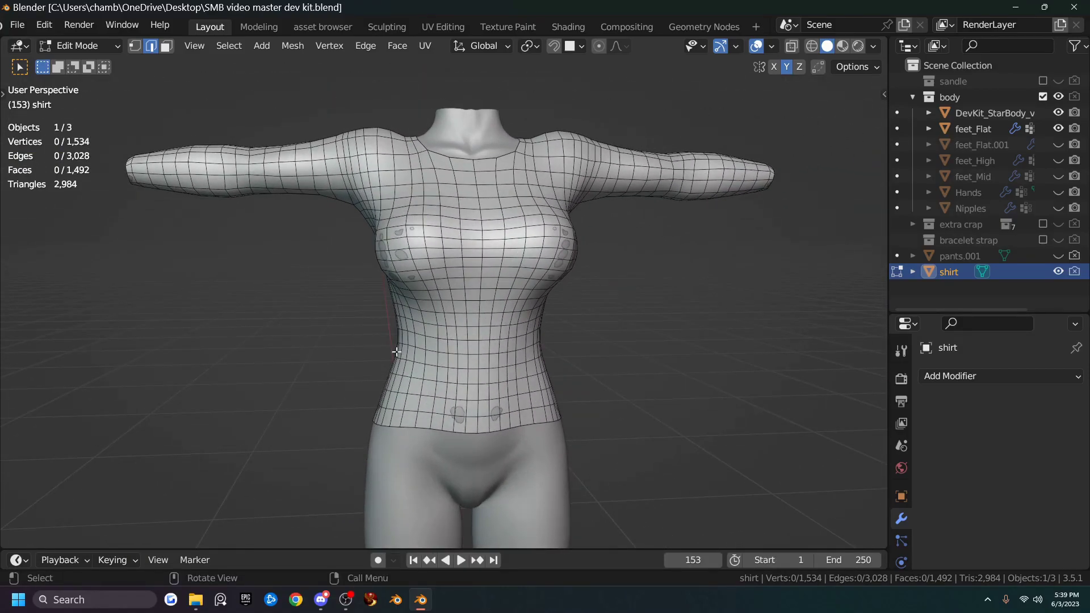
Try adding two vertical loop cuts down the front of the shirt, one through the chest and one nearer the side.
middle_drag(401, 324, 448, 334)
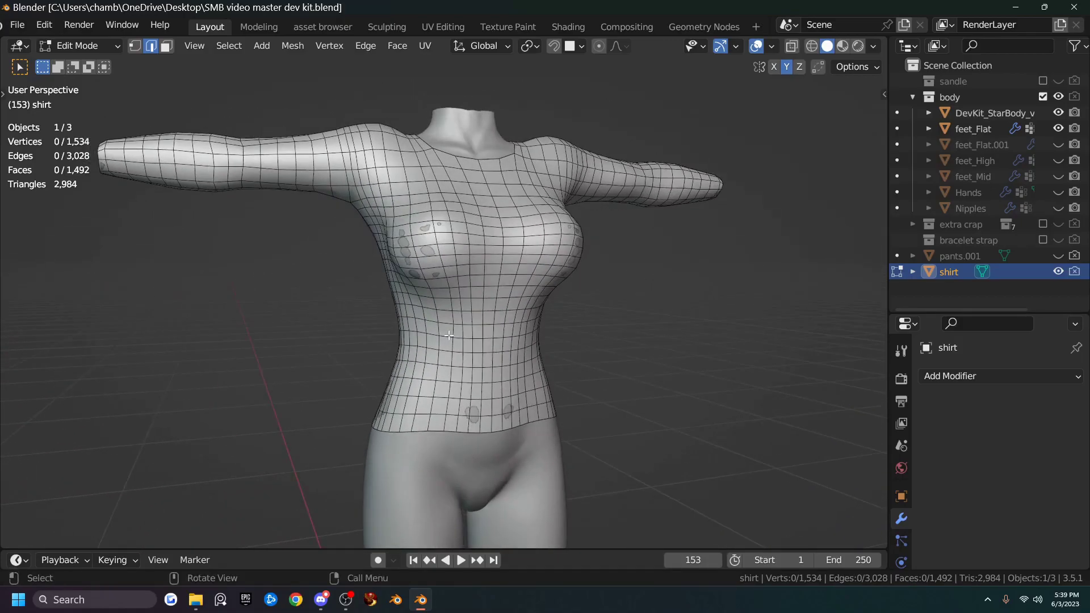
scroll(446, 329, up, 3)
scroll(449, 287, down, 3)
scroll(447, 302, up, 3)
key(ctrl+r)
click(430, 277)
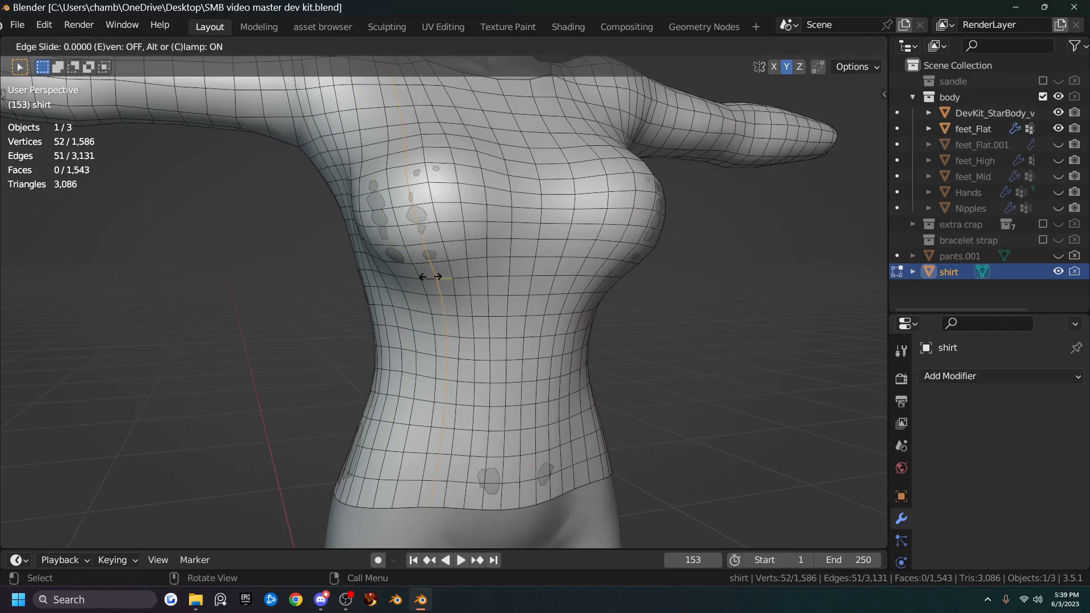
right_click(430, 277)
key(ctrl+r)
click(380, 243)
right_click(380, 241)
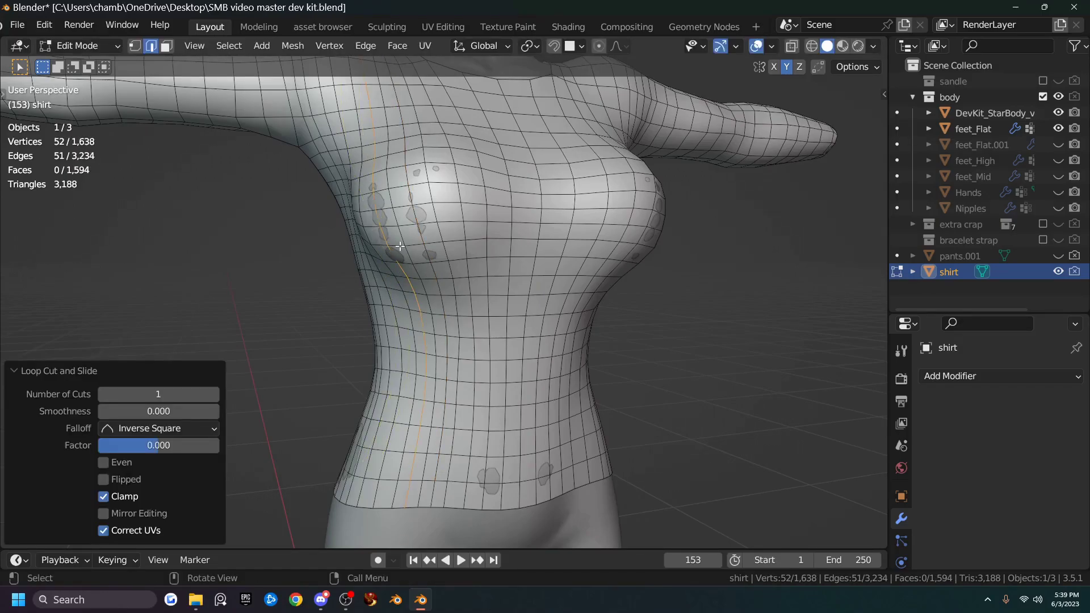
Inspect the added edge loops, and undo both loop cuts on the shirt.
middle_drag(425, 215, 455, 196)
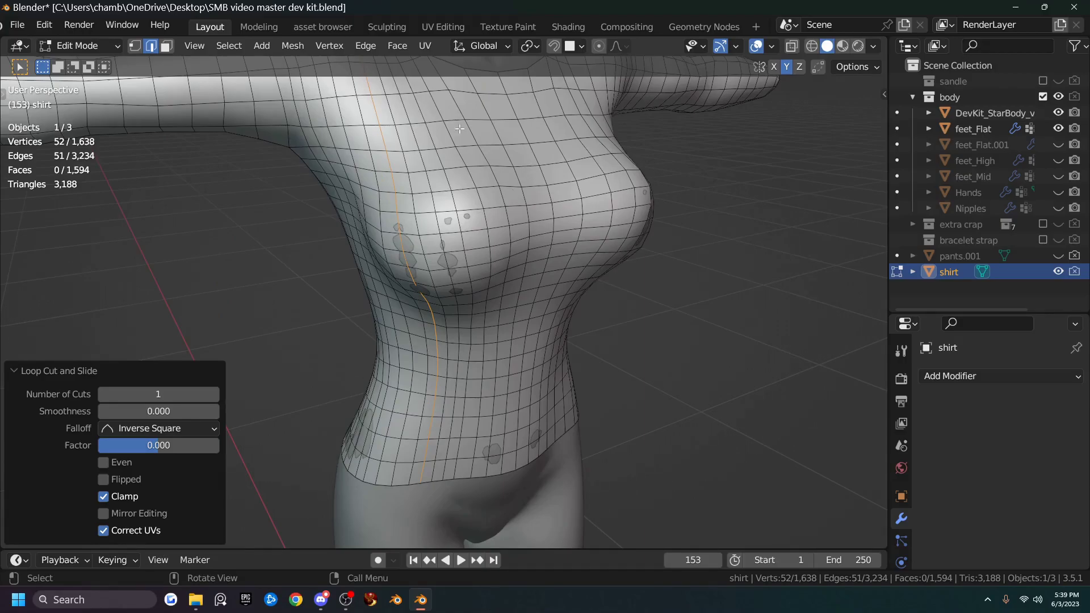
middle_drag(351, 268, 494, 273)
middle_drag(316, 345, 463, 338)
key(ctrl+z)
key(ctrl+z)
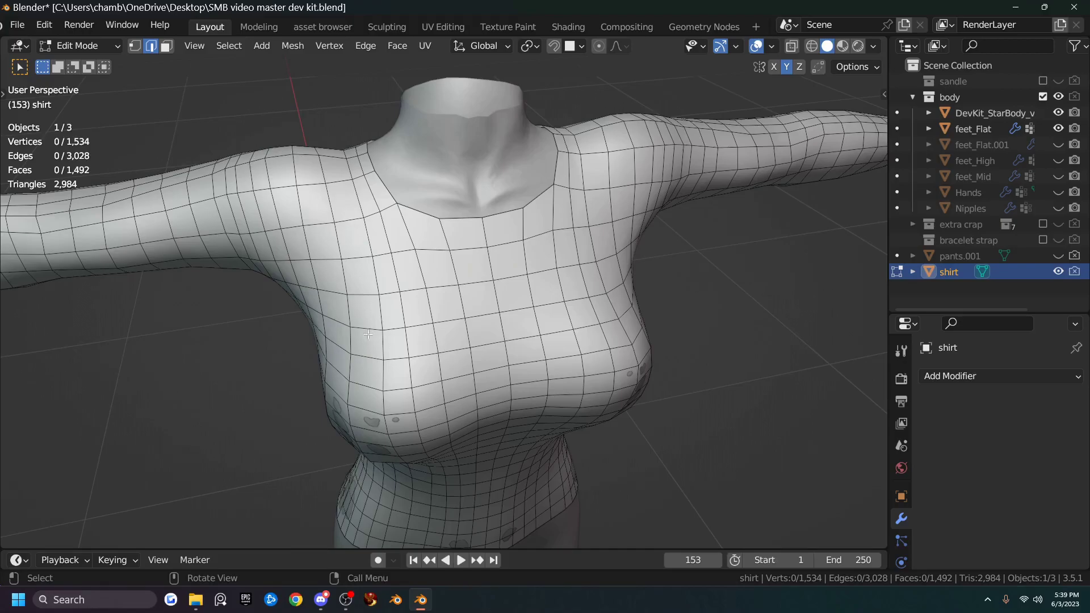
Select three adjacent faces in a row across the shirt's upper chest.
scroll(448, 326, up, 2)
key(3)
click(448, 313)
shift+click(414, 312)
shift+click(363, 309)
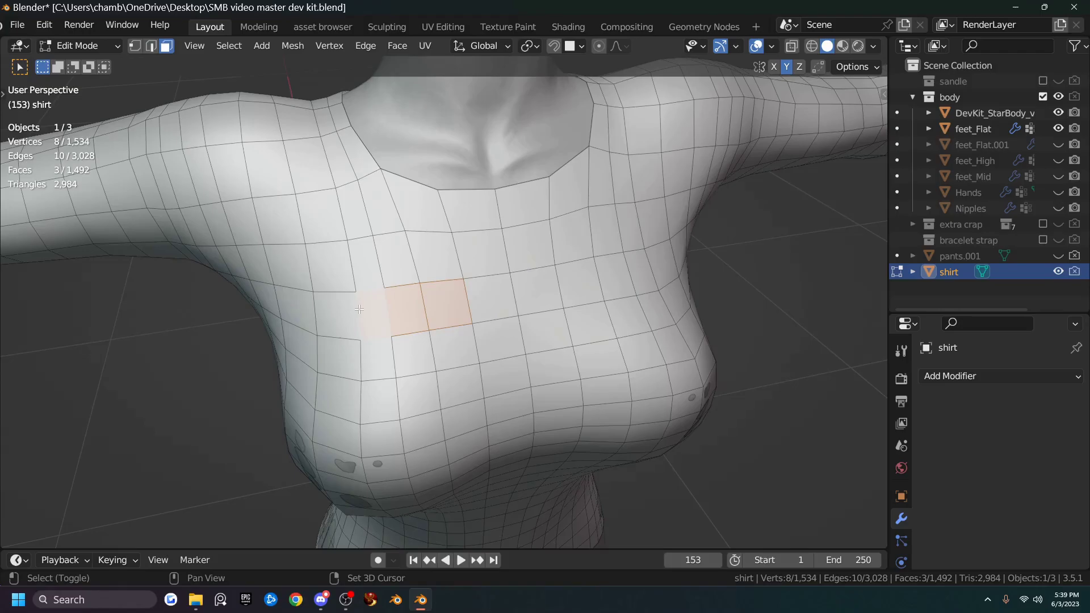
scroll(386, 373, down, 3)
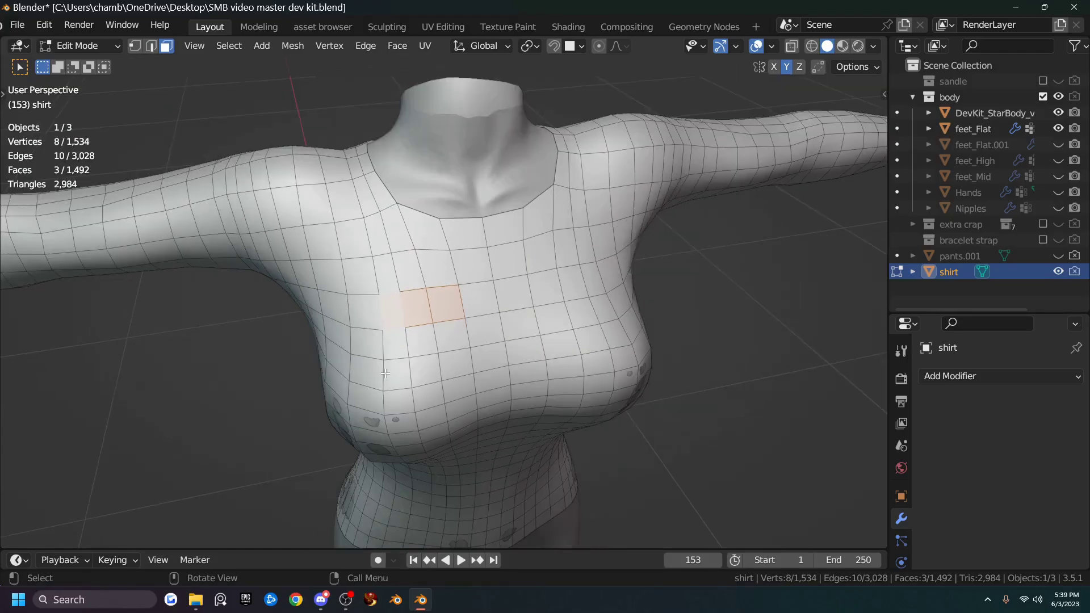
Display the shirt in Material Preview shading and examine its knit texture along the side of the chest.
middle_drag(387, 373, 484, 277)
middle_drag(419, 322, 449, 327)
middle_drag(526, 318, 422, 320)
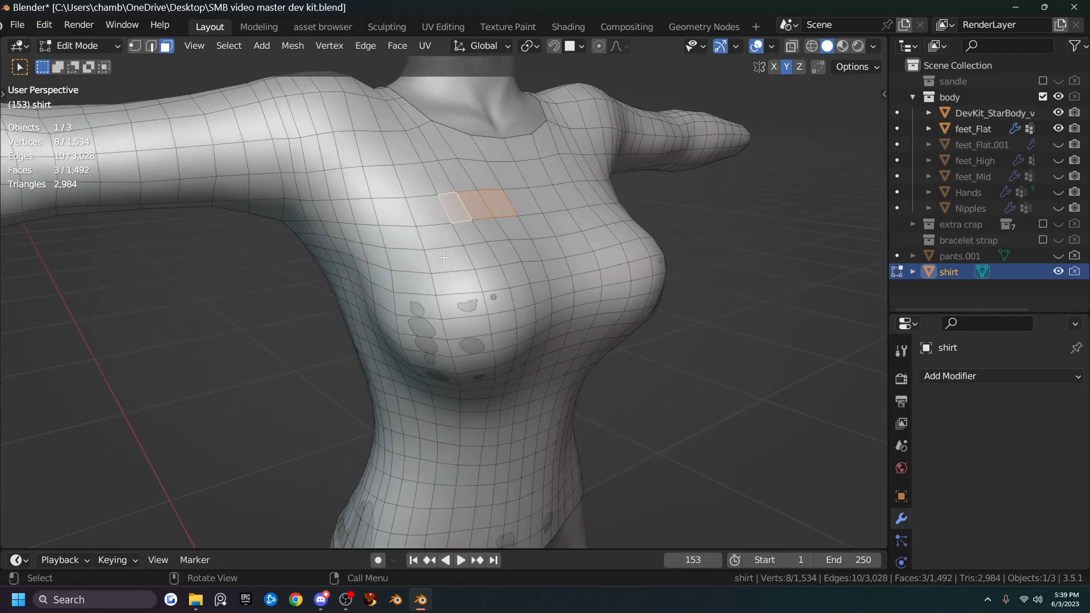
middle_drag(299, 282, 407, 239)
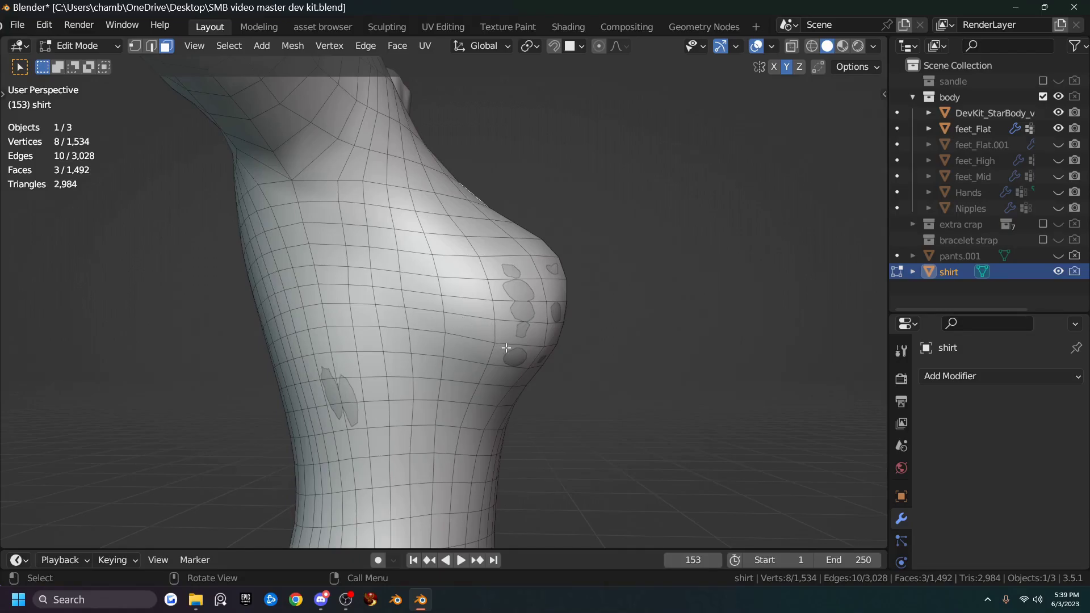
click(858, 47)
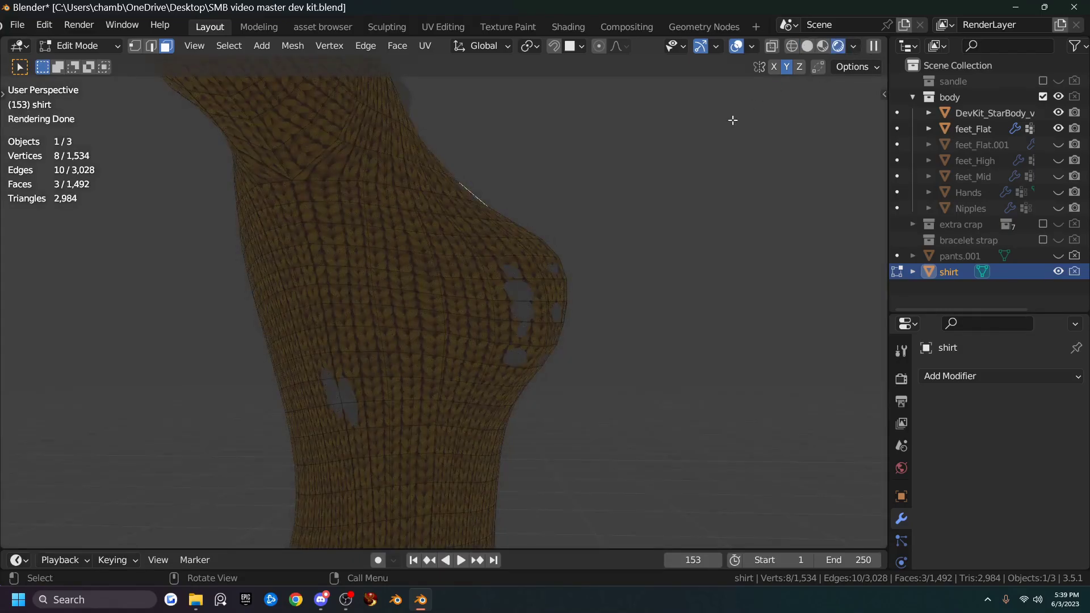
middle_drag(667, 212, 764, 70)
click(822, 47)
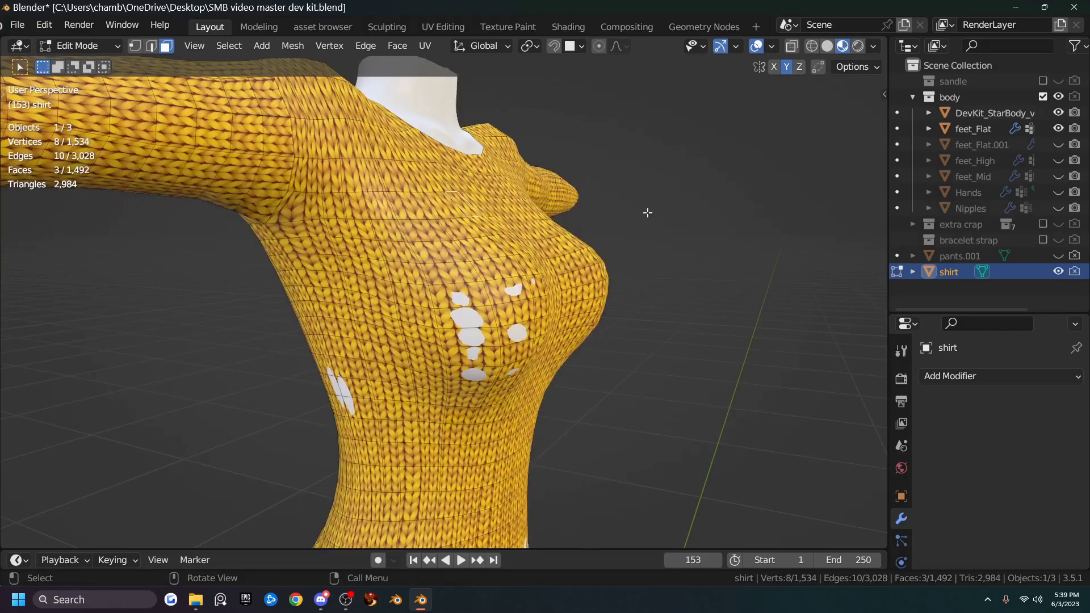
middle_drag(437, 298, 460, 282)
scroll(451, 301, up, 4)
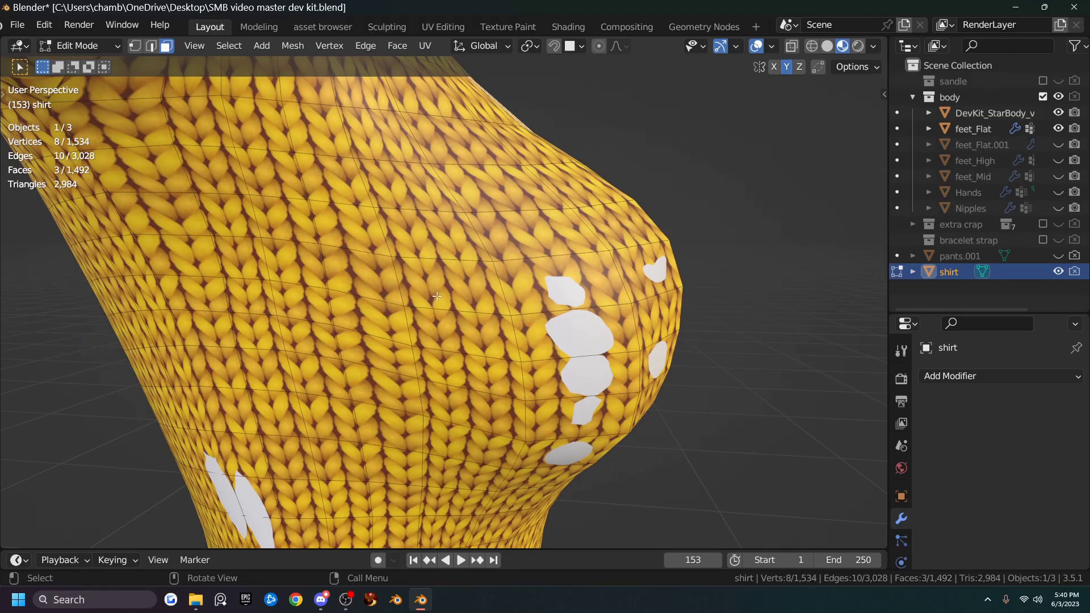
Edge-slide three neighbouring vertical edges on the shirt's side beside the chest, one after another.
key(2)
click(326, 274)
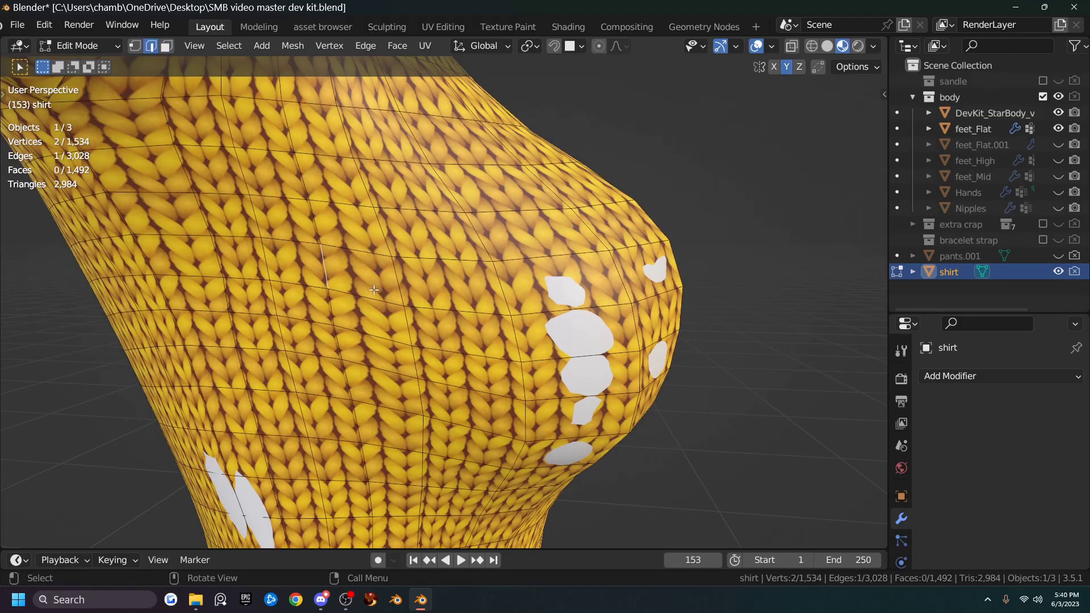
key(g)
key(g)
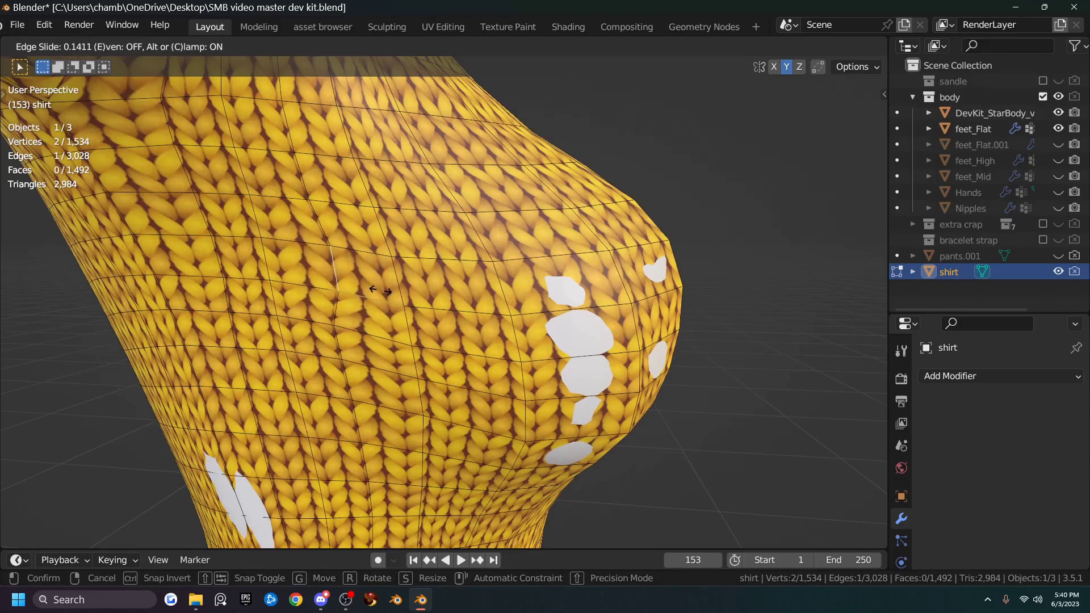
click(381, 291)
key(g)
key(g)
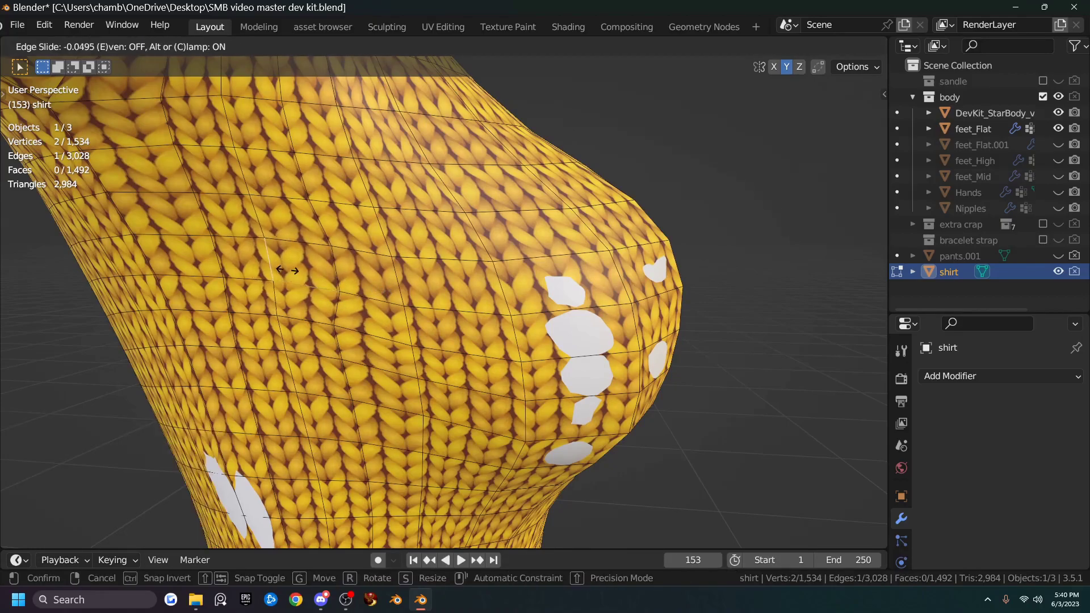
click(243, 263)
key(g)
key(g)
key(g)
key(g)
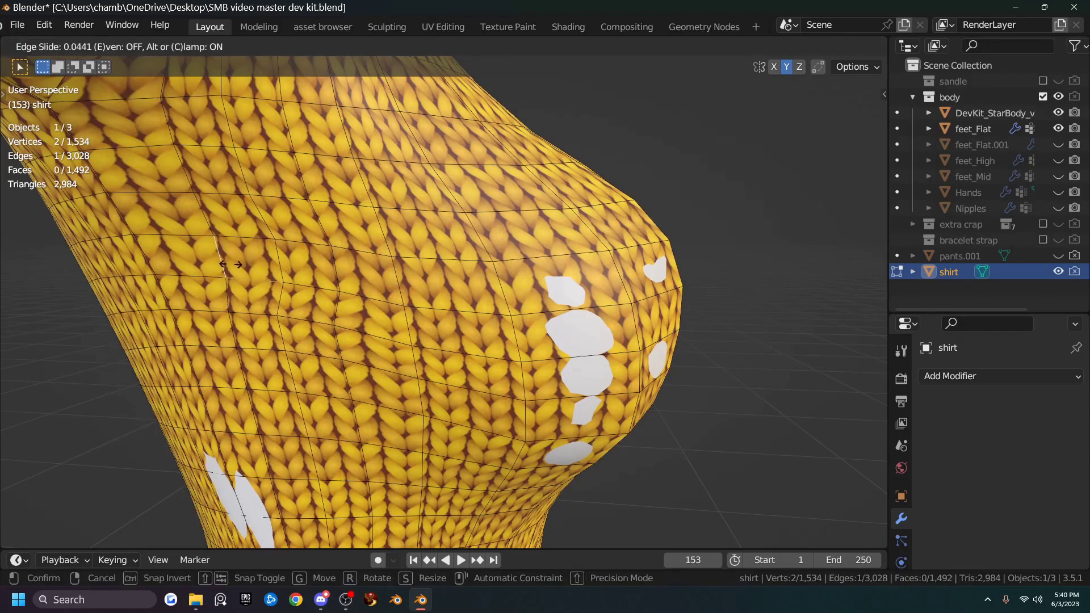
click(278, 247)
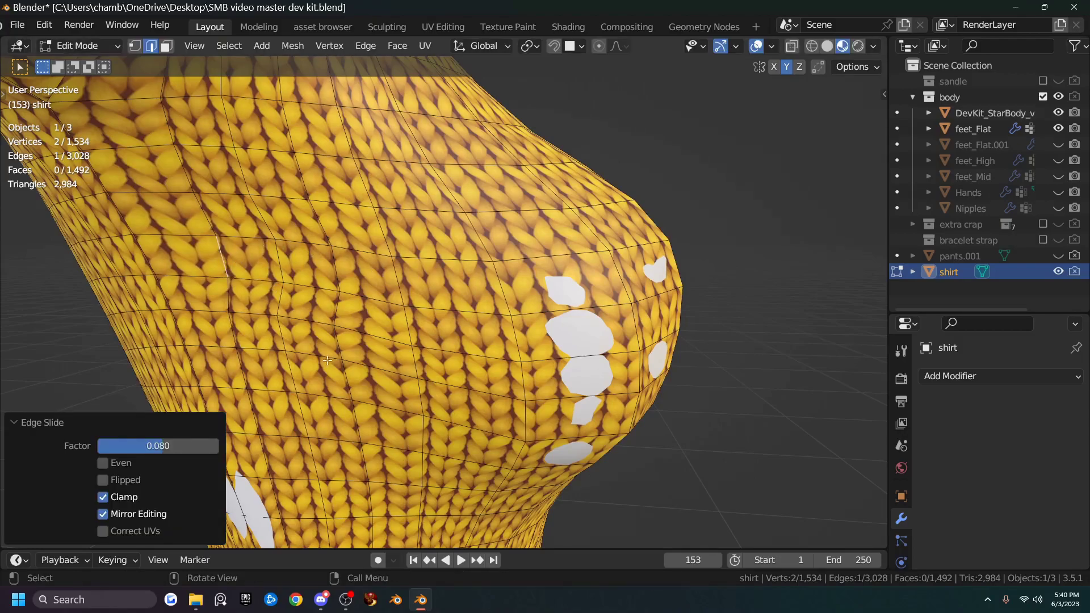
Return to solid shading and examine the shirt's mesh flow and body clipping around the back and front.
shift+click(235, 272)
scroll(235, 273, down, 8)
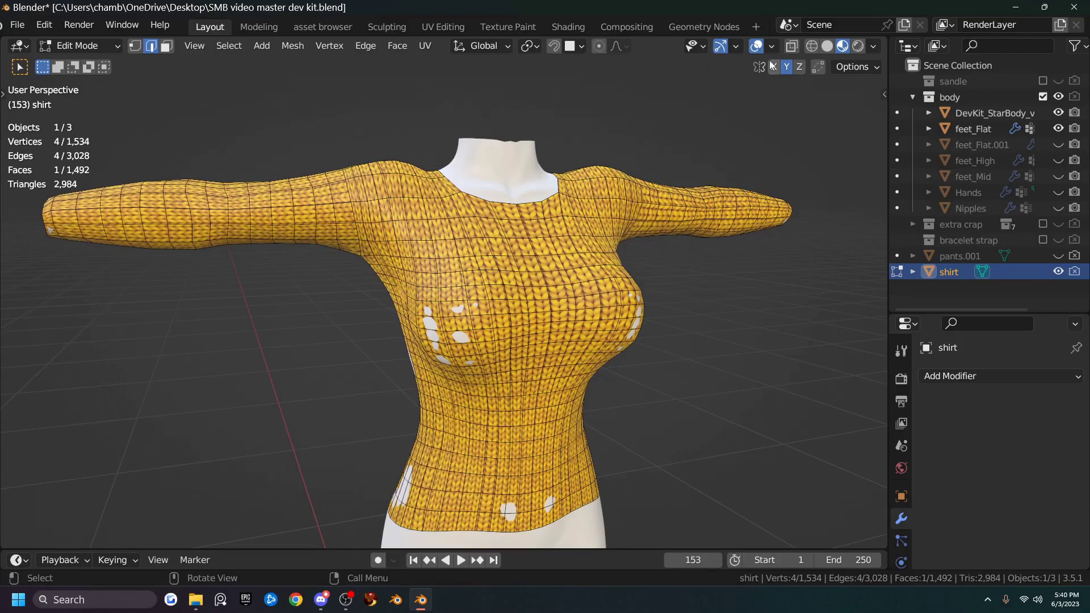
click(828, 47)
middle_drag(677, 245, 490, 348)
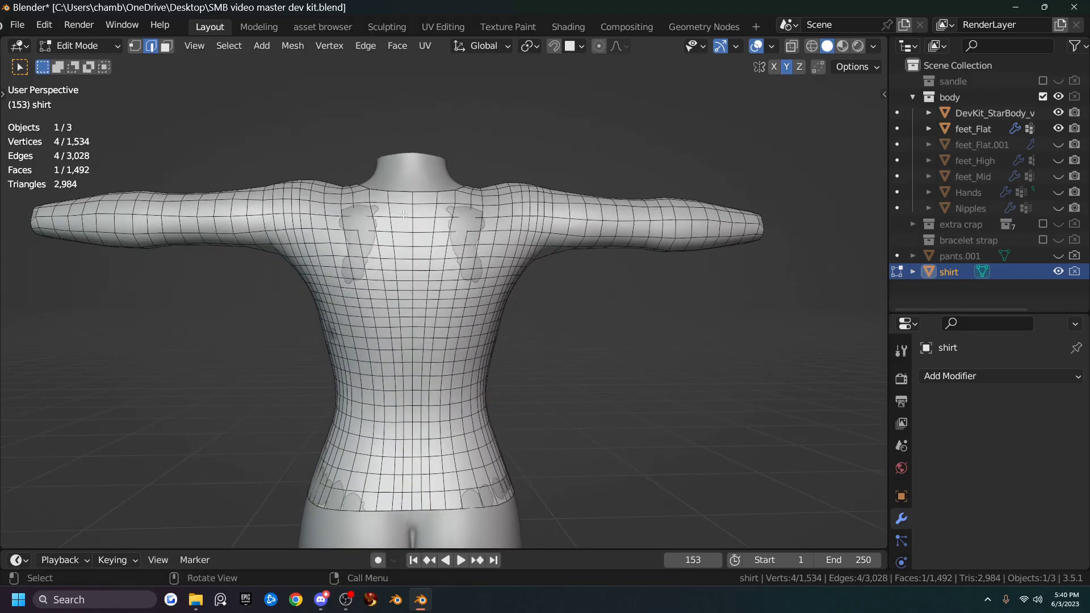
shift+middle_drag(430, 395, 438, 311)
scroll(465, 390, up, 4)
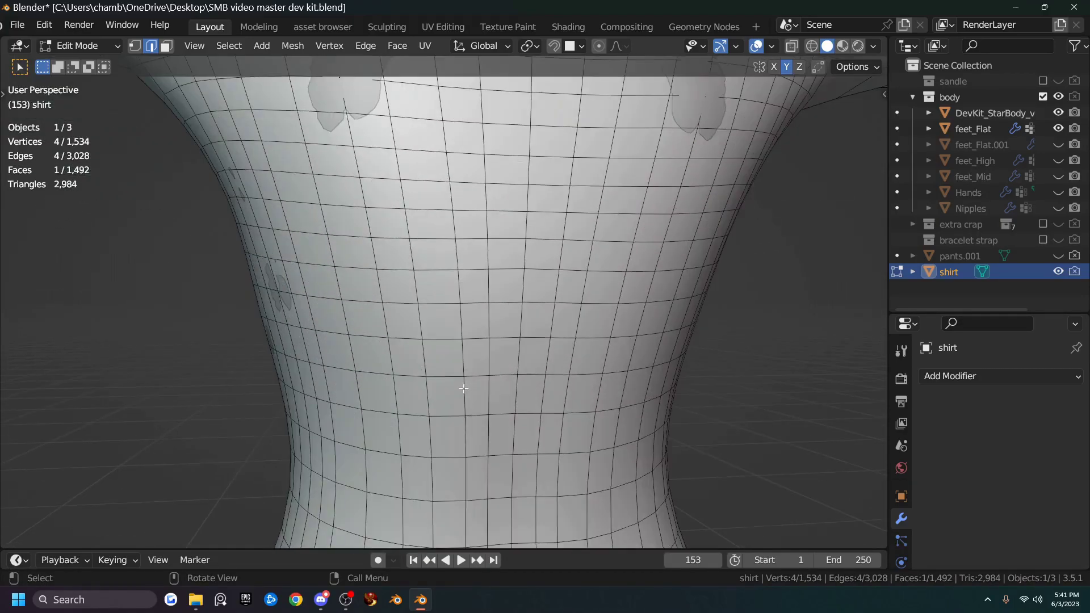
scroll(464, 389, down, 3)
scroll(463, 389, up, 3)
scroll(460, 387, down, 3)
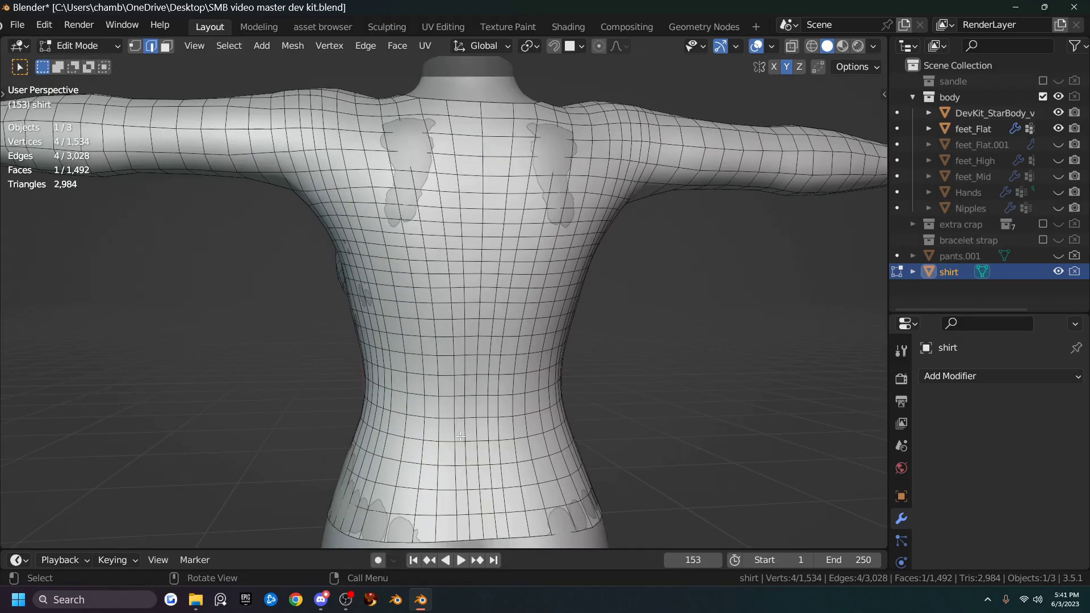
middle_drag(408, 272, 464, 272)
middle_drag(487, 184, 407, 148)
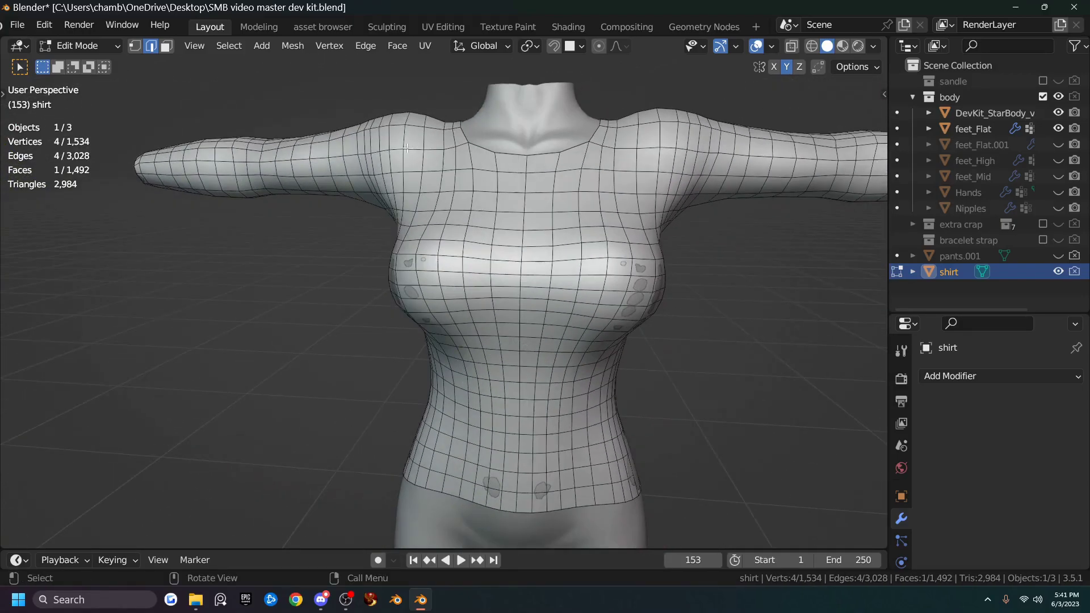
Switch to the Sculpting workspace and set the Smooth brush strength to 0.124.
click(387, 27)
middle_drag(664, 248, 738, 244)
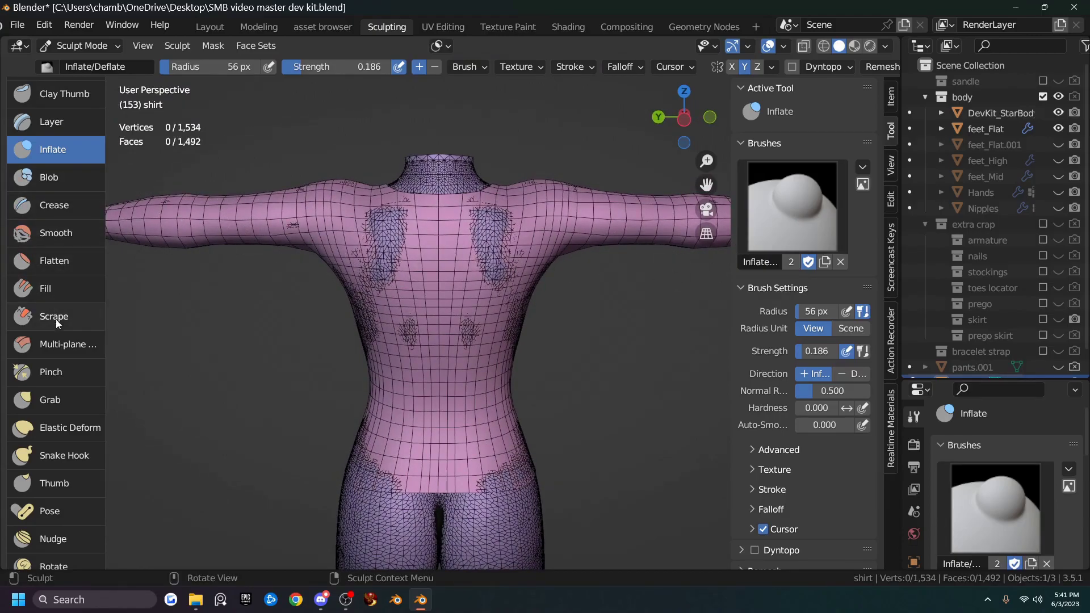
click(67, 235)
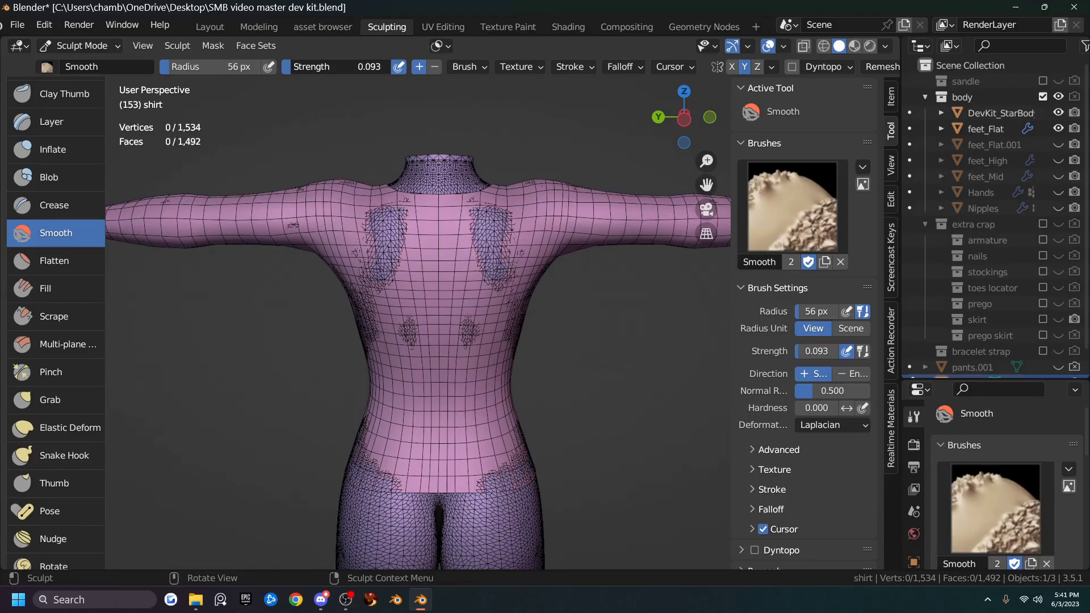
mouse_move(294, 70)
mouse_down()
mouse_move(306, 66)
mouse_move(293, 67)
mouse_up()
Use the Inflate brush to push the shirt's upper and lower back out over the body.
scroll(53, 240, up, 5)
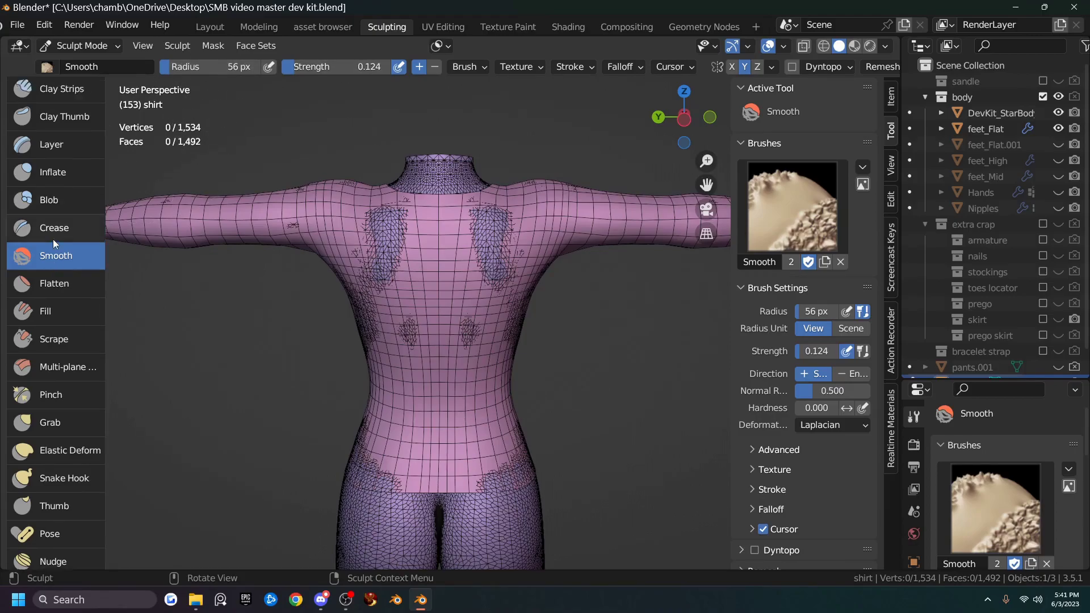
click(57, 262)
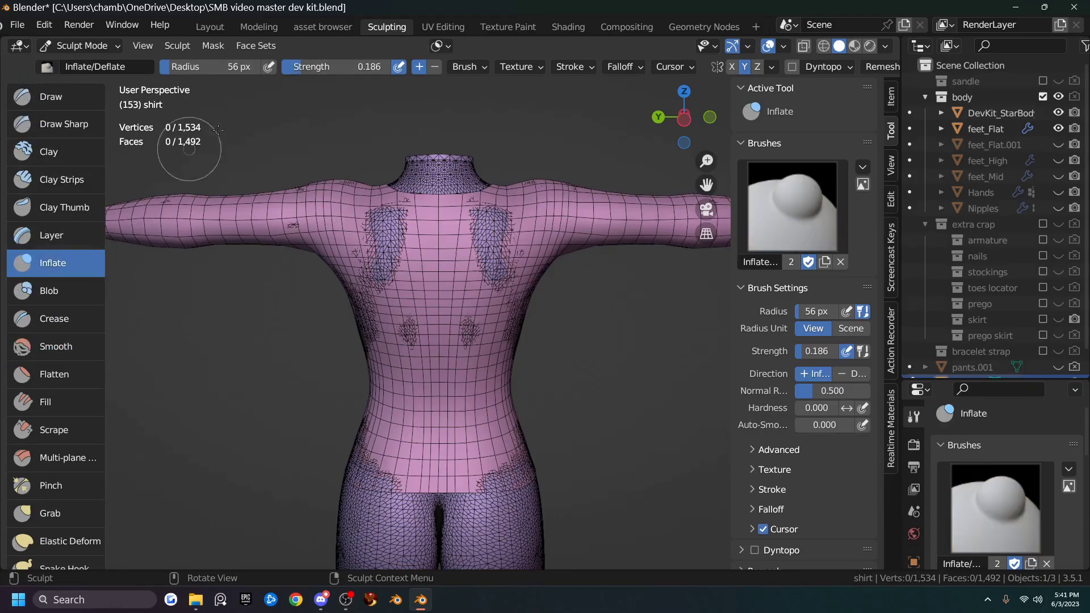
mouse_move(397, 250)
mouse_down()
mouse_move(374, 241)
mouse_move(391, 238)
mouse_move(372, 284)
mouse_move(408, 335)
mouse_move(477, 194)
mouse_move(414, 221)
mouse_move(391, 250)
mouse_move(380, 244)
mouse_move(442, 312)
mouse_move(398, 266)
mouse_move(391, 216)
mouse_move(380, 262)
mouse_move(433, 414)
mouse_up()
middle_drag(455, 424, 455, 315)
mouse_move(448, 307)
mouse_down()
mouse_move(414, 350)
mouse_move(435, 375)
mouse_move(425, 417)
mouse_move(427, 342)
mouse_move(448, 283)
mouse_move(504, 341)
mouse_up()
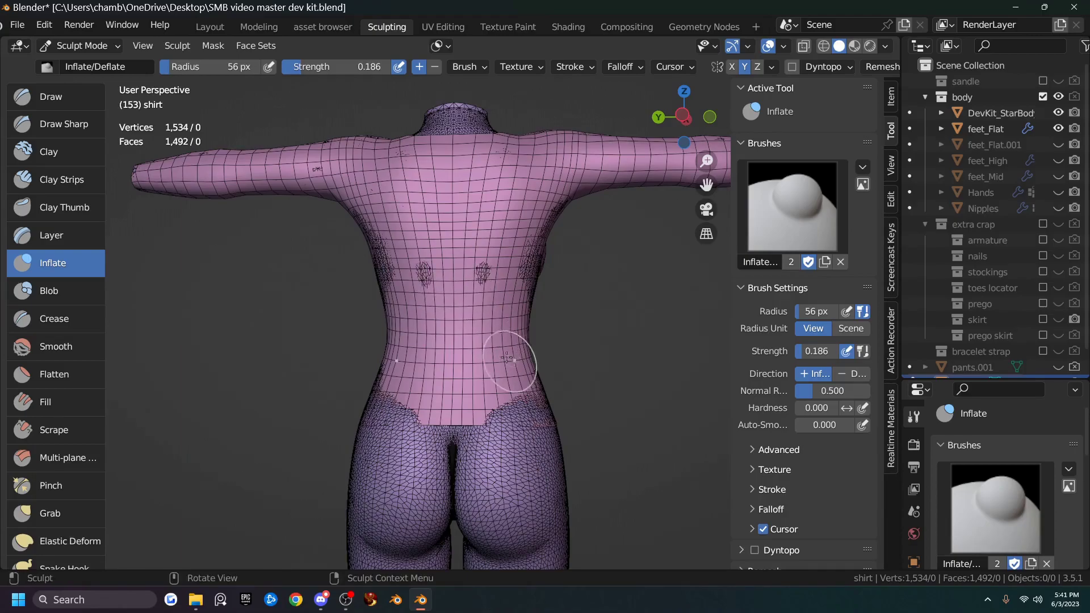
scroll(501, 365, up, 5)
scroll(501, 365, down, 4)
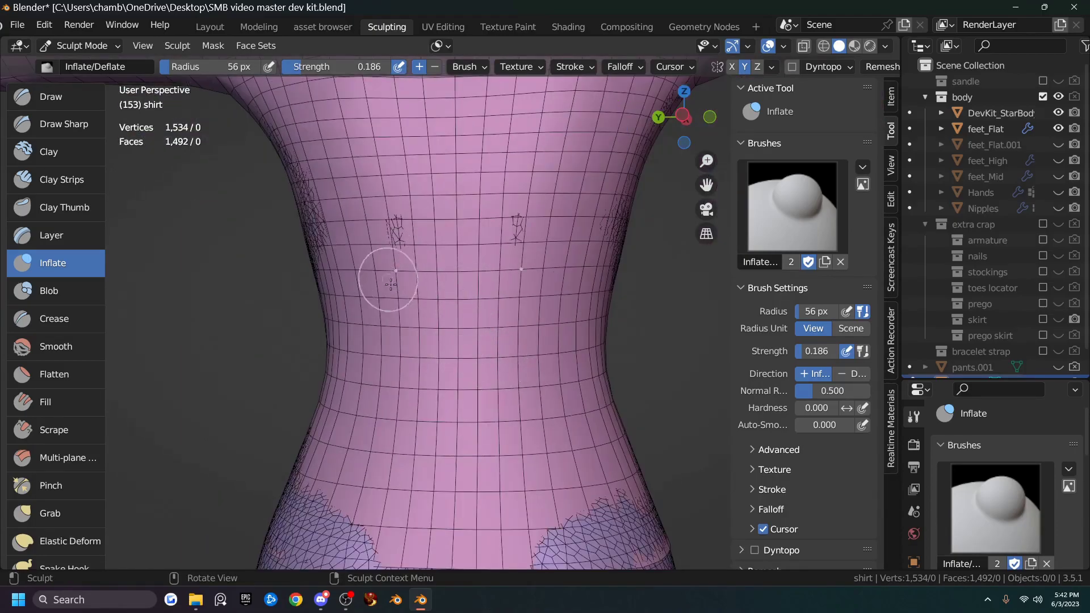
Inflate the shirt's side from below the armpit down to the hip hem to cover the body poking through.
mouse_move(420, 335)
middle_down()
mouse_move(429, 346)
mouse_move(379, 321)
middle_up()
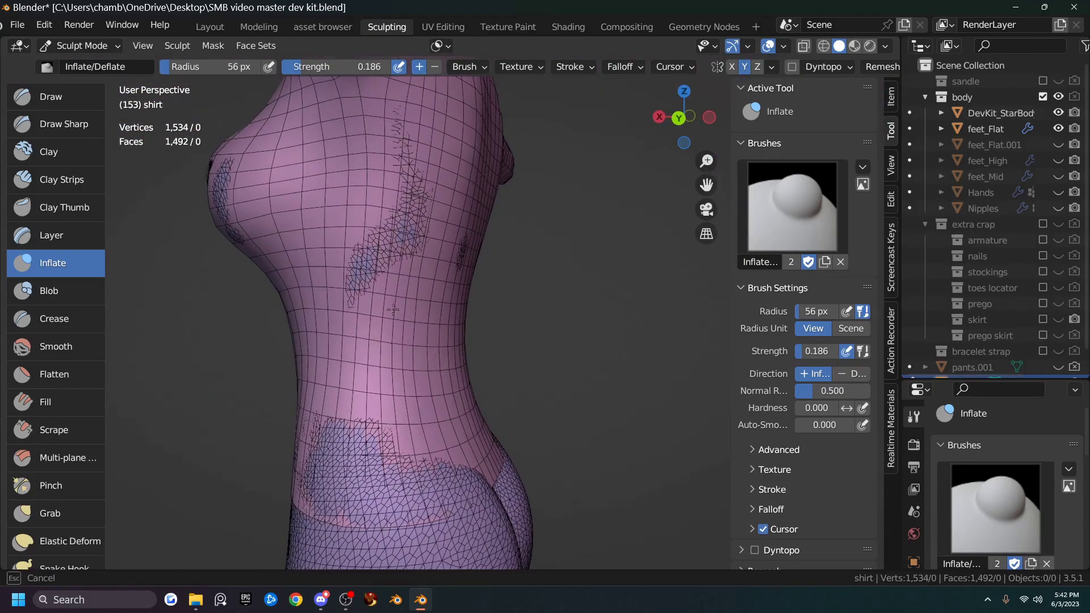
mouse_move(356, 301)
mouse_down()
mouse_move(403, 198)
mouse_move(358, 272)
mouse_move(425, 160)
mouse_up()
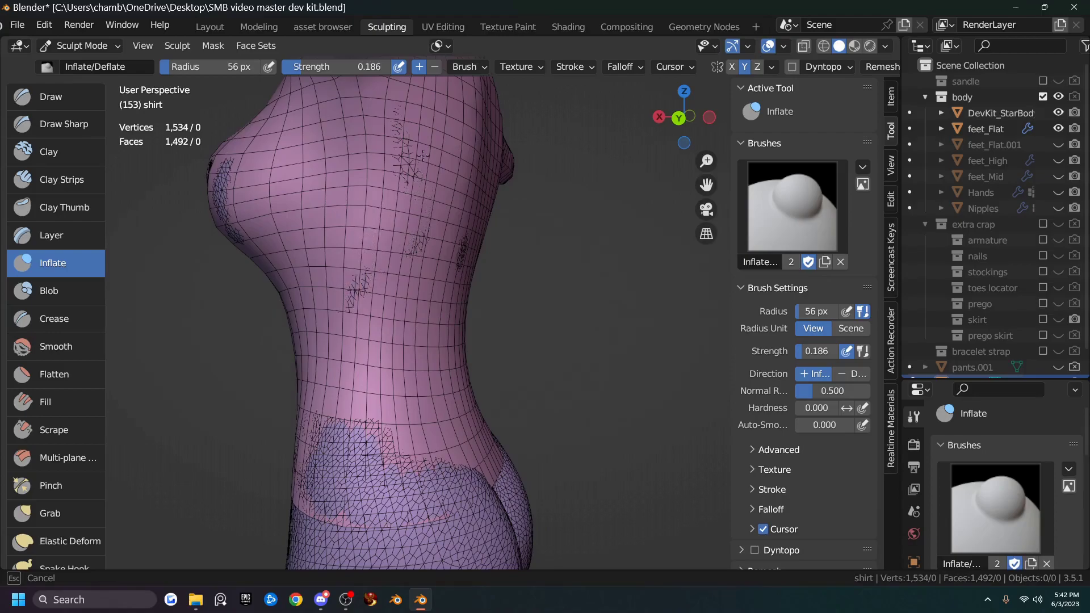
mouse_move(339, 297)
mouse_down()
mouse_move(376, 308)
mouse_move(375, 444)
mouse_move(404, 505)
mouse_move(451, 509)
mouse_up()
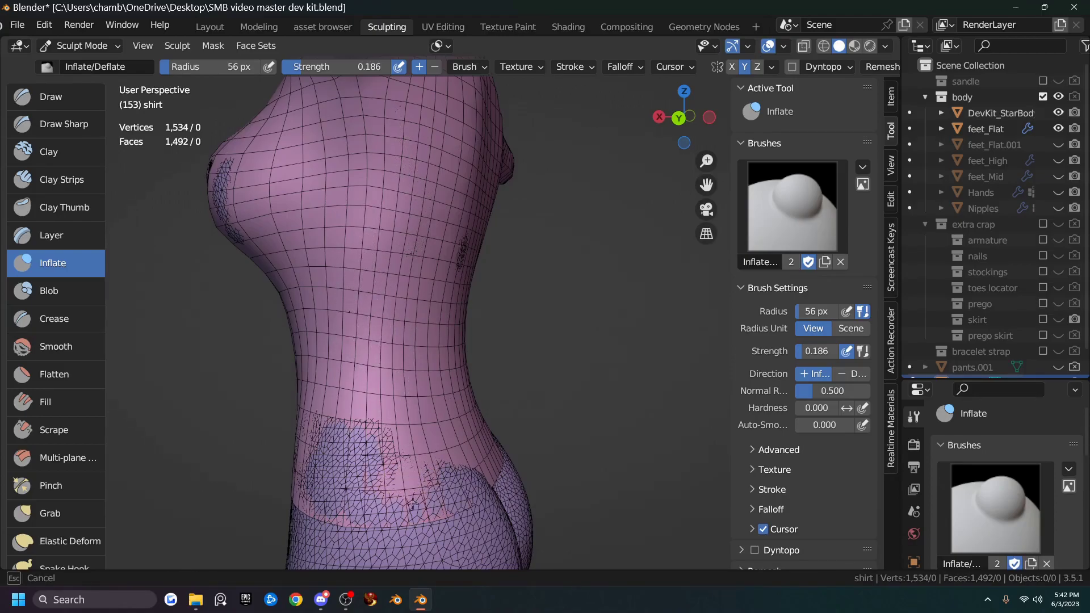
mouse_move(321, 498)
mouse_down()
mouse_move(391, 454)
mouse_move(318, 431)
mouse_move(352, 443)
mouse_move(301, 482)
mouse_move(313, 480)
mouse_up()
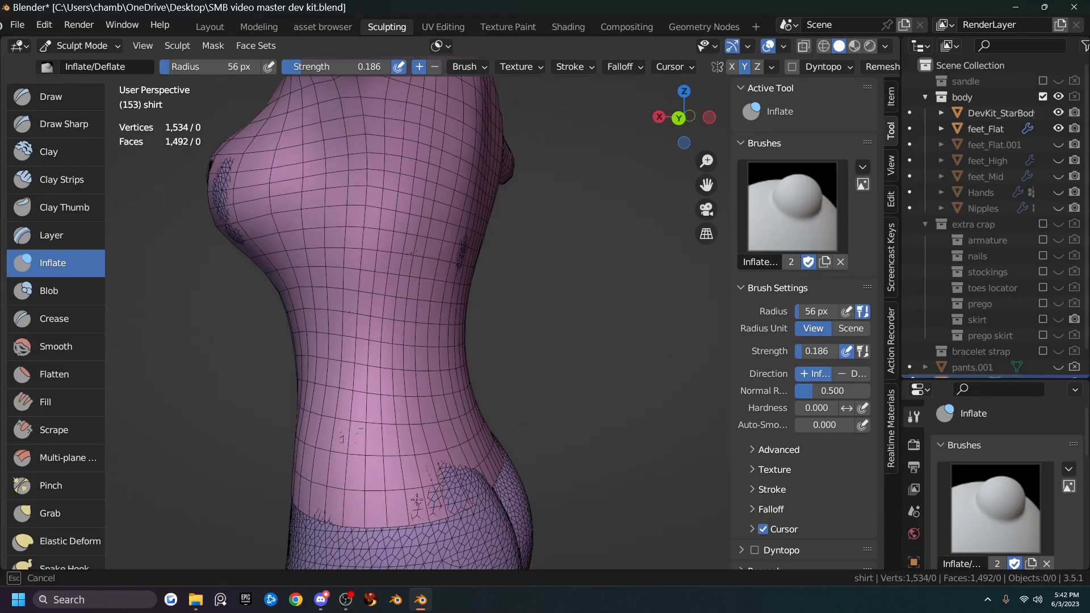
Inflate the remaining clipping spots along the shirt's rear hem, waist and back.
middle_drag(439, 485, 422, 516)
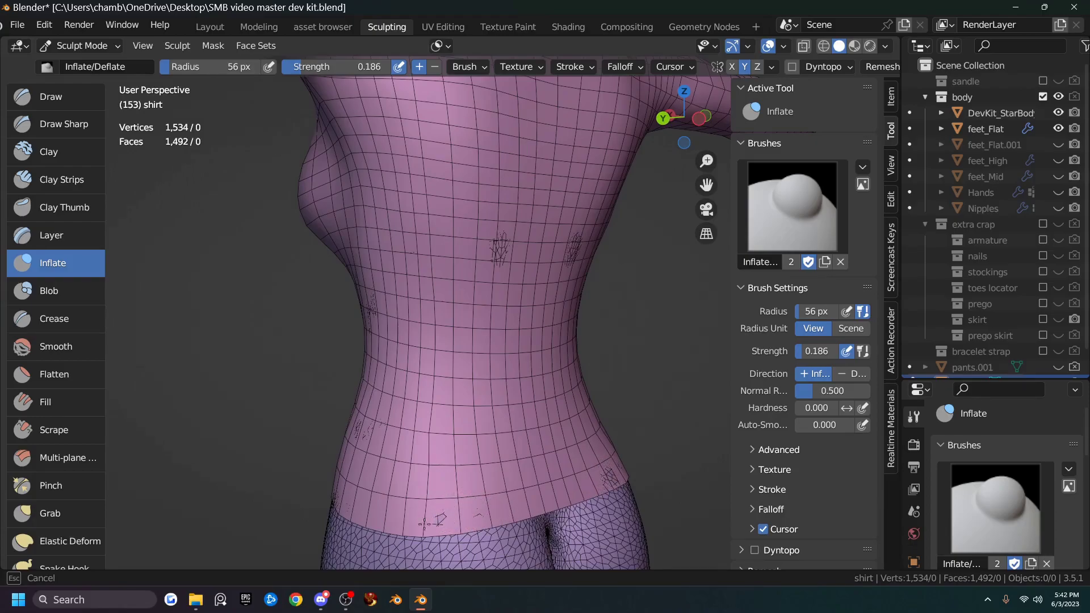
mouse_move(426, 486)
mouse_down()
mouse_move(438, 513)
mouse_move(459, 510)
mouse_move(511, 461)
mouse_move(438, 521)
mouse_up()
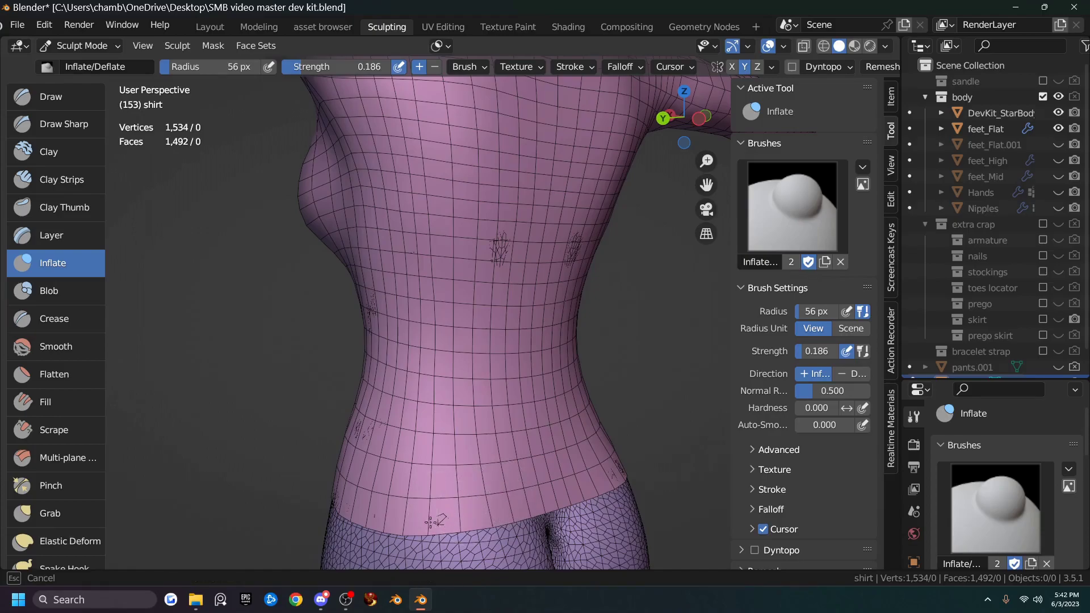
drag(357, 437, 391, 386)
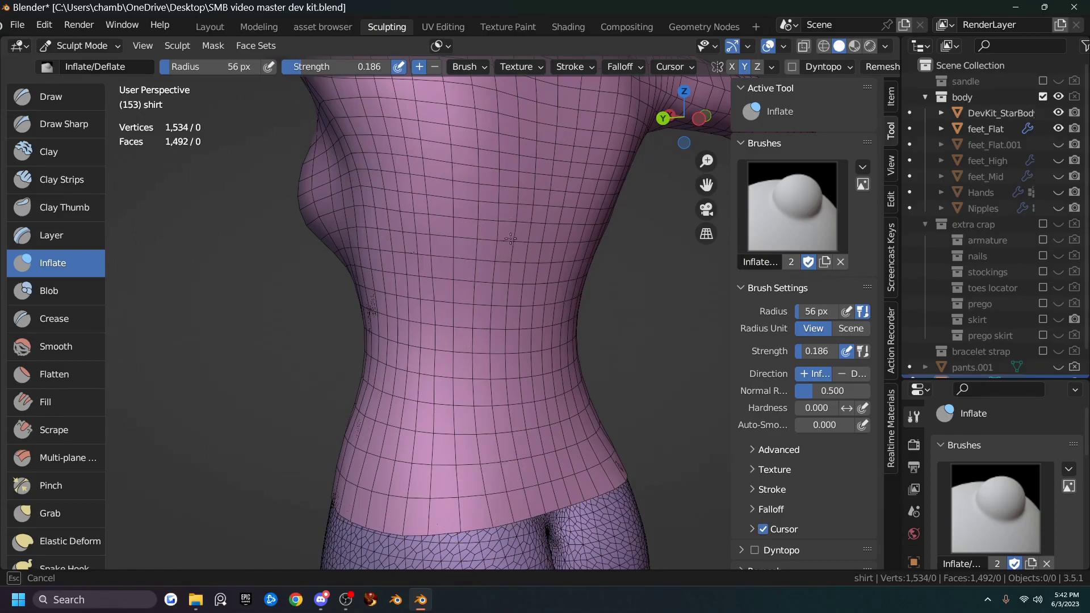
Inflate the clipping spots in the middle of the shirt's back, keeping the brush radius at 56 px.
scroll(540, 304, down, 4)
mouse_move(488, 309)
mouse_down()
mouse_move(448, 301)
mouse_move(451, 244)
mouse_move(460, 284)
mouse_up()
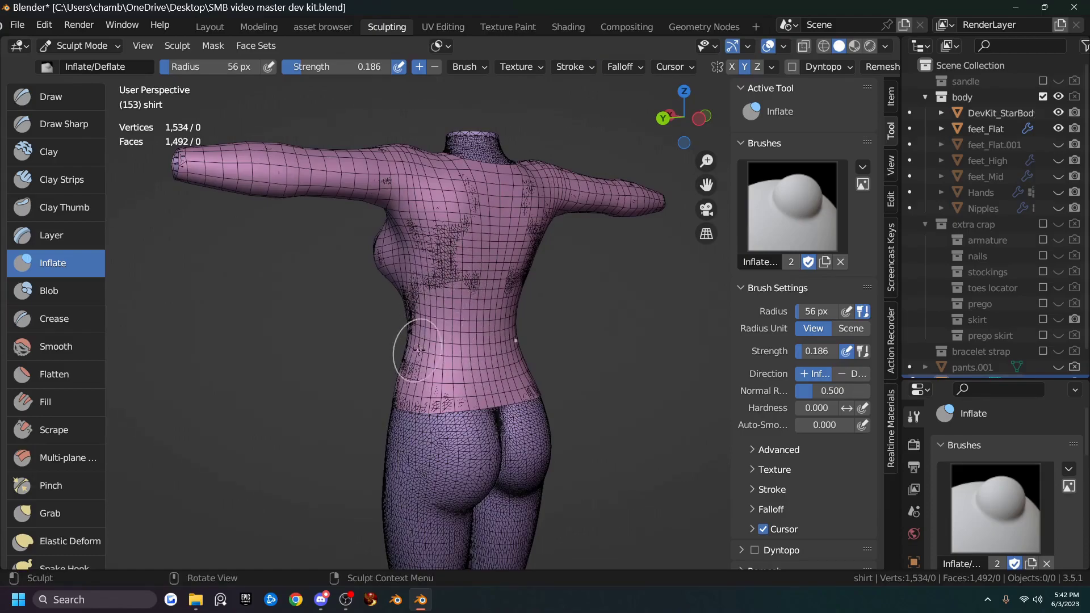
key(f)
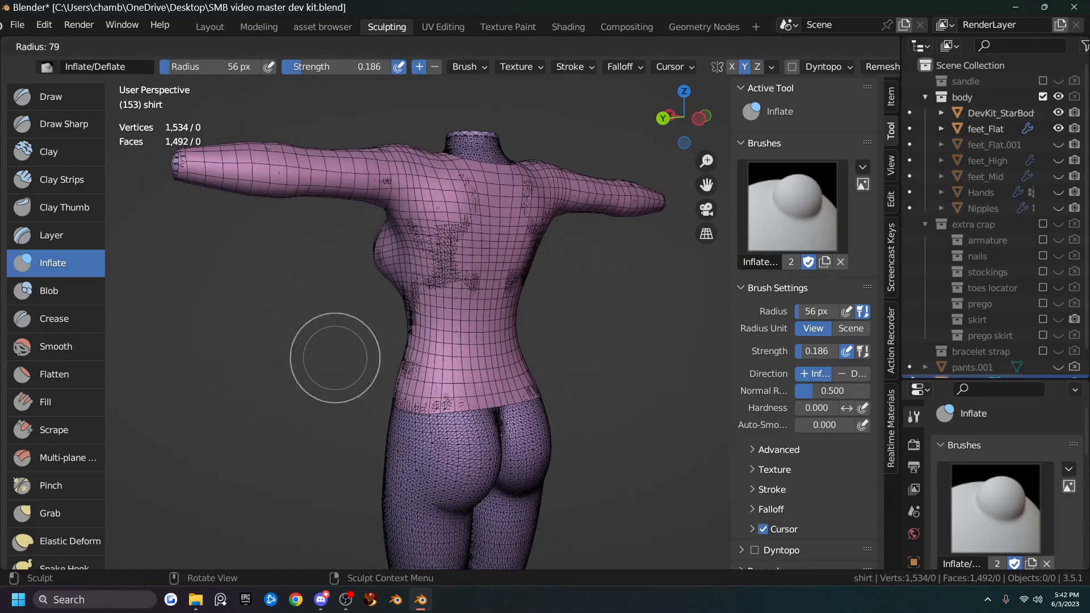
key(Escape)
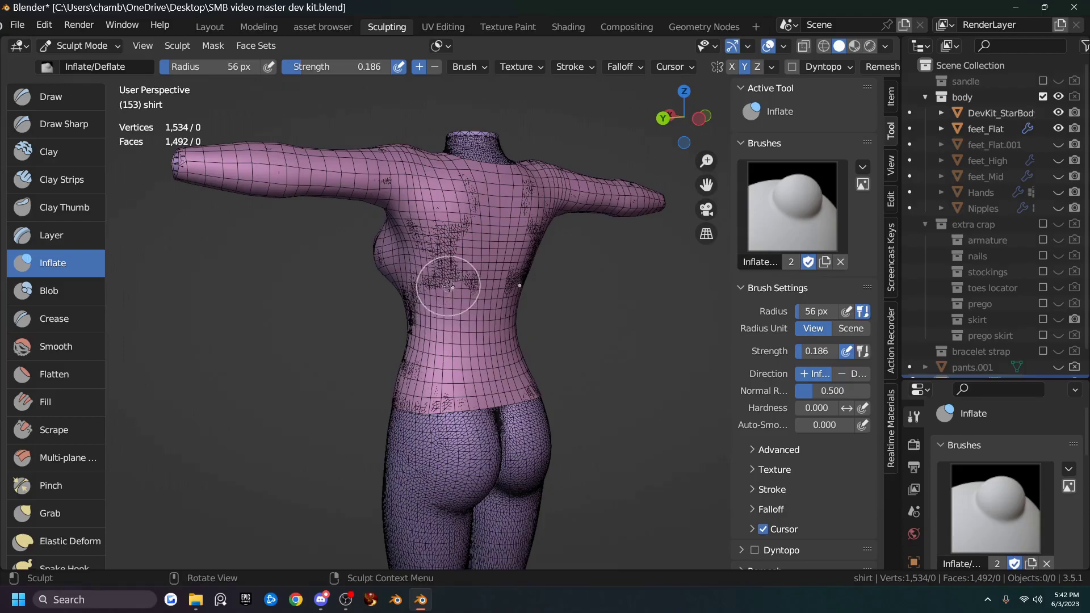
scroll(446, 310, up, 4)
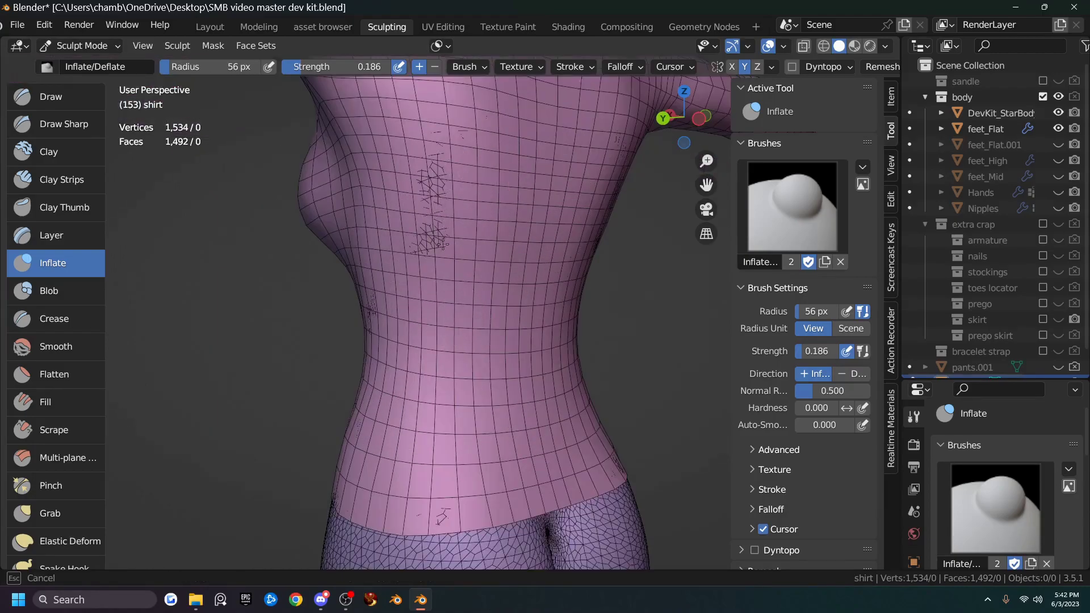
scroll(454, 335, down, 5)
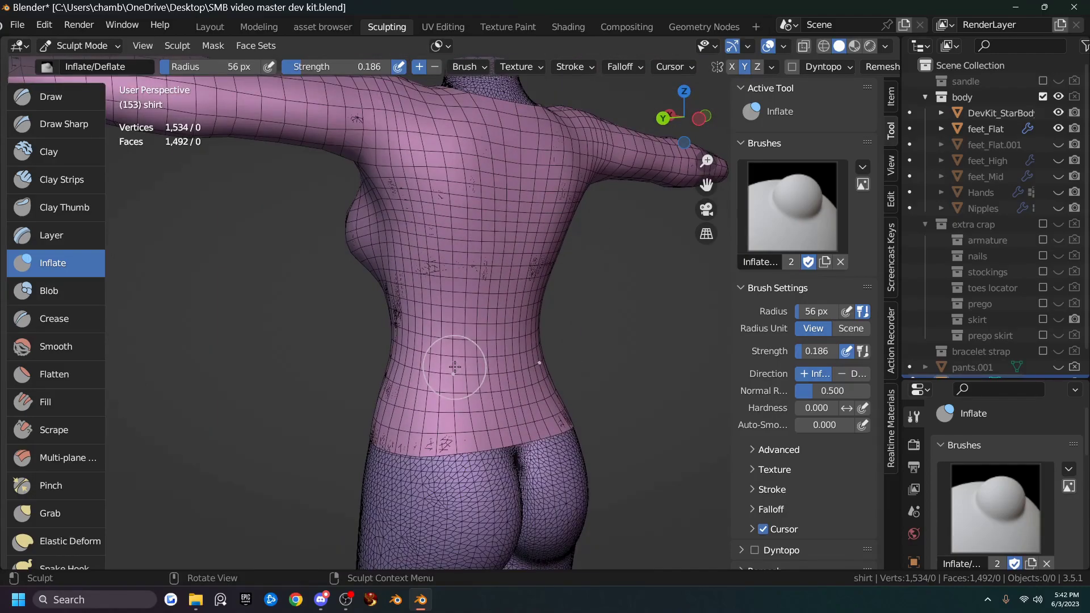
scroll(471, 344, down, 5)
Inflate the shirt's upper back around the shoulder blade and armpit to cover the body poking through.
mouse_move(454, 329)
middle_down()
mouse_move(537, 301)
mouse_move(492, 350)
mouse_move(511, 349)
middle_up()
mouse_move(546, 437)
middle_down()
mouse_move(584, 409)
mouse_move(539, 400)
mouse_move(556, 419)
mouse_move(574, 414)
mouse_move(465, 379)
mouse_move(462, 341)
middle_up()
scroll(569, 429, up, 2)
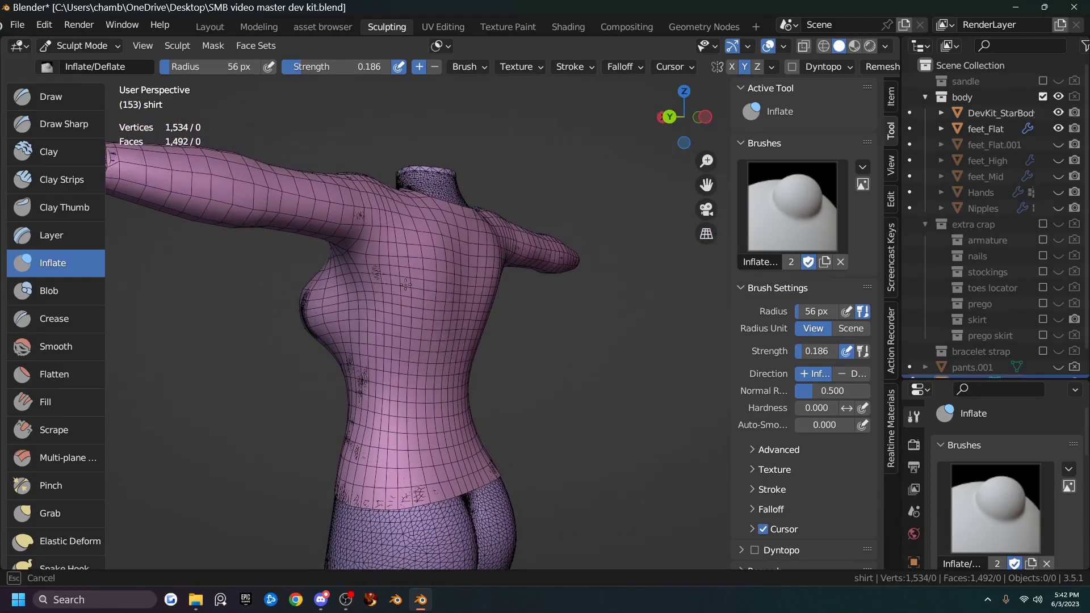
drag(444, 329, 423, 288)
middle_drag(407, 261, 406, 232)
mouse_move(392, 229)
mouse_down()
mouse_move(378, 206)
mouse_move(417, 283)
mouse_up()
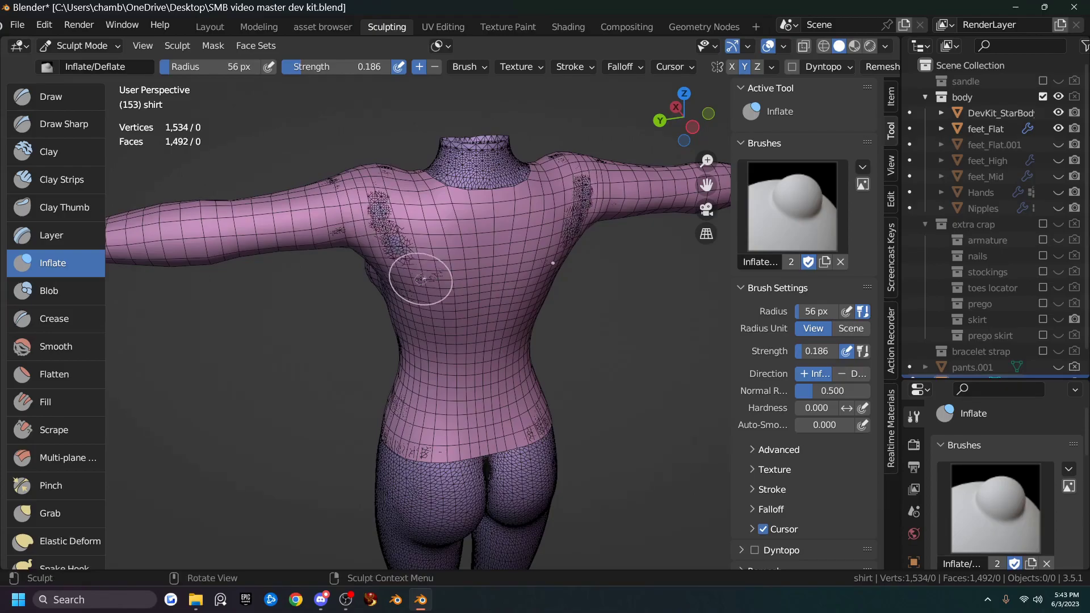
middle_drag(406, 264, 444, 242)
mouse_move(377, 258)
mouse_down()
mouse_move(357, 264)
mouse_move(368, 245)
mouse_up()
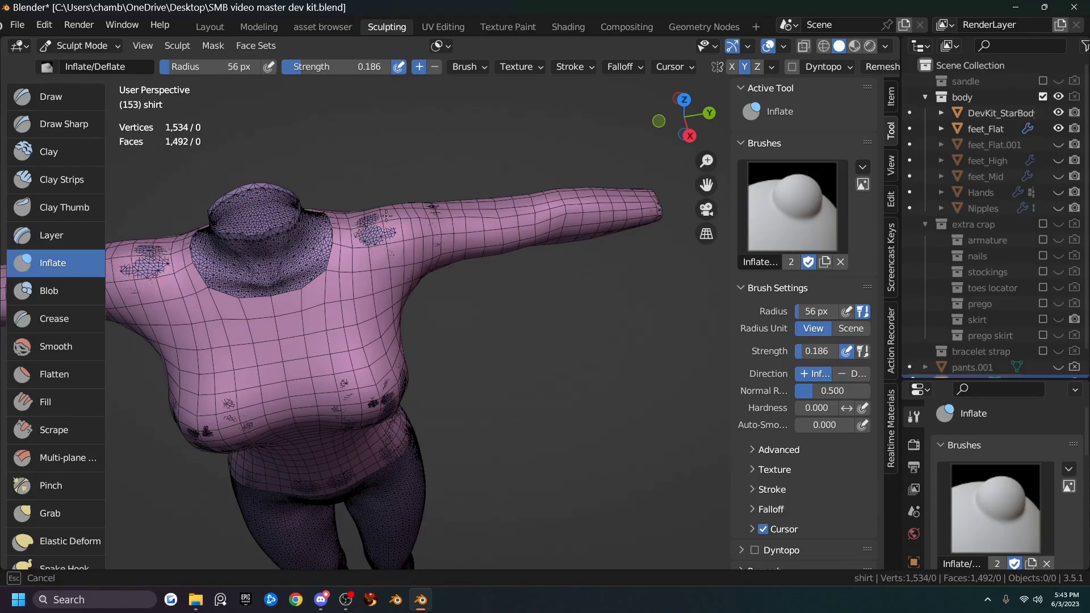
Inflate and smooth the front and top of the shirt's shoulder where the body clips through.
drag(386, 228, 382, 228)
drag(382, 228, 382, 233)
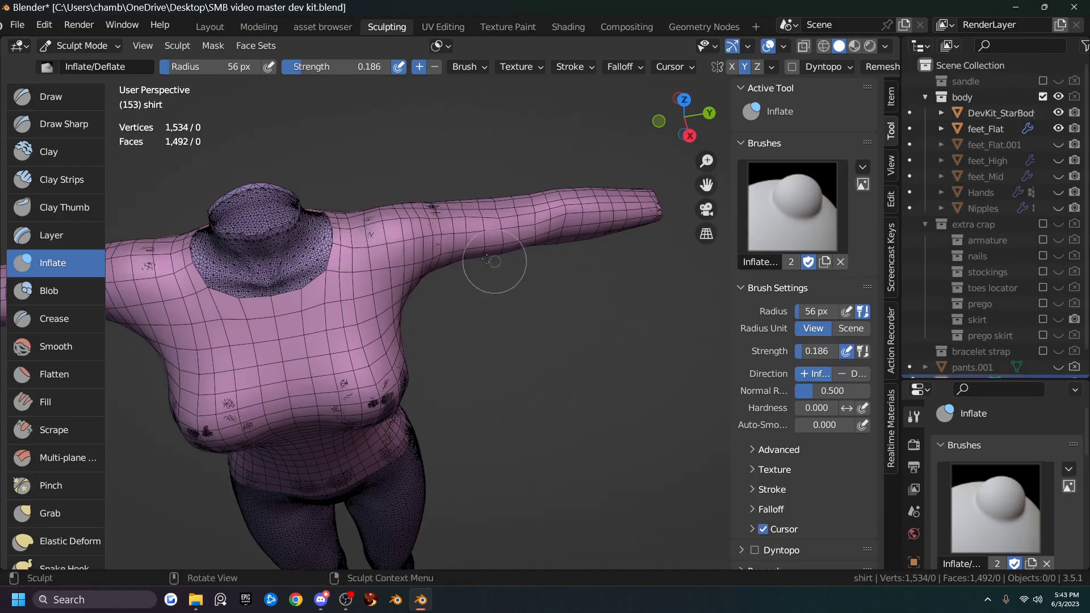
middle_drag(392, 259, 377, 231)
shift+drag(383, 228, 428, 226)
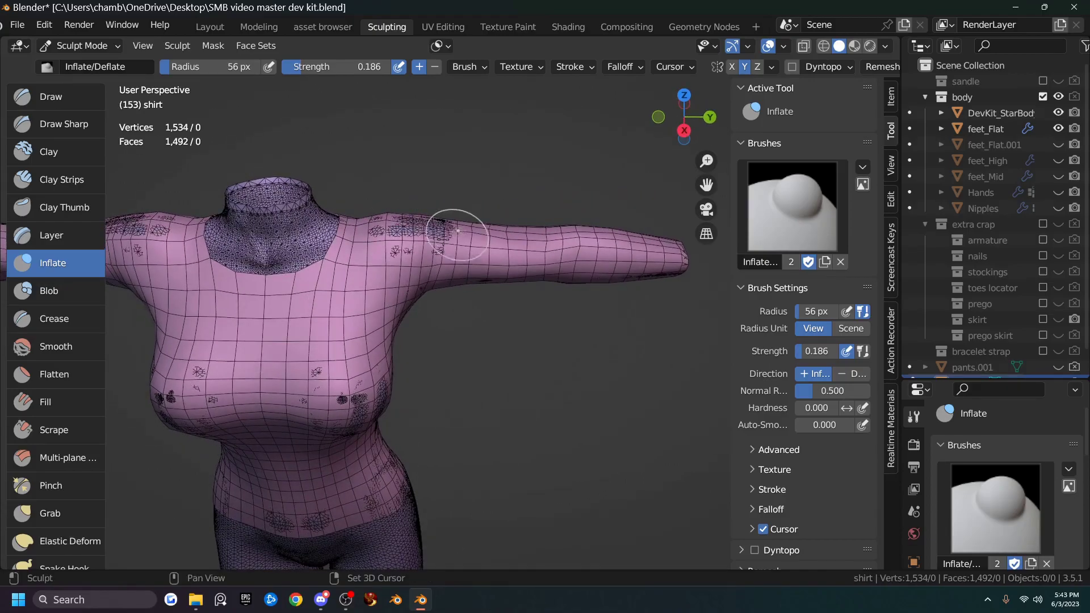
middle_drag(438, 245, 440, 257)
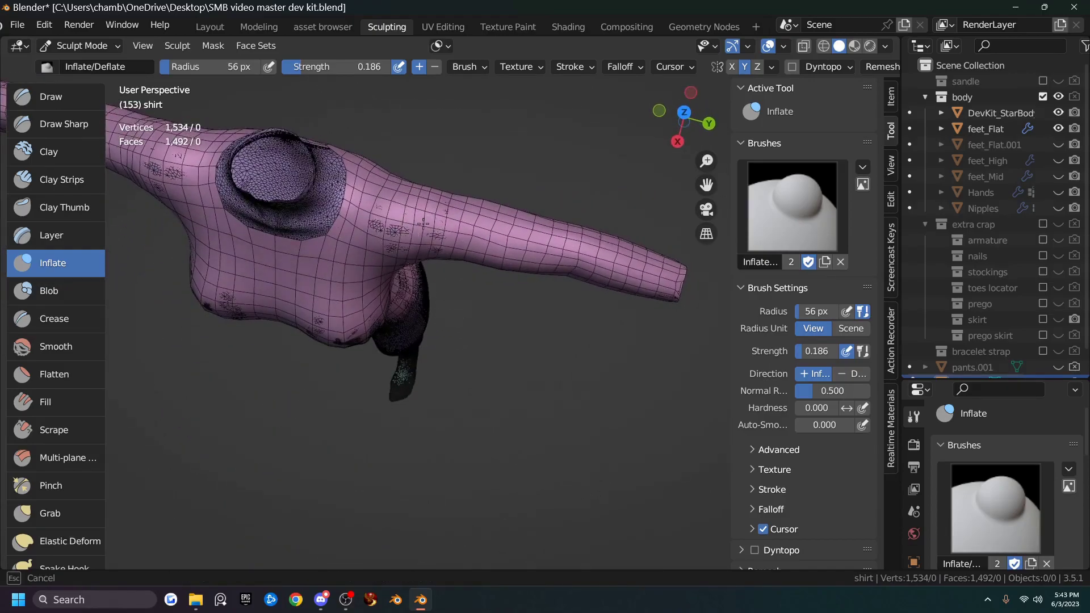
mouse_move(436, 216)
shift+mouse_down()
mouse_move(417, 210)
mouse_move(441, 214)
shift+mouse_up()
Smooth and inflate the top of the sleeve from the shoulder down to the cuff.
mouse_move(425, 220)
shift+mouse_down()
mouse_move(402, 226)
mouse_move(499, 260)
mouse_move(486, 248)
mouse_move(568, 255)
mouse_move(551, 234)
mouse_move(539, 255)
shift+mouse_up()
drag(539, 256, 630, 299)
middle_drag(636, 303, 613, 284)
drag(602, 272, 587, 257)
mouse_move(679, 291)
mouse_down()
mouse_move(593, 253)
mouse_move(627, 287)
mouse_up()
Examine the shirt's side, chest, waist and sleeves for remaining spots where the body clips through.
mouse_move(627, 287)
middle_down()
mouse_move(434, 307)
mouse_move(465, 312)
mouse_move(358, 359)
mouse_move(404, 304)
mouse_move(462, 307)
mouse_move(437, 272)
mouse_move(421, 211)
mouse_move(365, 241)
mouse_move(403, 245)
mouse_move(420, 267)
mouse_move(431, 295)
mouse_move(419, 328)
mouse_move(514, 357)
middle_up()
scroll(454, 309, down, 3)
scroll(437, 273, up, 4)
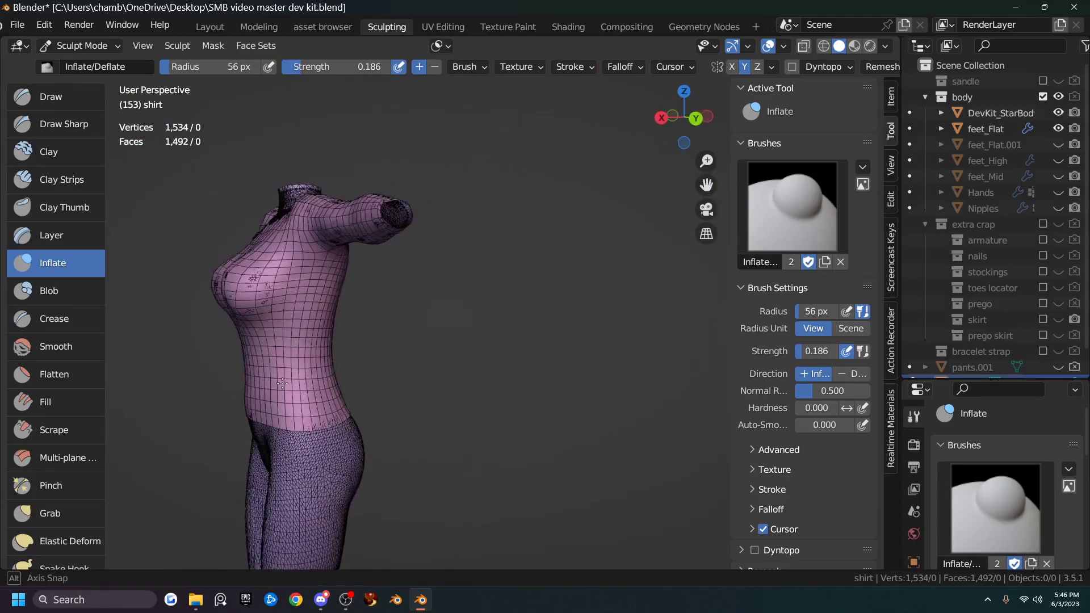
middle_drag(408, 363, 377, 370)
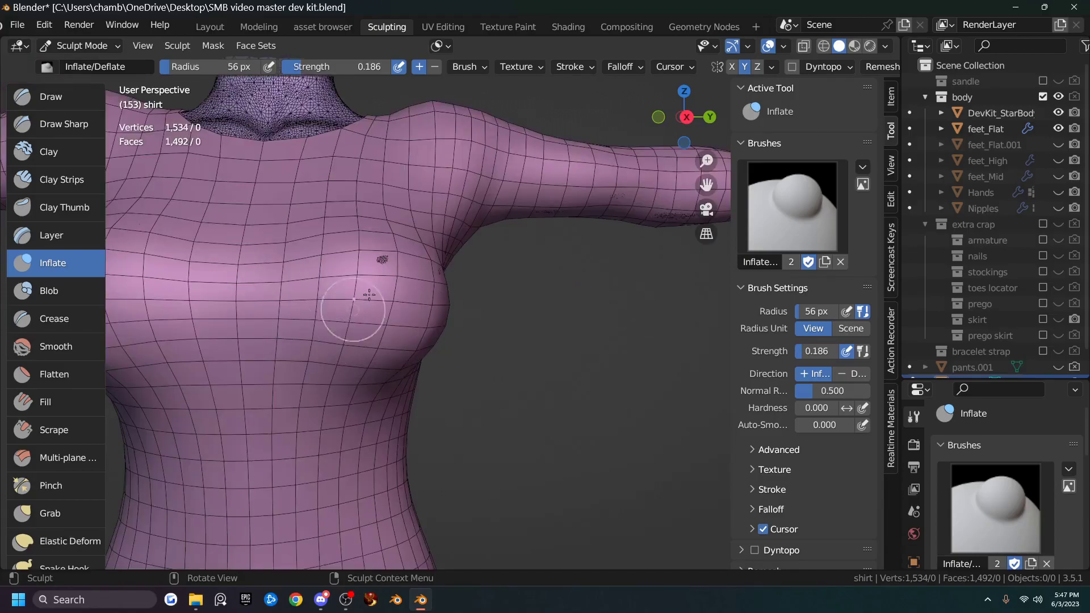
middle_drag(369, 294, 425, 309)
scroll(424, 310, down, 3)
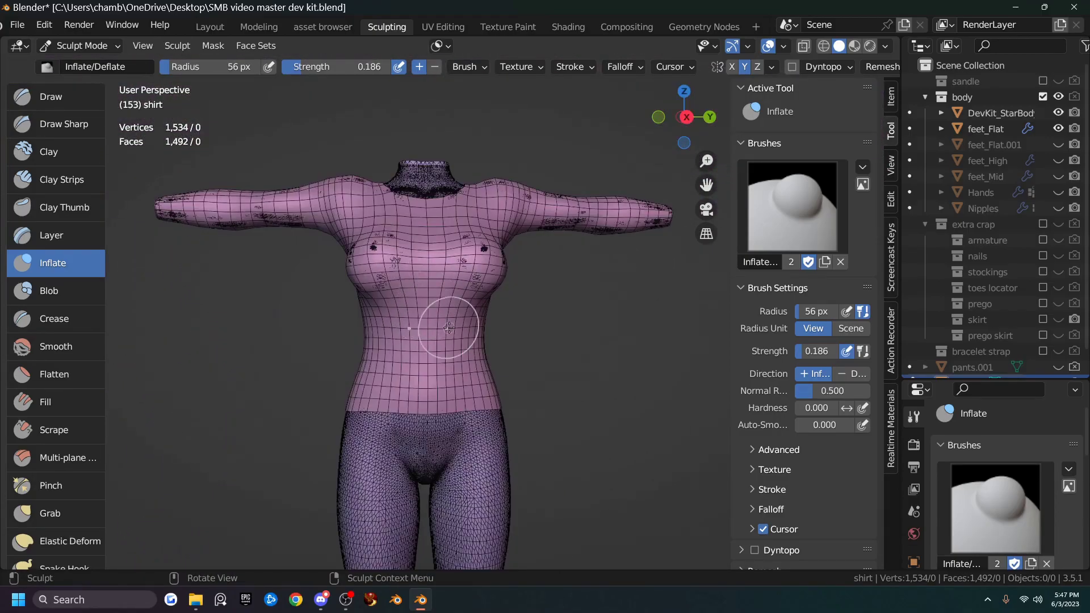
middle_drag(459, 302, 602, 307)
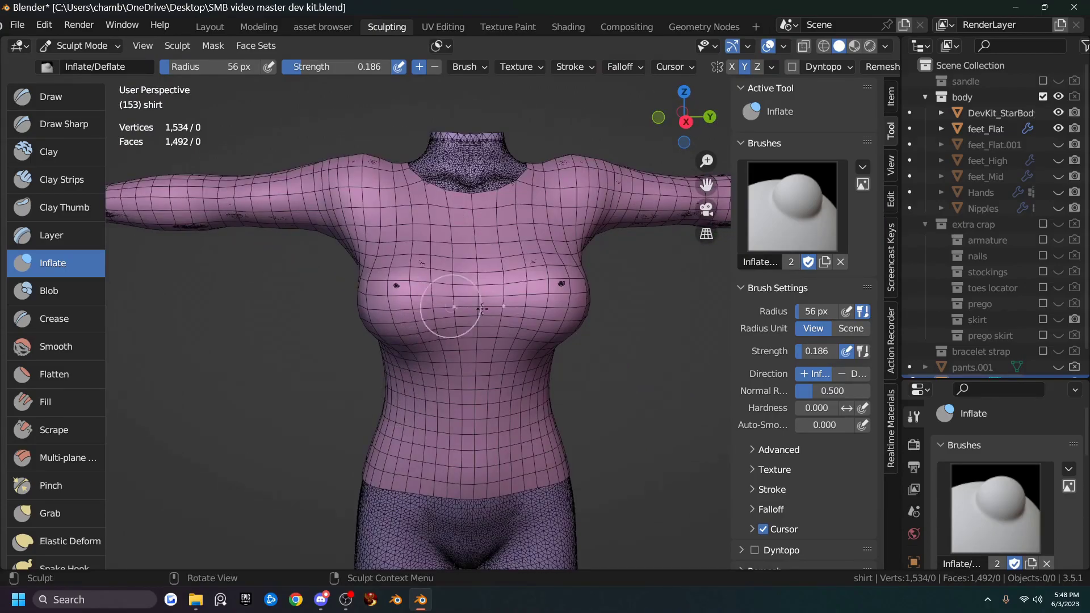
middle_drag(527, 410, 476, 401)
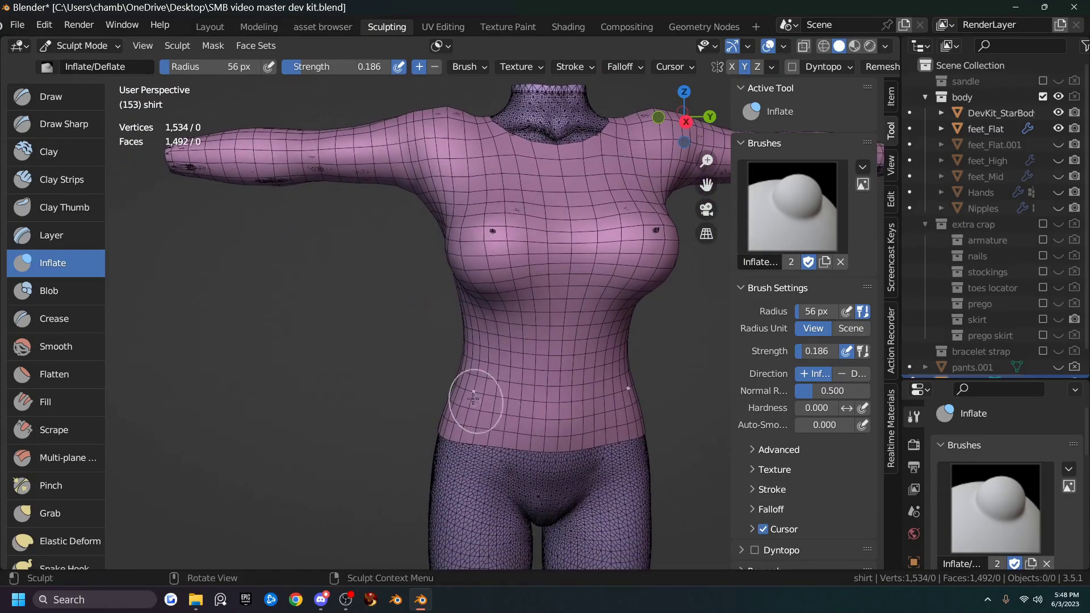
Switch to the Layout workspace and open the shirt mesh in Edit Mode at the bust.
click(210, 27)
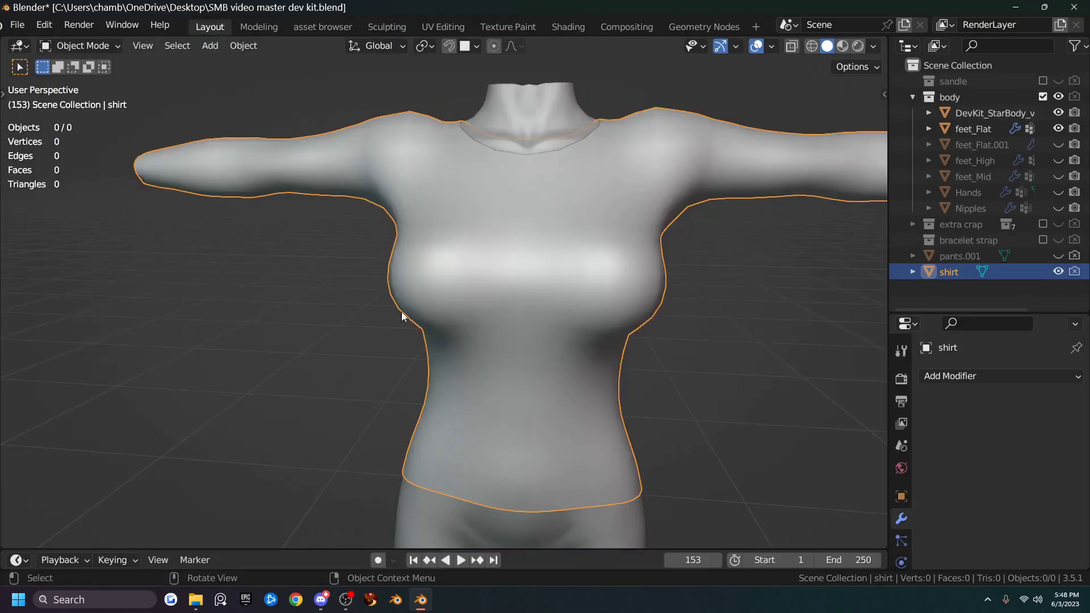
key(Tab)
middle_drag(575, 250, 490, 241)
scroll(471, 280, up, 2)
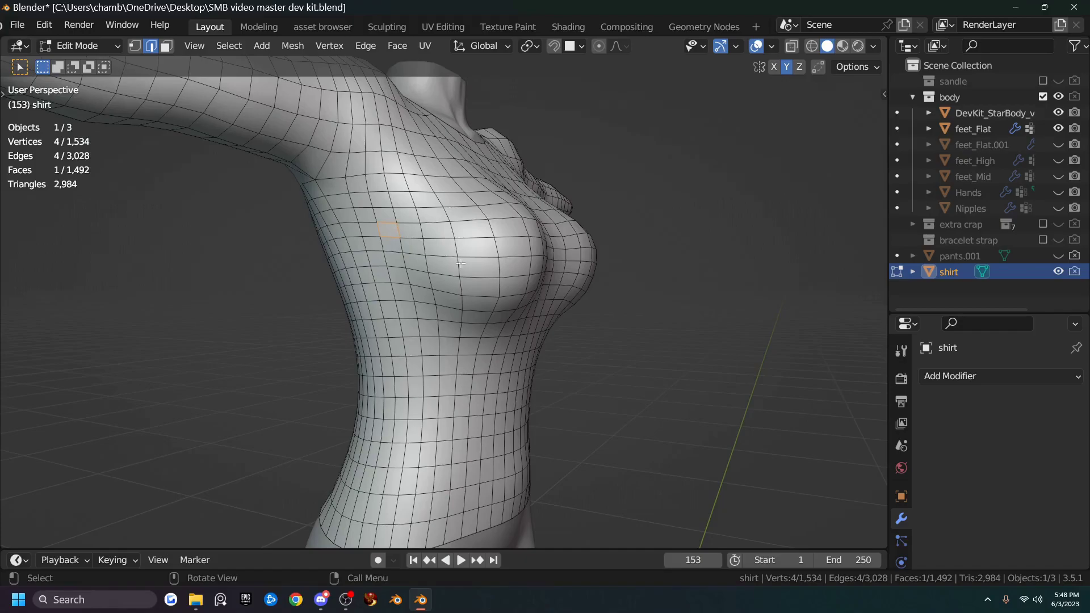
middle_drag(457, 269, 357, 297)
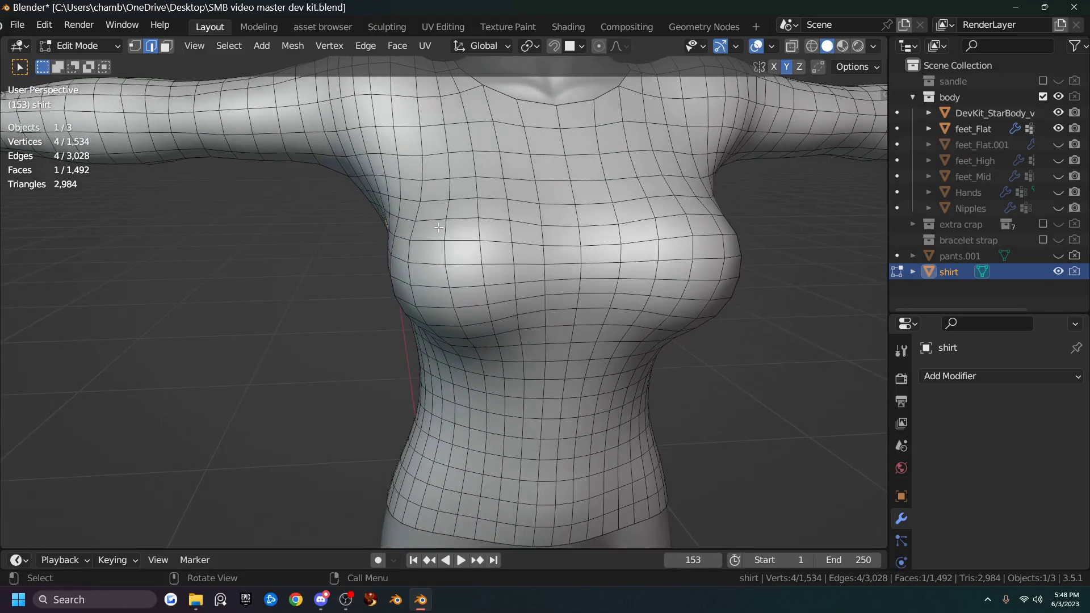
mouse_move(454, 244)
middle_down()
mouse_move(499, 249)
mouse_move(440, 260)
middle_up()
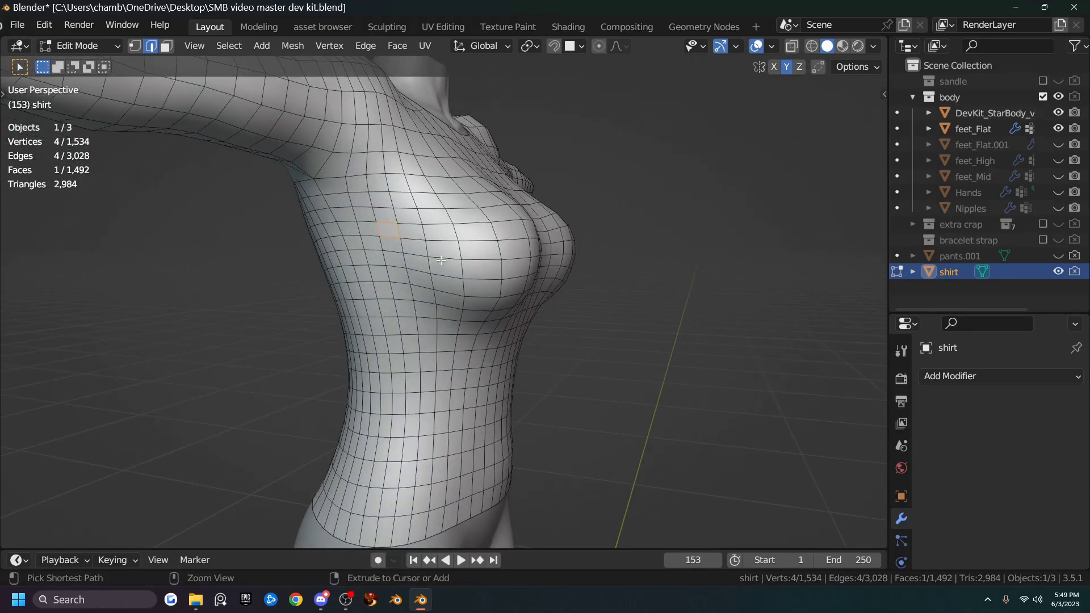
Add a centred loop cut down each outer side of the shirt's chest, from shoulder to hem.
key(ctrl+r)
click(449, 258)
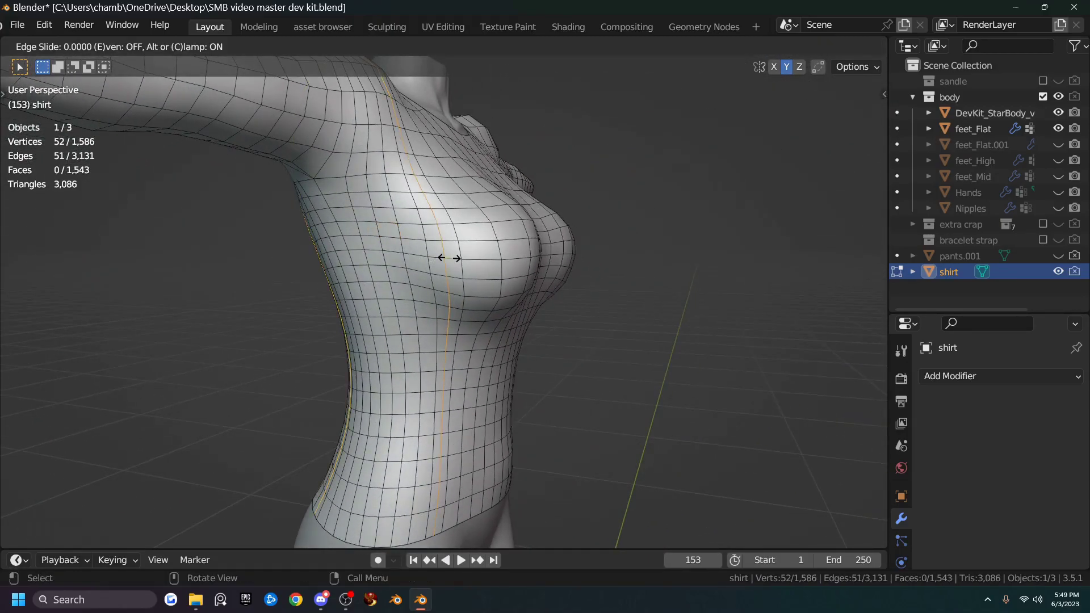
right_click(449, 258)
middle_drag(580, 263, 384, 209)
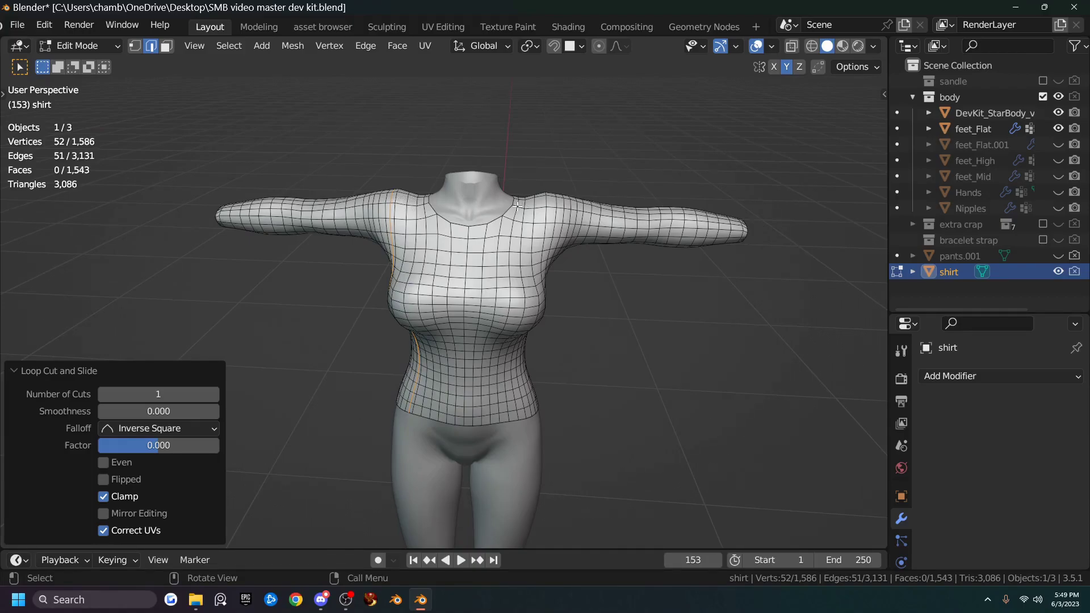
key(ctrl+r)
click(550, 210)
right_click(549, 210)
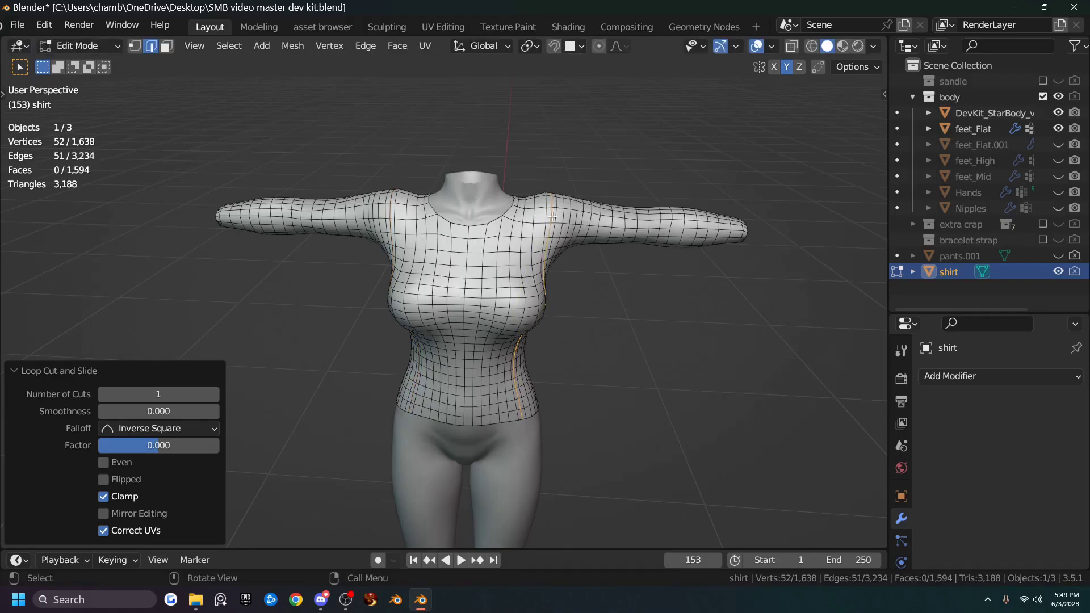
Add another centred vertical loop cut on each side of the chest, just inside the previous pair.
middle_drag(414, 269, 384, 213)
key(ctrl+r)
click(528, 236)
right_click(528, 236)
key(ctrl+r)
click(397, 214)
right_click(409, 223)
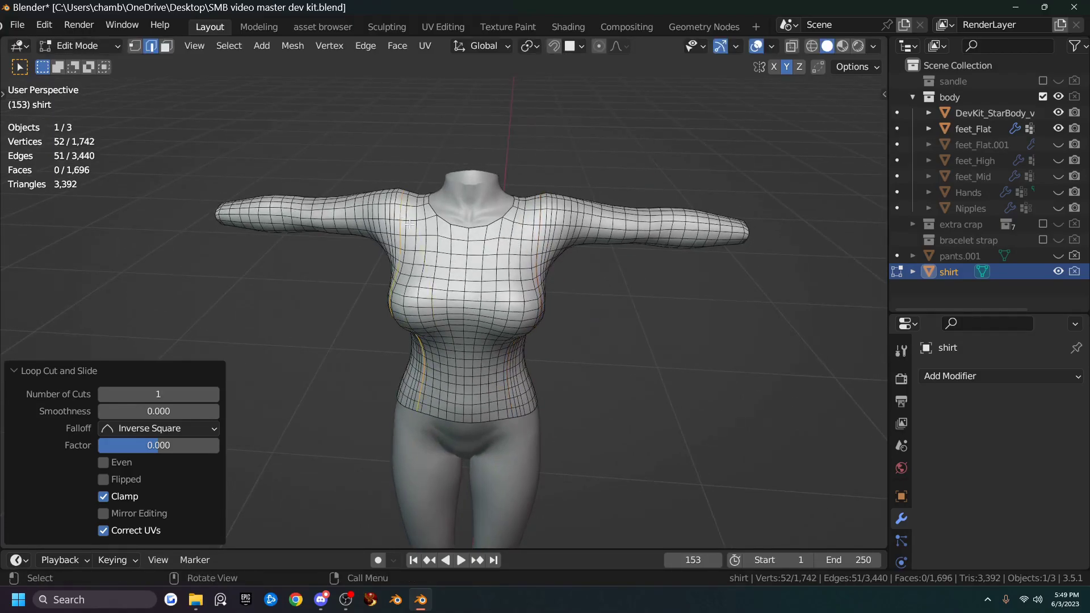
Add a third pair of vertical loop cuts, one face column closer to the neckline on each side.
key(ctrl+r)
click(409, 223)
right_click(497, 218)
key(ctrl+r)
click(528, 226)
key(ctrl+r)
click(421, 258)
right_click(472, 256)
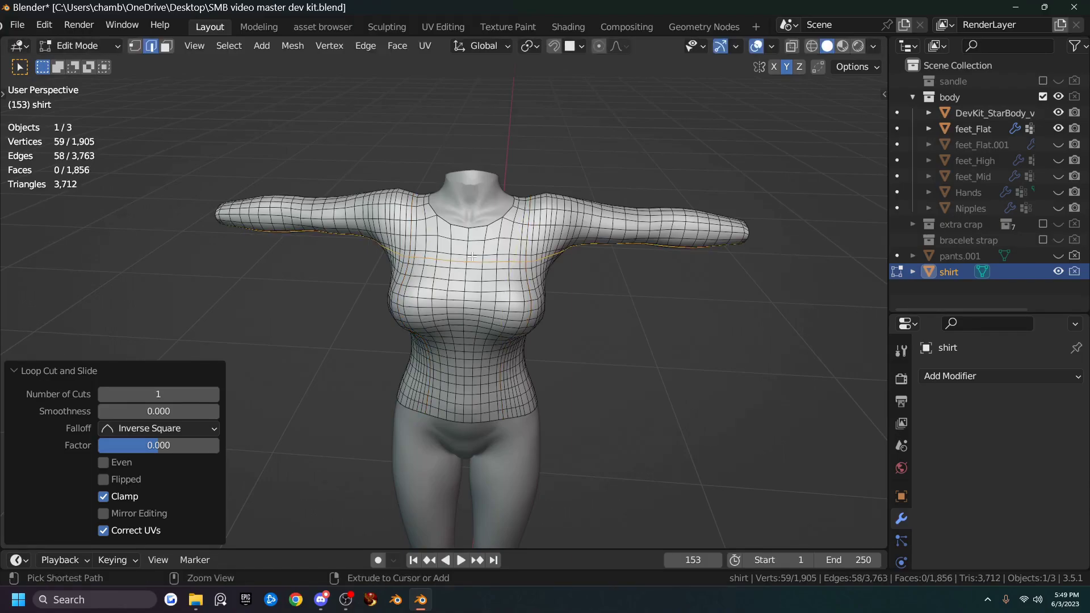
key(ctrl+z)
Add a centred vertical loop cut through each side of the bust, in line with the neckline's edges.
key(ctrl+r)
click(421, 252)
right_click(420, 251)
key(ctrl+r)
click(514, 254)
right_click(514, 254)
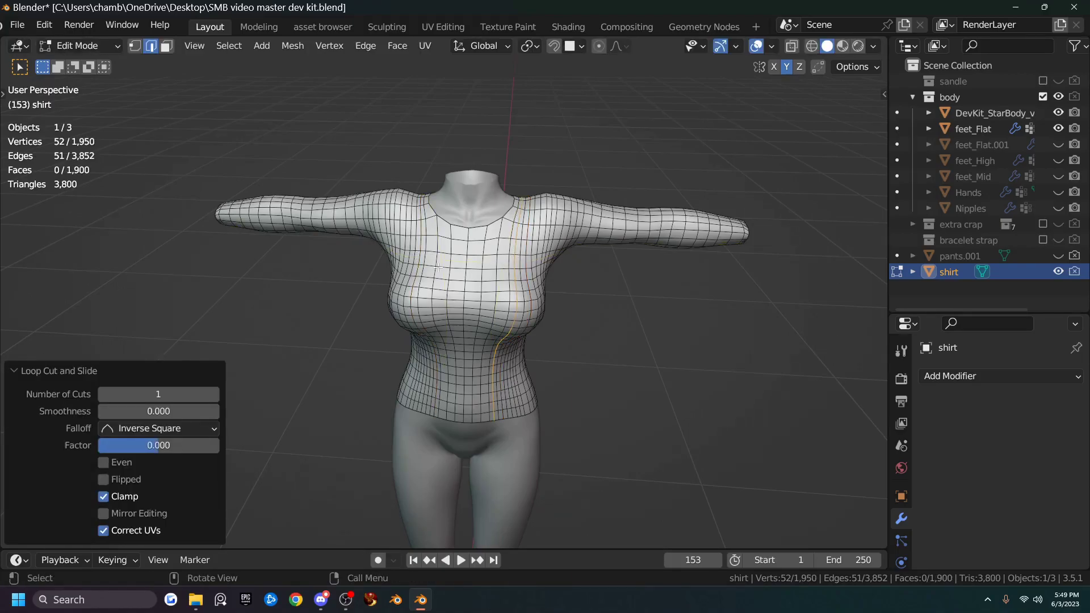
Add three centred vertical loop cuts down the middle of the shirt's back, below the neckline.
middle_drag(433, 256, 785, 264)
middle_drag(553, 331, 596, 317)
key(ctrl+r)
click(508, 250)
right_click(515, 250)
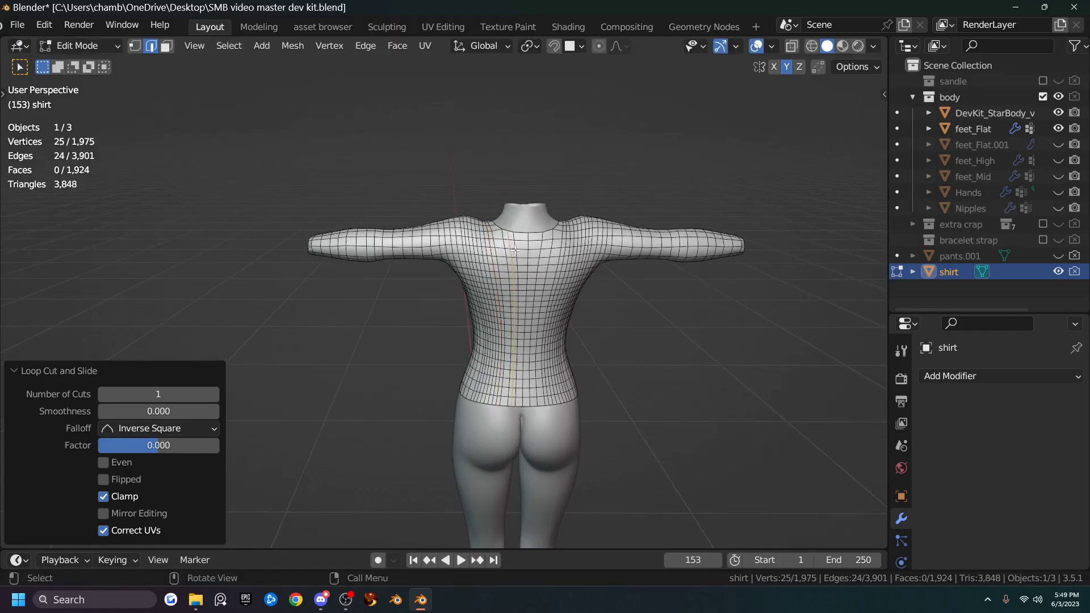
key(ctrl+r)
click(523, 248)
right_click(523, 248)
key(ctrl+r)
click(537, 250)
right_click(536, 250)
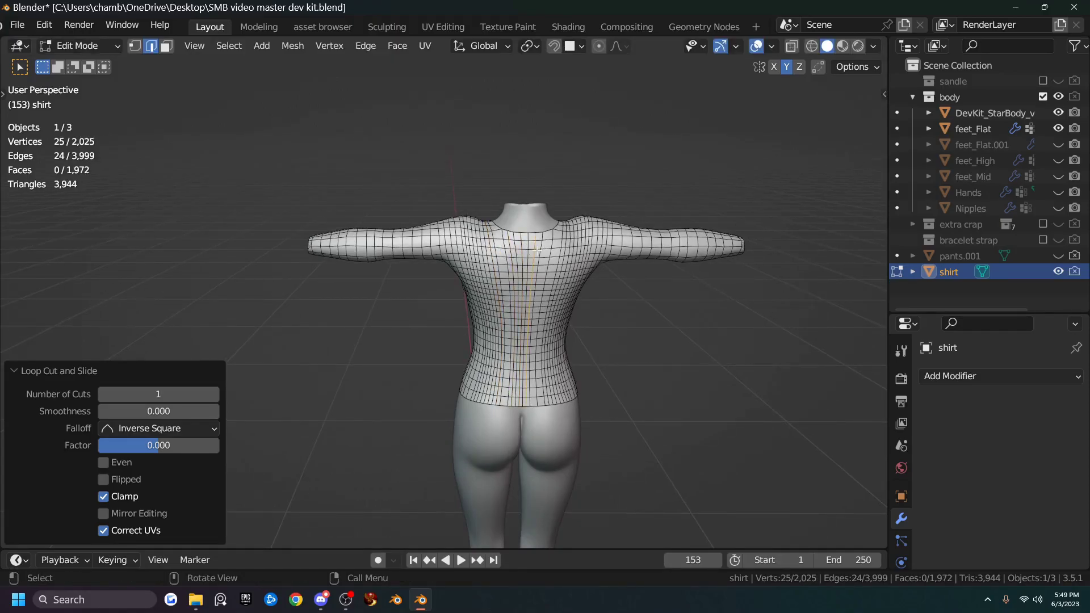
Add three more centred vertical loop cuts on the back, flanking the middle ones on both sides.
key(ctrl+r)
click(546, 253)
right_click(546, 254)
key(ctrl+r)
click(554, 256)
right_click(554, 256)
key(ctrl+r)
click(501, 250)
right_click(500, 252)
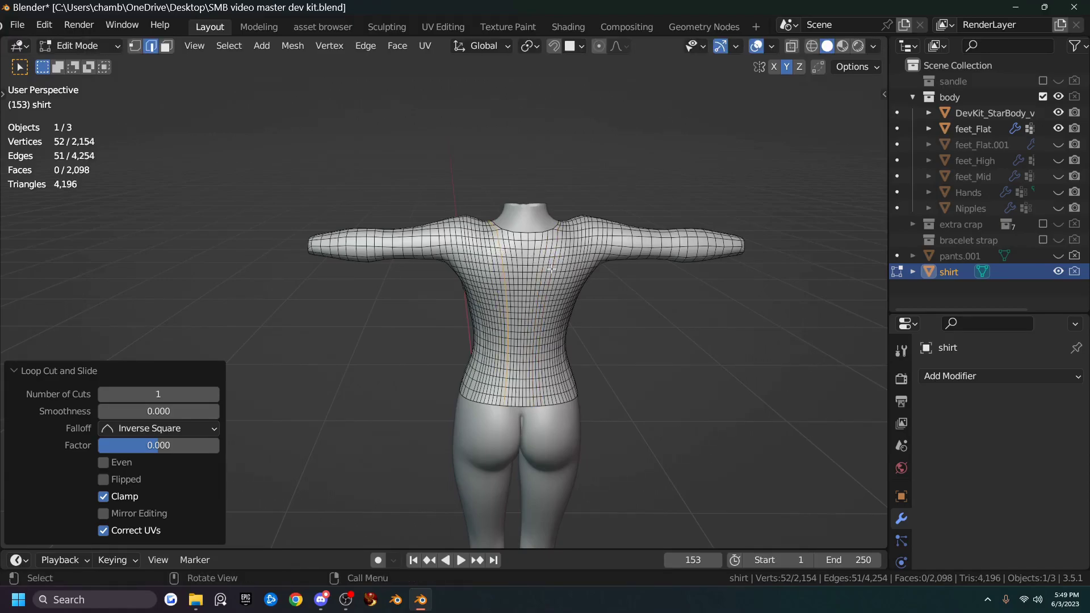
Add four vertical loop cuts down the middle of the shirt's front, from neckline to hem.
middle_drag(467, 304, 609, 276)
key(ctrl+r)
click(456, 265)
key(ctrl+r)
click(470, 269)
key(ctrl+r)
click(482, 268)
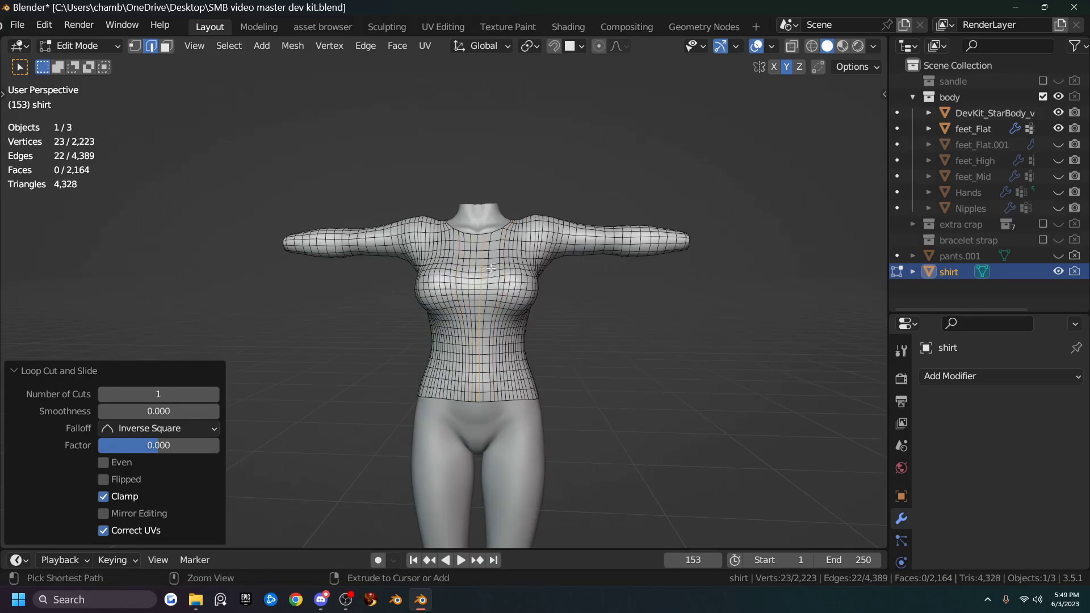
key(ctrl+r)
click(489, 267)
Add two further loop cuts through the wide face columns towards the sides of the shirt.
middle_drag(525, 313, 588, 324)
middle_drag(442, 338, 455, 316)
key(ctrl+r)
click(434, 264)
middle_drag(511, 275, 401, 263)
key(ctrl+r)
click(538, 193)
Add a centred loop cut around each upper sleeve next to the shoulder.
middle_drag(565, 237, 534, 176)
key(ctrl+r)
click(534, 175)
right_click(538, 178)
middle_drag(408, 213, 560, 233)
key(ctrl+r)
click(264, 135)
right_click(264, 135)
middle_drag(259, 128, 307, 217)
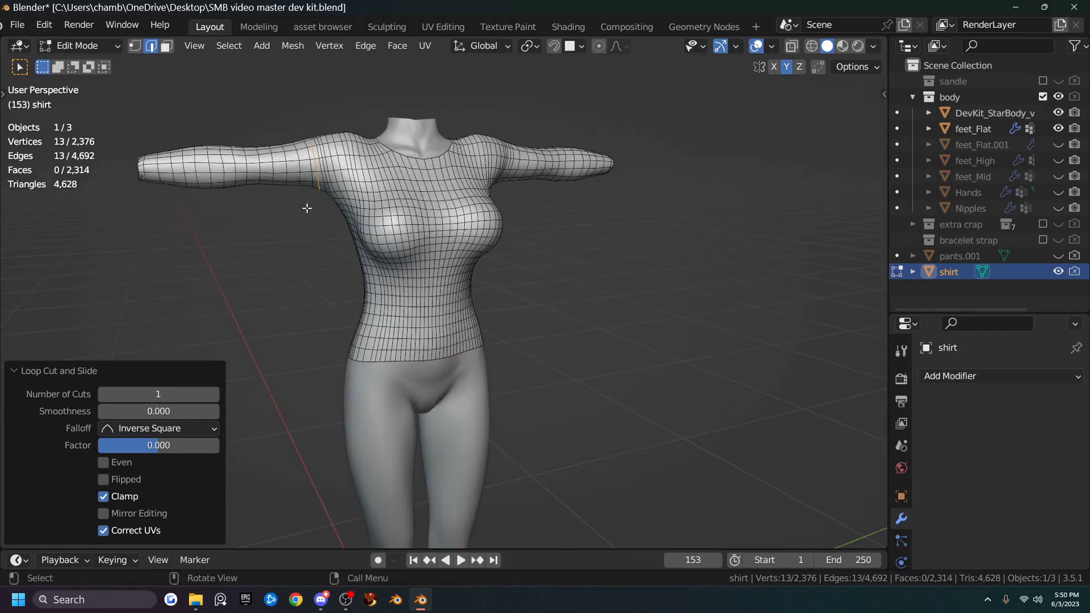
Add a centred vertical loop cut down each flank of the torso, between the bust and the armpit.
middle_drag(396, 265, 493, 265)
key(ctrl+r)
click(332, 215)
right_click(333, 214)
middle_drag(409, 247, 102, 255)
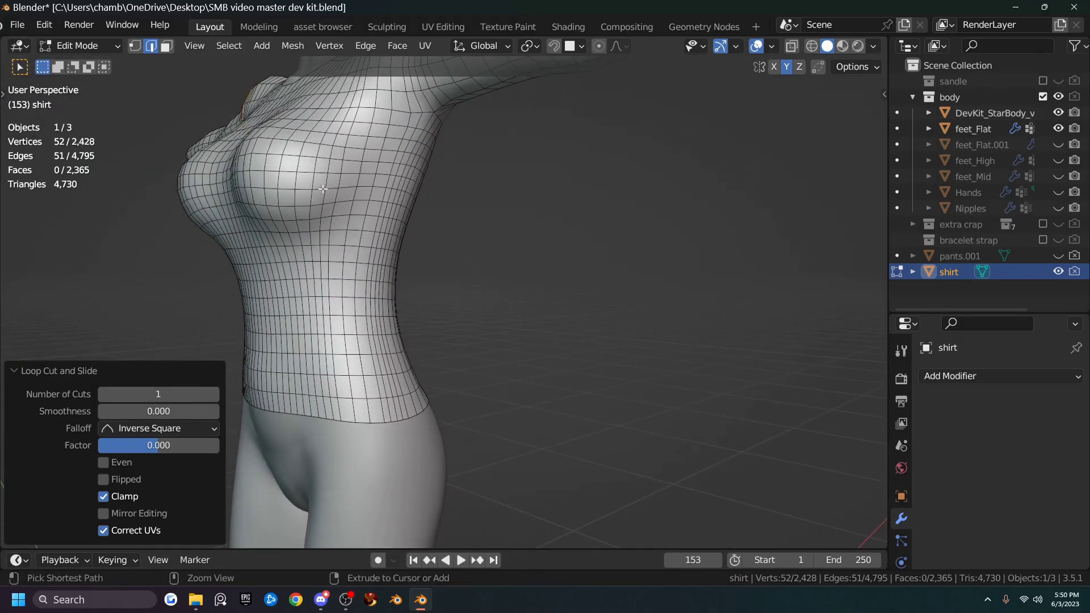
key(ctrl+r)
click(346, 181)
right_click(358, 189)
scroll(318, 192, down, 4)
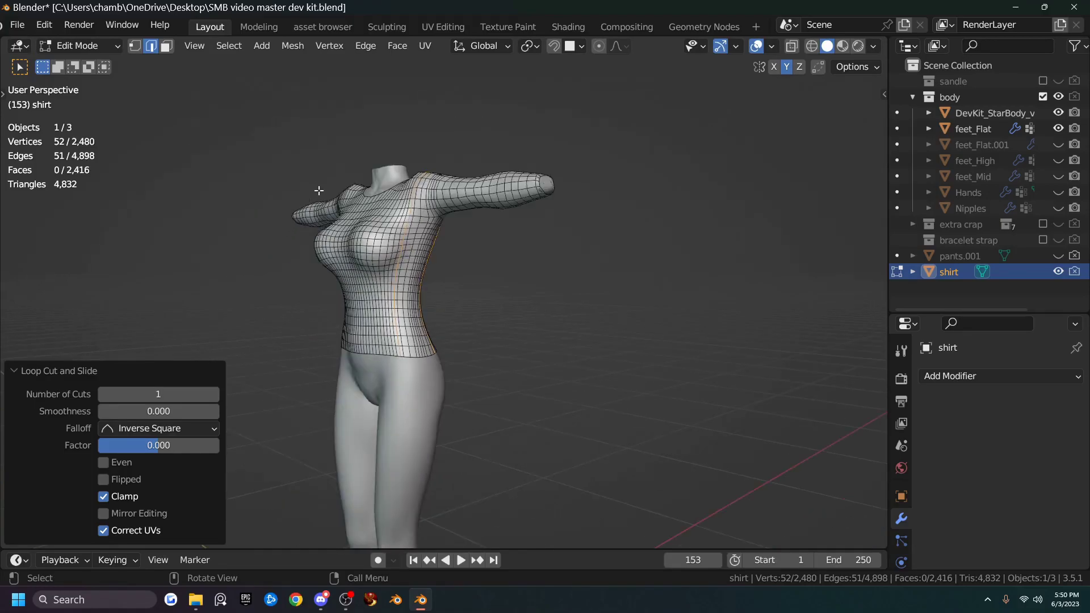
Switch to the Sculpting workspace and inflate the shirt where the body clips through at the back and the side of the bust.
scroll(319, 193, up, 2)
click(388, 28)
middle_drag(342, 232, 530, 272)
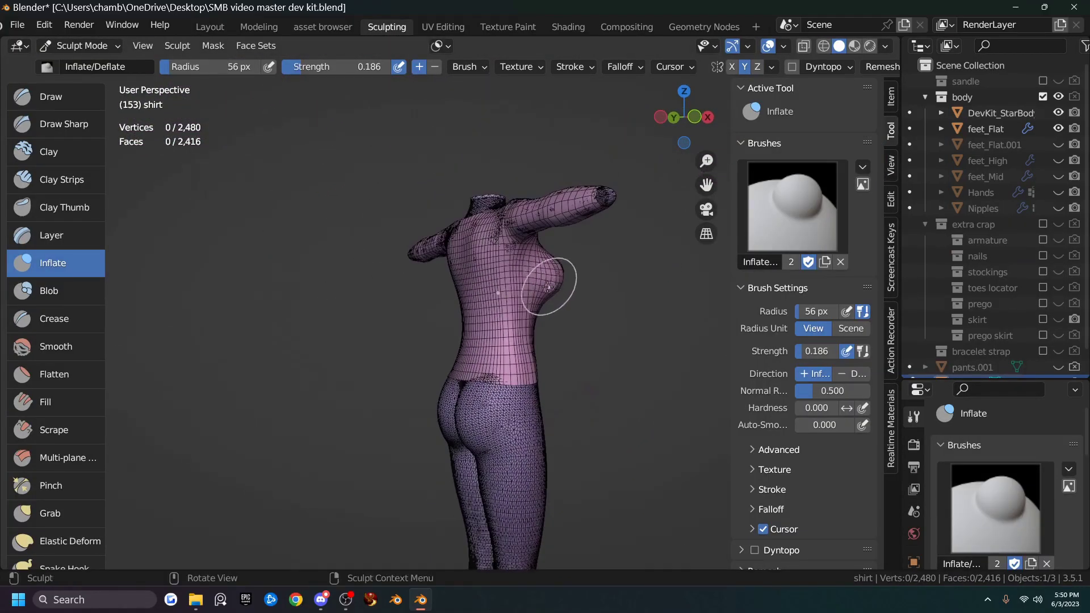
mouse_move(505, 278)
mouse_down()
mouse_move(499, 329)
mouse_move(519, 287)
mouse_up()
mouse_move(519, 286)
middle_down()
mouse_move(567, 293)
mouse_move(519, 290)
middle_up()
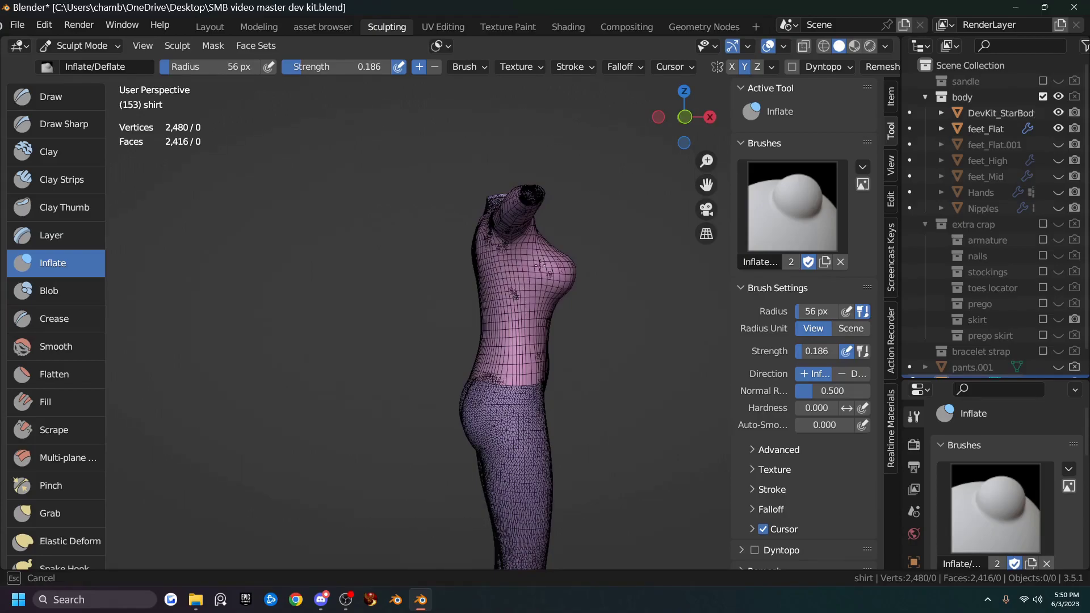
drag(549, 263, 549, 267)
scroll(583, 320, up, 4)
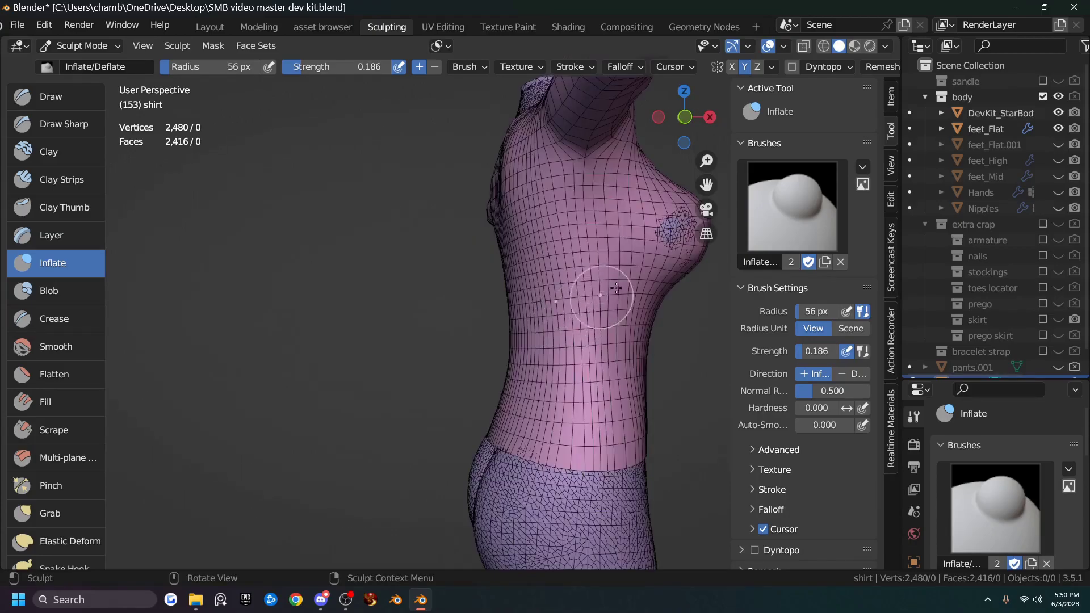
Inflate the shirt's flank and the hem at the hip where the body pokes through.
middle_drag(655, 296, 512, 274)
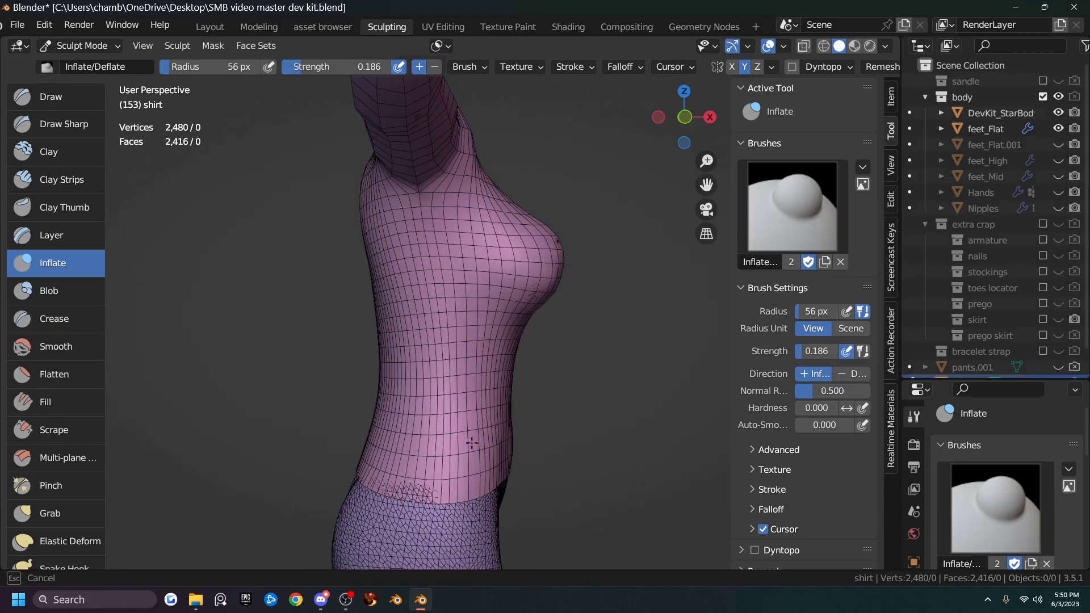
mouse_move(467, 441)
mouse_down()
mouse_move(454, 472)
mouse_move(425, 495)
mouse_up()
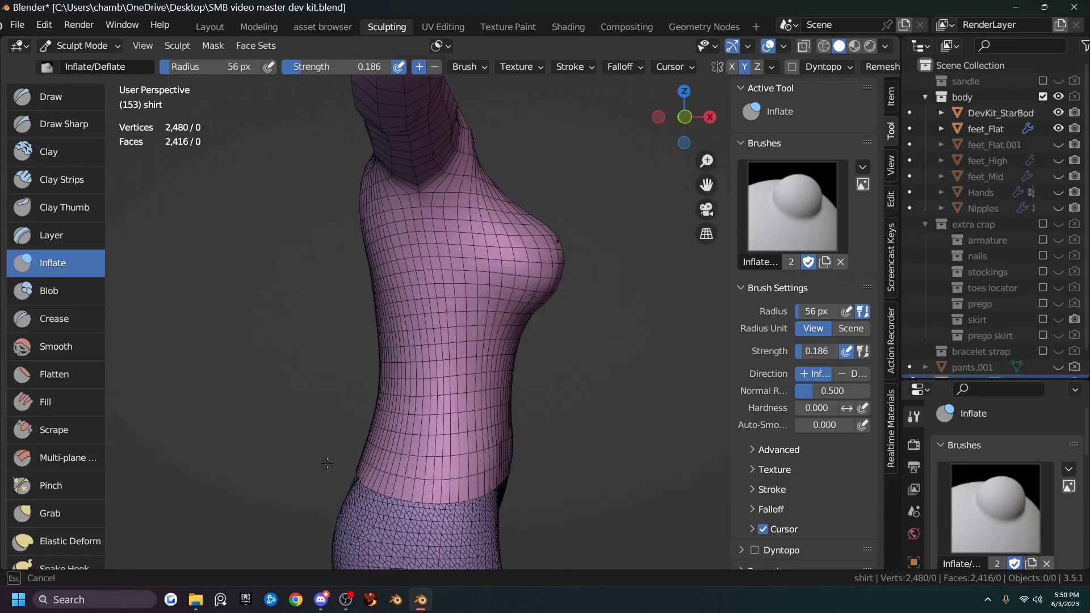
middle_drag(408, 475, 423, 379)
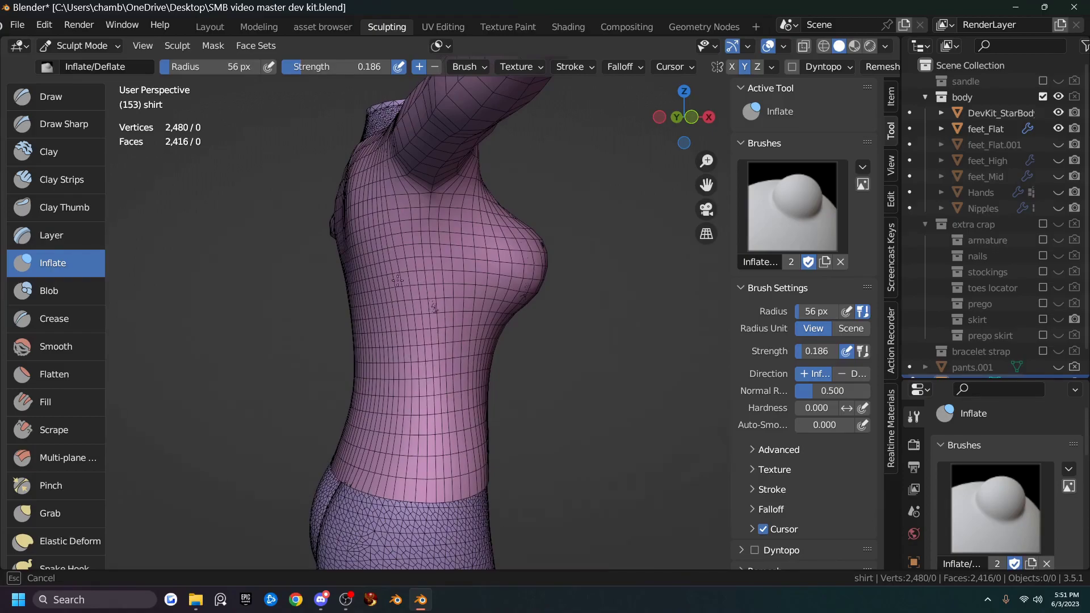
middle_drag(392, 365, 399, 244)
middle_drag(358, 277, 358, 277)
Inflate the shirt around the back of the armpit and shoulder to cover the clipping body.
middle_drag(301, 328, 327, 393)
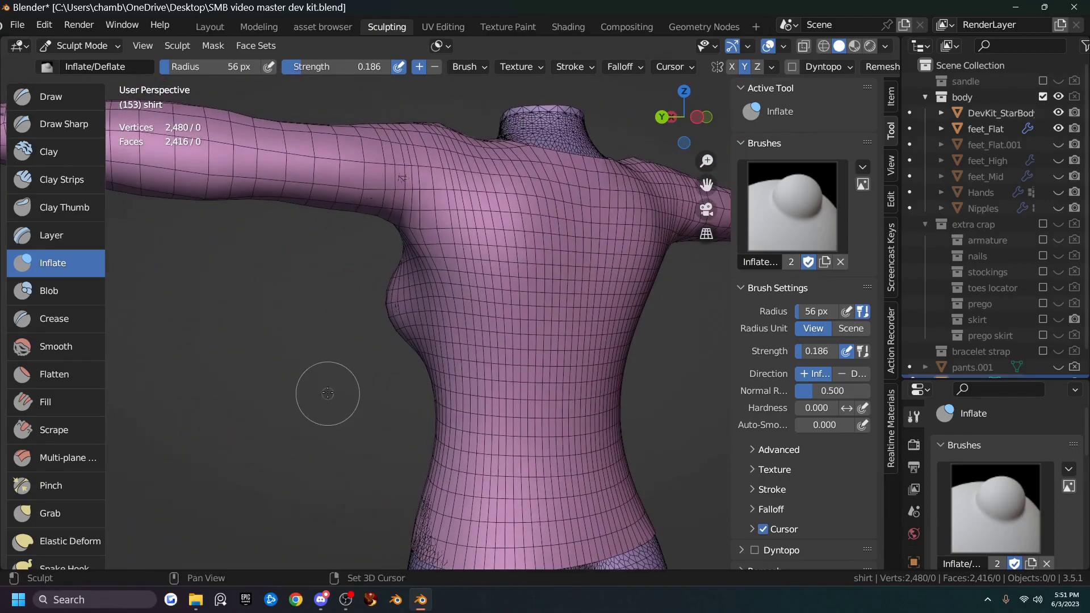
mouse_move(456, 223)
middle_down()
mouse_move(442, 225)
mouse_move(454, 201)
middle_up()
middle_drag(437, 238, 425, 231)
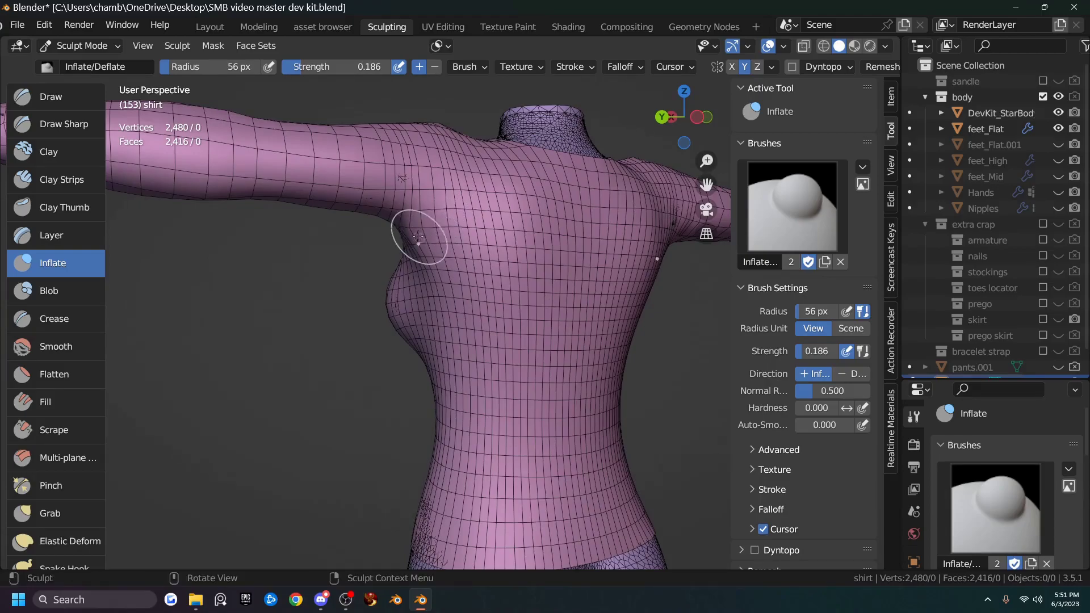
mouse_move(417, 312)
middle_down()
mouse_move(446, 307)
mouse_move(420, 309)
middle_up()
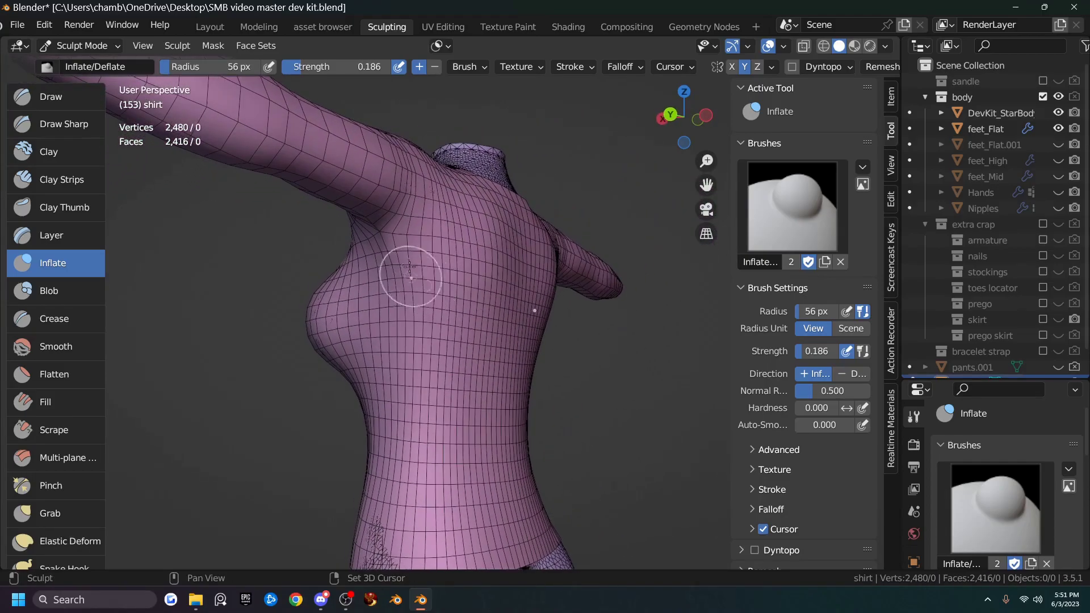
middle_drag(464, 301, 298, 328)
mouse_move(242, 312)
shift+mouse_down()
mouse_move(227, 320)
mouse_move(232, 334)
shift+mouse_up()
Inflate the front of the bust where the body pokes through the shirt.
scroll(253, 346, down, 4)
middle_drag(253, 346, 330, 324)
mouse_move(349, 339)
mouse_down()
mouse_move(361, 311)
mouse_move(350, 334)
mouse_up()
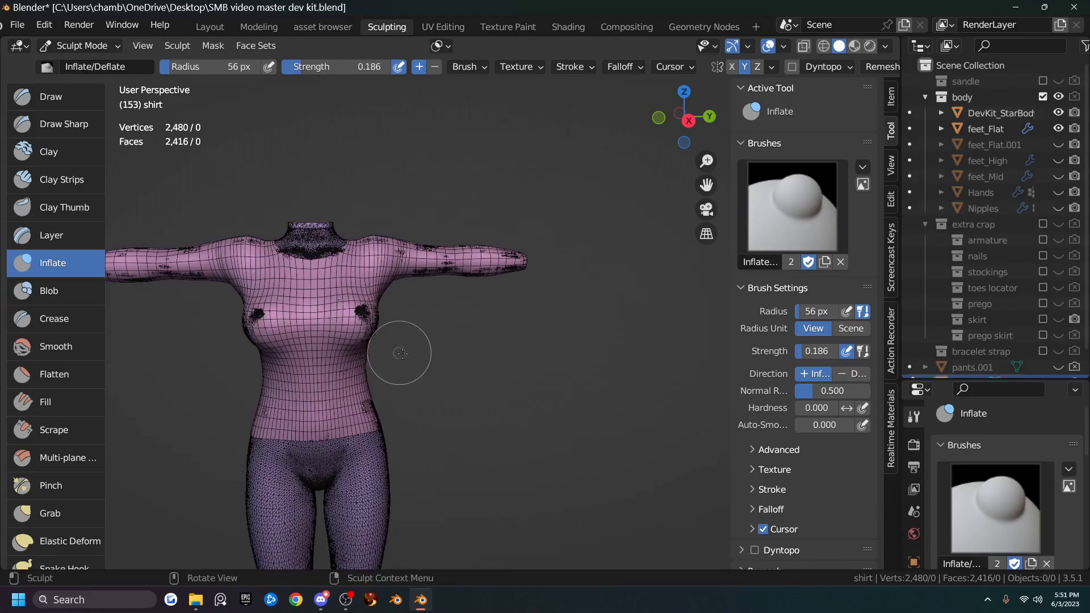
middle_drag(402, 352, 358, 343)
drag(361, 341, 366, 328)
middle_drag(366, 335, 333, 336)
drag(347, 330, 353, 322)
mouse_move(379, 369)
middle_down()
mouse_move(399, 381)
mouse_move(370, 379)
mouse_move(291, 309)
middle_up()
scroll(397, 380, up, 8)
scroll(392, 381, down, 4)
mouse_move(292, 308)
mouse_down()
mouse_move(303, 315)
mouse_move(294, 328)
mouse_up()
mouse_move(294, 328)
middle_down()
mouse_move(429, 412)
mouse_move(438, 376)
middle_up()
Inflate the front and side of the shirt's hem so it clears the waist and hips.
scroll(437, 377, down, 3)
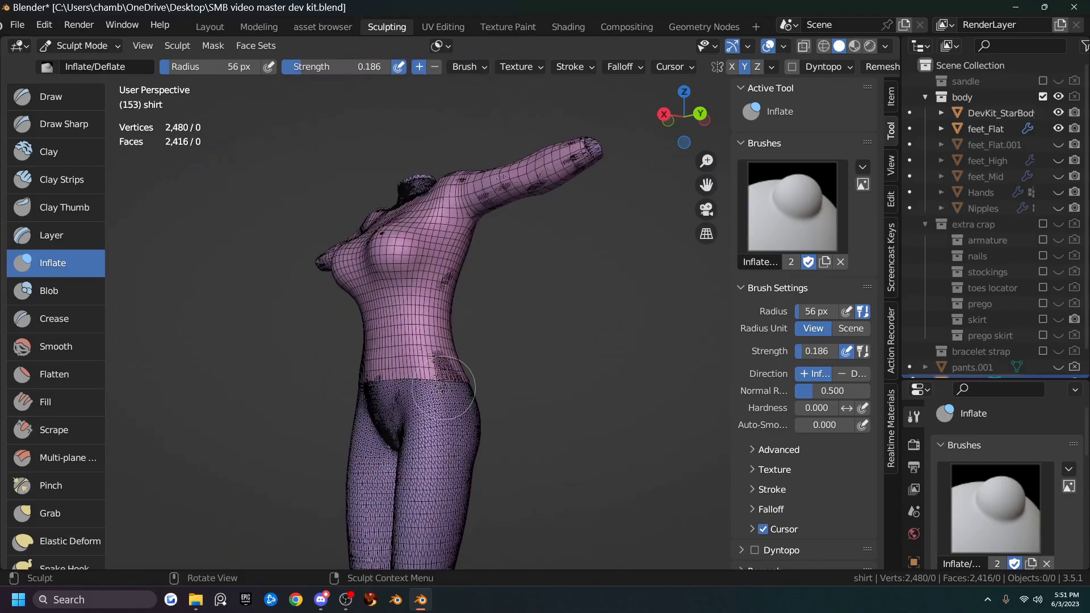
middle_drag(430, 304, 430, 304)
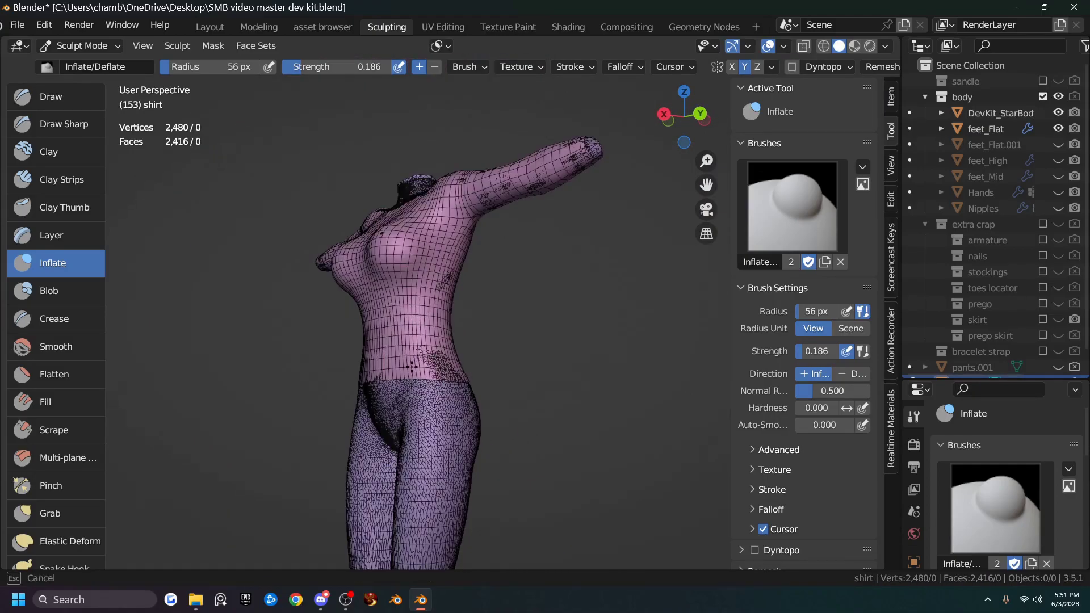
drag(378, 354, 465, 377)
middle_drag(464, 376, 400, 370)
middle_drag(461, 353, 425, 391)
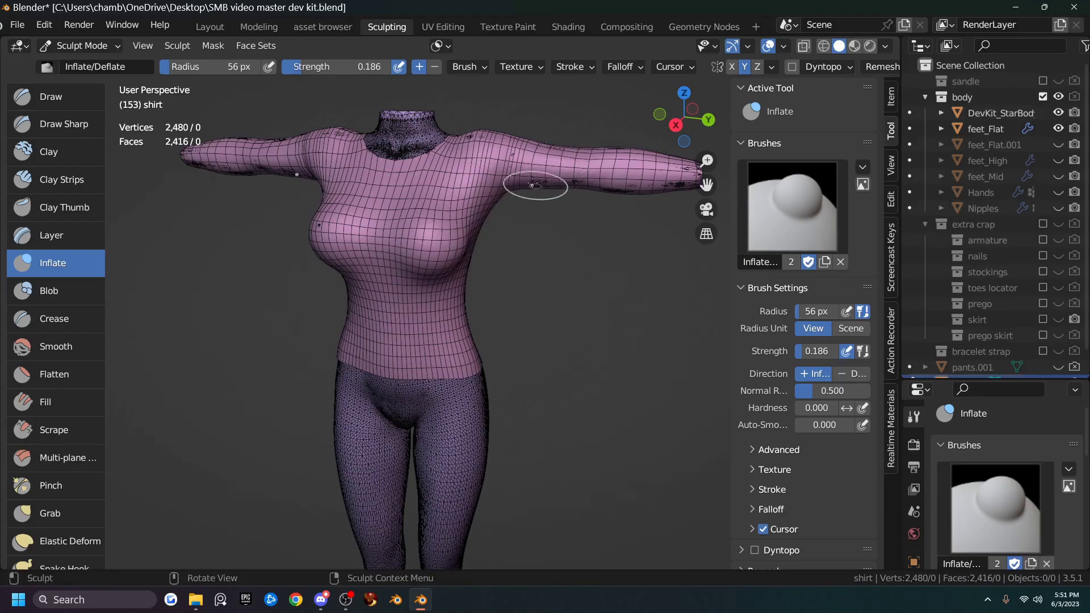
Inflate the sleeves along the underside of the forearm where the arm clips through.
middle_drag(579, 244, 403, 207)
middle_drag(380, 267, 377, 165)
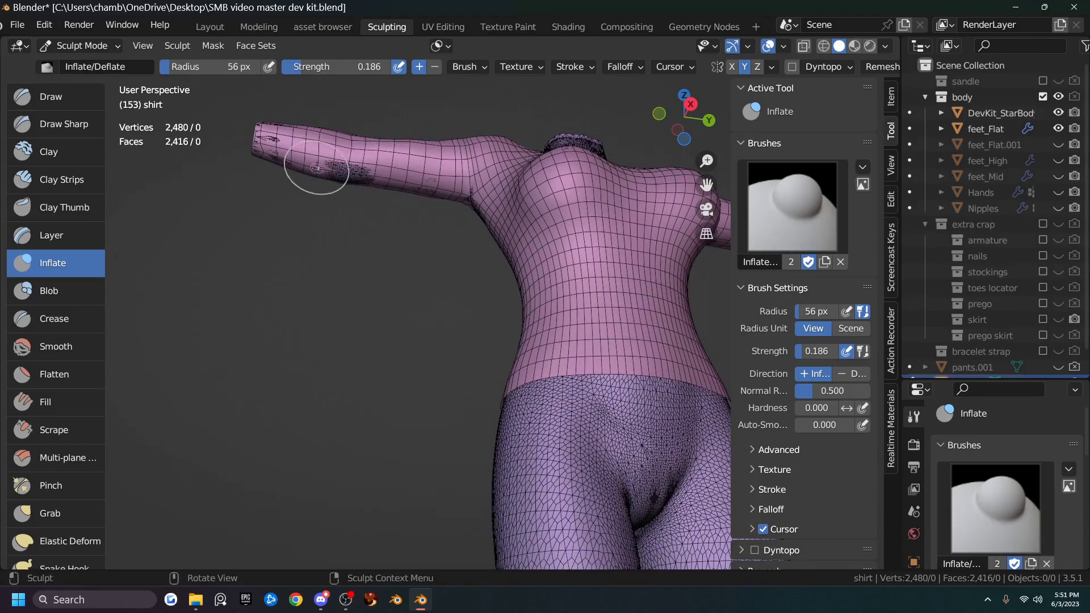
drag(361, 174, 324, 178)
middle_drag(418, 223, 533, 248)
drag(362, 262, 416, 257)
Inflate the shirt across the upper back and shoulder blades.
mouse_move(390, 268)
middle_down()
mouse_move(441, 412)
mouse_move(499, 418)
mouse_move(468, 406)
middle_up()
drag(429, 272, 427, 269)
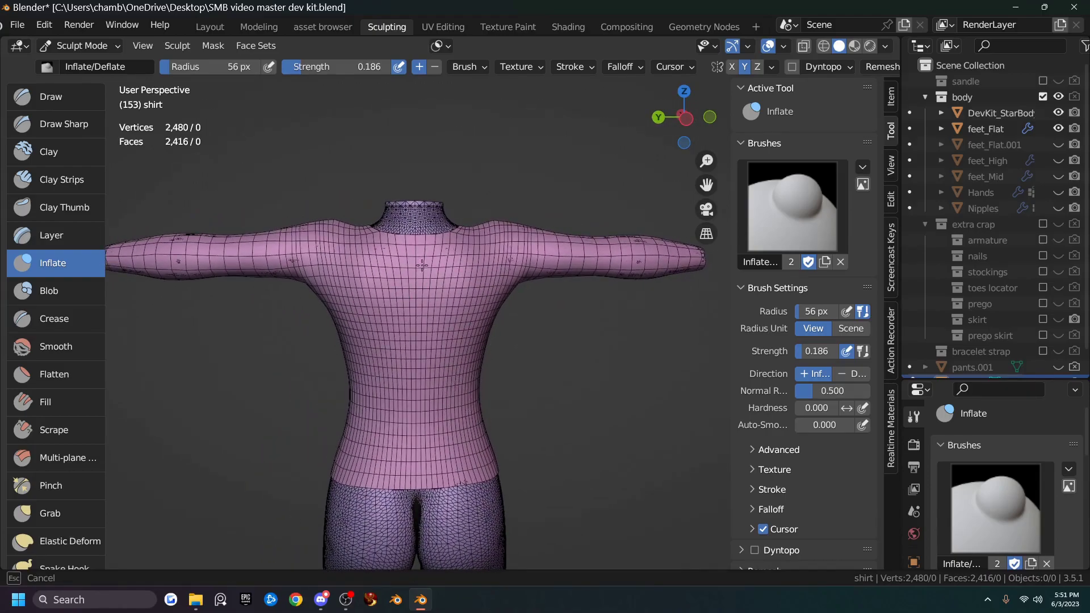
mouse_move(361, 287)
mouse_down()
mouse_move(374, 284)
mouse_move(369, 255)
mouse_move(325, 293)
mouse_move(335, 267)
mouse_move(344, 292)
mouse_up()
mouse_move(380, 363)
middle_down()
mouse_move(443, 382)
mouse_move(429, 482)
mouse_move(481, 438)
mouse_move(423, 454)
middle_up()
drag(423, 454, 392, 443)
Inflate the lower back and the rear hem of the shirt above the hips.
shift+middle_drag(451, 488, 469, 364)
middle_drag(428, 385, 463, 391)
mouse_move(463, 391)
mouse_down()
mouse_move(411, 392)
mouse_move(447, 396)
mouse_up()
mouse_move(448, 396)
middle_down()
mouse_move(474, 419)
mouse_move(640, 420)
middle_up()
mouse_move(640, 421)
mouse_down()
mouse_move(605, 375)
mouse_move(637, 393)
mouse_up()
scroll(630, 394, down, 5)
drag(468, 332, 518, 333)
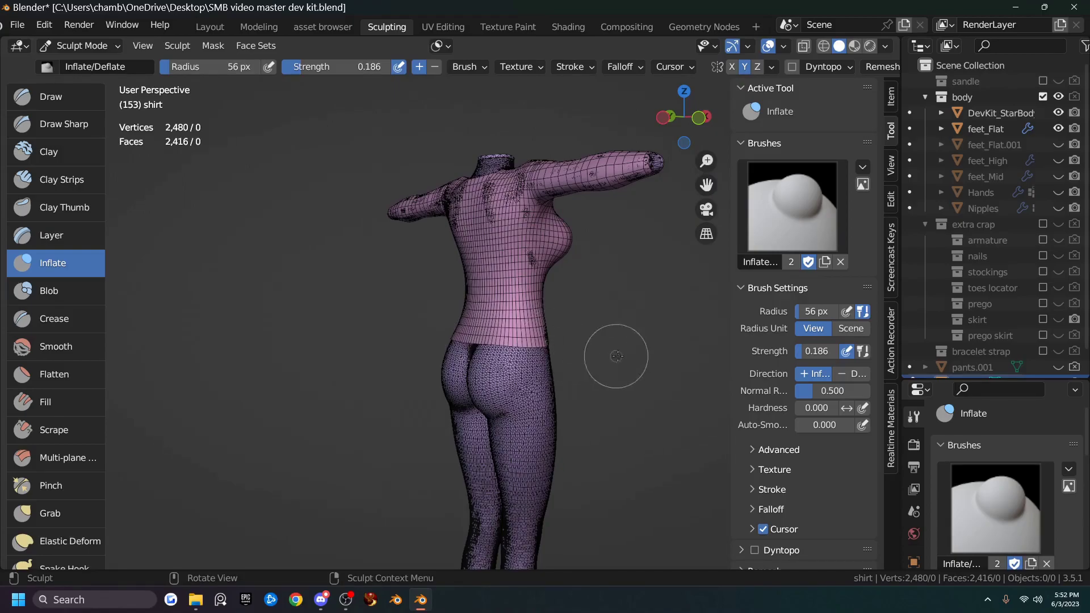
Inflate the remaining clipping spots around the shoulder blades and the sides of the torso.
middle_drag(615, 345, 537, 357)
drag(537, 357, 489, 331)
mouse_move(540, 281)
mouse_down()
mouse_move(534, 302)
mouse_move(546, 334)
mouse_up()
drag(525, 262, 528, 261)
middle_drag(528, 261, 540, 297)
drag(516, 271, 499, 270)
mouse_move(500, 270)
middle_down()
mouse_move(437, 341)
mouse_move(590, 328)
middle_up()
drag(491, 244, 492, 244)
drag(510, 327, 493, 311)
mouse_move(452, 323)
middle_down()
mouse_move(482, 364)
mouse_move(545, 365)
mouse_move(351, 358)
middle_up()
Examine the gap between shirt and lower back in the Front Orthographic view with X-ray enabled.
mouse_move(550, 339)
middle_down()
mouse_move(568, 344)
mouse_move(545, 352)
mouse_move(565, 346)
middle_up()
scroll(513, 365, up, 6)
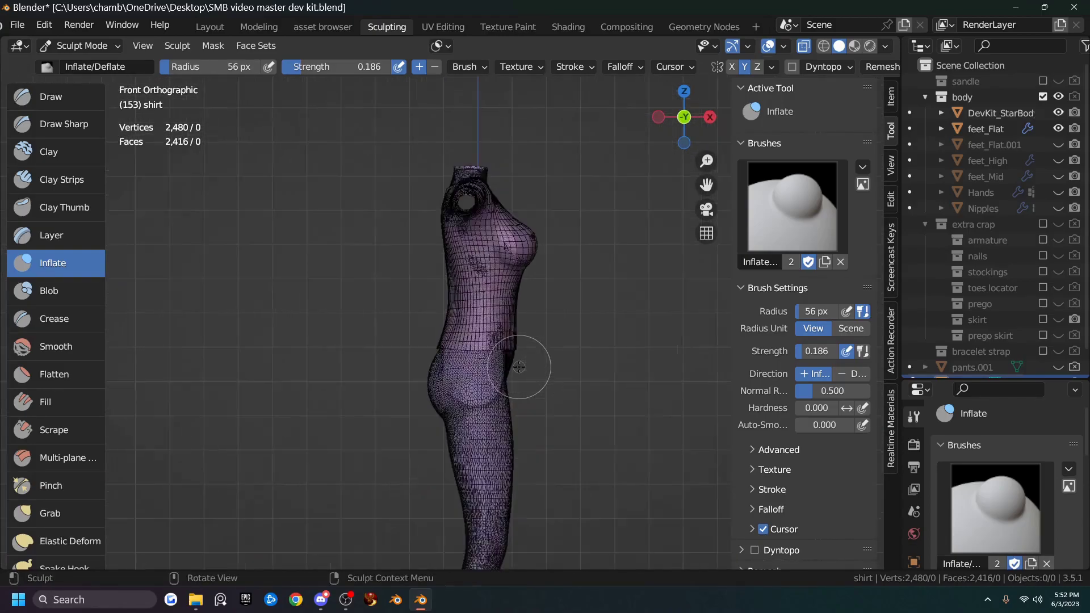
scroll(518, 366, up, 5)
scroll(448, 290, down, 4)
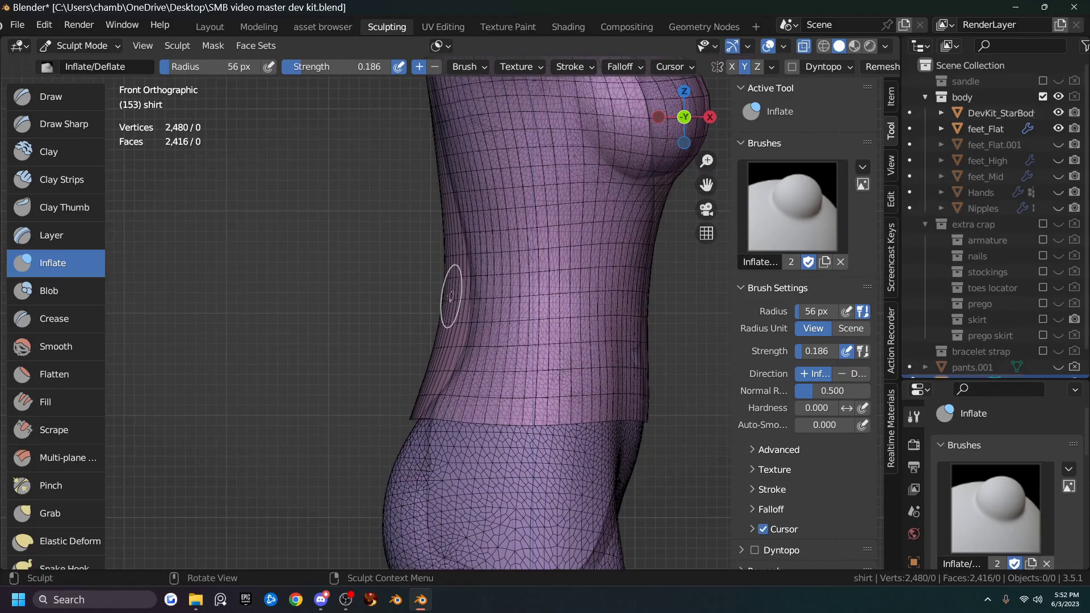
scroll(436, 311, up, 2)
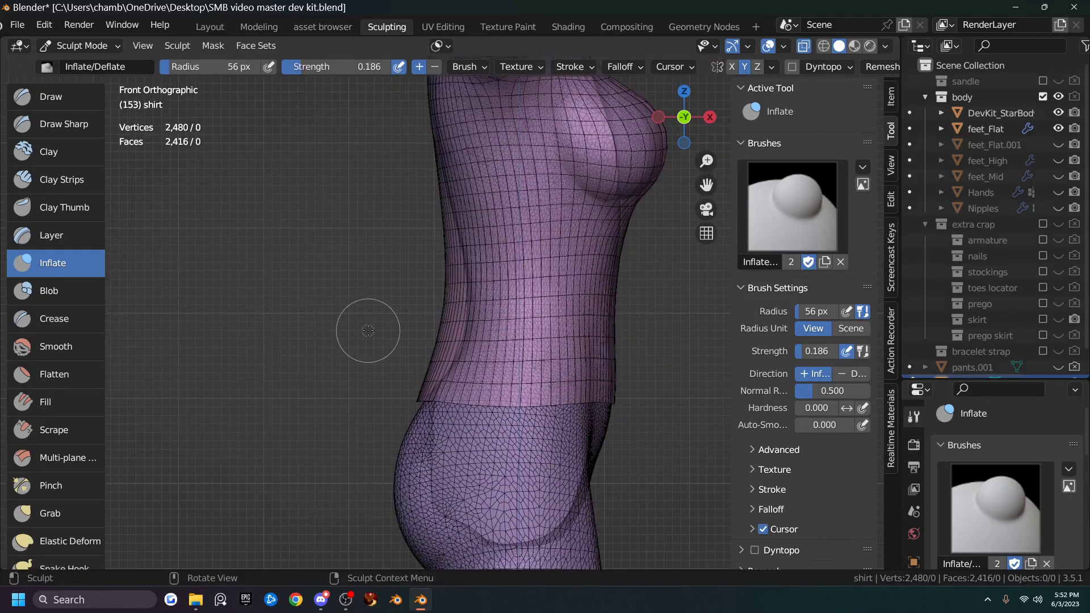
middle_drag(368, 330, 385, 265)
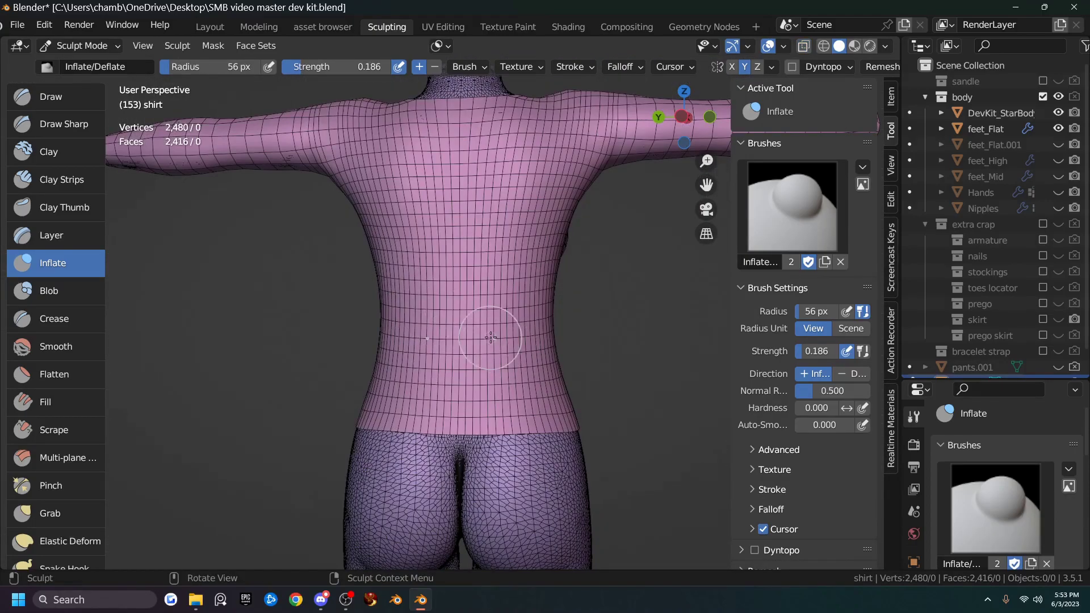
Set the Inflate brush strength to 0.222 and deflate the small of the back in the Left Orthographic view.
key(KP_3)
key(ctrl+KP_3)
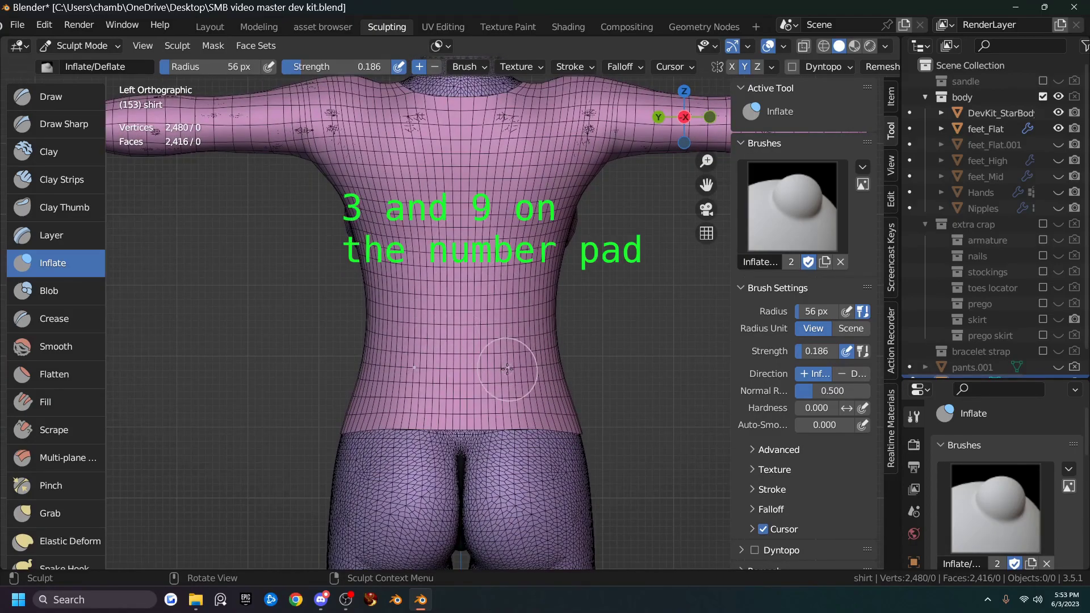
scroll(472, 373, down, 2)
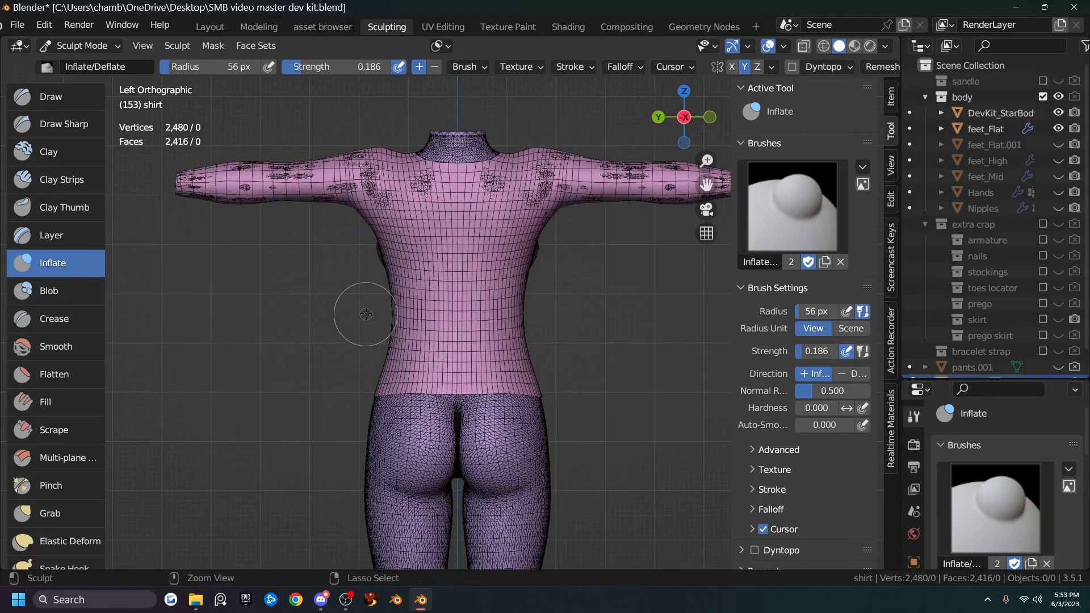
ctrl+right_drag(443, 310, 418, 315)
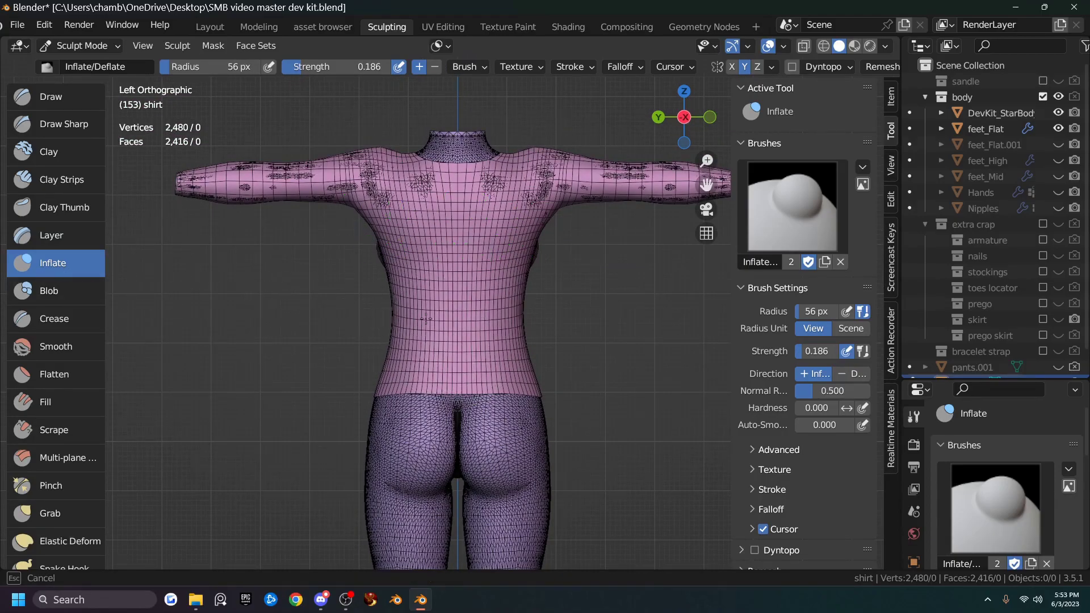
mouse_move(497, 321)
ctrl+right_down()
mouse_move(454, 363)
mouse_move(449, 309)
mouse_move(424, 314)
mouse_move(442, 318)
ctrl+right_up()
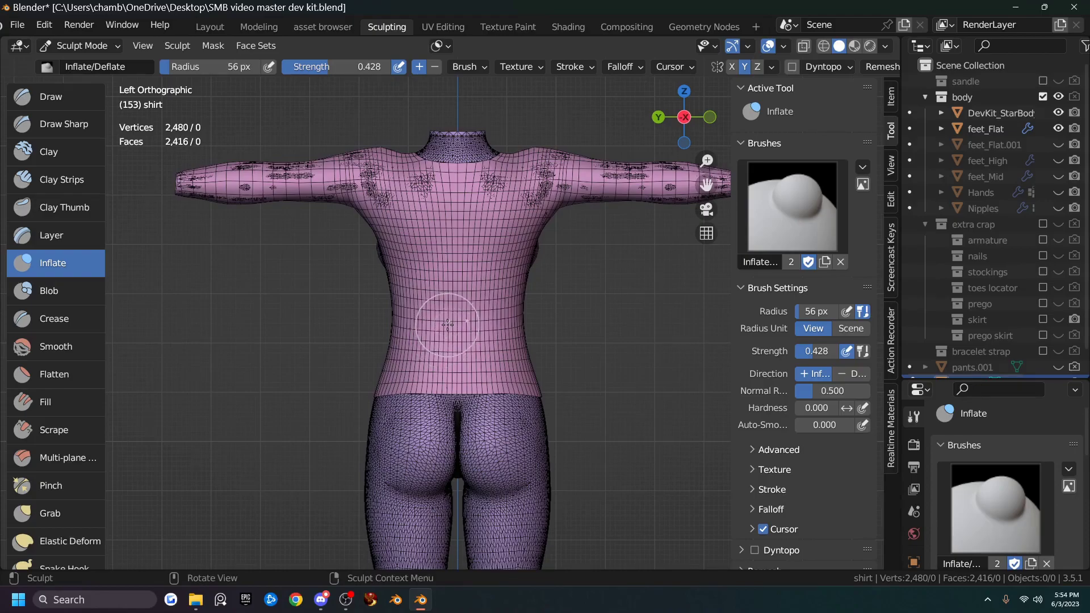
drag(341, 66, 318, 67)
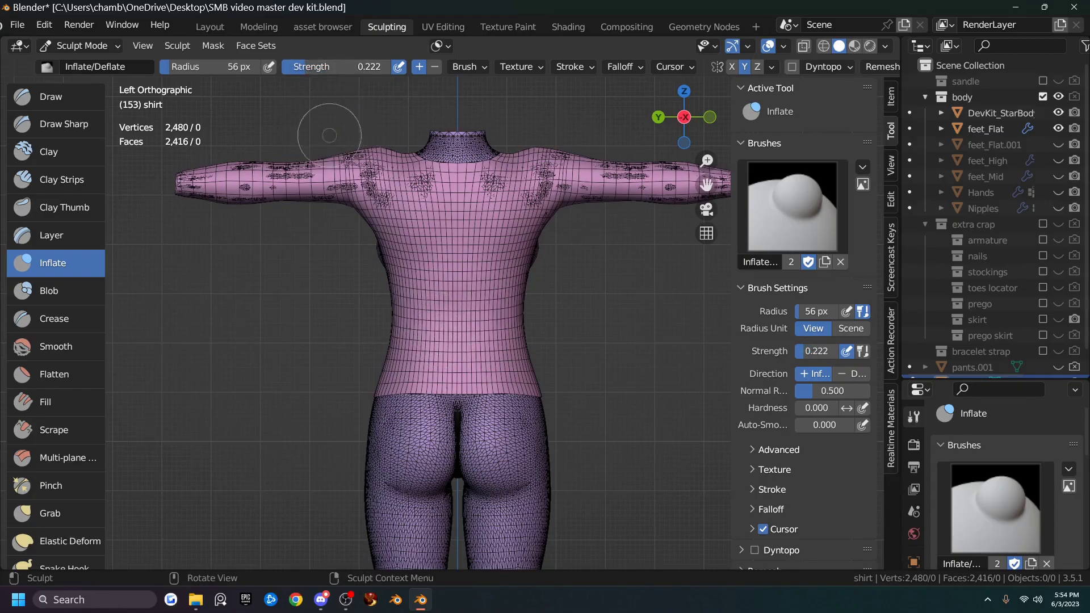
ctrl+right_drag(395, 294, 409, 270)
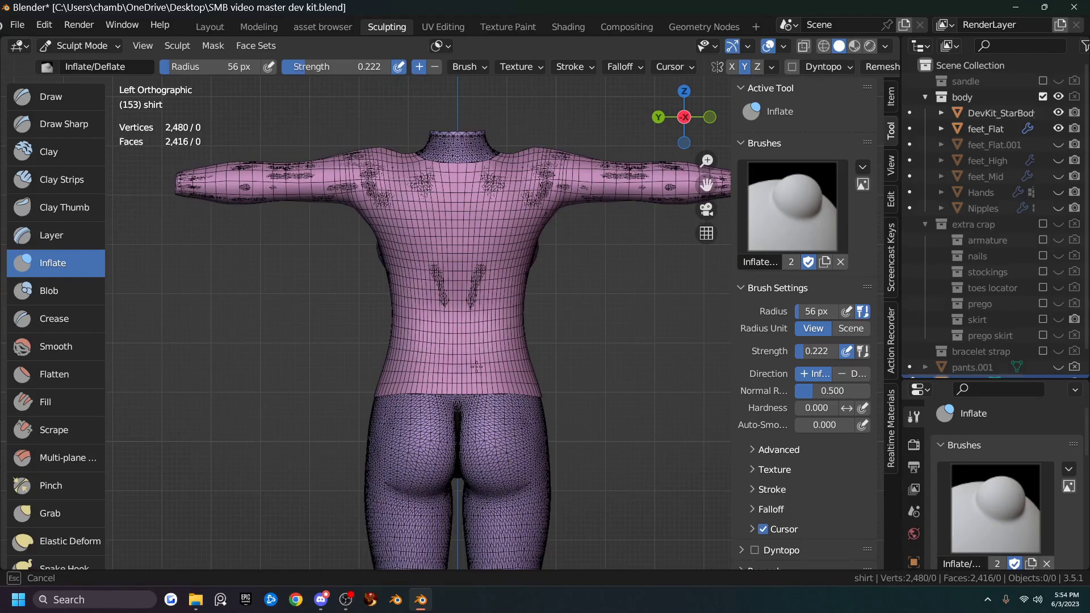
Inflate the spots on either side of the spine where the body pokes through the shirt's back.
mouse_move(430, 376)
middle_down()
mouse_move(488, 375)
mouse_move(454, 376)
mouse_move(440, 397)
middle_up()
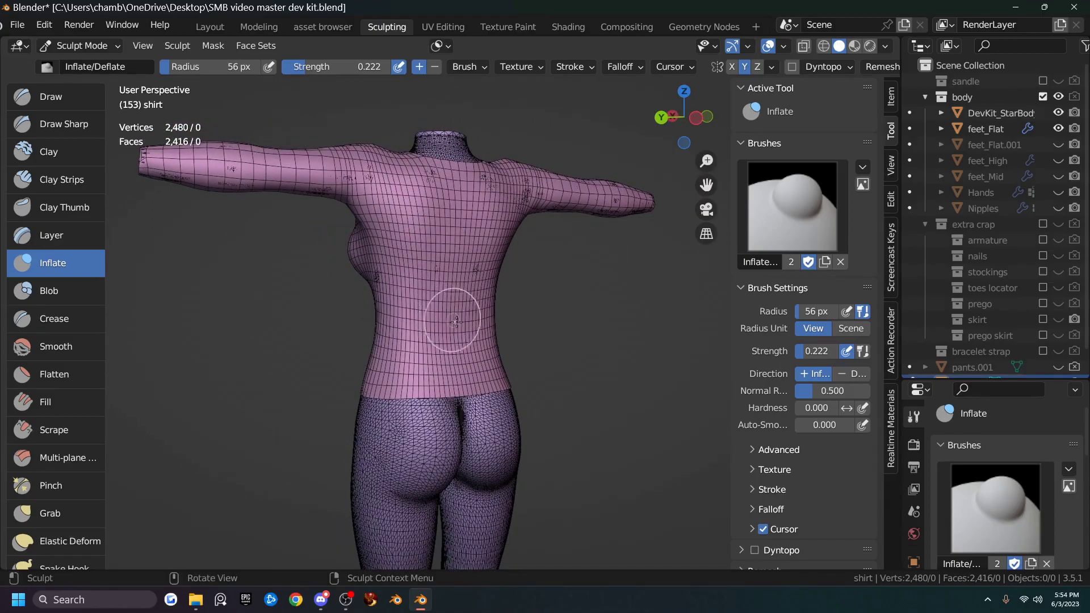
middle_drag(475, 285, 453, 292)
drag(439, 279, 470, 297)
mouse_move(453, 367)
mouse_down()
mouse_move(472, 373)
mouse_move(444, 325)
mouse_up()
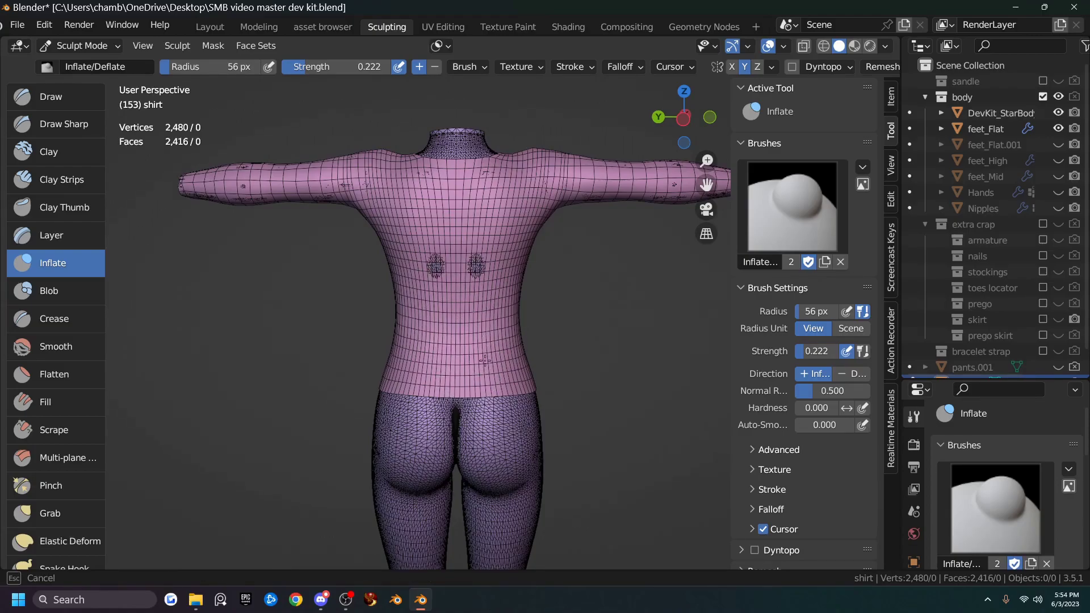
mouse_move(433, 339)
mouse_down()
mouse_move(454, 295)
mouse_move(436, 269)
mouse_up()
mouse_move(436, 269)
middle_down()
mouse_move(527, 284)
mouse_move(564, 311)
mouse_move(545, 306)
middle_up()
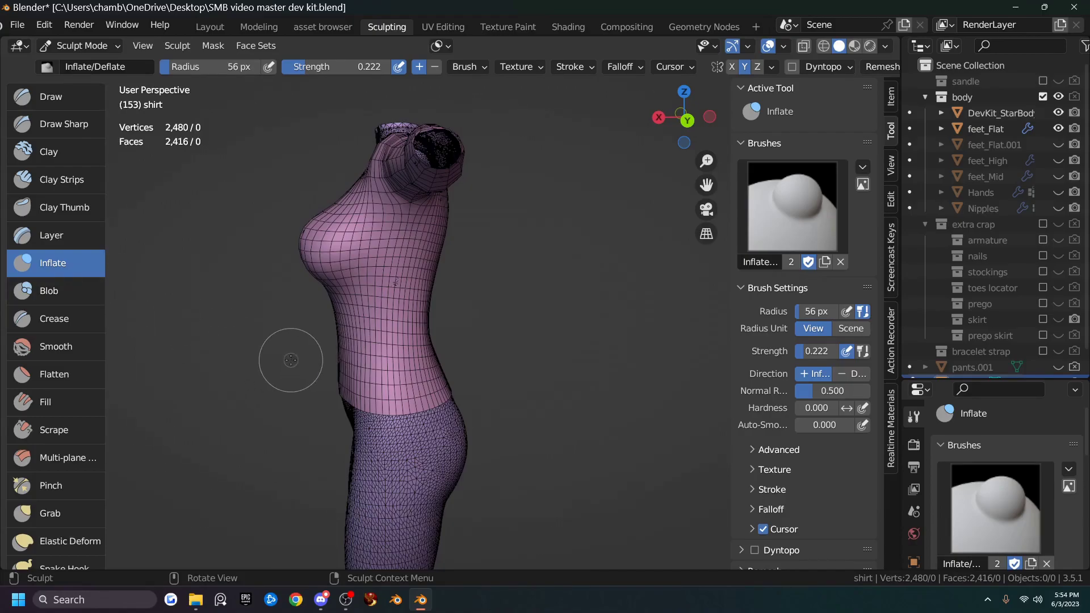
Enlarge the Inflate brush radius to 120 px over the shirt's back.
middle_drag(260, 366, 298, 357)
scroll(378, 365, up, 2)
mouse_move(519, 355)
middle_down()
mouse_move(473, 344)
mouse_move(522, 361)
mouse_move(499, 297)
mouse_move(440, 323)
mouse_move(348, 243)
mouse_move(351, 261)
middle_up()
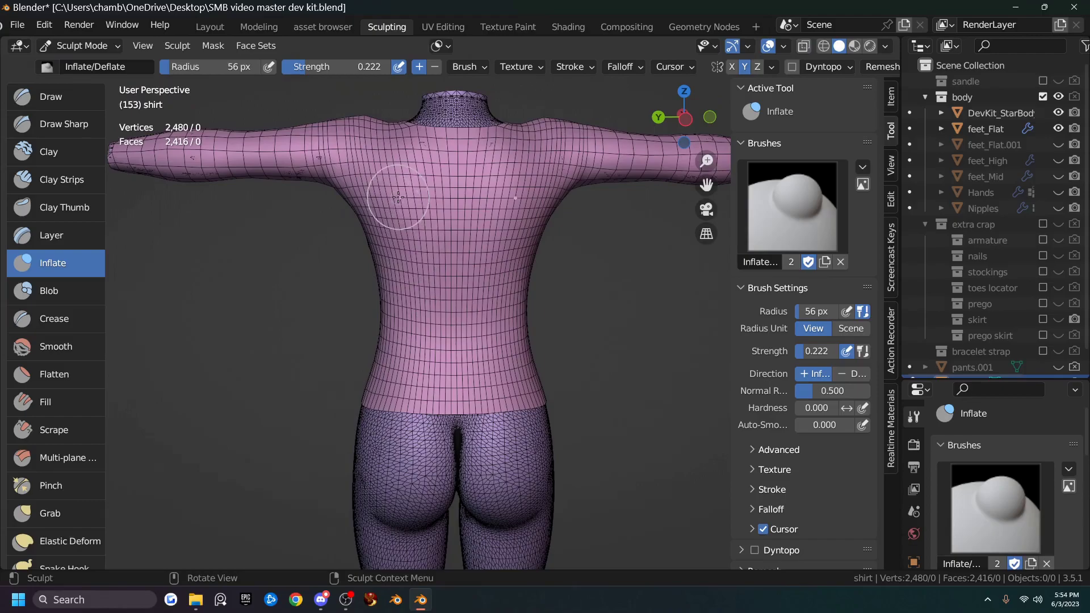
key(f)
click(421, 243)
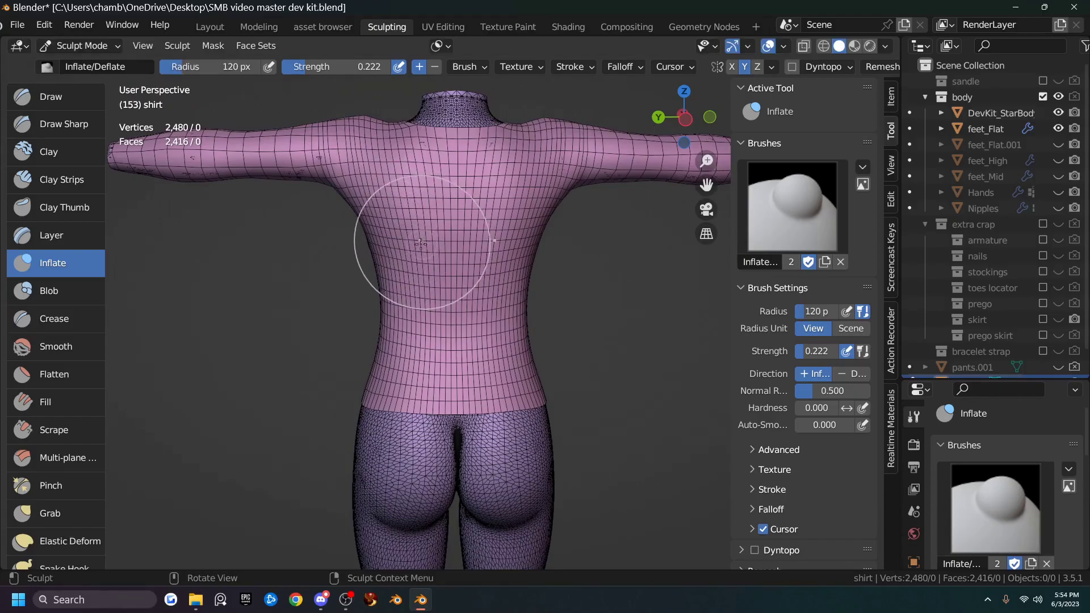
Smooth the shirt's front neckline near the shoulder using the Smooth brush at strength 0.124.
mouse_move(574, 320)
middle_down()
mouse_move(539, 344)
mouse_move(545, 354)
mouse_move(645, 368)
middle_up()
mouse_move(560, 345)
middle_down()
mouse_move(528, 325)
mouse_move(509, 345)
mouse_move(527, 318)
middle_up()
scroll(527, 324, up, 2)
scroll(499, 363, up, 3)
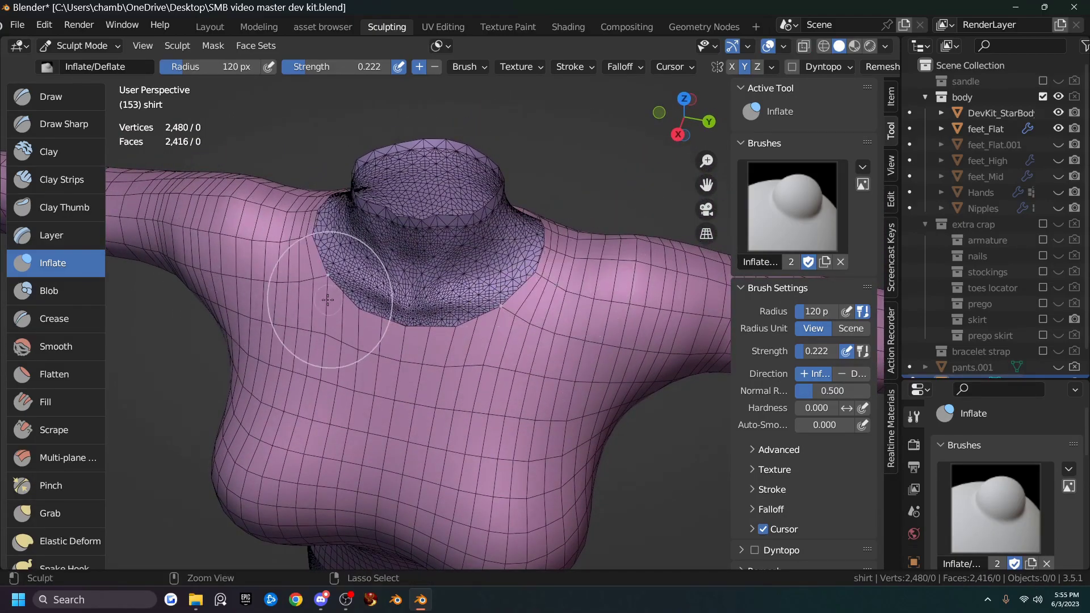
click(59, 347)
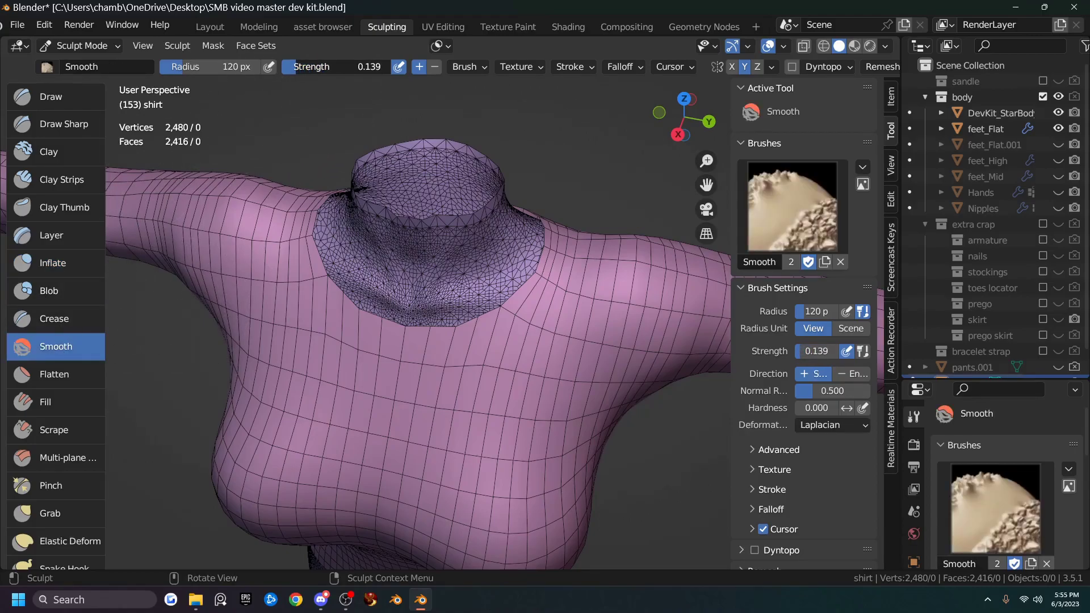
drag(352, 66, 341, 66)
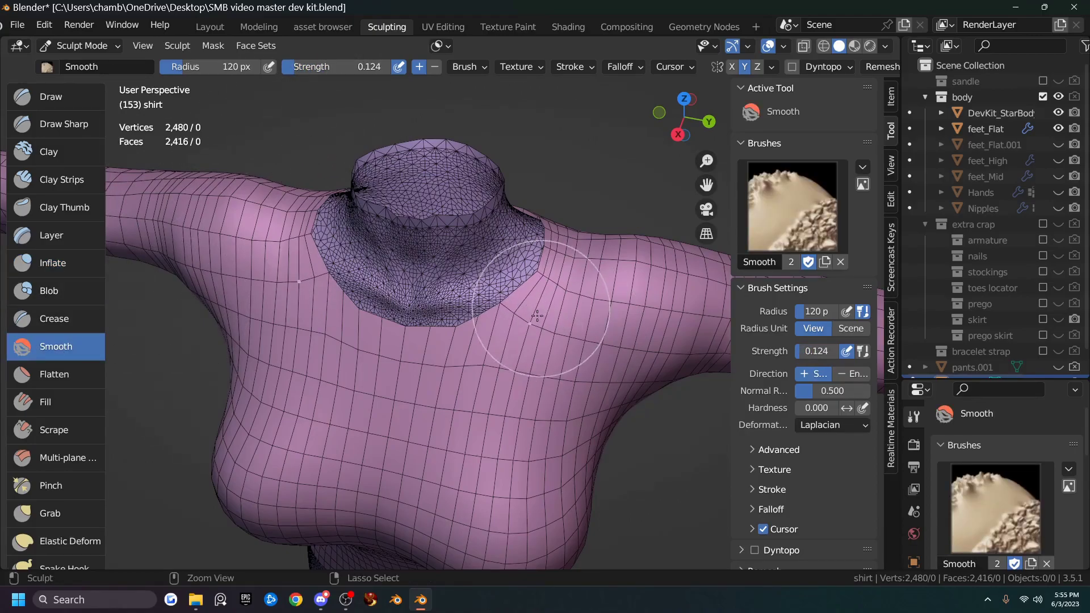
mouse_move(540, 292)
middle_down()
mouse_move(528, 267)
mouse_move(540, 278)
middle_up()
Reshape the shirt's front neckline with the Grab brush, adjusting its shoulder side and its edge near the centre.
key(g)
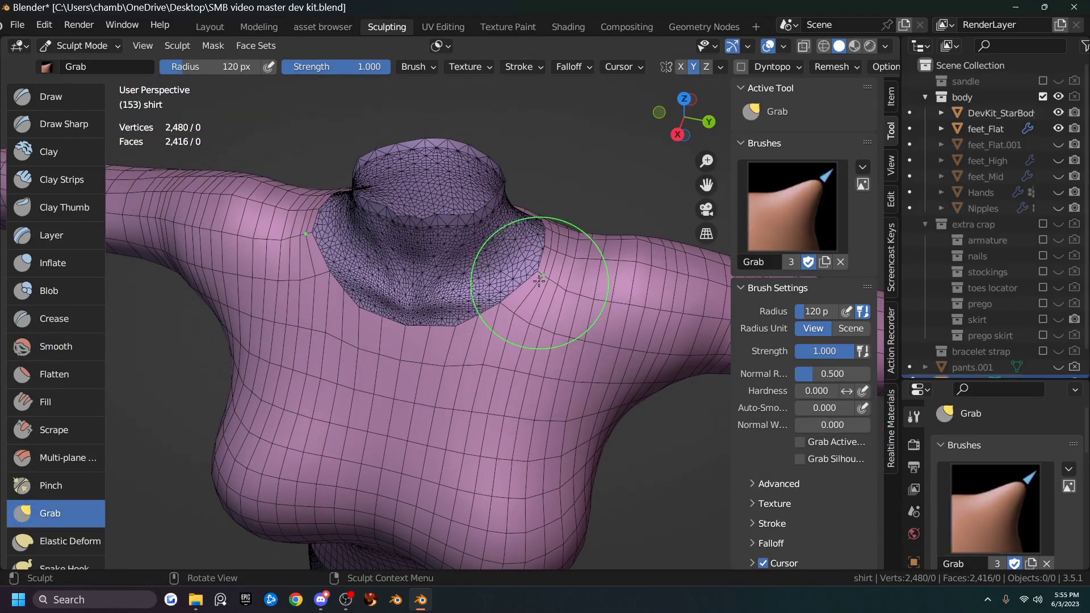
drag(525, 258, 531, 278)
middle_drag(365, 316, 375, 307)
middle_drag(292, 414, 359, 356)
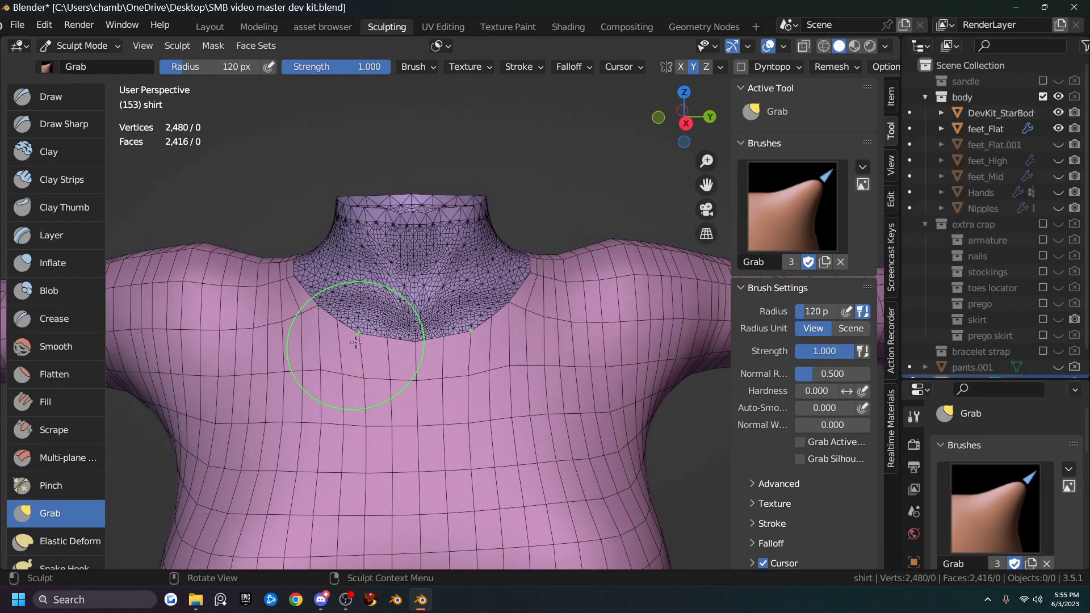
drag(409, 348, 401, 345)
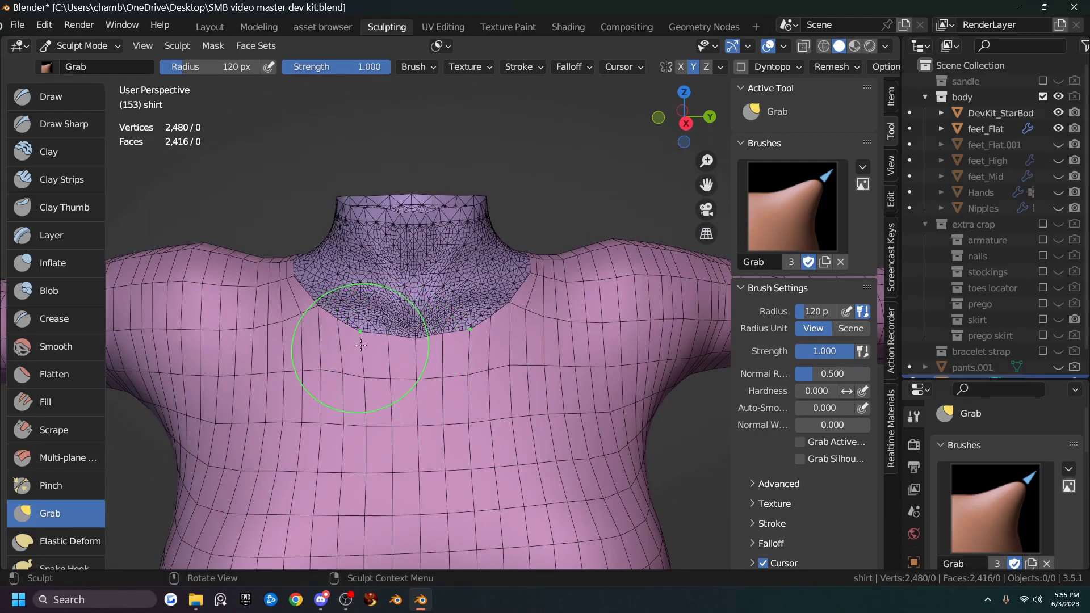
Reduce the Grab brush radius to 59 px and pull at the shirt's upper back around the shoulder blades.
key(f)
click(391, 346)
drag(391, 346, 391, 346)
middle_drag(284, 352, 608, 339)
drag(446, 396, 450, 400)
mouse_move(450, 400)
middle_down()
mouse_move(278, 380)
mouse_move(364, 431)
middle_up()
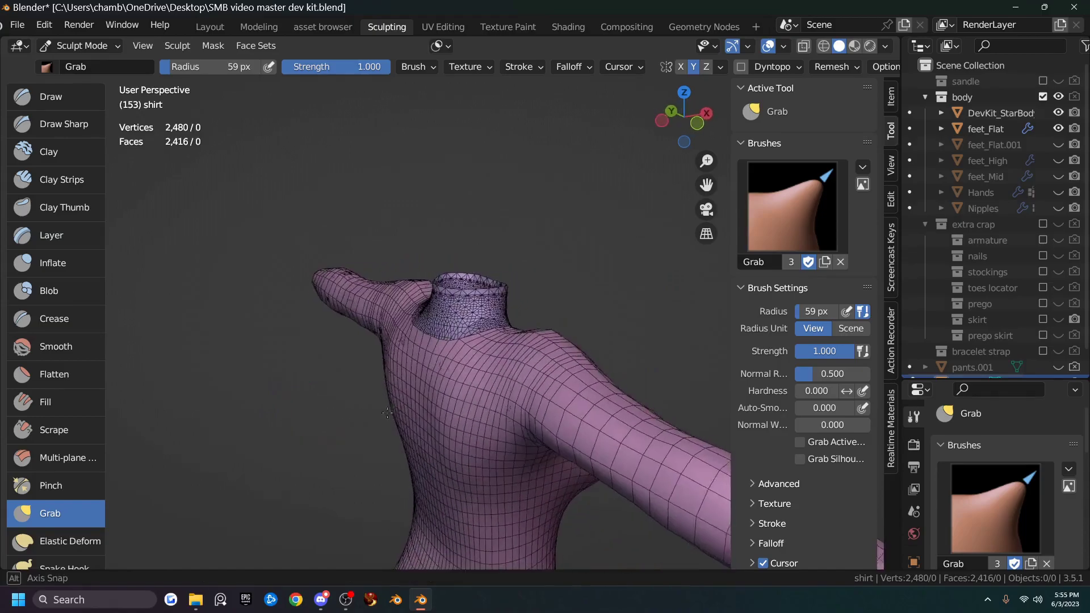
mouse_move(438, 389)
mouse_down()
mouse_move(451, 372)
mouse_move(433, 382)
mouse_up()
key(super)
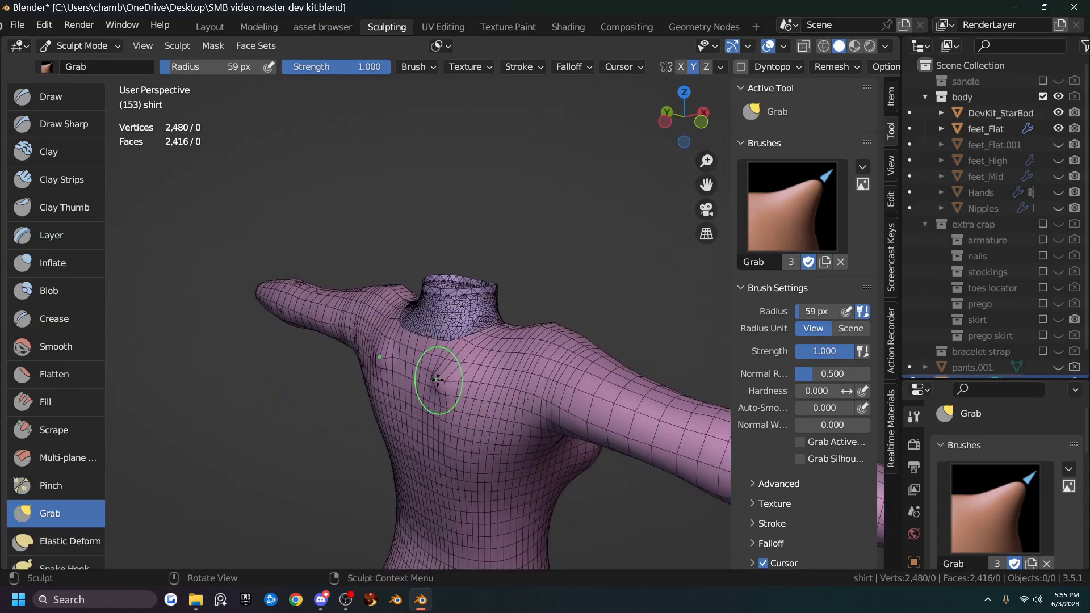
right_click(508, 356)
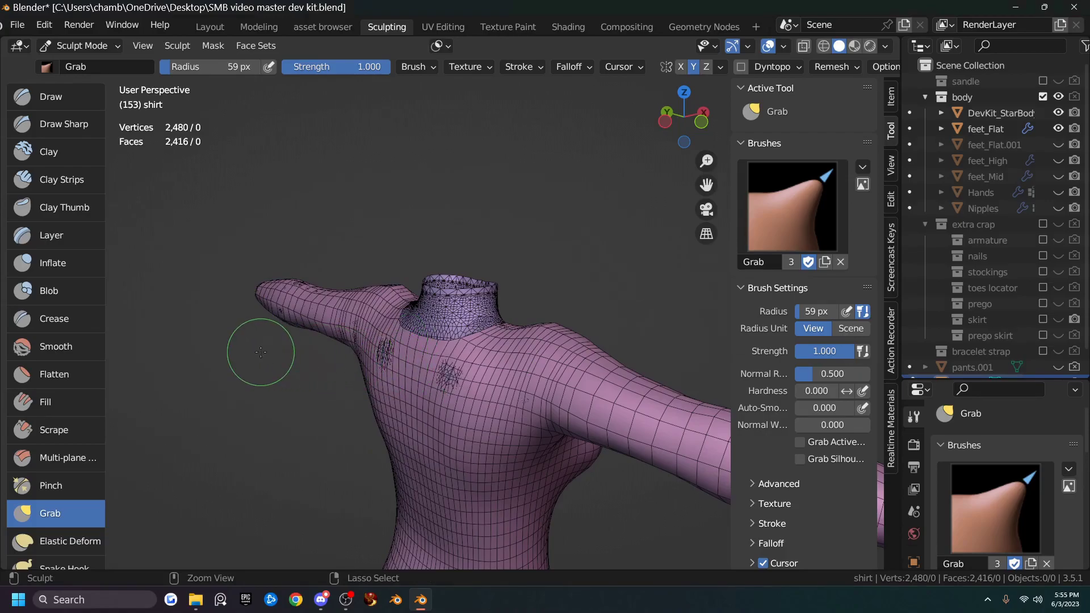
mouse_move(254, 355)
middle_down()
mouse_move(406, 386)
mouse_move(475, 375)
mouse_move(456, 359)
middle_up()
drag(441, 341, 444, 340)
middle_drag(445, 340, 397, 349)
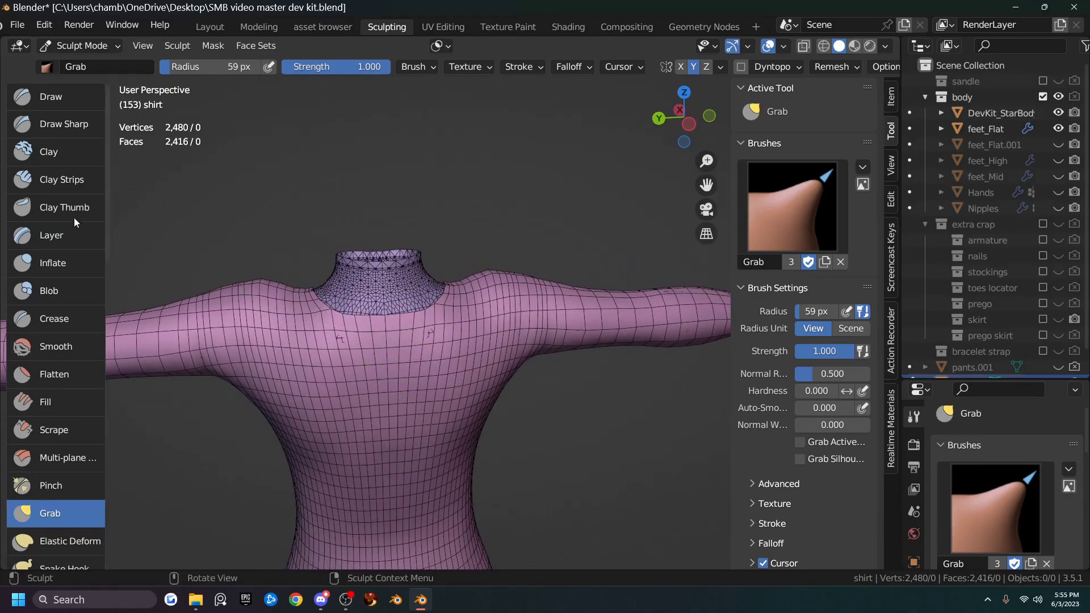
Inflate the shoulder-blade spots on the shirt's upper back where the body pokes through.
click(62, 262)
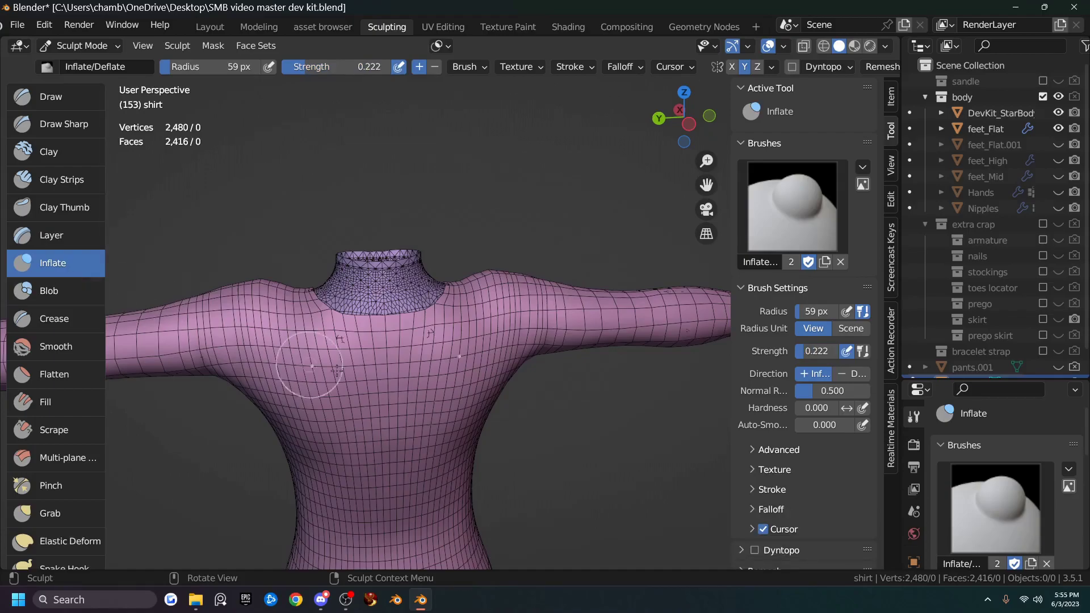
mouse_move(334, 340)
mouse_down()
mouse_move(351, 364)
mouse_move(335, 344)
mouse_move(313, 342)
mouse_up()
drag(325, 341, 306, 341)
drag(318, 337, 309, 341)
mouse_move(250, 324)
mouse_down()
mouse_move(255, 367)
mouse_move(243, 335)
mouse_move(267, 340)
mouse_move(247, 352)
mouse_move(262, 370)
mouse_up()
middle_drag(262, 370, 244, 335)
mouse_move(244, 335)
mouse_down()
mouse_move(222, 291)
mouse_move(238, 335)
mouse_up()
mouse_move(239, 335)
middle_down()
mouse_move(590, 326)
mouse_move(389, 365)
mouse_move(438, 368)
middle_up()
mouse_move(363, 292)
mouse_down()
mouse_move(372, 297)
mouse_move(347, 330)
mouse_up()
middle_drag(347, 330, 288, 355)
middle_drag(359, 352, 359, 354)
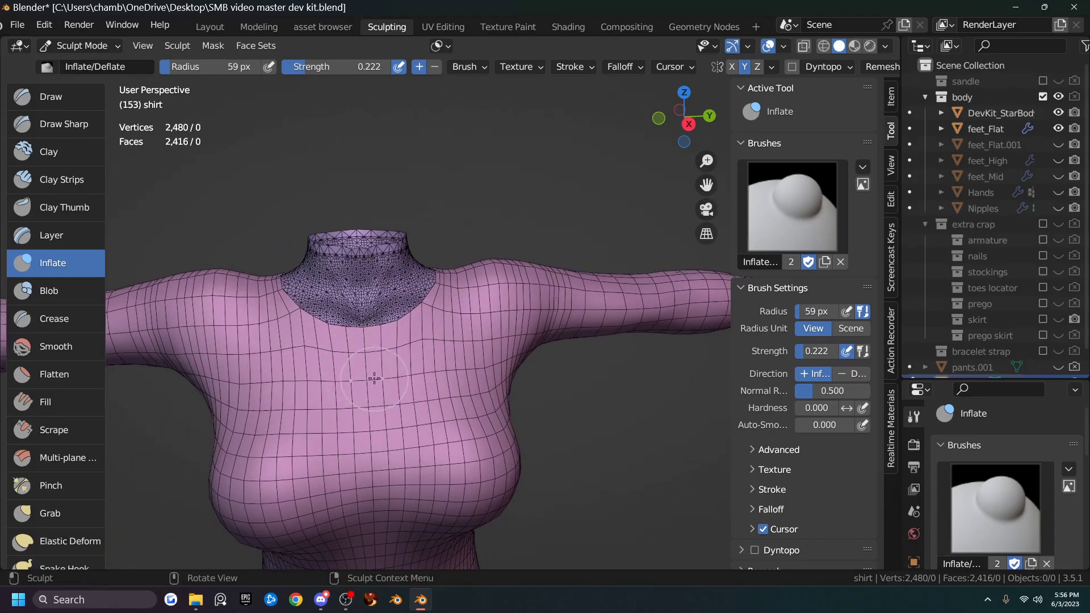
Open the shirt in Edit Mode in the Layout workspace, viewing the upper chest from the front.
click(196, 27)
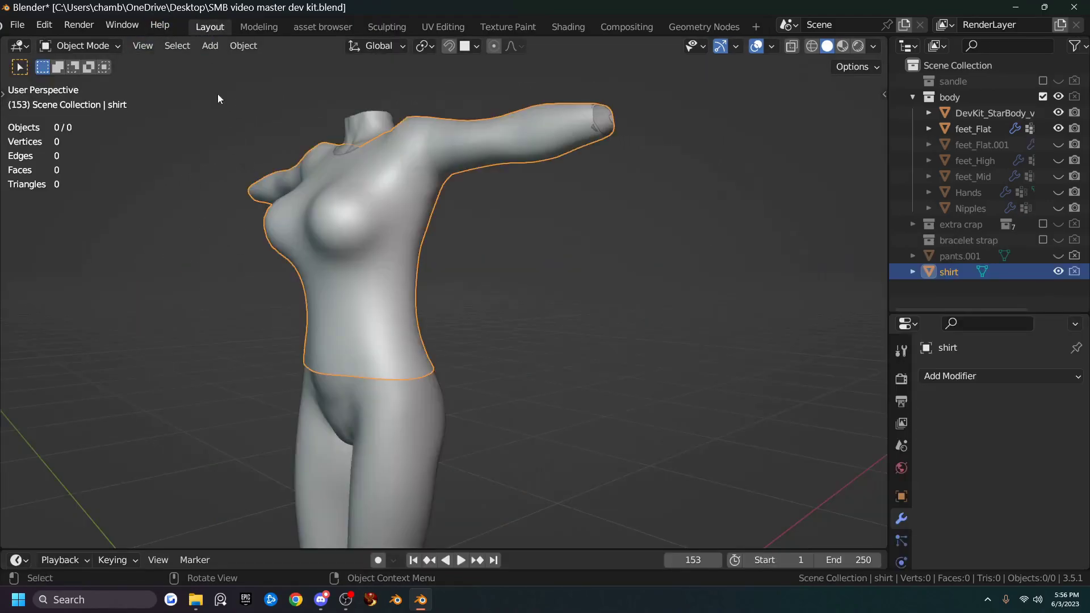
key(Tab)
key(KP_1)
key(KP_Decimal)
scroll(417, 328, up, 3)
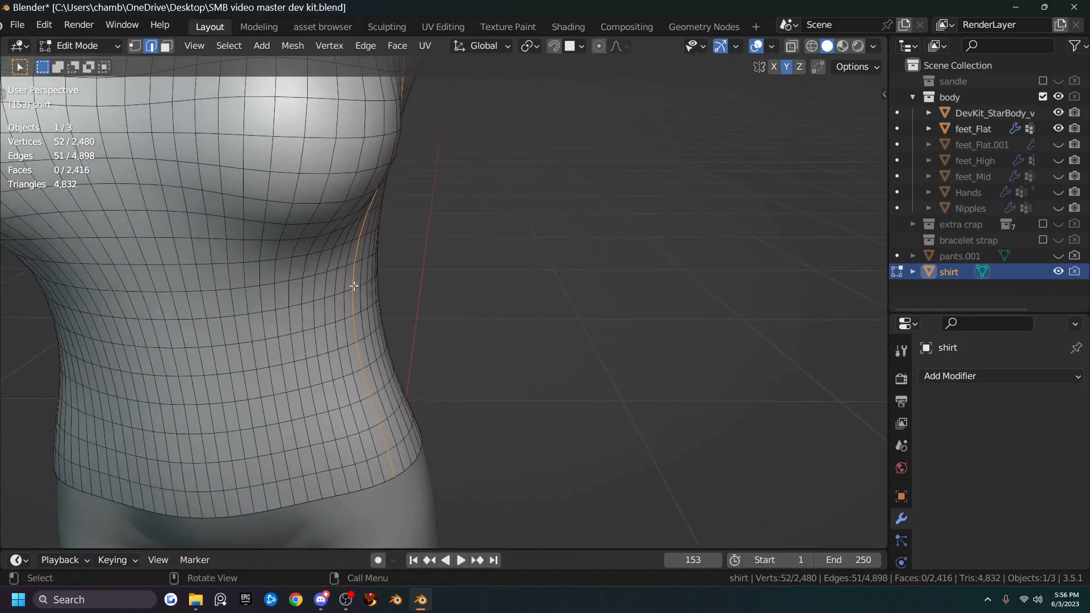
middle_drag(417, 327, 429, 263)
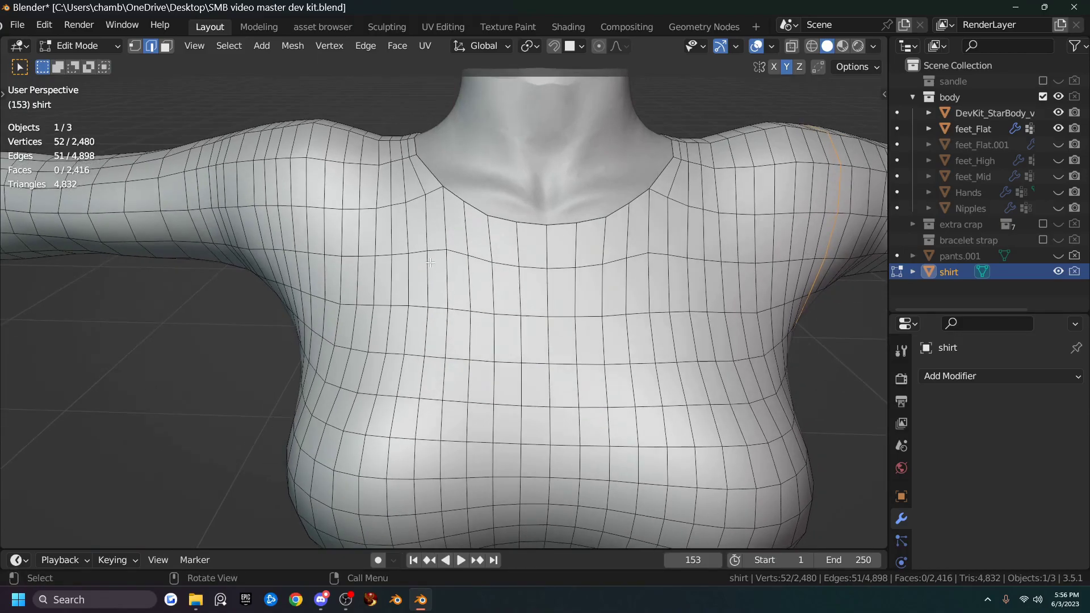
Select the 17-vertex row across the upper chest below the neckline and scale it by 0.156 along global Z.
key(1)
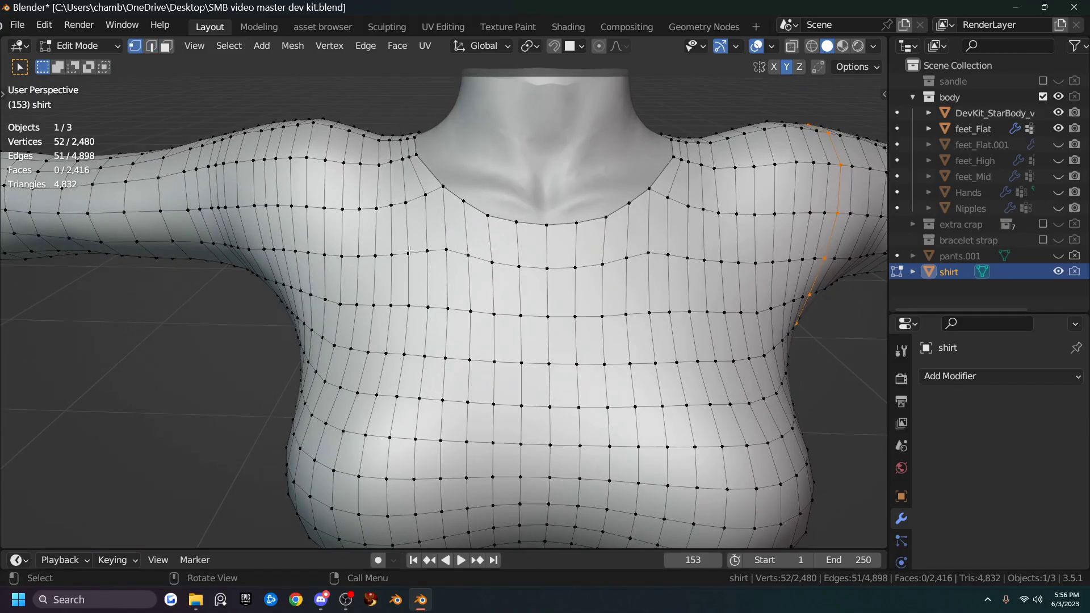
click(376, 256)
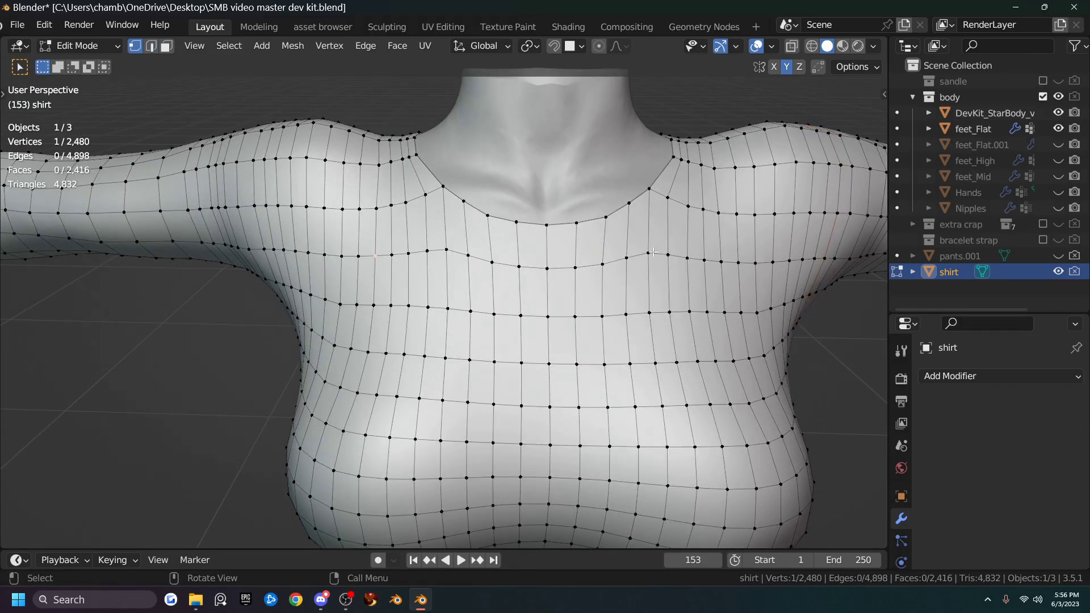
ctrl+click(687, 259)
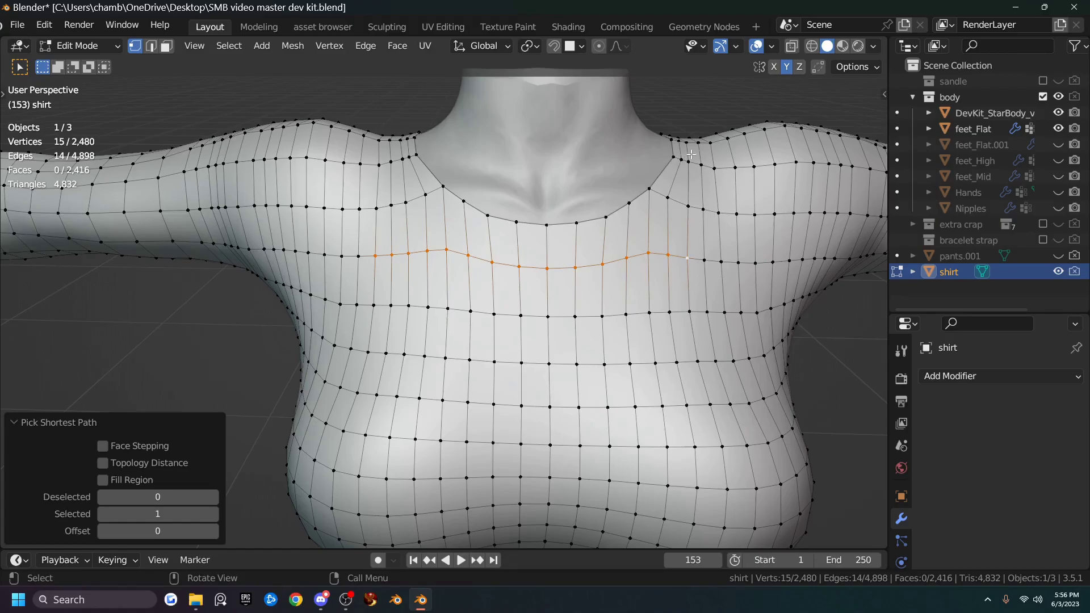
shift+click(704, 260)
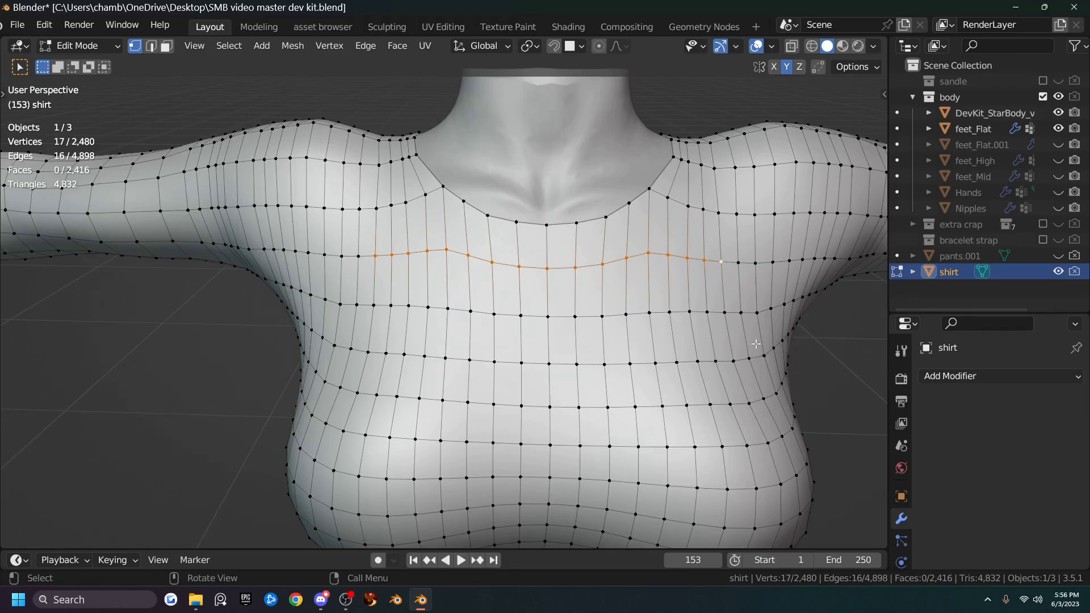
key(s)
key(z)
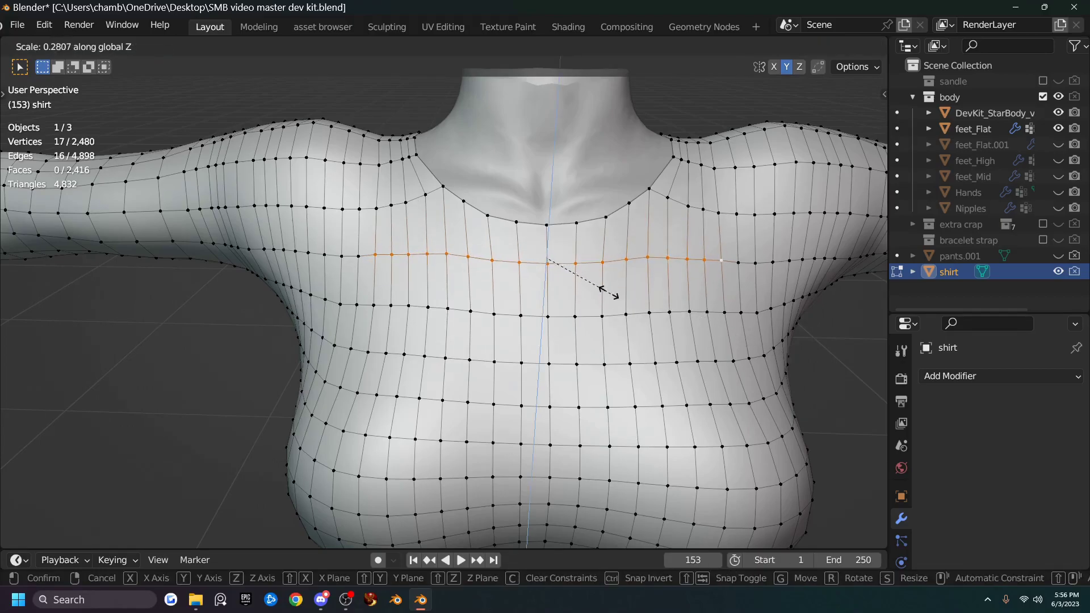
click(579, 282)
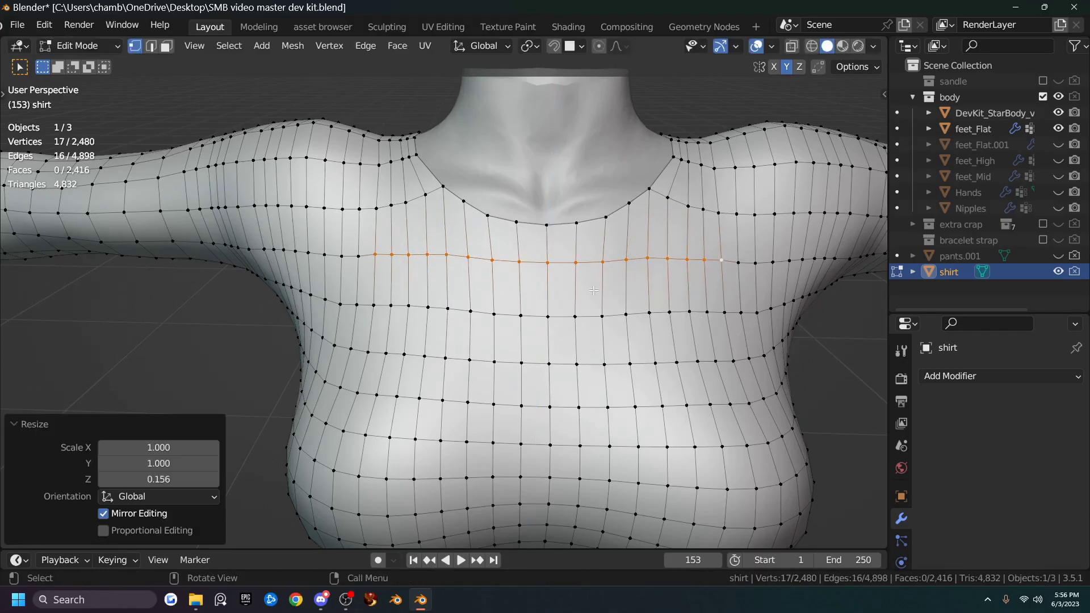
Edge-slide the selected upper-chest row with a factor of -0.032.
key(g)
key(g)
click(690, 339)
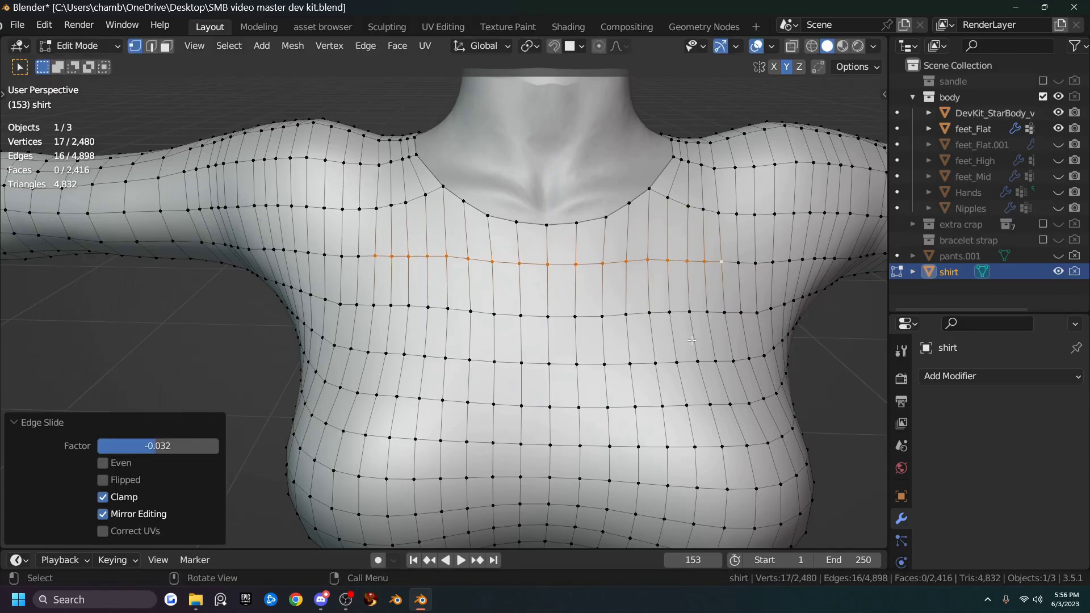
scroll(626, 319, down, 4)
middle_drag(626, 319, 448, 299)
scroll(543, 306, up, 4)
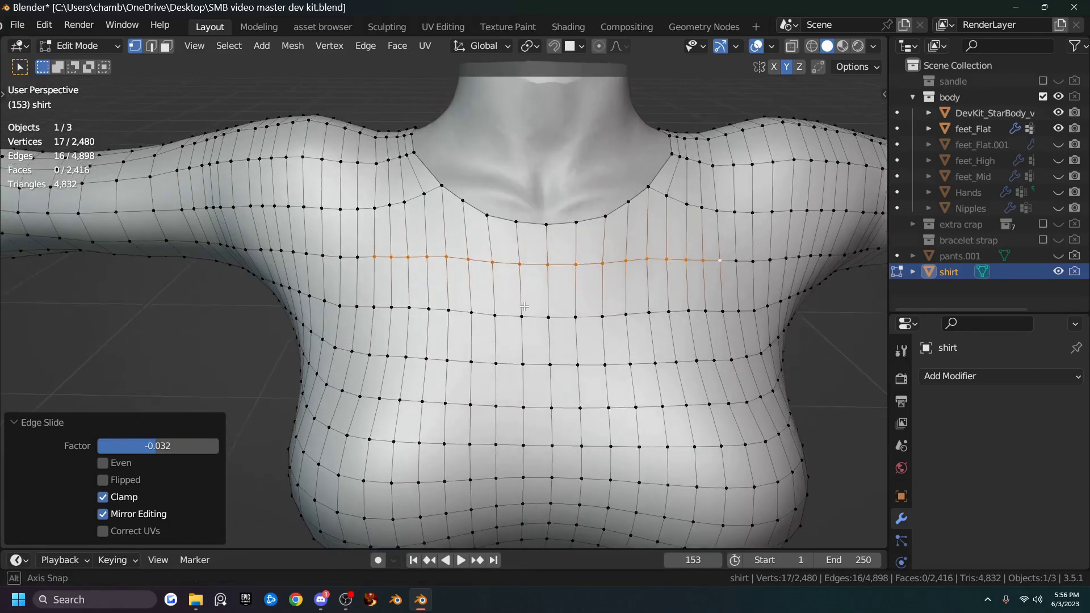
Flatten the upper-chest row further along global Z, scaling it by 0.135 and again by 0.411.
key(s)
key(z)
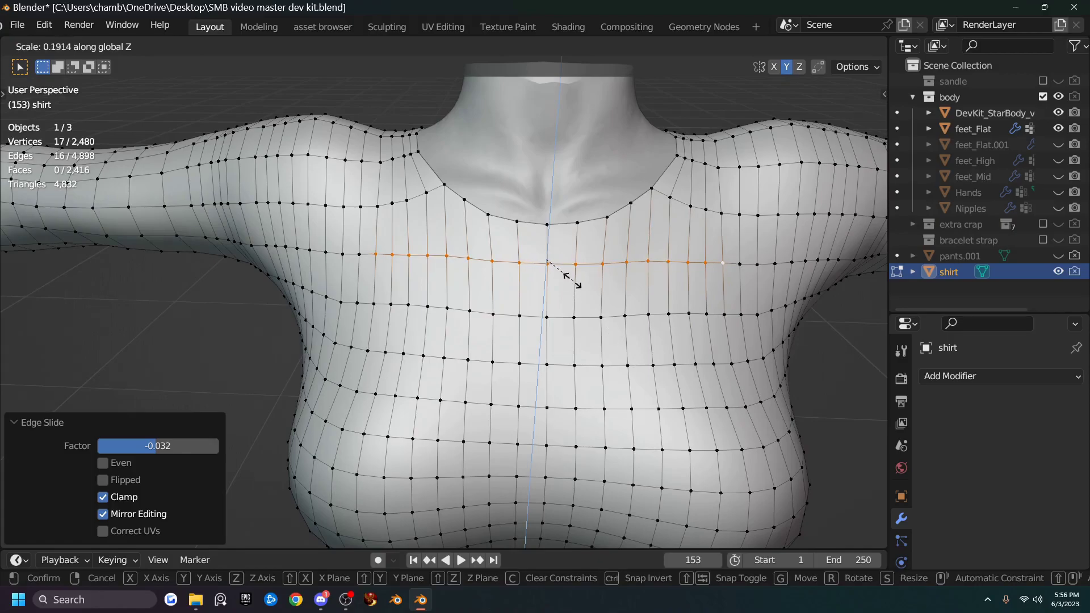
click(576, 271)
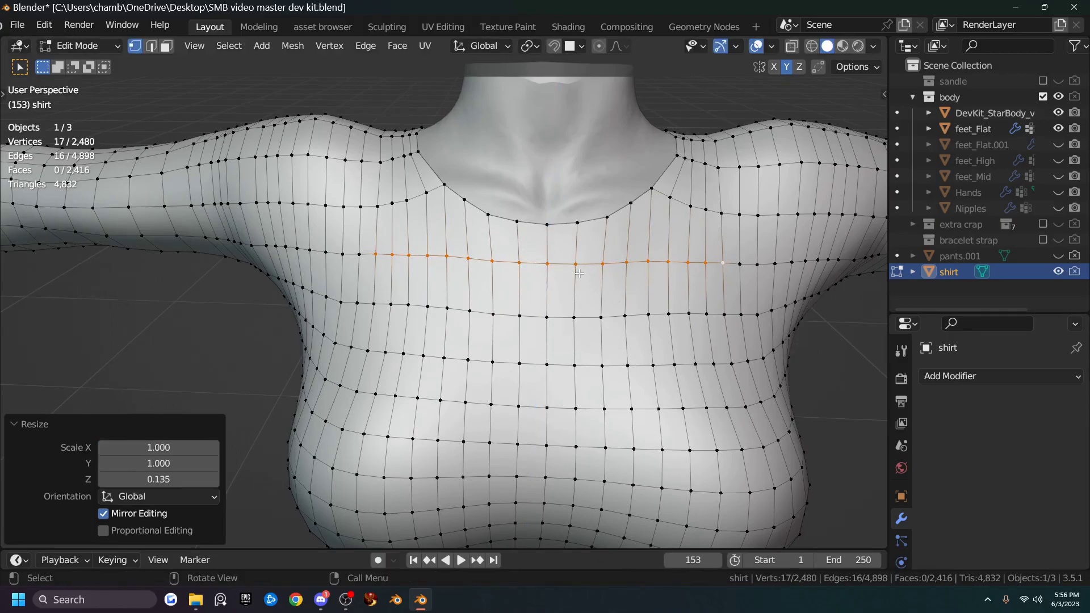
key(s)
key(z)
click(630, 317)
middle_drag(630, 316, 641, 371)
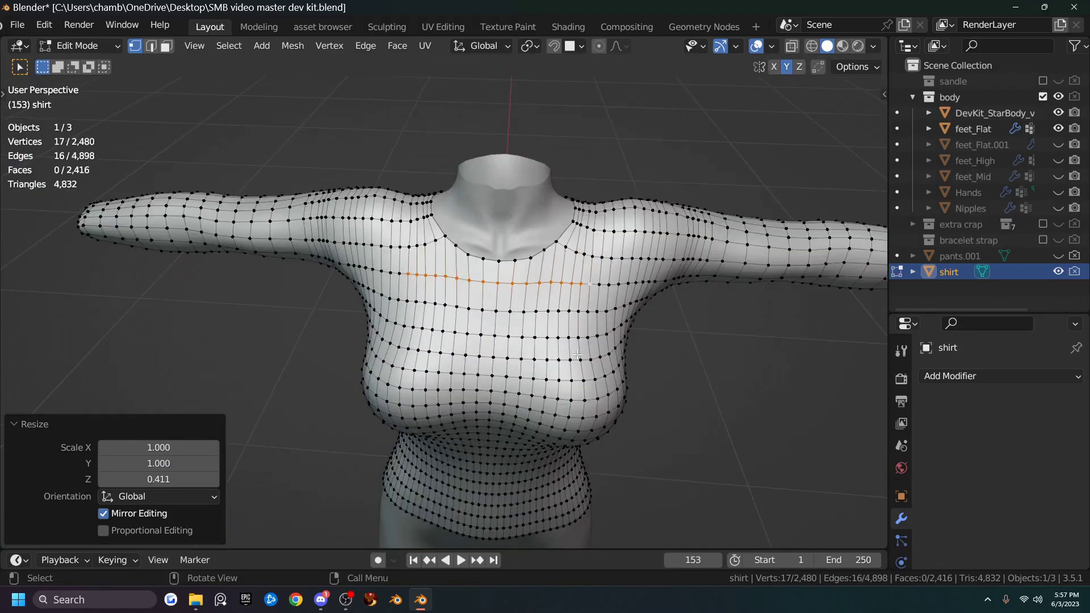
key(Tab)
key(Tab)
scroll(562, 355, down, 5)
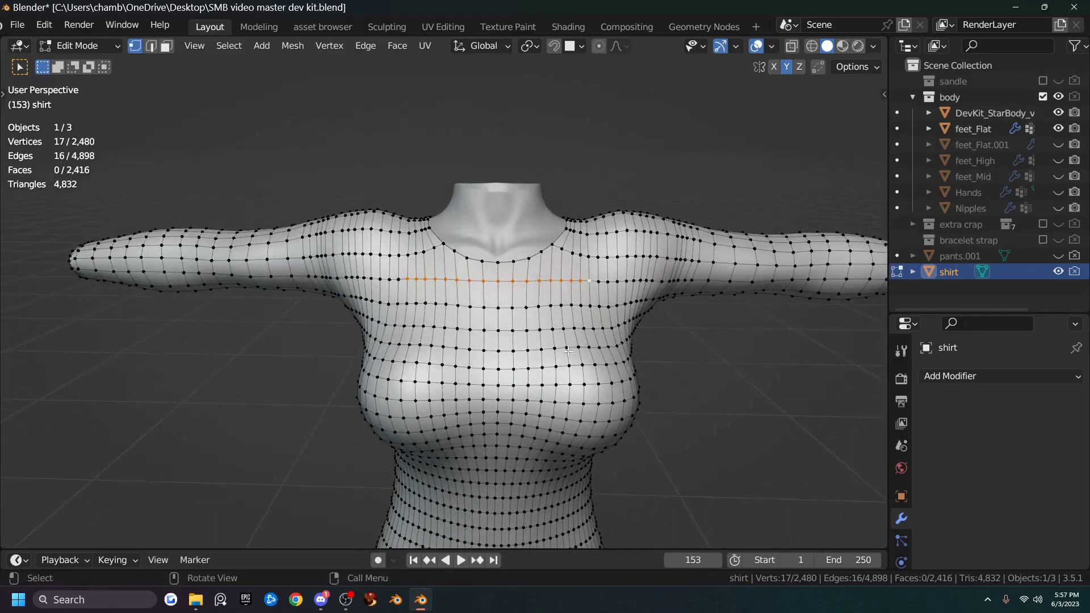
shift+middle_drag(563, 355, 461, 280)
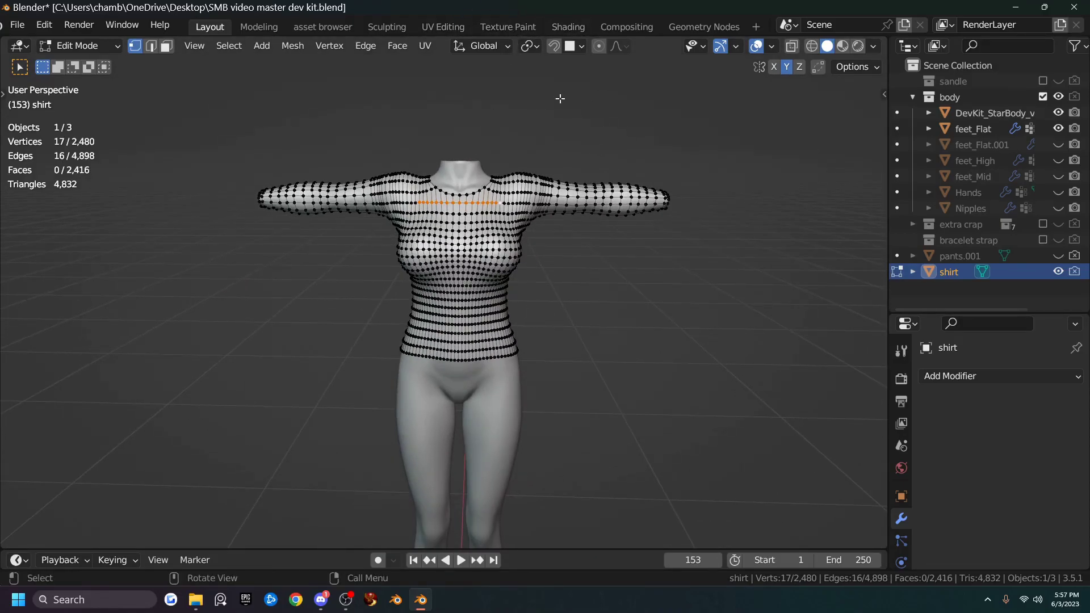
In the Shading workspace, replace the shirt material's texture nodes with a fresh Texture Coordinate, Mapping and Image Texture setup on the Principled BSDF.
click(568, 26)
scroll(416, 182, down, 3)
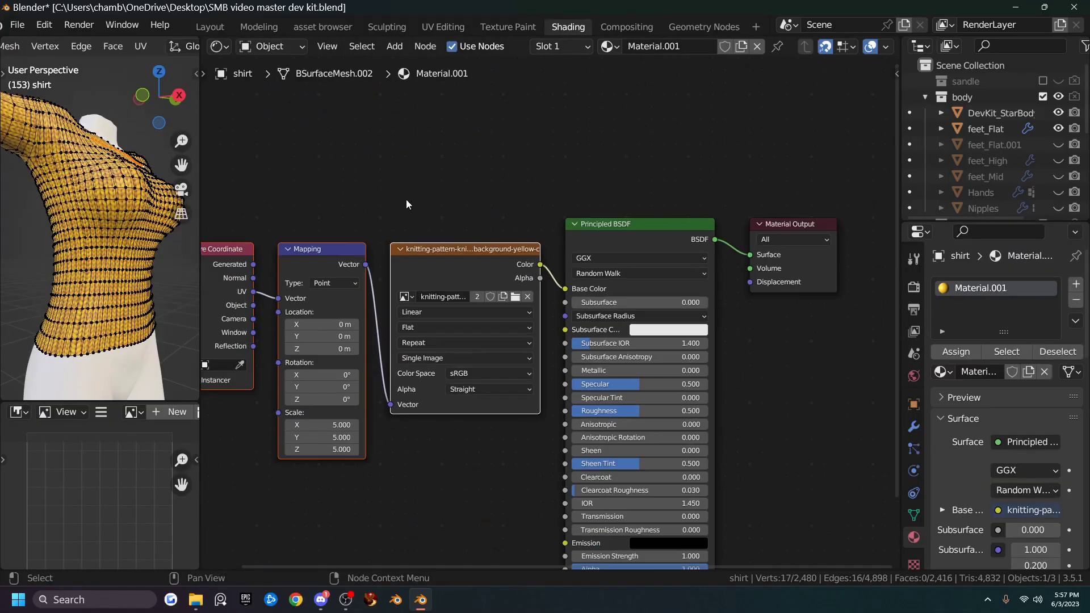
scroll(409, 198, down, 2)
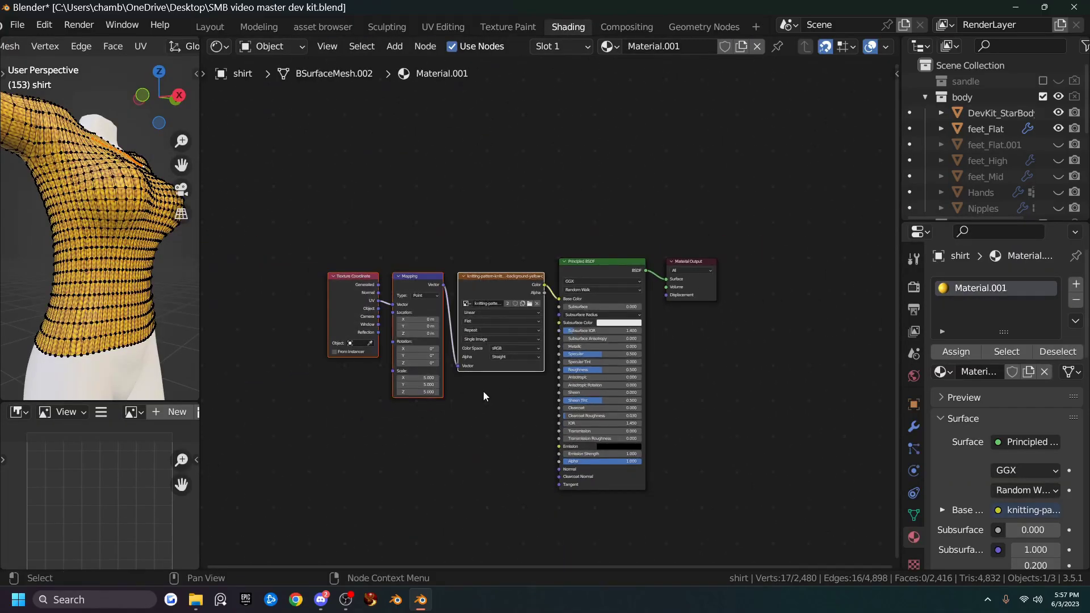
key(x)
click(559, 269)
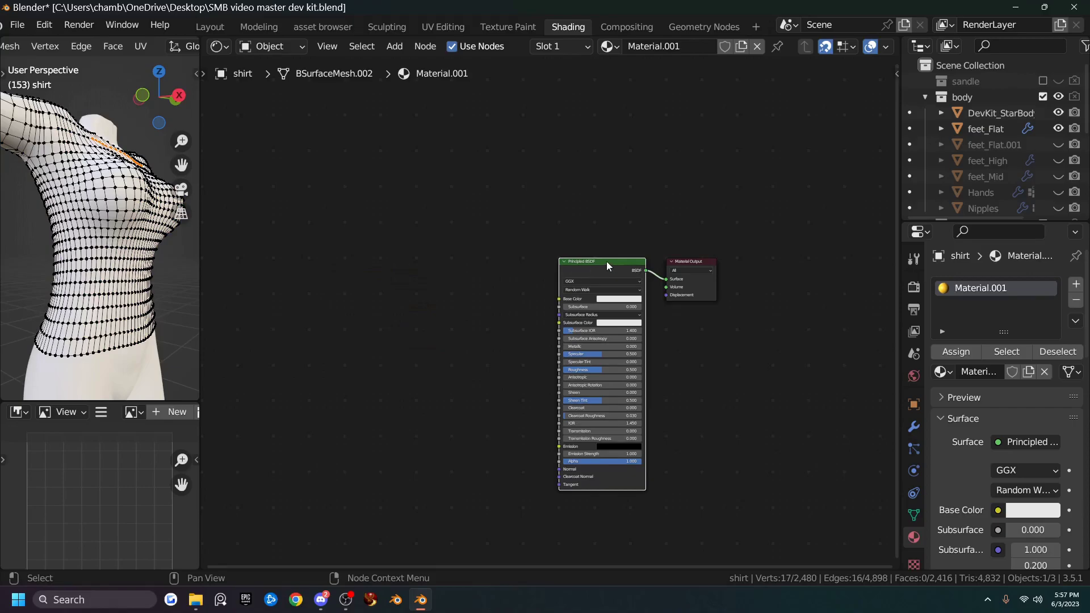
key(ctrl+z)
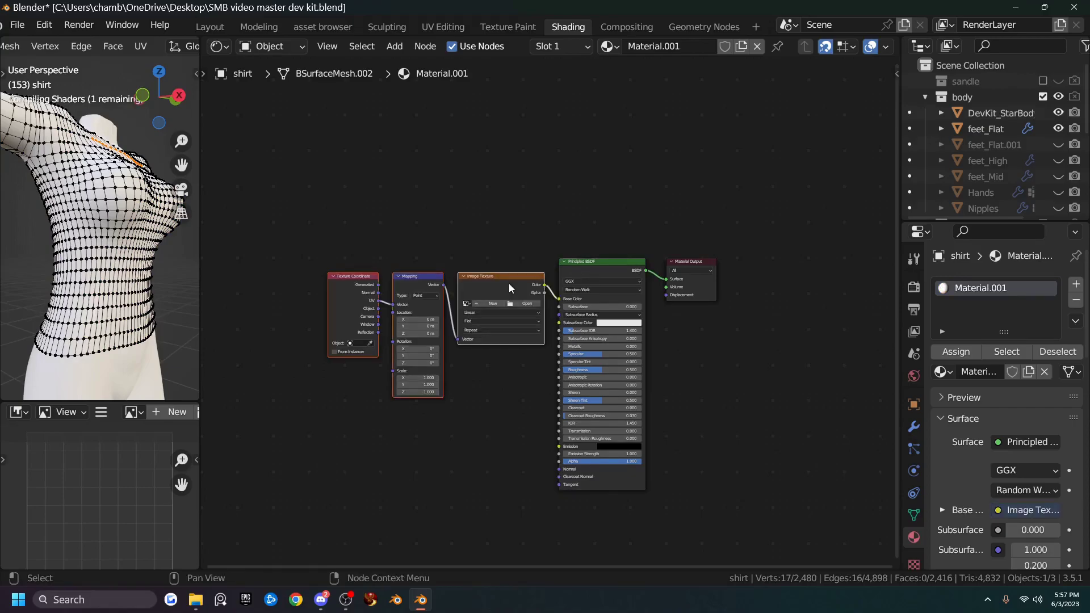
Load the yellow knitting-pattern .webp image from D:\textures\Textures\cloth\cloth\patterns into the Image Texture node.
click(518, 304)
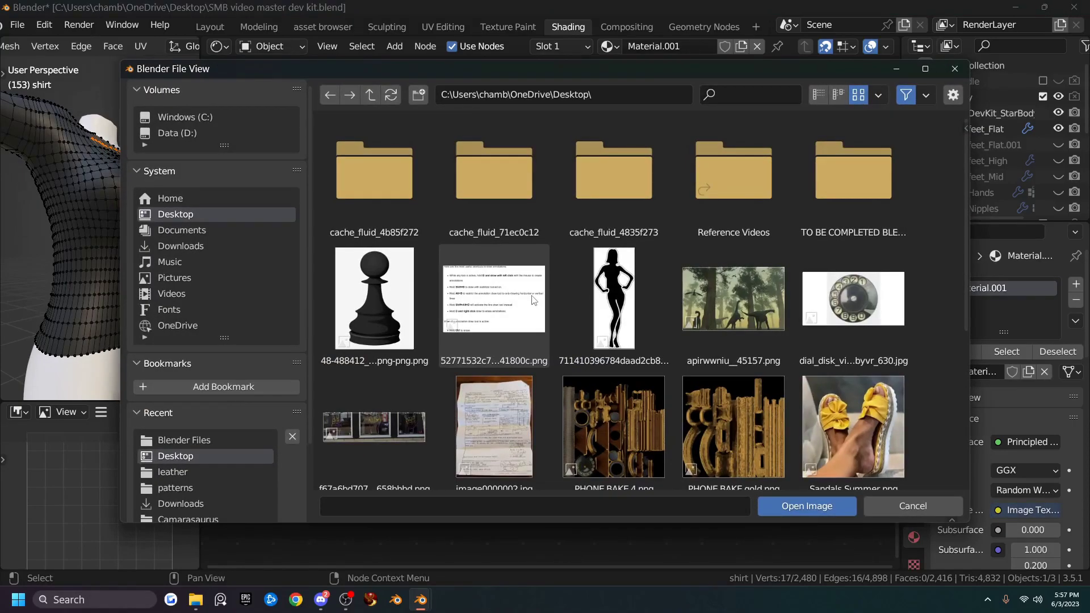
scroll(190, 462, down, 1)
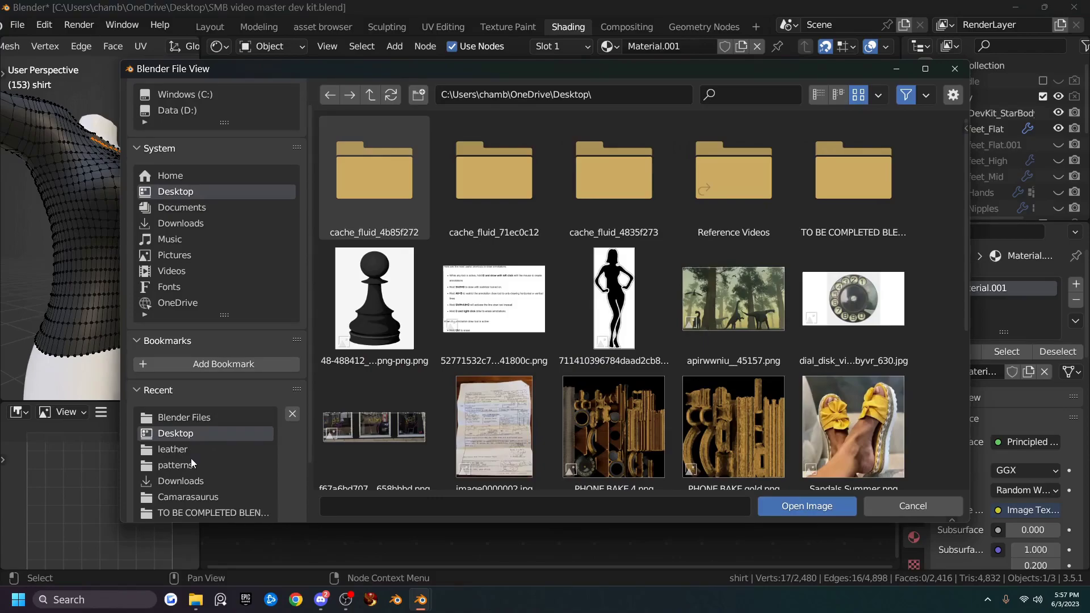
click(191, 454)
click(370, 97)
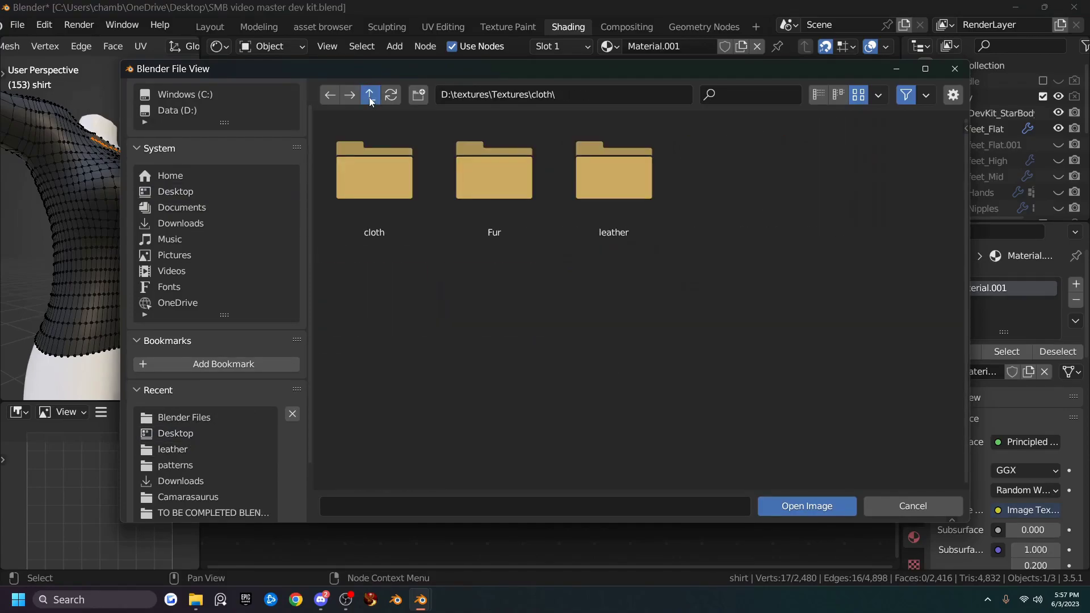
click(369, 96)
click(382, 274)
click(373, 215)
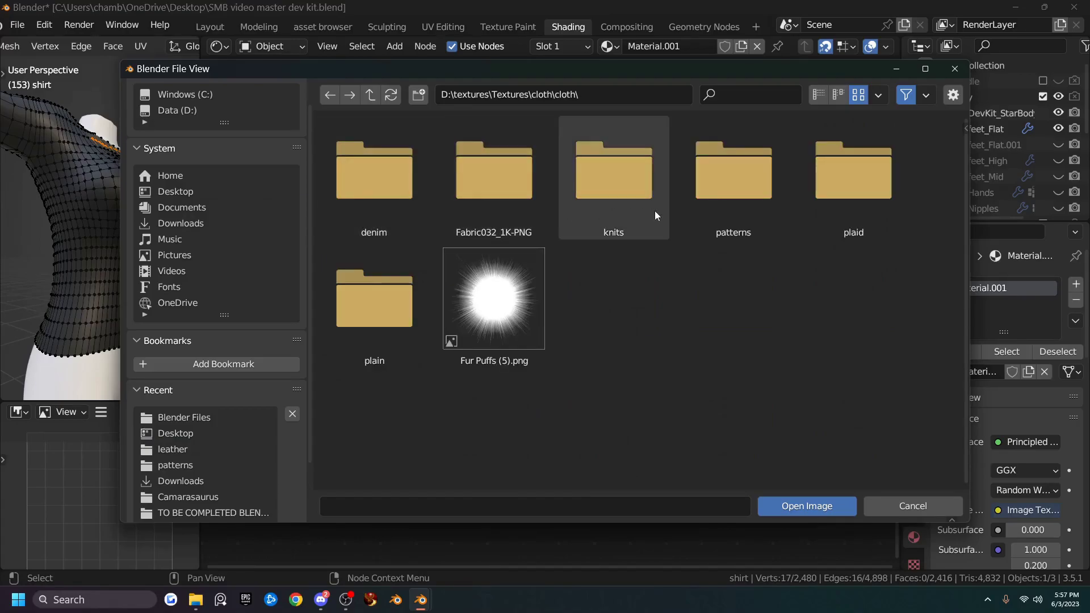
click(735, 181)
scroll(590, 328, down, 1)
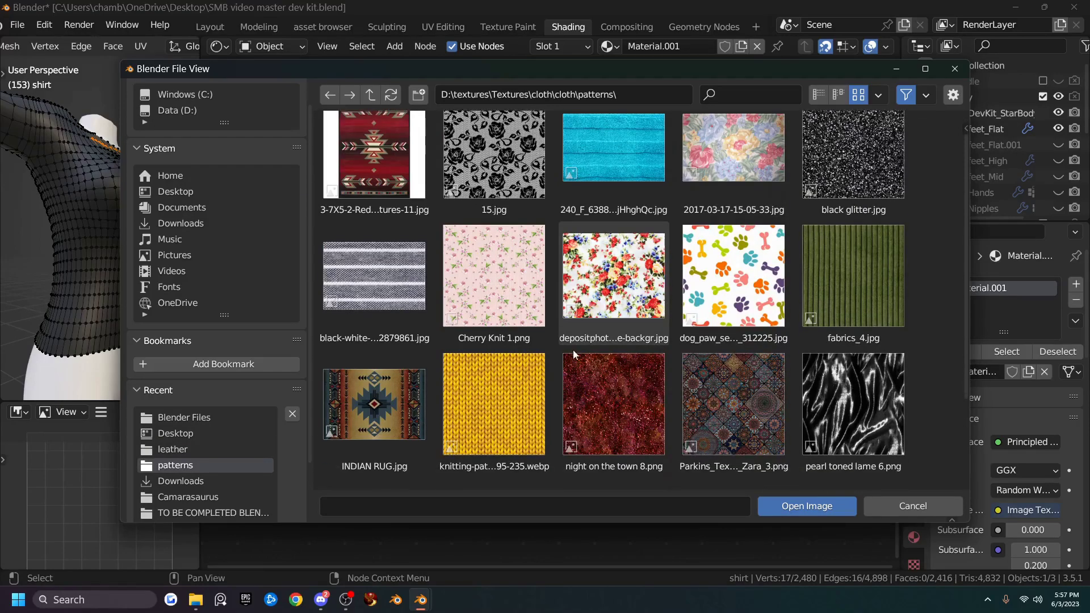
double_click(485, 392)
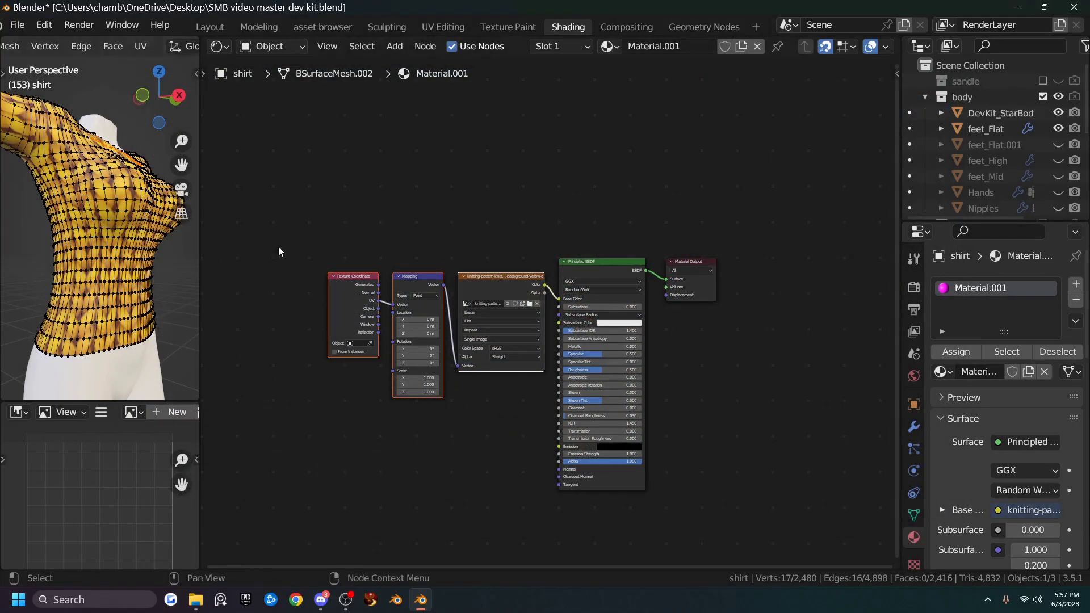
Try a Mapping scale of 5.1, then set the node's X, Y and Z scale to 7.3.
scroll(511, 318, up, 2)
scroll(100, 227, up, 5)
scroll(390, 401, up, 2)
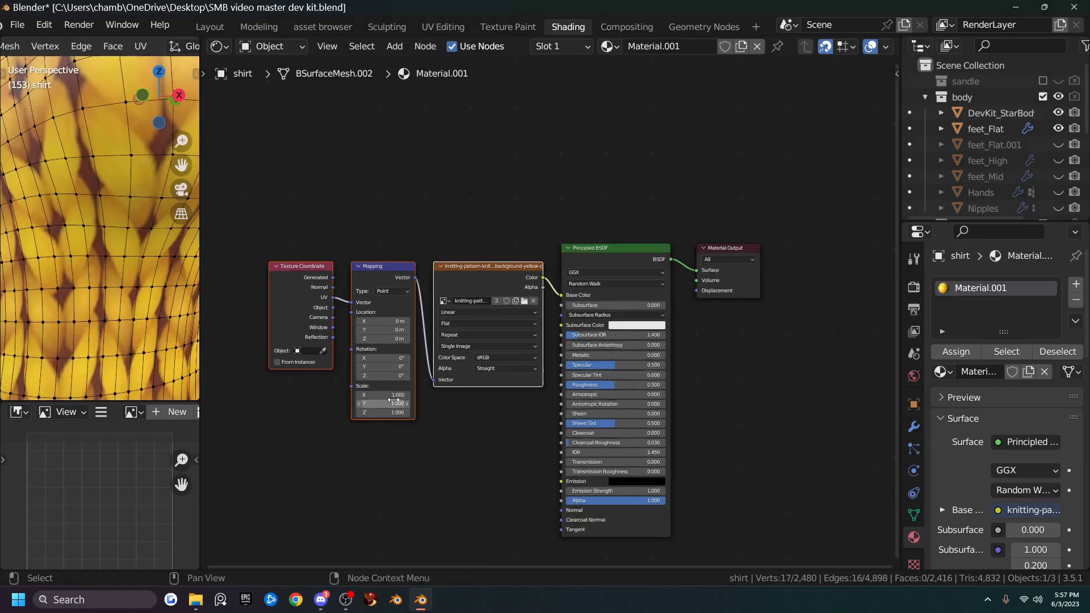
scroll(390, 401, up, 1)
text(5.1)
key(Return)
drag(357, 408, 358, 429)
text(7.3)
key(Return)
scroll(116, 274, down, 5)
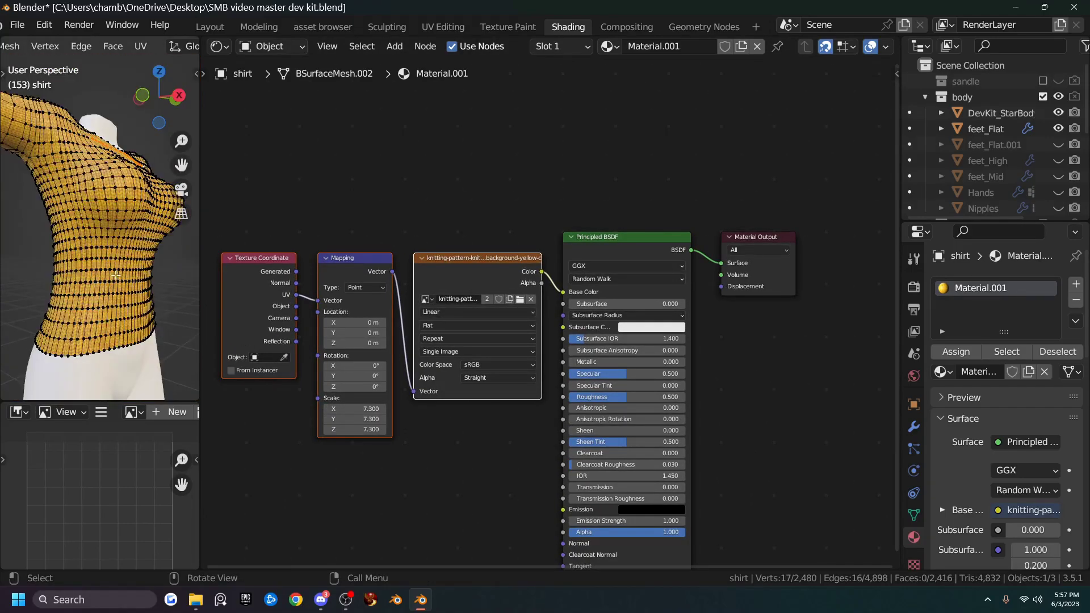
In the Layout workspace, preview the shirt's material without overlays and examine the knit pattern across the chest and torso.
click(214, 33)
click(841, 47)
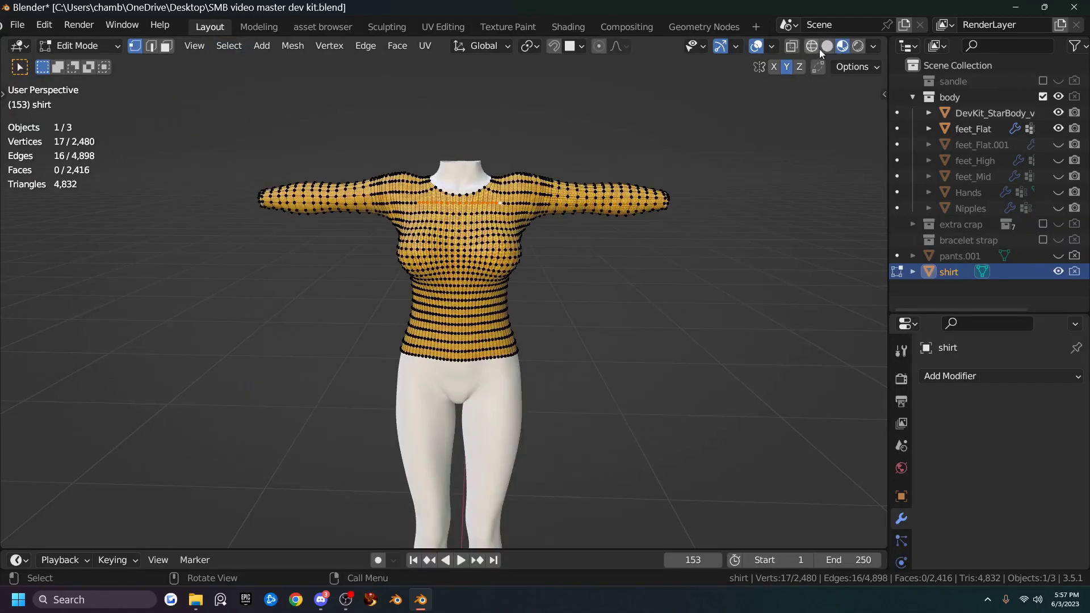
click(757, 48)
scroll(475, 266, up, 6)
middle_drag(471, 272, 482, 187)
middle_drag(487, 277, 446, 241)
scroll(466, 285, down, 2)
scroll(466, 286, down, 3)
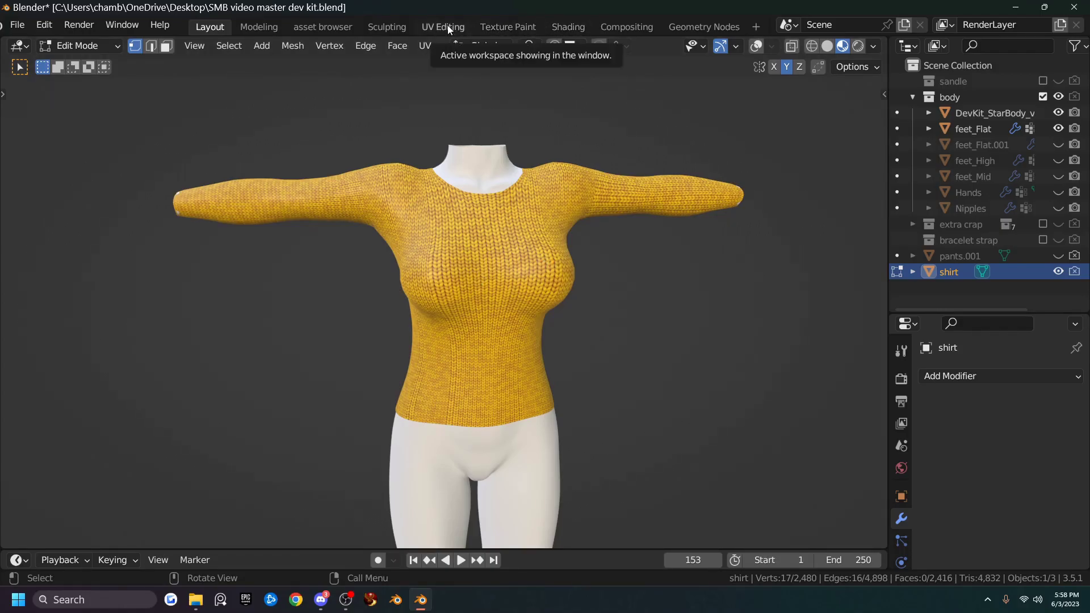
Return the viewport to solid shading with overlays shown and switch the shirt's Edit Mode to edge selection.
click(827, 45)
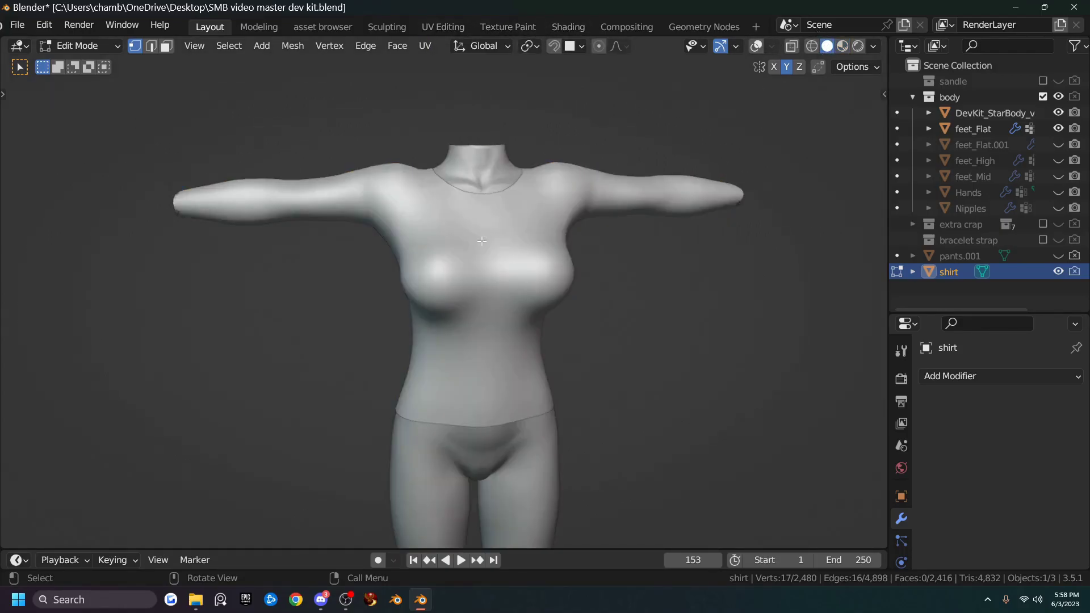
key(Tab)
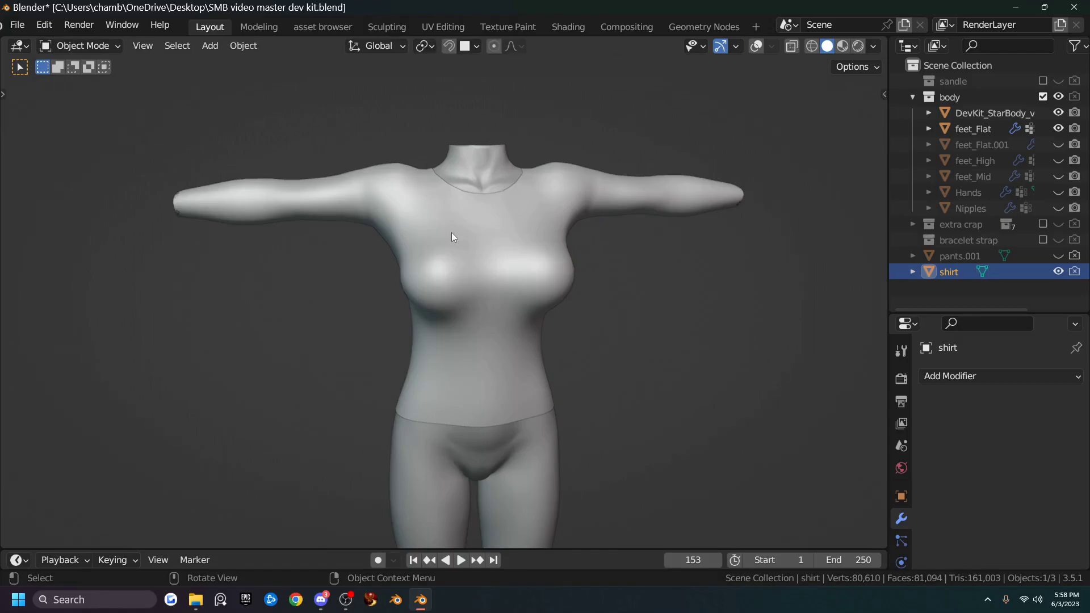
click(756, 46)
key(Tab)
middle_drag(463, 227, 512, 264)
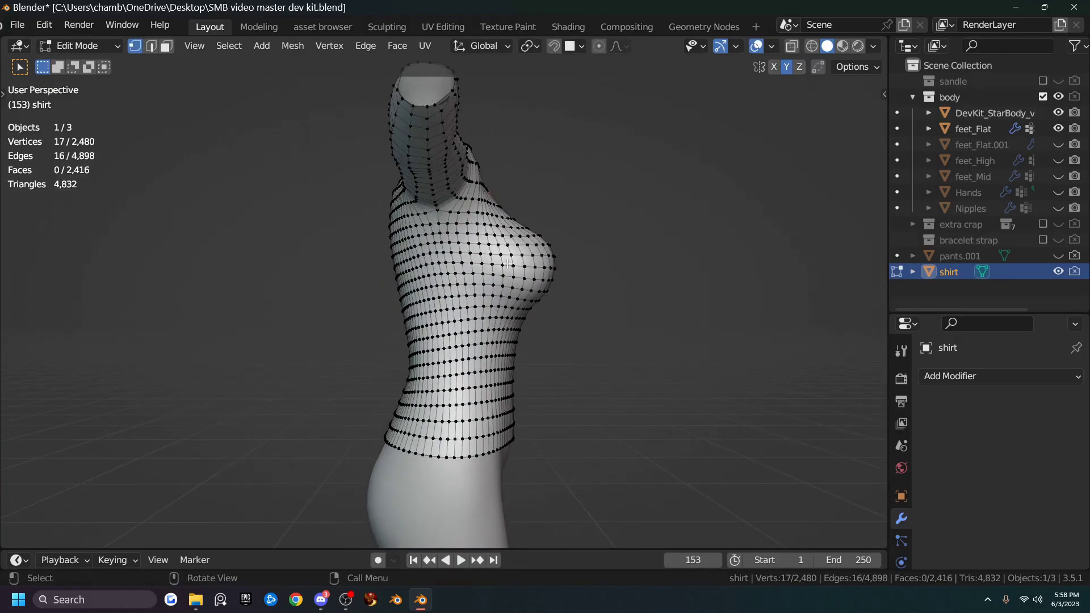
key(2)
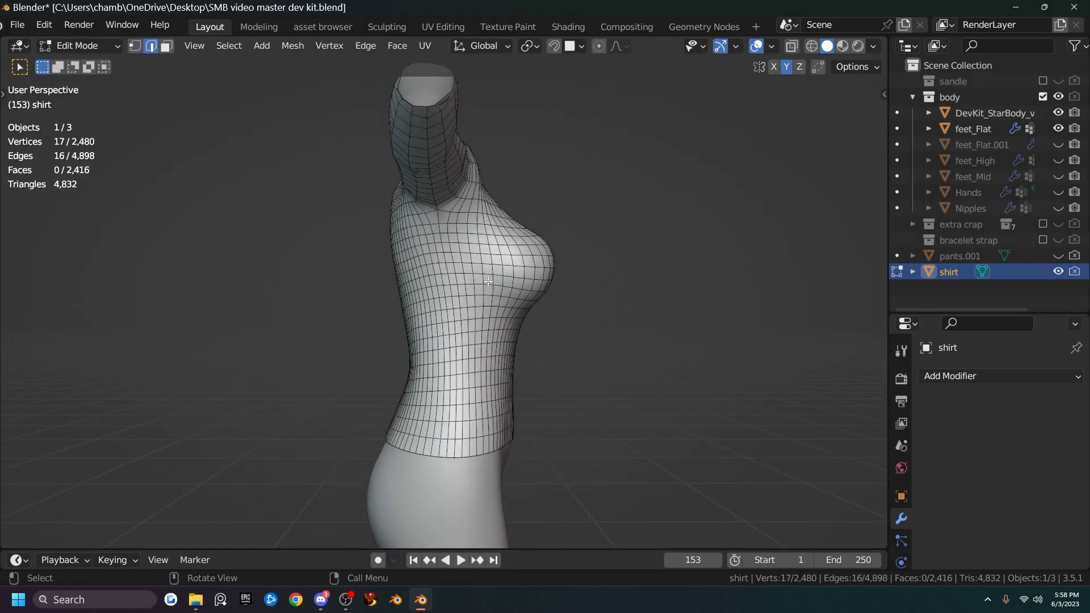
Select the edge loops running down the shirt's sides and along the undersides of both sleeves.
alt+click(440, 218)
middle_drag(497, 220, 437, 189)
alt+click(431, 192)
middle_drag(676, 243, 482, 219)
alt+shift+click(443, 150)
middle_drag(432, 211, 386, 335)
alt+shift+click(463, 227)
alt+shift+click(312, 137)
scroll(313, 136, down, 6)
scroll(385, 336, up, 6)
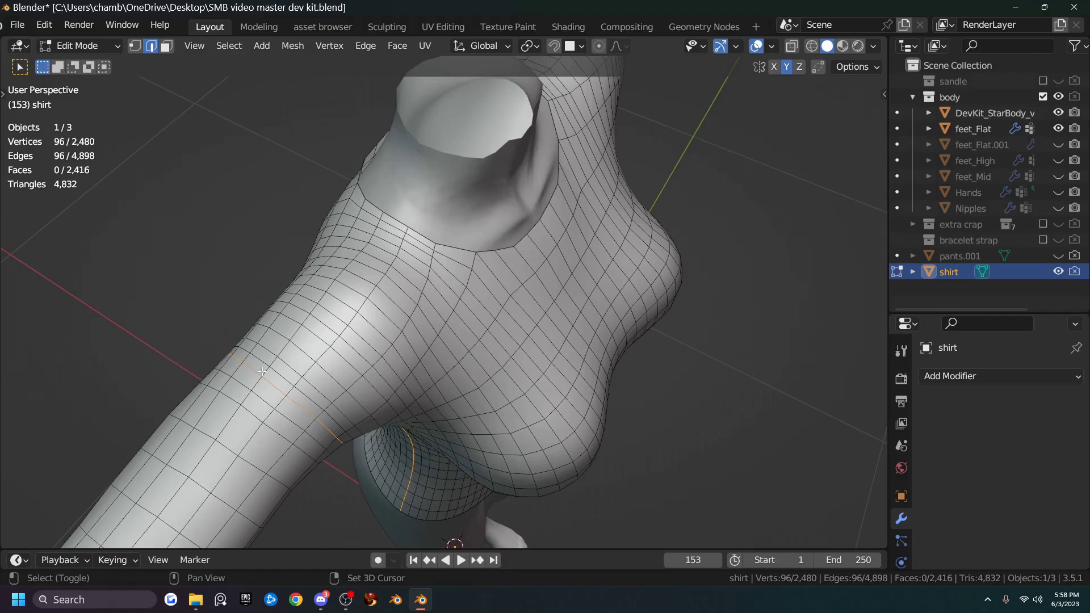
Add the edge paths around both armholes to the selection and mark all selected edges as seams.
ctrl+click(380, 216)
middle_drag(380, 216, 421, 285)
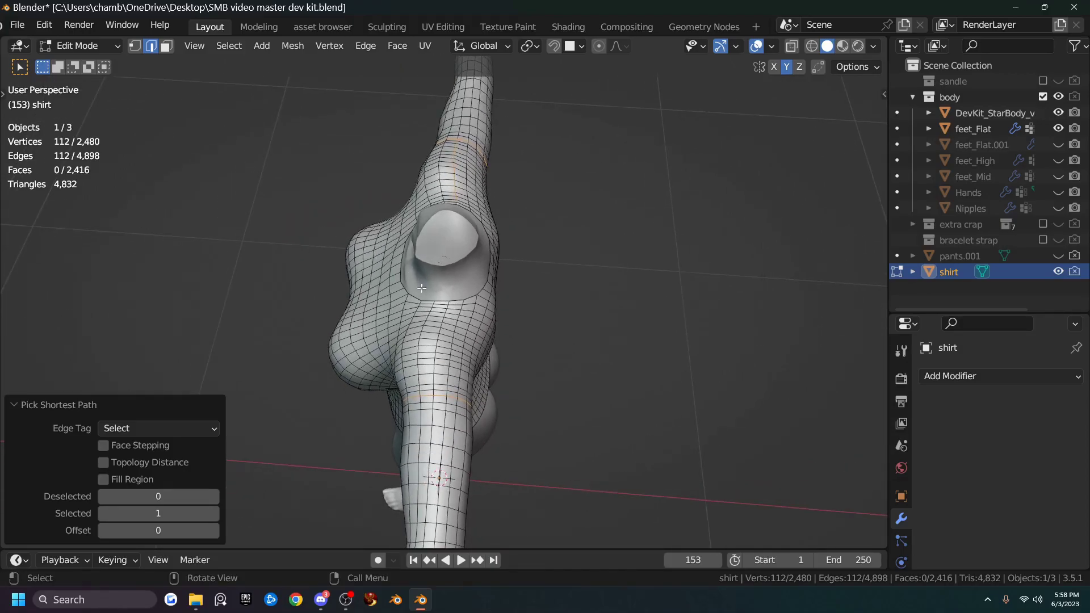
shift+click(448, 304)
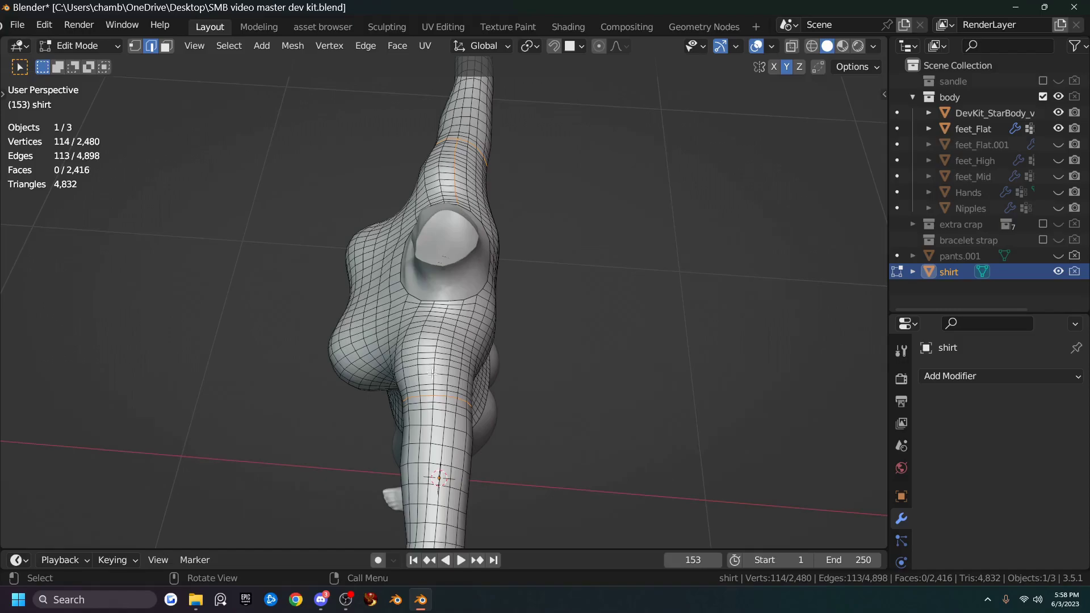
ctrl+click(434, 394)
middle_drag(478, 357, 596, 263)
right_click(584, 253)
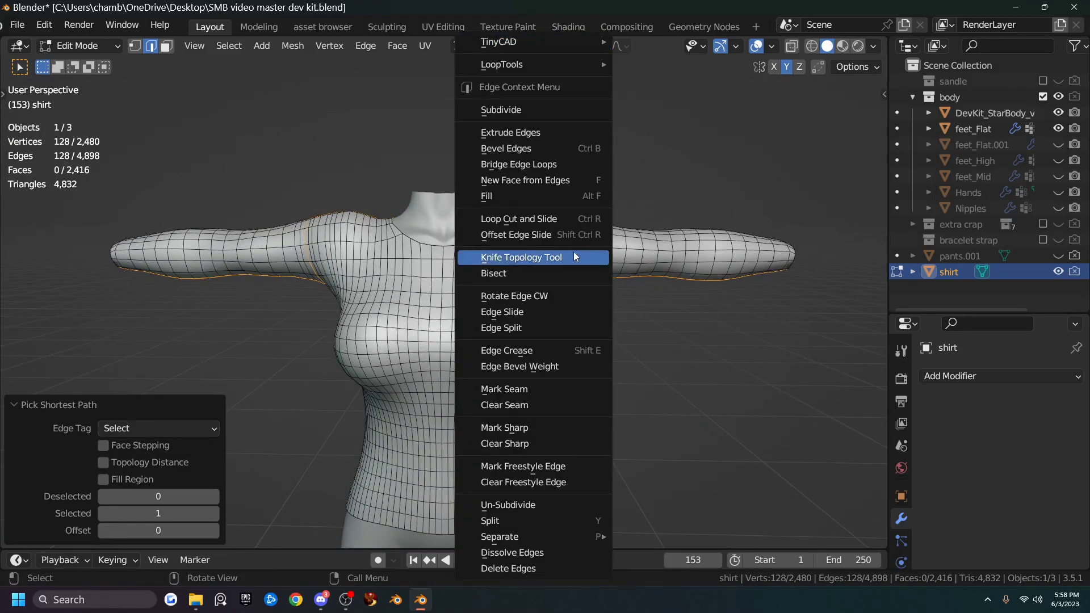
click(520, 391)
Select the entire shirt mesh and unwrap it along the marked seams.
middle_drag(319, 372, 449, 368)
key(Tab)
key(Tab)
middle_drag(516, 387, 589, 402)
middle_drag(473, 412, 460, 379)
scroll(437, 389, down, 3)
key(a)
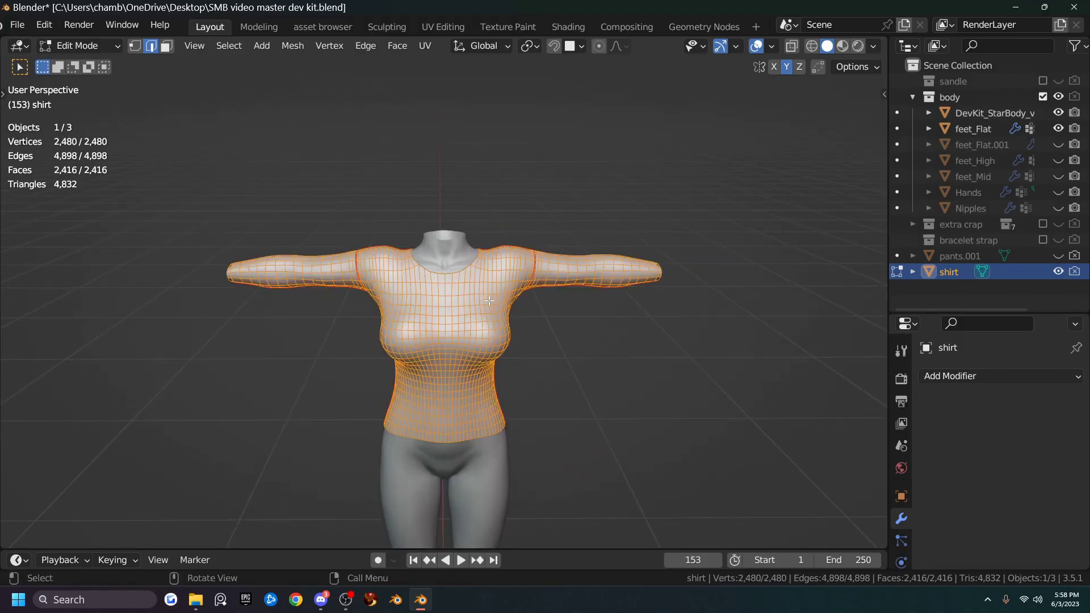
key(u)
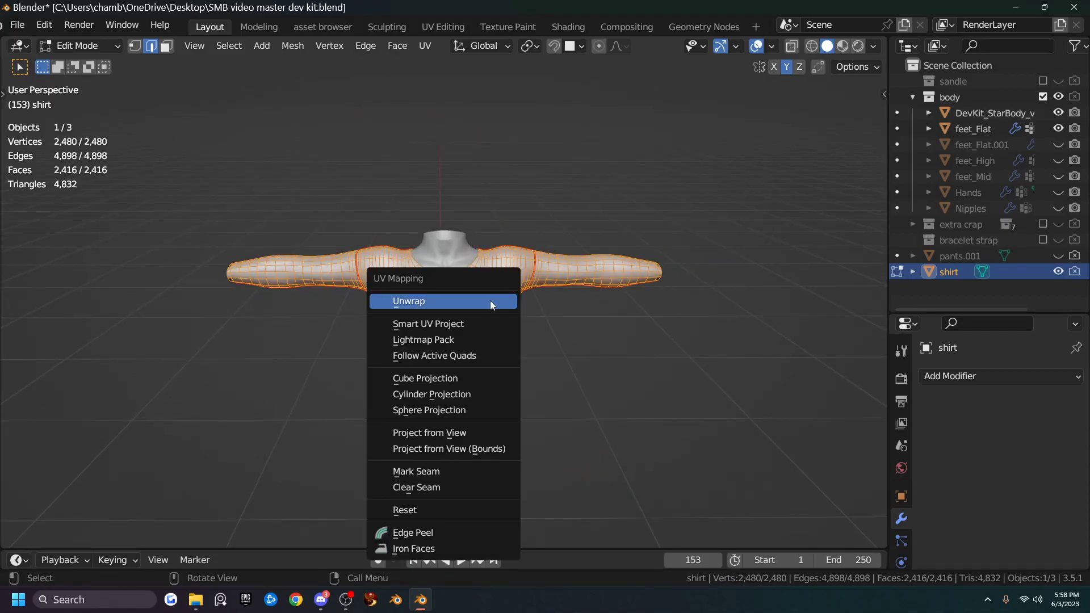
click(489, 301)
Open the UV Editing workspace and set the 3D viewport to Material Preview shading.
click(441, 26)
scroll(392, 276, down, 5)
scroll(386, 281, up, 2)
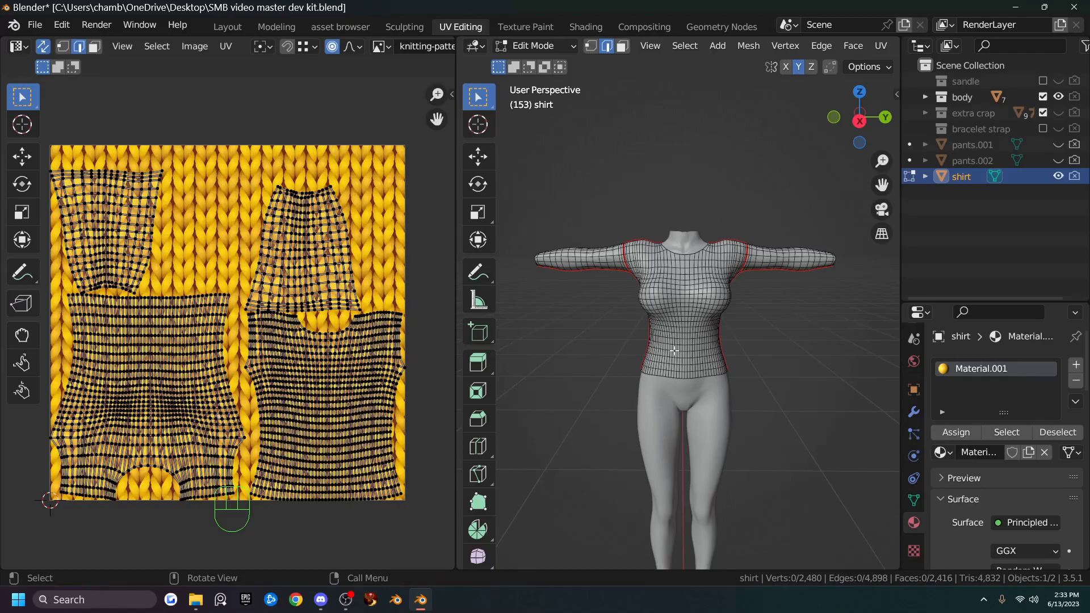
scroll(675, 288, up, 1)
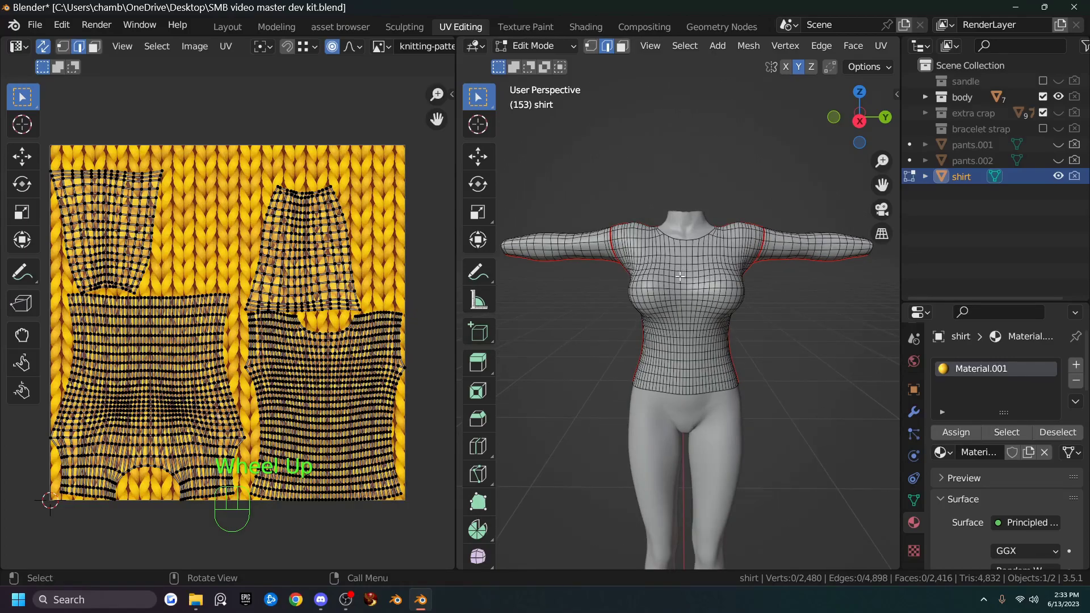
key(z)
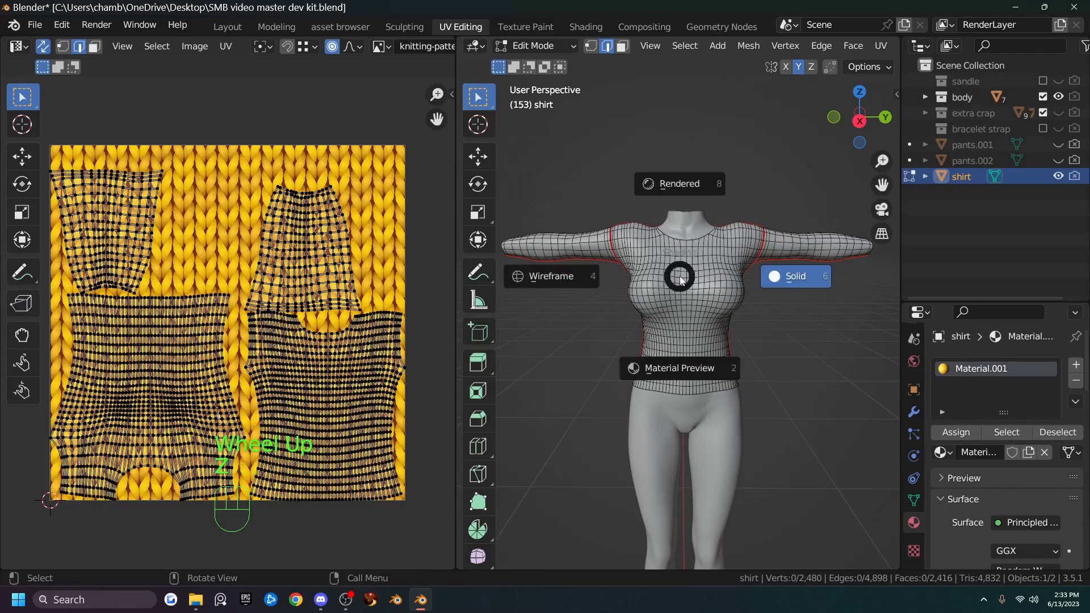
click(699, 366)
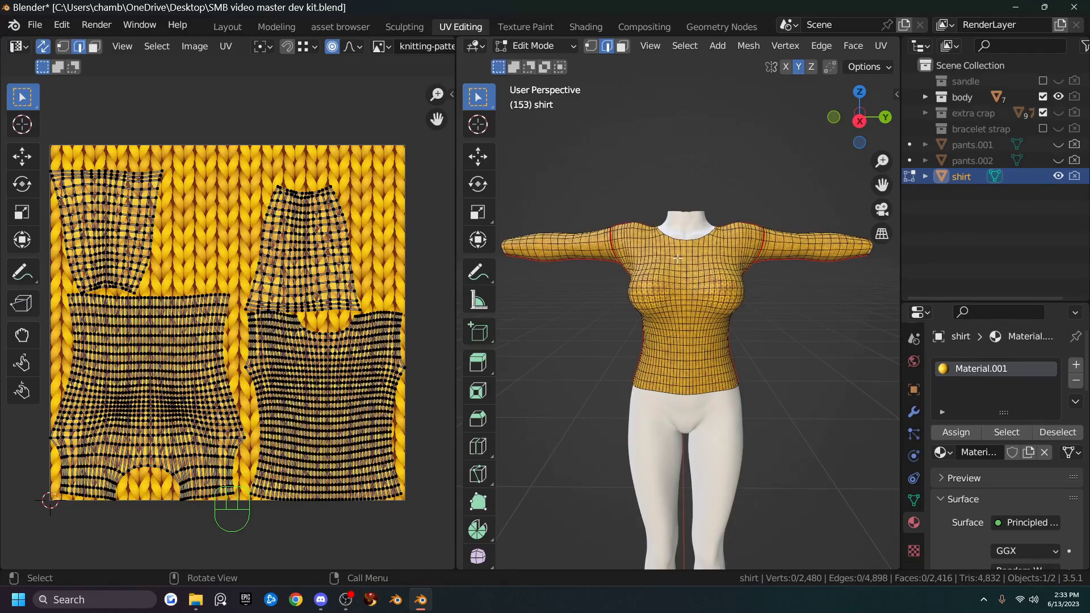
Hide the viewport overlays to examine the knit pattern on the unwrapped shirt, then show the overlays again.
scroll(737, 47, down, 4)
scroll(737, 47, down, 7)
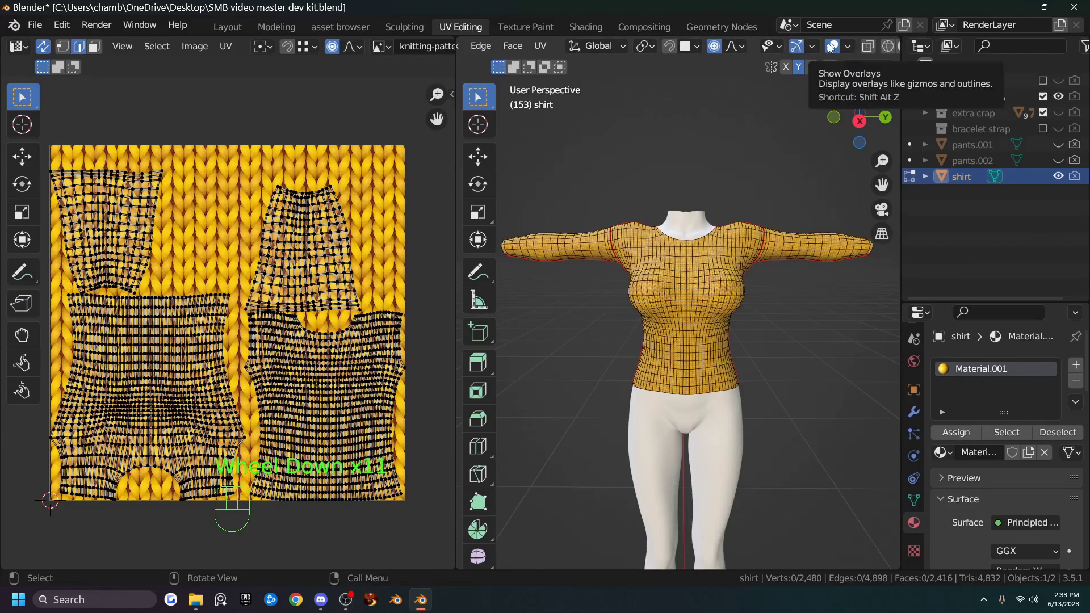
click(832, 46)
middle_drag(645, 268, 718, 256)
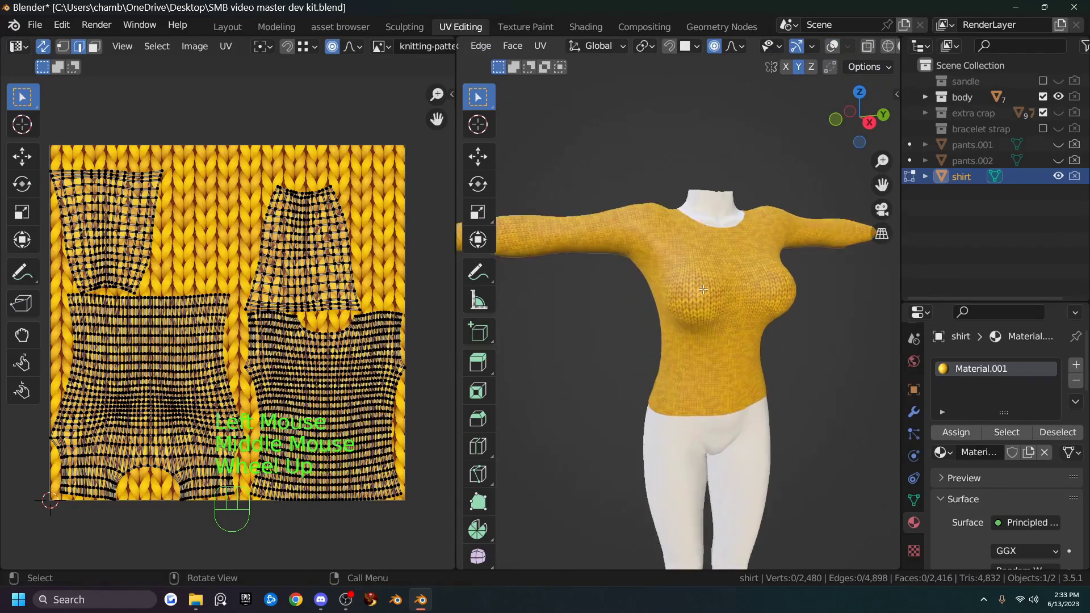
scroll(722, 255, up, 2)
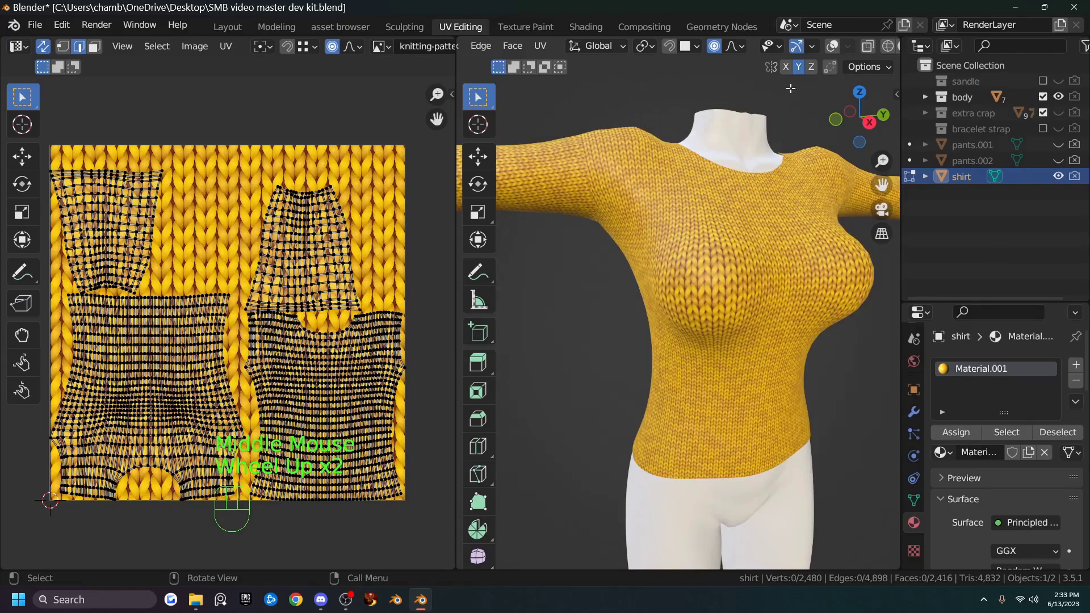
click(833, 46)
click(832, 46)
click(832, 46)
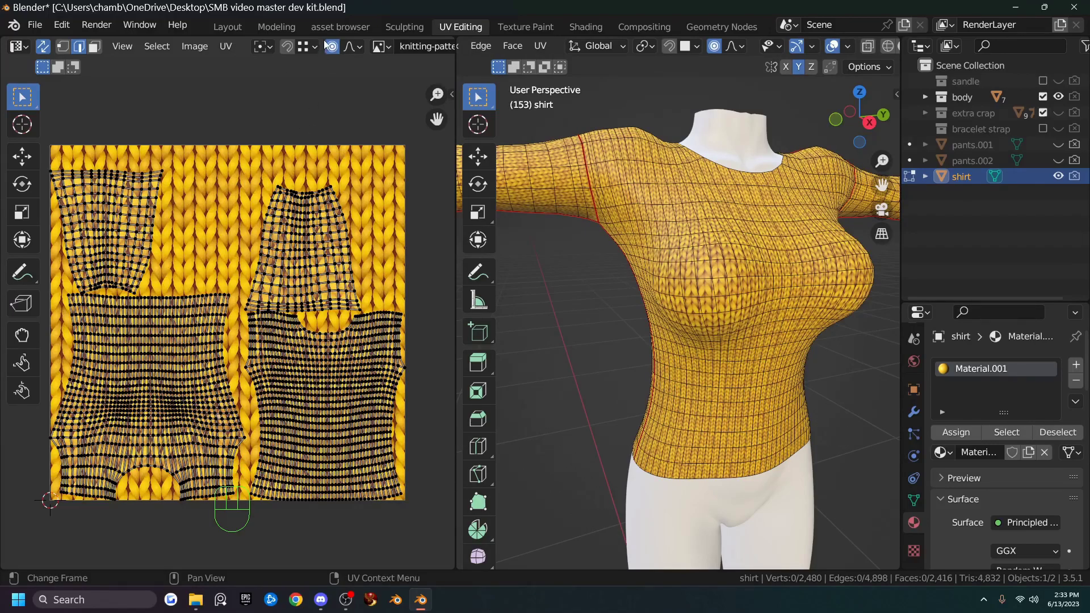
Unlink the knitting-pattern image from the UV editor so only the shirt's UV islands are displayed.
scroll(324, 46, down, 9)
scroll(329, 47, down, 3)
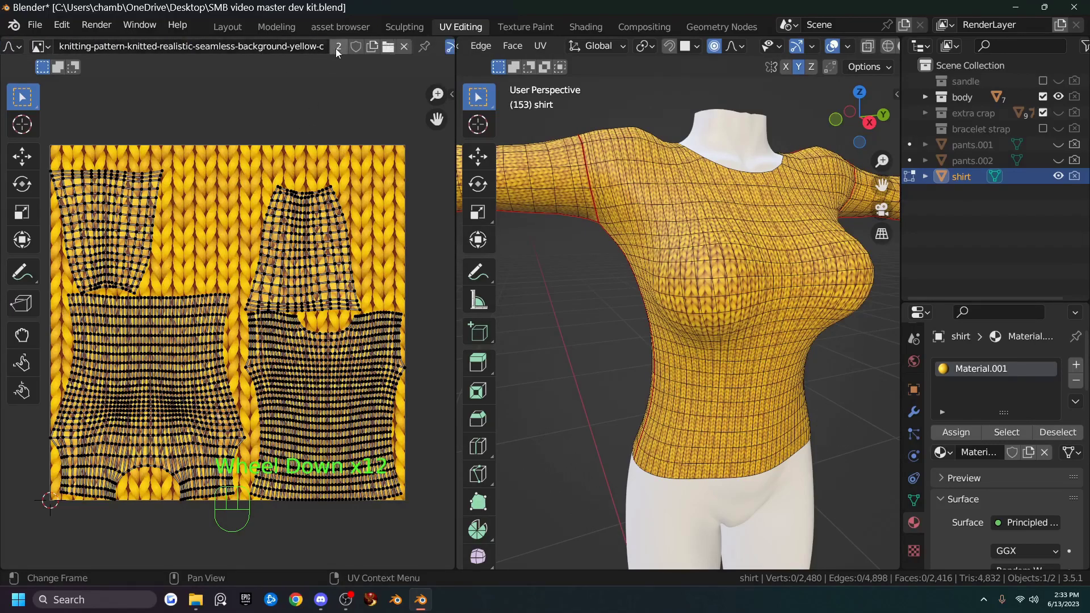
click(381, 47)
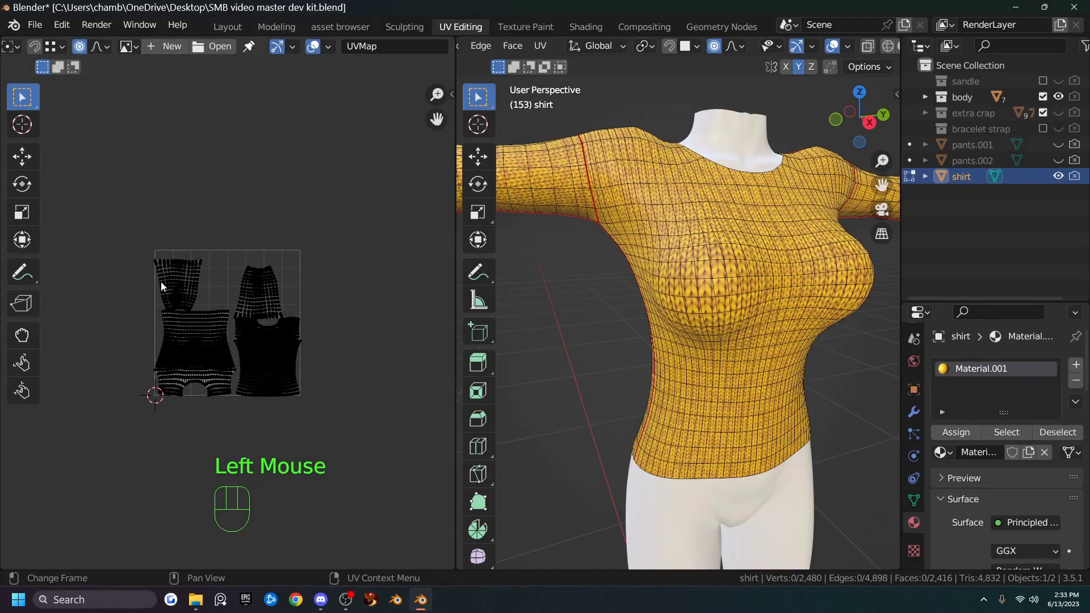
scroll(225, 299, up, 3)
scroll(230, 298, down, 1)
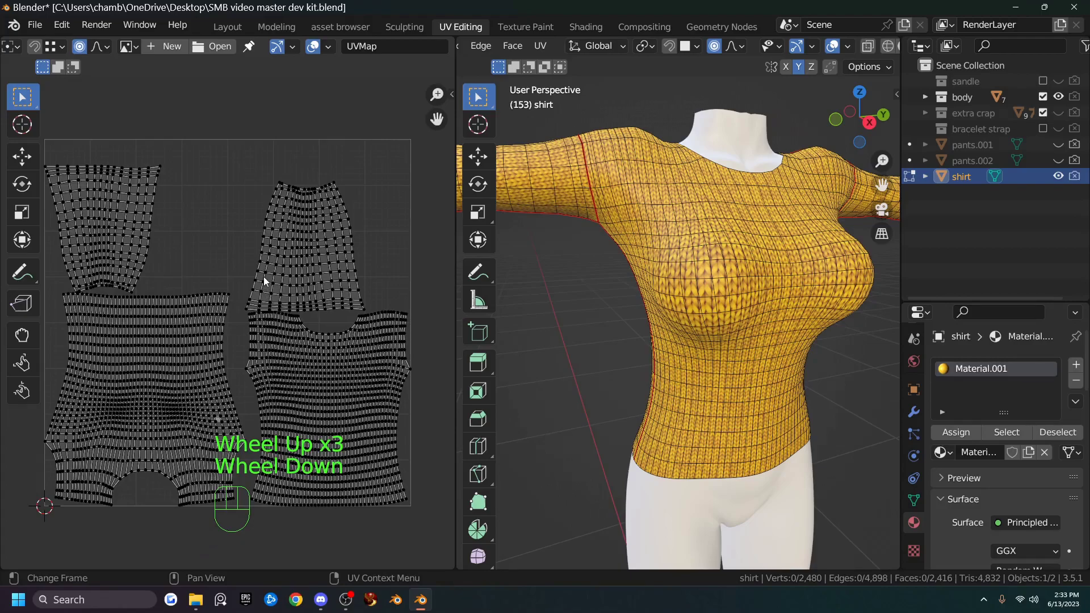
key(F7)
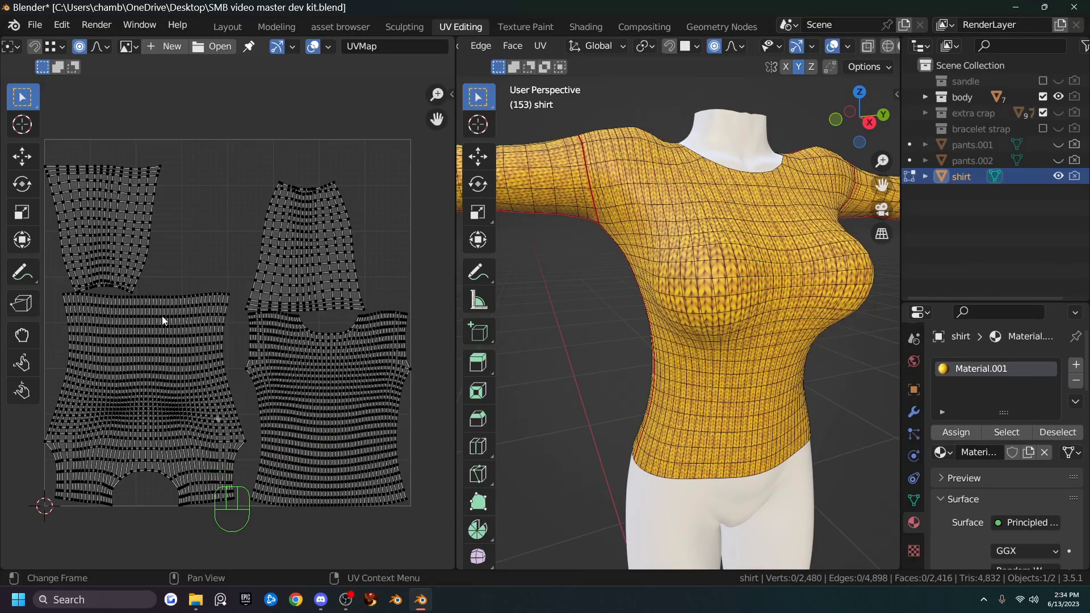
Hide the viewport overlays and examine up close how the knit pattern meets along the shirt's side.
click(832, 46)
middle_drag(609, 337, 662, 164)
scroll(749, 324, up, 3)
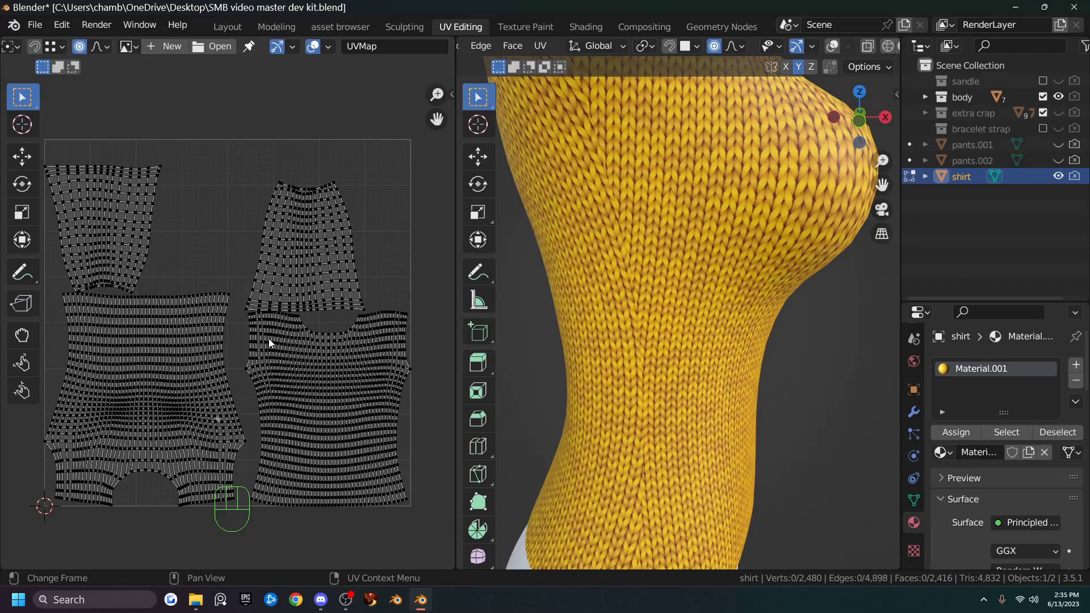
Show the TexTools UV Layout options in the UV editor and disable UV sync selection.
scroll(247, 356, down, 2)
scroll(252, 361, up, 1)
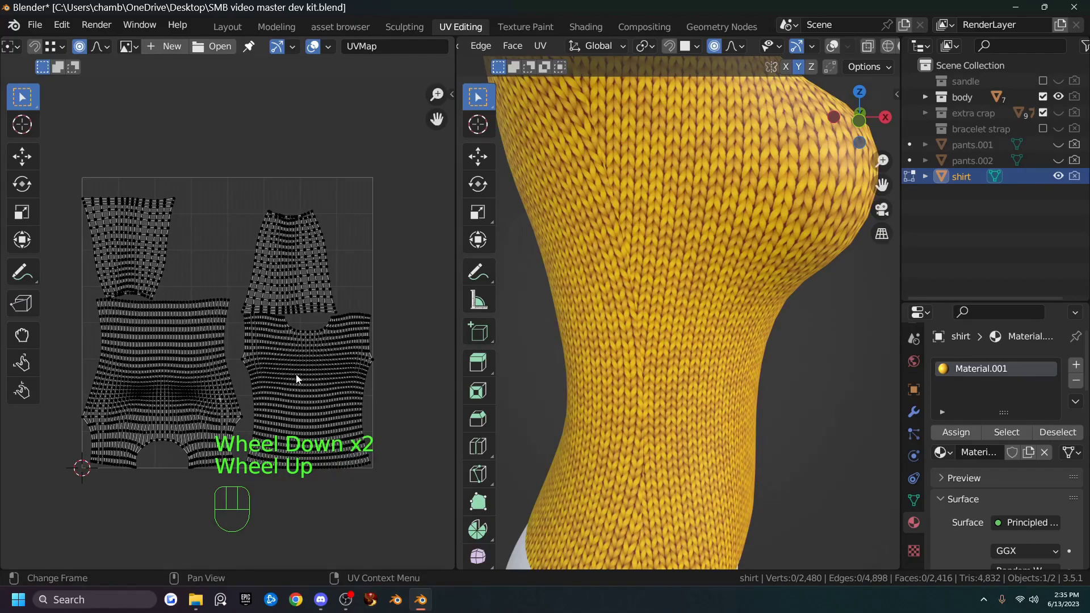
key(n)
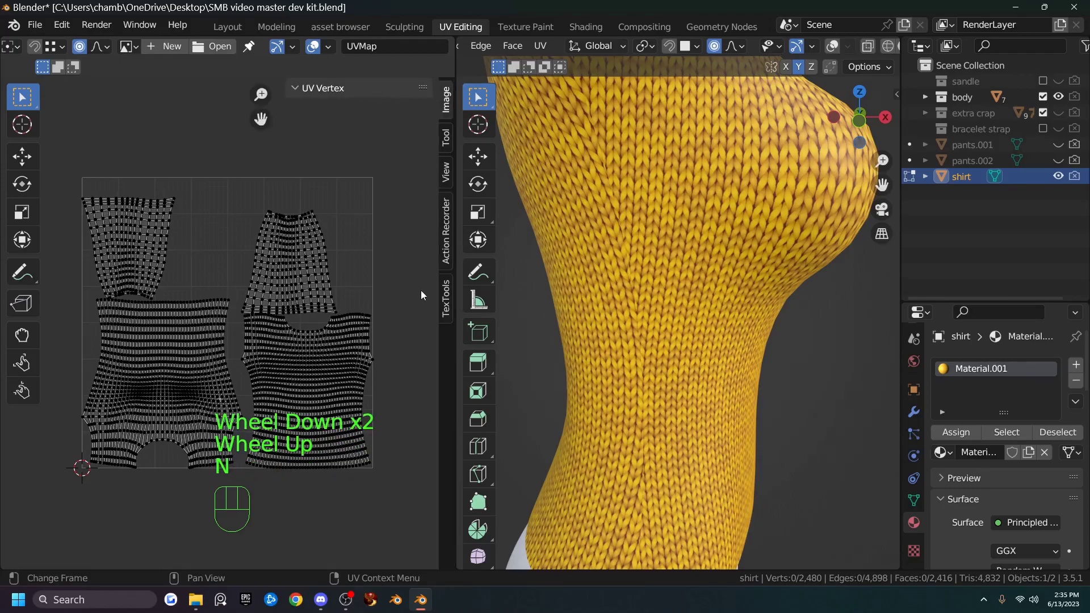
click(447, 299)
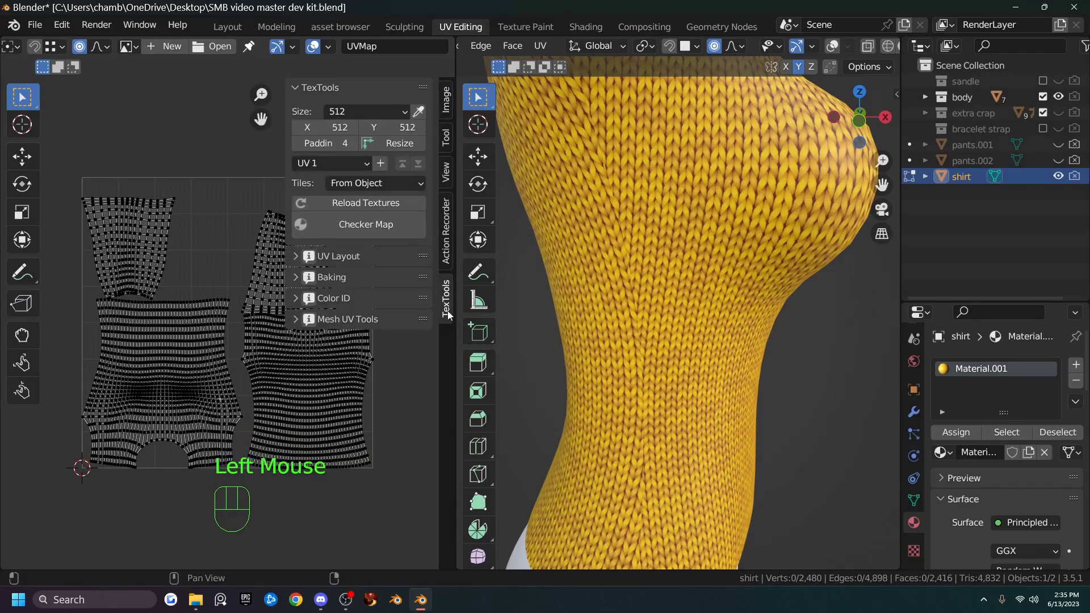
click(297, 256)
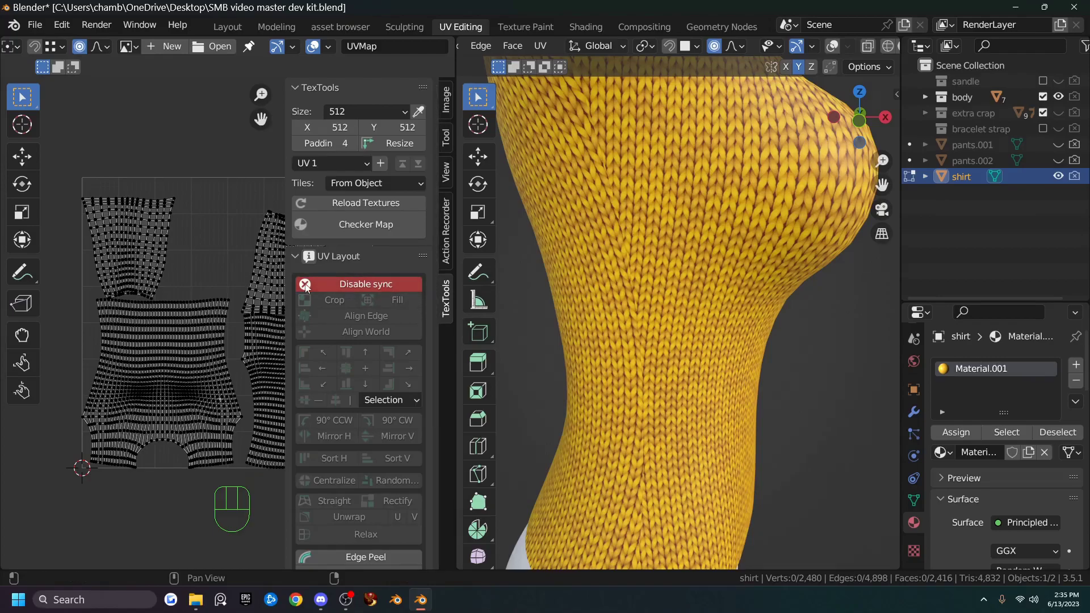
click(345, 285)
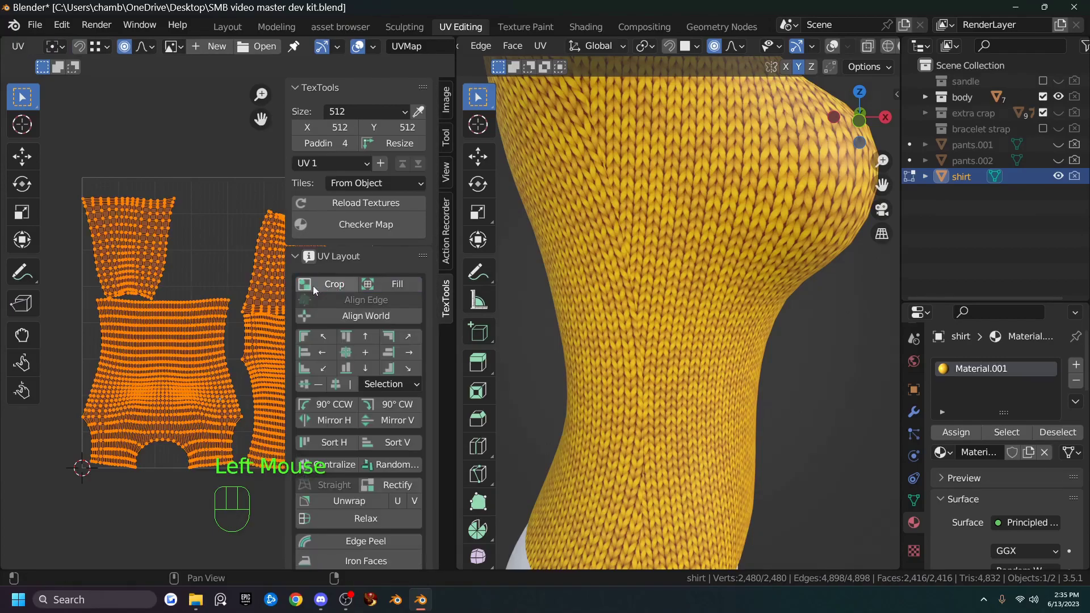
Select the linked torso UV island with the small neckline notch and straighten it with TexTools Rectify.
scroll(238, 289, down, 2)
middle_drag(234, 287, 142, 285)
click(176, 346)
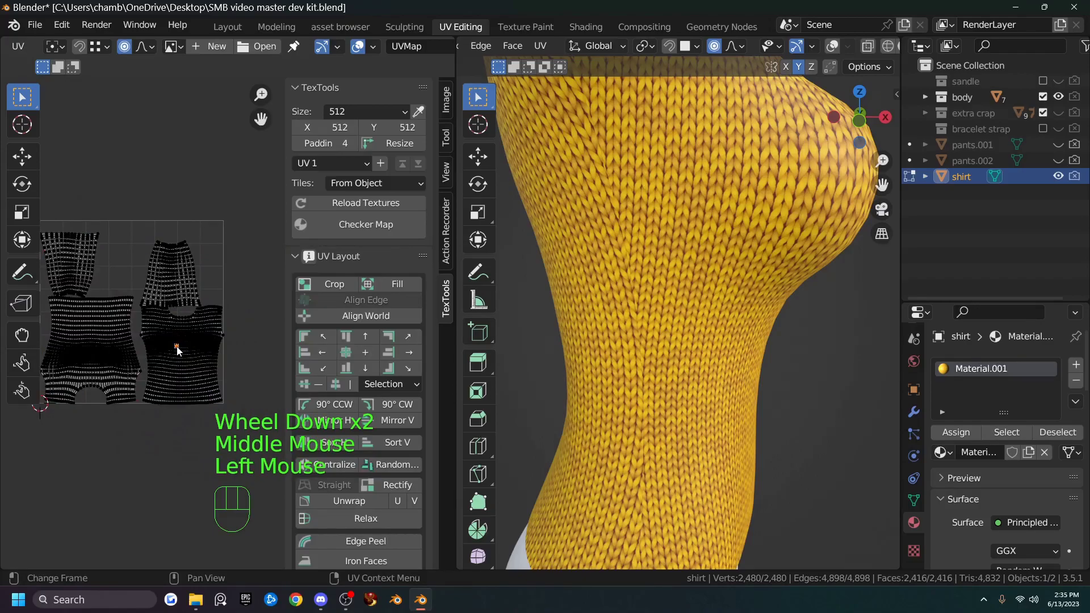
key(l)
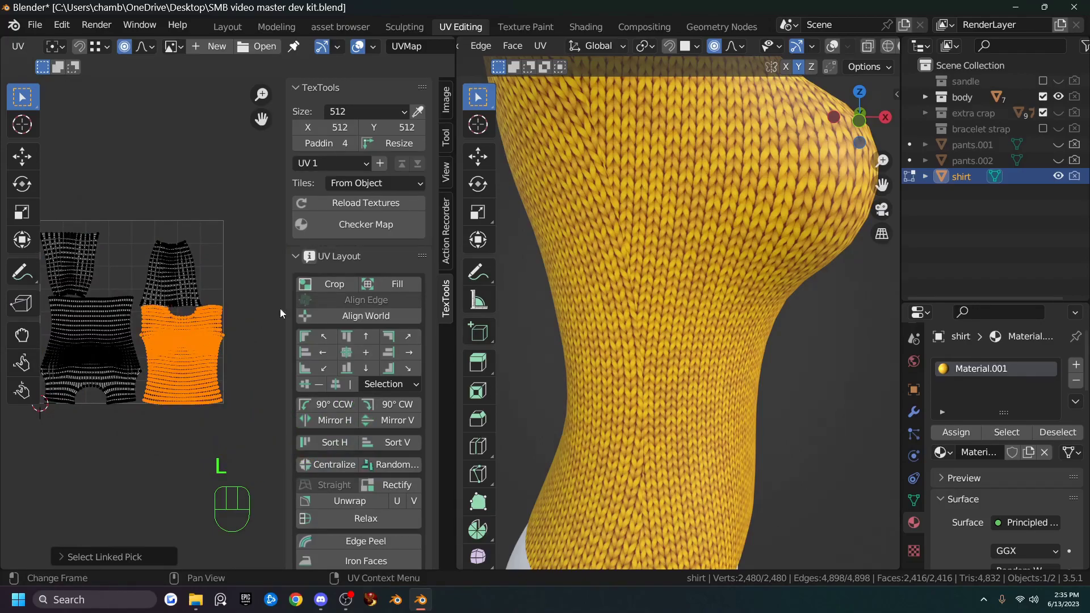
click(352, 260)
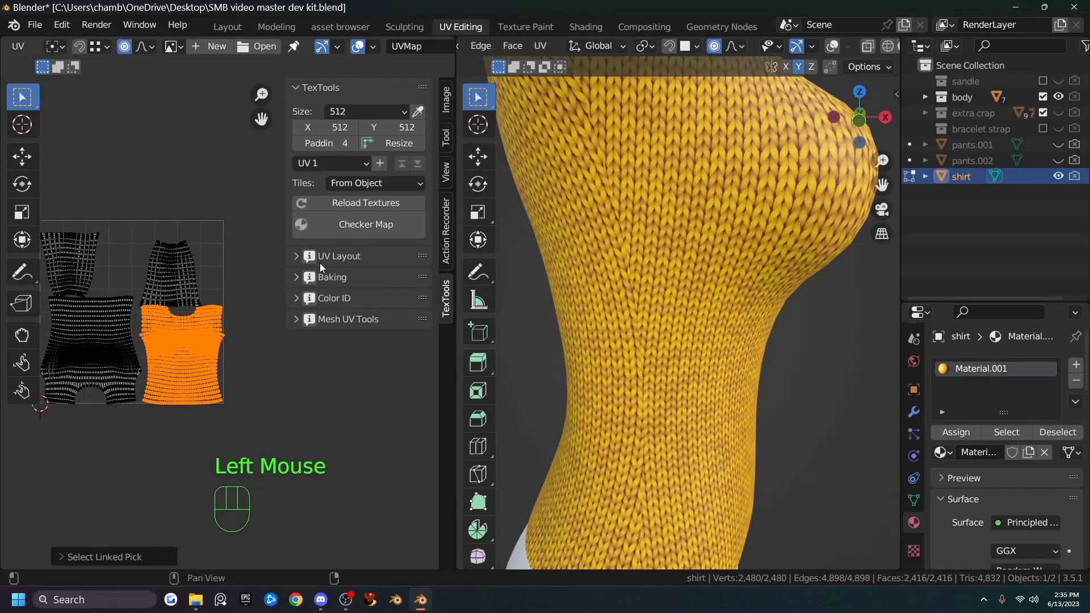
click(296, 256)
scroll(380, 374, down, 4)
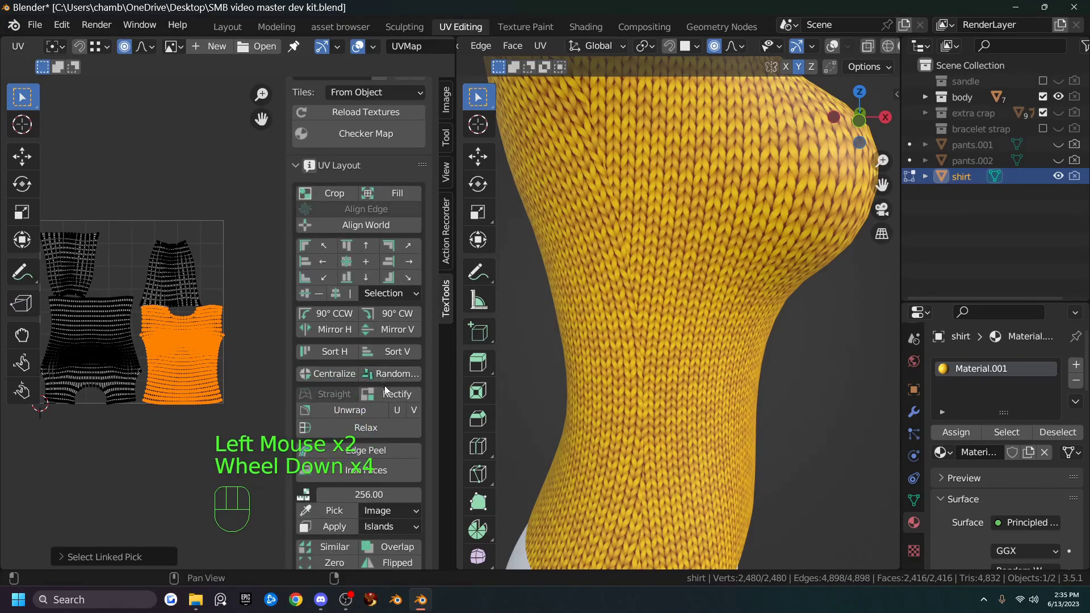
click(389, 393)
scroll(236, 369, down, 1)
scroll(236, 369, up, 5)
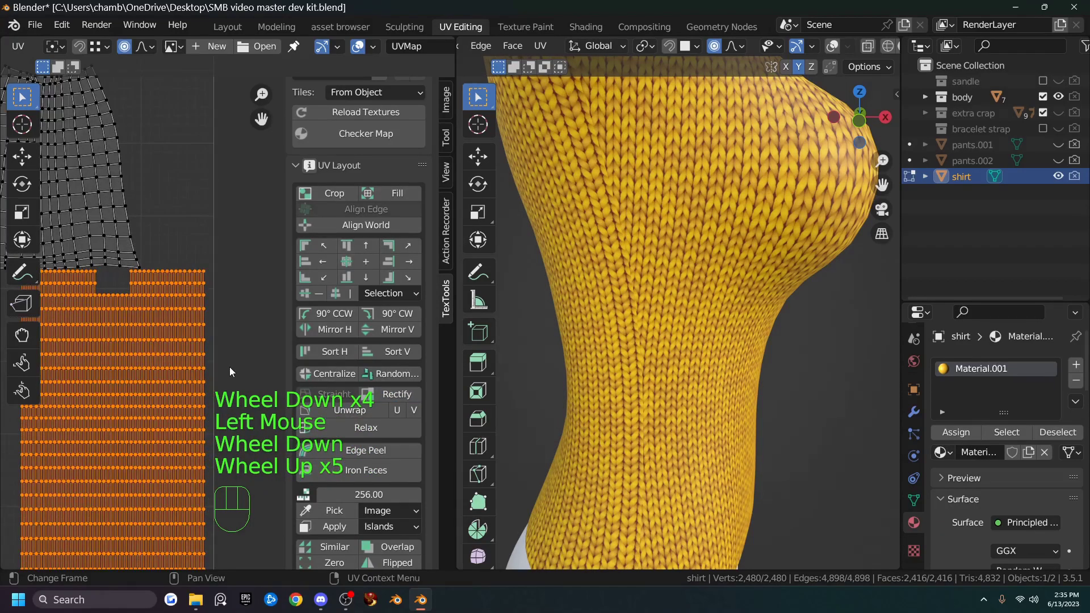
Select all of the shirt's UV islands and straighten them with Rectify.
scroll(146, 332, down, 3)
scroll(151, 336, up, 1)
scroll(153, 339, down, 1)
scroll(136, 369, down, 2)
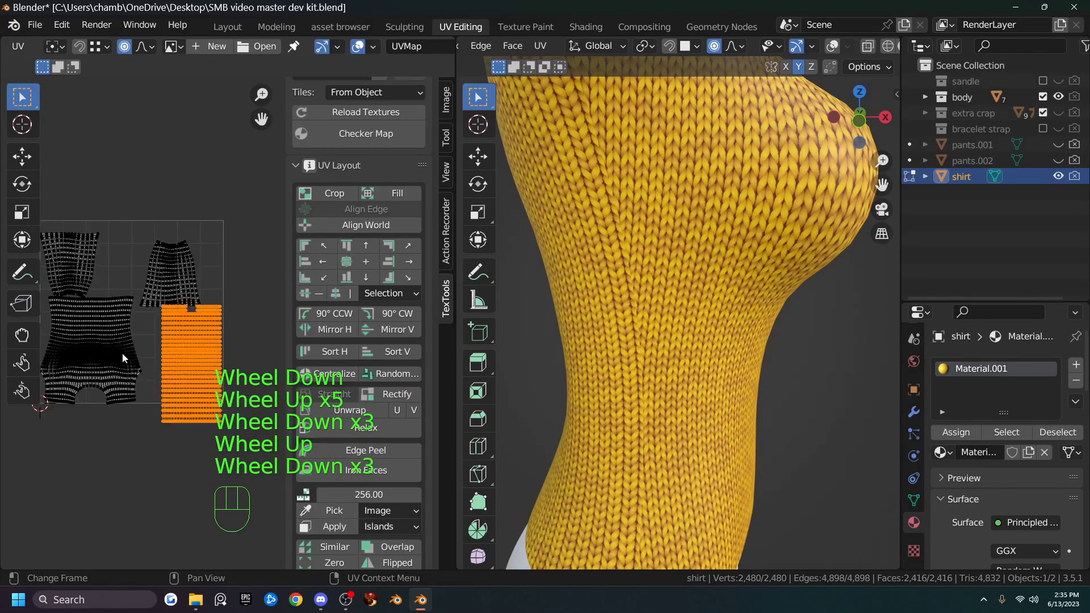
key(a)
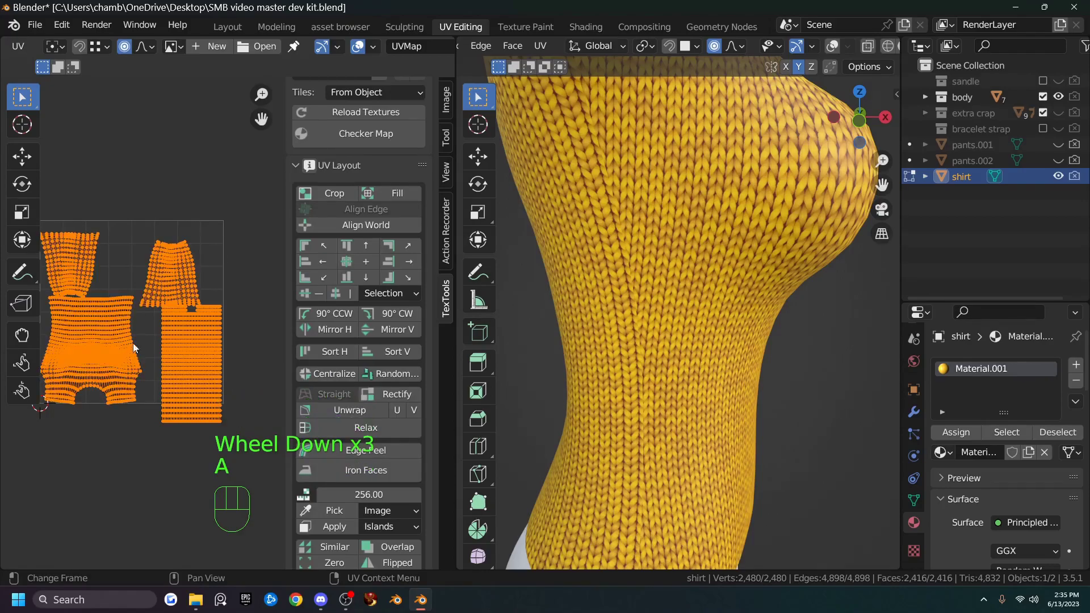
click(389, 394)
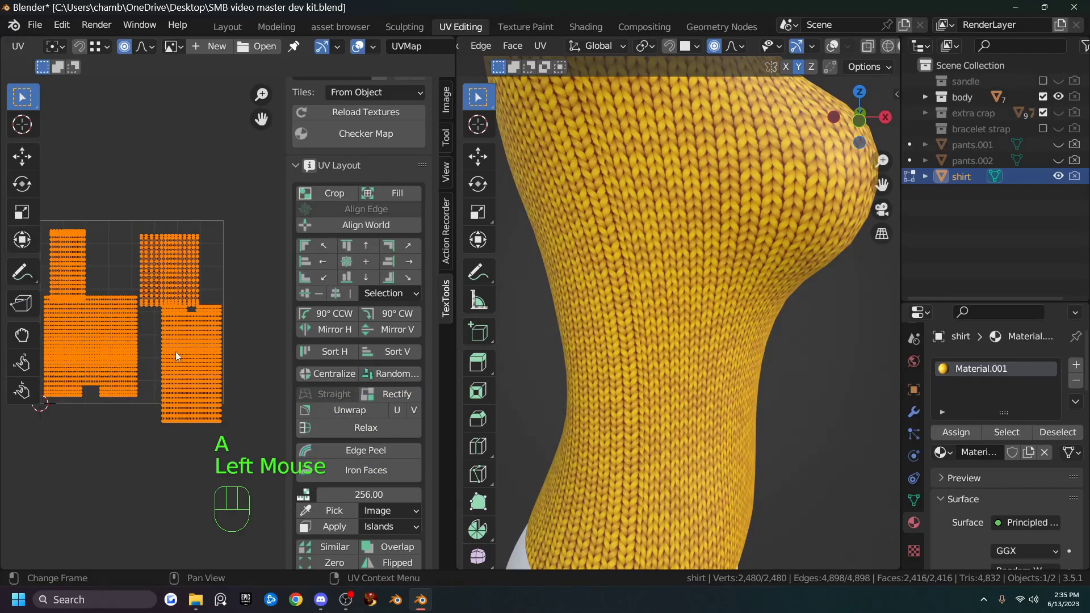
scroll(184, 324, down, 2)
scroll(181, 325, up, 2)
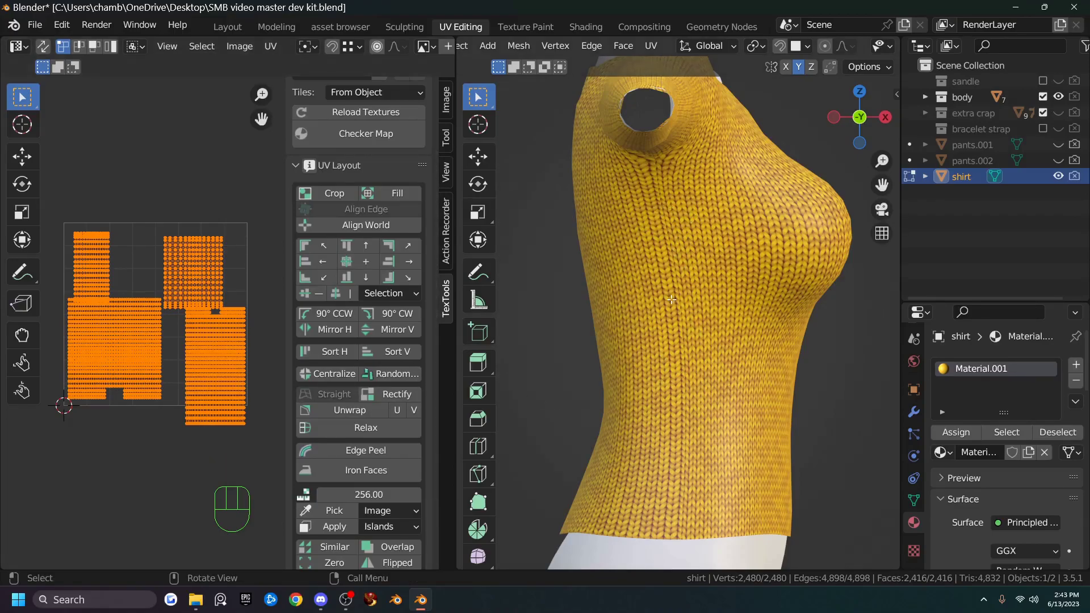
Examine how the knit pattern runs and meets across the shirt's side, chest, shoulders, front and back.
middle_drag(696, 361, 715, 288)
scroll(715, 331, down, 3)
middle_drag(675, 319, 727, 352)
scroll(732, 349, down, 1)
scroll(755, 344, up, 3)
scroll(751, 341, down, 1)
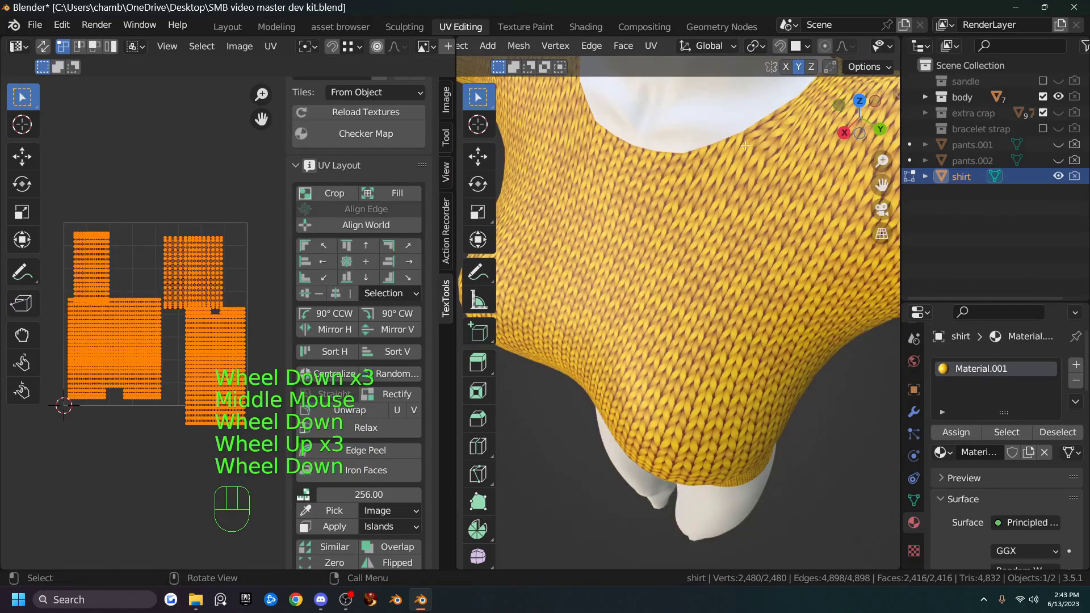
shift+middle_drag(703, 204, 651, 192)
scroll(712, 251, down, 3)
middle_drag(712, 251, 530, 309)
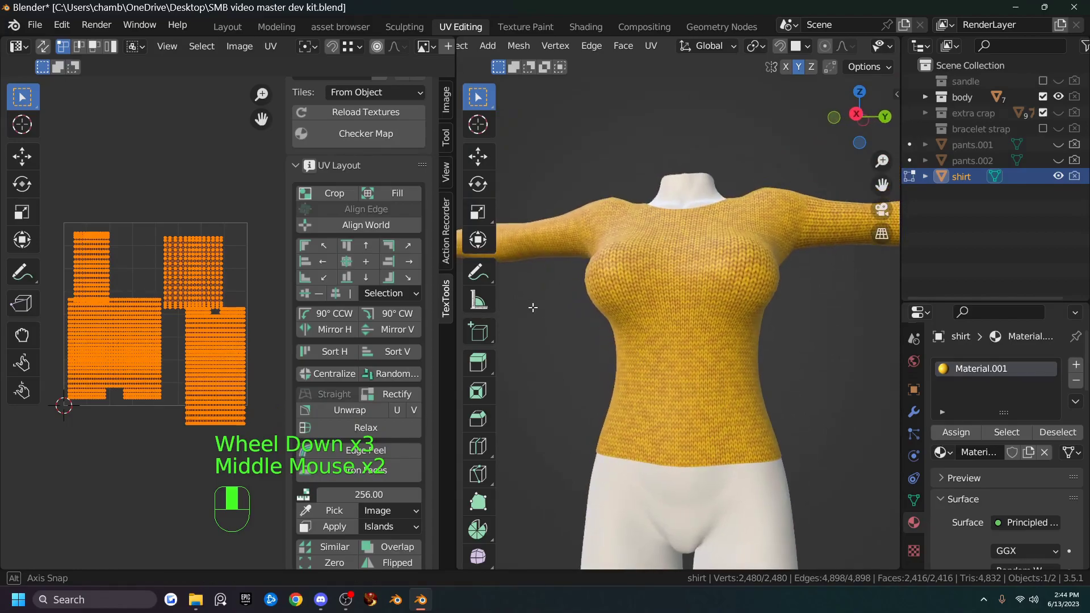
scroll(669, 380, up, 3)
scroll(670, 380, down, 1)
middle_drag(669, 380, 465, 368)
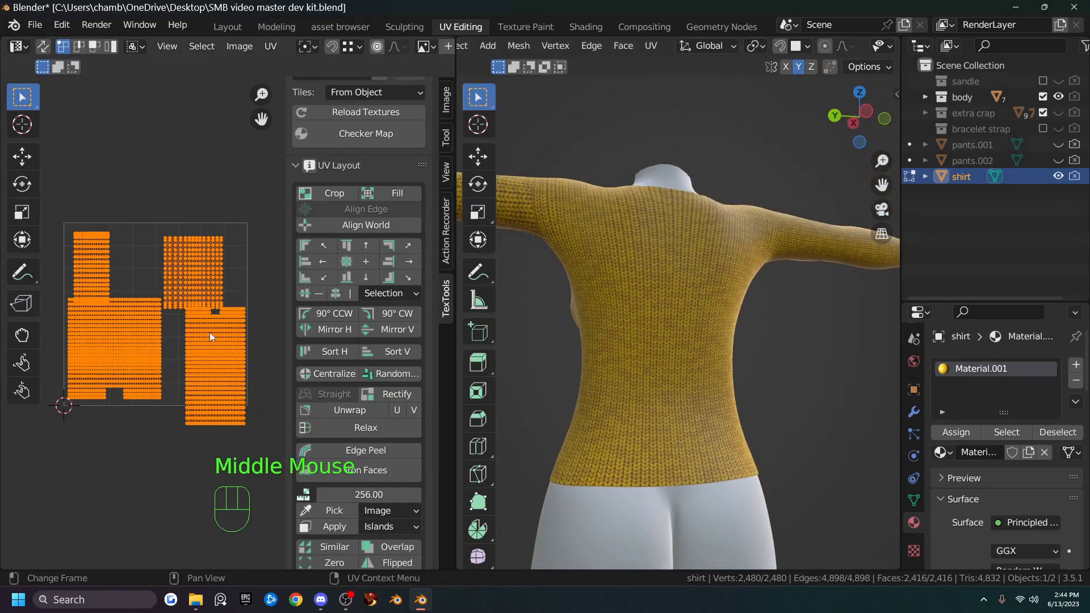
scroll(628, 346, down, 2)
middle_drag(627, 346, 800, 363)
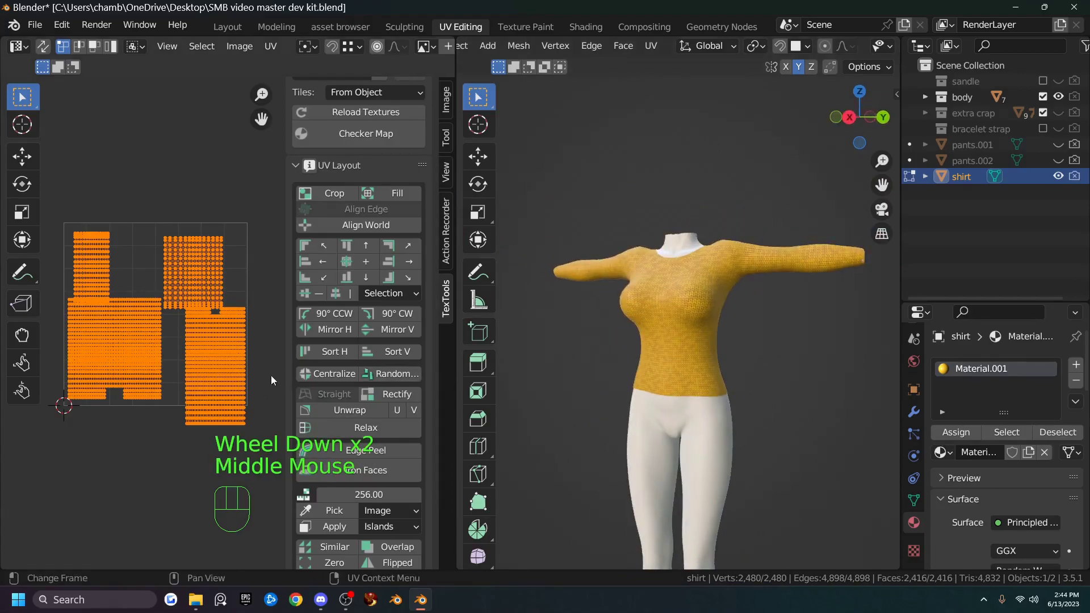
middle_drag(669, 375, 669, 378)
scroll(668, 378, up, 1)
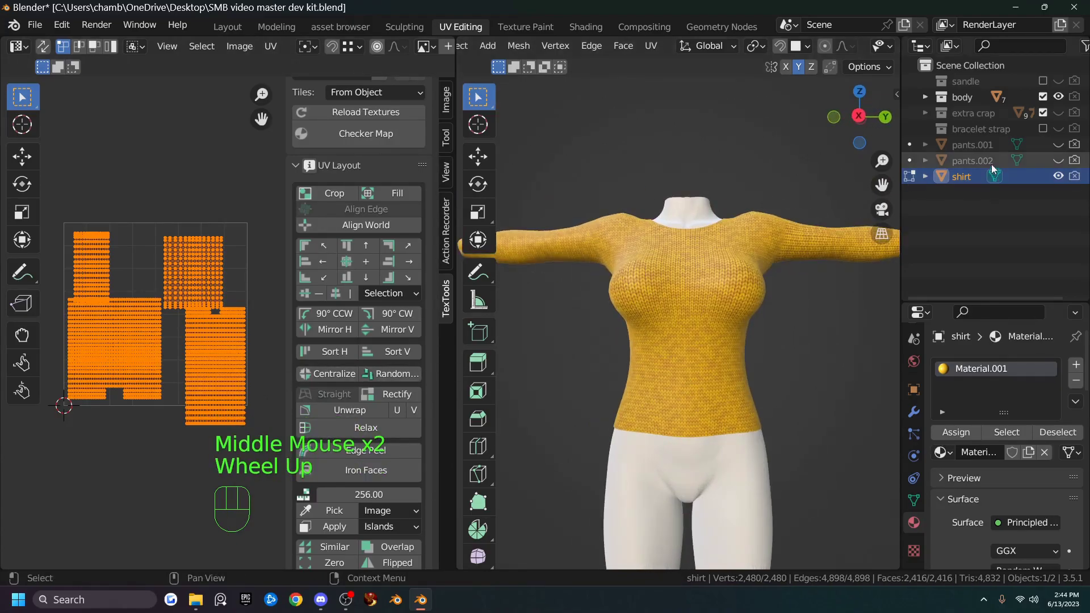
Show the viewport overlays, leave Edit Mode on the shirt, and display pants.001 with pants.002 hidden.
click(1058, 160)
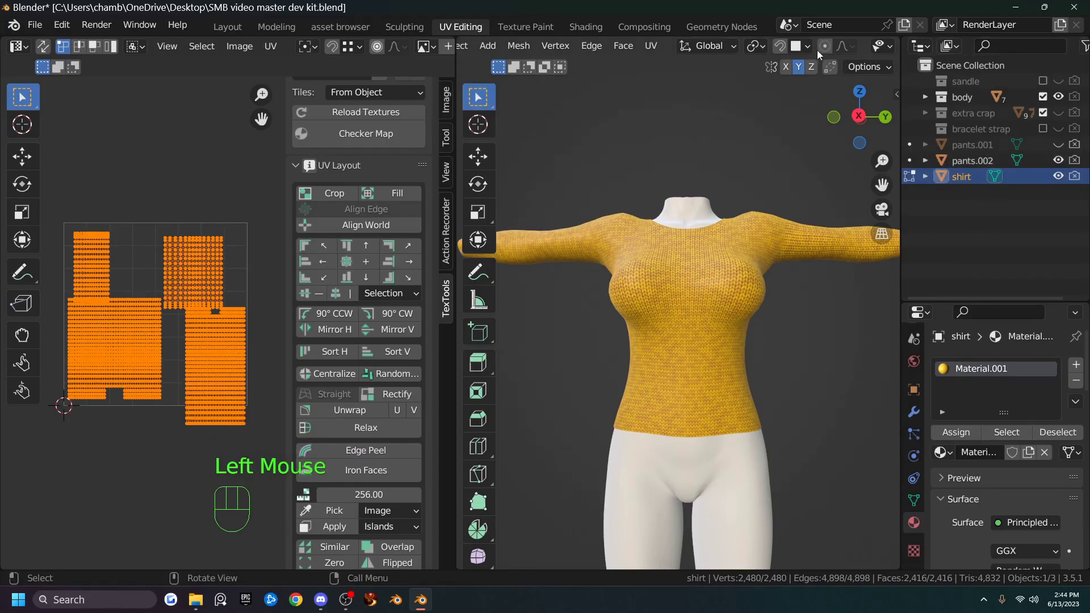
scroll(818, 48, down, 2)
click(851, 46)
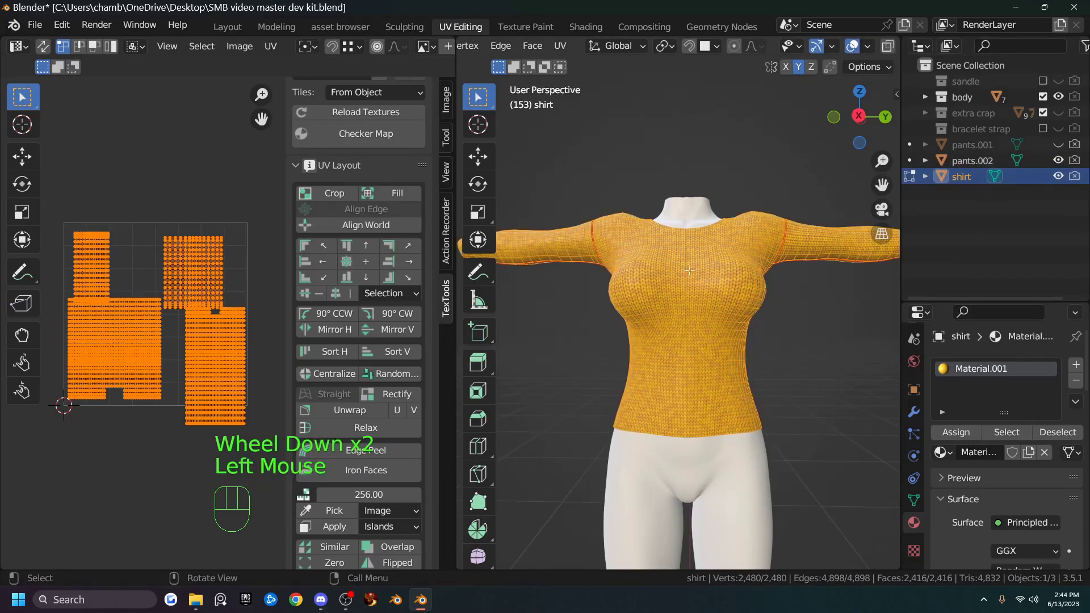
key(Tab)
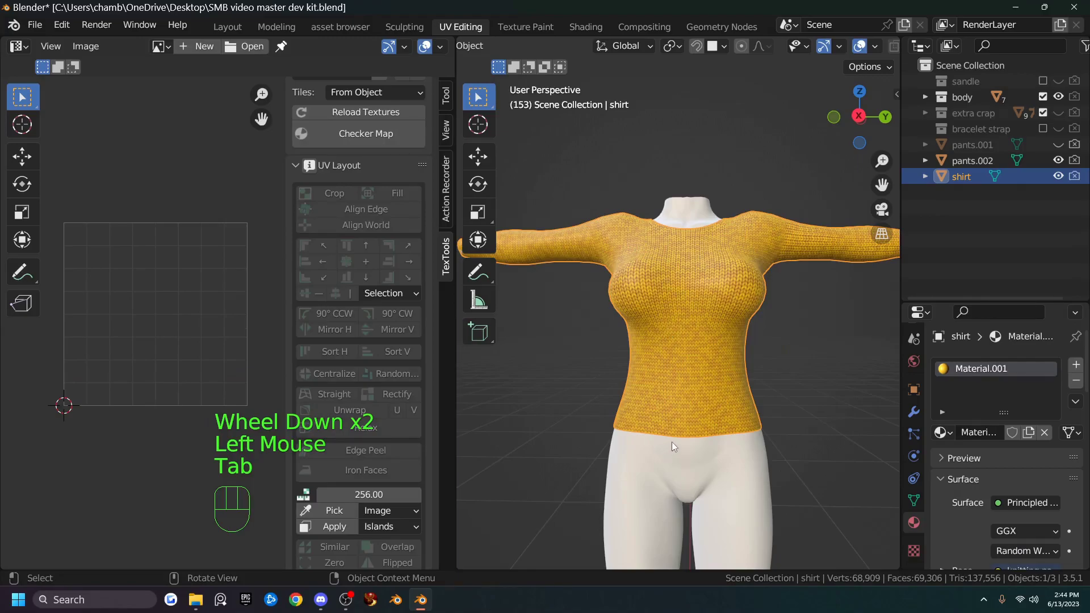
click(1058, 145)
click(1058, 160)
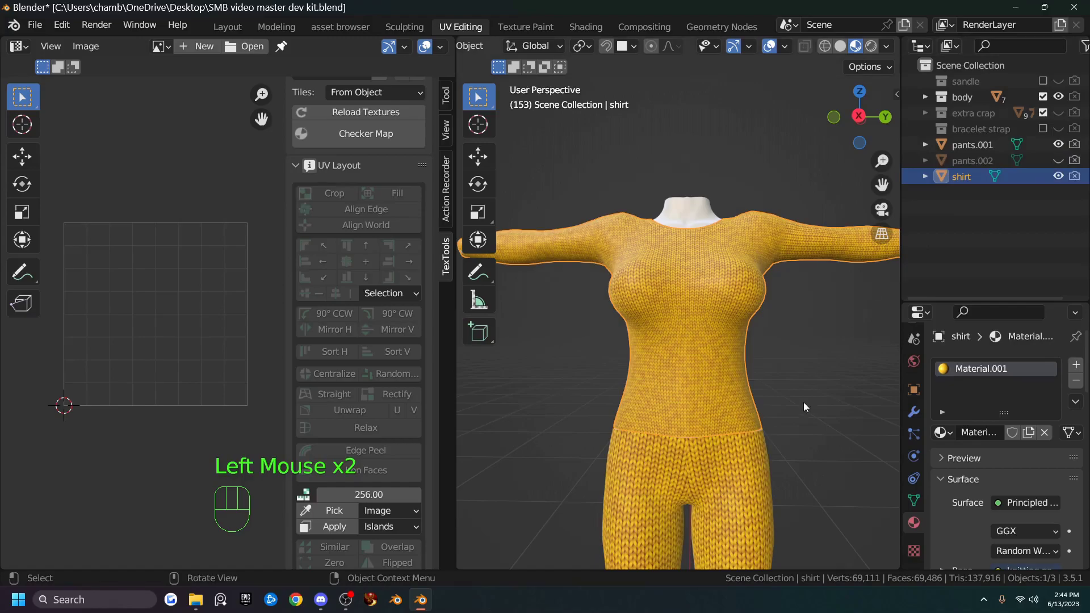
Select pants.001 and enter Edit Mode on it, keeping pants.002 hidden.
click(753, 458)
key(Tab)
scroll(759, 449, down, 4)
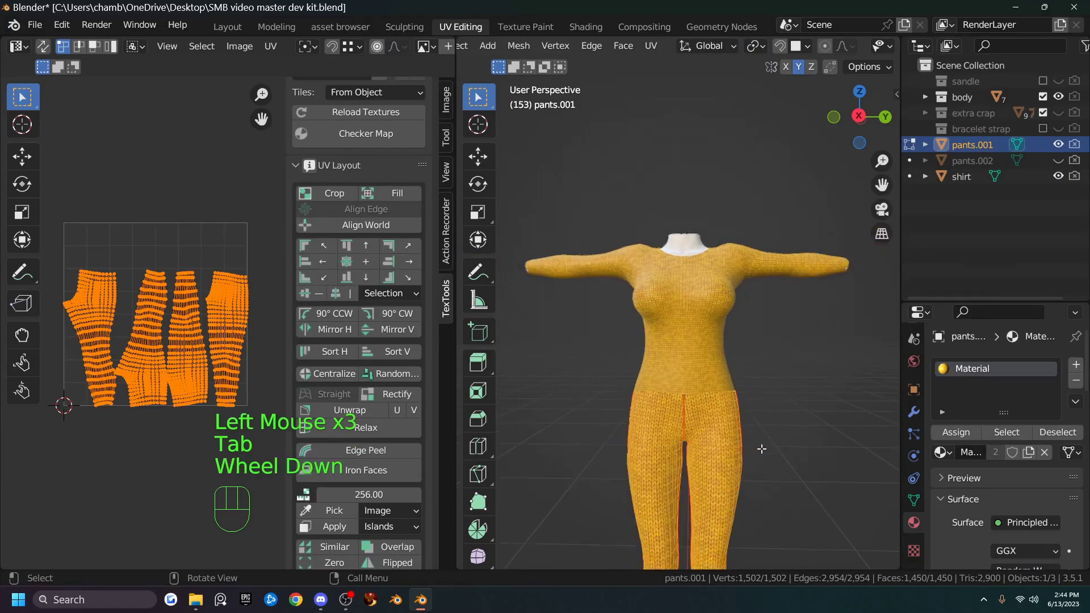
shift+middle_drag(758, 449, 752, 369)
scroll(750, 370, up, 3)
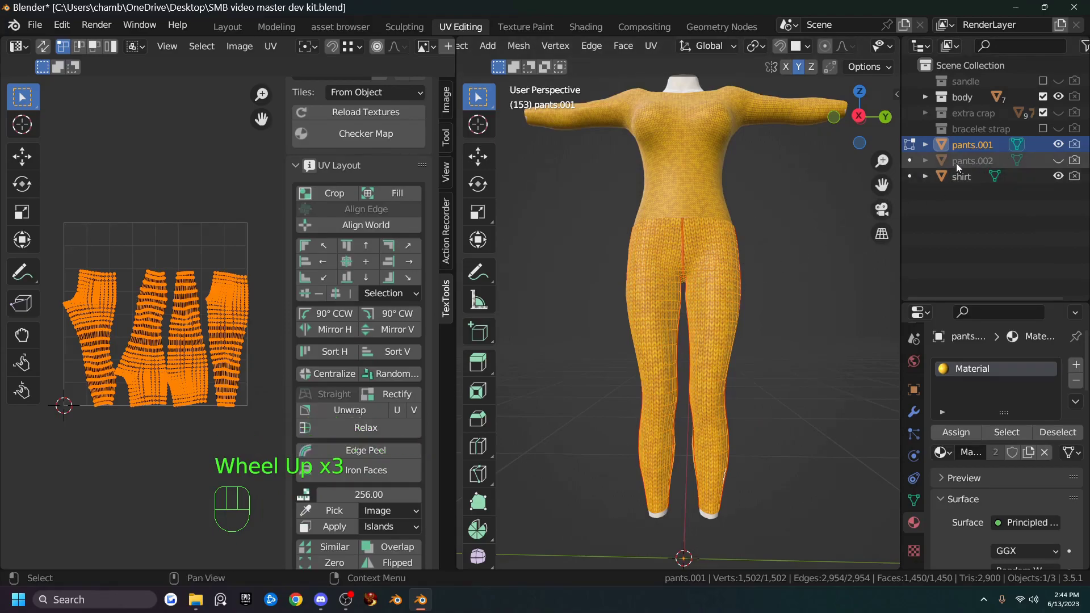
click(1058, 161)
click(1058, 161)
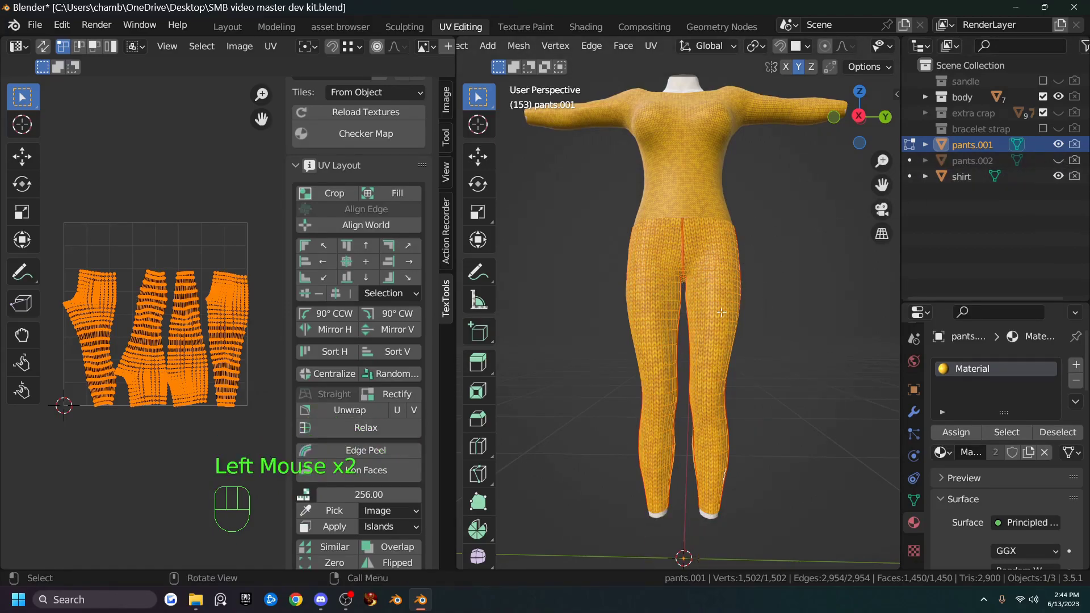
Try to straighten all of the pants' UV islands with Rectify and inspect the faces along the stepped crotch edge.
middle_drag(741, 311, 704, 289)
scroll(699, 284, up, 3)
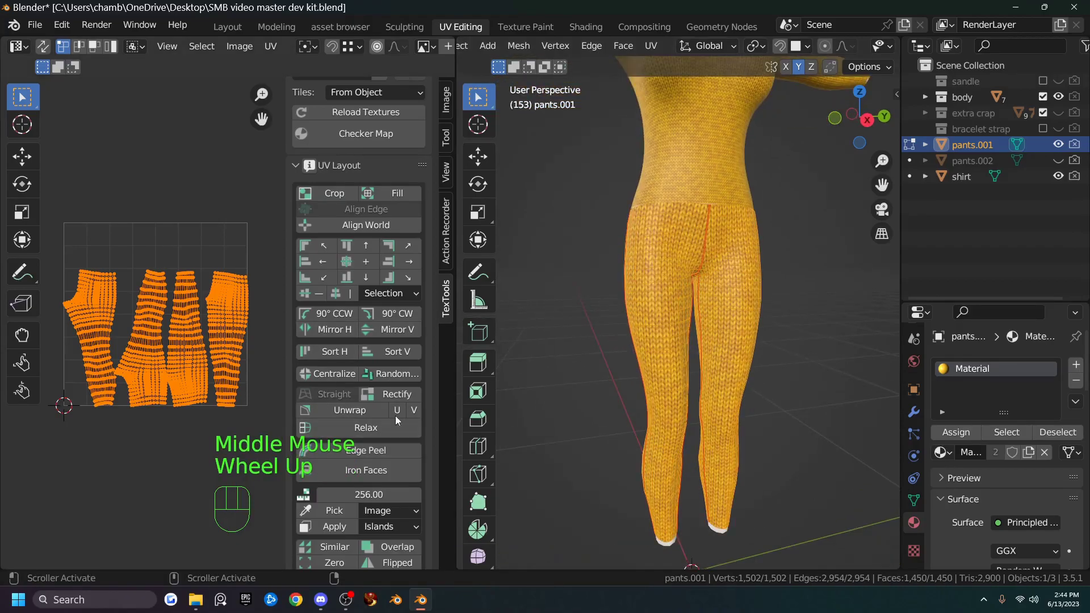
click(407, 393)
scroll(196, 364, up, 4)
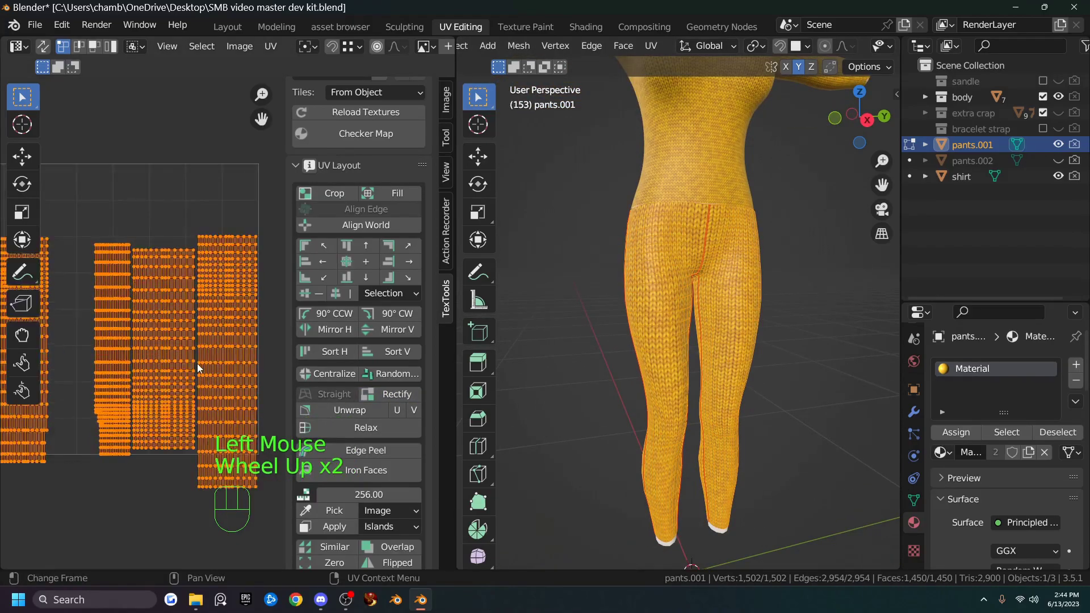
scroll(89, 402, up, 3)
scroll(92, 404, down, 2)
middle_drag(92, 404, 228, 357)
scroll(213, 241, up, 4)
middle_drag(212, 242, 201, 322)
scroll(195, 325, up, 2)
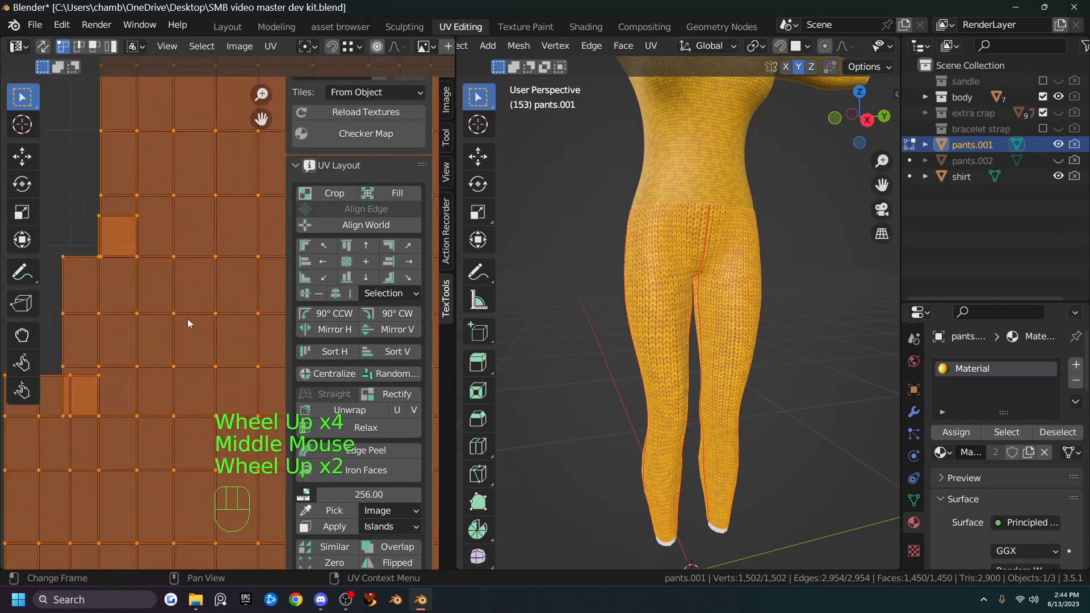
click(110, 237)
scroll(122, 280, up, 2)
middle_drag(120, 277, 139, 214)
scroll(176, 292, down, 2)
scroll(187, 318, down, 3)
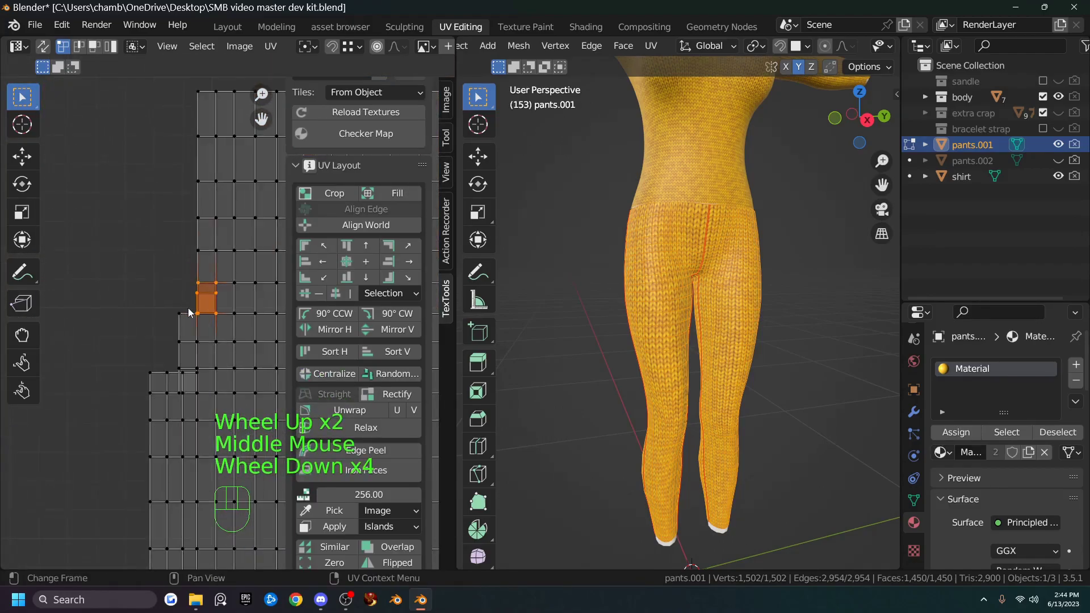
Undo the selection change and the Rectify operation on the pants' UV islands.
key(ctrl+z)
key(ctrl+z)
scroll(196, 338, down, 2)
shift+middle_drag(185, 343, 122, 333)
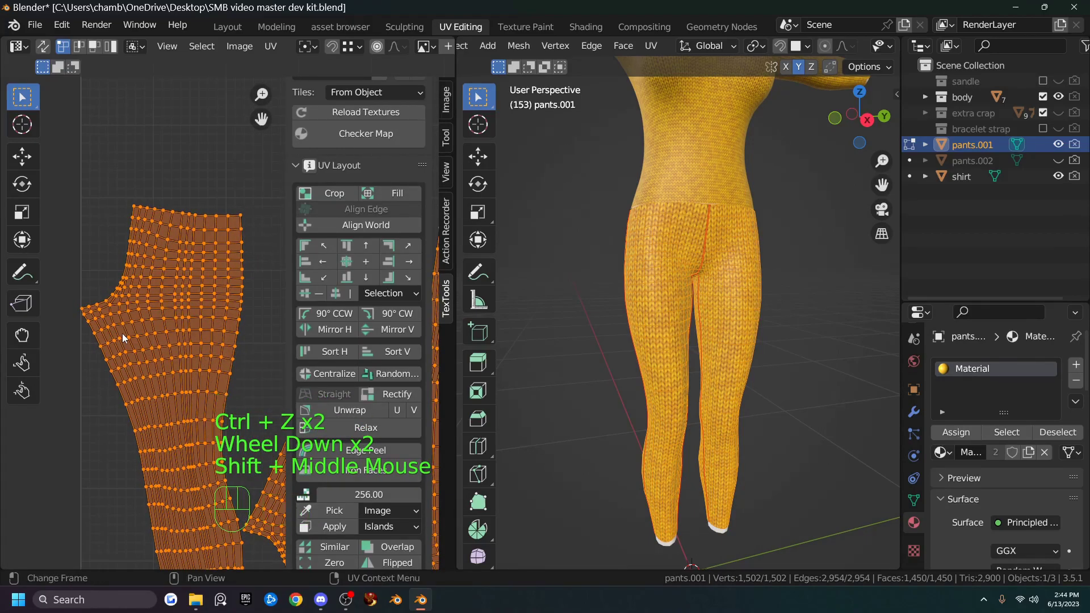
key(ctrl+space)
scroll(561, 336, down, 2)
middle_drag(560, 336, 465, 327)
key(ctrl+space)
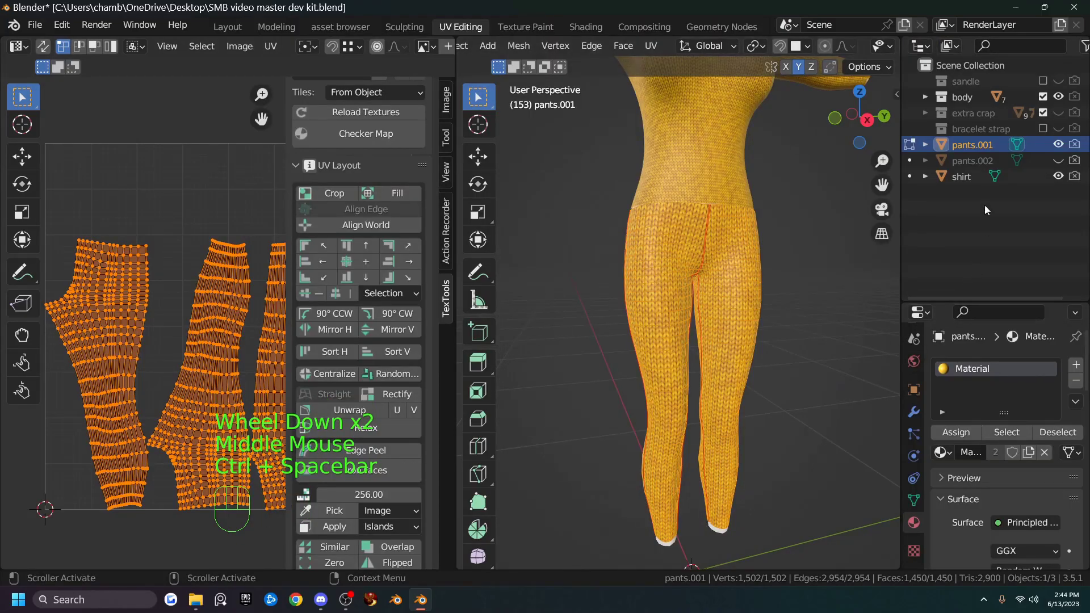
key(ctrl+space)
key(ctrl+space)
key(ctrl+space)
key(ctrl+space)
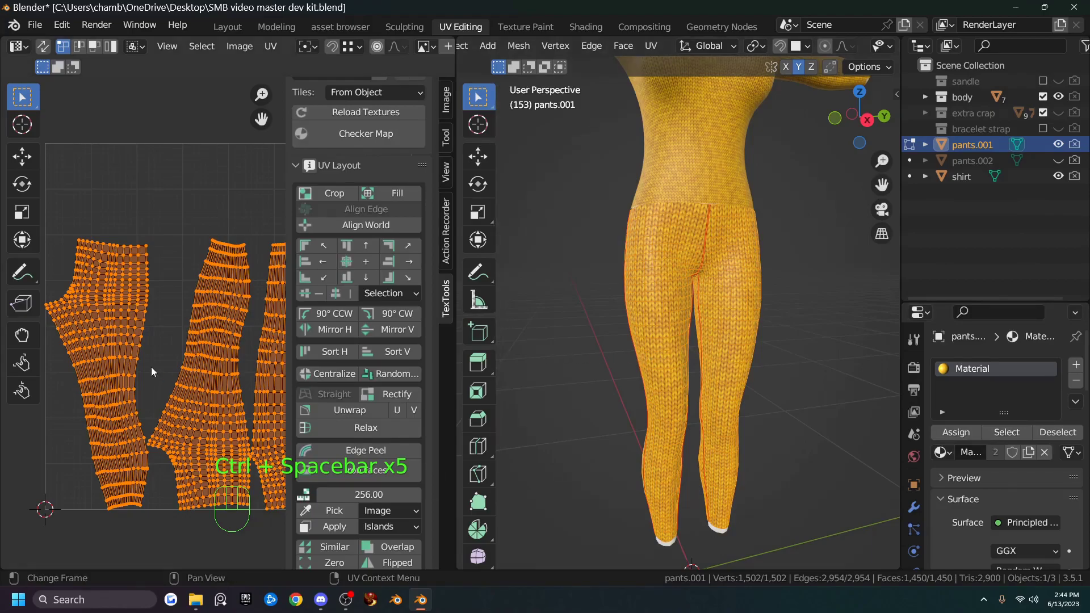
Maximize the UV editor and frame the four pants leg islands.
key(ctrl+space)
scroll(595, 387, up, 1)
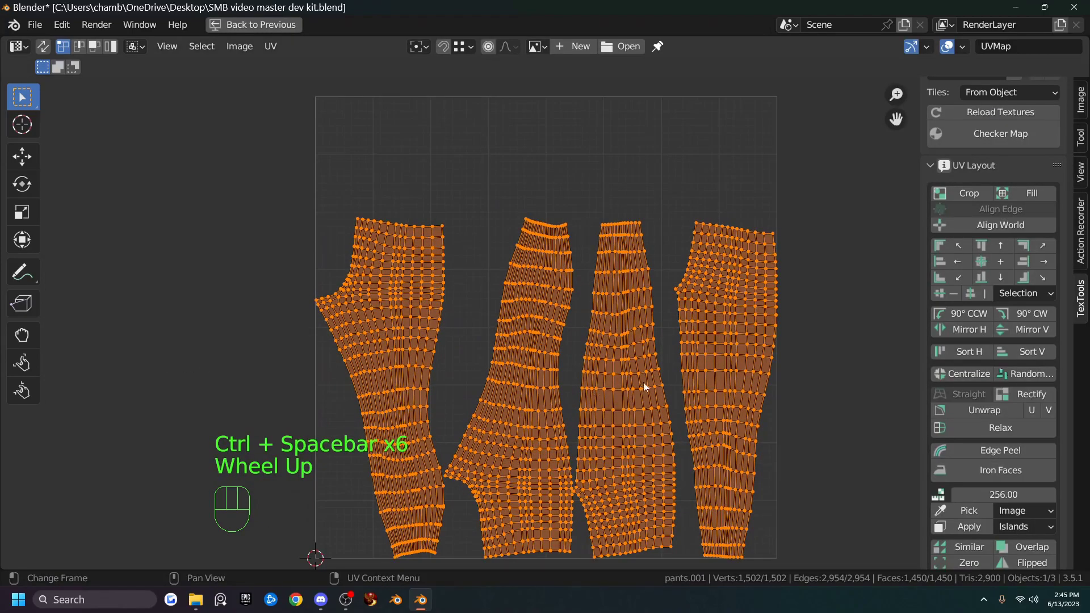
shift+middle_drag(642, 384, 469, 315)
scroll(469, 315, up, 2)
shift+middle_drag(562, 342, 532, 272)
scroll(539, 301, down, 1)
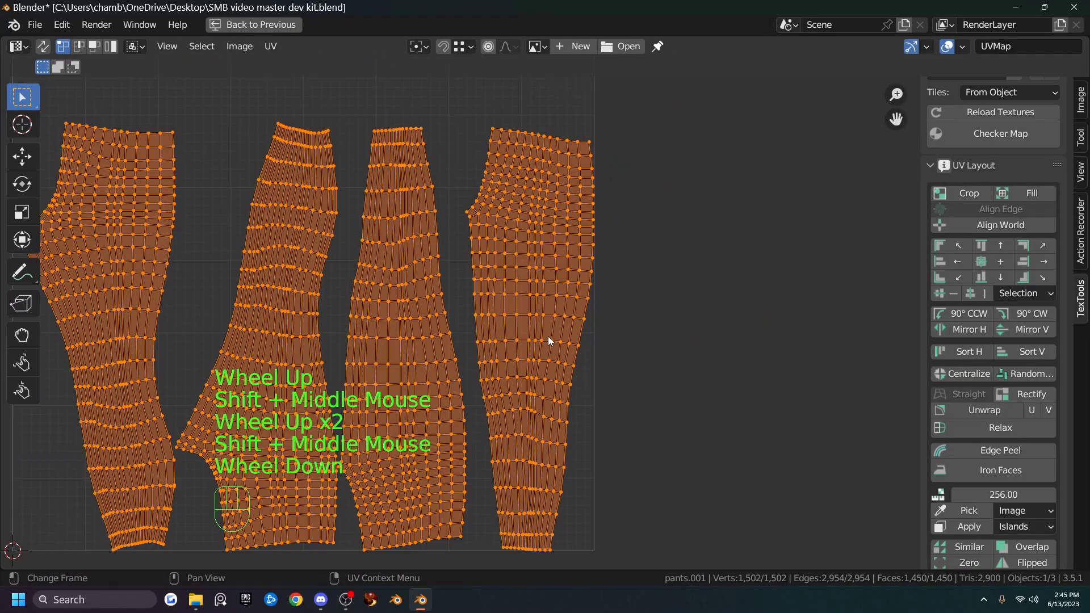
Flatten the outer edge loop of the rightmost leg island by scaling it to 0 along X, and move it outward about 0.06.
alt+click(579, 330)
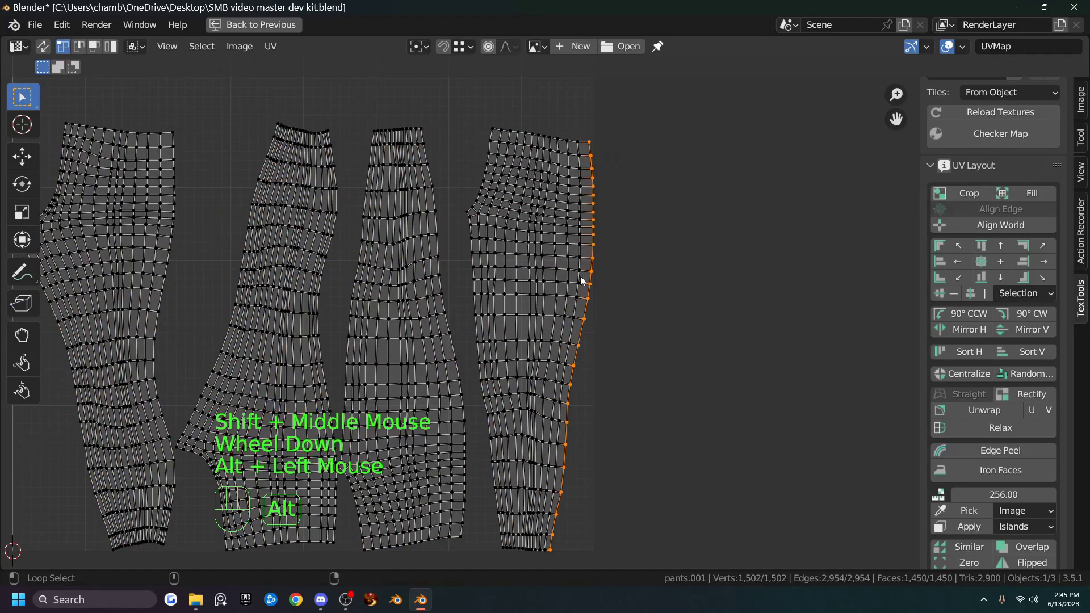
key(s)
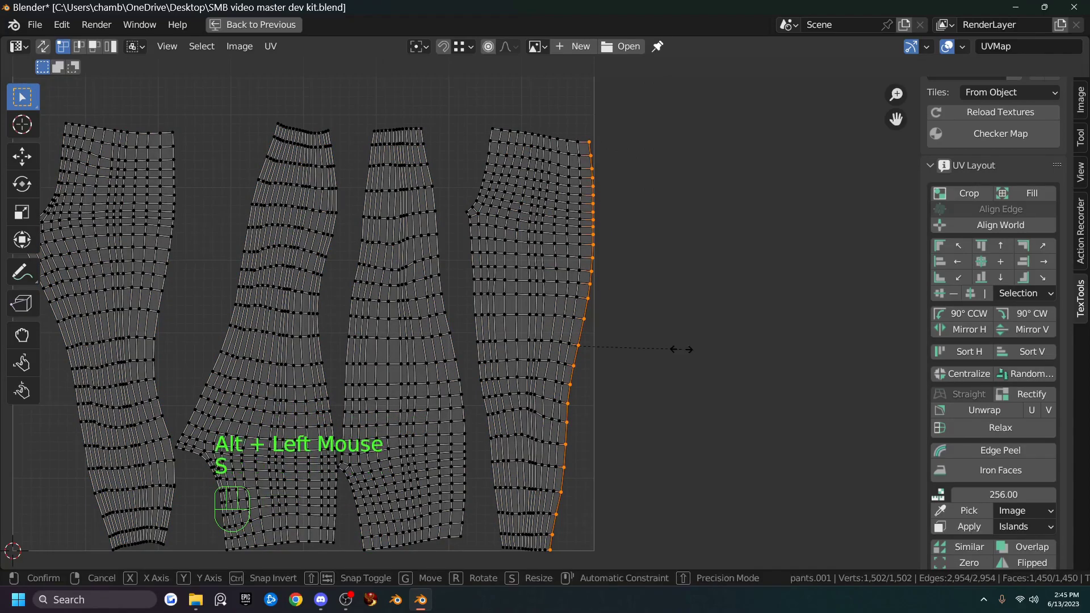
key(x)
key(0)
click(681, 349)
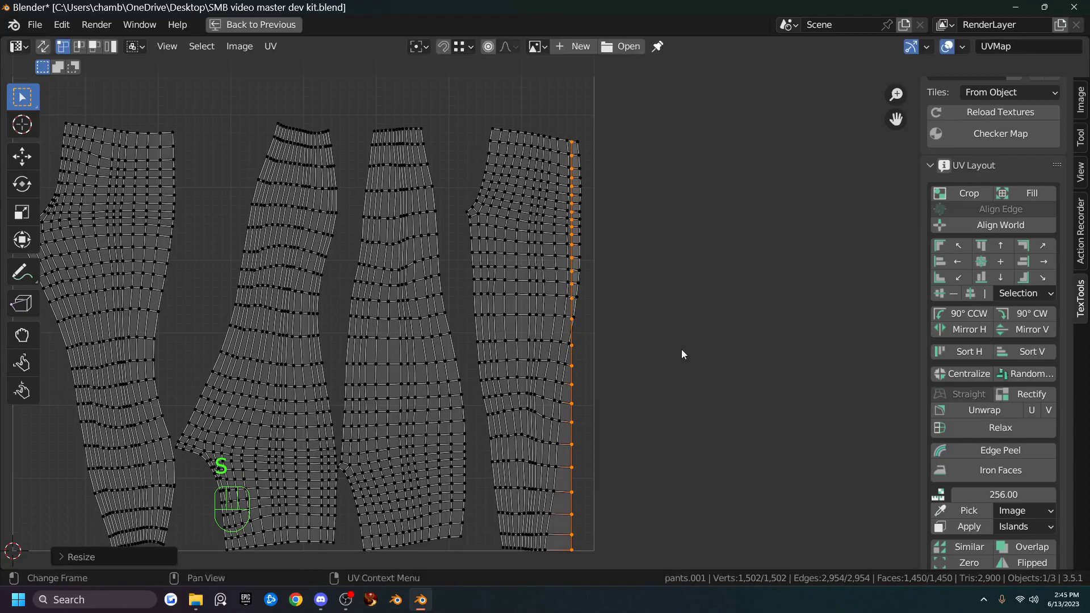
key(g)
key(x)
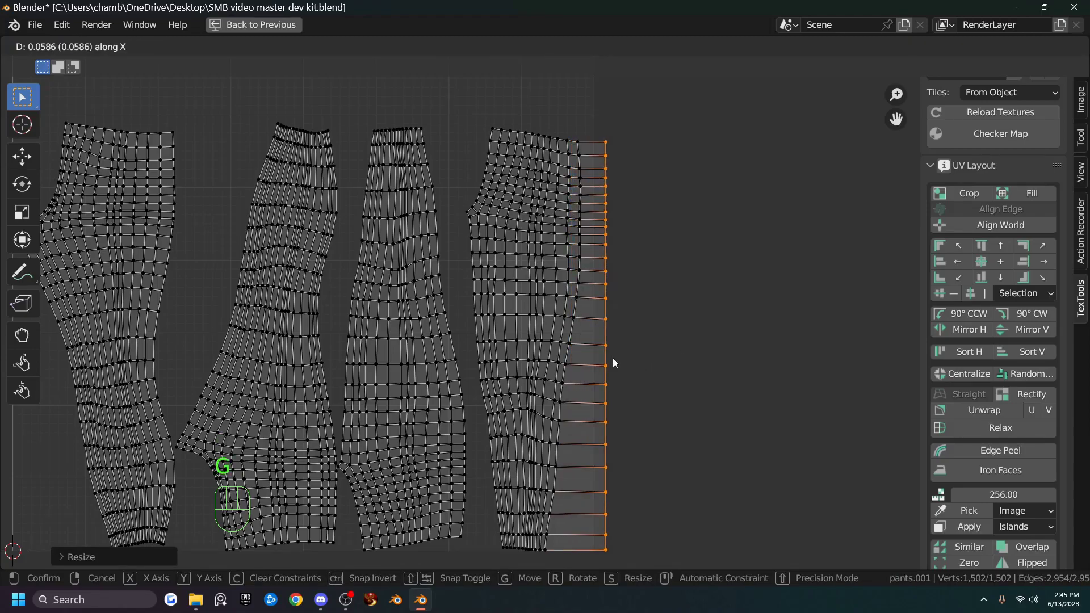
click(579, 340)
Select the second edge loop in from the rightmost leg island's outer edge and try flattening it by scaling to 0 along X.
alt+click(569, 349)
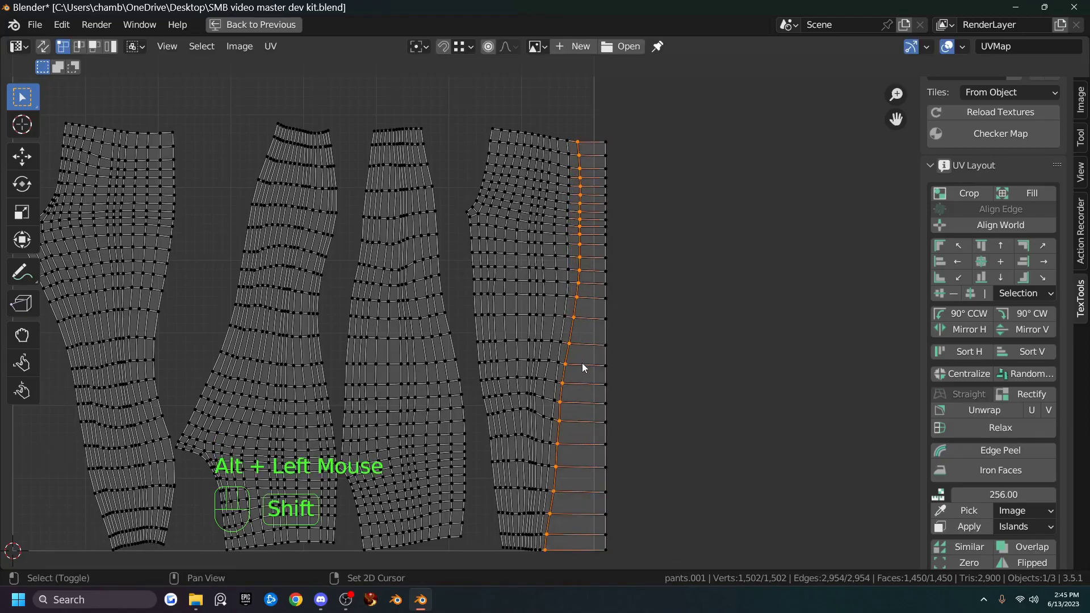
key(shift+r)
key(ctrl+z)
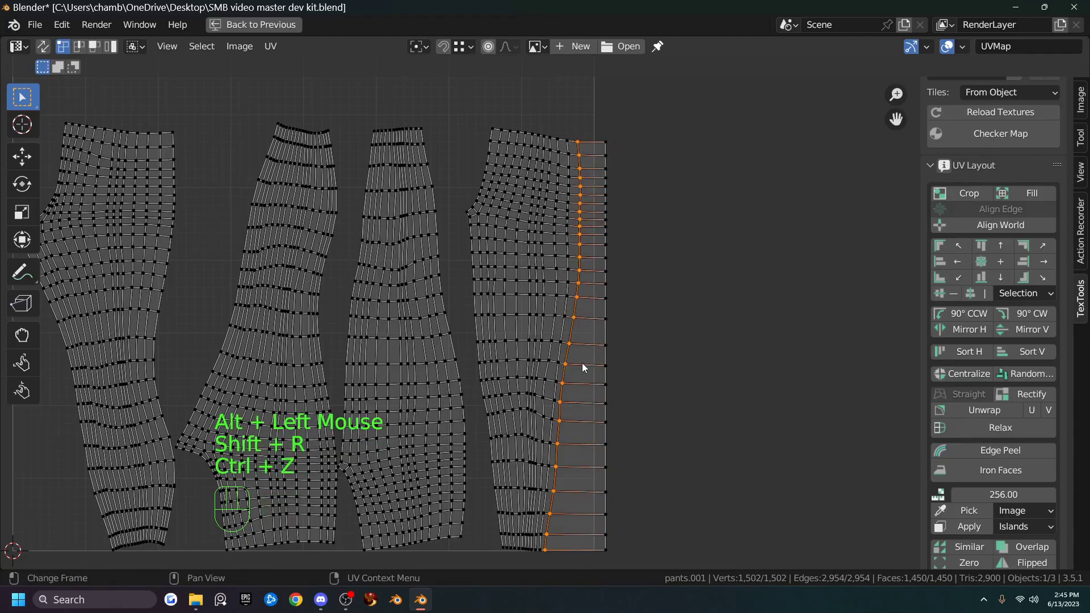
key(s)
key(x)
key(0)
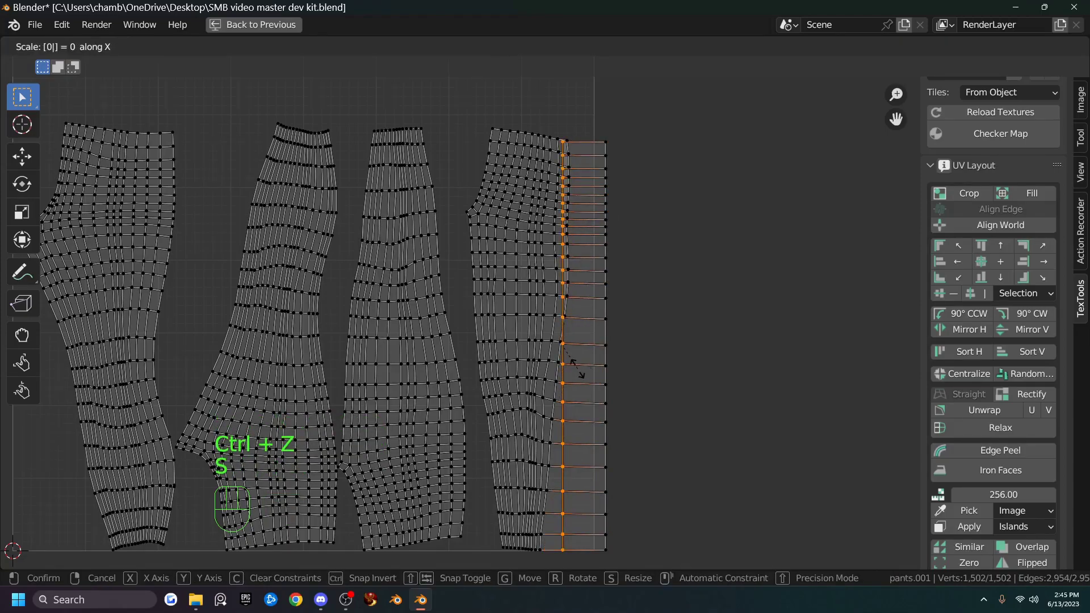
key(g)
key(Escape)
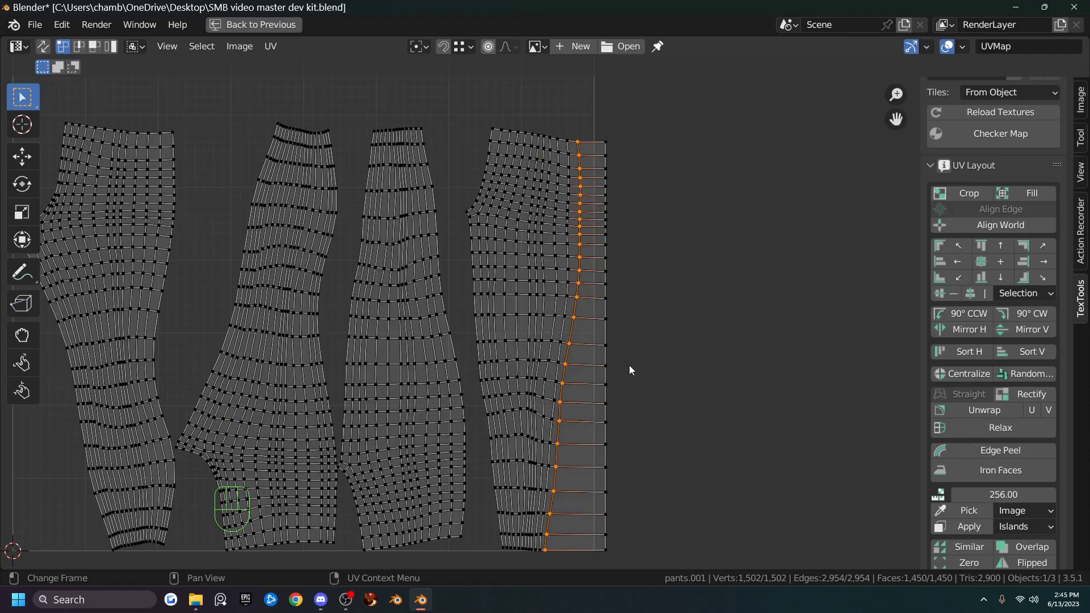
Flatten the selected edge loop by scaling it to 0 along X, and shift it along X to sit just inside the straight outer edge.
key(g)
key(x)
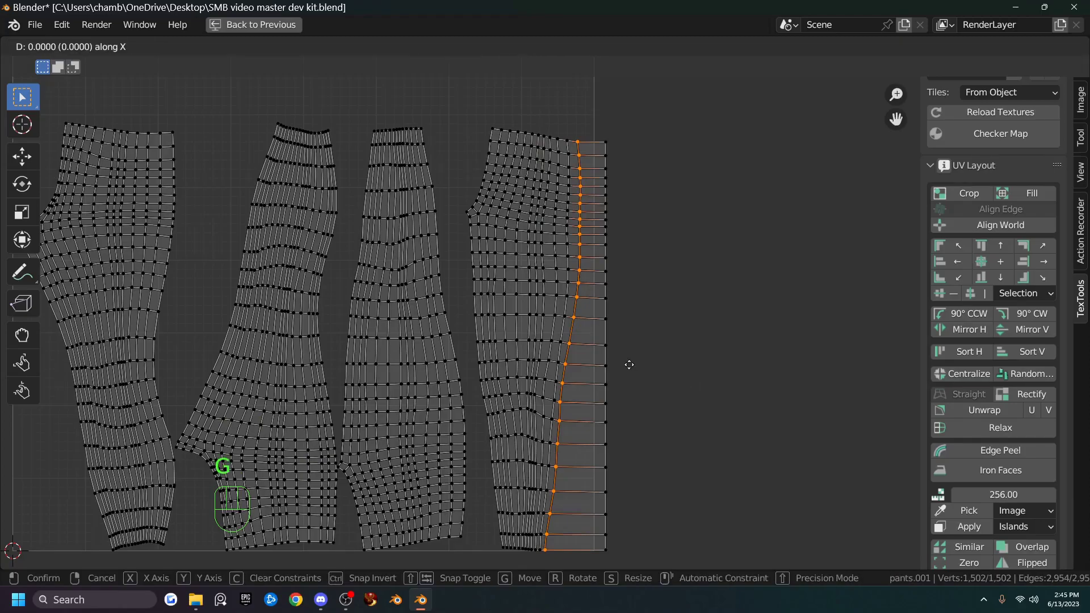
click(644, 366)
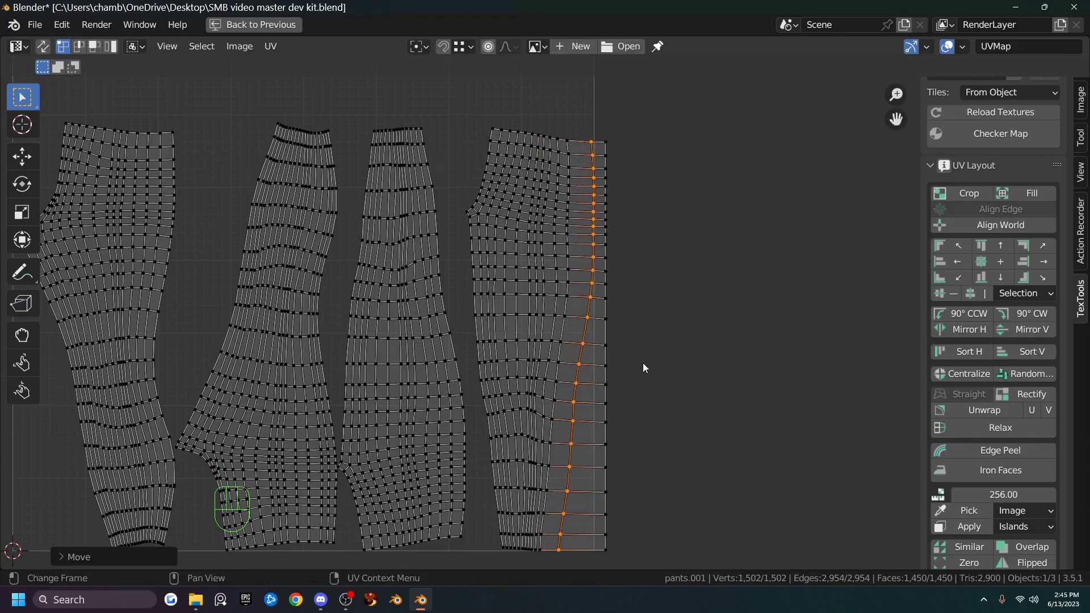
key(s)
key(x)
key(0)
click(668, 376)
key(g)
key(x)
click(658, 378)
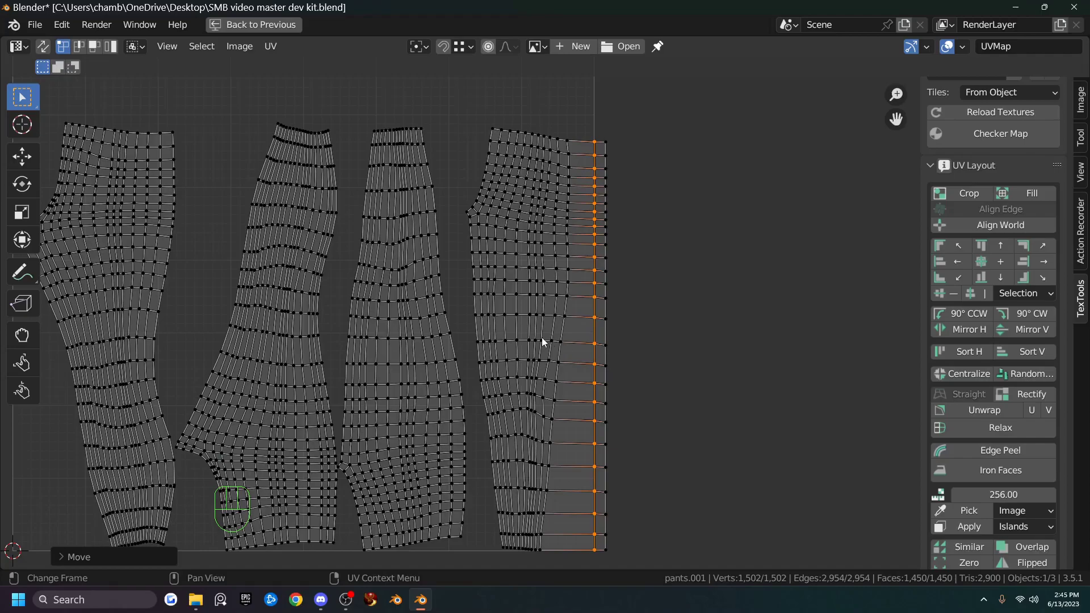
Flatten the rightmost leg island's inner-leg edge loop by scaling it to 0 along X, and shift it along X to line up with the crotch point.
scroll(541, 341, up, 4)
scroll(540, 343, down, 4)
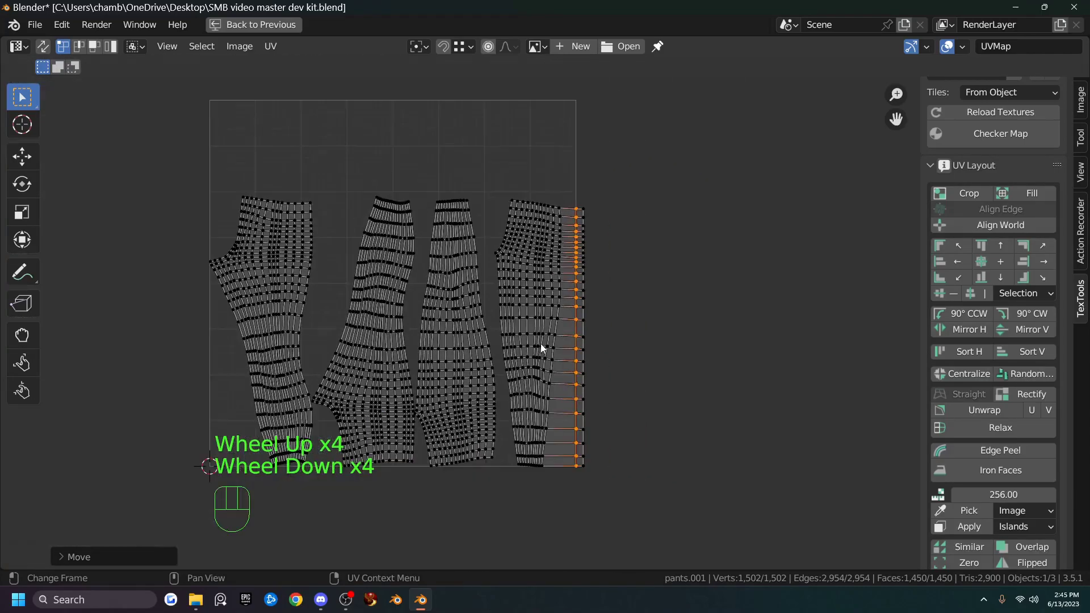
scroll(540, 343, up, 1)
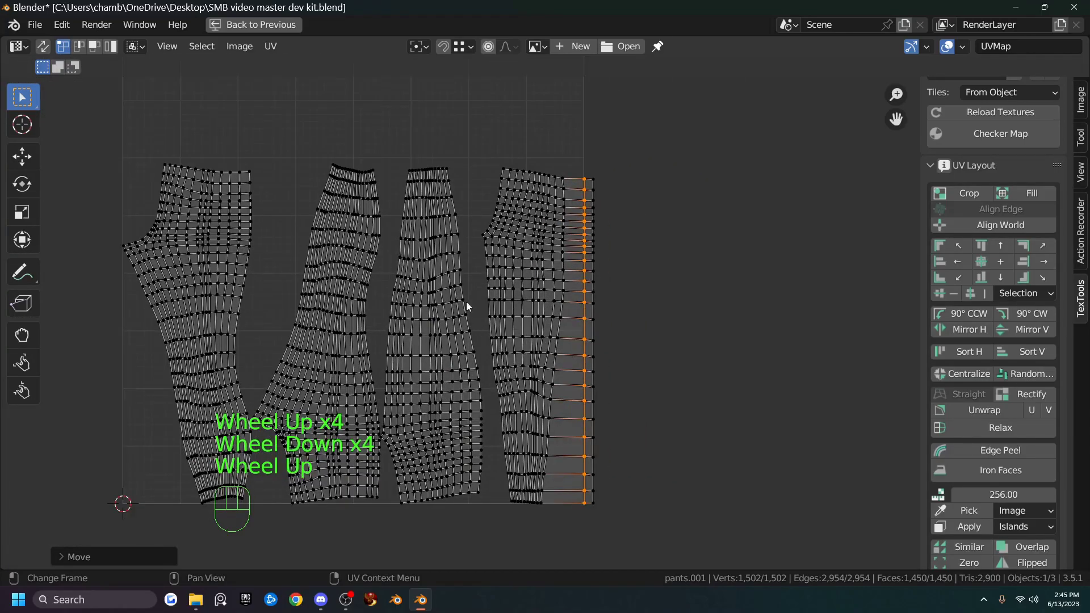
scroll(584, 377, up, 2)
scroll(514, 342, down, 1)
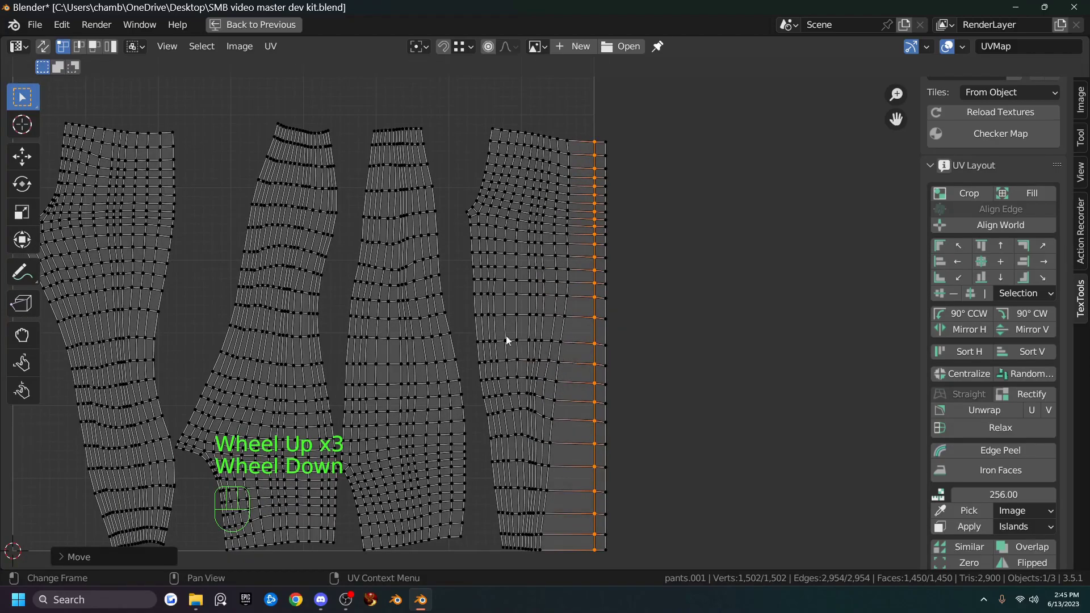
alt+click(475, 325)
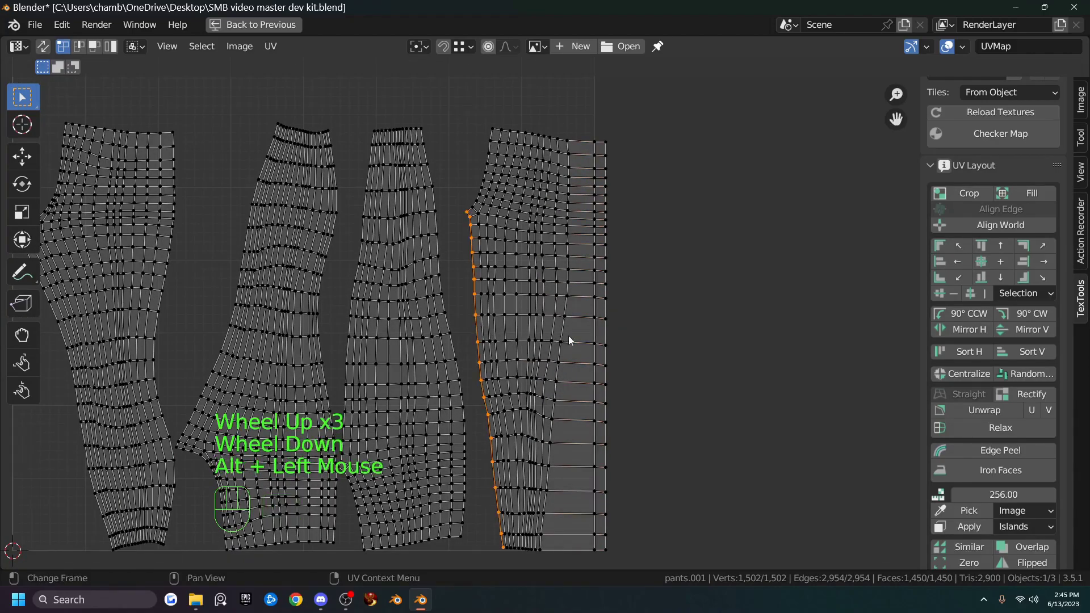
key(s)
key(x)
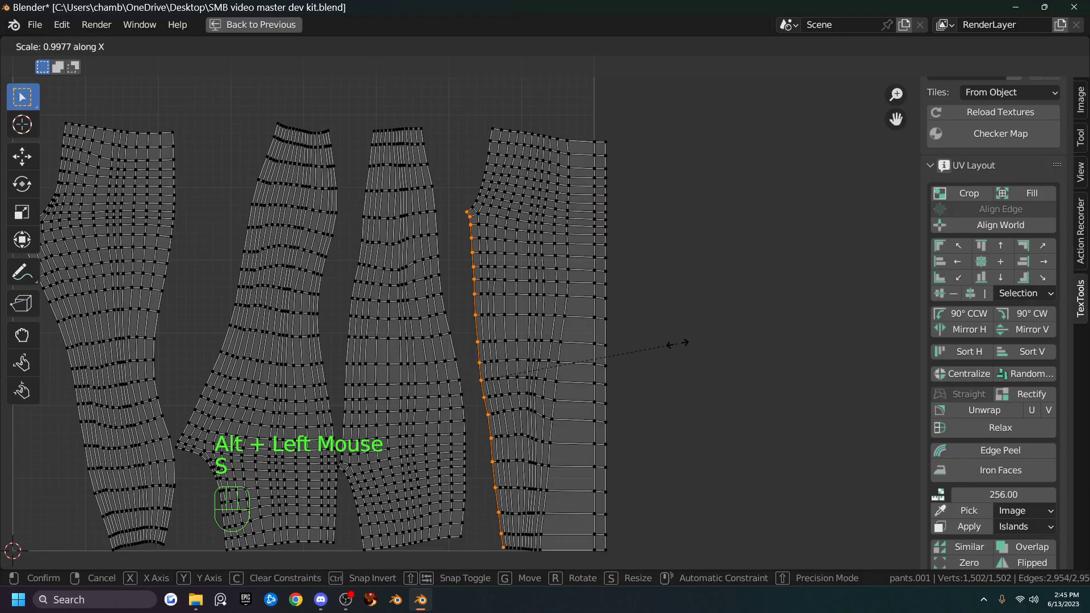
key(0)
key(Return)
key(g)
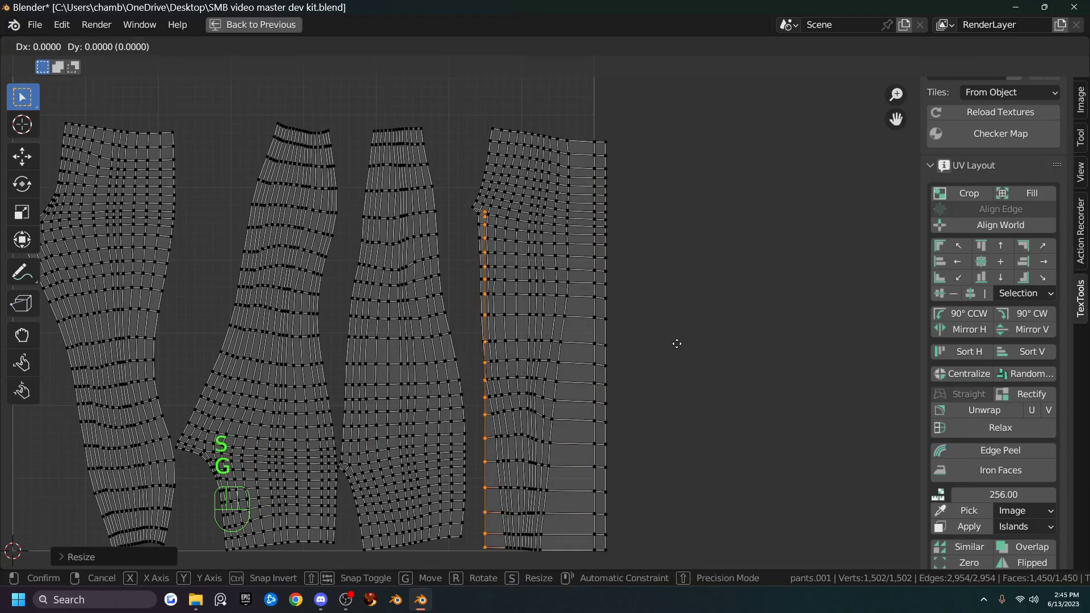
key(x)
click(659, 347)
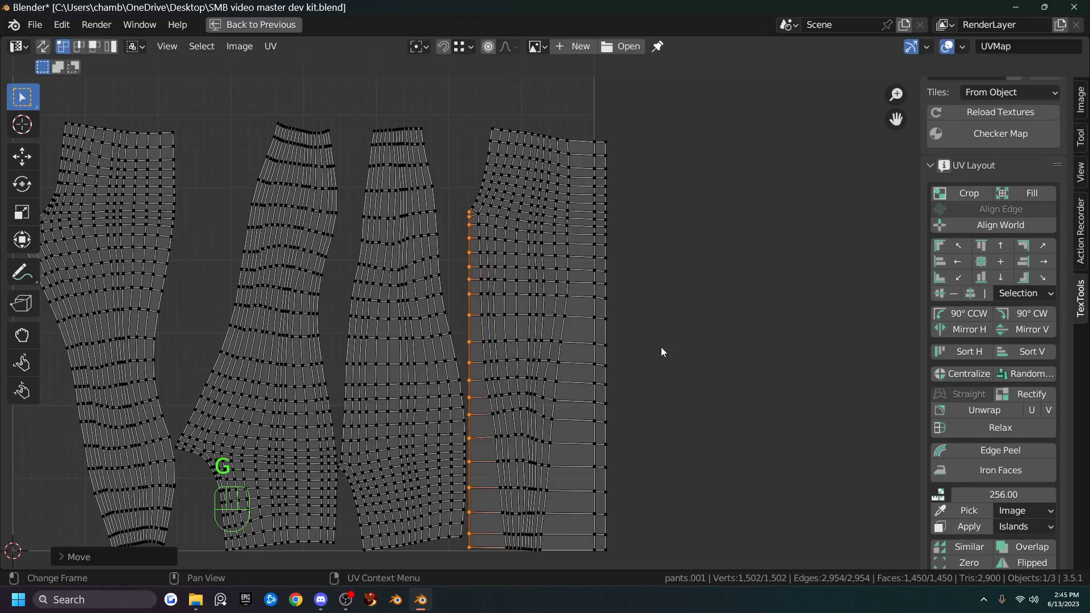
Restore the split UV and 3D view layout and view the pants from the side.
key(ctrl+space)
scroll(619, 321, up, 3)
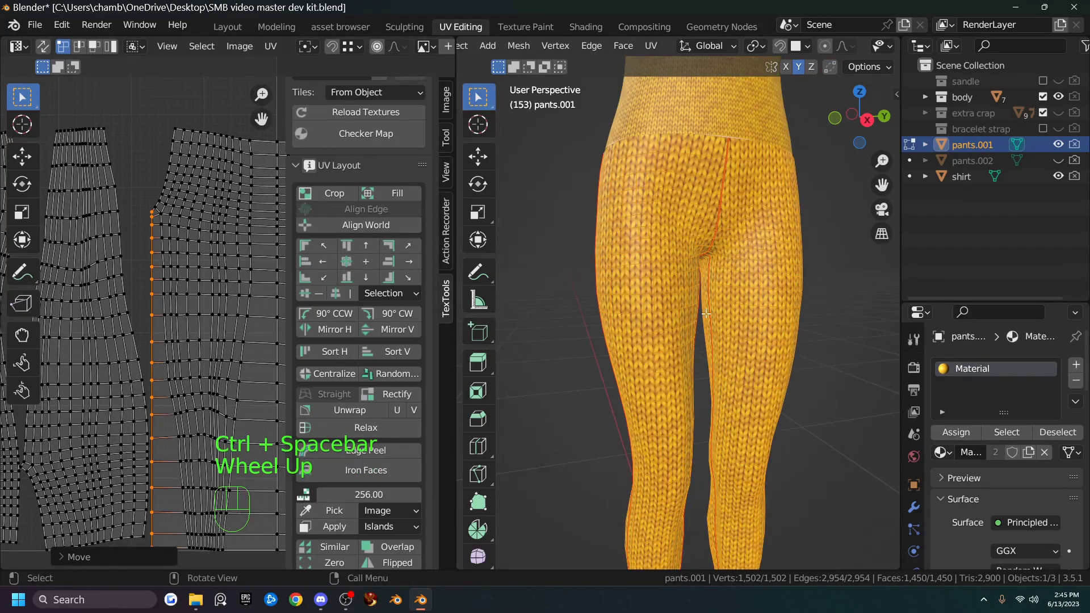
scroll(619, 321, down, 2)
middle_drag(619, 321, 347, 319)
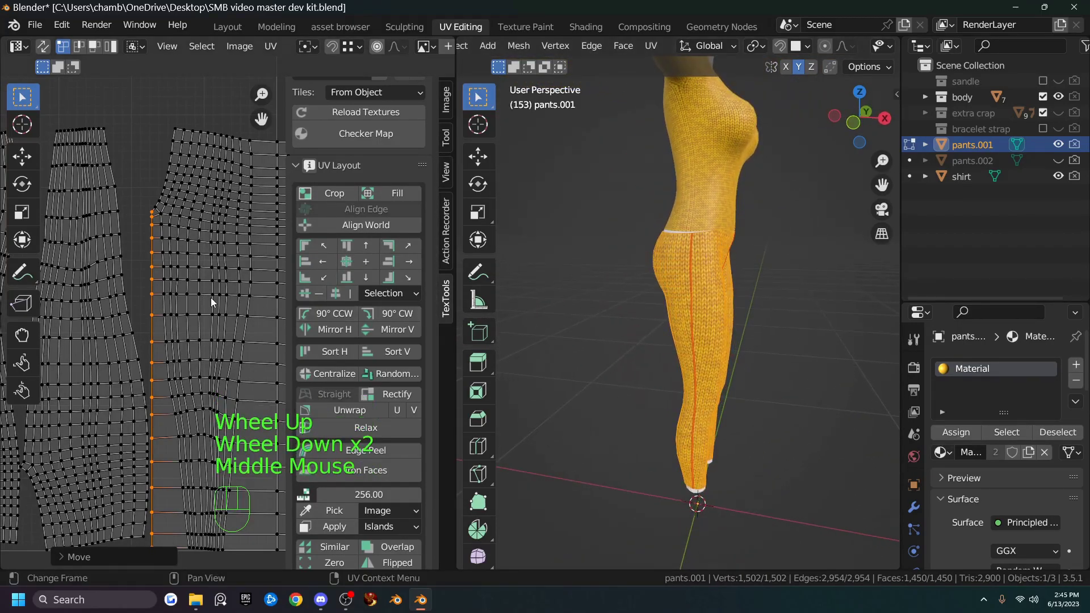
Test moves of the inner-leg UV loop without keeping them, and examine the knit texture along the inner legs and crotch.
key(g)
key(Escape)
middle_drag(624, 335, 575, 319)
key(g)
key(g)
key(Escape)
scroll(652, 318, down, 1)
scroll(652, 317, up, 4)
mouse_move(658, 318)
middle_down()
mouse_move(668, 324)
mouse_move(667, 298)
middle_up()
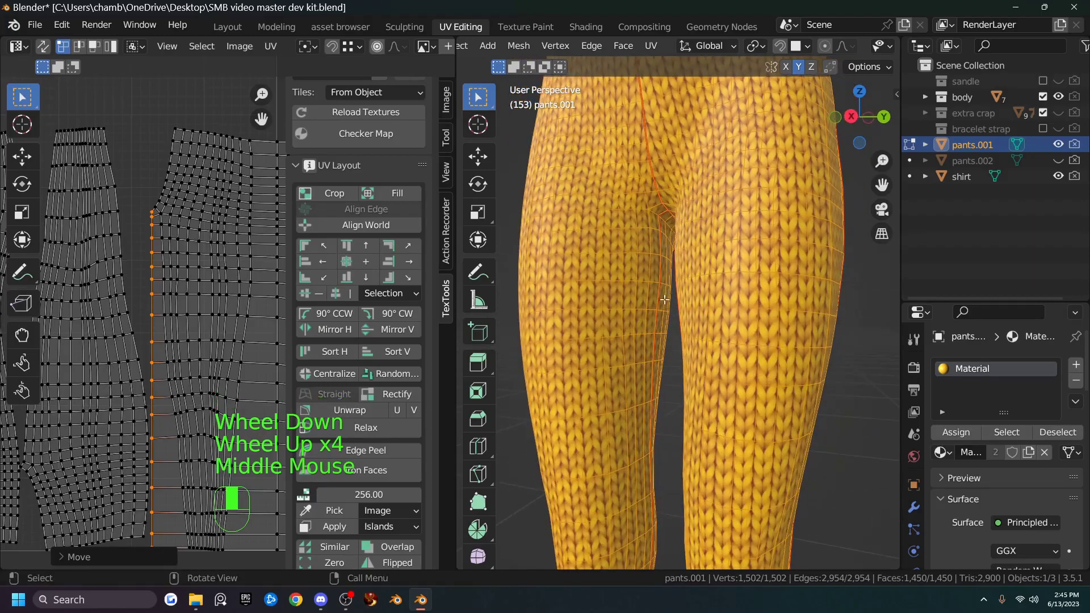
key(g)
key(Escape)
middle_drag(591, 326, 664, 324)
key(g)
right_click(253, 321)
scroll(783, 282, up, 2)
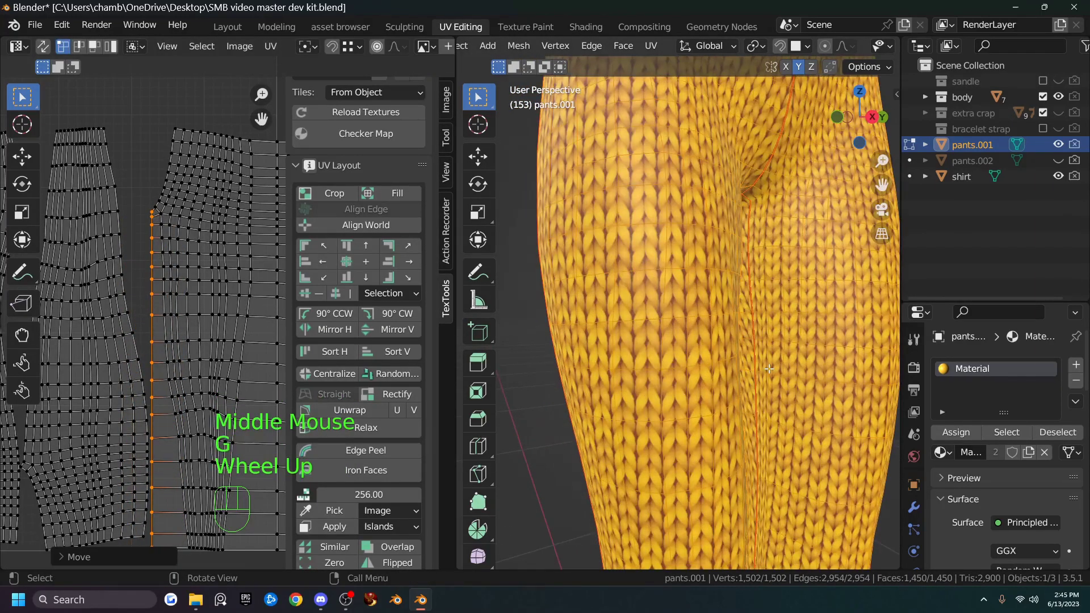
scroll(800, 308, down, 1)
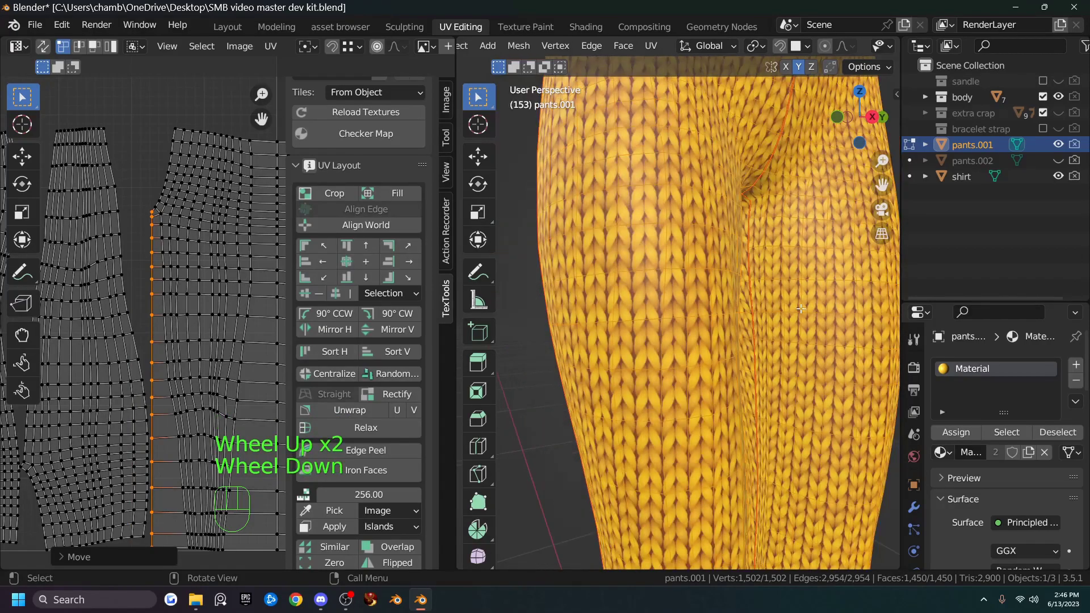
scroll(797, 304, down, 1)
shift+middle_drag(773, 269, 726, 305)
scroll(733, 314, up, 1)
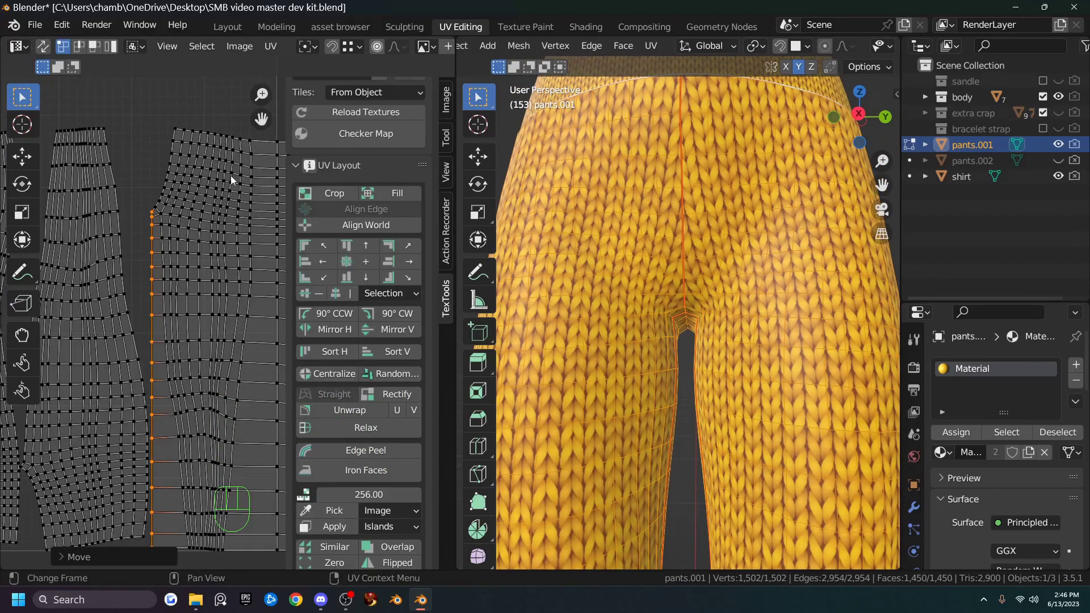
Flatten the waist edge loop of the rightmost leg island by scaling it to 0 along Y.
shift+middle_drag(251, 208, 142, 133)
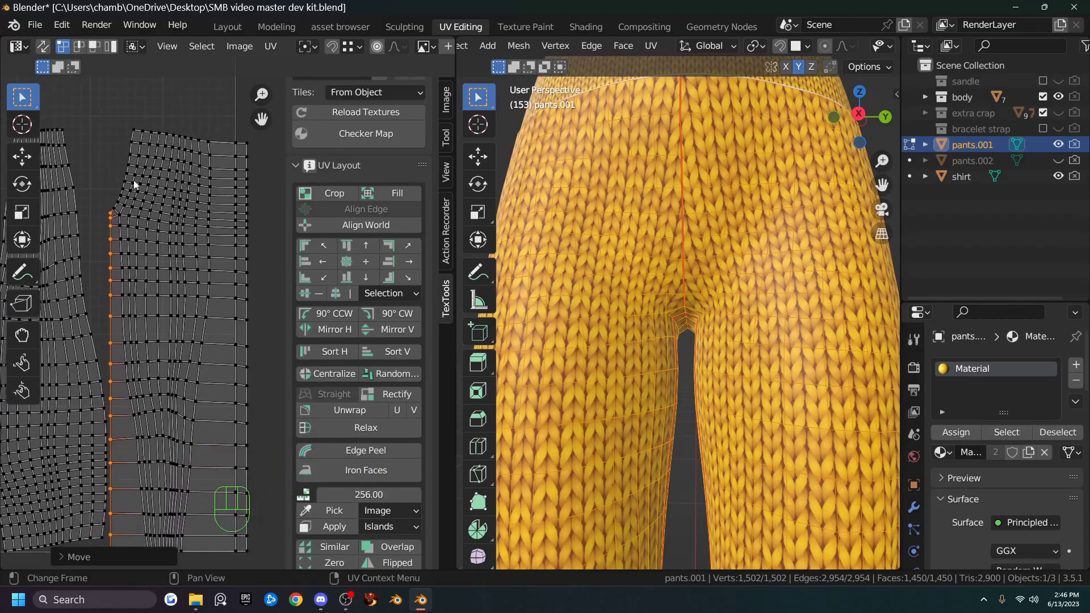
key(alt)
alt+click(208, 147)
alt+click(218, 146)
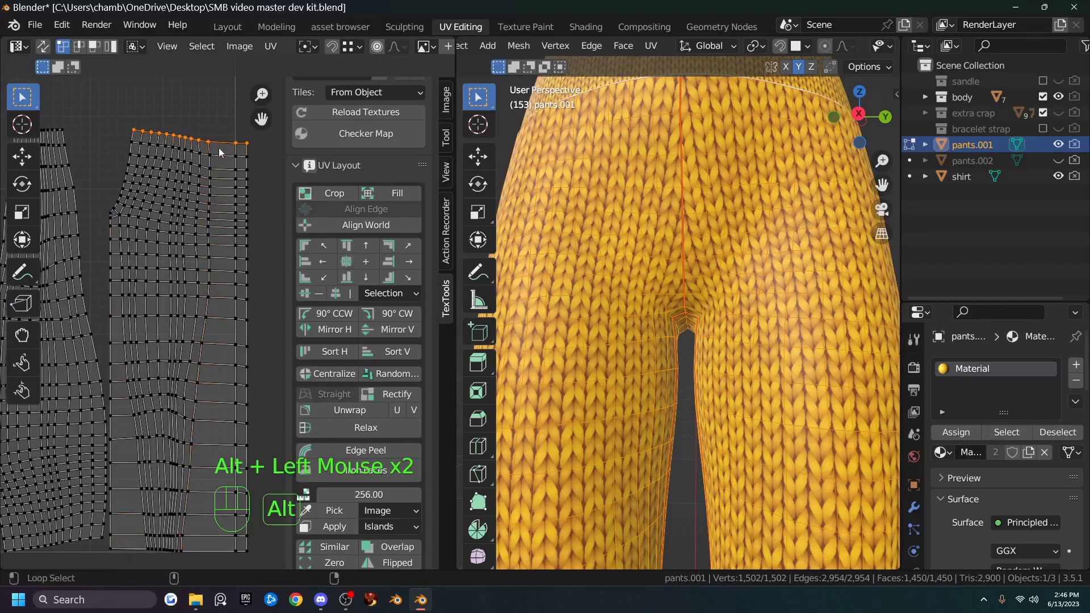
key(s)
key(y)
key(0)
key(Return)
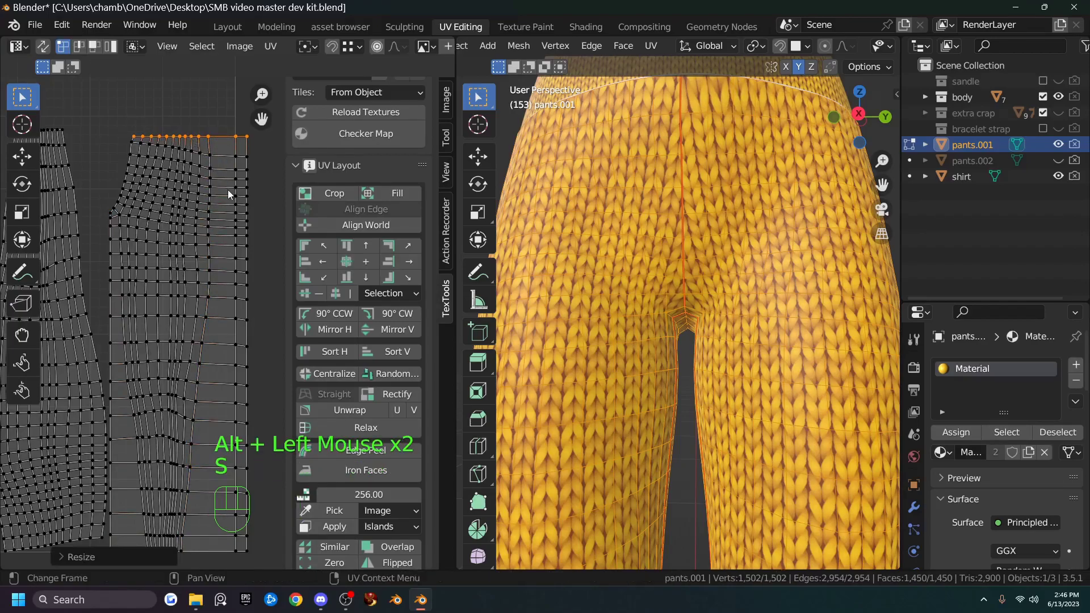
Repeat the flattening along Y on the next two horizontal edge loops below the waist edge.
alt+click(223, 161)
key(shift)
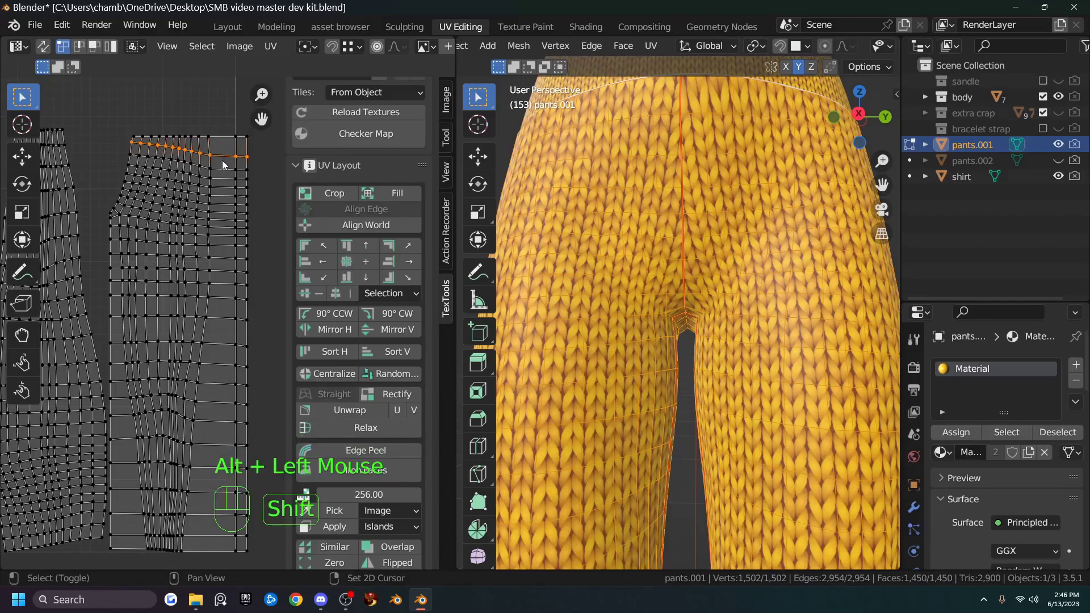
key(shift+r)
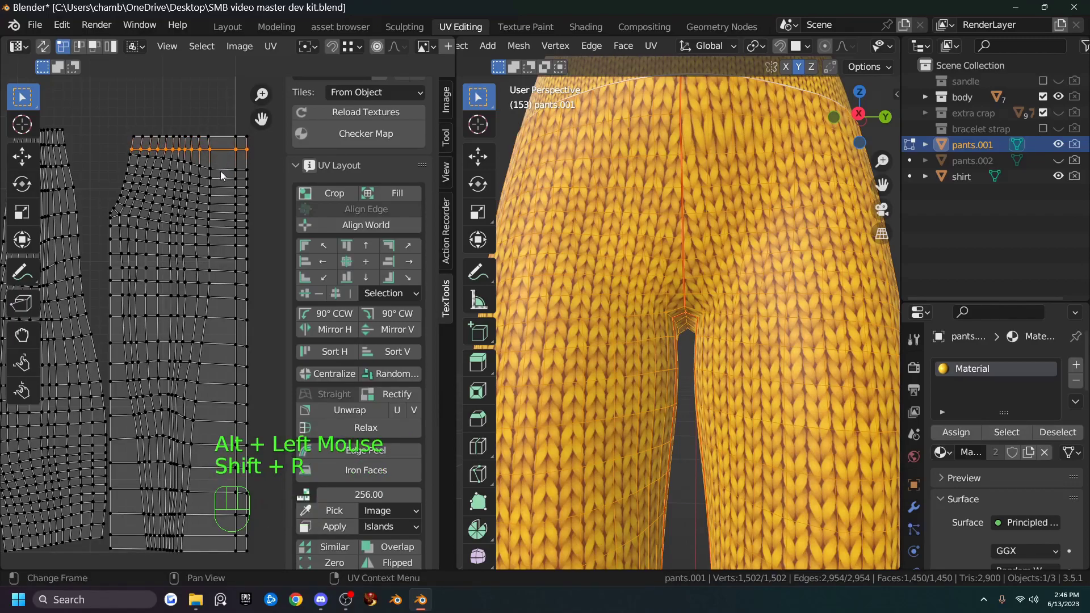
alt+click(220, 169)
key(shift+r)
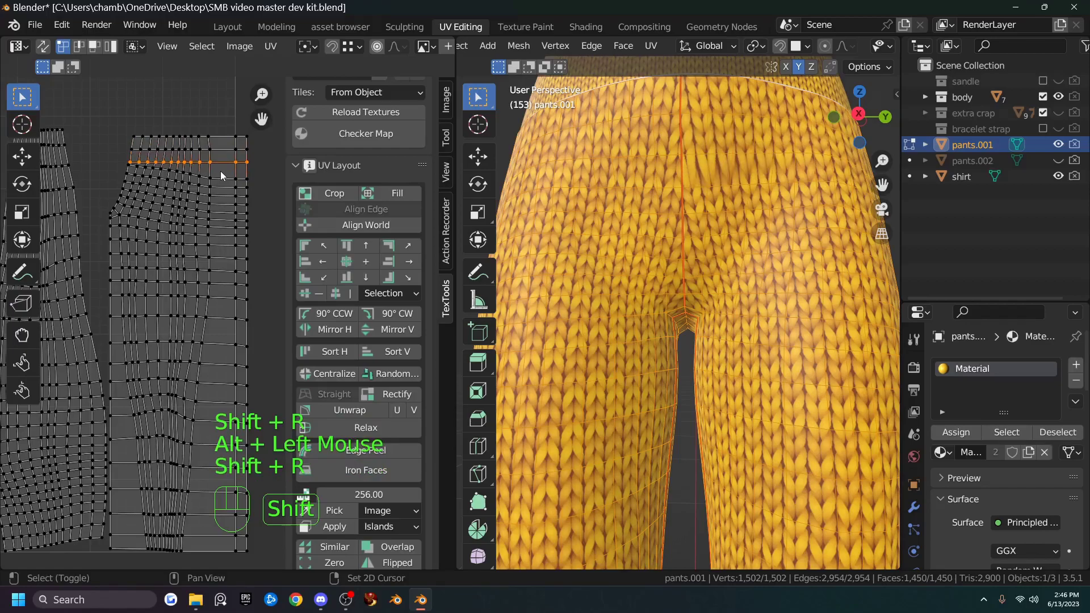
Examine the knit texture on the pants' front and crotch seam, and compare it with the shirt.
scroll(732, 210, down, 2)
middle_drag(732, 210, 659, 284)
scroll(626, 289, up, 1)
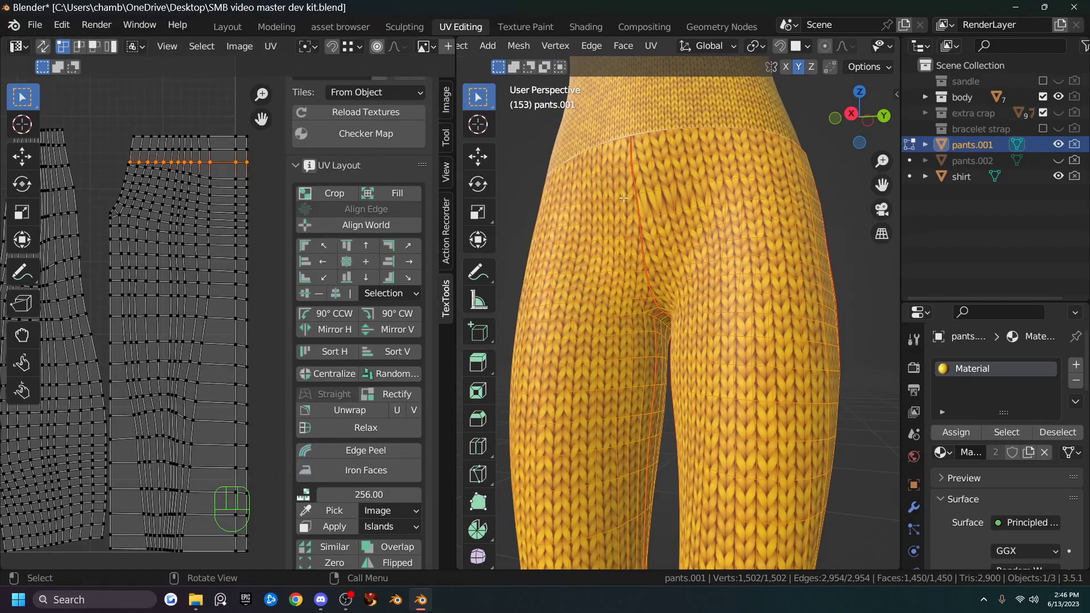
middle_drag(637, 276, 724, 276)
scroll(725, 276, up, 3)
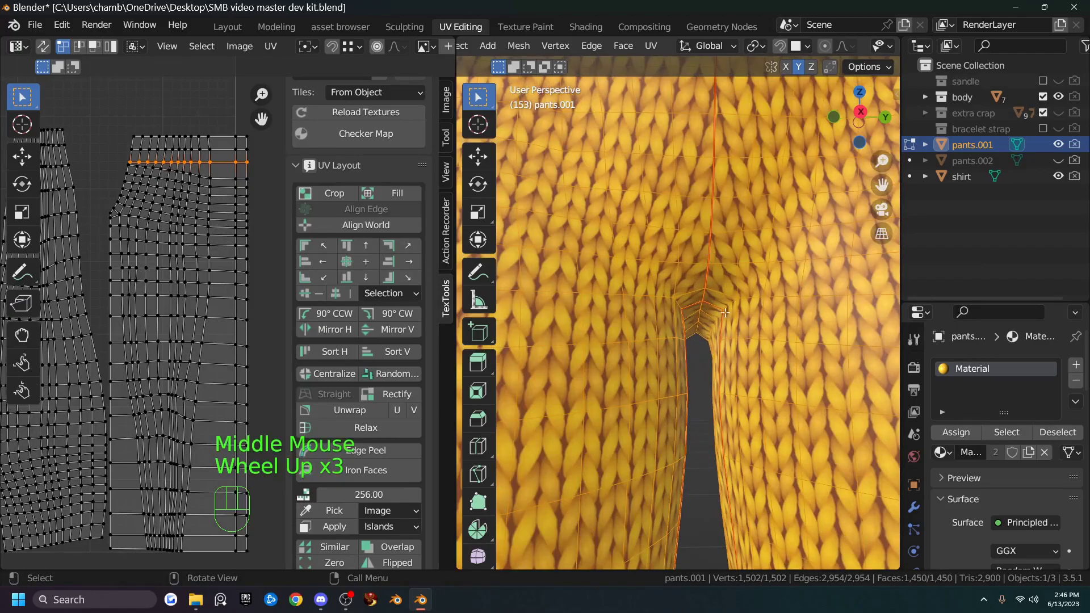
scroll(682, 261, up, 1)
scroll(682, 261, down, 3)
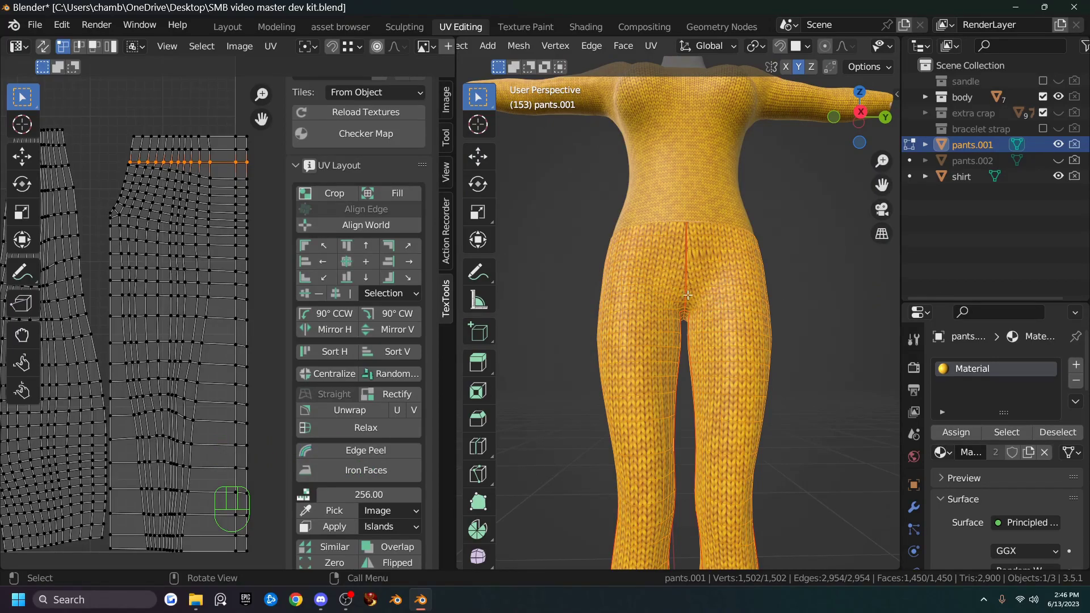
middle_drag(715, 150, 723, 225)
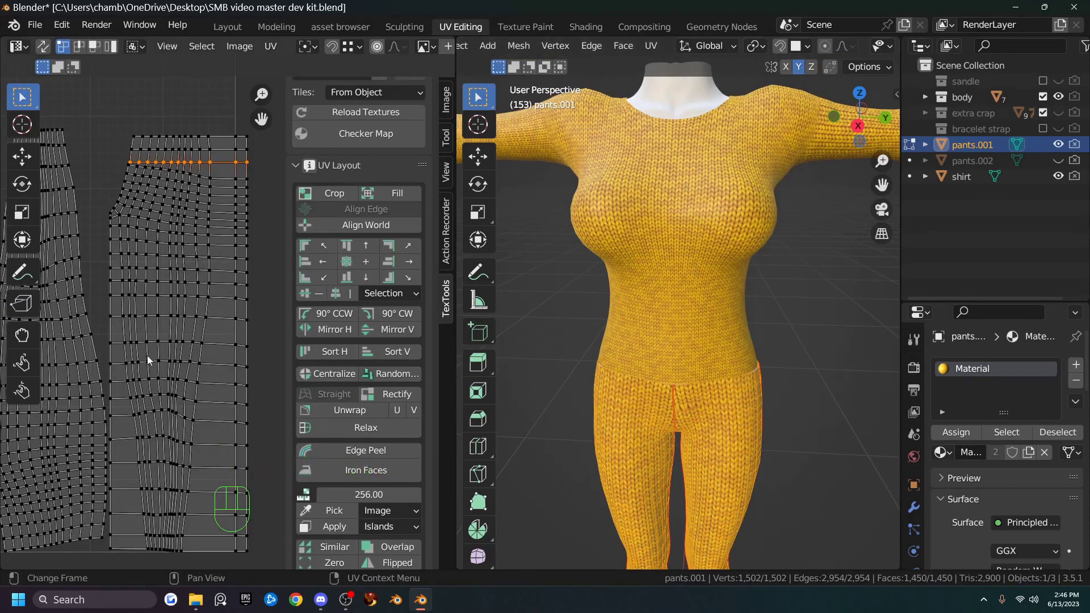
key(F7)
middle_drag(679, 134, 684, 206)
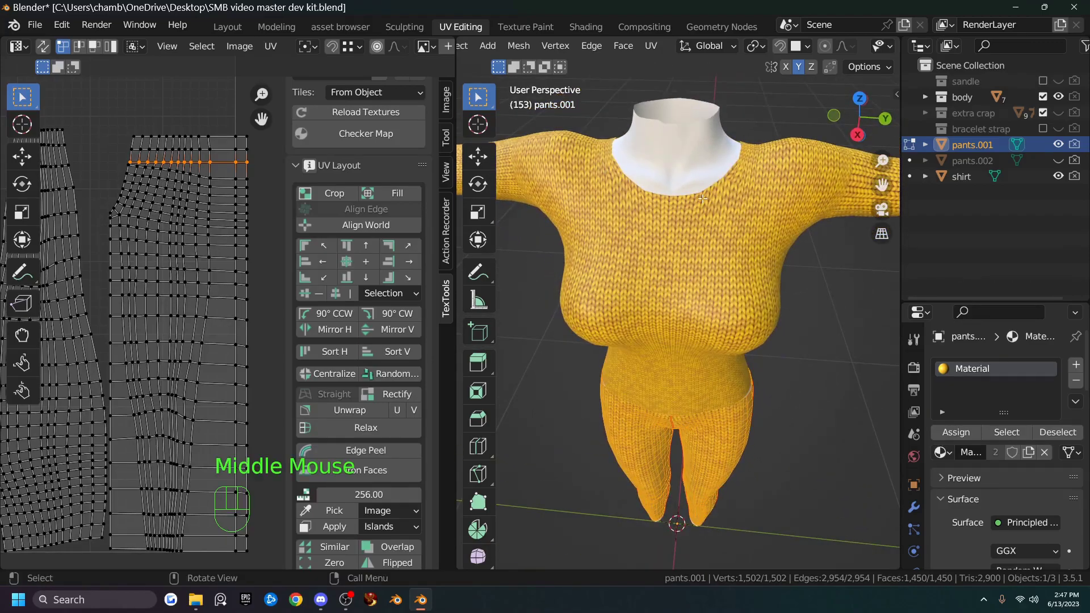
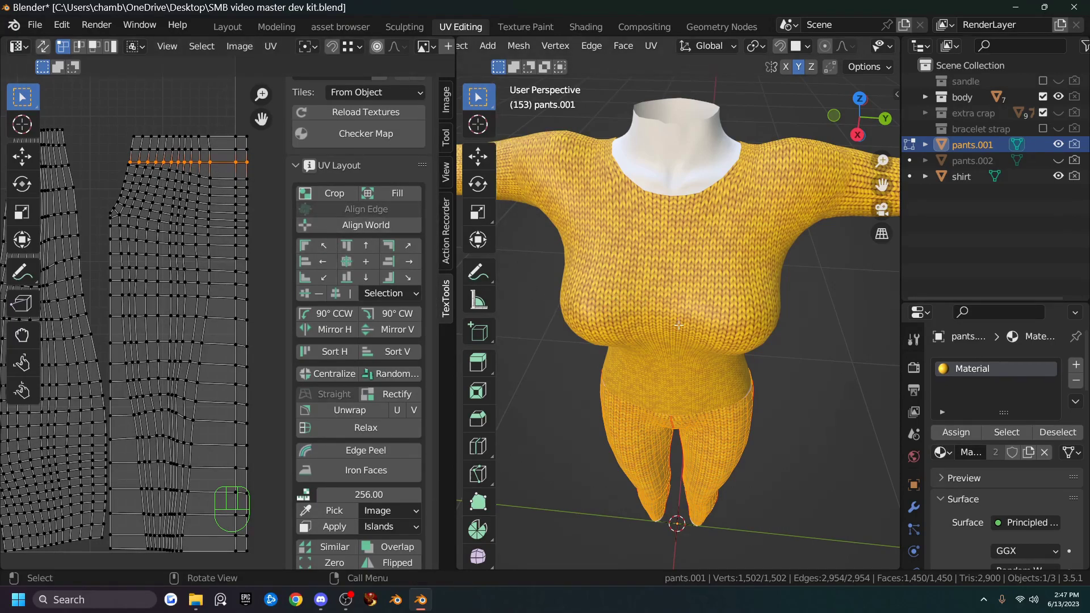
Switch from the pants to the shirt in Edit Mode and bring all of its UV islands into view.
key(Tab)
click(709, 286)
key(Tab)
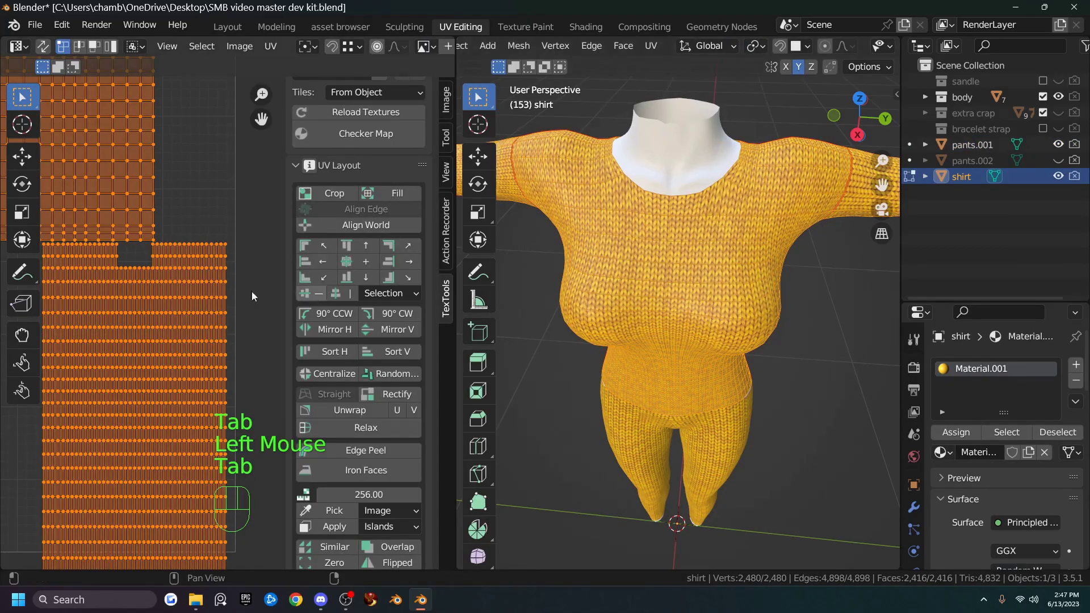
scroll(199, 275, down, 3)
key(F7)
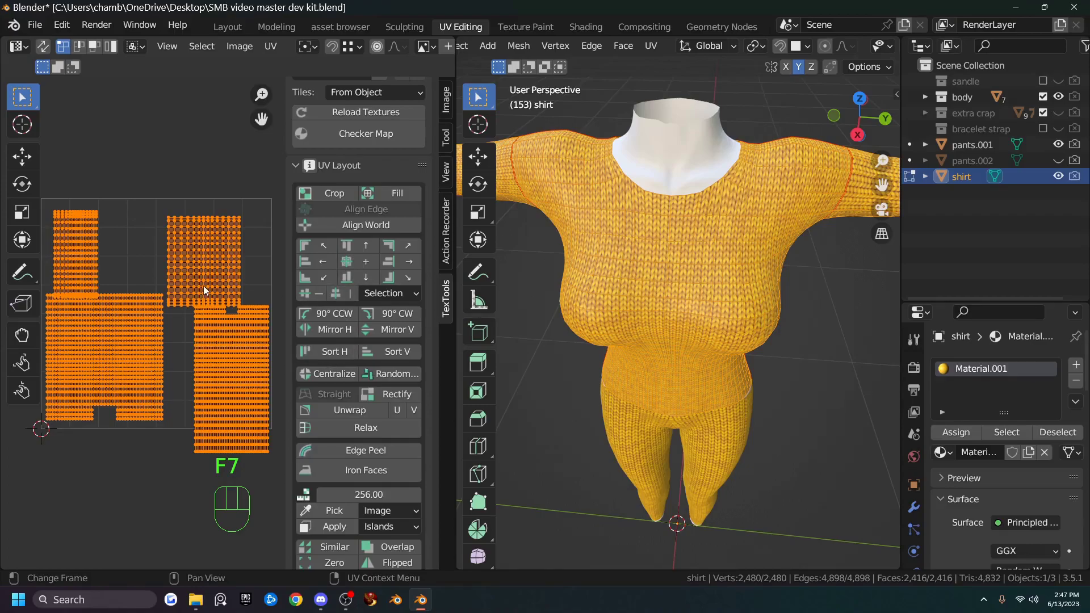
Hide the UV editor's sidebar and frame the shirt's rectified UV islands in the enlarged area.
key(n)
middle_drag(238, 338, 335, 291)
scroll(321, 351, up, 1)
scroll(321, 350, down, 1)
scroll(321, 351, up, 2)
scroll(321, 349, down, 1)
click(379, 47)
click(379, 47)
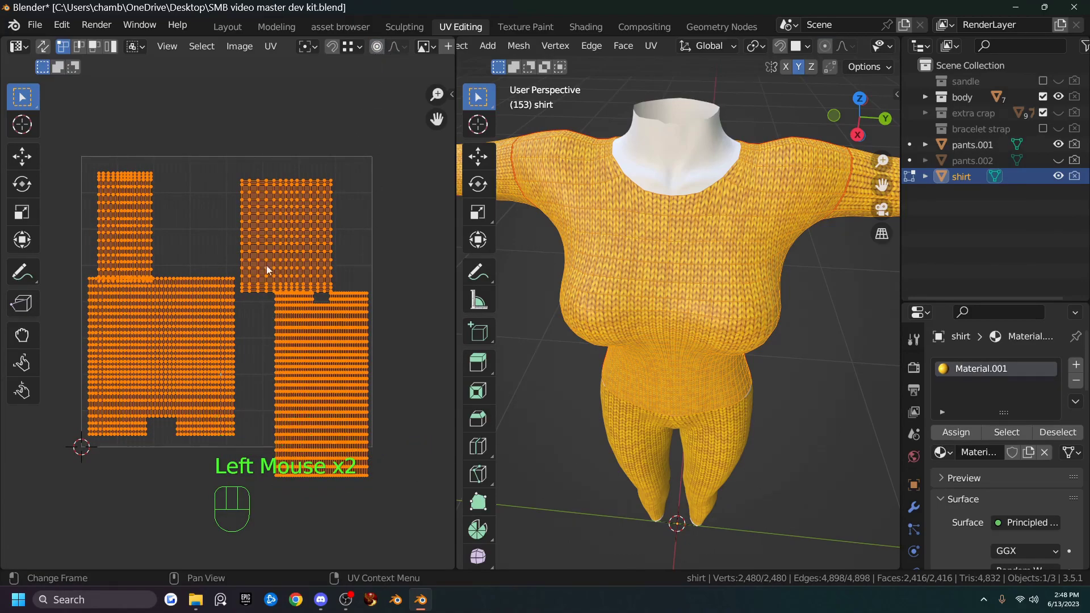
Select the shirt's narrow notched torso UV island and move it over the wide notched torso island.
shift+middle_drag(321, 344, 341, 356)
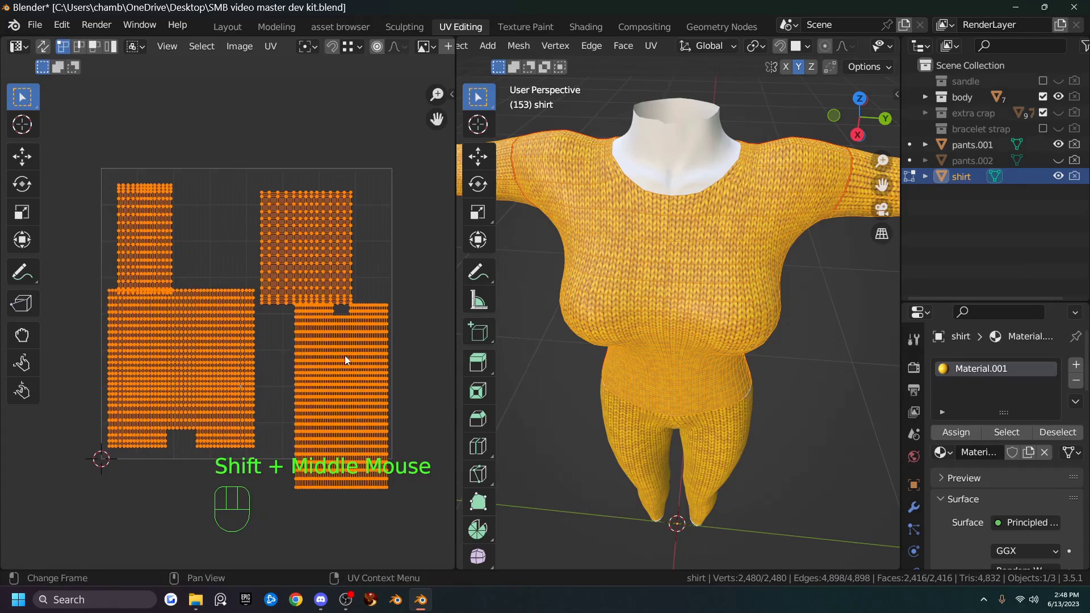
click(344, 355)
key(l)
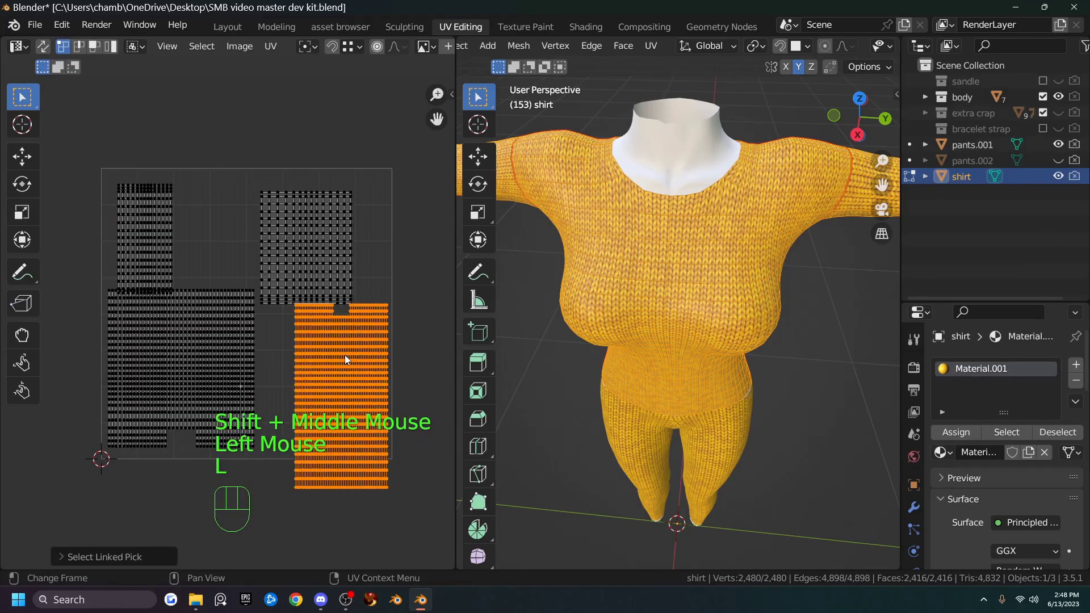
key(g)
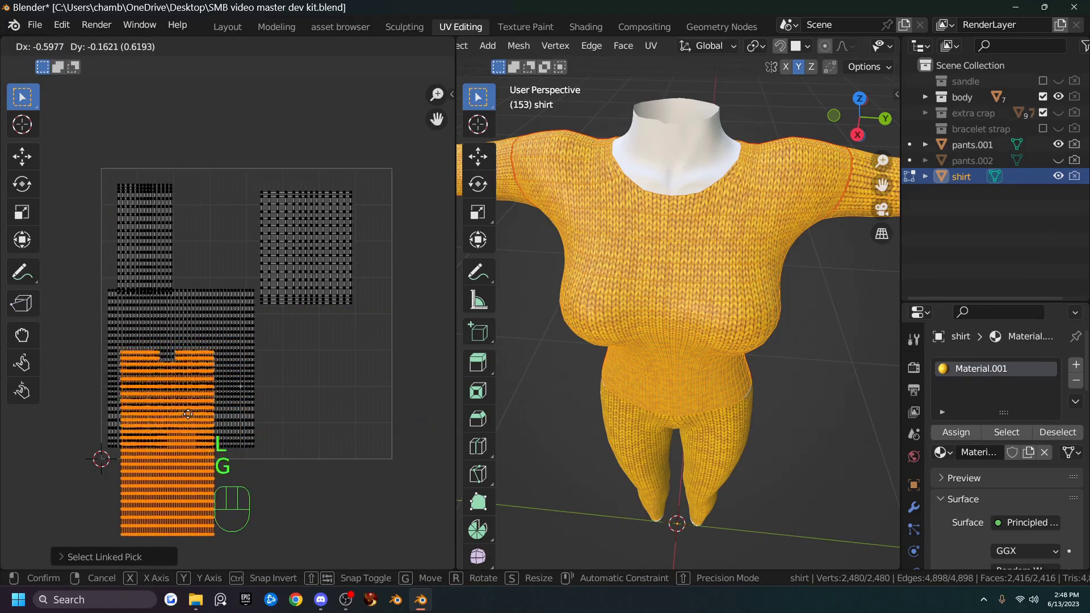
click(202, 408)
Maximize the UV editor and scale the selected island by about 1.57 along X to match the wide island's width.
key(ctrl+space)
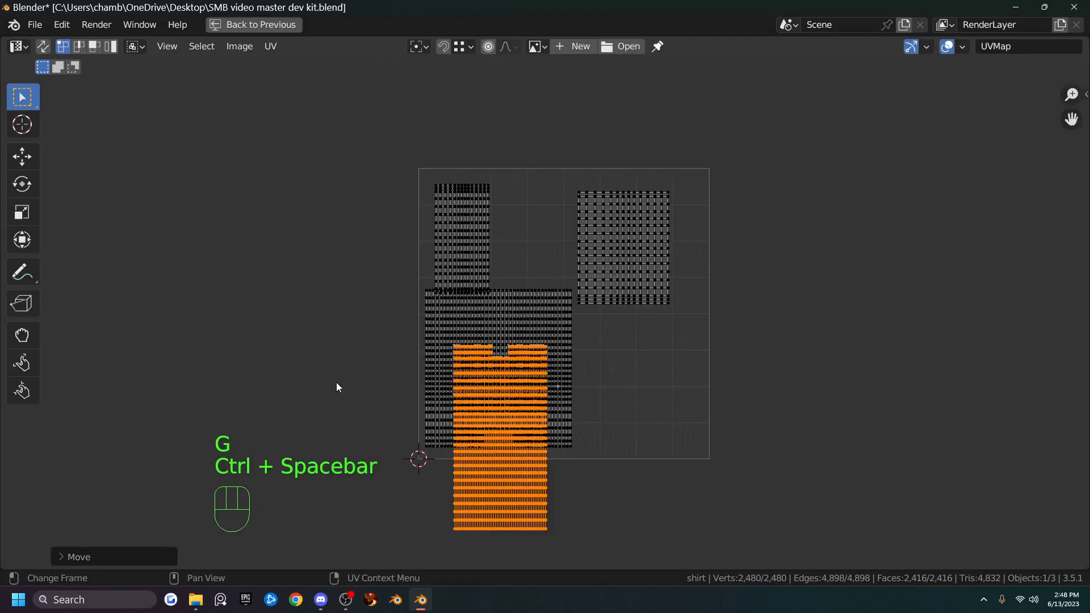
scroll(574, 391, up, 3)
shift+middle_drag(574, 390, 689, 291)
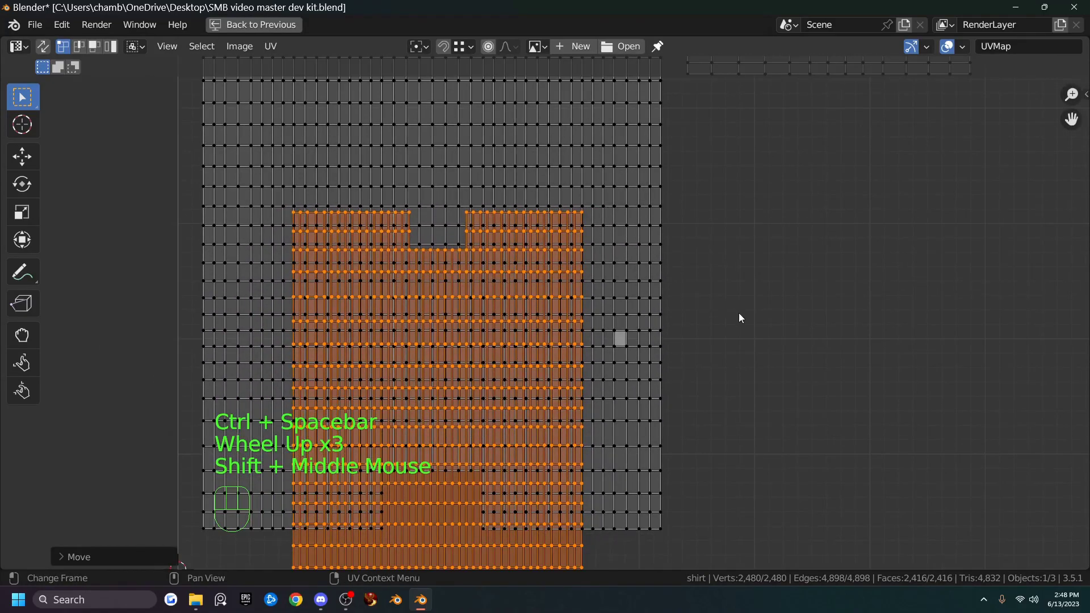
key(s)
key(x)
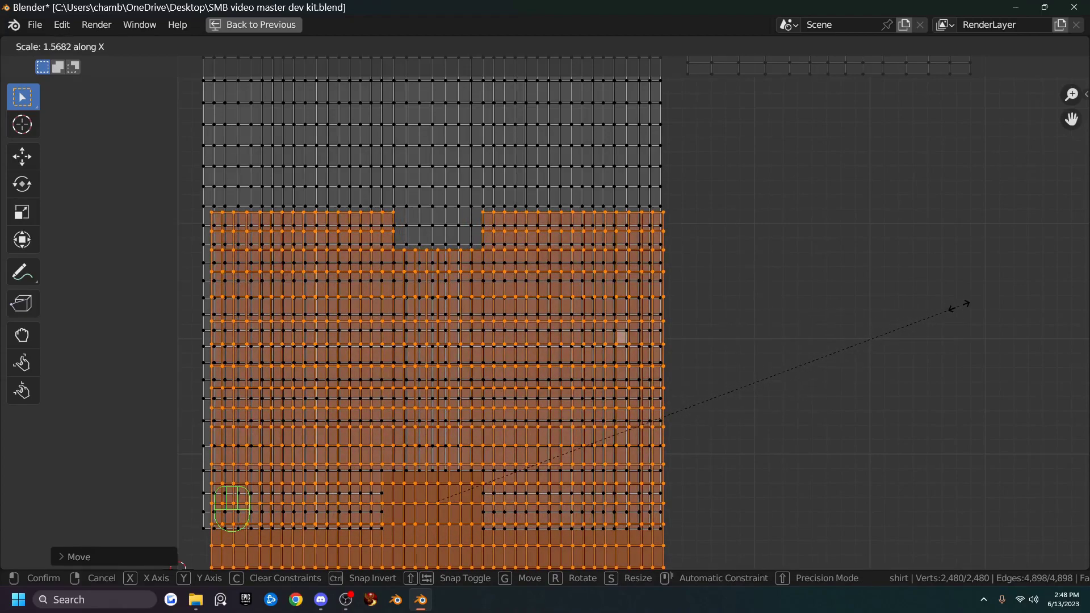
click(963, 307)
Shift the widened island along X and fine-scale it so its side edges line up with the wide island's.
key(g)
key(x)
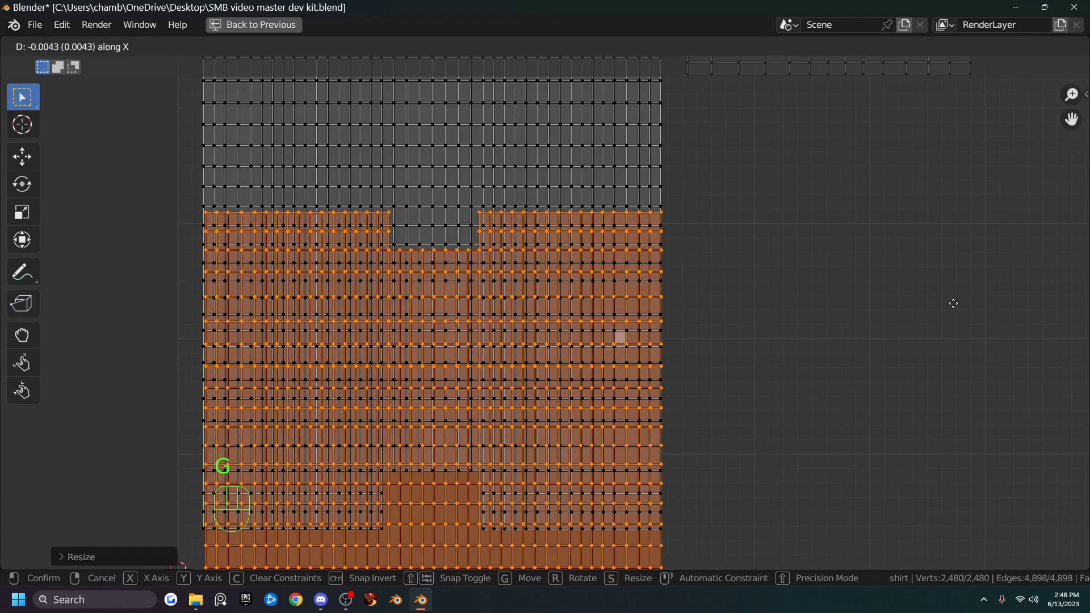
click(954, 308)
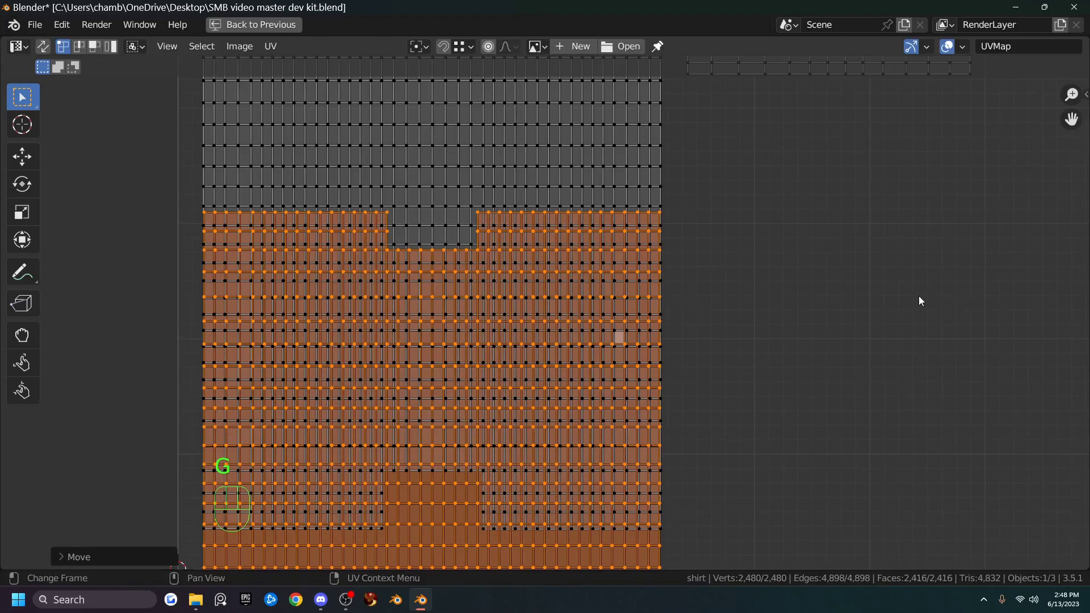
key(s)
key(x)
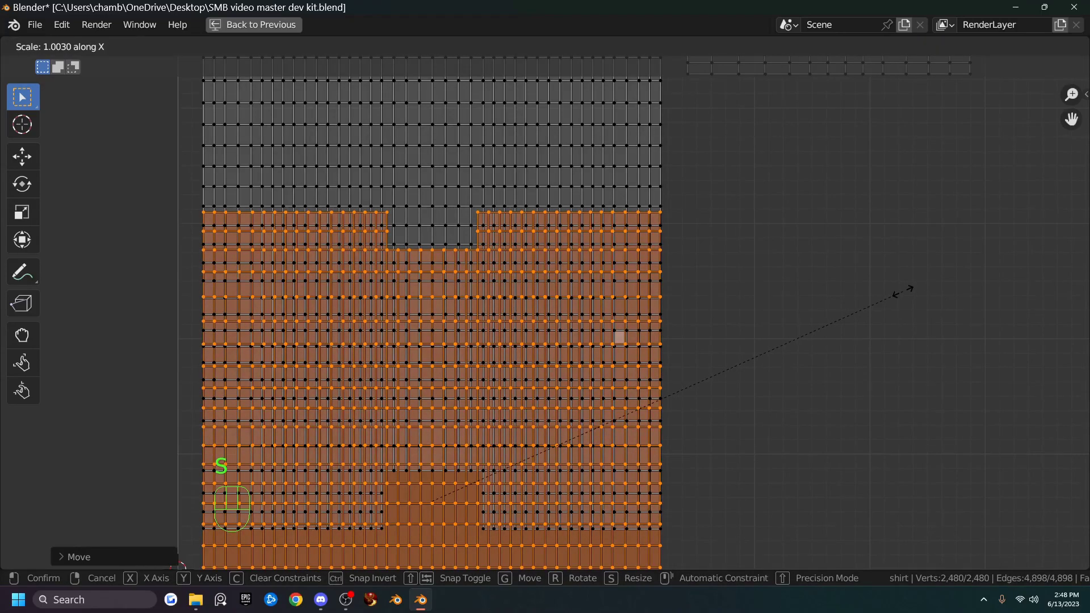
click(902, 291)
Rotate the widened island 180 degrees and place it directly beside the other torso island.
scroll(794, 283, down, 3)
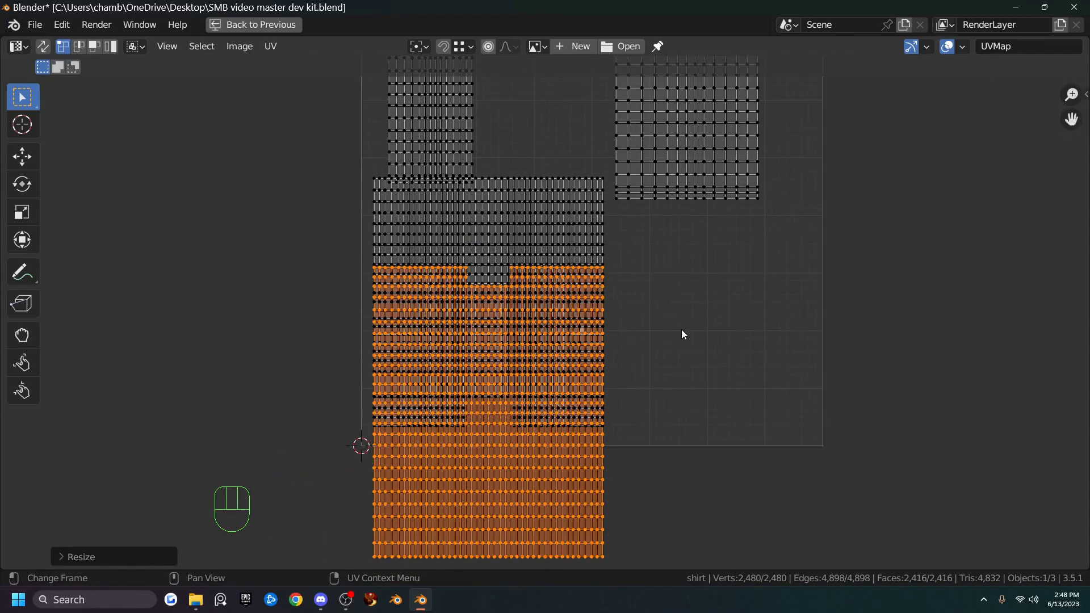
text(r180)
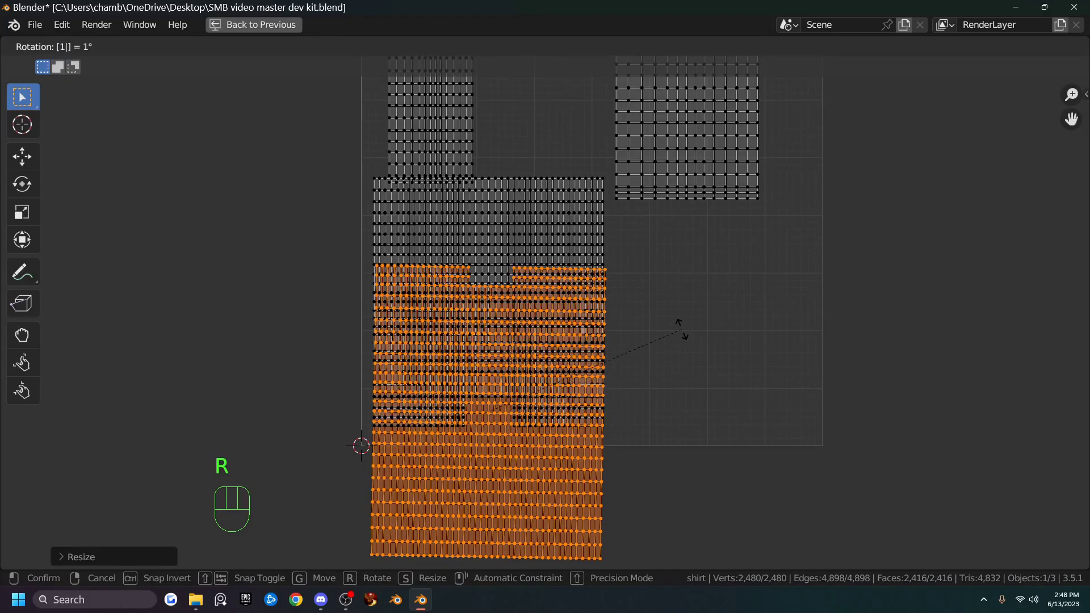
click(651, 357)
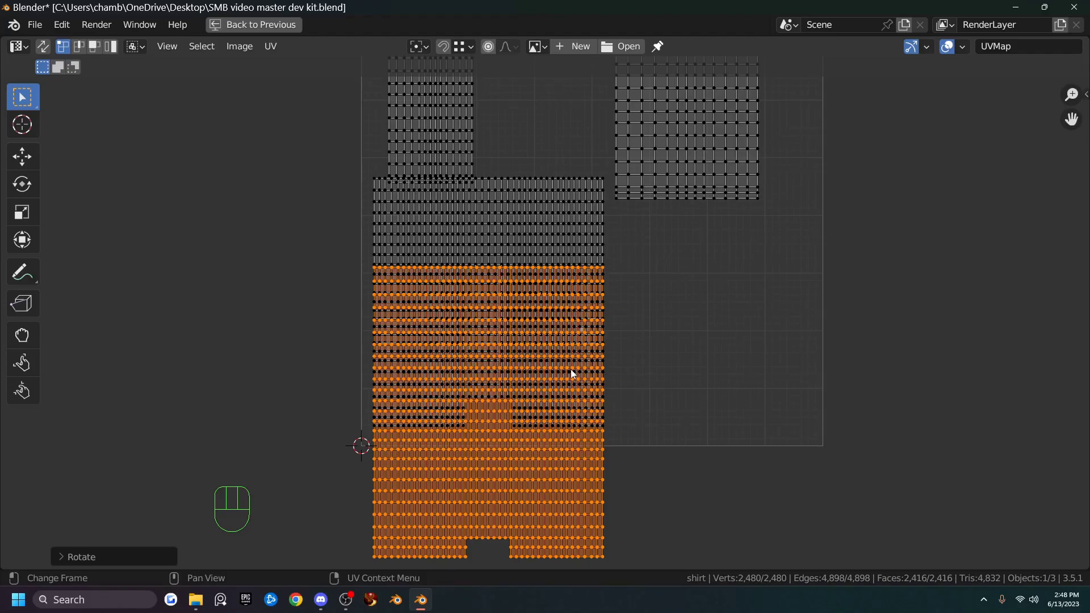
key(g)
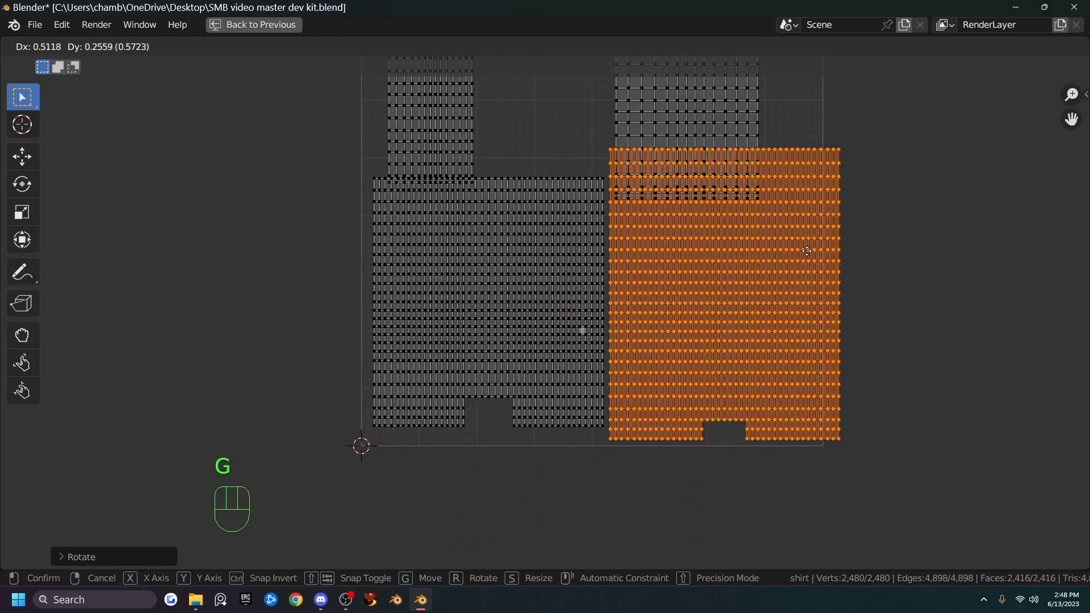
click(803, 281)
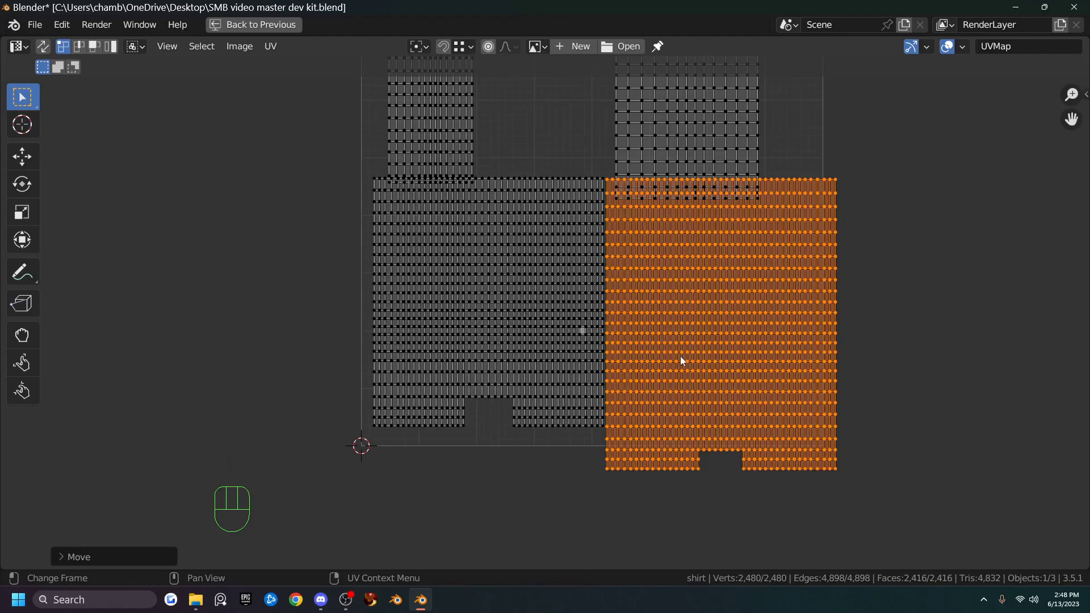
Reselect the whole rotated island, compress it along Y, and raise it so its upper edge meets the neighbouring island's.
scroll(682, 361, up, 2)
drag(482, 450, 524, 504)
drag(629, 526, 678, 566)
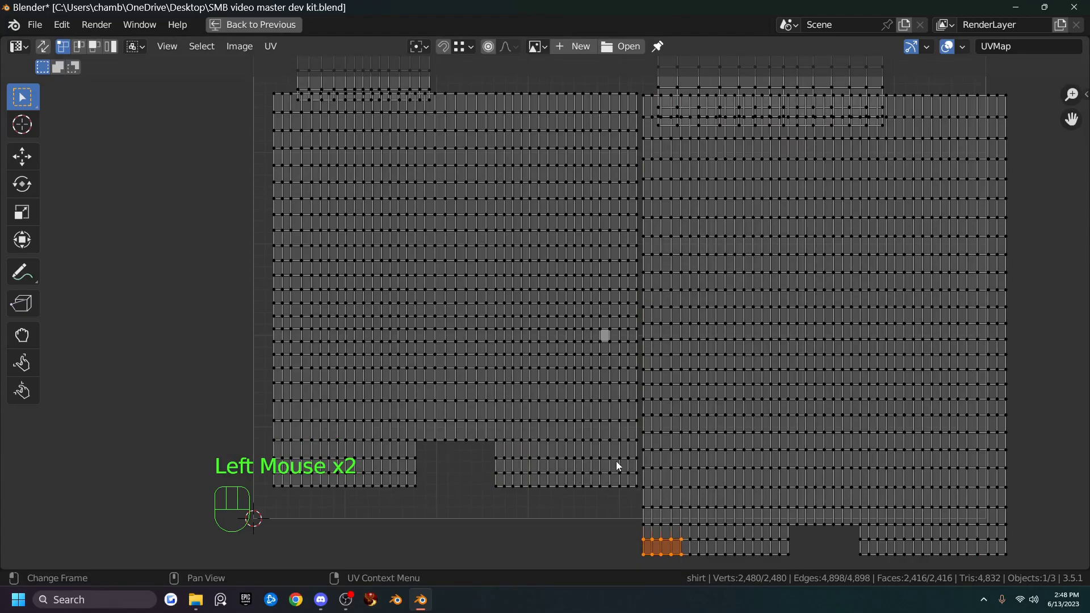
click(809, 342)
key(l)
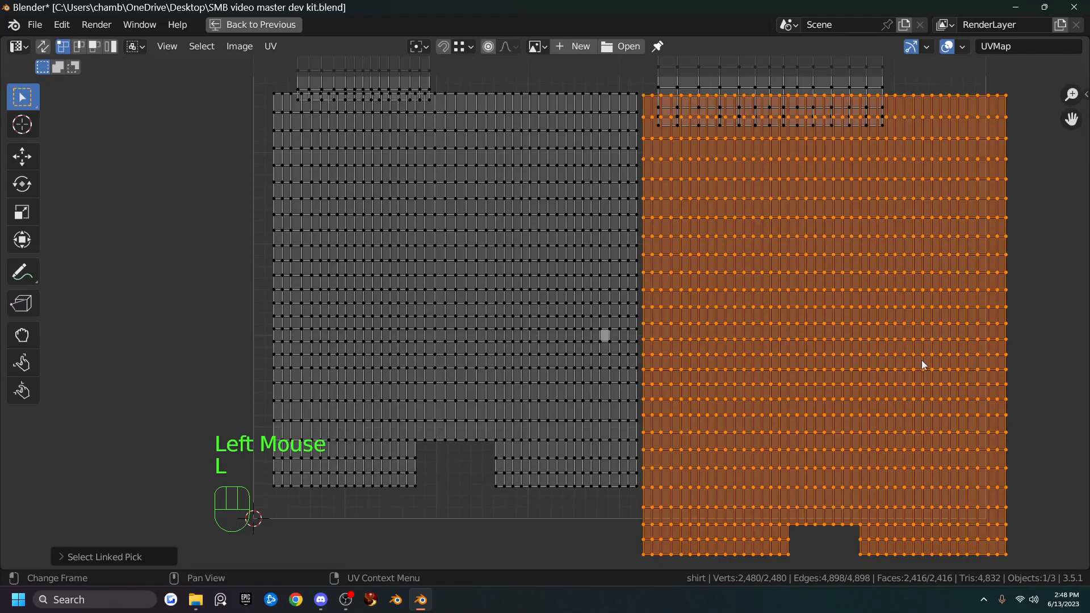
key(s)
key(y)
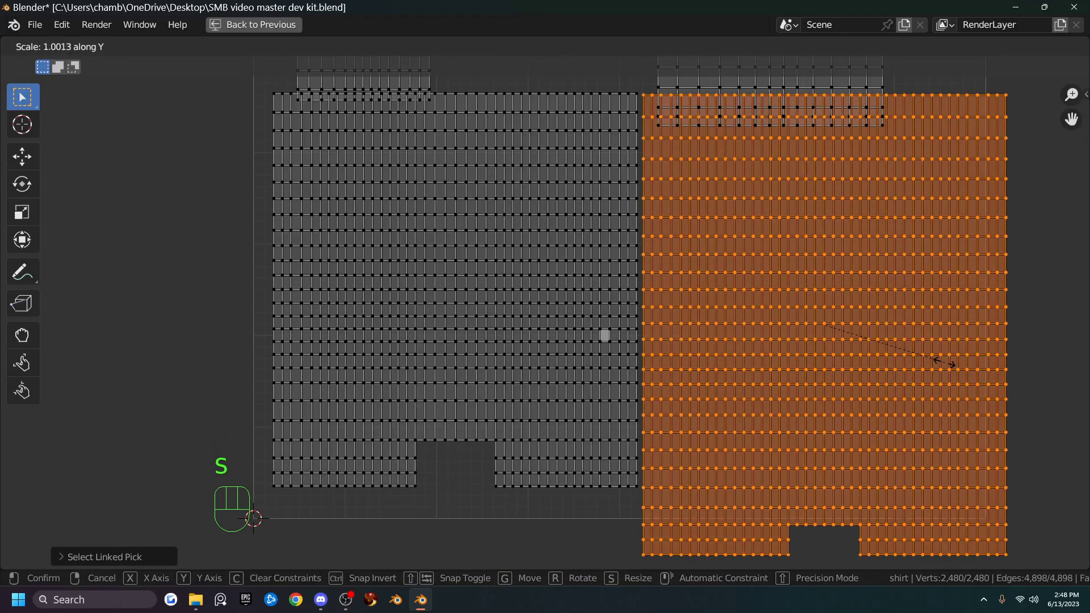
click(922, 361)
key(g)
key(y)
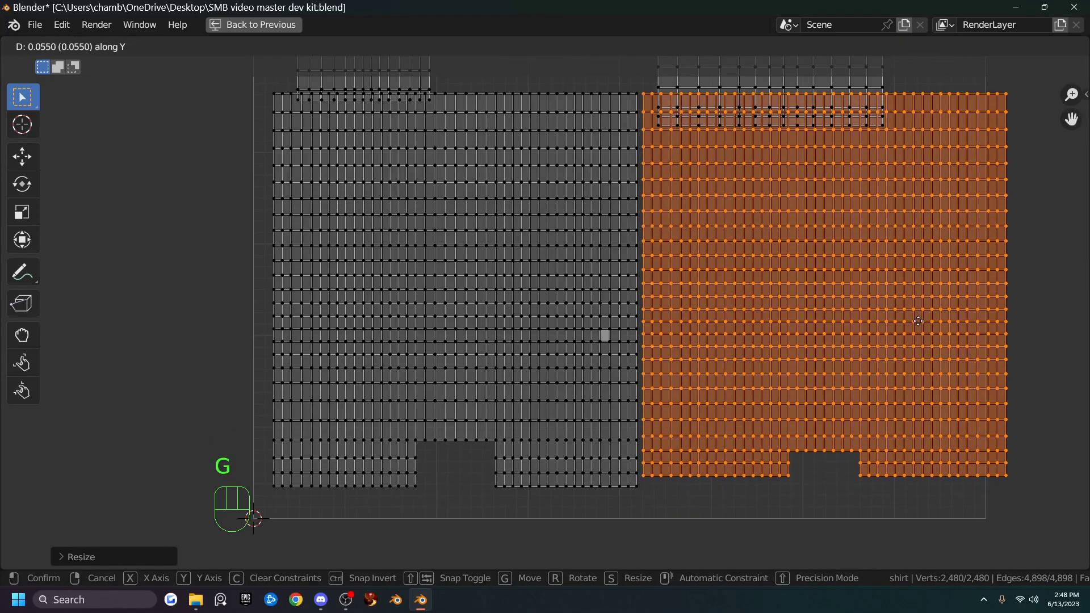
click(918, 322)
Shrink the rotated island by about 1% along Y and move it up about 0.005.
key(s)
key(y)
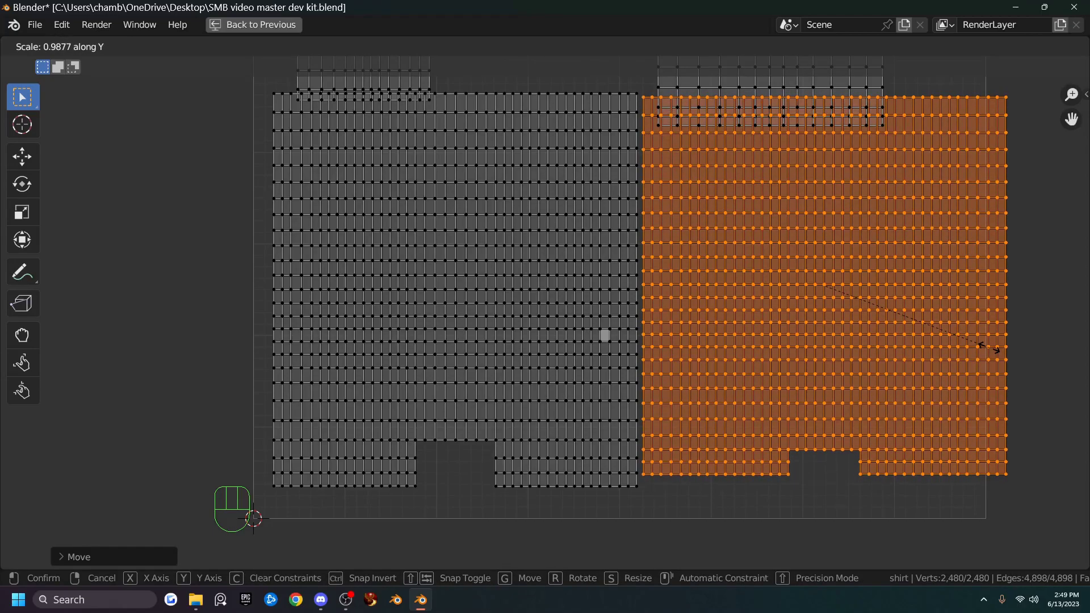
click(989, 348)
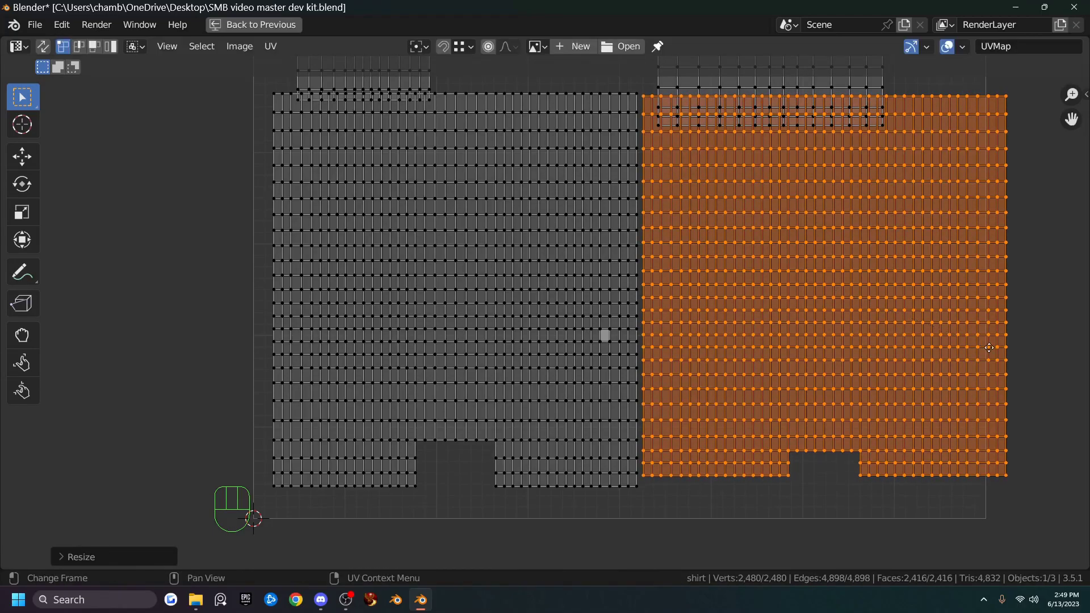
key(g)
key(y)
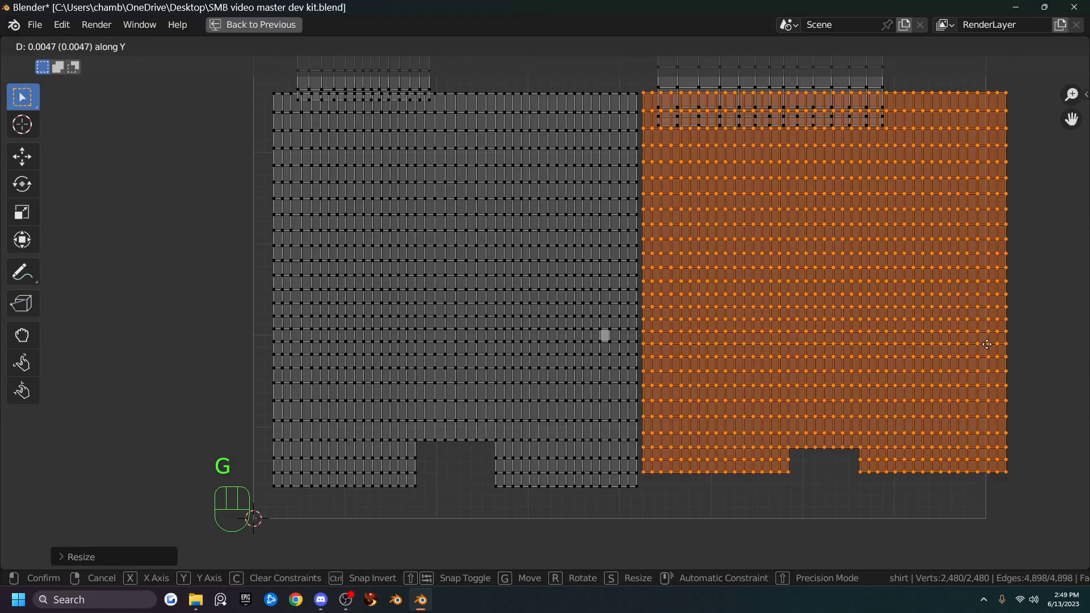
click(1007, 342)
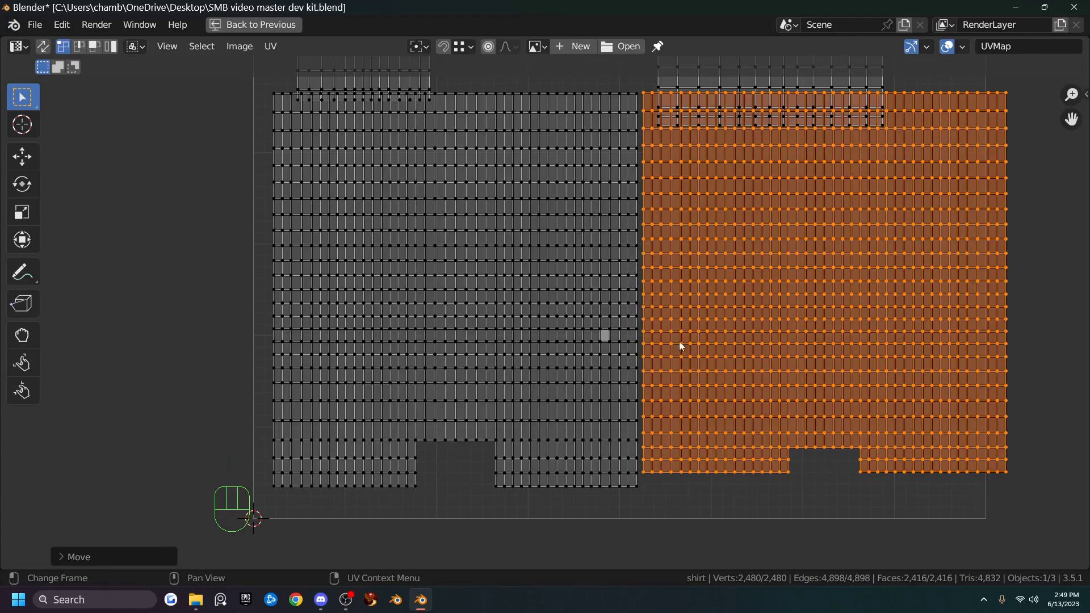
Stretch the rotated island slightly along Y and lower it about 0.017 to realign the upper edges.
key(s)
key(y)
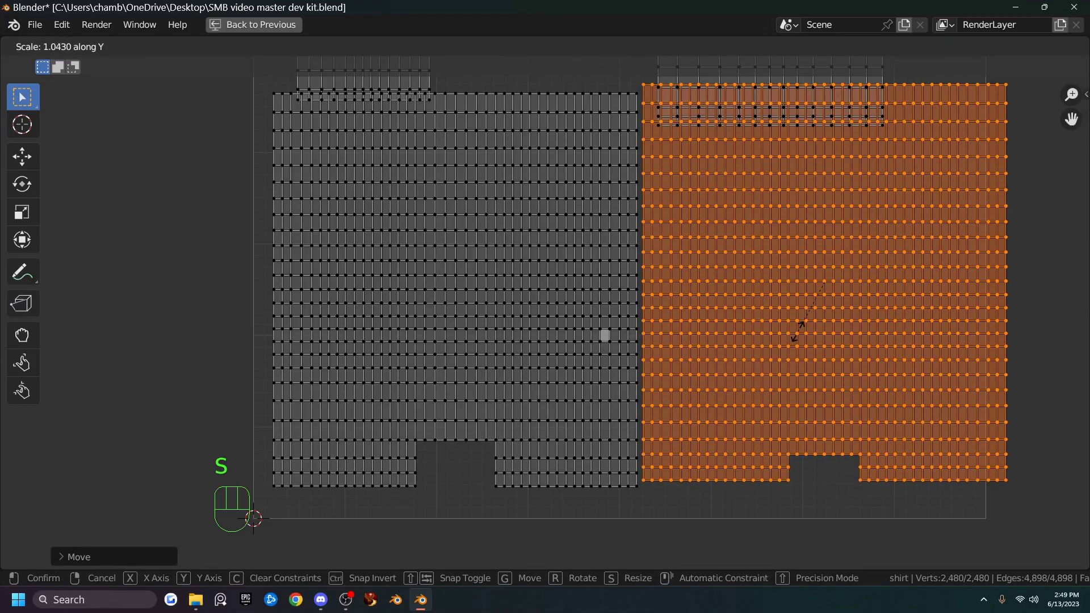
click(796, 332)
key(g)
key(y)
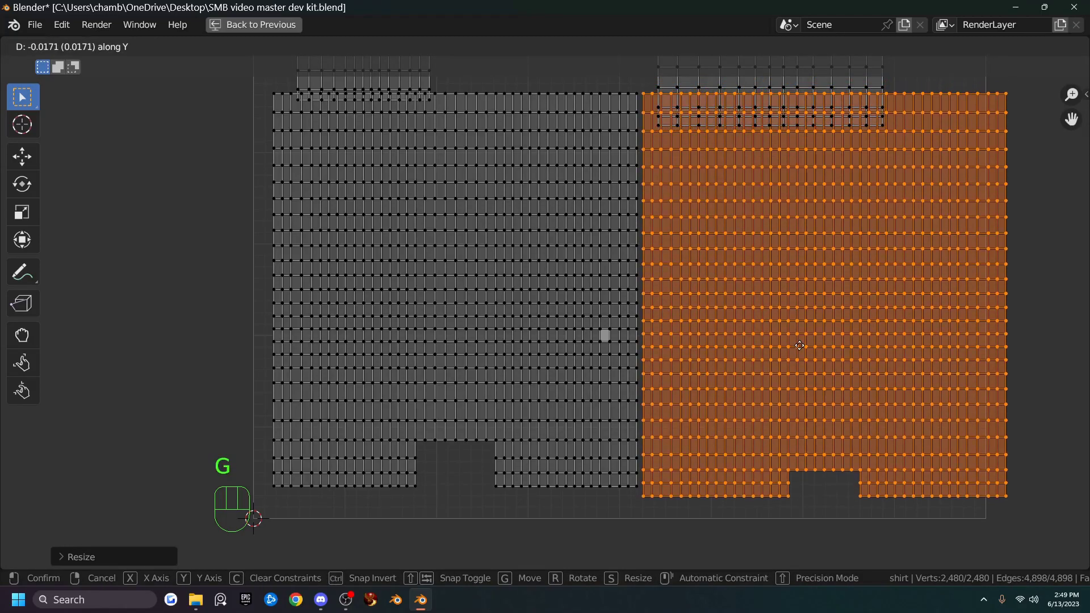
click(799, 345)
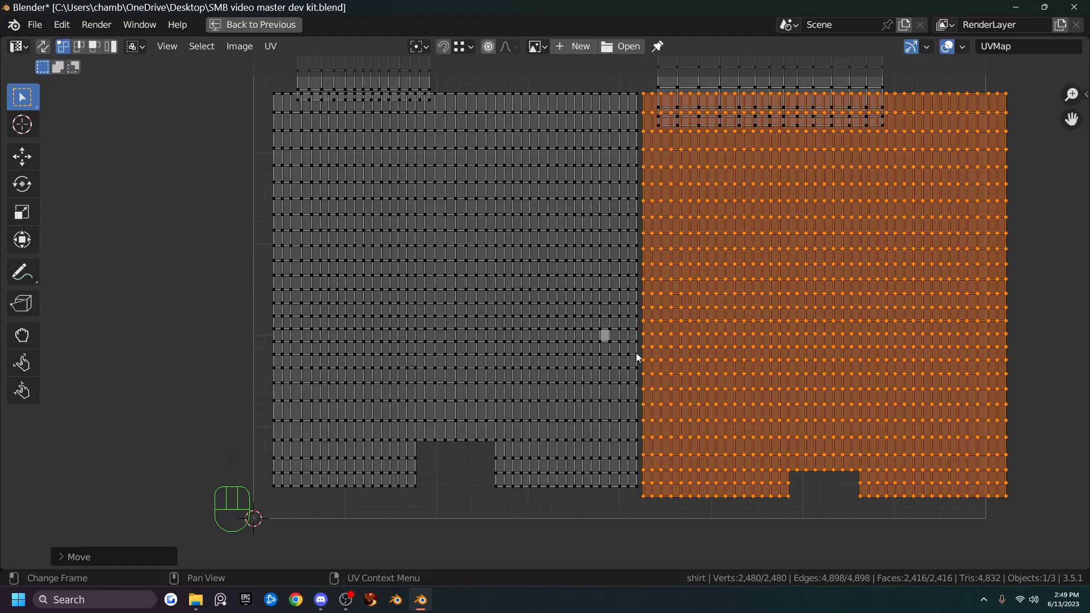
Fine-tune the rotated island's height along Y and nudge it down until its rows match the neighbouring island's.
key(s)
key(y)
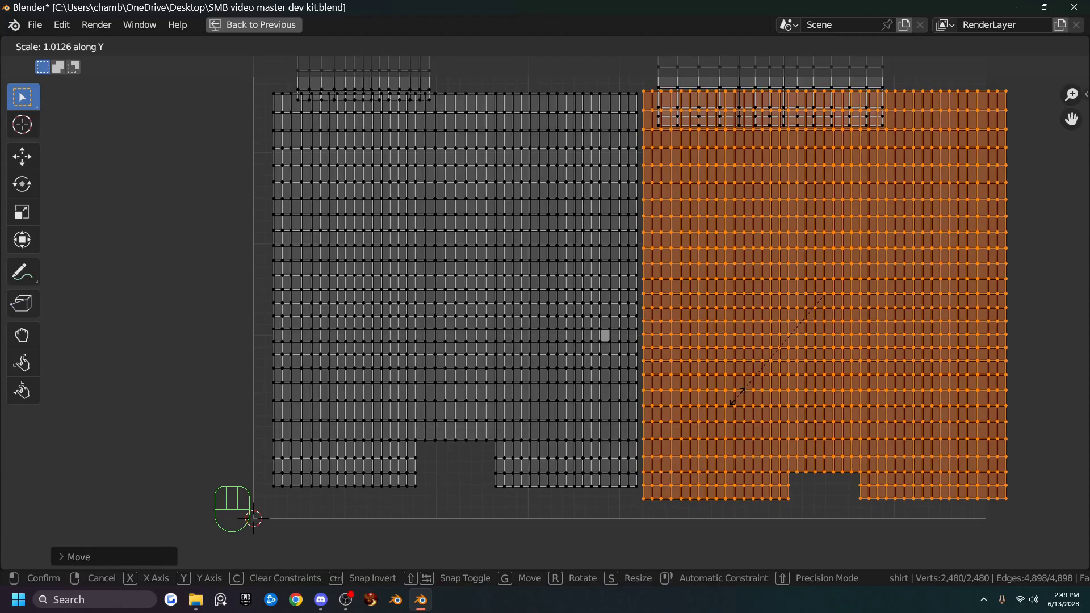
click(738, 397)
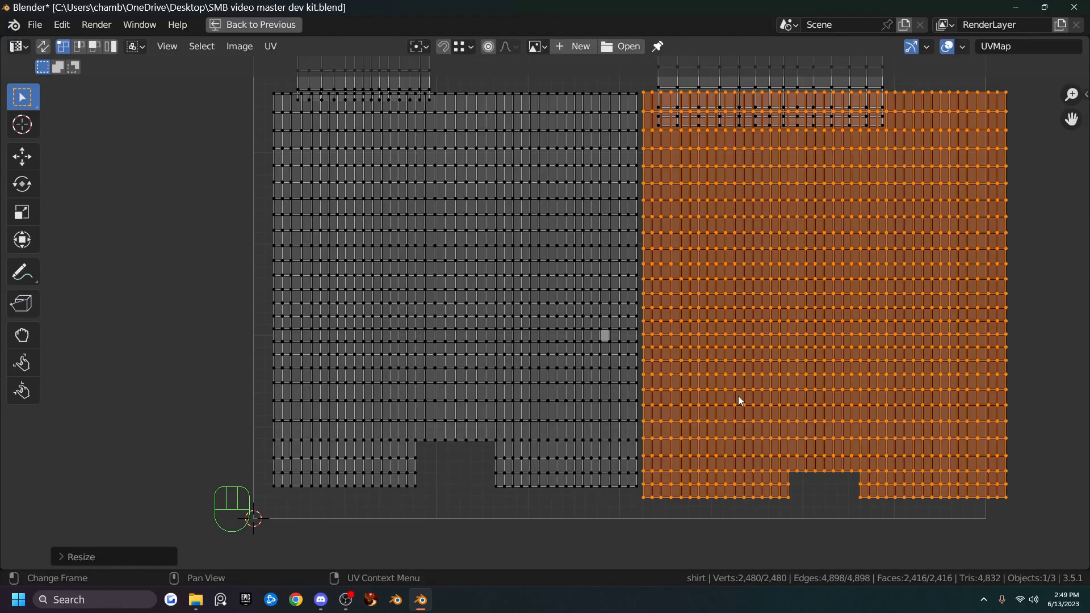
key(g)
key(y)
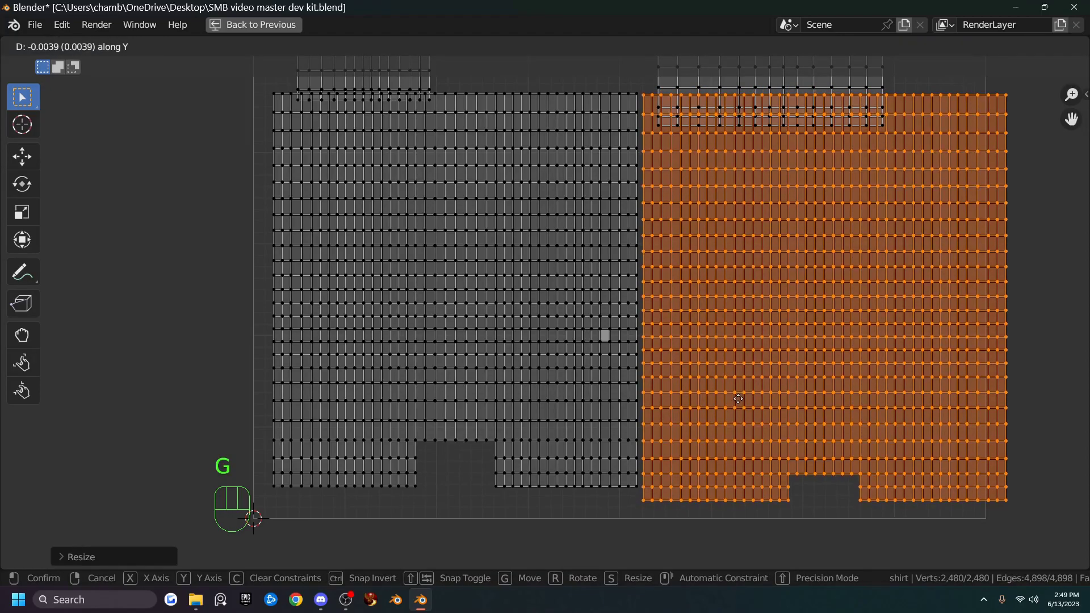
click(738, 398)
Overlap the rotated island's edge with its neighbour along X to compare rows, and leave the two islands separated by a small gap.
key(g)
key(x)
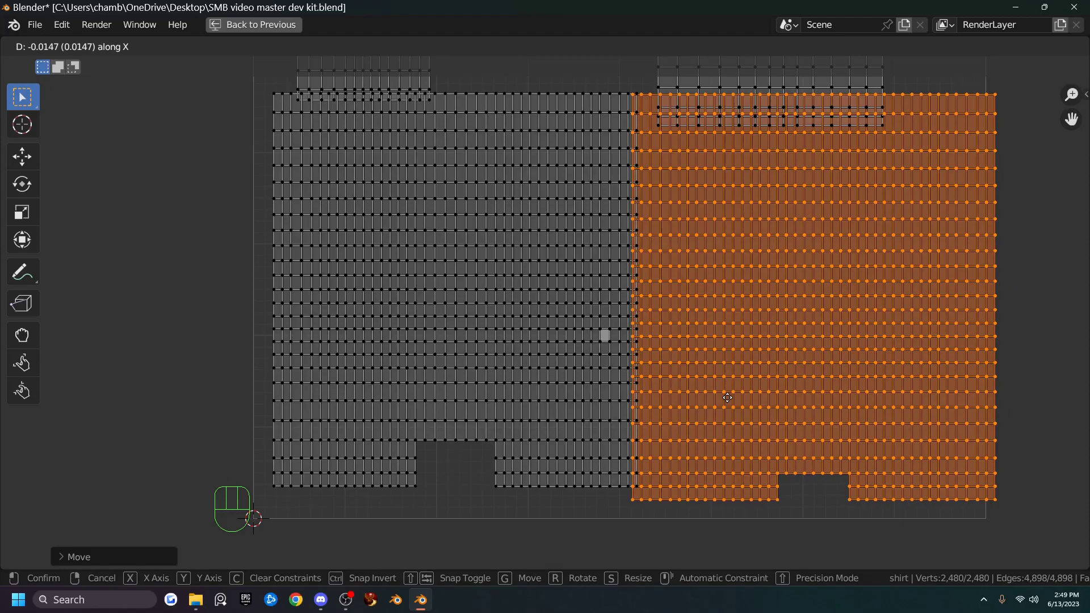
click(728, 400)
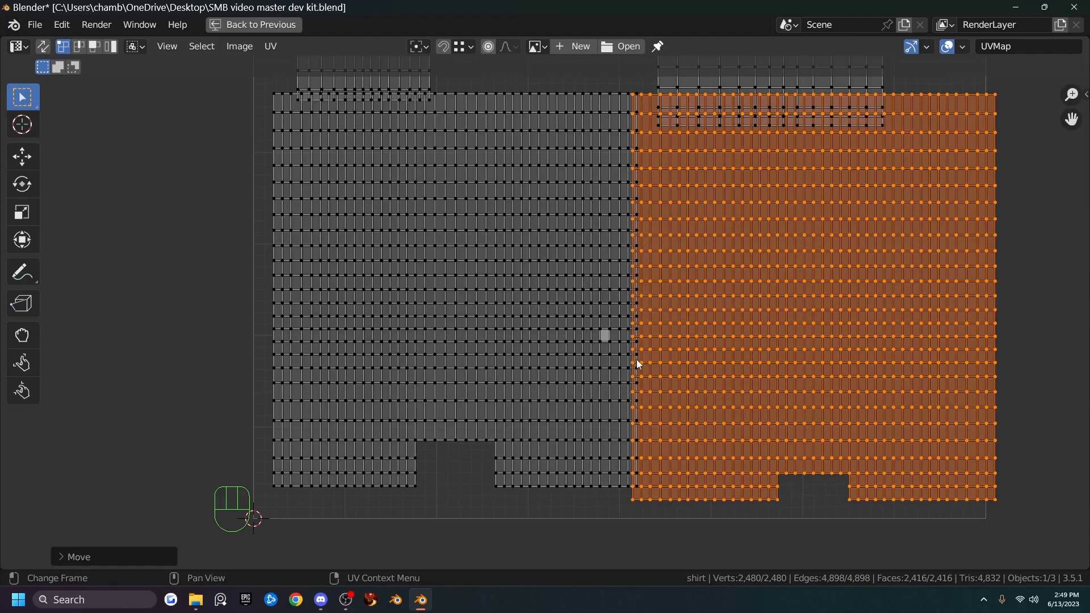
key(g)
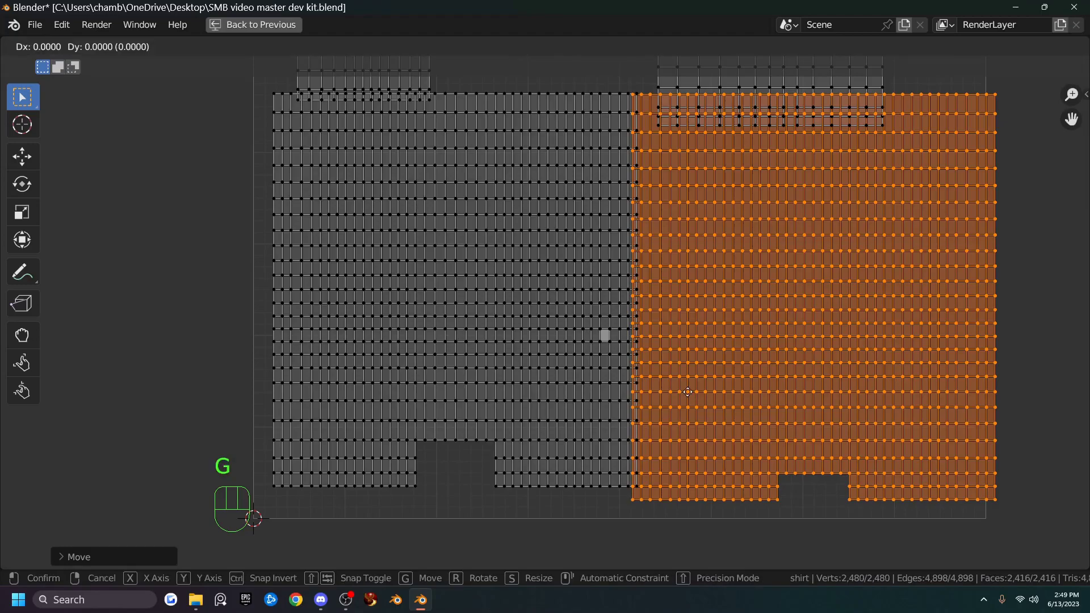
key(Escape)
Select both torso islands and move them down about 0.2 along Y, clear of the two smaller islands above.
scroll(530, 329, down, 2)
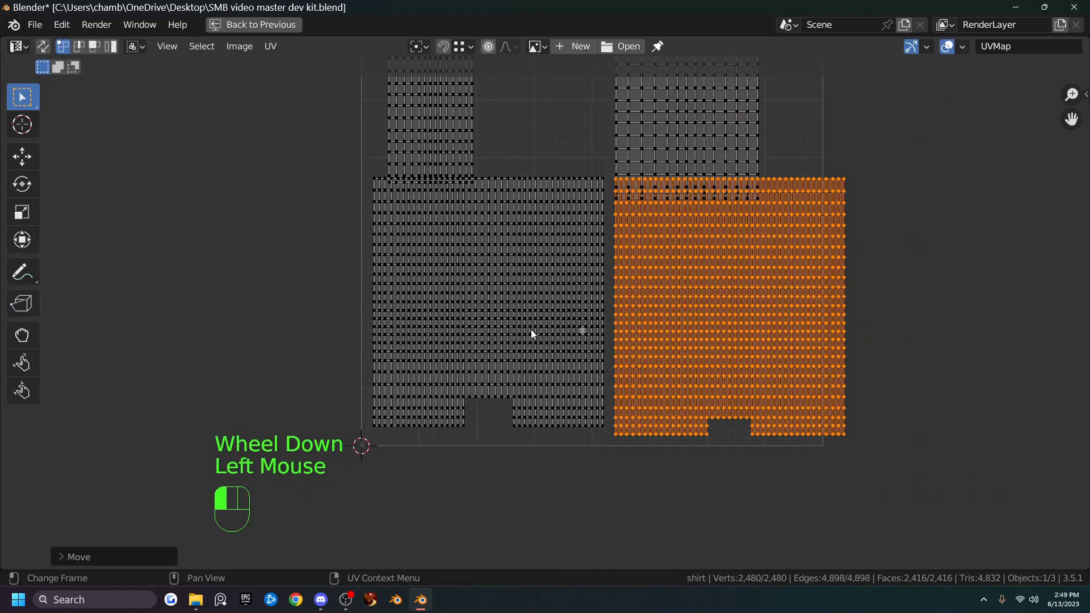
click(530, 329)
key(l)
key(l)
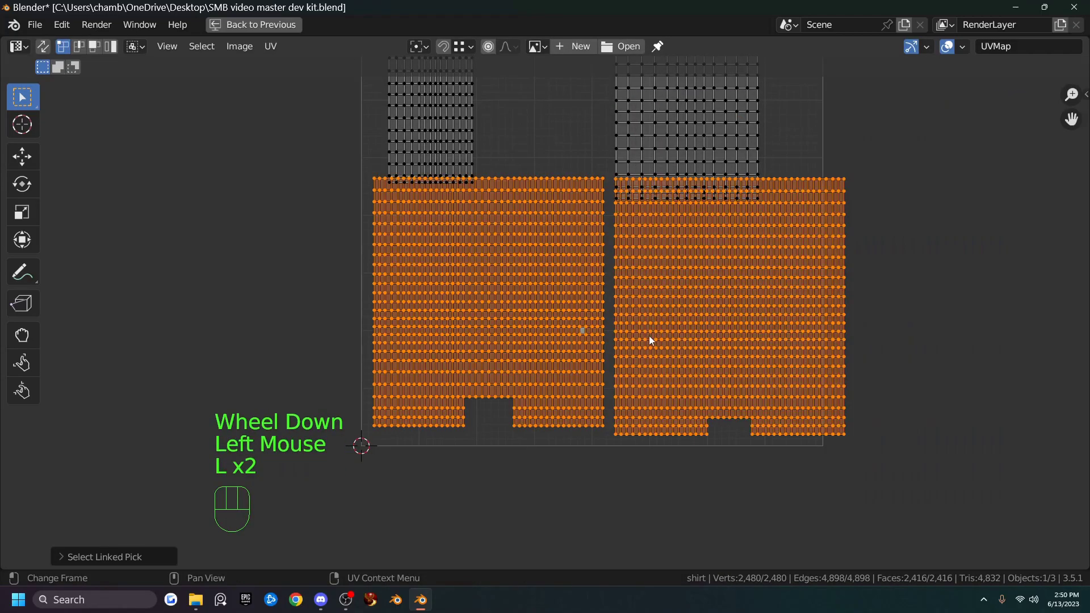
key(g)
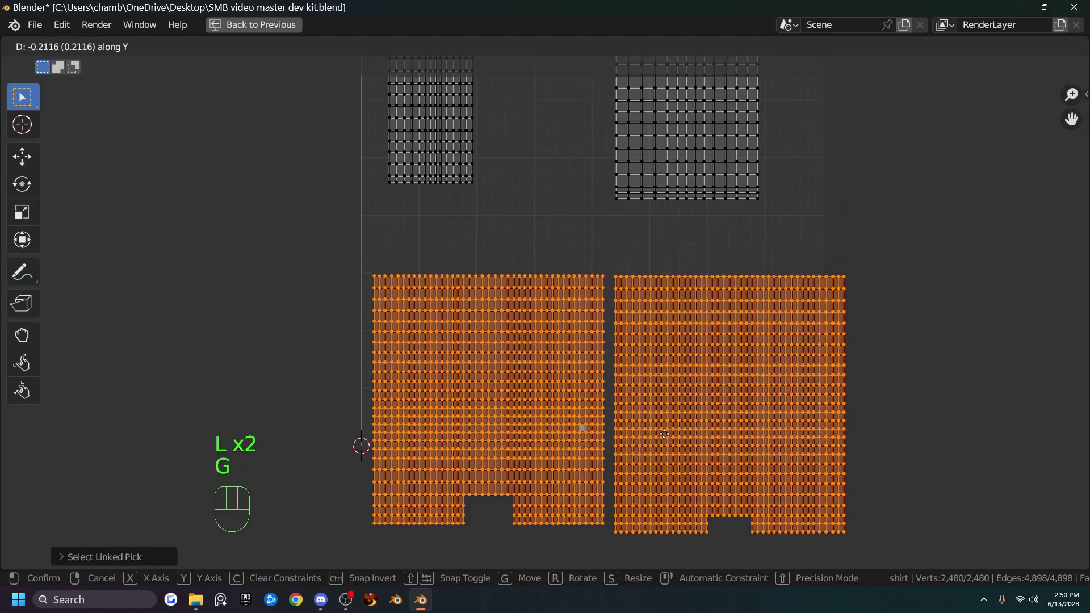
click(665, 429)
scroll(677, 401, up, 2)
scroll(673, 392, down, 2)
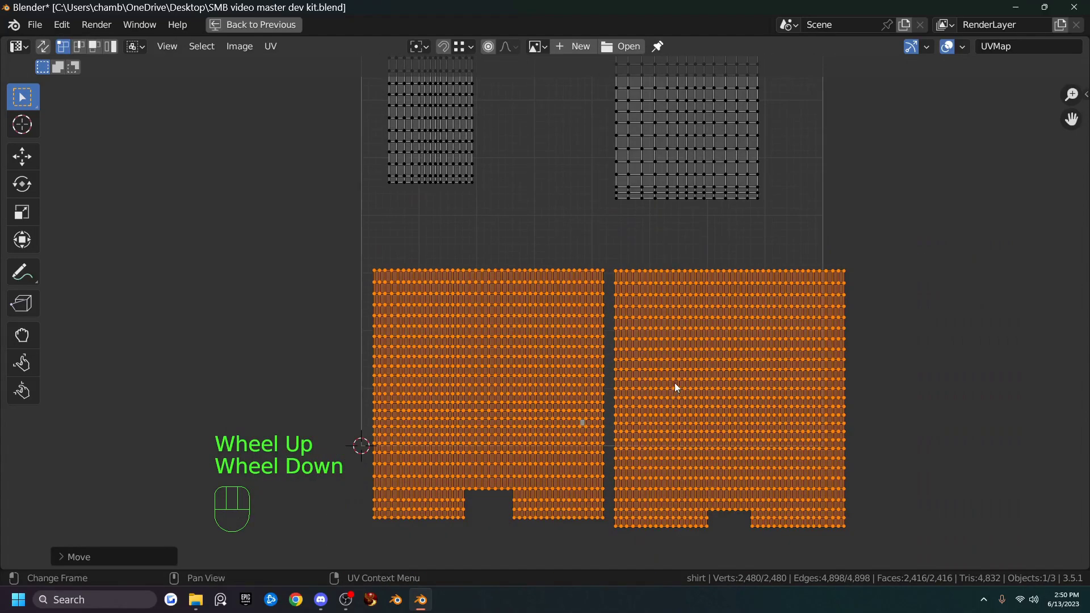
Align the top two vertex rows across both torso islands by scaling each row to 0 along Y.
drag(353, 246, 900, 277)
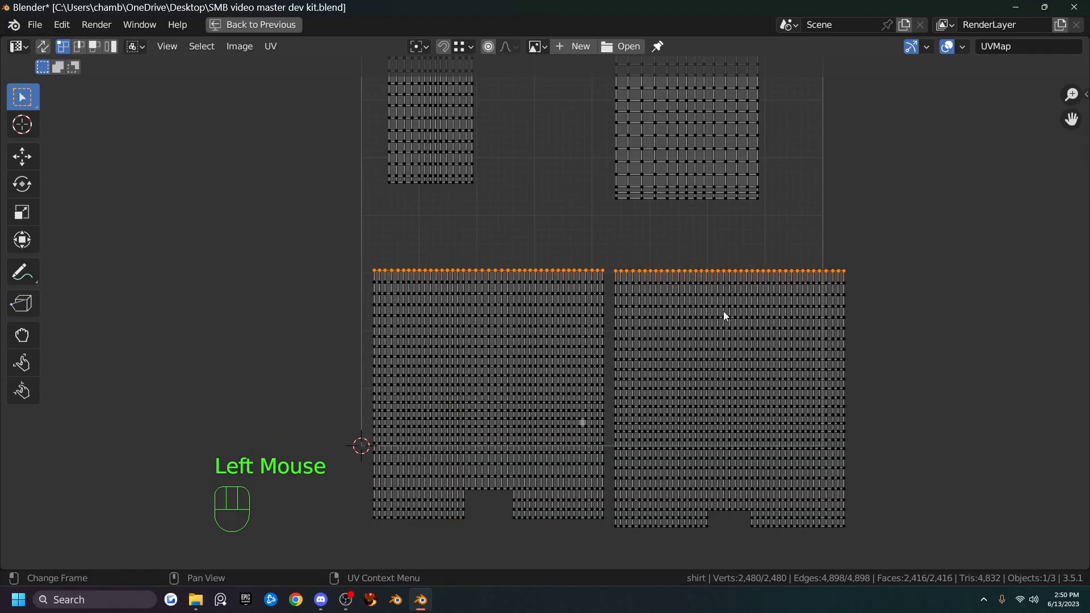
key(s)
key(y)
key(0)
key(Return)
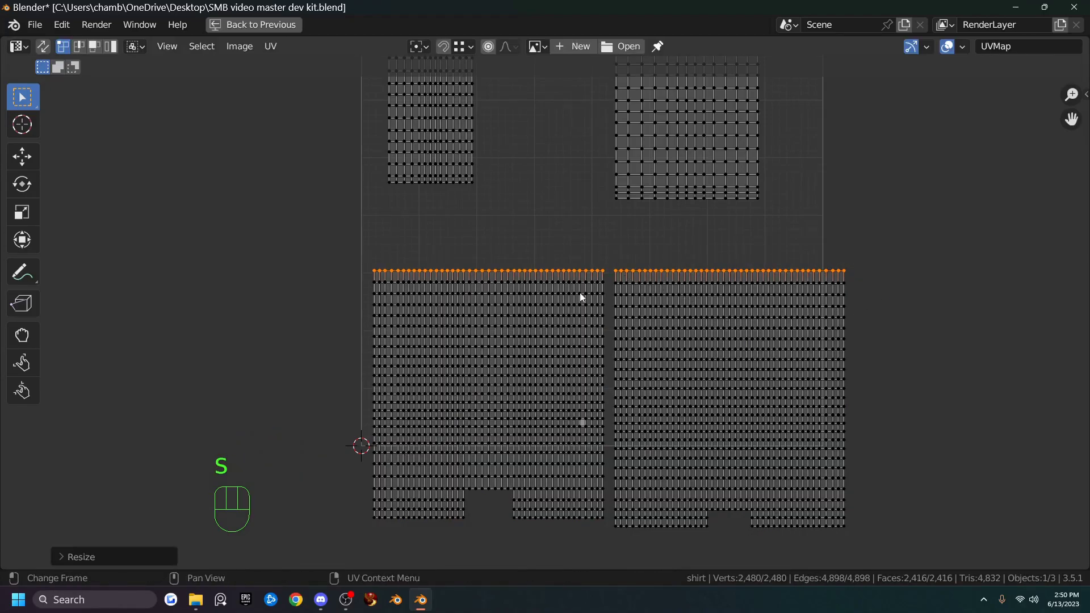
drag(356, 274, 863, 290)
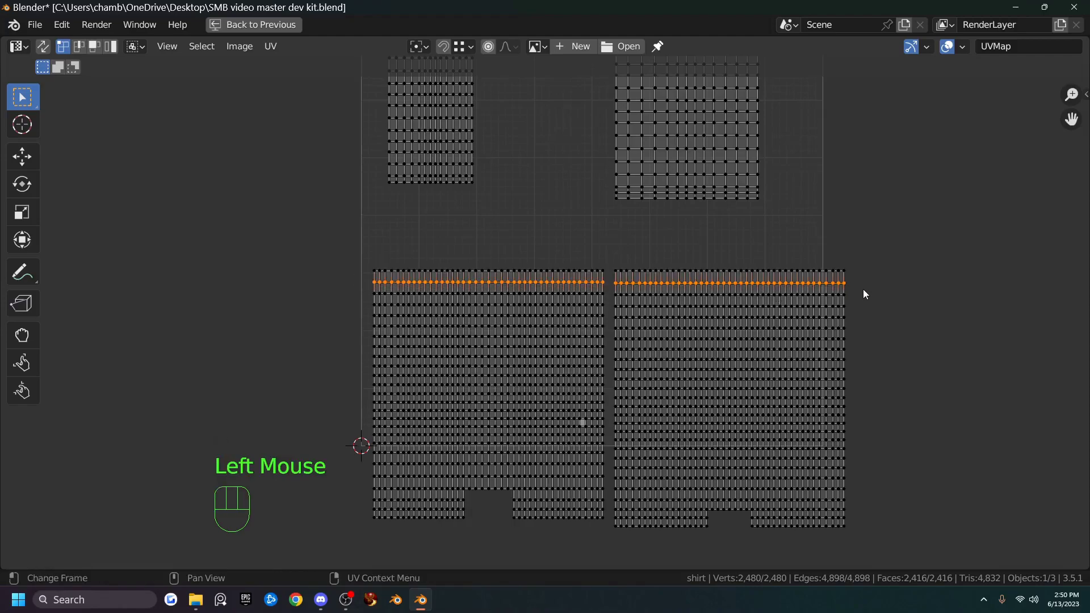
key(shift+r)
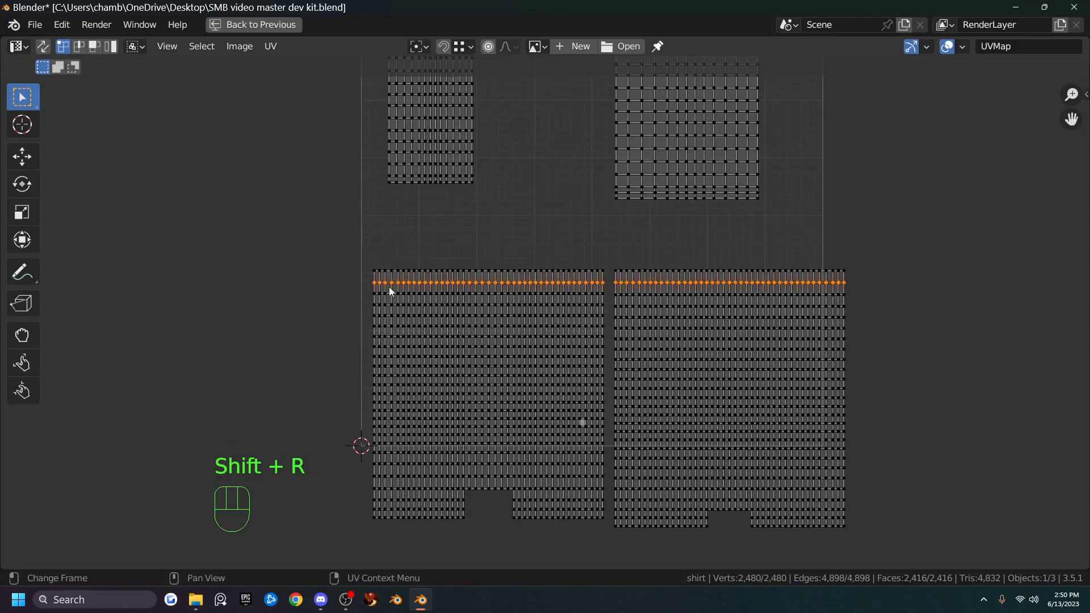
Repeat the zero Y scale on the third through sixth vertex rows so each runs level across both torso islands.
drag(360, 290, 876, 302)
key(shift+r)
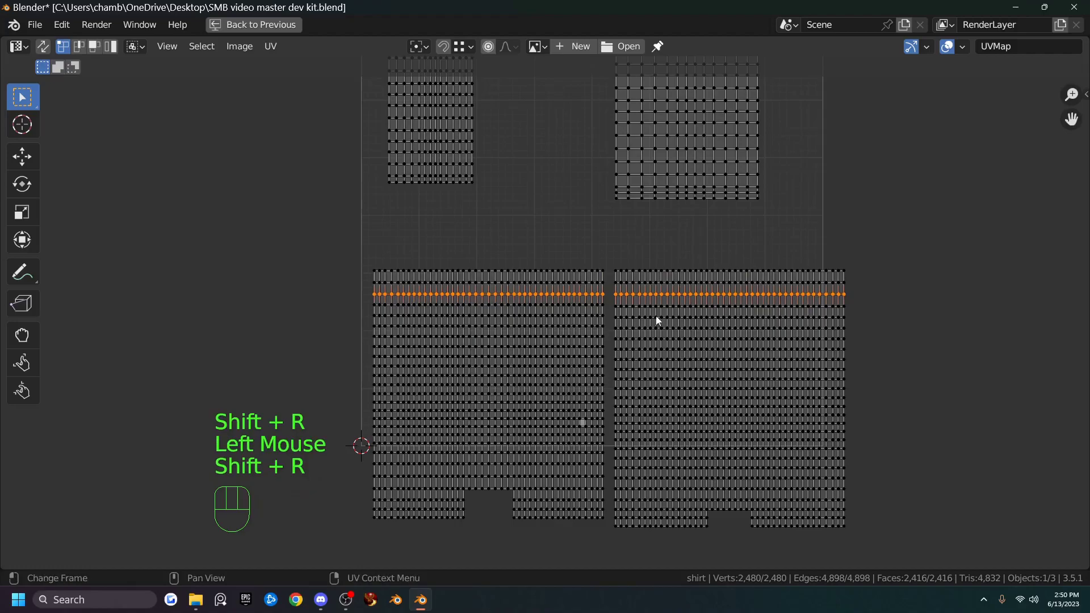
drag(353, 298, 871, 312)
key(shift+r)
drag(359, 311, 879, 326)
key(shift+r)
drag(355, 326, 863, 332)
key(shift+r)
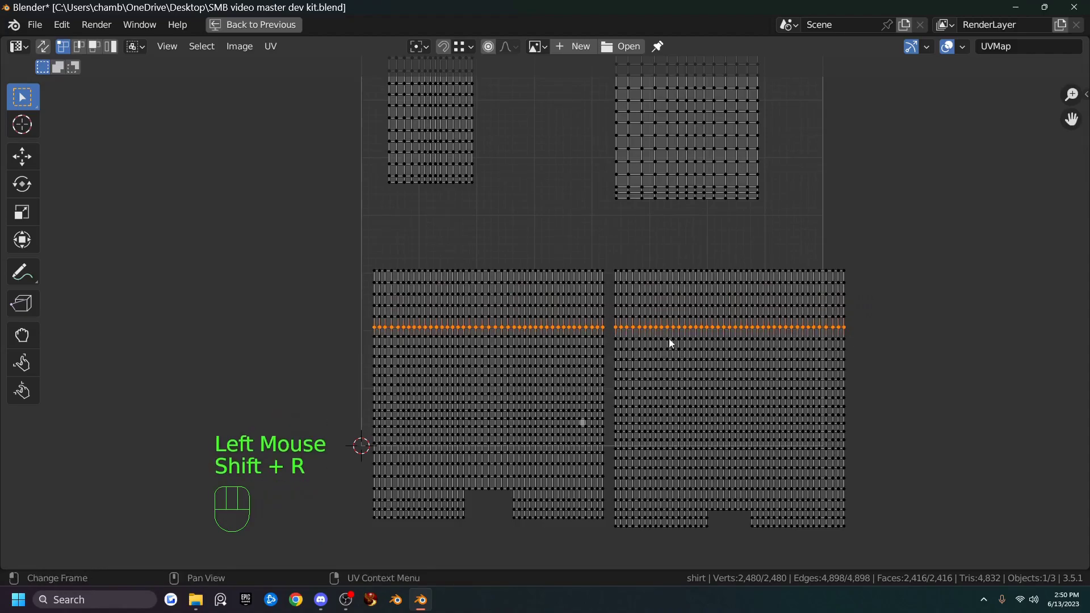
Continue flattening vertex rows along Y across both torso islands, working down to the middle rows.
key(shift+r)
drag(384, 337, 857, 342)
scroll(857, 342, up, 1)
key(shift+r)
drag(319, 371, 825, 407)
key(shift+r)
key(shift+r)
key(shift+r)
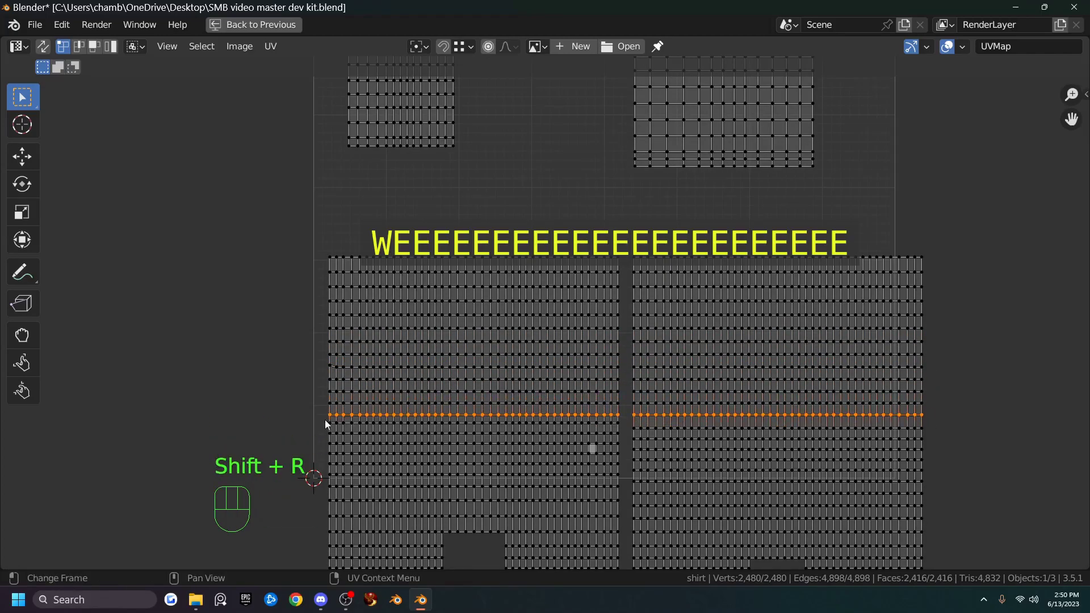
Flatten the remaining lower rows along Y across both torso islands, down to the left island's lower edge.
drag(522, 457, 933, 533)
key(shift+r)
key(shift+r)
key(shift+r)
shift+middle_drag(932, 533, 929, 448)
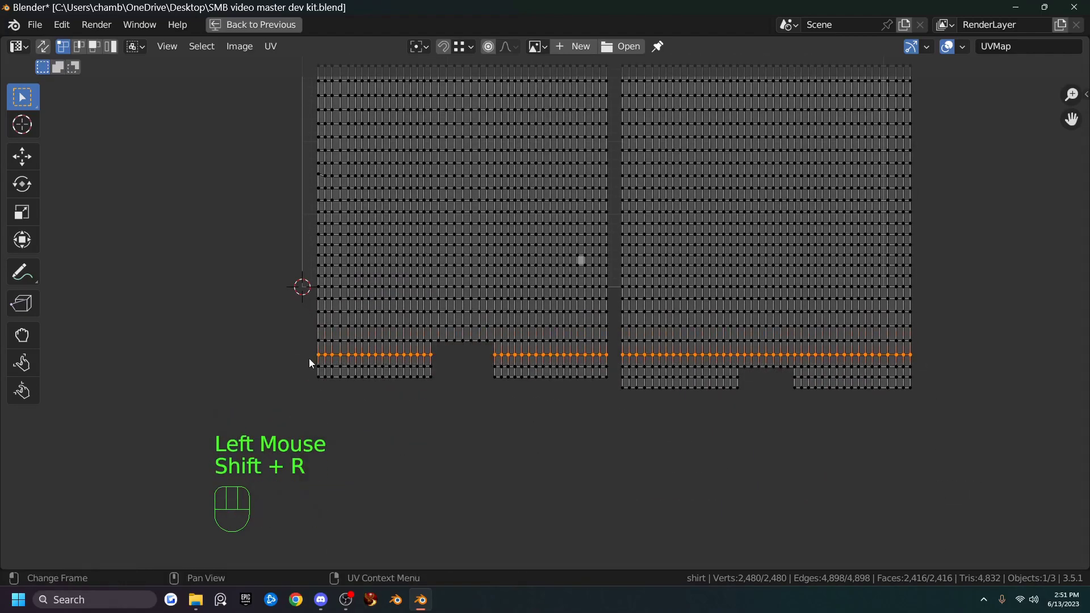
drag(311, 370, 948, 384)
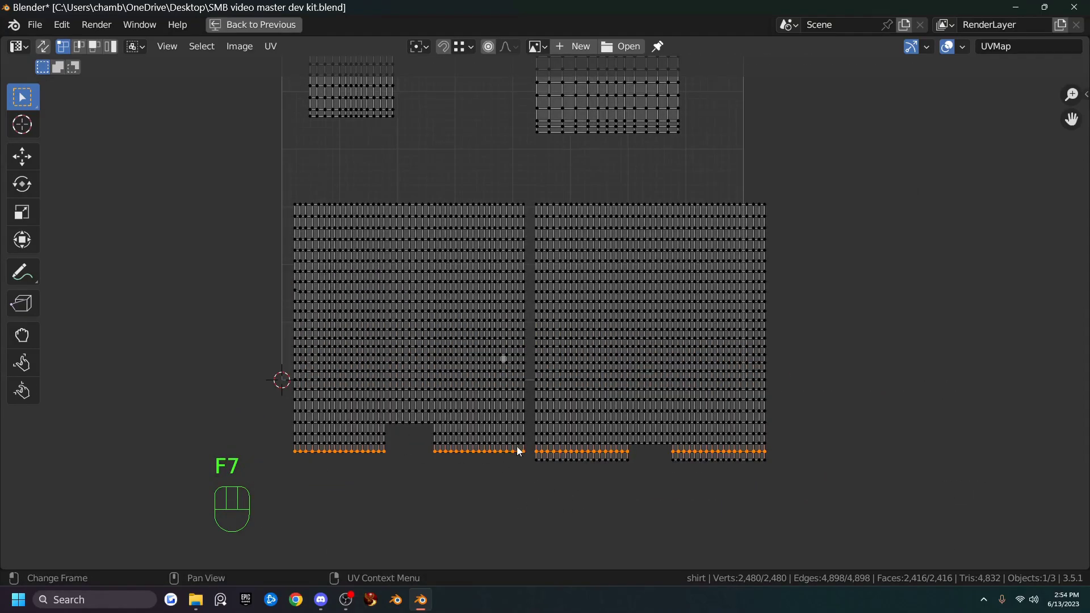
Restore the split layout, hide the 3D viewport overlays and frame the shirt's side seam above the hem.
key(ctrl+space)
middle_drag(641, 341, 698, 403)
scroll(689, 335, up, 3)
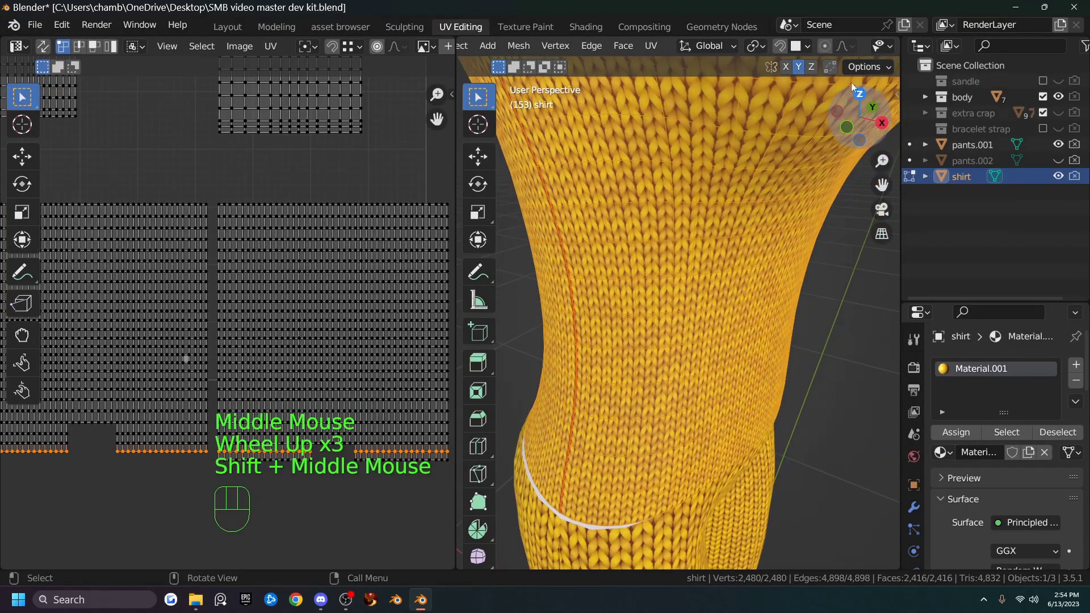
scroll(822, 46, down, 3)
click(811, 66)
middle_drag(709, 227, 697, 245)
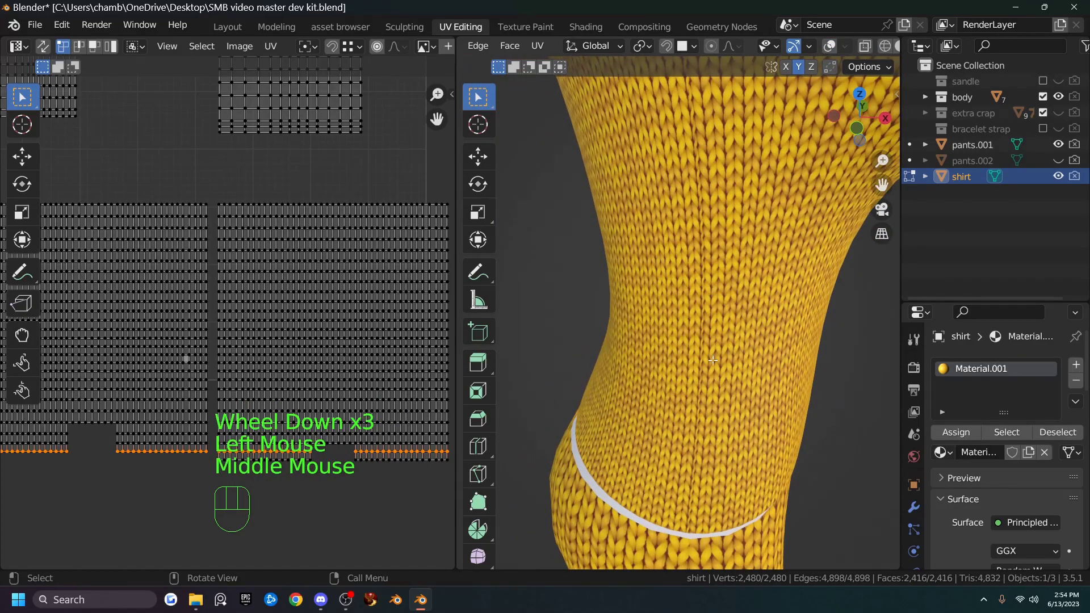
shift+middle_drag(727, 357, 812, 315)
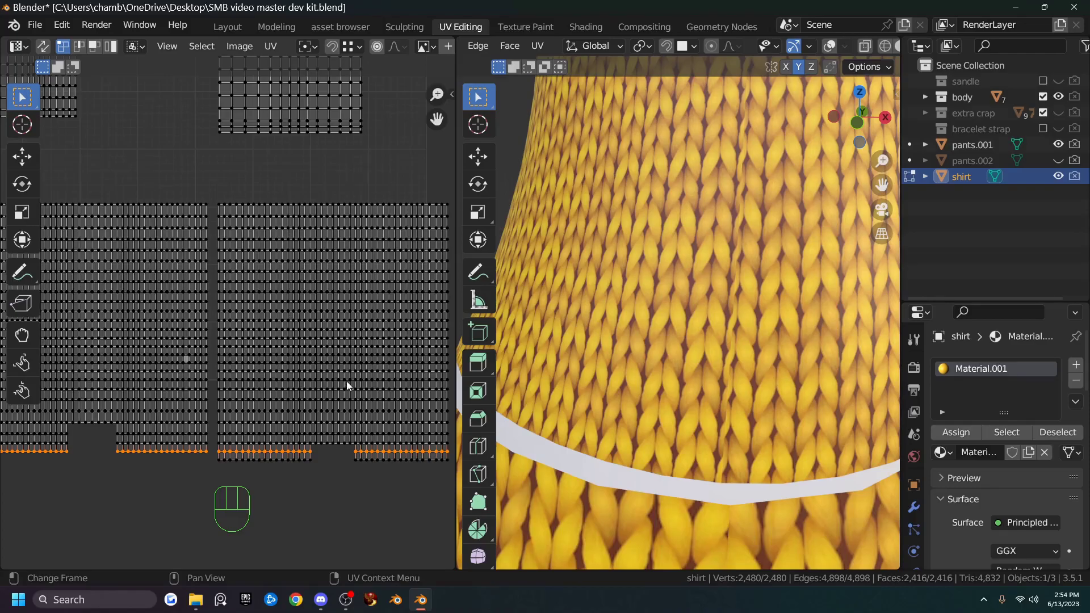
Examine how the knit pattern matches along the shirt's side seam and across the shoulder seam.
scroll(343, 374, down, 1)
scroll(342, 373, up, 2)
scroll(343, 373, down, 1)
scroll(748, 303, down, 2)
scroll(748, 303, down, 1)
middle_drag(748, 302, 668, 303)
scroll(715, 290, down, 2)
scroll(709, 294, up, 1)
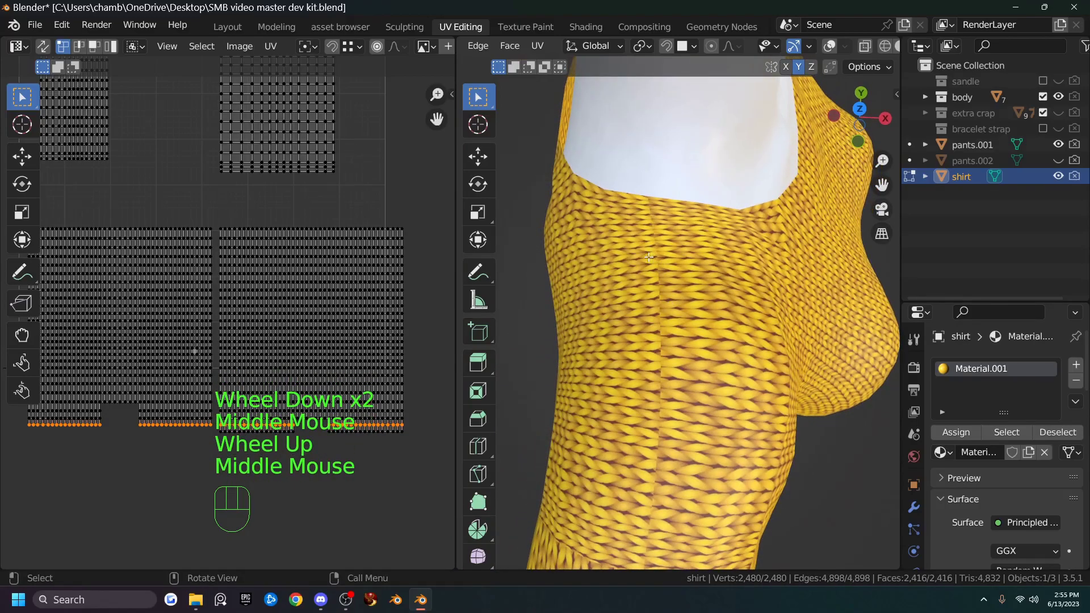
scroll(296, 339, down, 2)
scroll(302, 343, up, 2)
Rotate the right torso island 180 degrees and place it directly below the other torso island with the neck notches meeting.
click(299, 340)
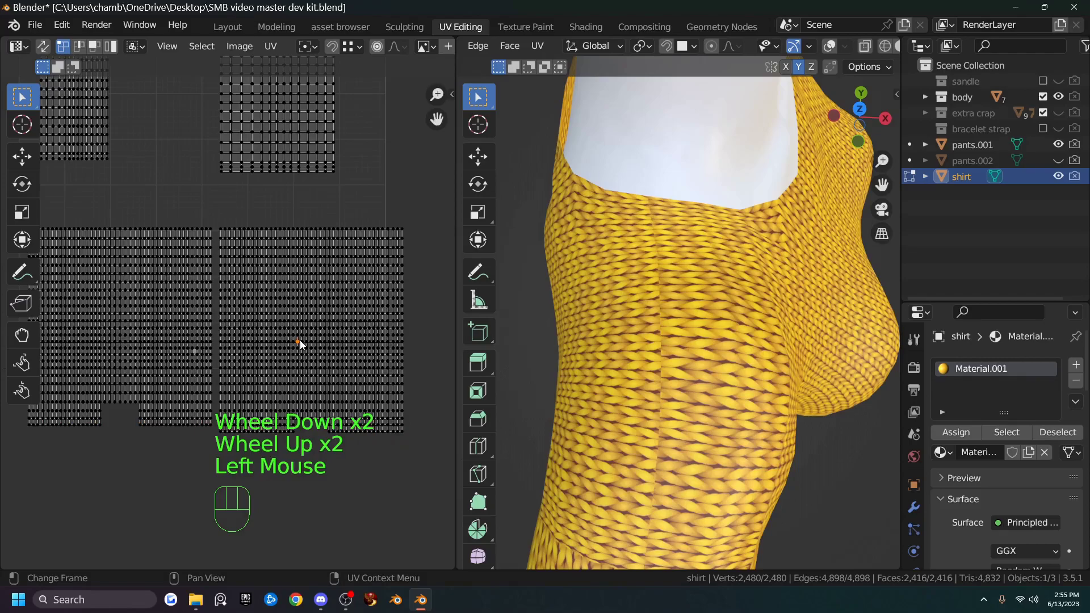
key(l)
scroll(322, 345, down, 2)
key(r)
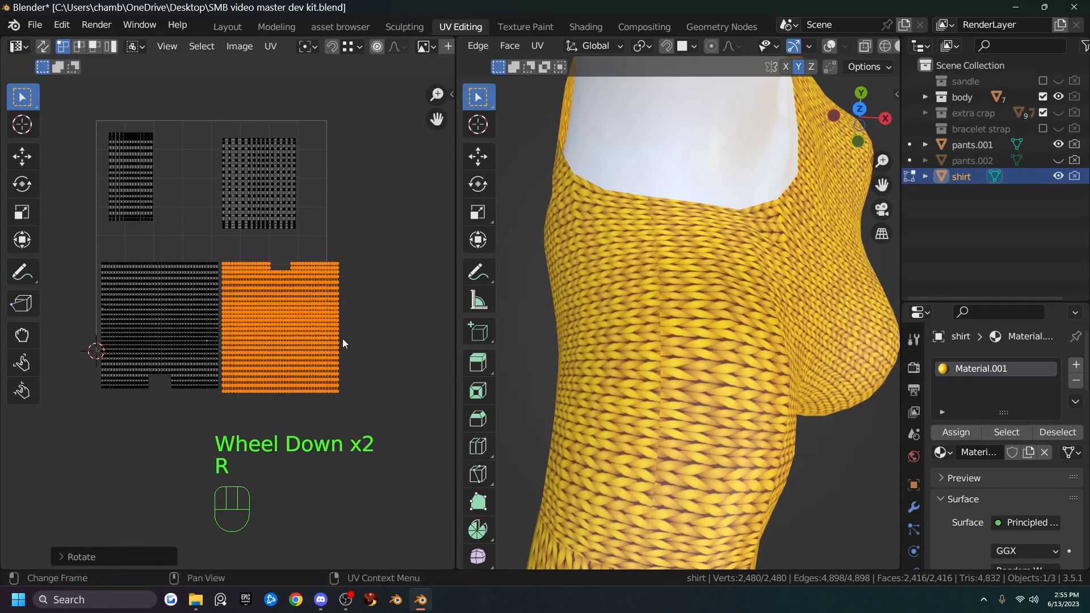
click(340, 340)
key(g)
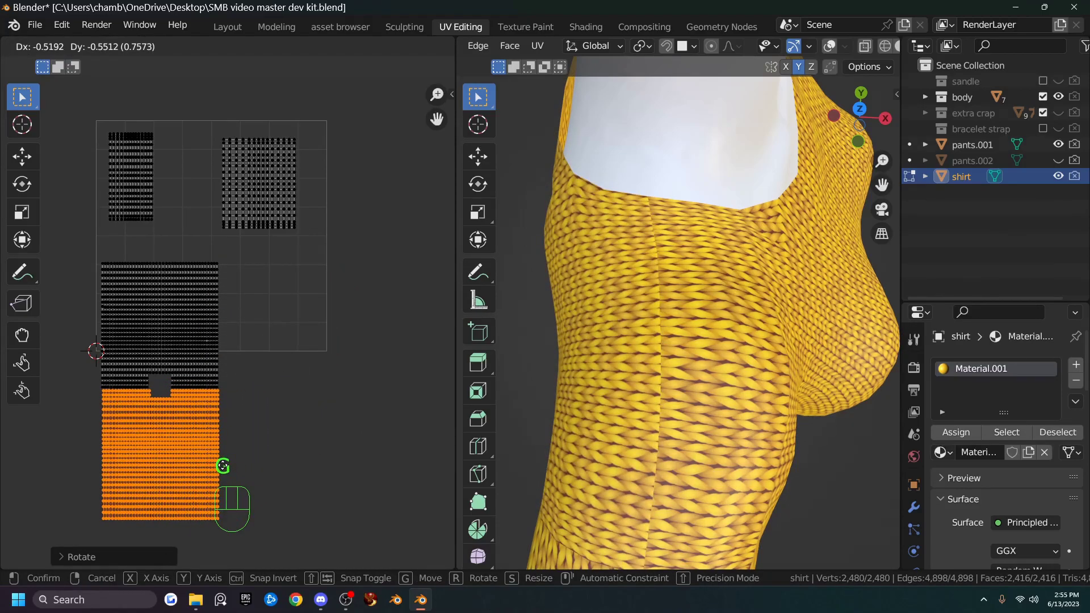
click(223, 465)
Examine how the vertex columns and neck notches of the two stacked torso islands line up.
scroll(223, 466, up, 1)
shift+middle_drag(260, 392, 325, 348)
scroll(327, 345, up, 2)
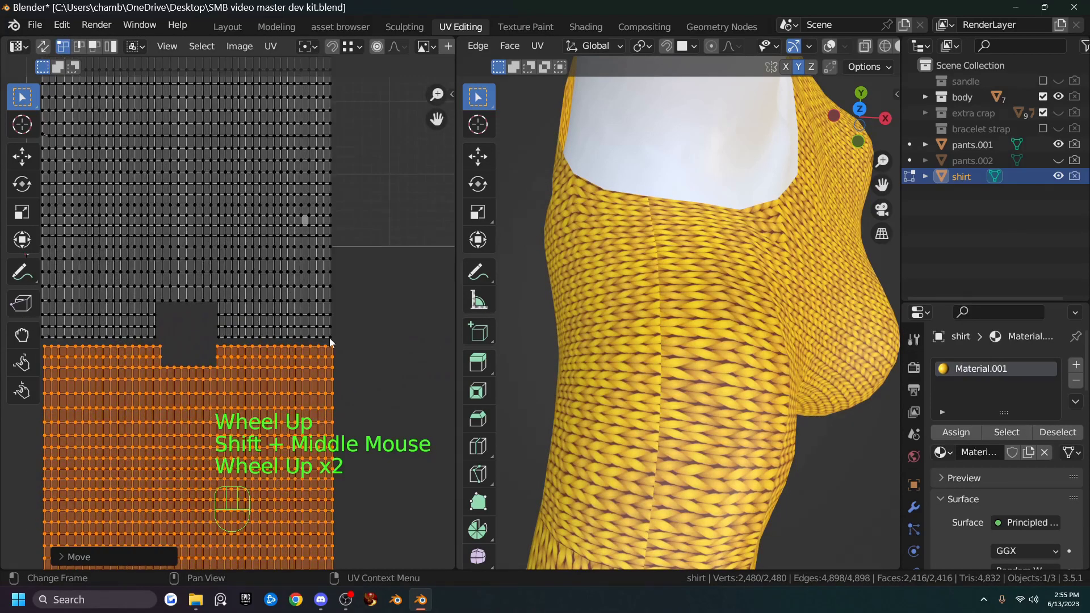
scroll(225, 396, up, 2)
shift+middle_drag(225, 397, 296, 359)
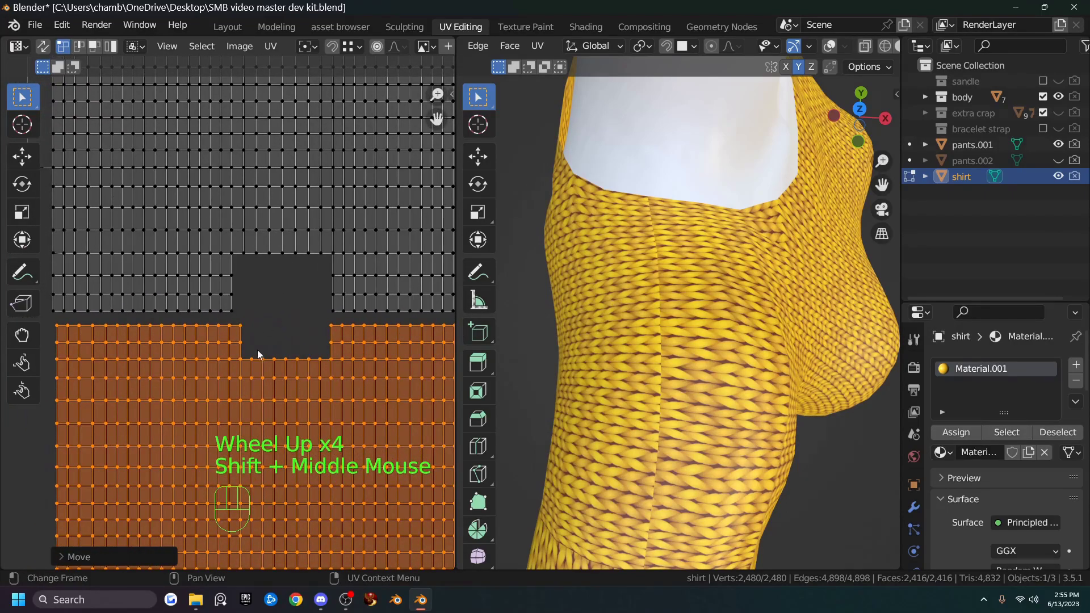
scroll(281, 355, down, 3)
scroll(284, 356, up, 1)
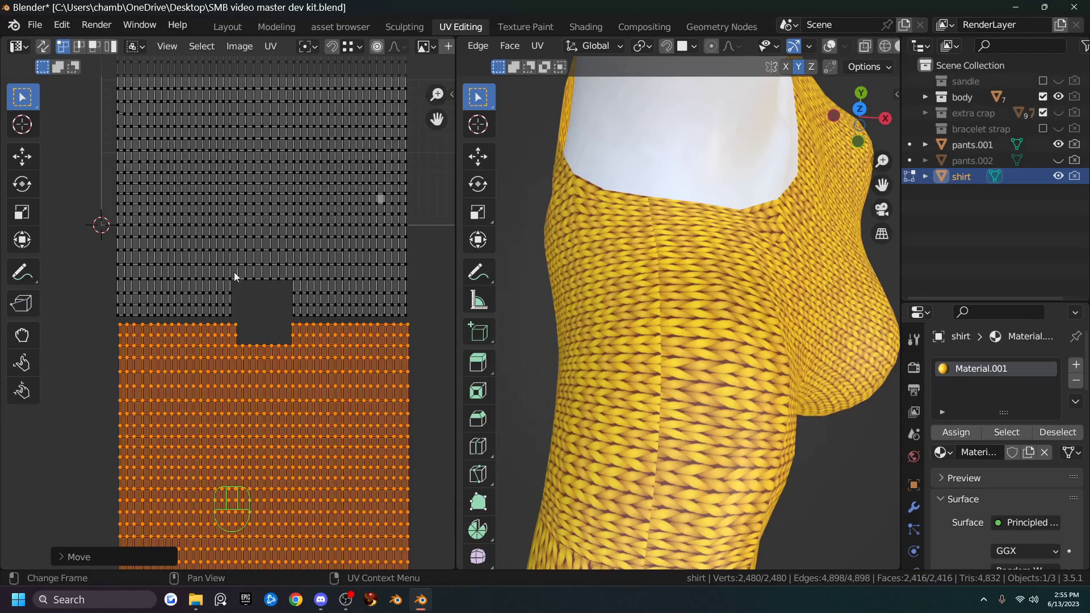
scroll(337, 340, down, 1)
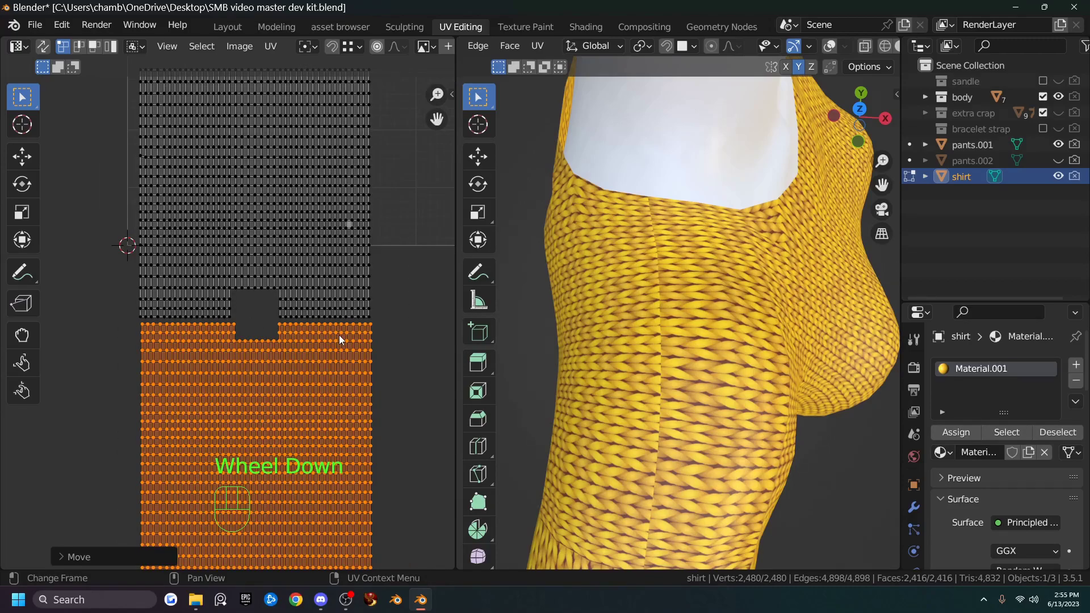
key(ctrl)
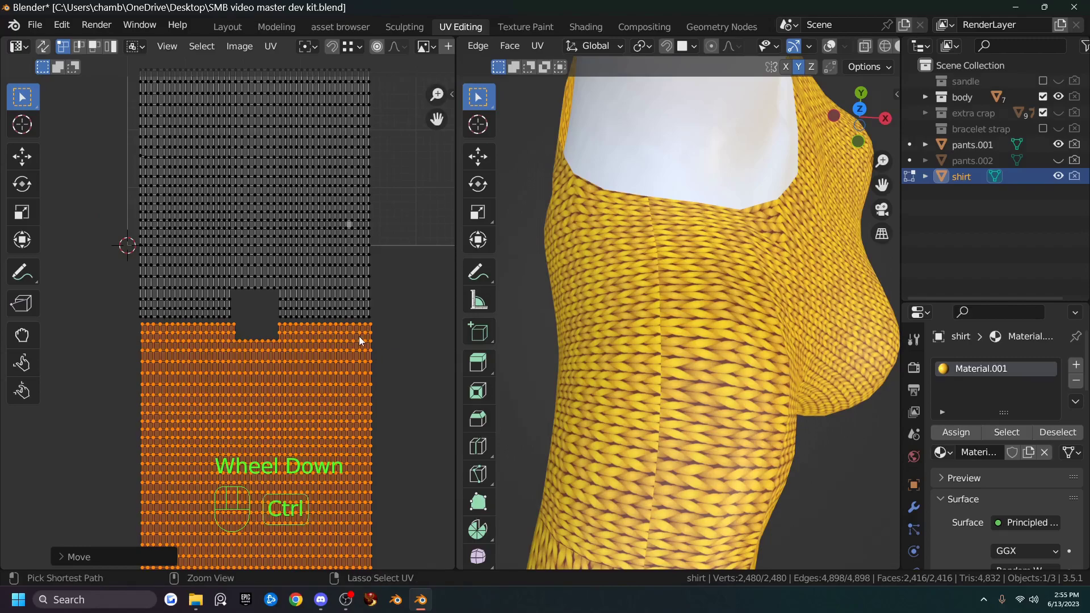
Maximize the UV editor, select both stacked torso islands and rotate them together by 90 degrees.
key(ctrl+space)
scroll(525, 366, up, 3)
shift+middle_drag(679, 352, 648, 345)
scroll(666, 344, down, 3)
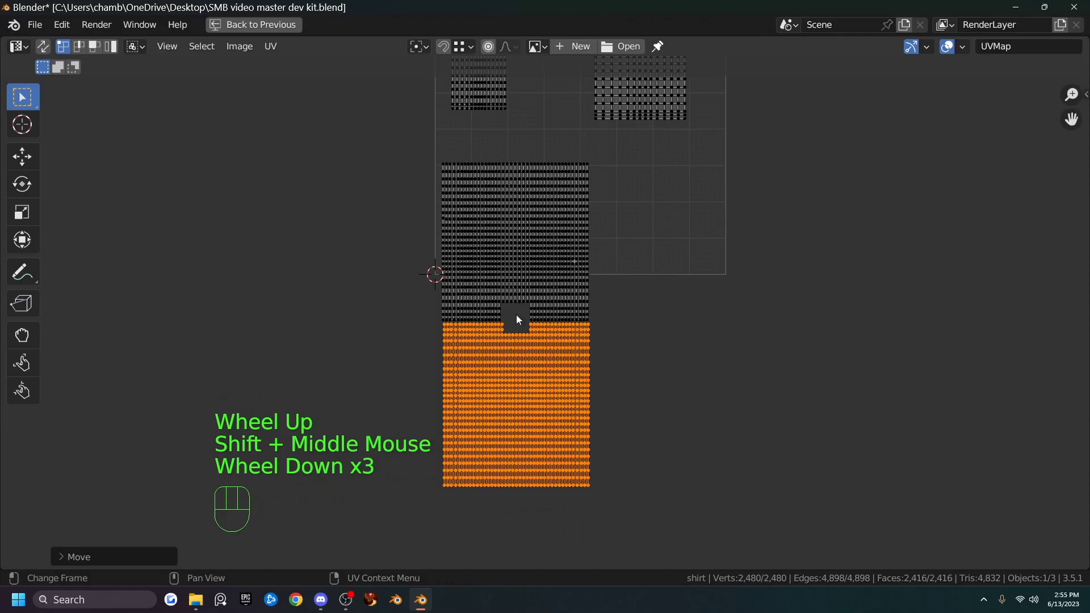
scroll(551, 360, up, 2)
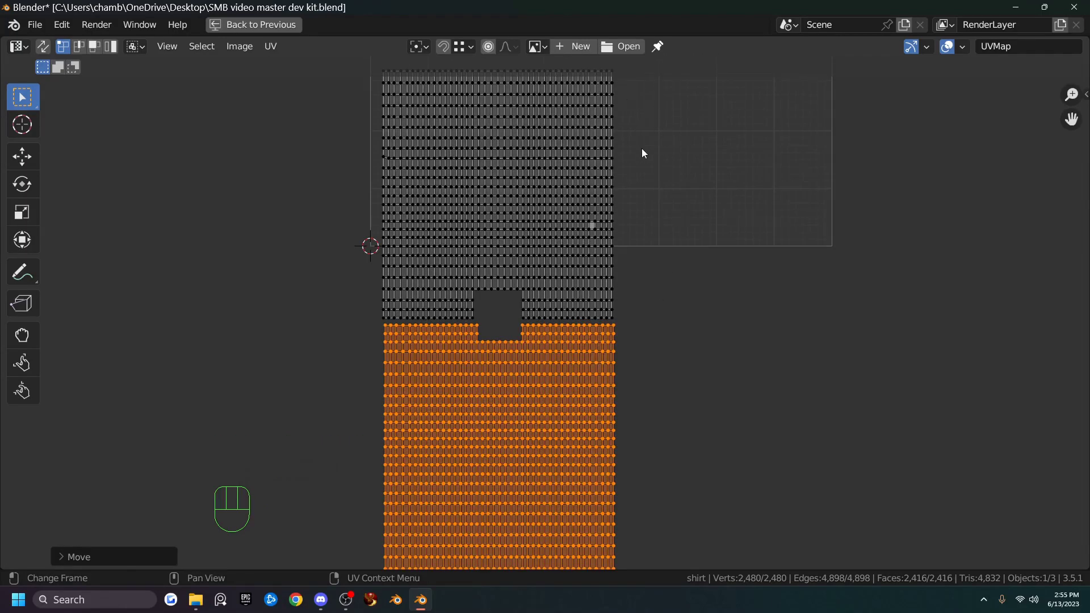
middle_drag(642, 151, 637, 168)
scroll(626, 149, down, 1)
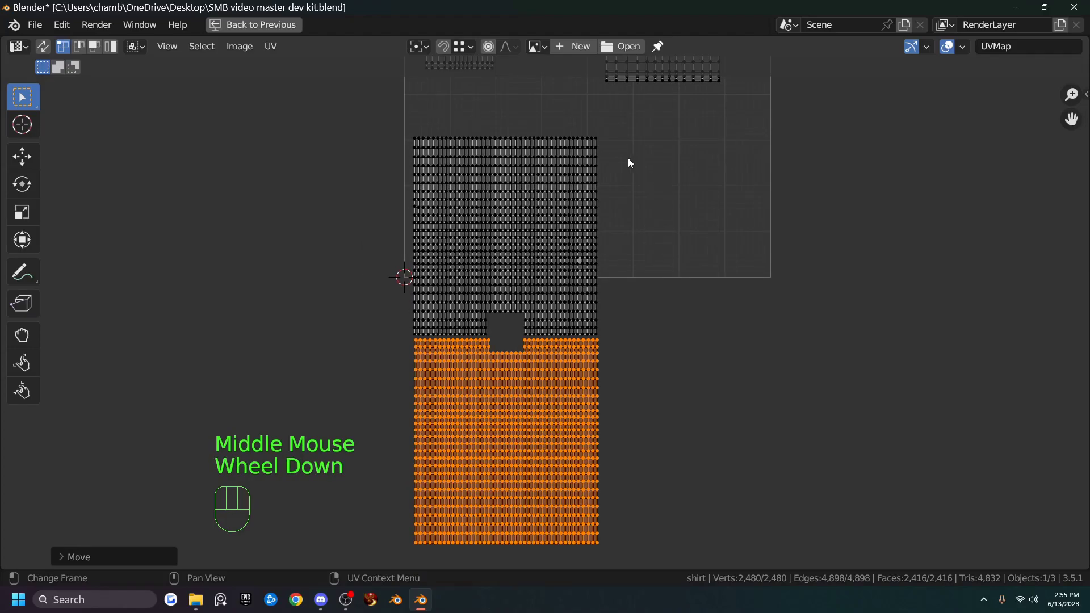
drag(362, 124, 661, 555)
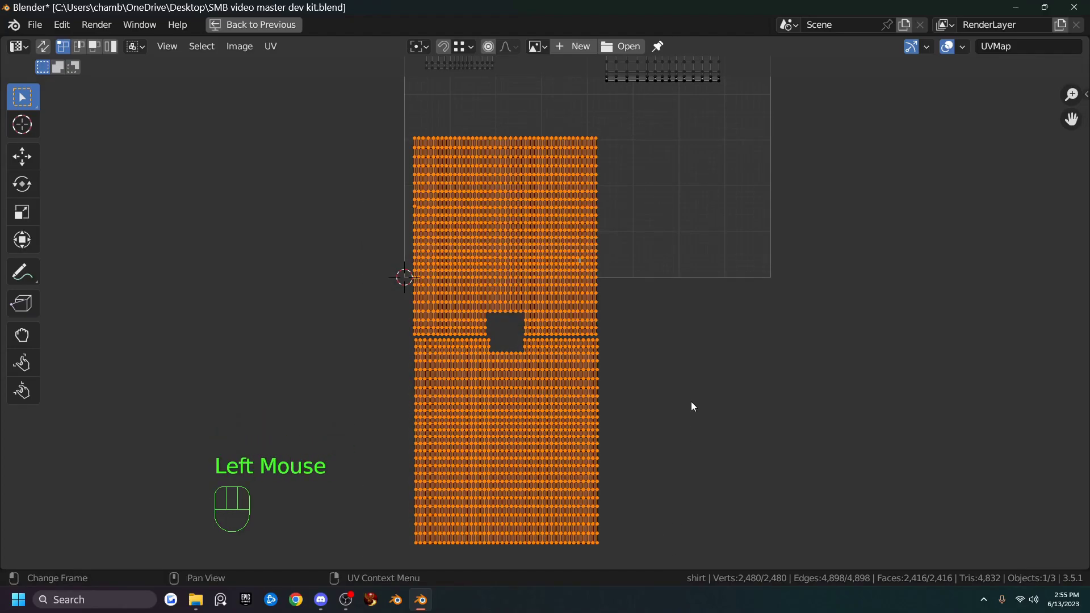
key(9)
key(0)
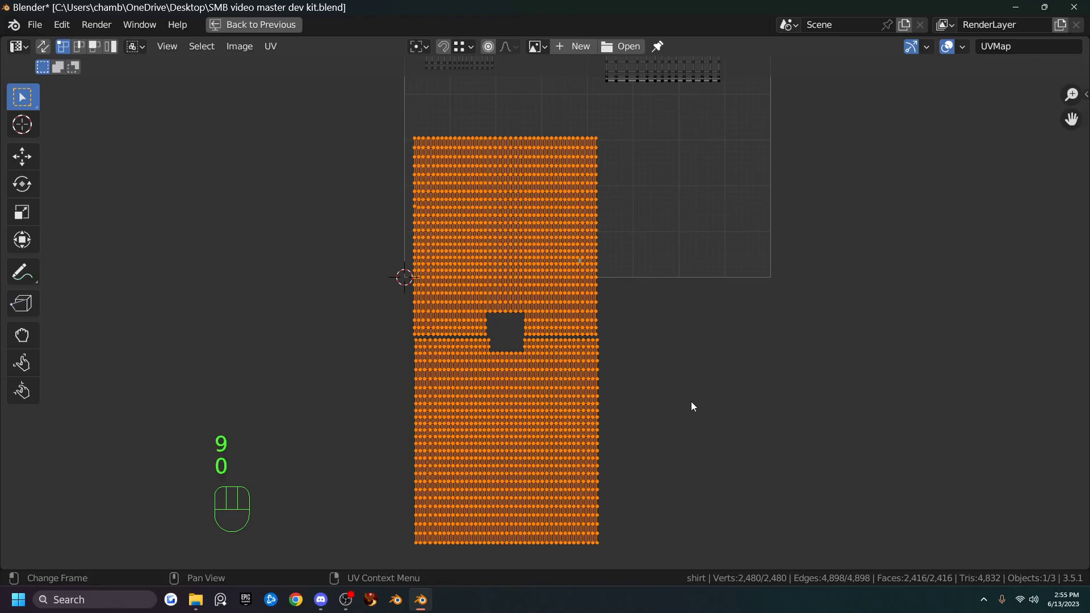
text(r90)
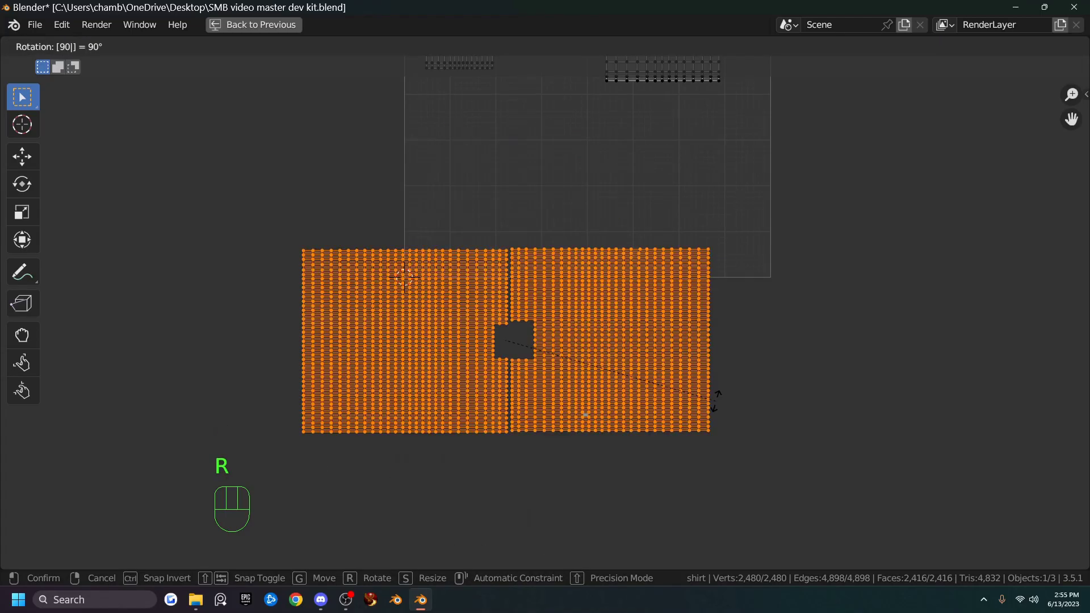
key(Return)
Align the top two vertex rows of the rotated torso islands by scaling each row to 0 along Y.
scroll(608, 397, up, 2)
shift+middle_drag(591, 369, 672, 394)
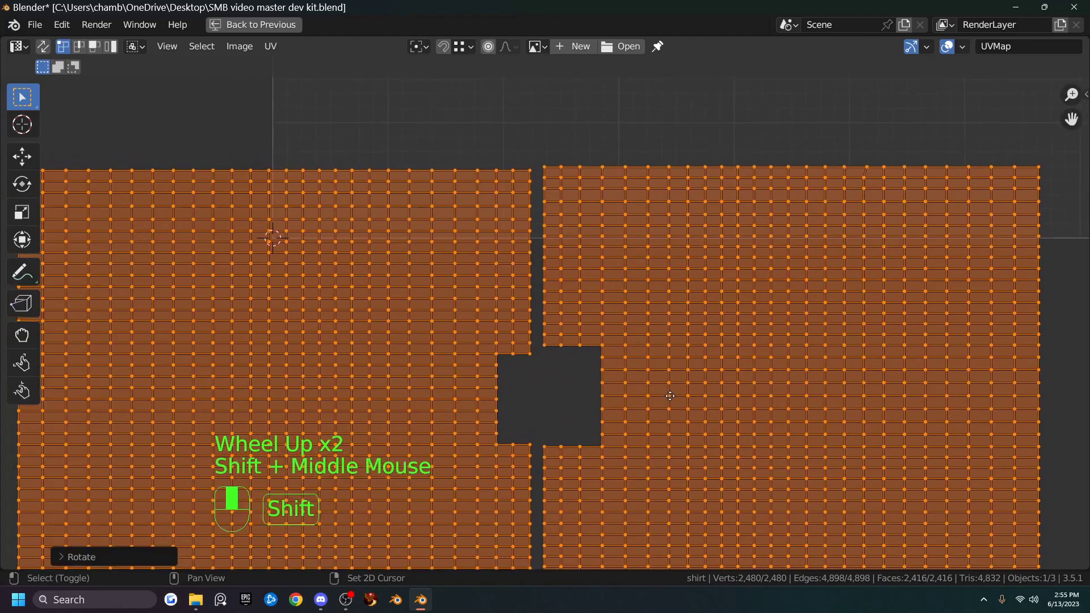
scroll(674, 393, down, 1)
drag(98, 188, 943, 205)
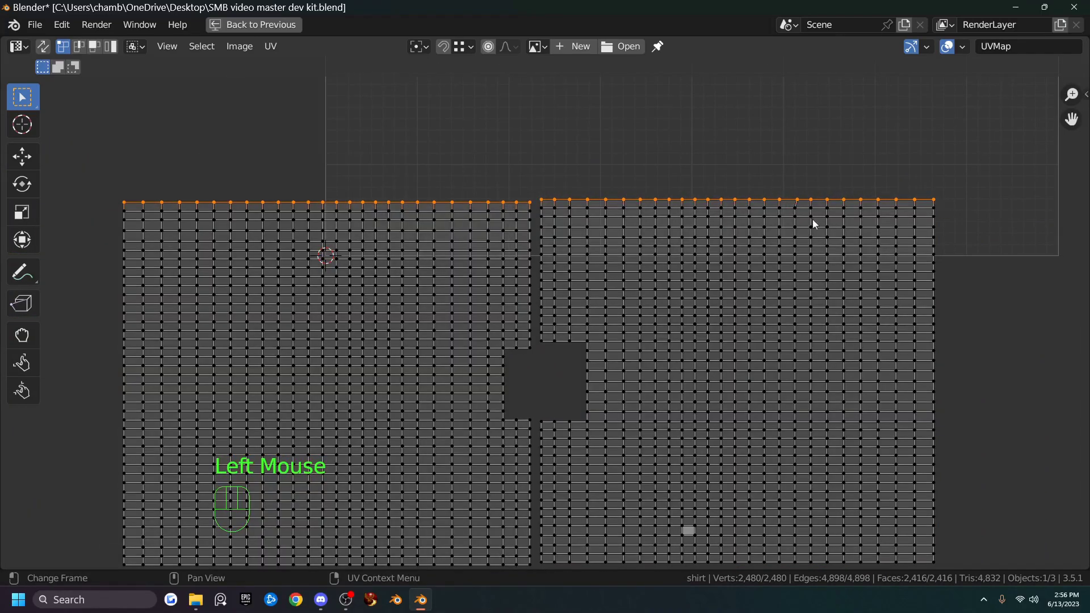
key(s)
key(y)
key(0)
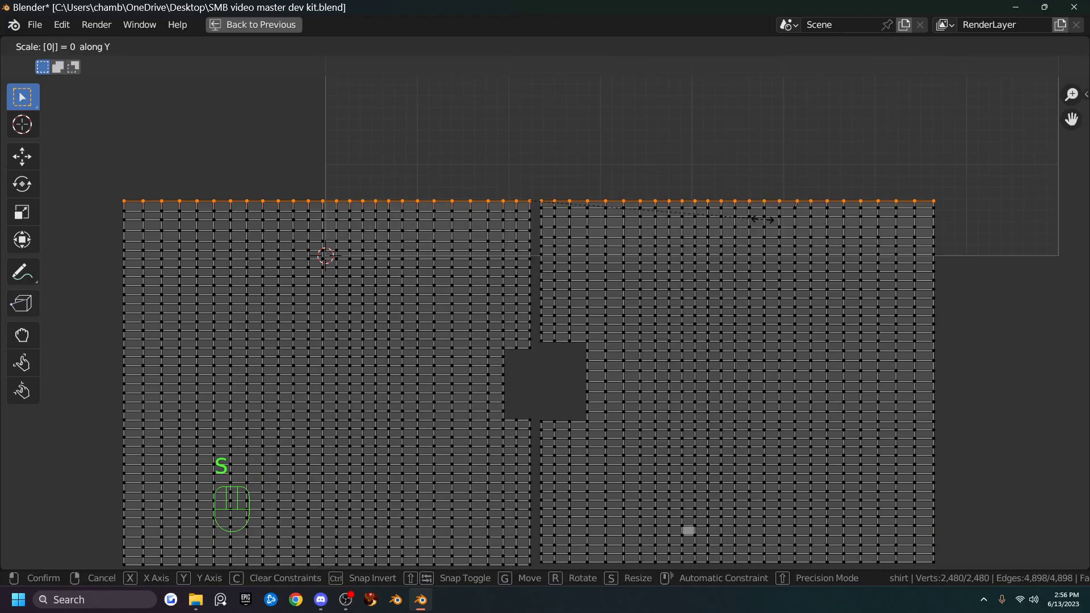
key(Return)
drag(111, 202, 938, 212)
key(shift+r)
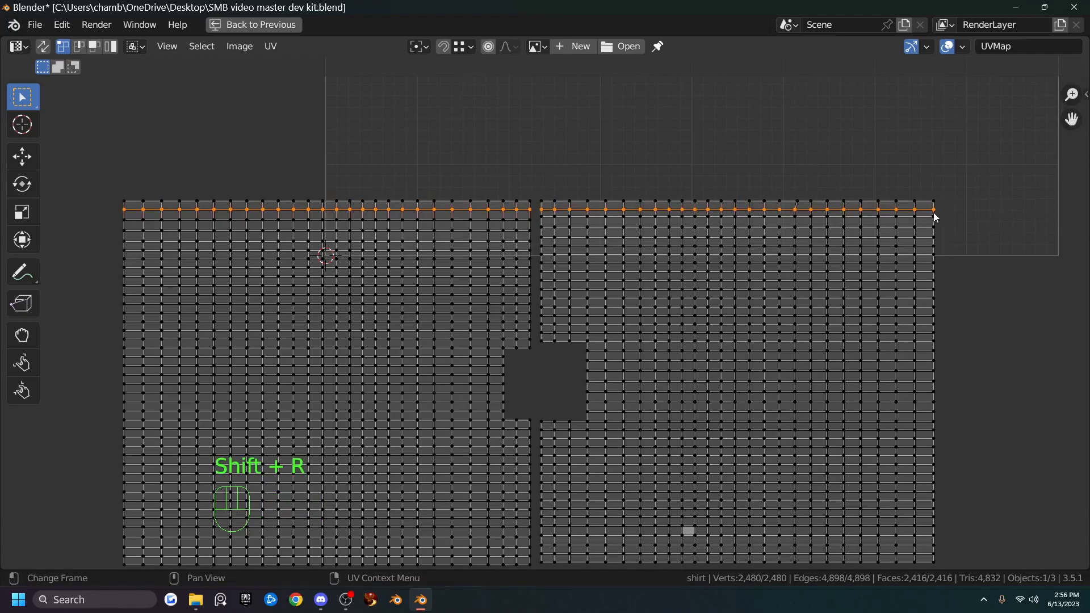
Repeat the zero Y scale on the following vertex rows of the rotated islands, from the third row downward.
drag(121, 216, 944, 222)
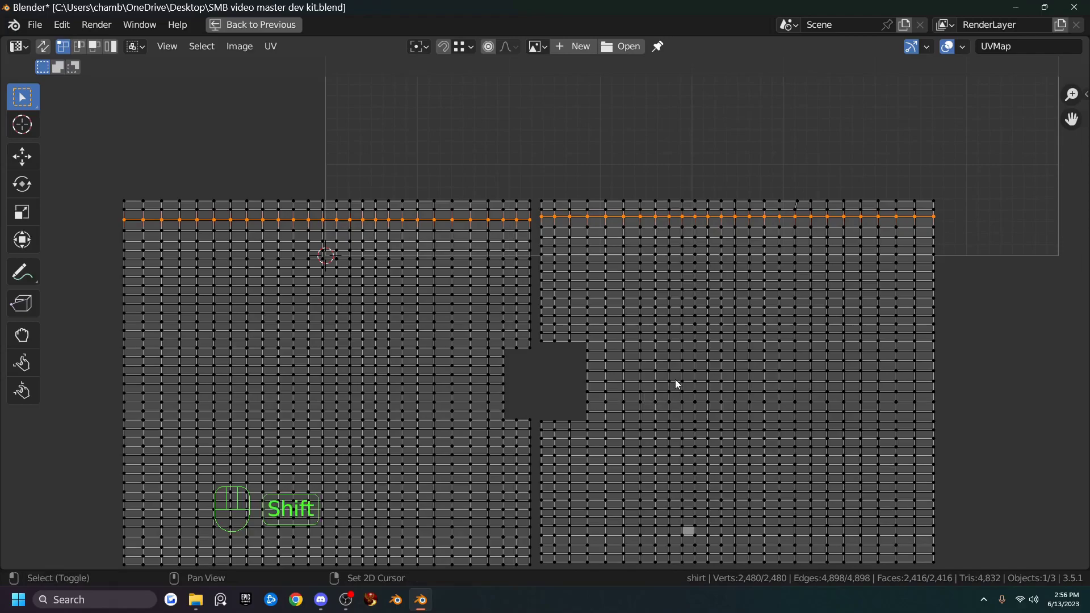
key(shift+r)
drag(111, 223, 942, 243)
key(shift+r)
drag(113, 244, 942, 251)
key(shift+r)
drag(114, 253, 939, 277)
key(shift+r)
key(shift+r)
key(shift+r)
key(shift+r)
Flatten the next rows along Y across both rotated islands, down to just above the neck notch.
drag(114, 276, 949, 310)
key(shift+r)
drag(122, 304, 938, 311)
key(shift+r)
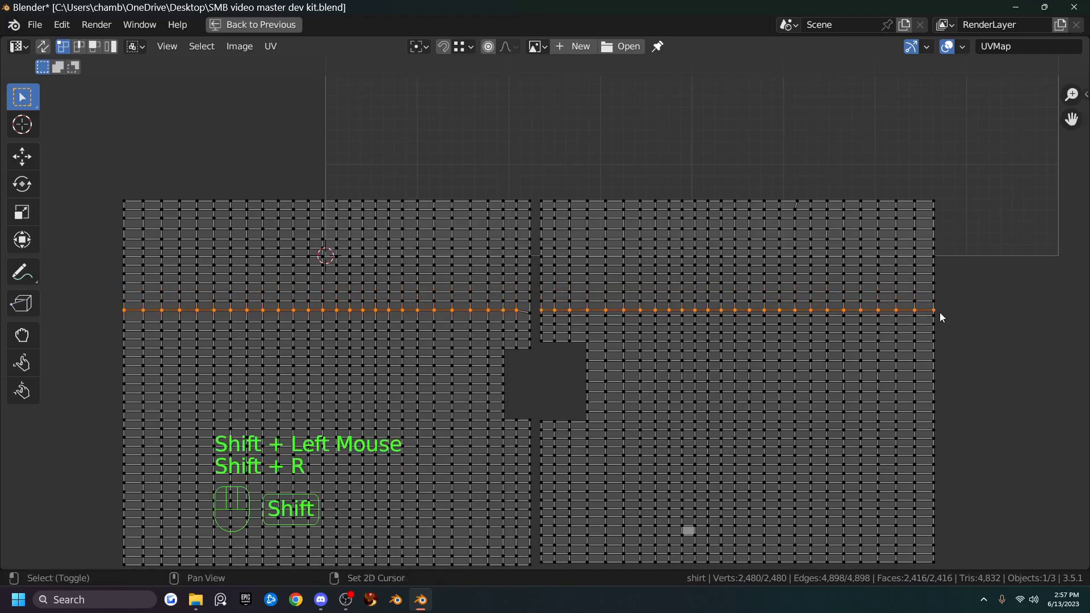
drag(119, 313, 959, 328)
key(shift+r)
scroll(539, 352, down, 2)
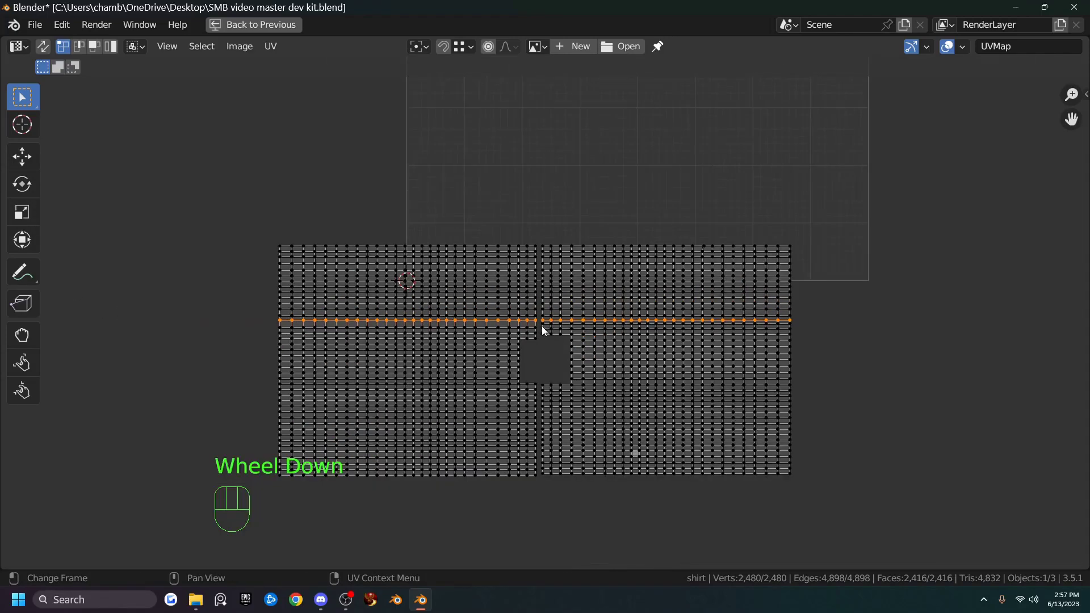
Shift the right island's unaligned lower rows to meet the left island's, and flatten the next row across both along Y.
drag(544, 326, 834, 479)
key(g)
scroll(214, 330, up, 2)
click(213, 330)
drag(213, 330, 936, 341)
key(s)
key(y)
click(934, 345)
Flatten the vertex rows running beside the neck notch along Y across both rotated islands.
key(shift+r)
drag(114, 361, 958, 393)
drag(122, 390, 945, 413)
key(shift+r)
key(shift+r)
Shift the left island's unaligned lower rows along Y, and flatten the row just above the notch's lower edge across both islands.
shift+middle_drag(397, 431, 458, 314)
drag(170, 286, 597, 470)
key(g)
key(y)
click(284, 381)
drag(198, 300, 757, 315)
key(s)
key(y)
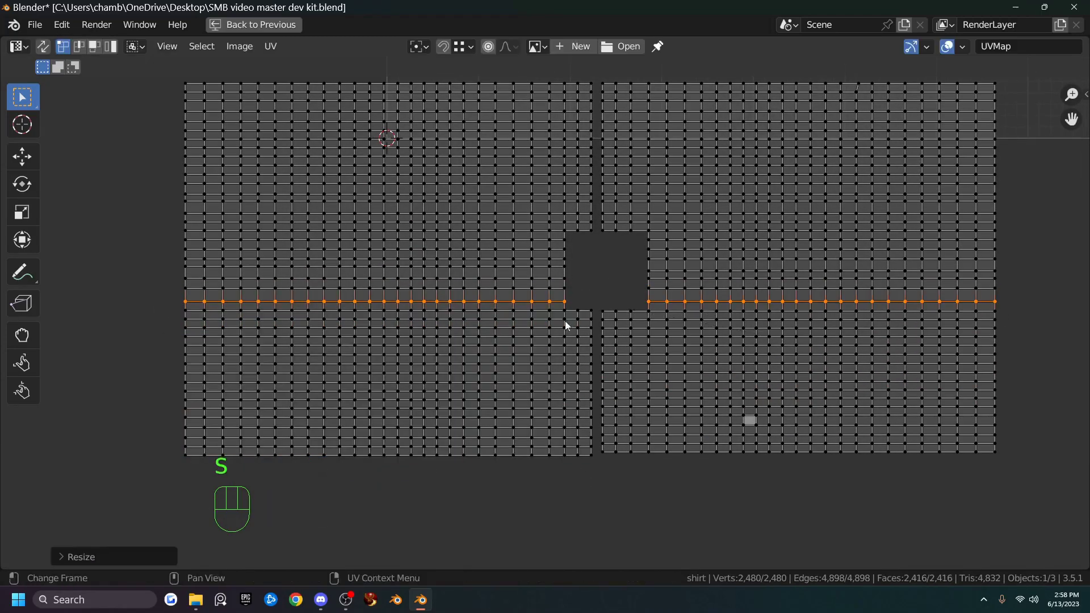
Flatten the vertex rows just below the neck notch along Y across both rotated shirt islands.
click(544, 333)
key(shift+r)
drag(200, 330, 992, 354)
key(shift+r)
key(shift+r)
key(shift+r)
key(shift+r)
key(shift+r)
key(shift+r)
Flatten the lowest remaining vertex rows along Y across both islands, down to their bottom edges.
drag(178, 394, 1007, 411)
key(shift+r)
key(shift+r)
drag(174, 439, 645, 470)
key(shift+r)
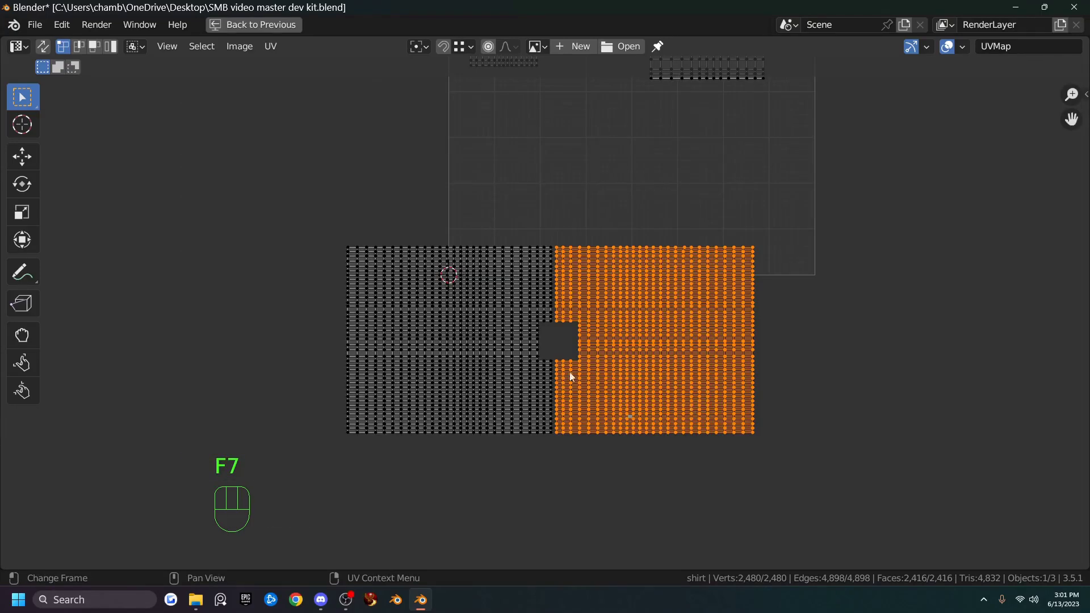
Restore the maximized UV editor to the split workspace and view the shirt's shoulder and front in 3D.
key(ctrl+space)
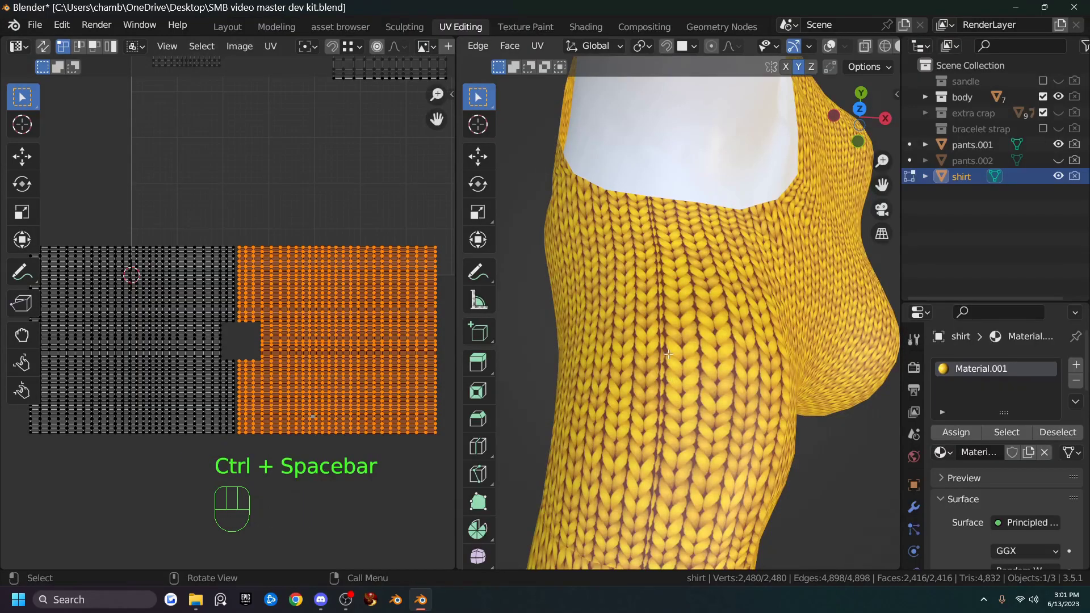
scroll(668, 354, down, 2)
middle_drag(698, 336, 574, 304)
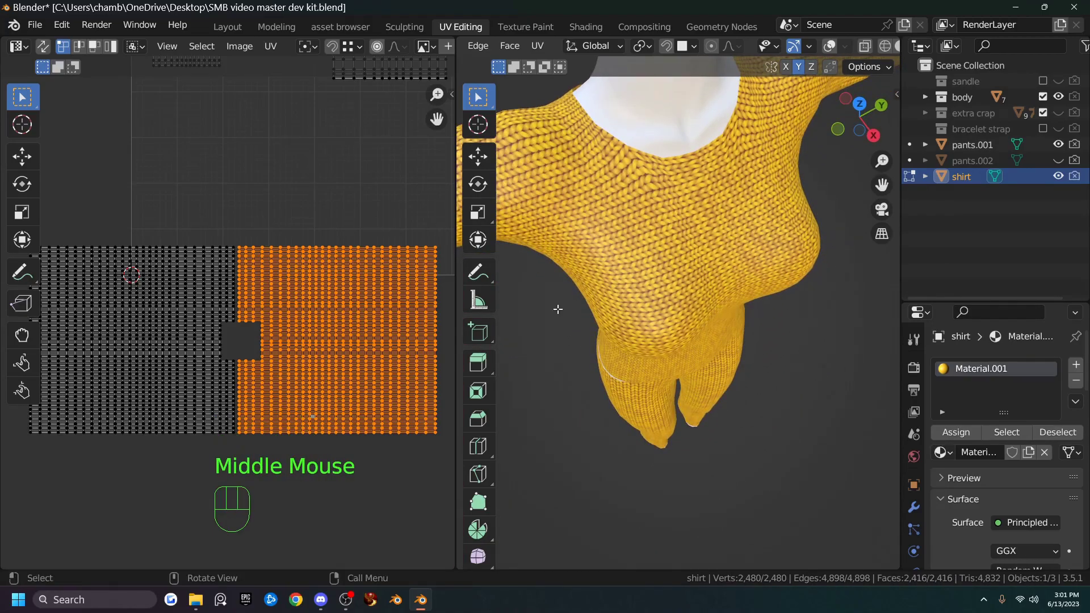
Select both torso UV islands and rotate them by 90°.
scroll(359, 386, down, 2)
drag(64, 260, 438, 411)
key(r)
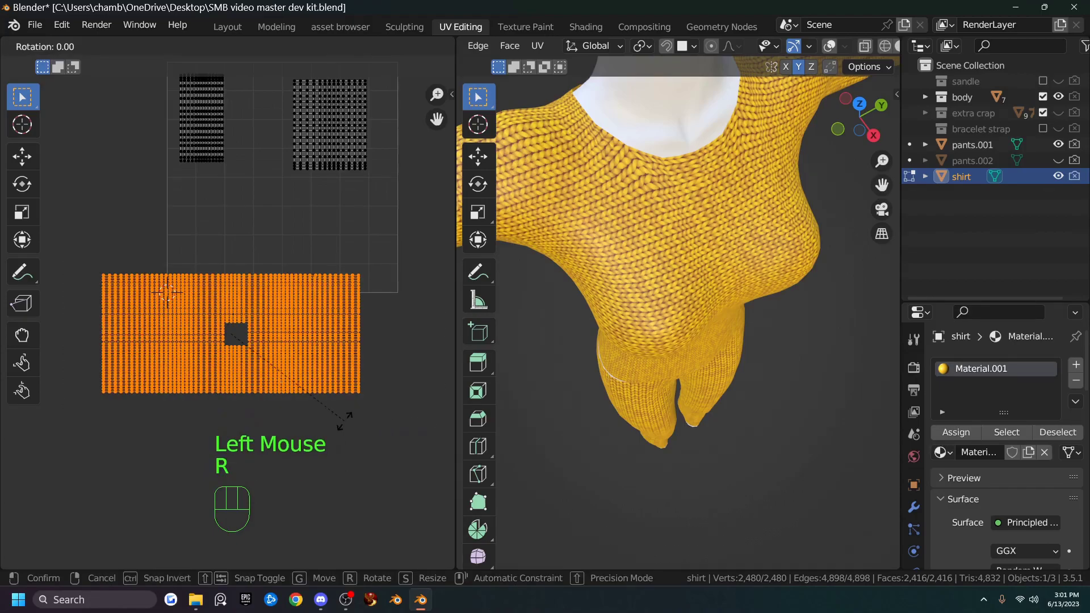
key(9)
key(0)
key(Return)
Examine the knit pattern across the shoulder seam and the shirt's front, and inspect the UV area around the neck notch.
middle_drag(612, 305, 706, 274)
scroll(706, 274, up, 2)
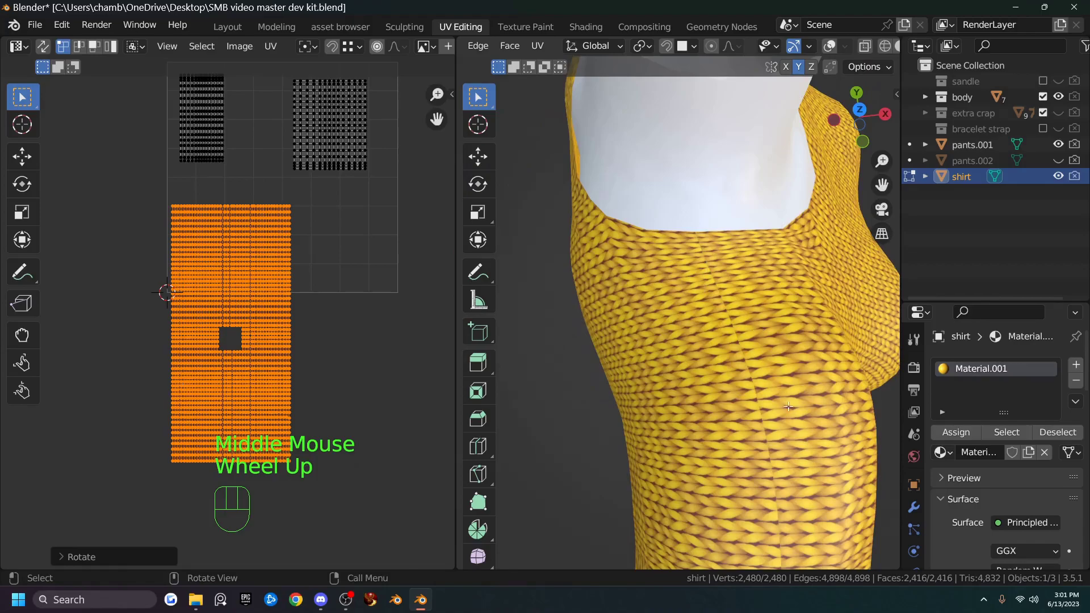
scroll(766, 468, down, 2)
middle_drag(766, 467, 698, 369)
scroll(698, 369, up, 2)
shift+middle_drag(698, 369, 692, 341)
click(345, 350)
scroll(310, 379, up, 2)
scroll(312, 378, up, 2)
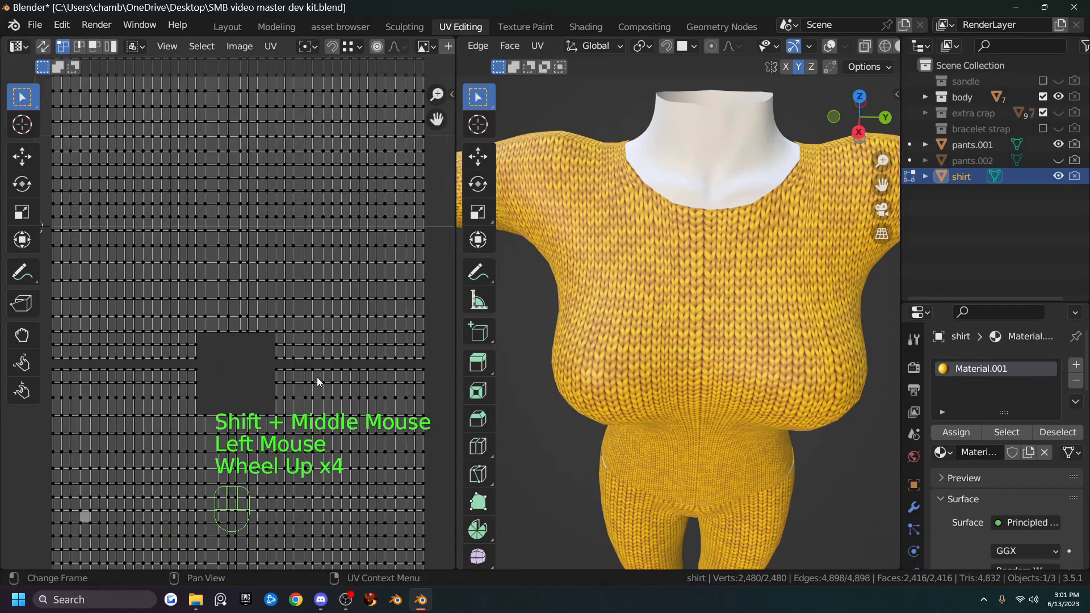
Select the UV block beside the neck notch's lower part and examine the knit along the shirt's side seam.
drag(271, 363, 438, 425)
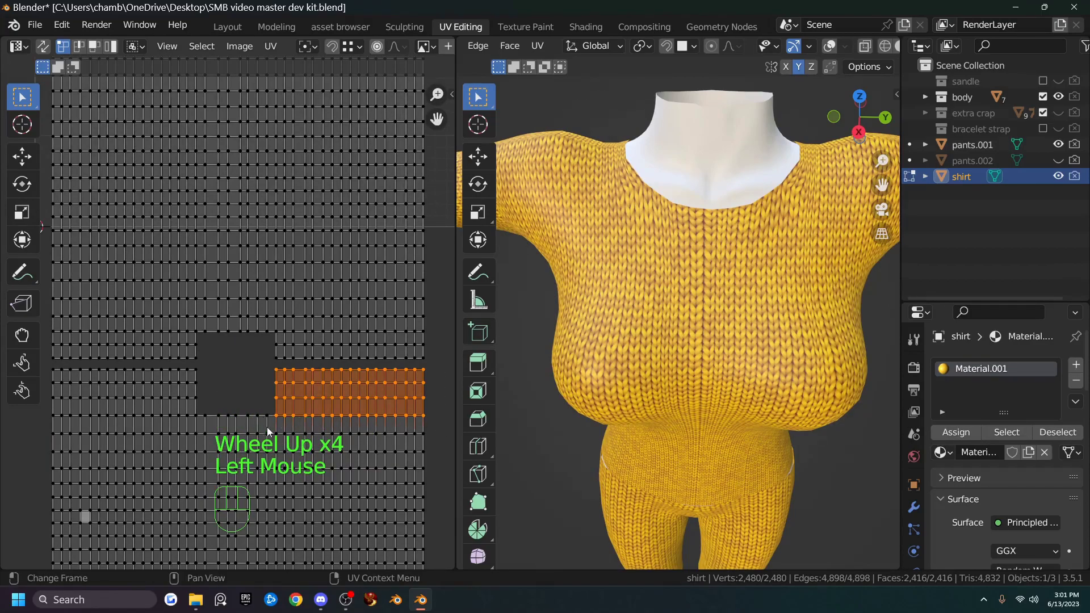
shift+middle_drag(264, 423, 267, 363)
scroll(267, 363, down, 3)
shift+middle_drag(267, 363, 250, 318)
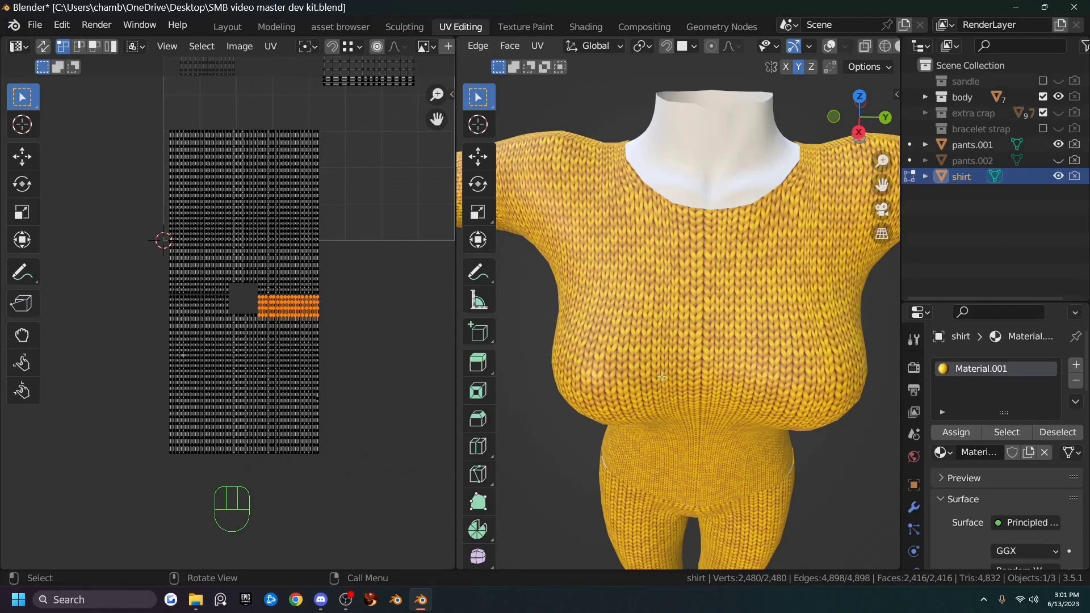
scroll(370, 411, up, 4)
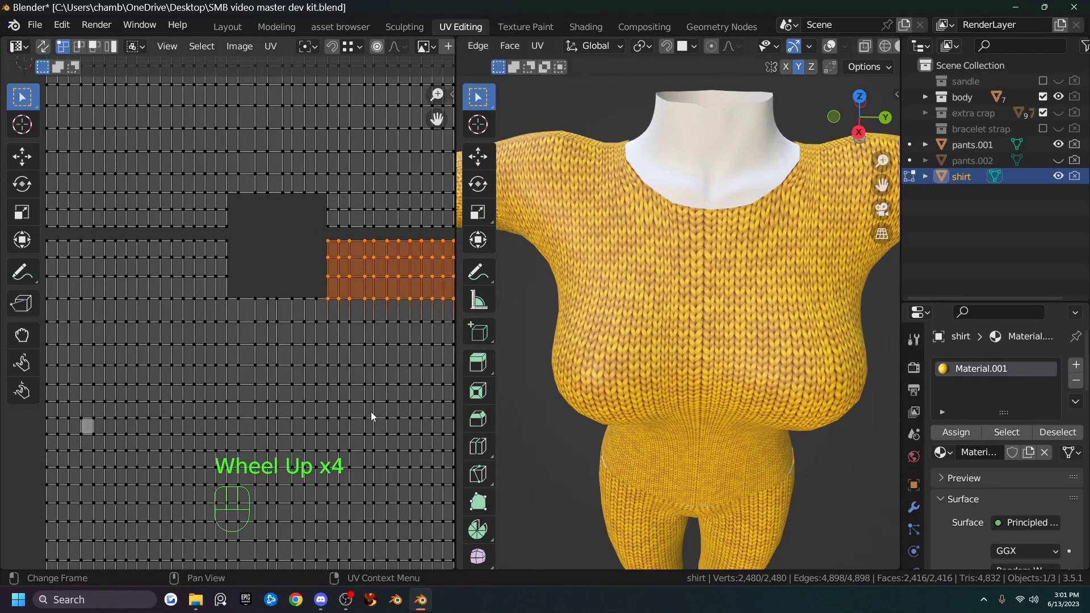
scroll(371, 417, down, 3)
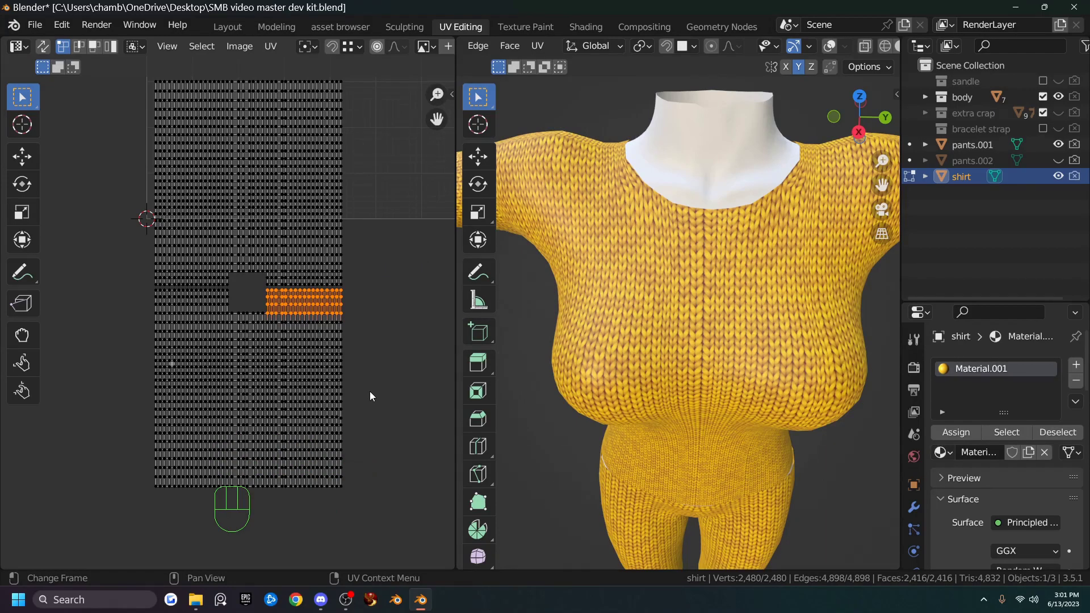
middle_drag(652, 409, 774, 310)
scroll(772, 306, up, 2)
scroll(773, 306, up, 1)
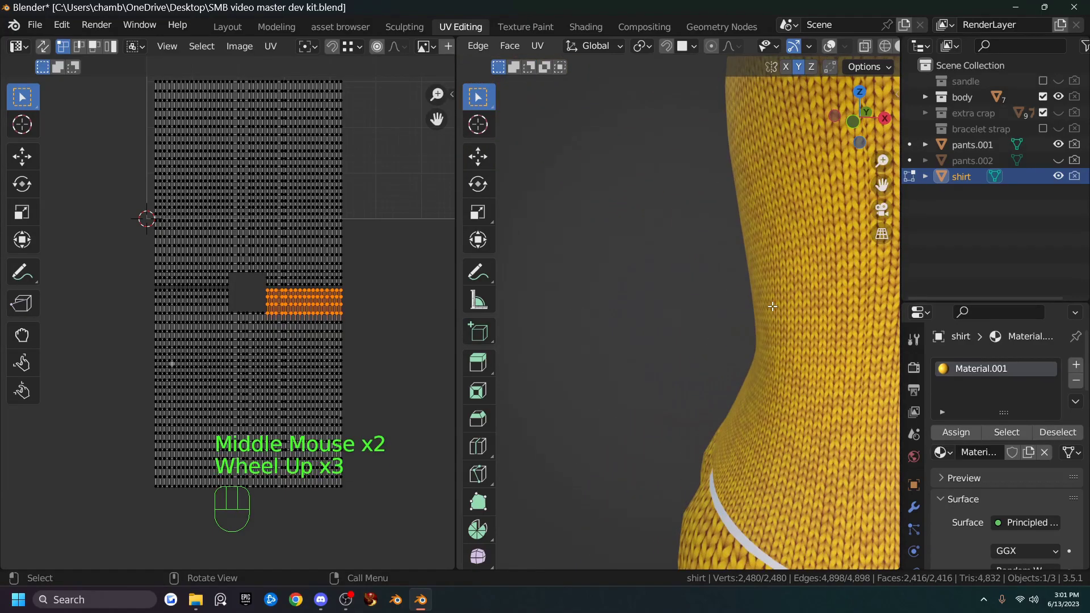
scroll(769, 308, down, 2)
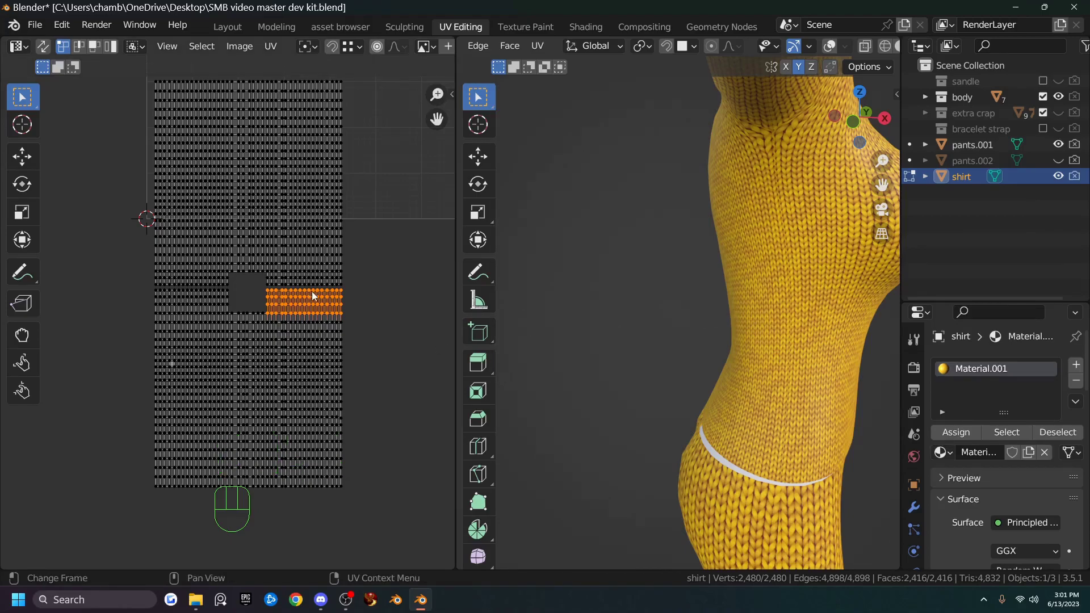
Undo the UV block selection and the 90° rotation of both torso islands.
key(ctrl+z)
key(ctrl+z)
key(ctrl+z)
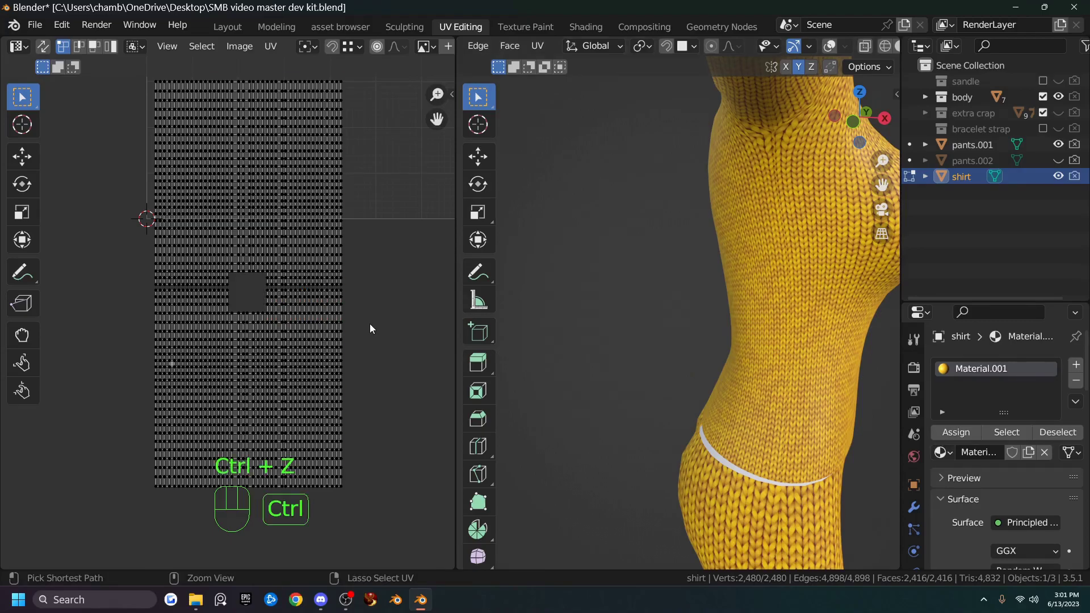
scroll(349, 328, up, 1)
shift+middle_drag(681, 295, 720, 309)
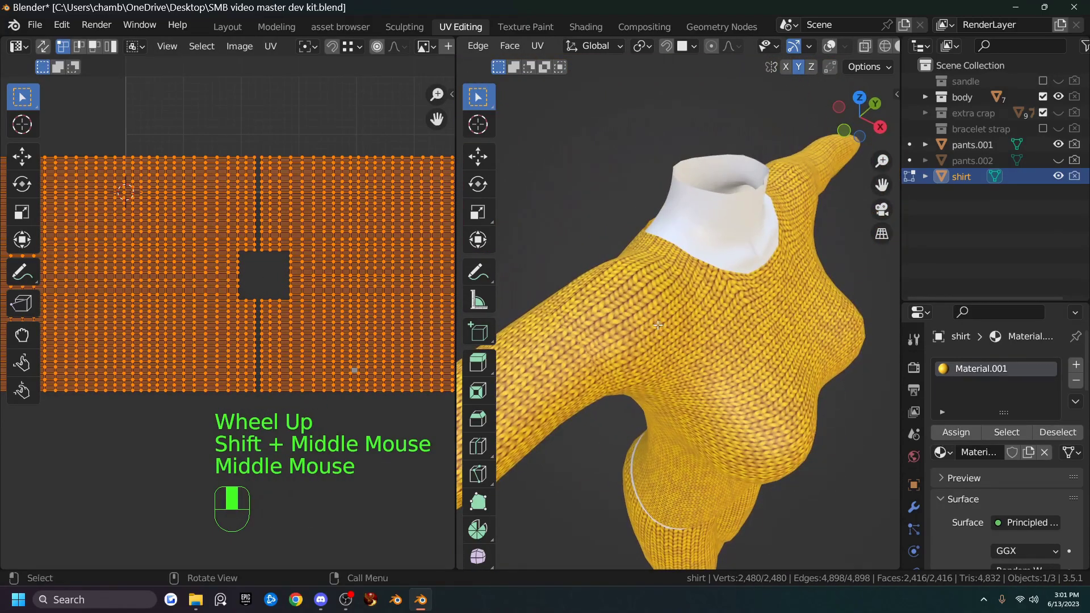
shift+middle_drag(308, 278, 315, 328)
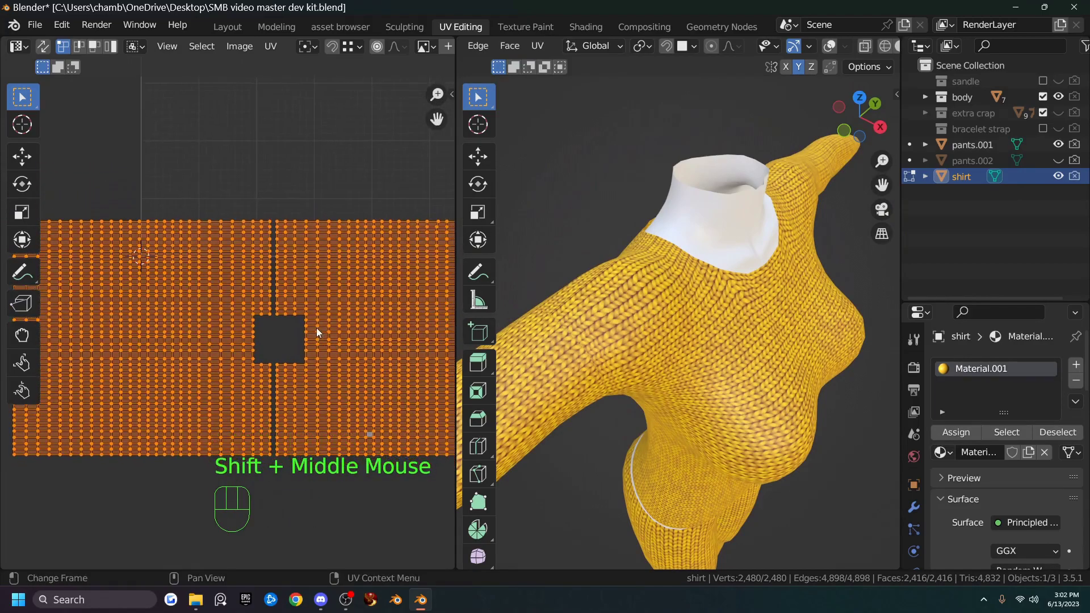
scroll(315, 328, down, 2)
drag(90, 254, 437, 260)
middle_drag(500, 307, 544, 309)
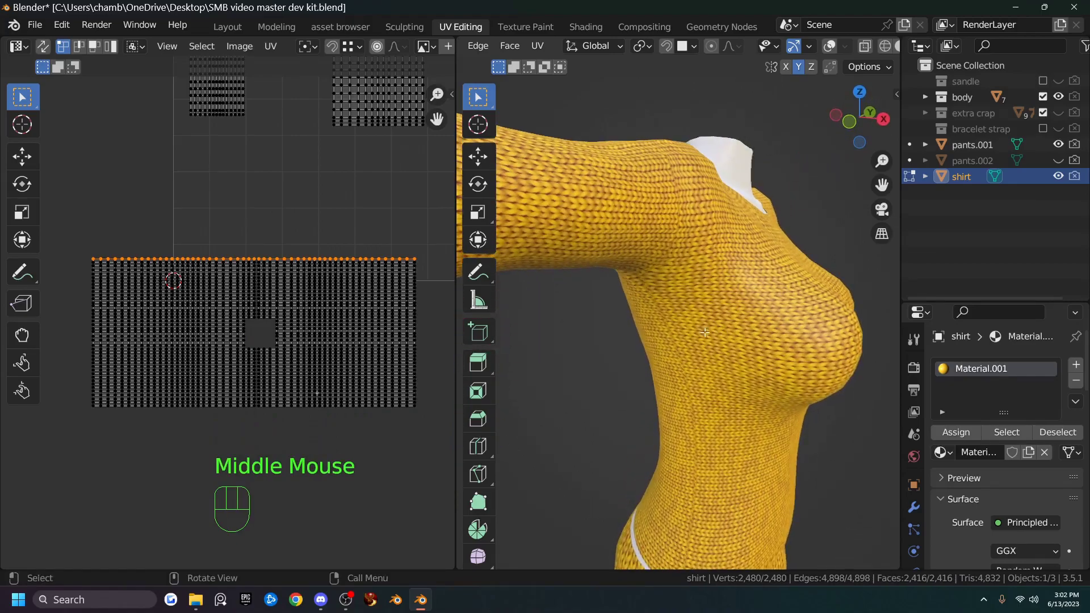
key(g)
right_click(298, 288)
middle_drag(732, 318, 548, 344)
key(g)
right_click(548, 348)
key(g)
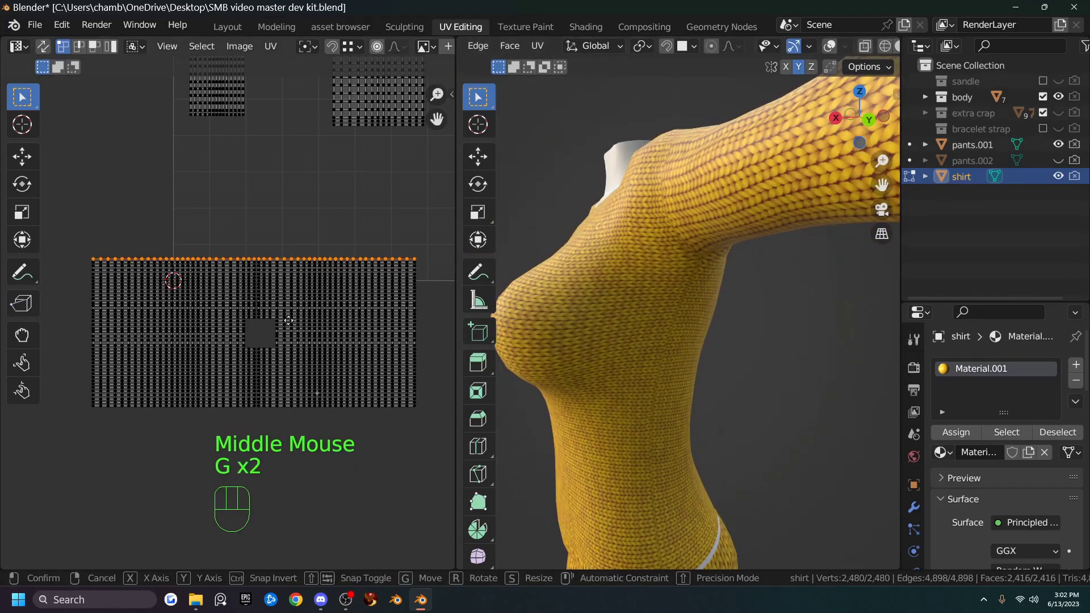
right_click(320, 314)
scroll(663, 351, up, 3)
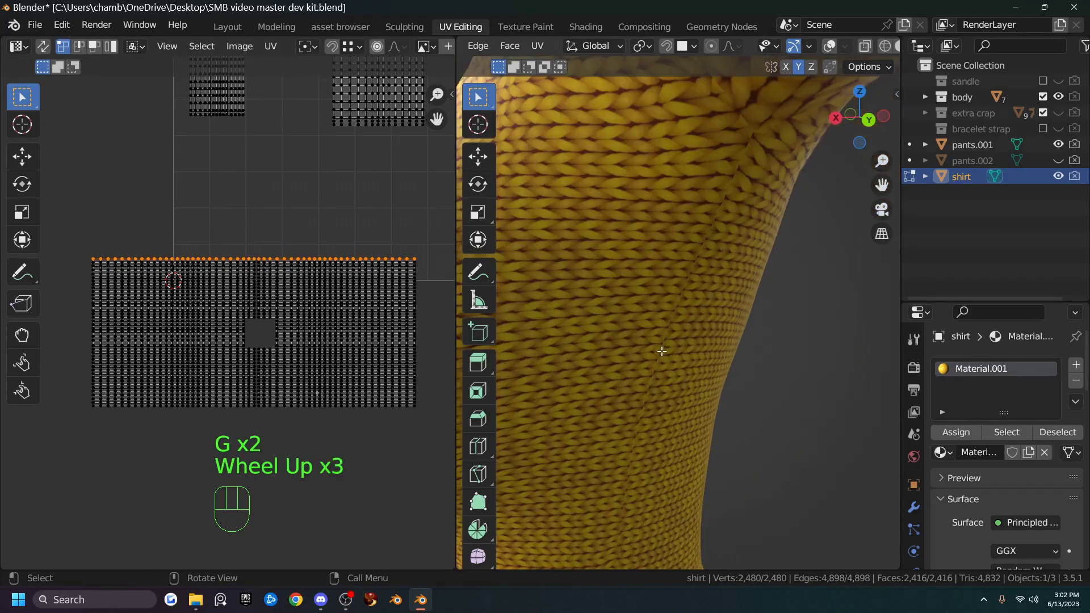
scroll(370, 319, up, 2)
shift+middle_drag(370, 319, 264, 321)
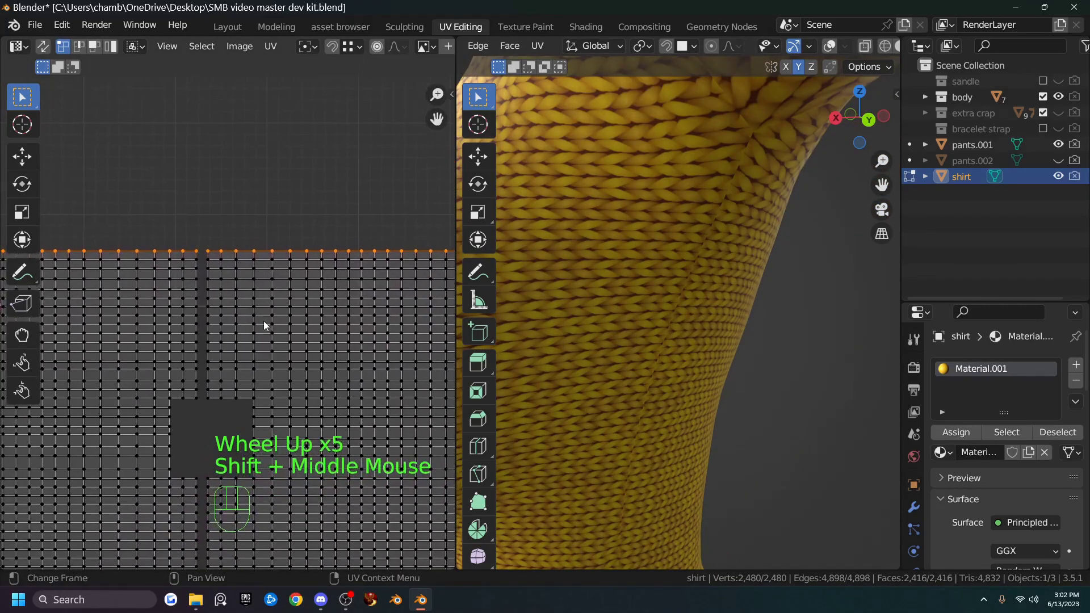
key(g)
key(y)
click(332, 294)
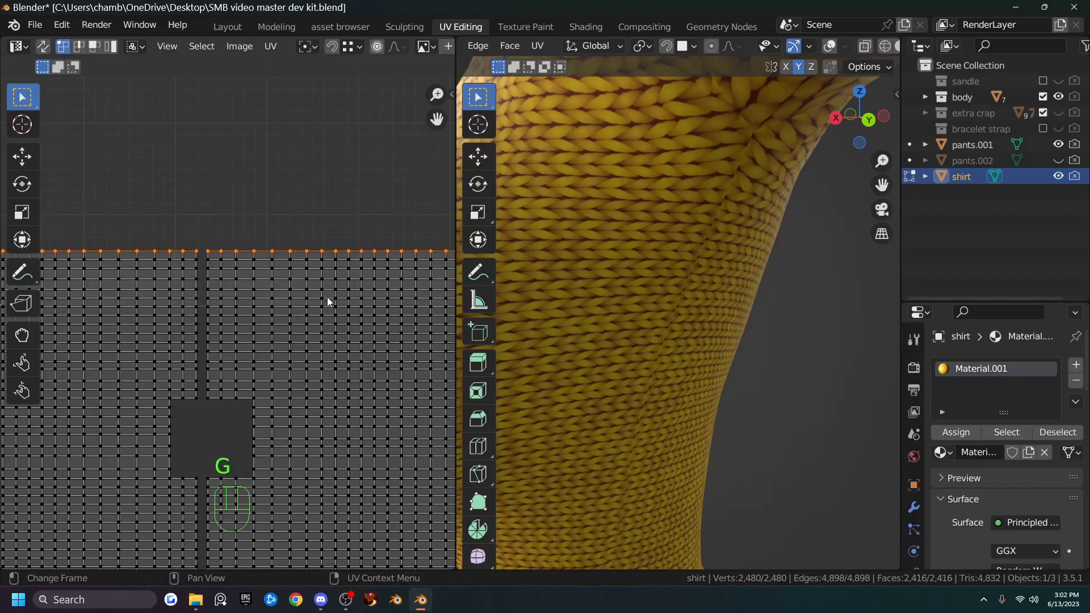
Select both torso UV islands again and rotate them upright by 90°.
scroll(329, 295, down, 3)
drag(88, 278, 383, 434)
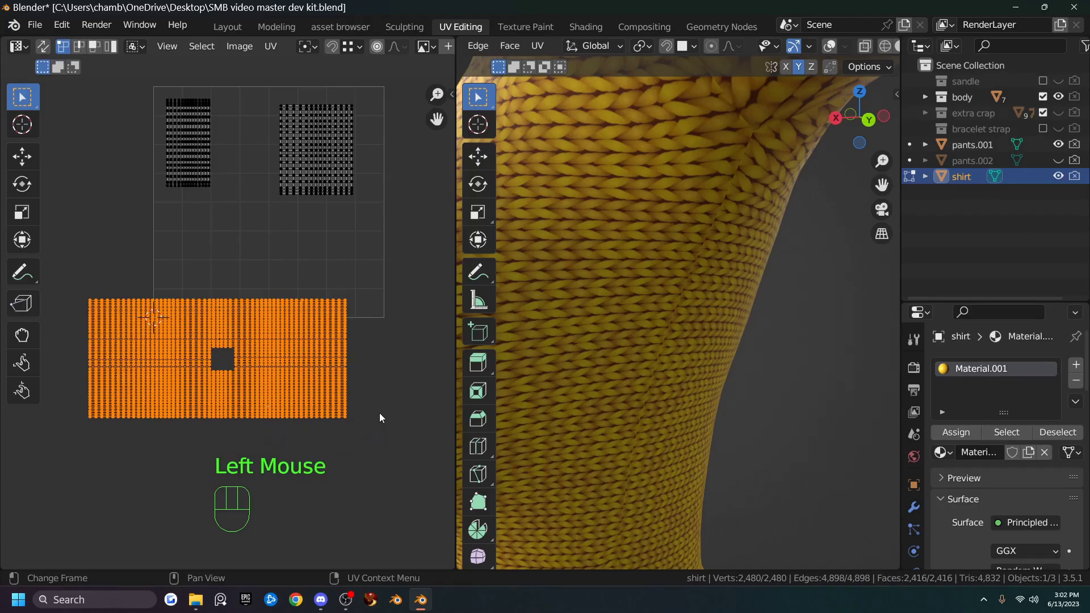
text(r90)
key(Return)
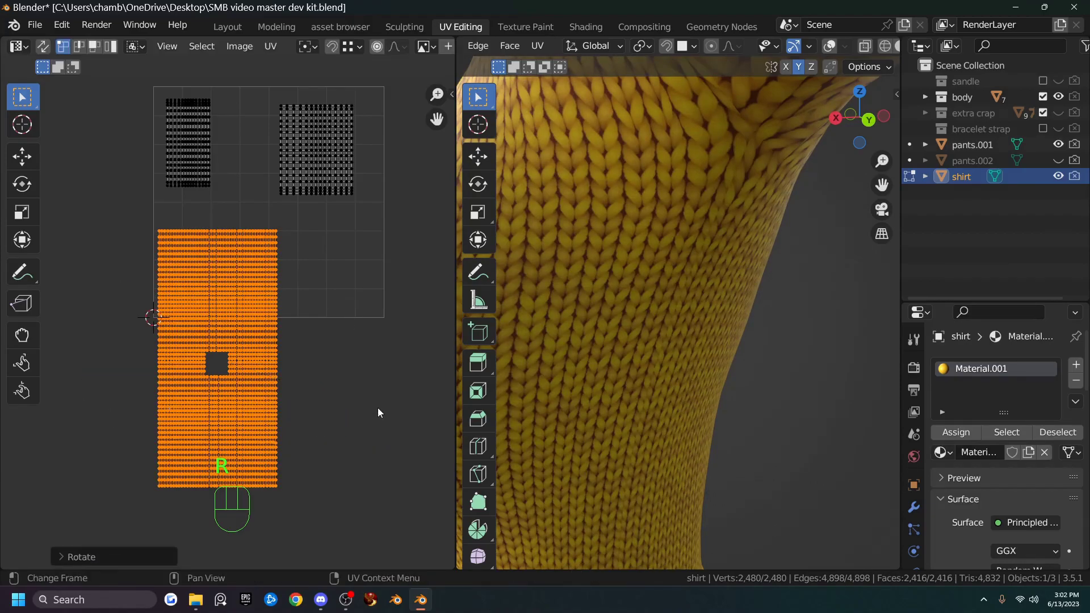
Select the full right-edge vertex column of both torso islands and shift it about 0.0047 along X.
scroll(319, 351, up, 2)
drag(301, 172, 389, 512)
shift+middle_drag(383, 493, 390, 267)
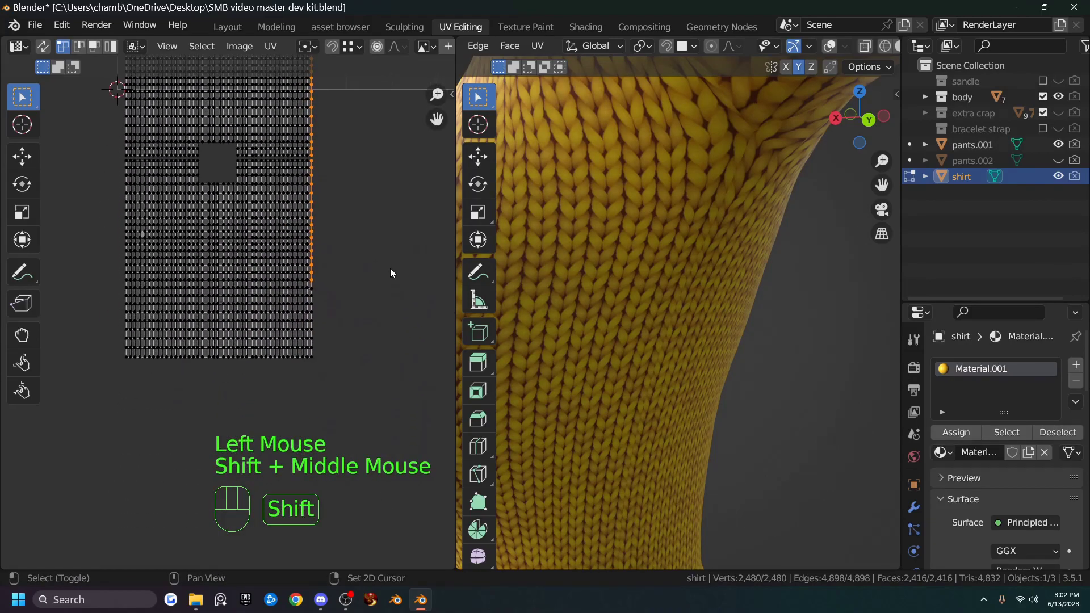
shift+drag(311, 282, 343, 369)
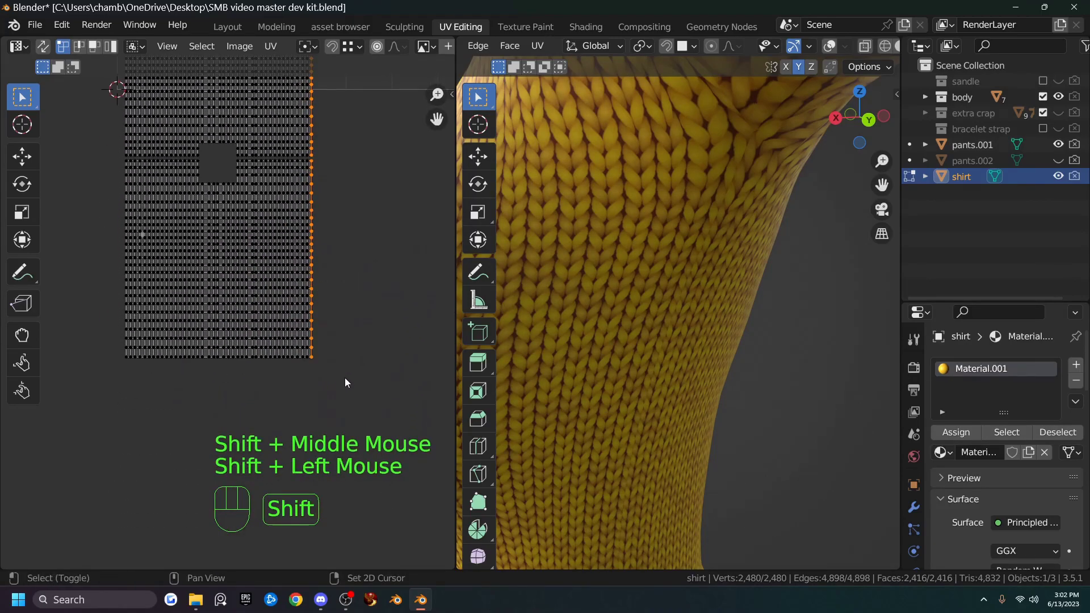
key(g)
key(x)
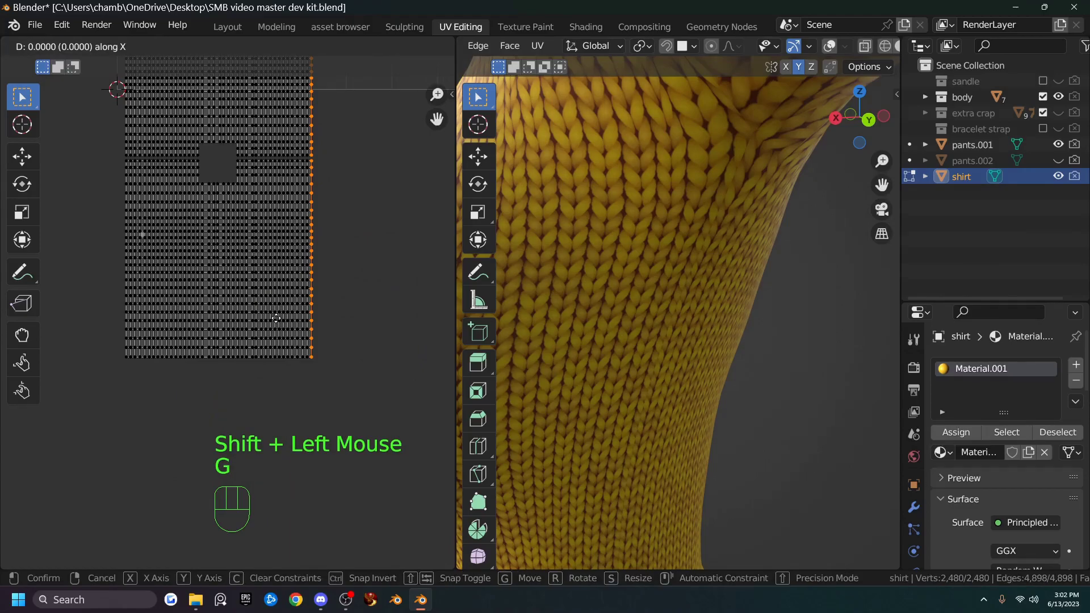
key(shift)
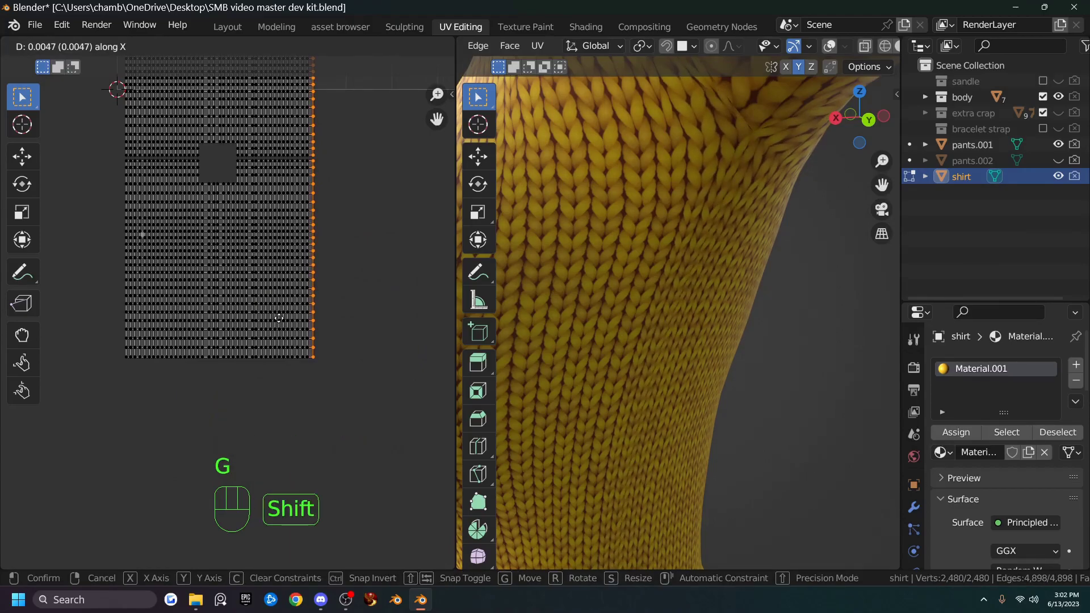
click(279, 318)
Fine-tune the right-edge column's position along X to match the knit at the side seam.
middle_drag(568, 318, 516, 313)
shift+middle_drag(412, 316, 370, 324)
key(g)
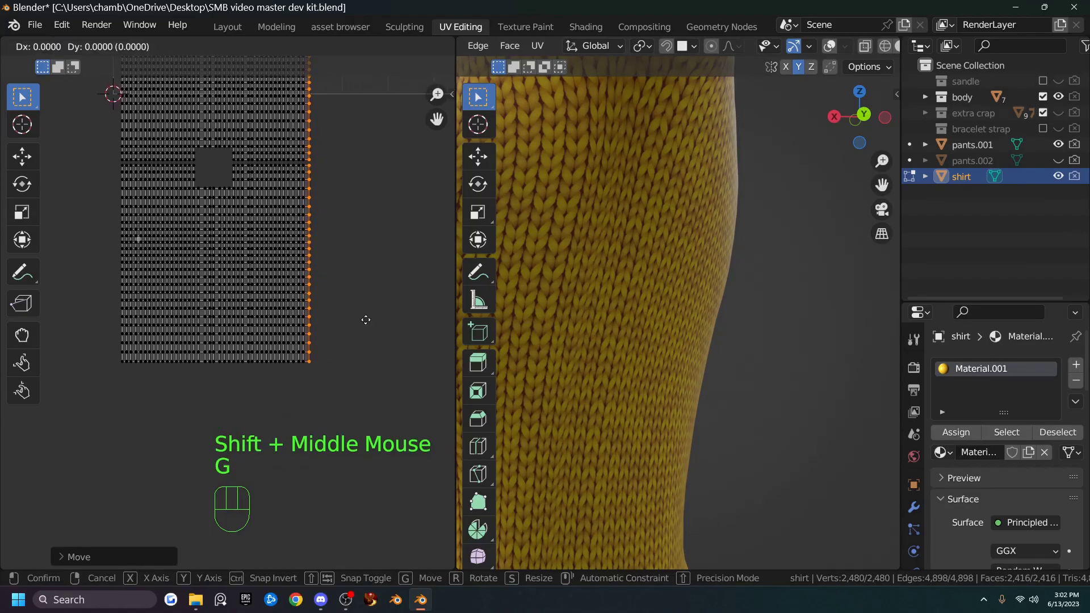
key(x)
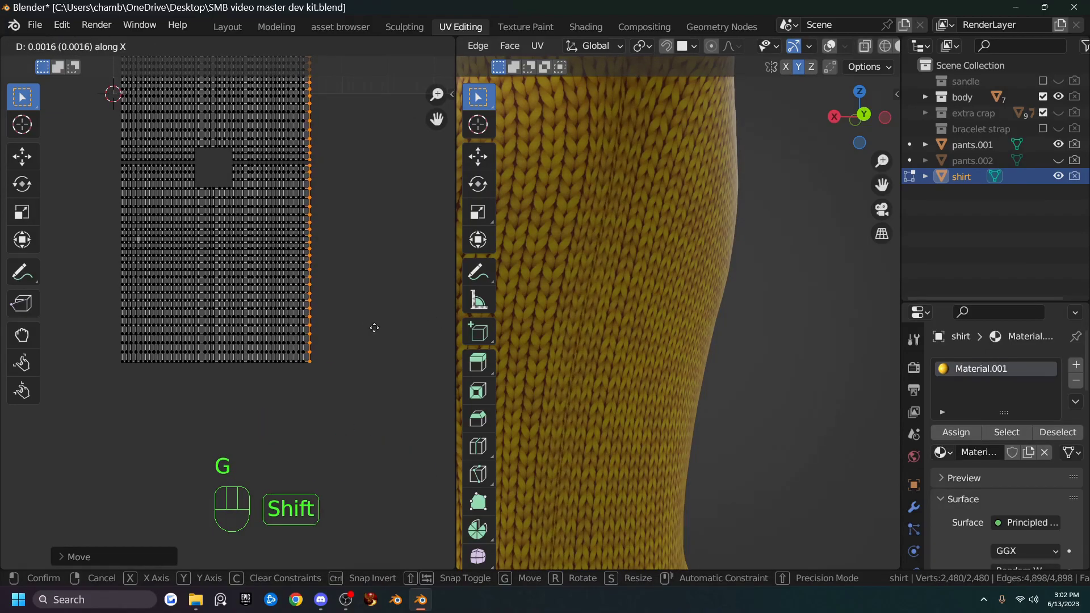
click(368, 325)
scroll(369, 325, up, 2)
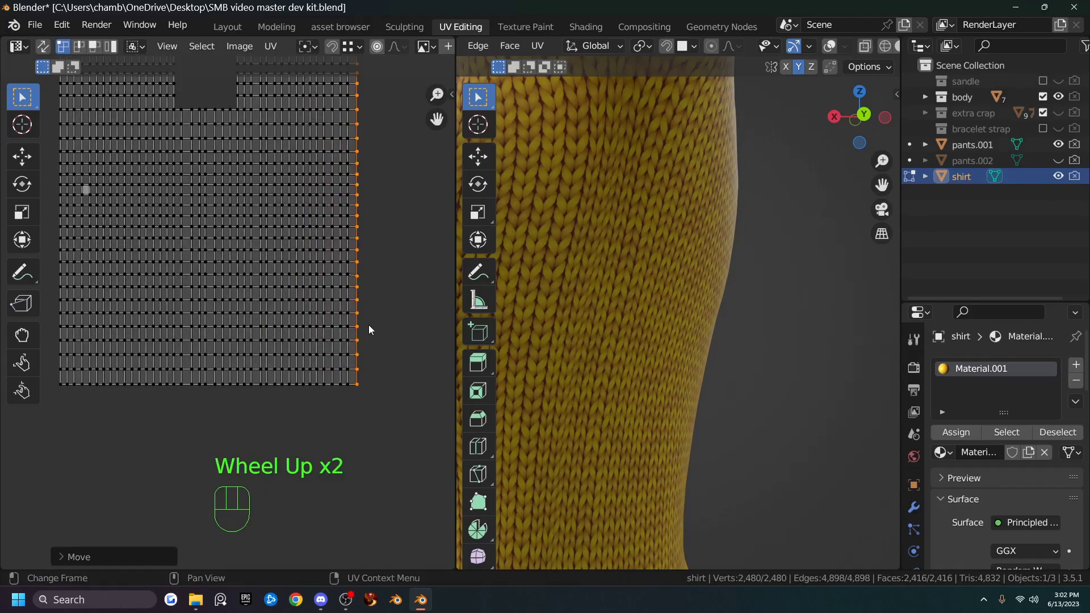
Select the next vertex column inward from the right edge across both islands and shift it slightly along X.
scroll(369, 325, down, 1)
shift+middle_drag(369, 325, 356, 349)
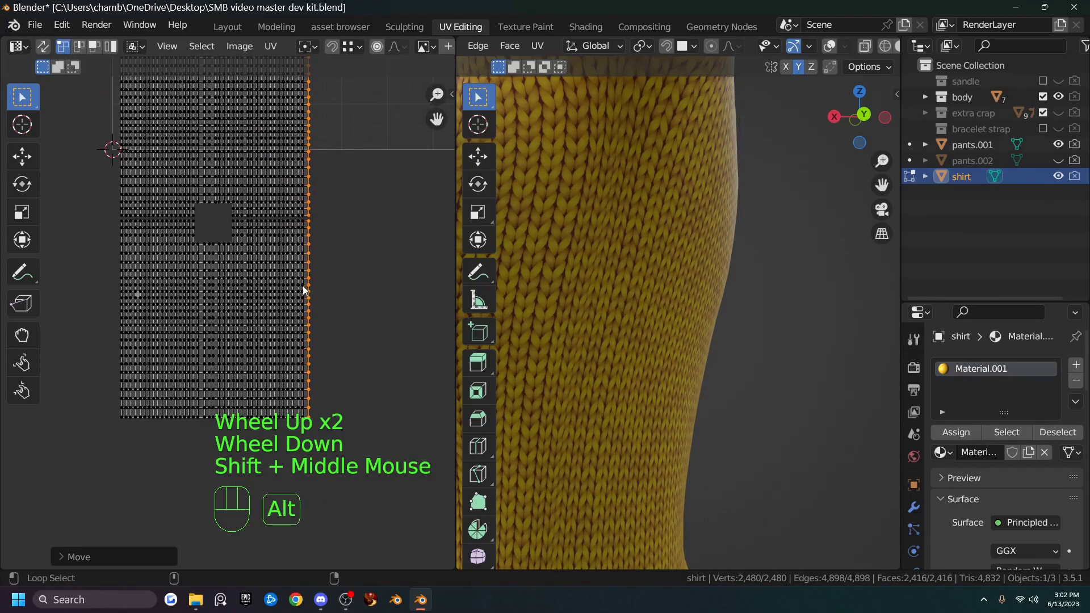
alt+click(302, 284)
alt+shift+click(303, 210)
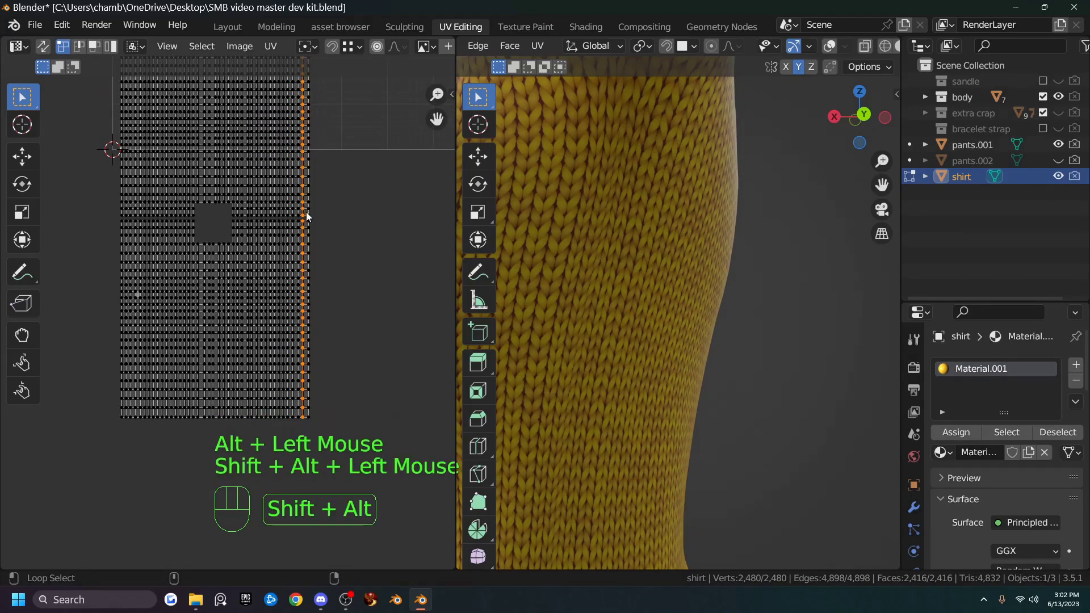
key(g)
key(x)
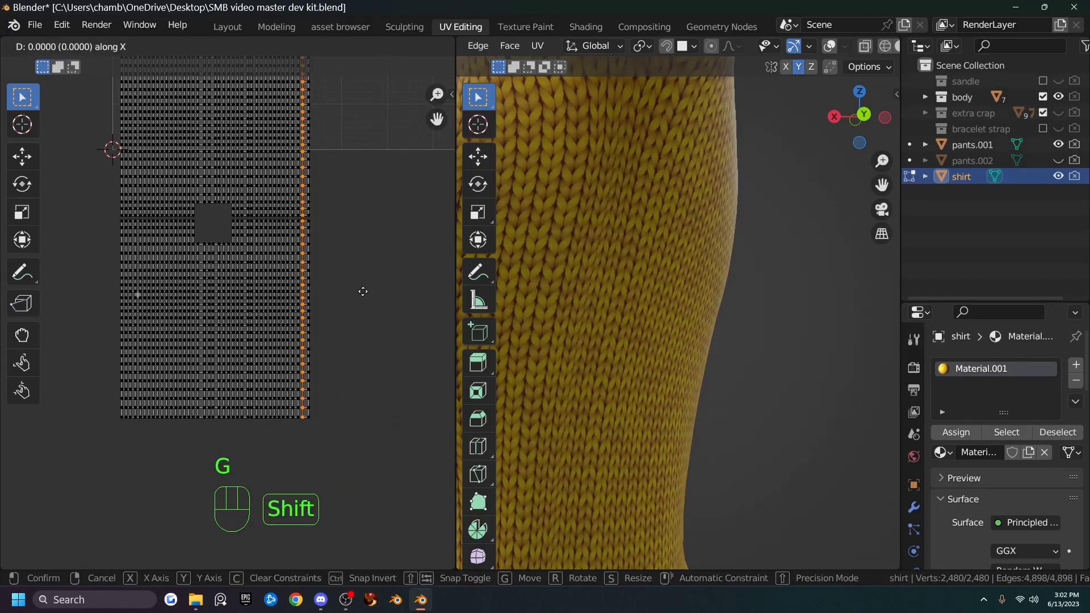
click(372, 298)
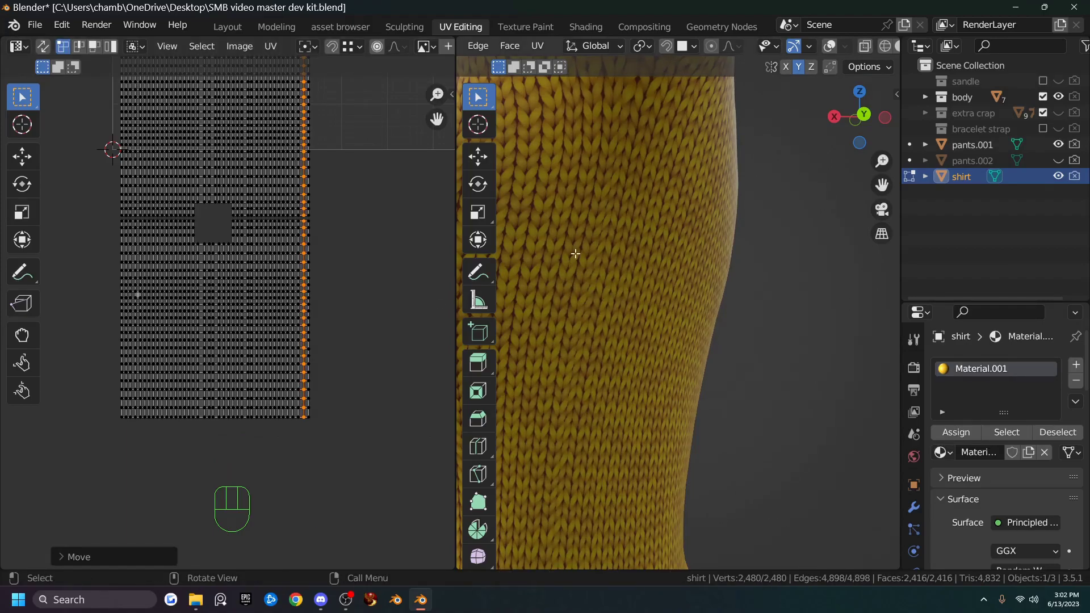
Select the next vertex column inward from the right edge across both torso islands and shift it about 0.0016 along X.
mouse_move(649, 306)
middle_down()
mouse_move(627, 297)
mouse_move(656, 307)
mouse_move(646, 314)
middle_up()
alt+click(299, 238)
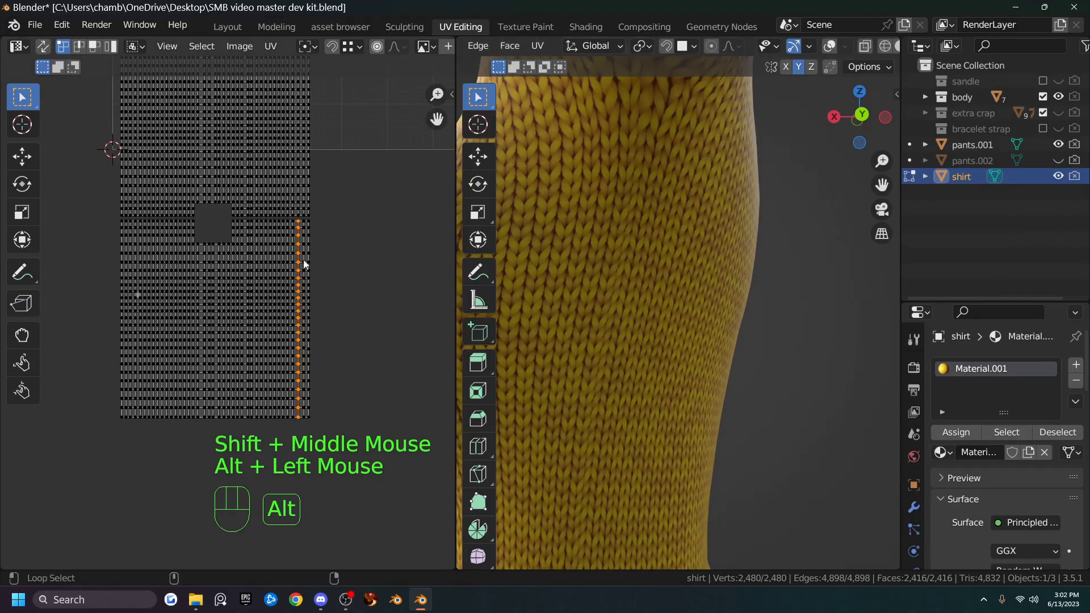
alt+shift+click(298, 190)
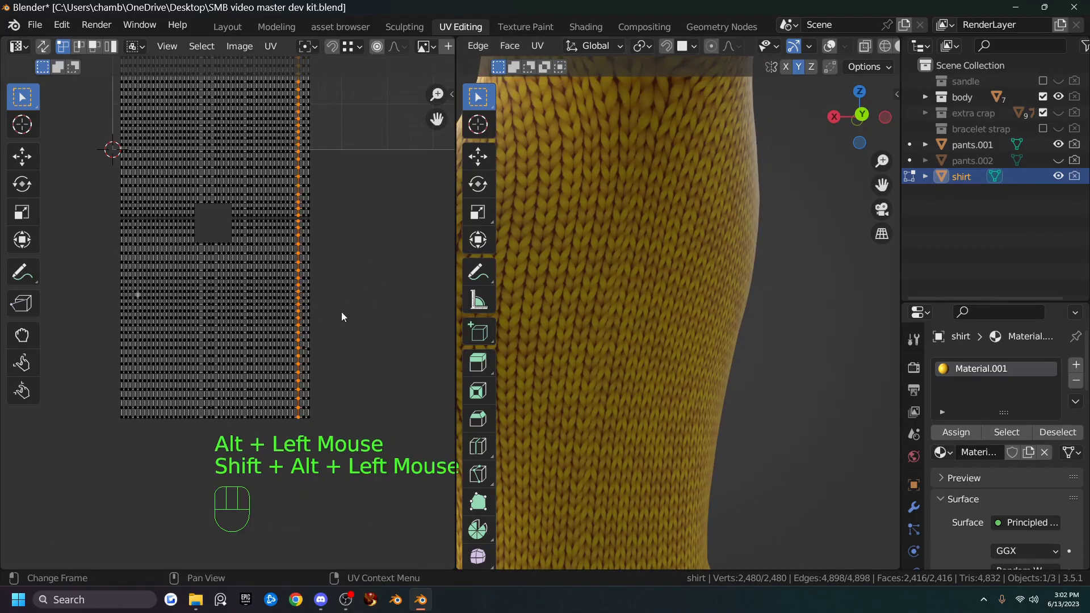
key(g)
key(x)
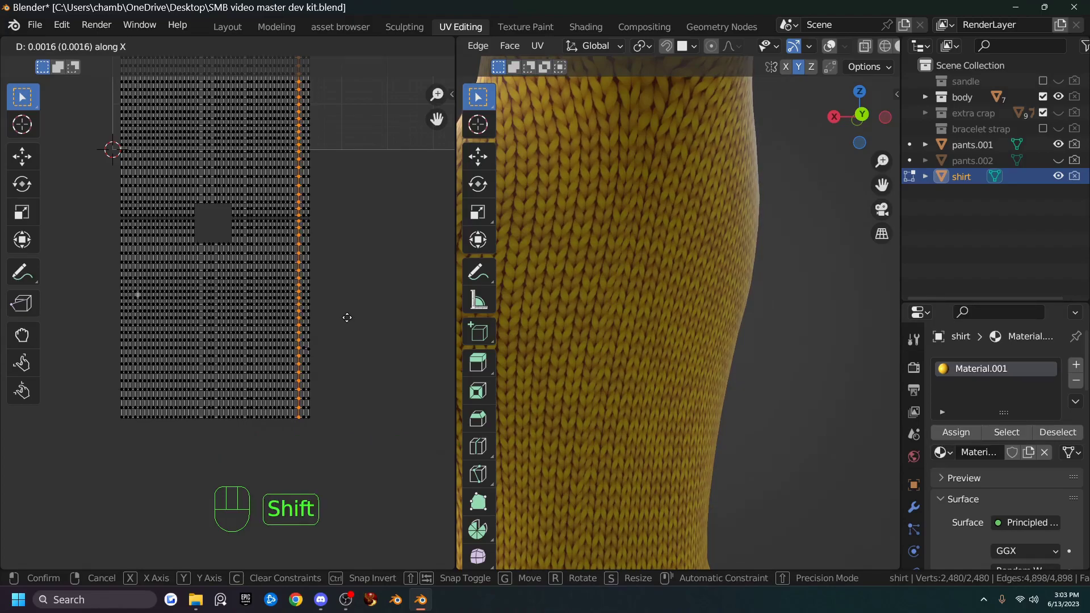
click(349, 318)
Examine the knit's alignment around the shirt's side, shoulder, chest and waist, and which UV faces cover the lower front.
middle_drag(555, 268, 605, 324)
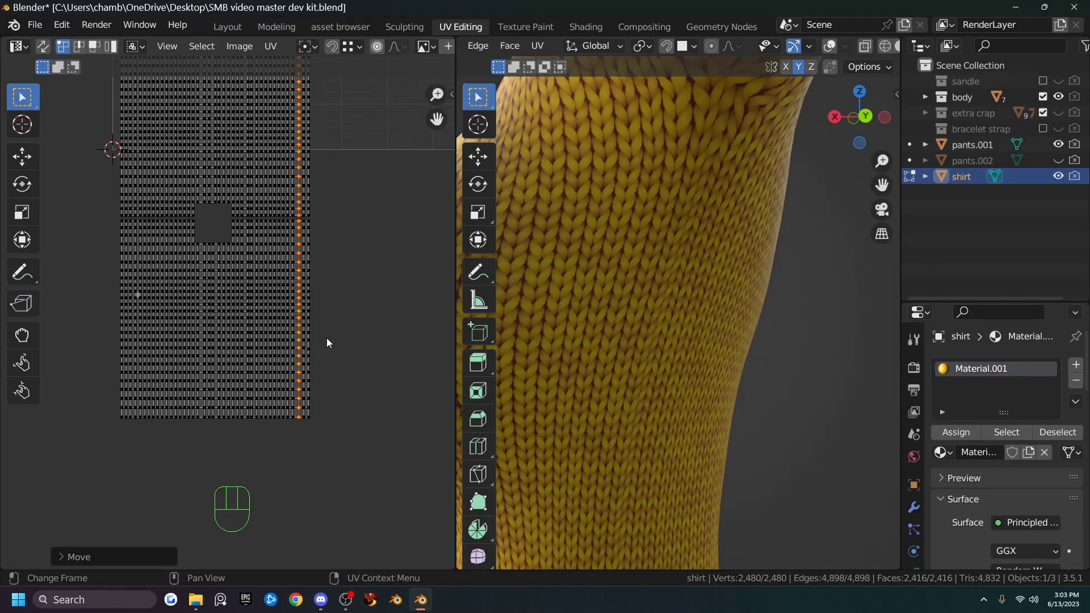
shift+middle_drag(641, 315, 658, 208)
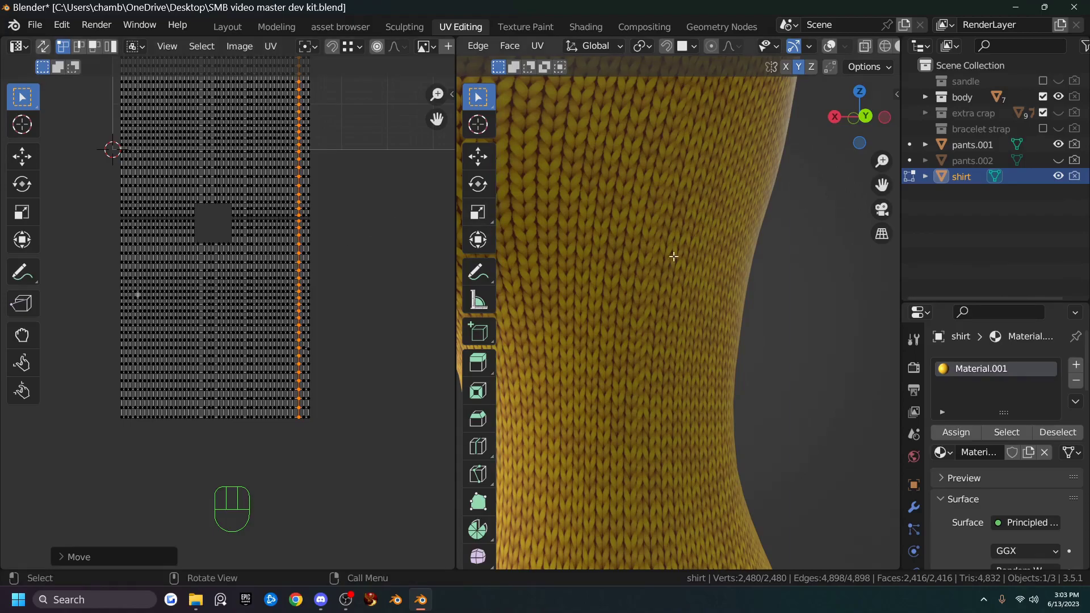
scroll(629, 325, down, 2)
middle_drag(629, 324, 615, 310)
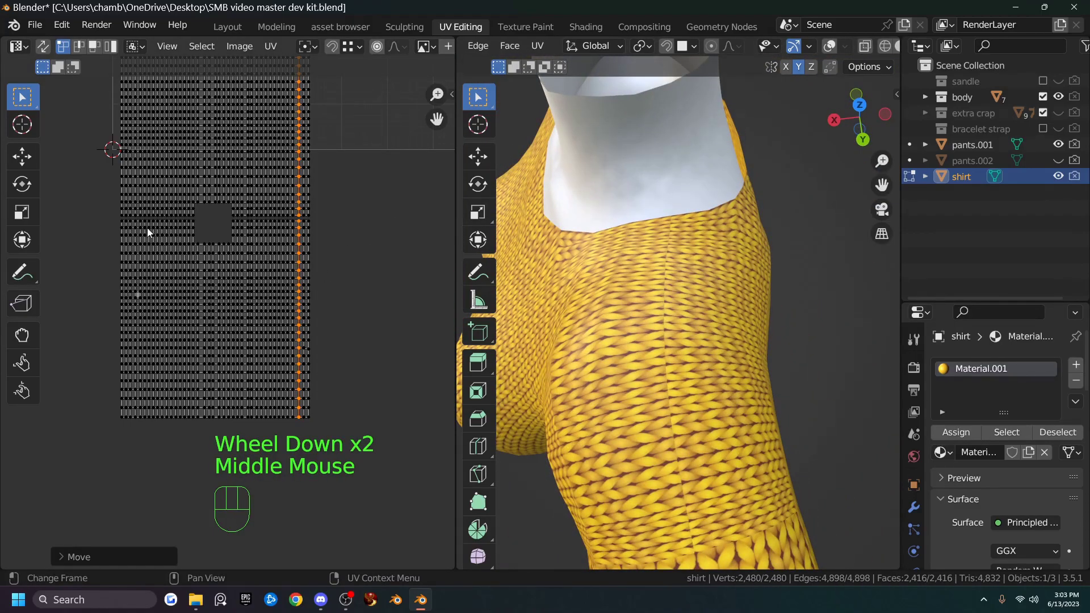
drag(117, 217, 348, 450)
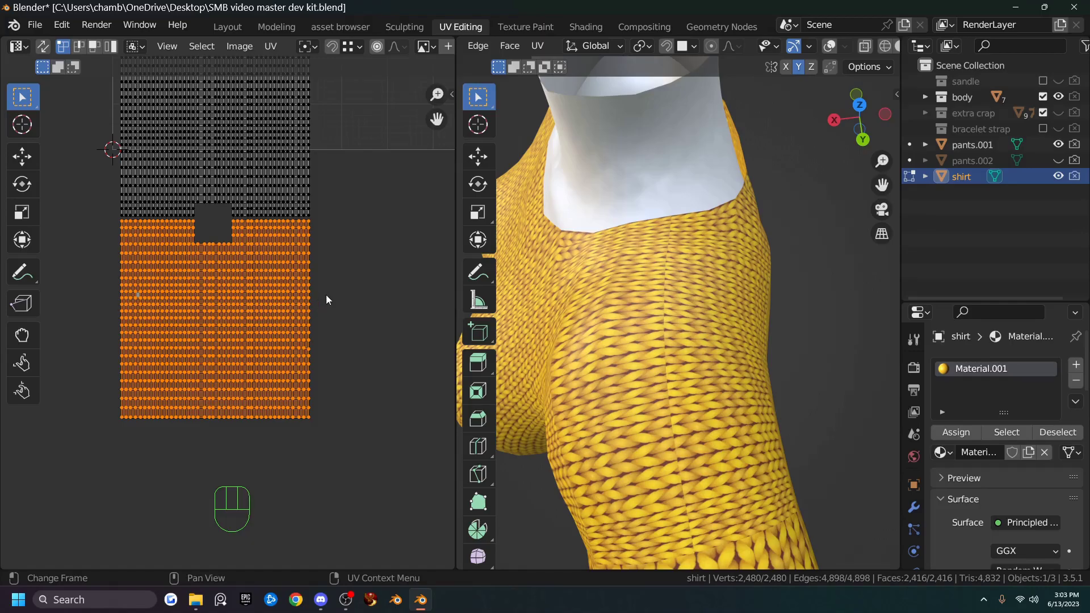
scroll(318, 230, up, 1)
shift+middle_drag(345, 186, 335, 277)
middle_drag(652, 341, 693, 322)
middle_drag(568, 251, 813, 311)
middle_drag(701, 332, 767, 340)
drag(543, 346, 861, 457)
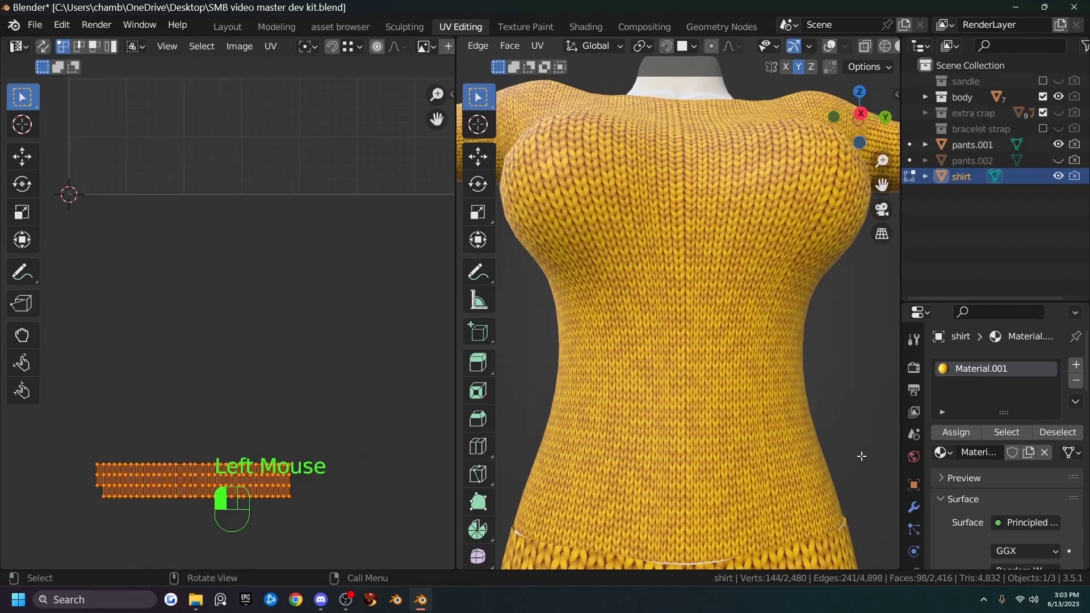
middle_drag(717, 372, 615, 383)
middle_drag(760, 395, 712, 317)
middle_drag(773, 207, 691, 185)
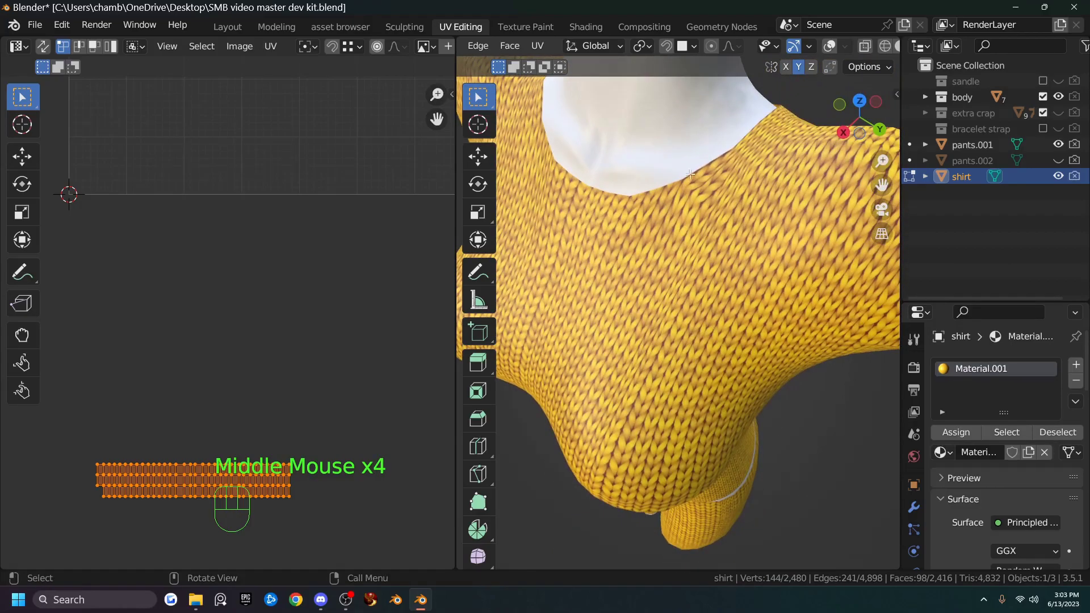
middle_drag(635, 415, 605, 344)
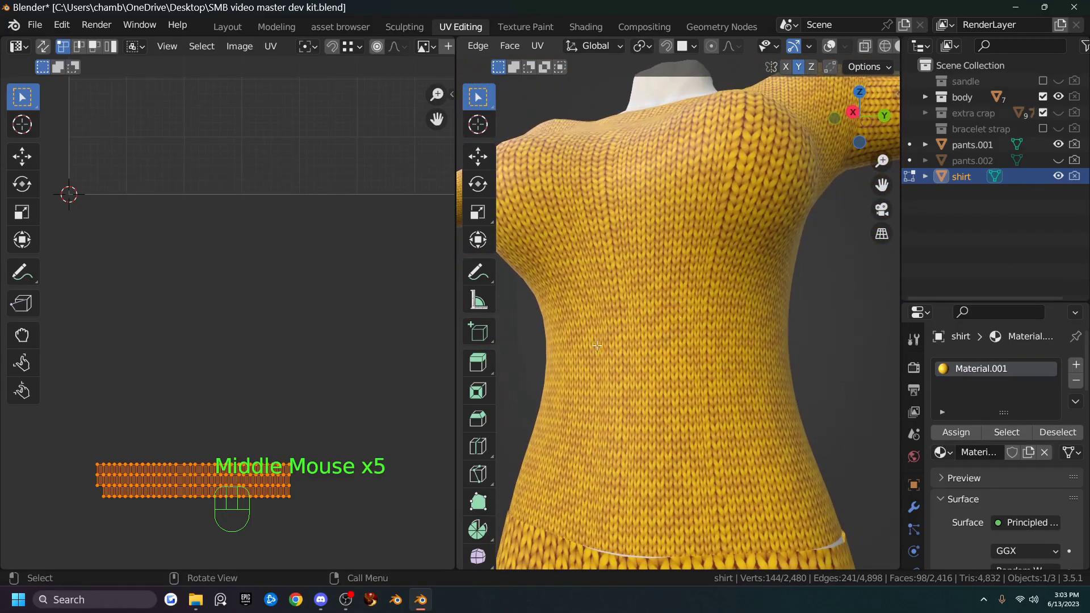
key(a)
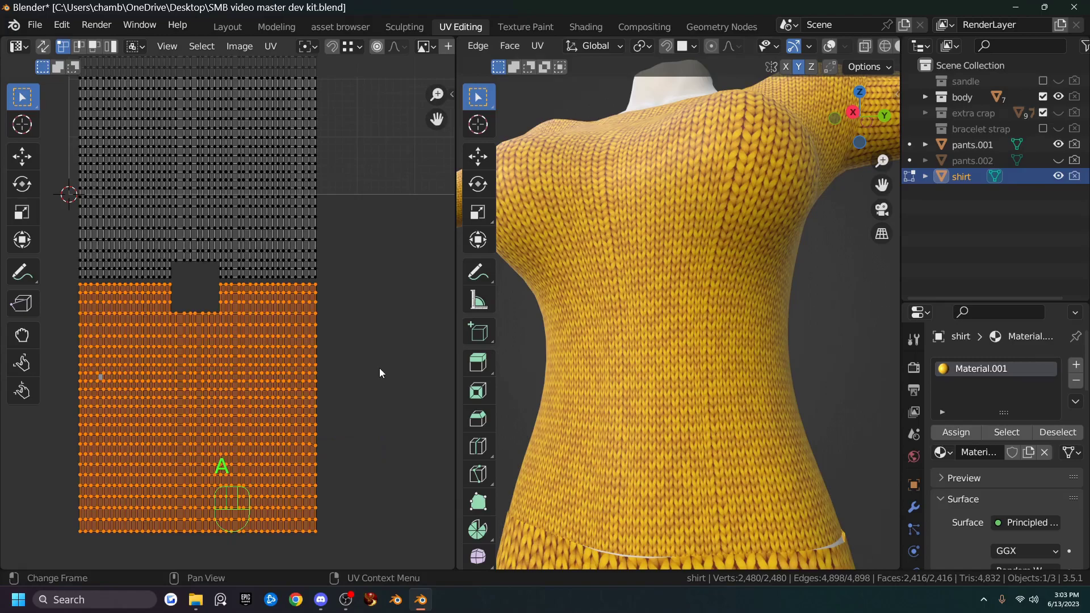
Select a vertex column a few columns in from the right edge across both islands and shift it about 0.0039 along X.
middle_drag(637, 367, 511, 366)
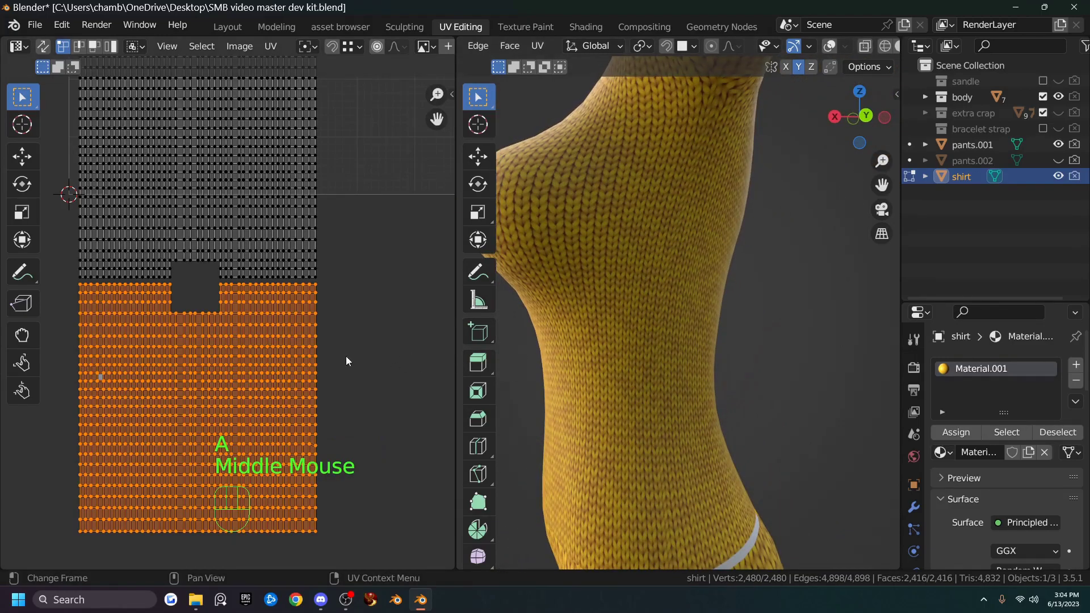
scroll(340, 356, up, 2)
alt+shift+click(321, 302)
key(g)
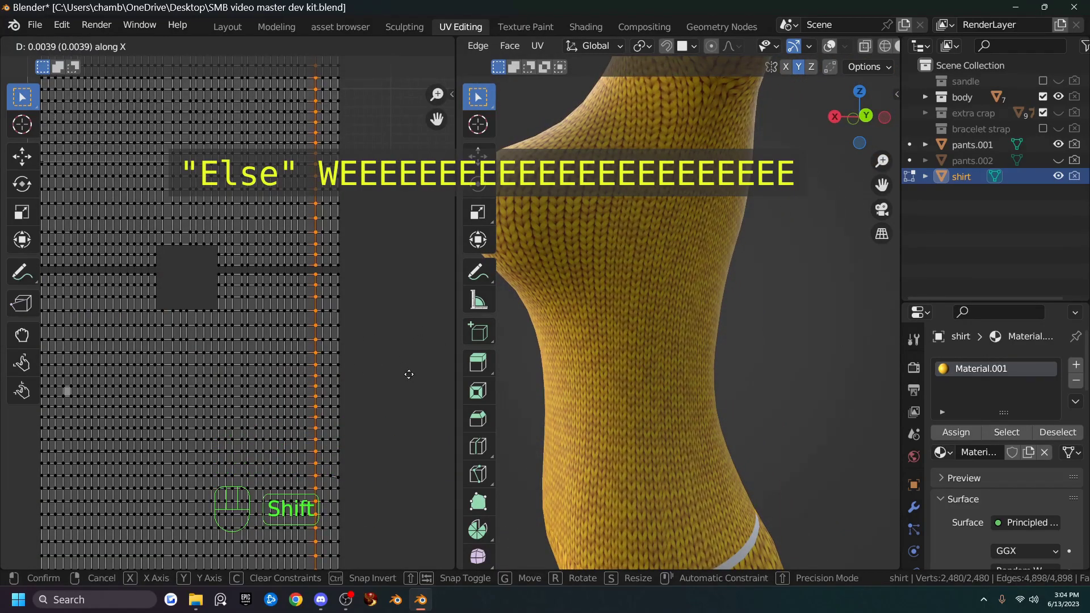
click(590, 409)
Fine-tune the X position of the vertex column a few columns in from the right edge.
alt+click(314, 369)
key(g)
click(398, 349)
key(g)
key(x)
click(402, 352)
Select the full vertex column roughly midway between the neck cutout and the right edge and shift it along X.
middle_drag(527, 363, 559, 364)
alt+click(291, 365)
alt+shift+click(291, 361)
key(g)
key(x)
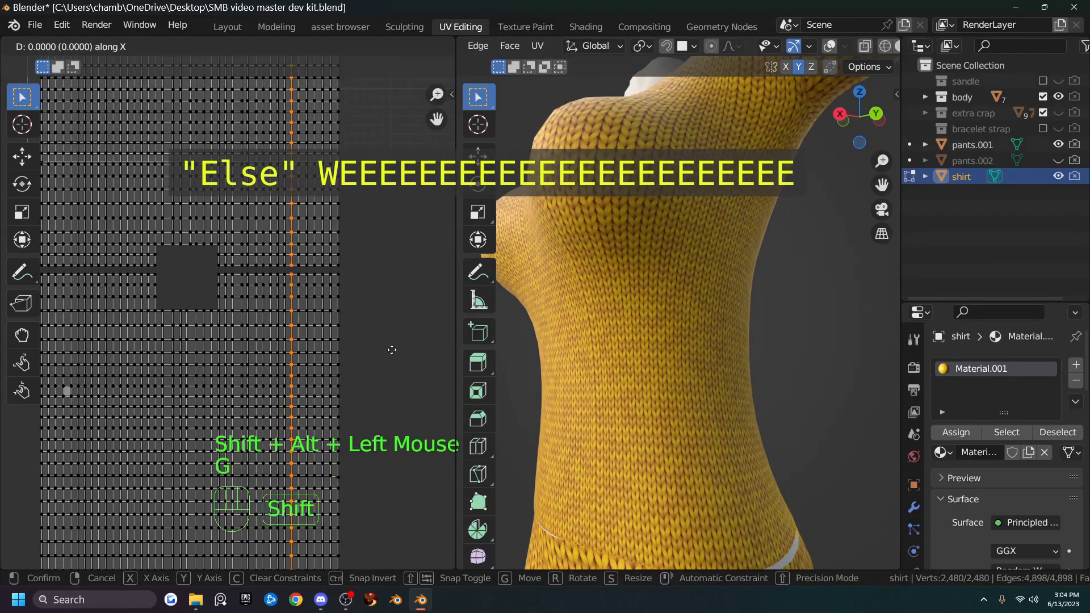
click(402, 353)
Select a full vertex column closer to the neck cutout on its right side and shift it along X.
middle_drag(476, 375, 494, 382)
alt+click(244, 263)
alt+shift+click(247, 258)
key(g)
key(x)
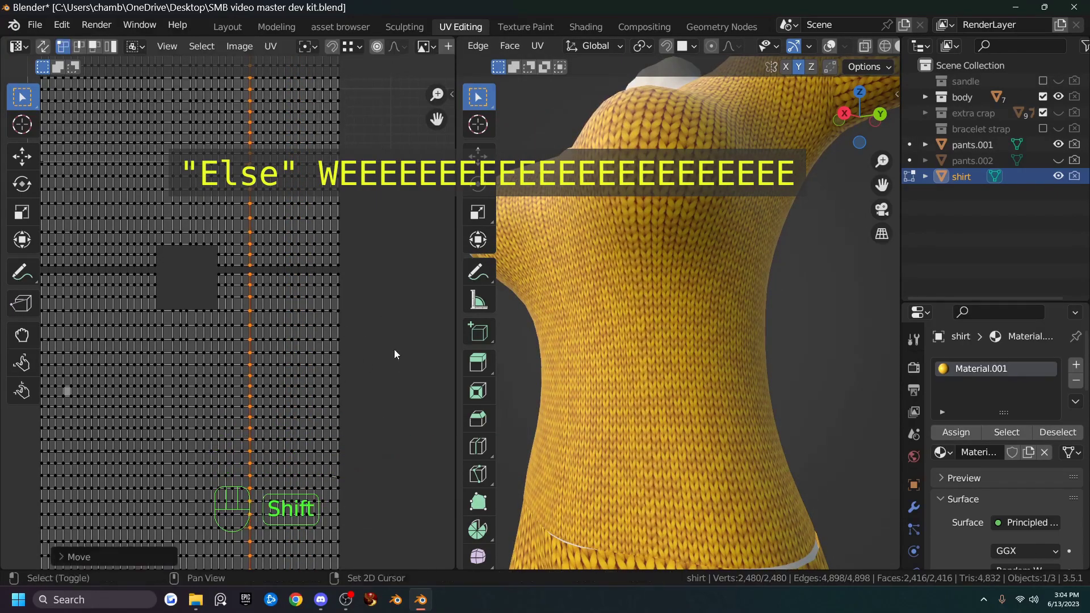
Select the adjacent vertex column one step nearer the neck cutout across both islands and shift it along X.
middle_click(242, 344)
alt+click(242, 344)
alt+shift+click(241, 344)
key(g)
key(x)
Shift the second full vertex column outside the neck cutout's right edge about 0.0039 along X and refine its position.
alt+click(233, 259)
key(g)
key(x)
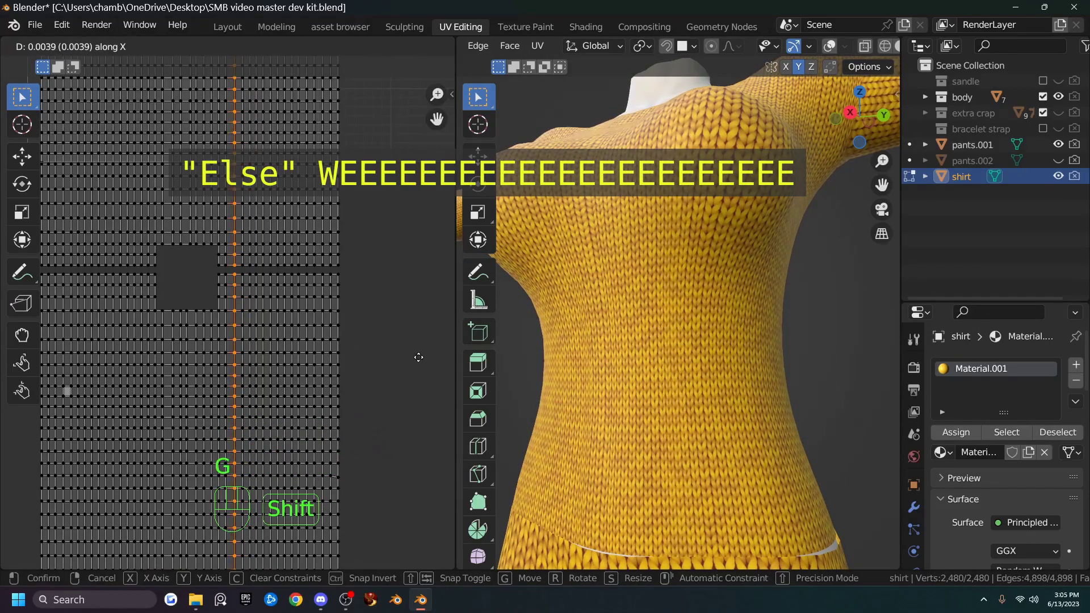
click(415, 357)
key(g)
key(x)
click(415, 357)
Select the vertex column directly outside the neck cutout's right edge on both islands and shift it slightly along X.
alt+click(226, 270)
alt+shift+click(226, 264)
key(g)
key(x)
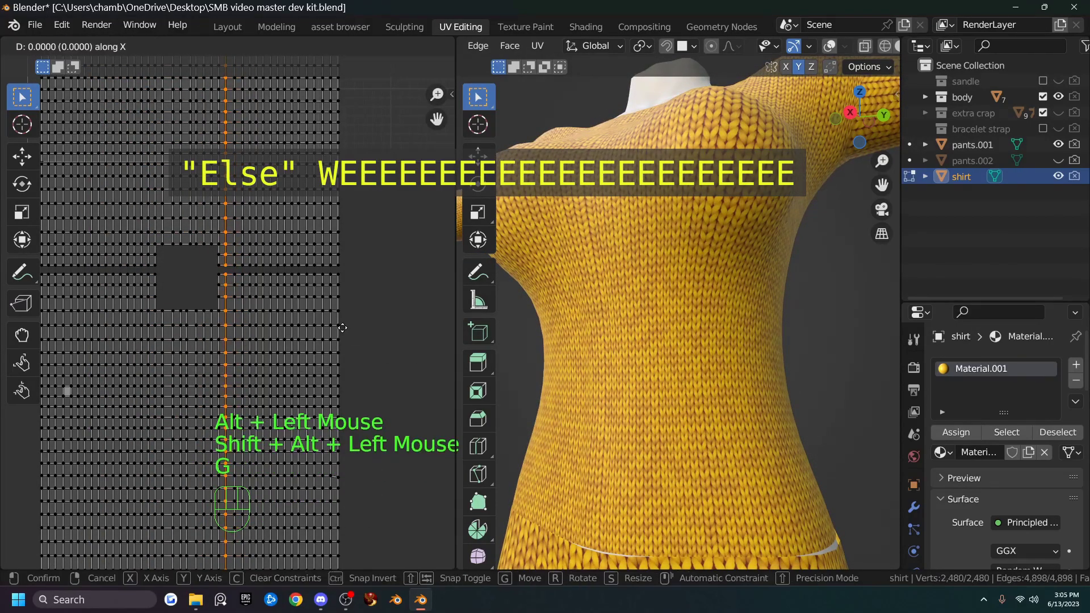
click(356, 334)
Select the vertex column in line with the neck cutout's right edge across both islands and adjust its position along X.
middle_drag(355, 335, 334, 324)
scroll(335, 323, up, 2)
shift+middle_drag(335, 324, 316, 309)
alt+click(295, 341)
alt+shift+click(296, 337)
key(g)
key(x)
middle_click(354, 311)
key(alt+a)
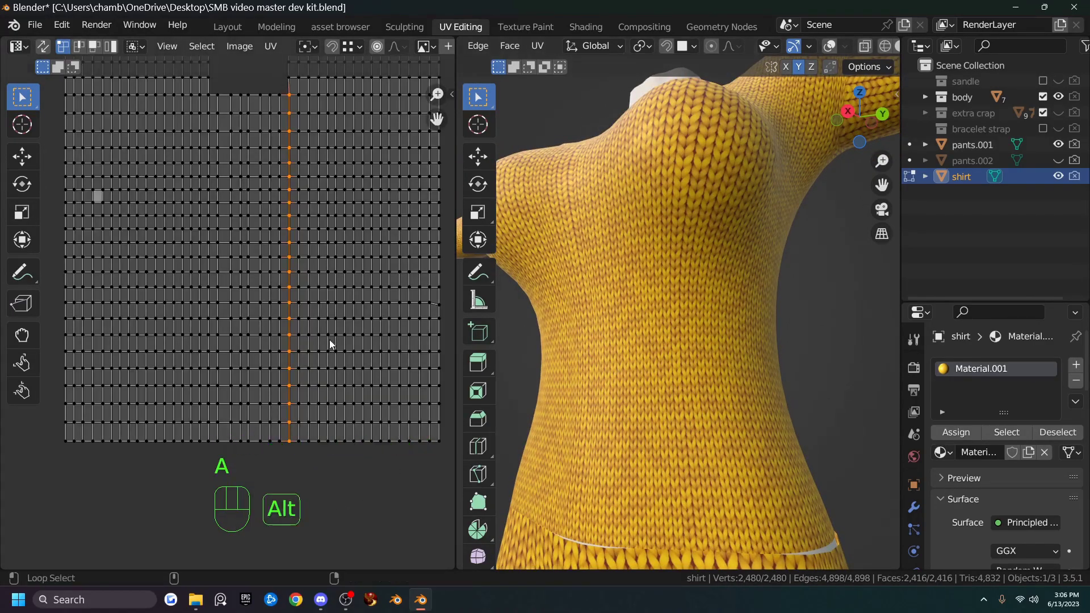
alt+shift+click(334, 340)
shift+middle_drag(334, 341, 376, 285)
key(g)
key(x)
click(377, 289)
Select the centre columns above and below the neck cutout and align them by scaling to 0 along X.
middle_drag(499, 301, 542, 303)
alt+click(237, 344)
middle_drag(246, 204, 264, 233)
double_click(260, 295)
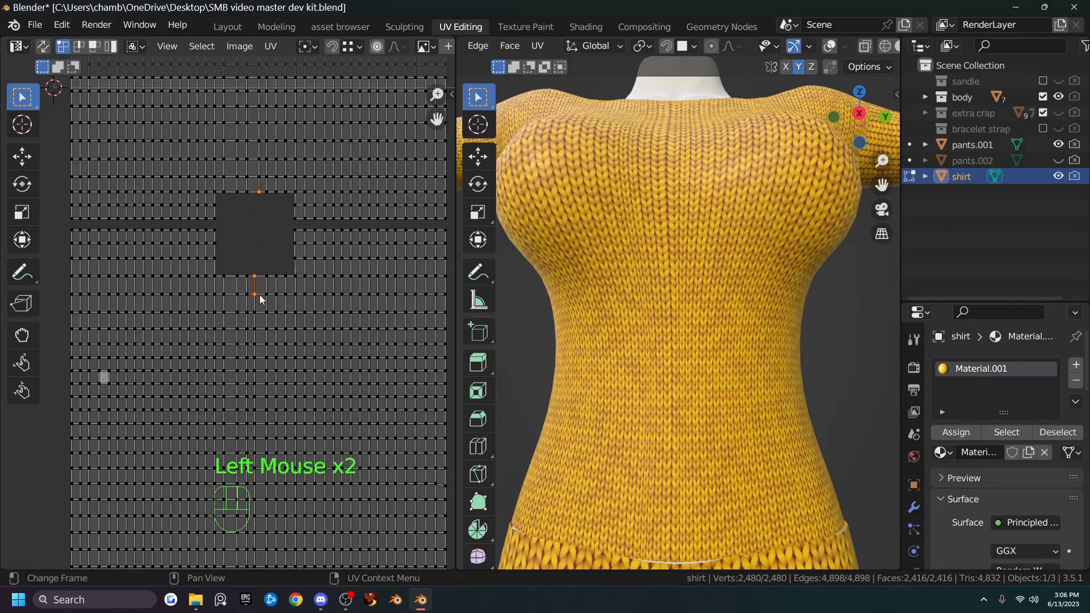
alt+click(255, 286)
key(g)
right_click(257, 226)
alt+shift+click(259, 186)
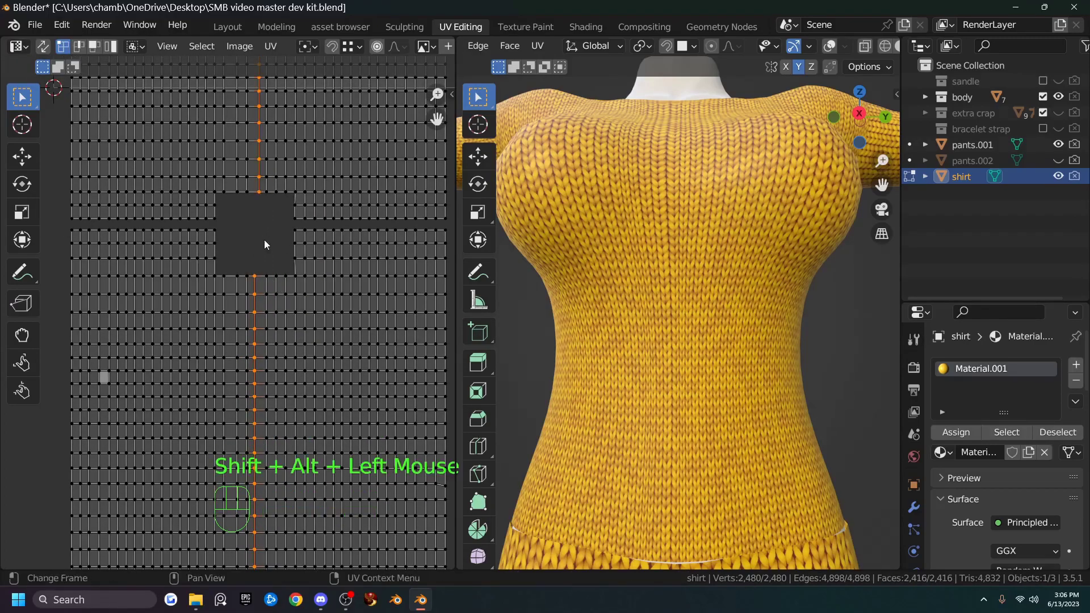
key(s)
key(x)
key(0)
click(265, 240)
Shift the aligned centre column of both torso islands slightly along X.
key(g)
key(x)
click(268, 271)
Select the vertex columns just inside the neck cutout's left edge on both islands and shift them along X.
alt+click(226, 285)
alt+shift+click(225, 186)
key(g)
key(x)
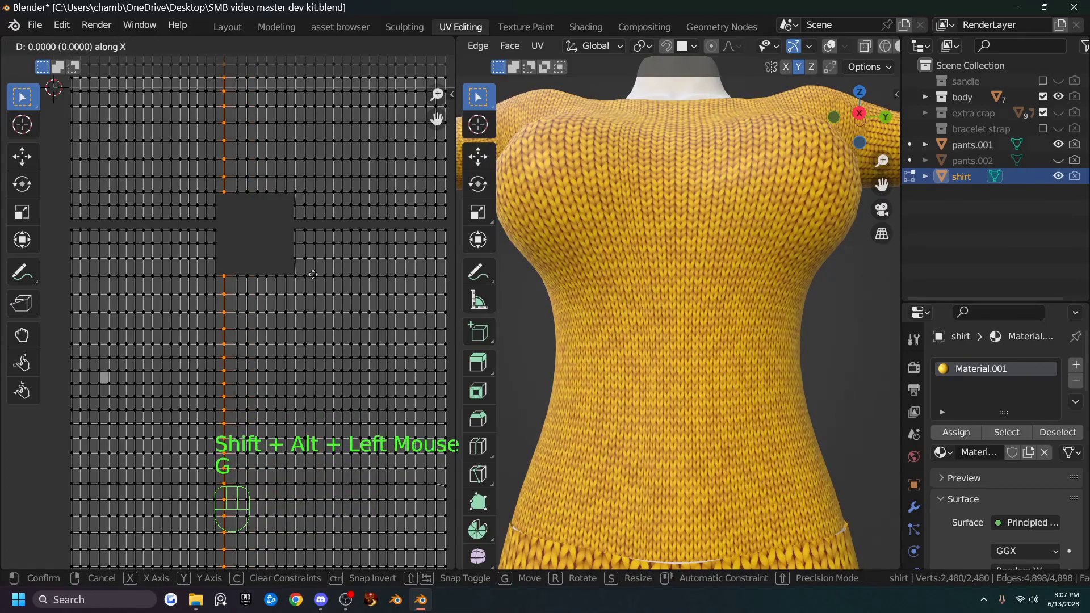
click(233, 256)
Select the vertex columns at the neck cutout's left corners on both islands and shift them slightly along X.
alt+click(216, 283)
alt+shift+click(216, 189)
key(g)
key(x)
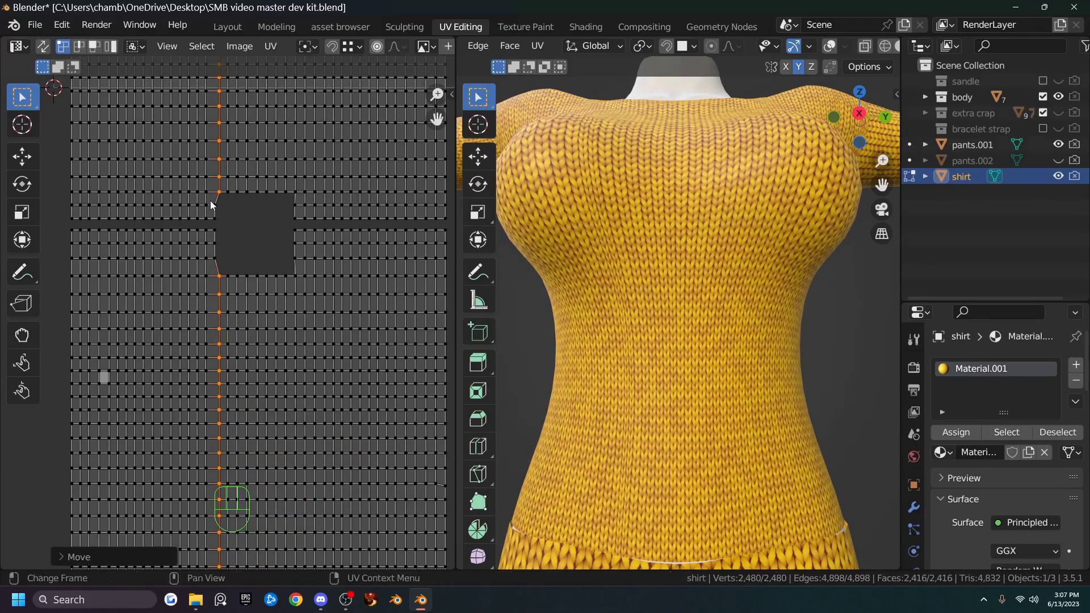
click(286, 271)
Select the second vertex column outside the neck cutout's left edge across both islands and shift it along X.
alt+click(200, 284)
alt+shift+click(199, 210)
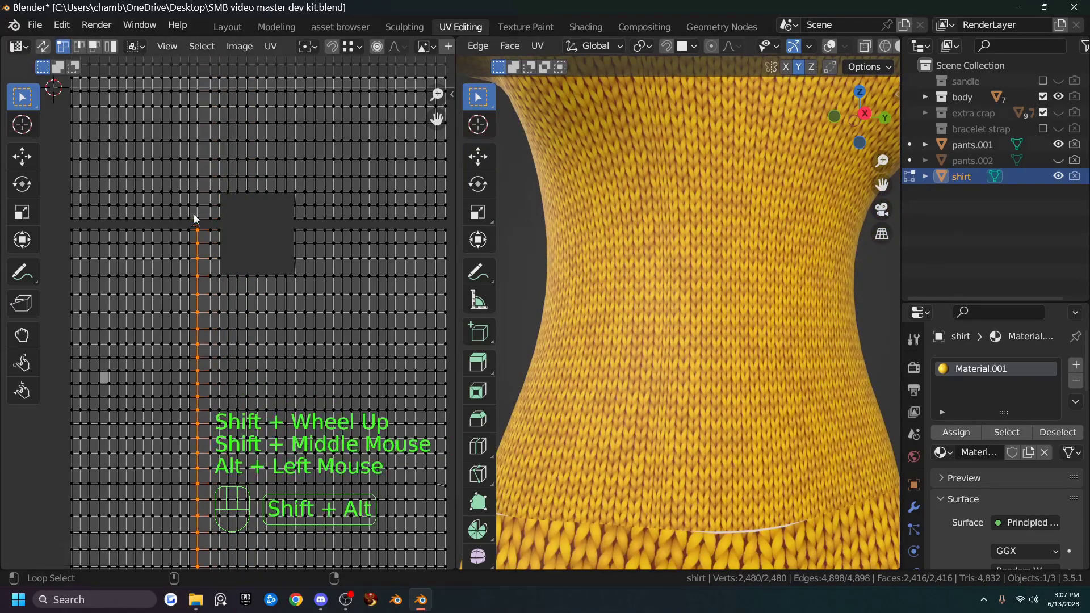
key(g)
key(x)
click(193, 338)
Select the third vertex column outside the neck cutout's left edge across both islands and shift it along X.
alt+click(190, 334)
alt+shift+click(191, 210)
key(g)
key(x)
click(238, 255)
Select the fourth vertex column outside the neck cutout's left edge across both islands and shift it along X.
alt+click(181, 284)
alt+shift+click(181, 210)
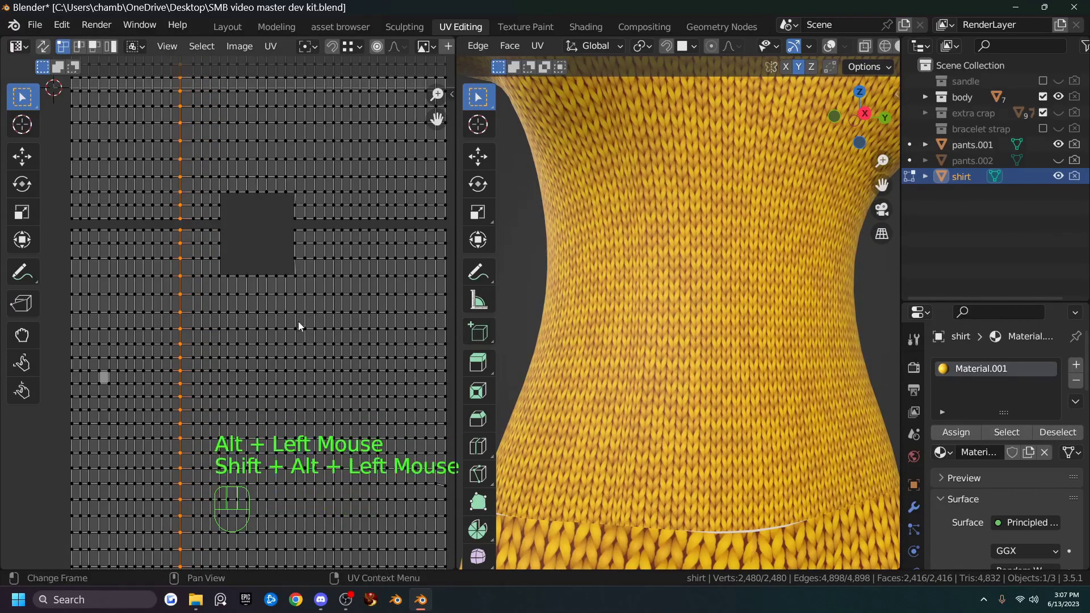
key(g)
key(x)
click(256, 255)
Select the full left-edge vertex column of both torso islands and shift it along X to match the side seam.
scroll(681, 312, up, 2)
shift+middle_drag(681, 312, 653, 284)
scroll(164, 347, down, 4)
drag(114, 102, 170, 426)
scroll(185, 342, up, 5)
middle_drag(681, 312, 738, 304)
shift+middle_drag(99, 440, 191, 415)
alt+click(128, 185)
middle_drag(567, 318, 662, 326)
alt+click(128, 184)
alt+shift+click(129, 161)
key(g)
key(x)
click(267, 330)
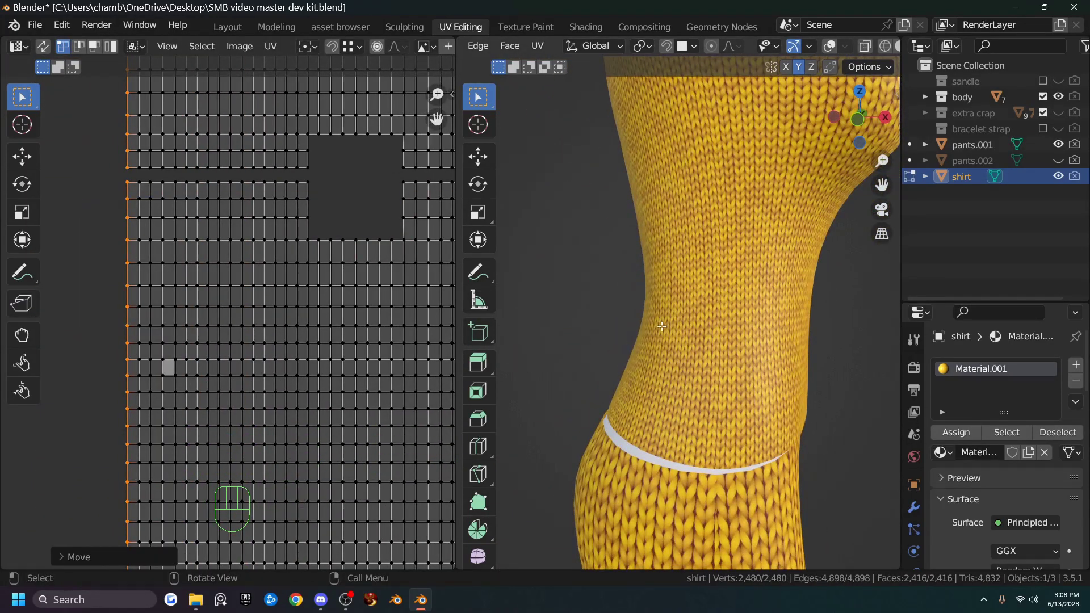
scroll(245, 369, down, 2)
shift+middle_drag(261, 359, 235, 355)
scroll(291, 352, up, 1)
scroll(291, 353, down, 1)
scroll(291, 353, up, 4)
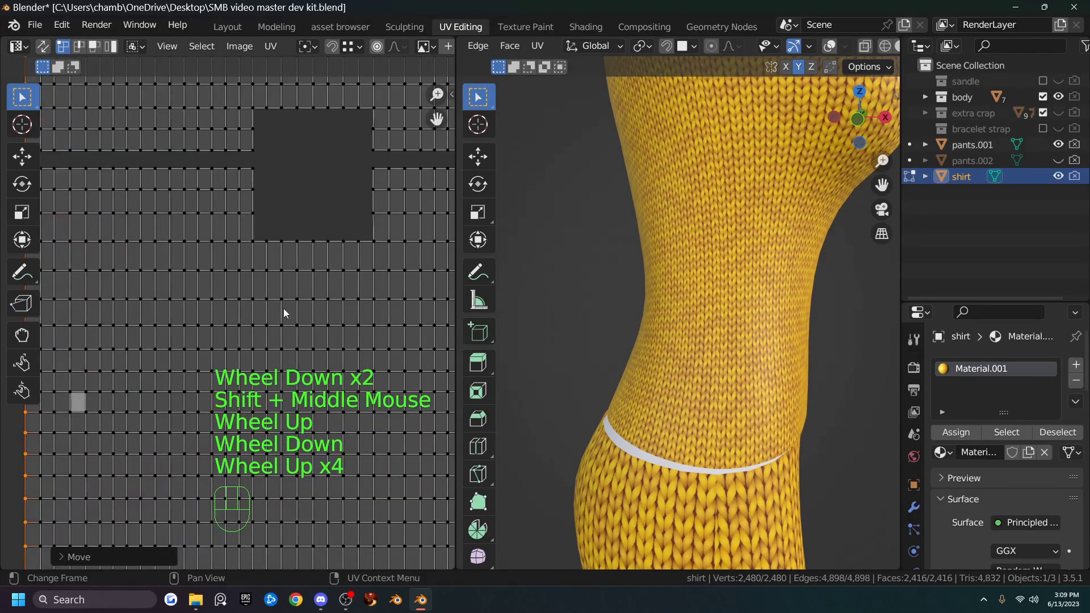
Select a small block of UV vertices below the square opening in the large shirt UV island.
drag(200, 265, 266, 306)
drag(199, 328, 307, 391)
scroll(340, 392, down, 2)
shift+middle_drag(371, 394, 282, 353)
shift+middle_drag(279, 356, 348, 292)
scroll(374, 261, down, 1)
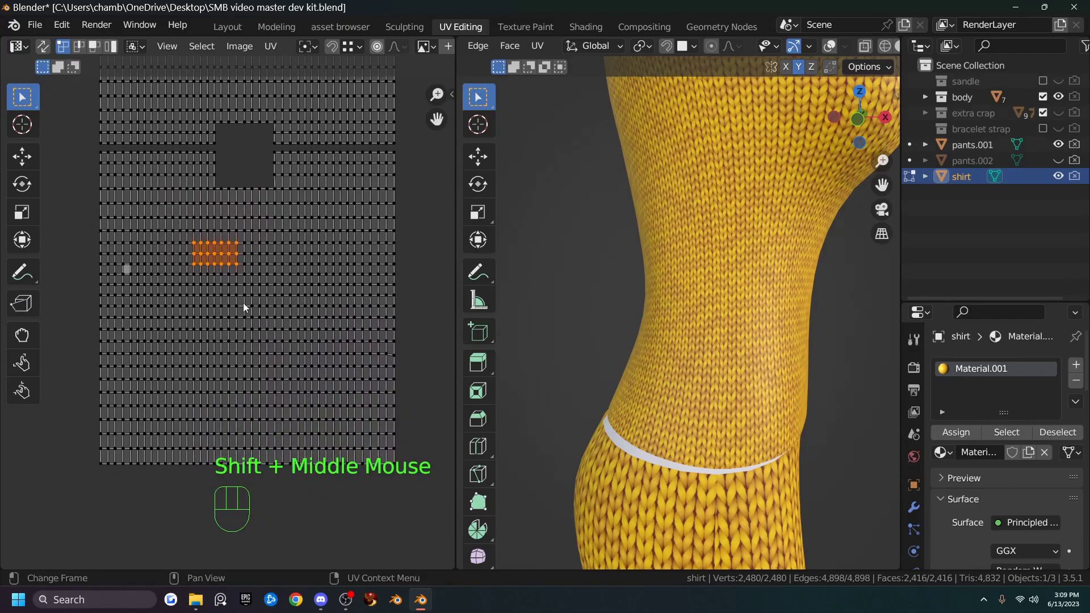
scroll(271, 346, up, 1)
scroll(271, 343, down, 1)
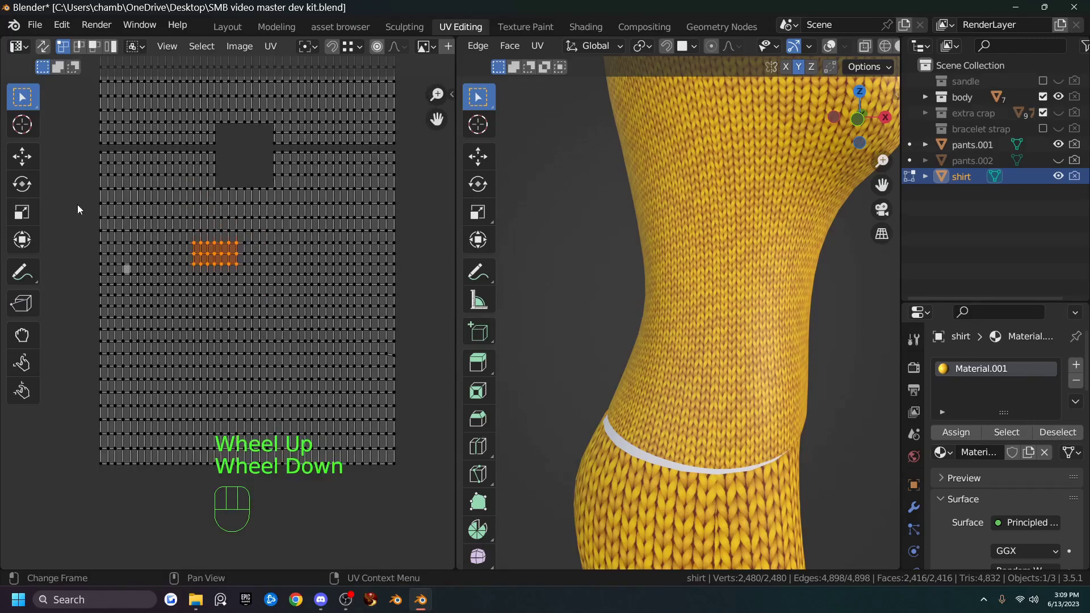
Select the UV block left of and below the square opening, down to the island's lower edge, and shift it slightly left.
drag(91, 157, 218, 451)
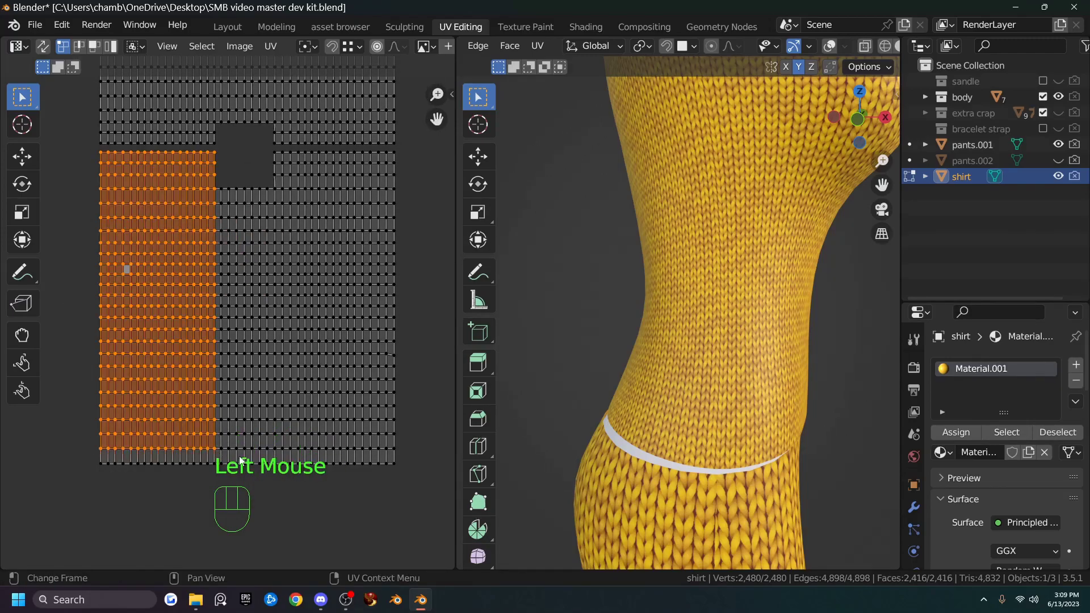
shift+drag(107, 440, 199, 499)
shift+drag(87, 453, 151, 462)
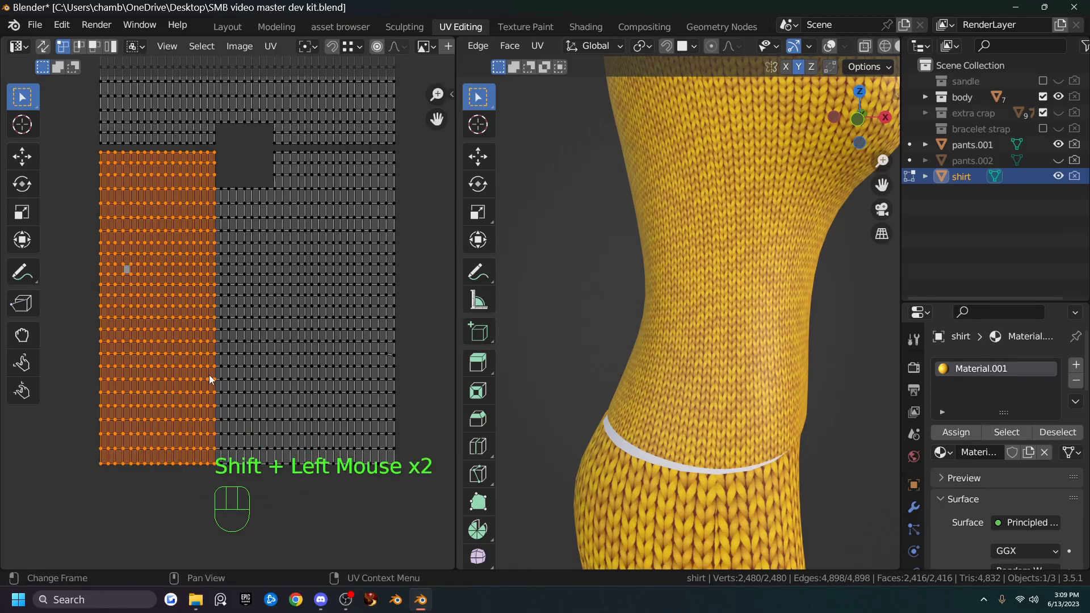
key(g)
click(213, 246)
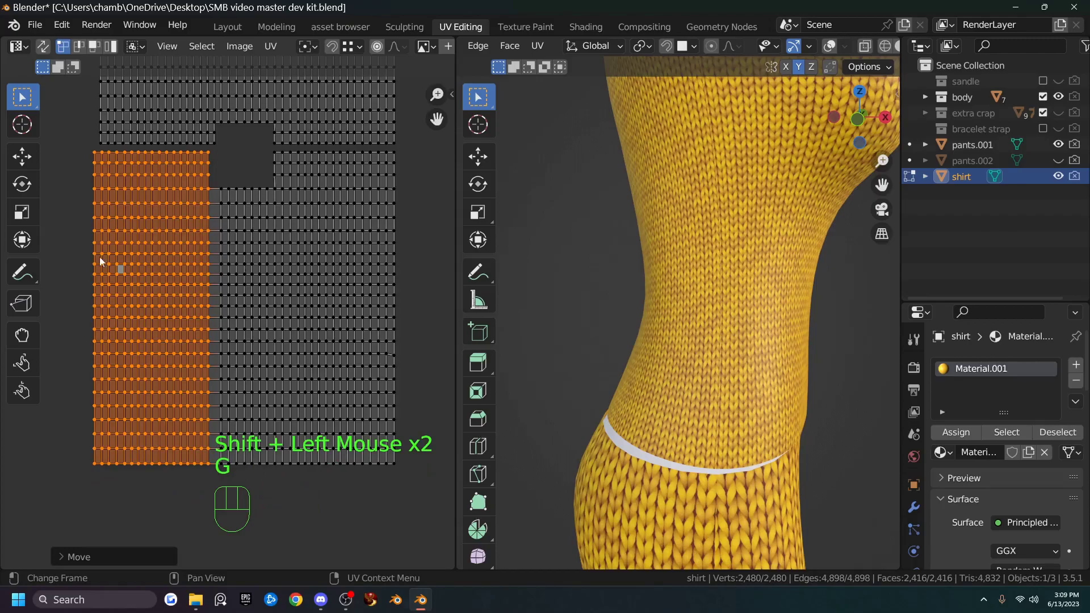
Shift the same UV block 0.0117 along X, checking the knit pattern on the front of the torso.
click(242, 259)
drag(89, 145, 219, 479)
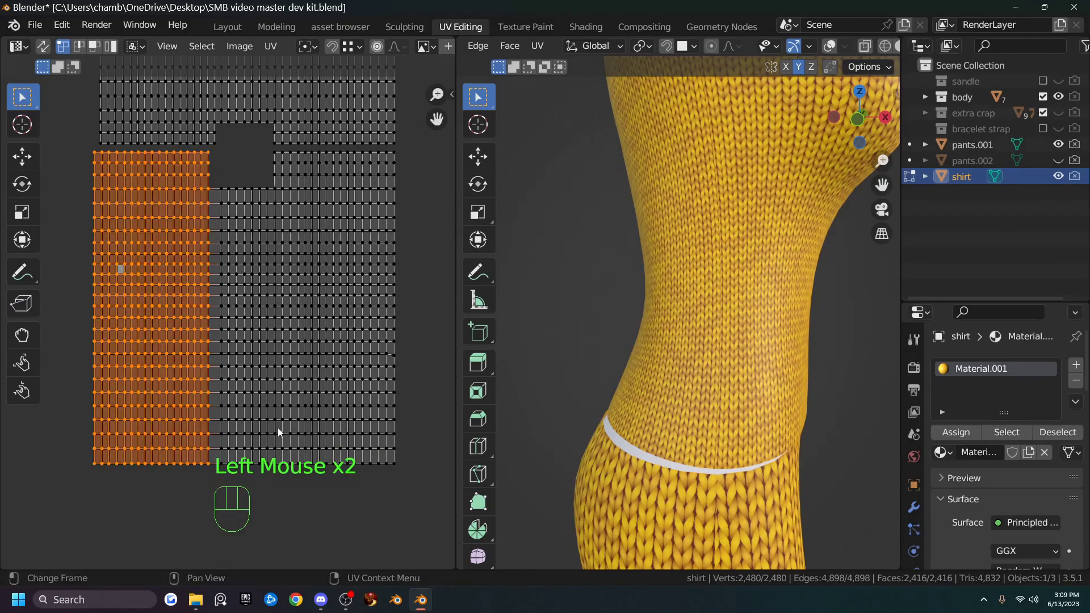
key(g)
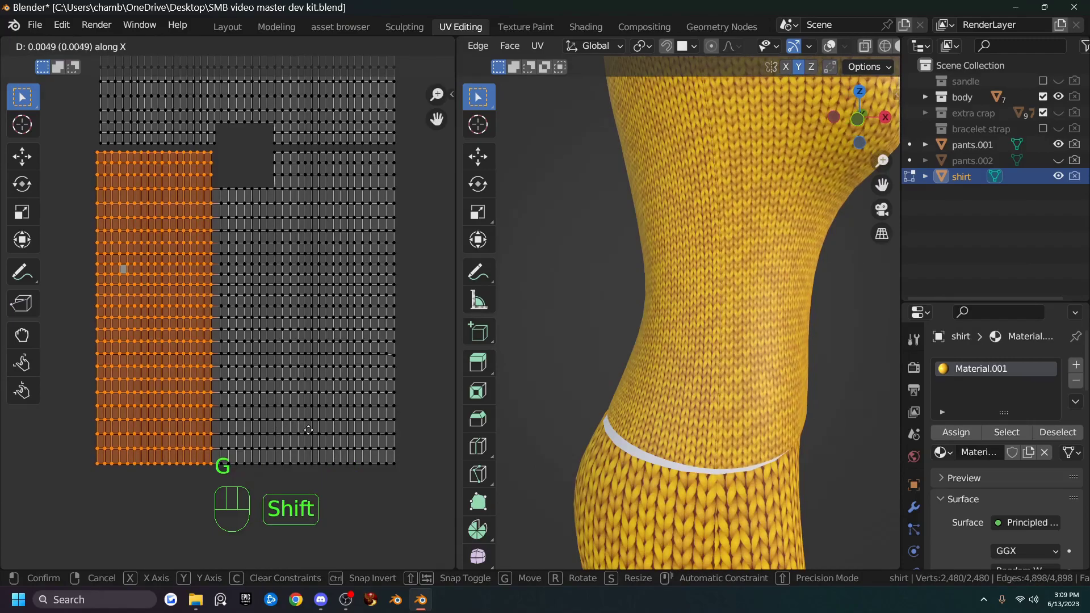
right_click(313, 433)
middle_drag(721, 397, 552, 393)
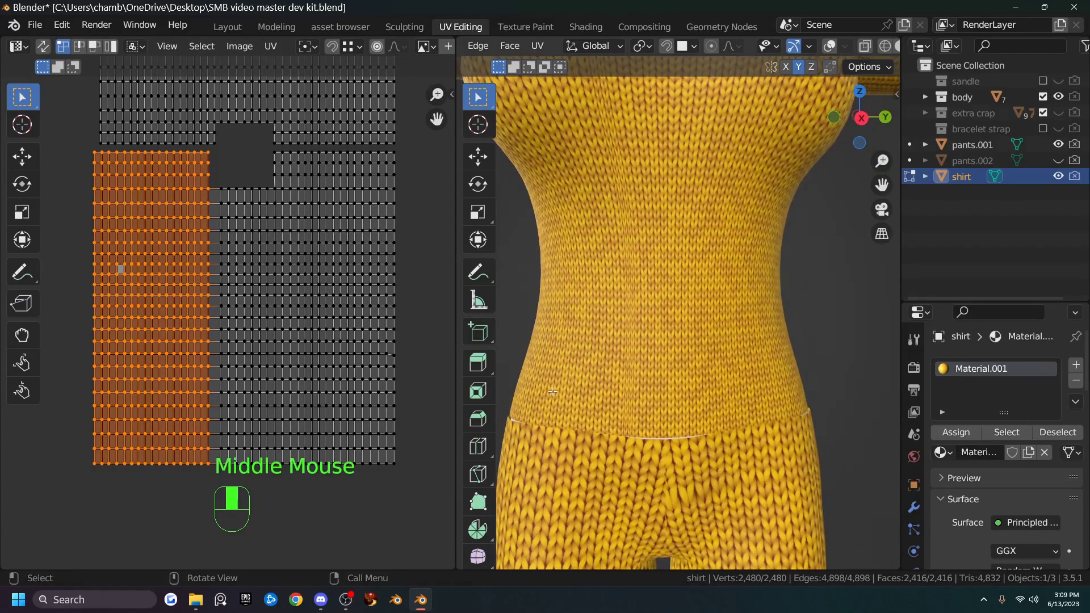
scroll(624, 292, up, 1)
scroll(601, 290, up, 2)
scroll(601, 290, down, 1)
middle_drag(601, 290, 591, 292)
key(g)
key(x)
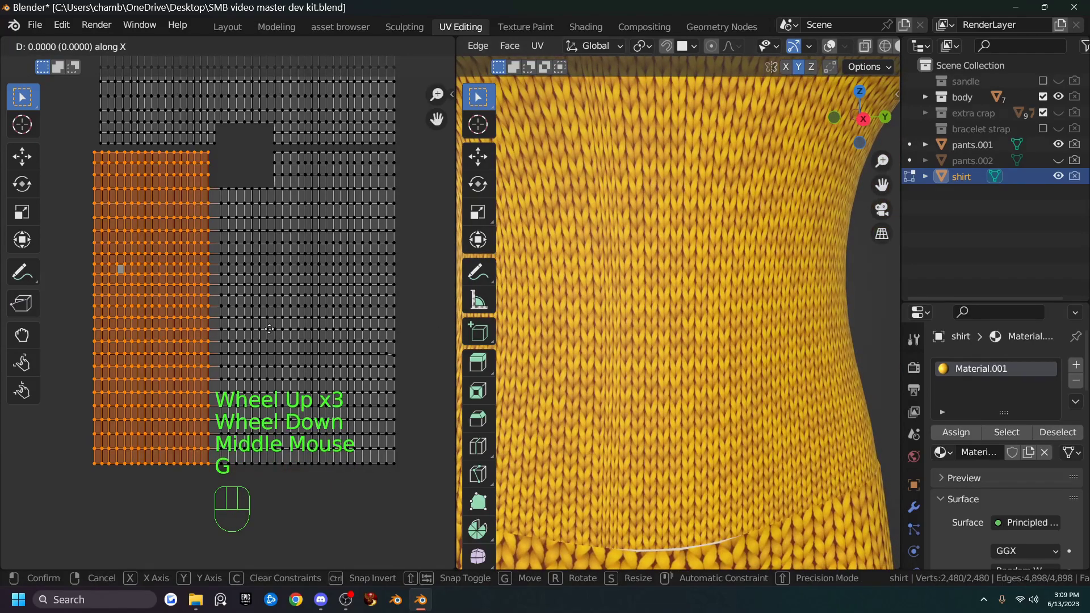
key(shift)
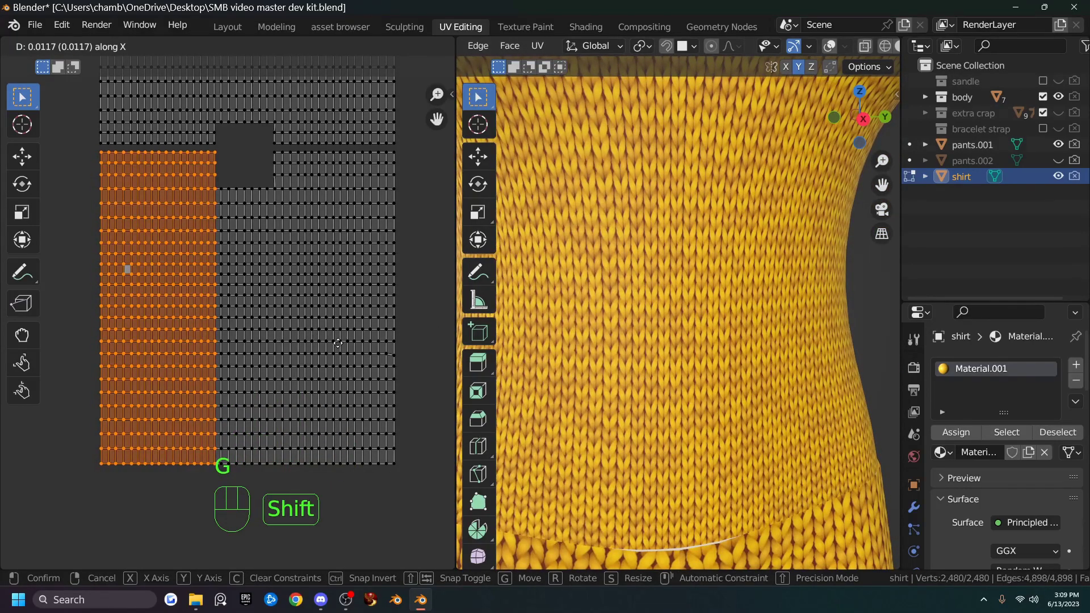
click(338, 343)
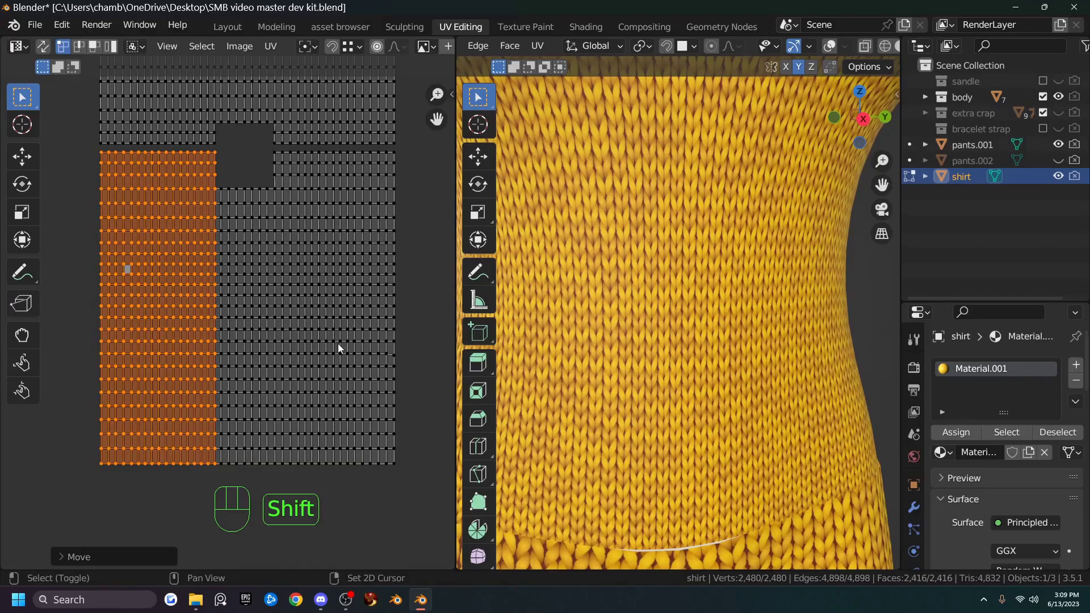
Undo the UV block moves and clear the UV selection.
key(ctrl+z)
key(ctrl+z)
key(ctrl+z)
key(ctrl+z)
scroll(392, 392, down, 2)
scroll(377, 376, down, 1)
click(377, 372)
key(F7)
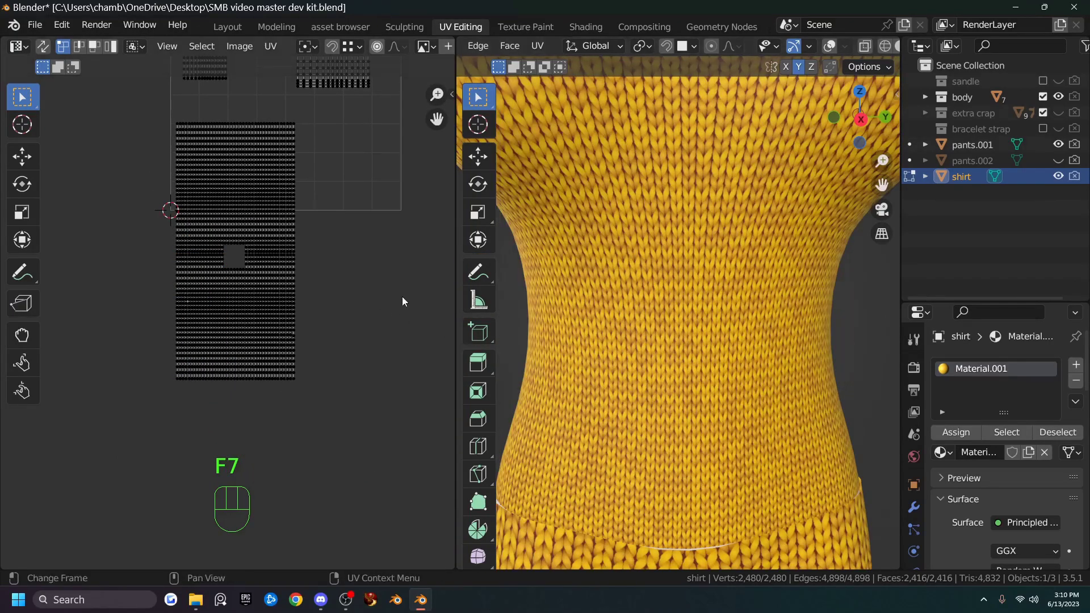
Examine the knit pattern around the shirt's neckline, shoulders, back and underarm from several sides.
scroll(626, 318, down, 2)
middle_drag(627, 318, 624, 347)
middle_drag(594, 153, 697, 248)
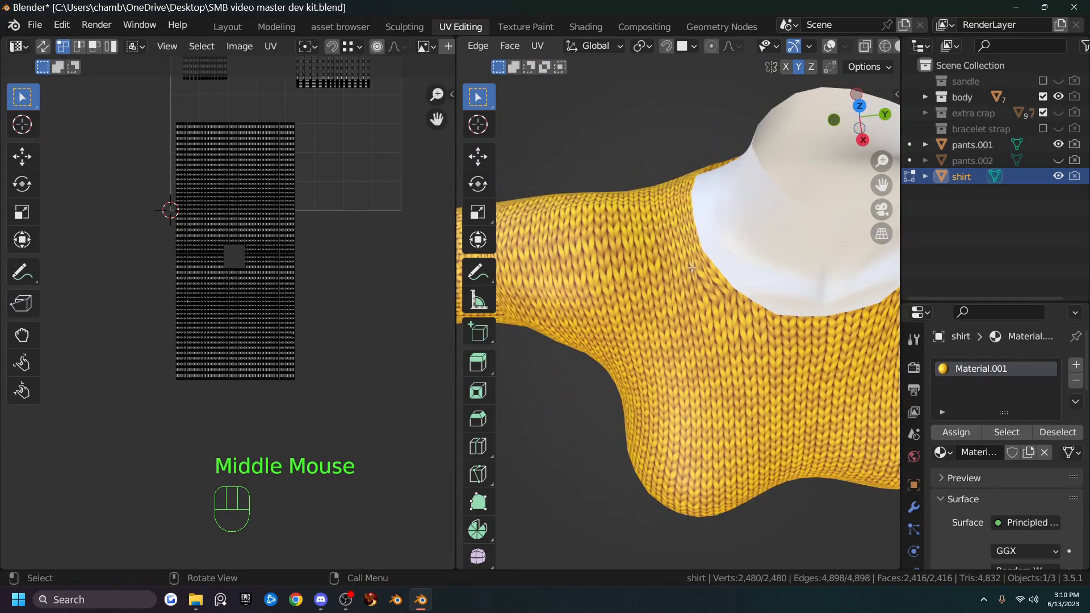
mouse_move(656, 257)
middle_down()
mouse_move(576, 203)
mouse_move(585, 284)
mouse_move(652, 270)
mouse_move(658, 249)
mouse_move(652, 267)
middle_up()
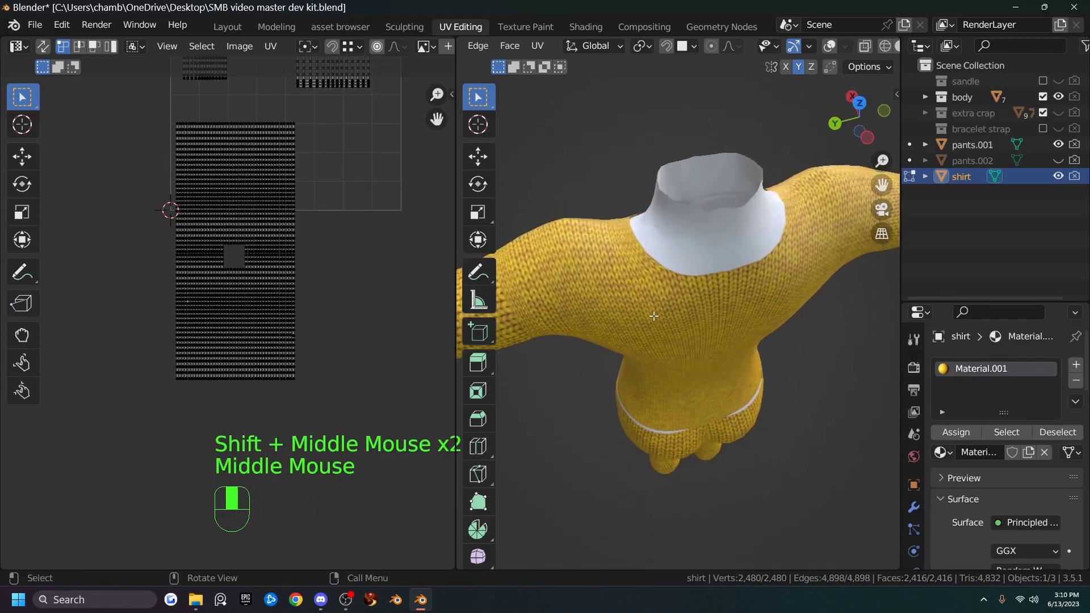
scroll(650, 278, up, 2)
scroll(620, 309, down, 2)
middle_drag(620, 309, 658, 248)
middle_drag(561, 233, 658, 210)
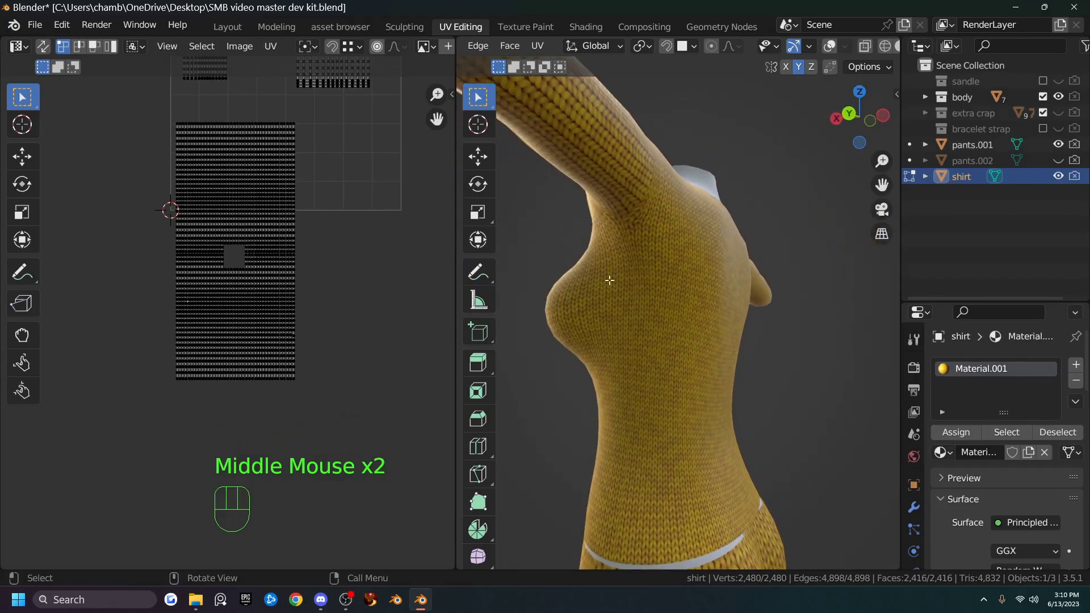
middle_drag(616, 279, 645, 244)
scroll(637, 187, up, 2)
shift+middle_drag(638, 187, 608, 248)
scroll(597, 256, up, 1)
scroll(352, 263, up, 2)
Try moving the two UV vertices on the large island's right edge, level with the square opening, and inspect the opposite underarm.
shift+middle_drag(352, 264, 362, 304)
scroll(311, 307, up, 2)
click(343, 260)
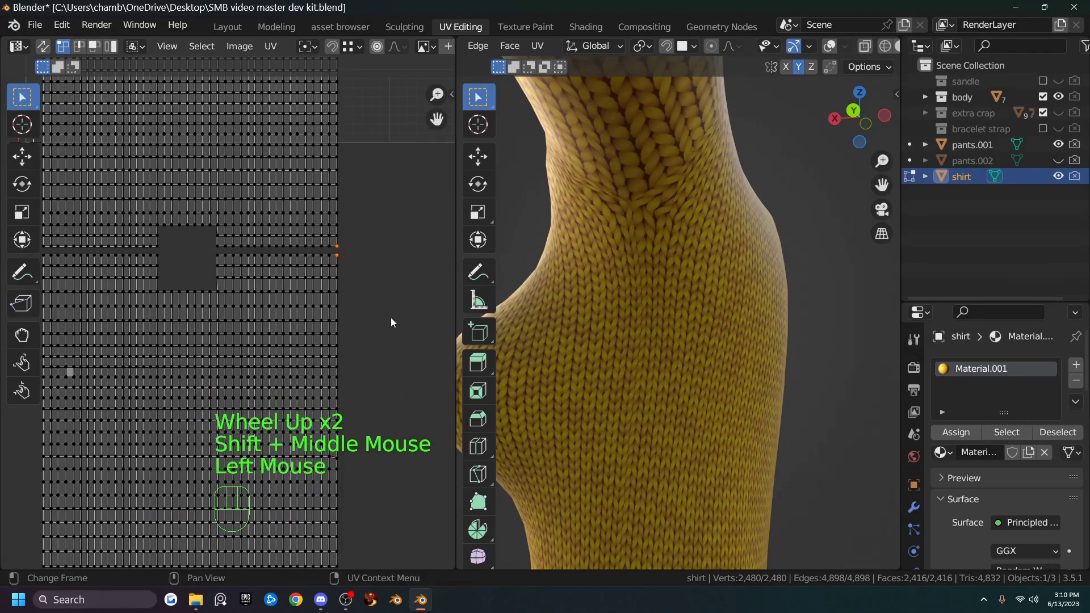
key(g)
middle_drag(568, 318, 892, 326)
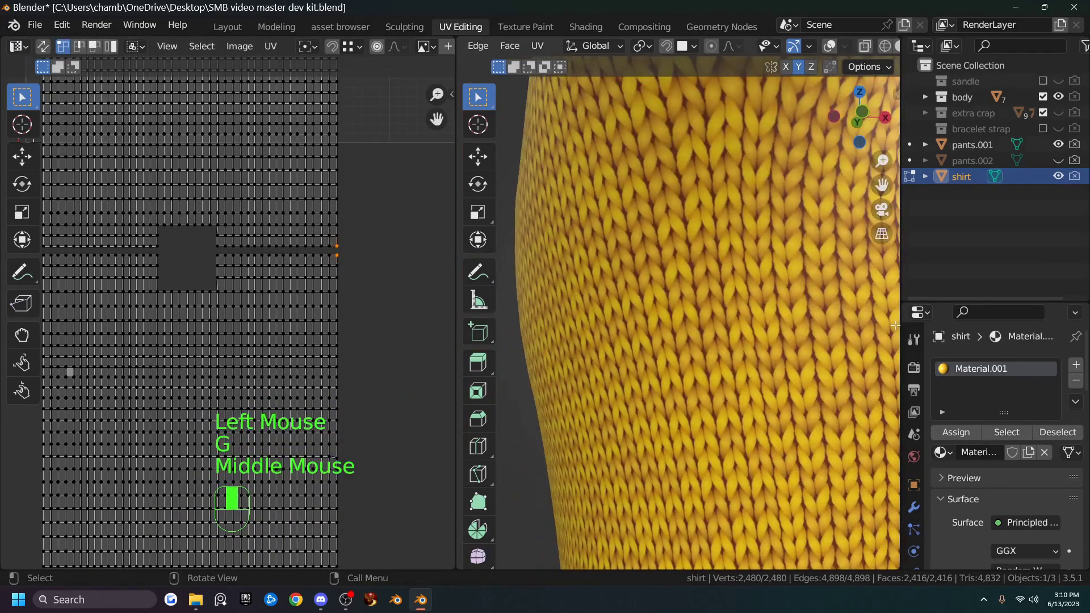
scroll(891, 327, down, 2)
key(g)
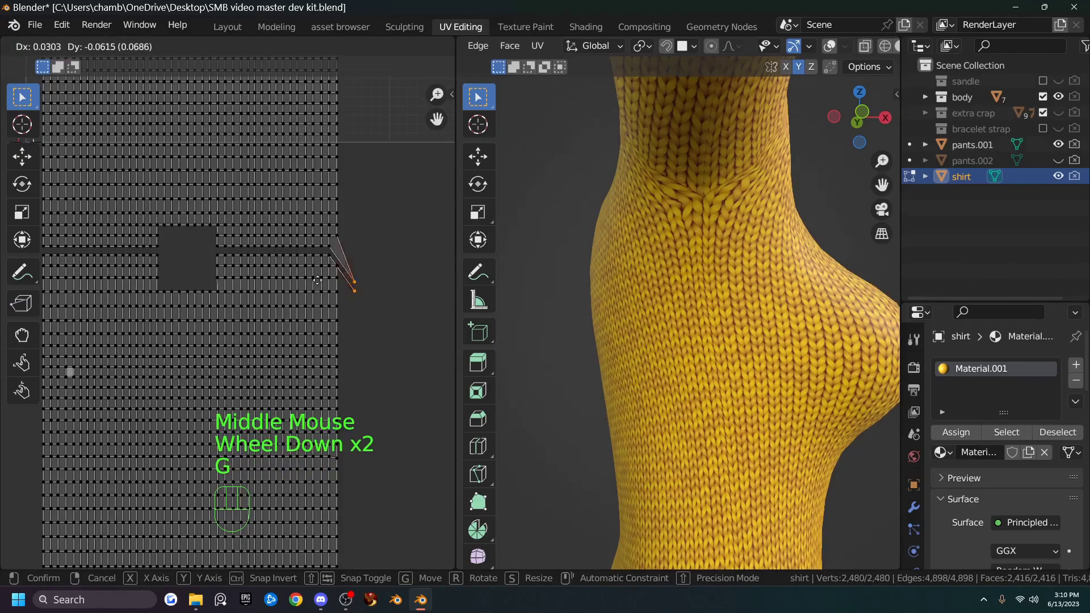
key(Escape)
Pick mesh parts near the underarm to locate their UVs, and reselect the whole shirt mesh.
click(730, 242)
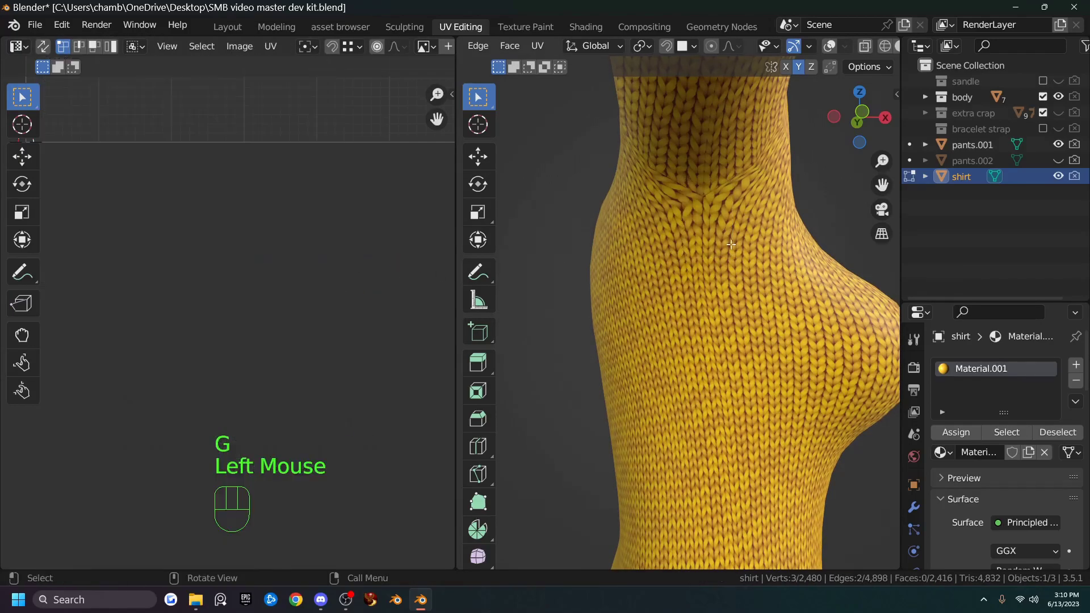
scroll(321, 256, down, 4)
scroll(325, 265, up, 1)
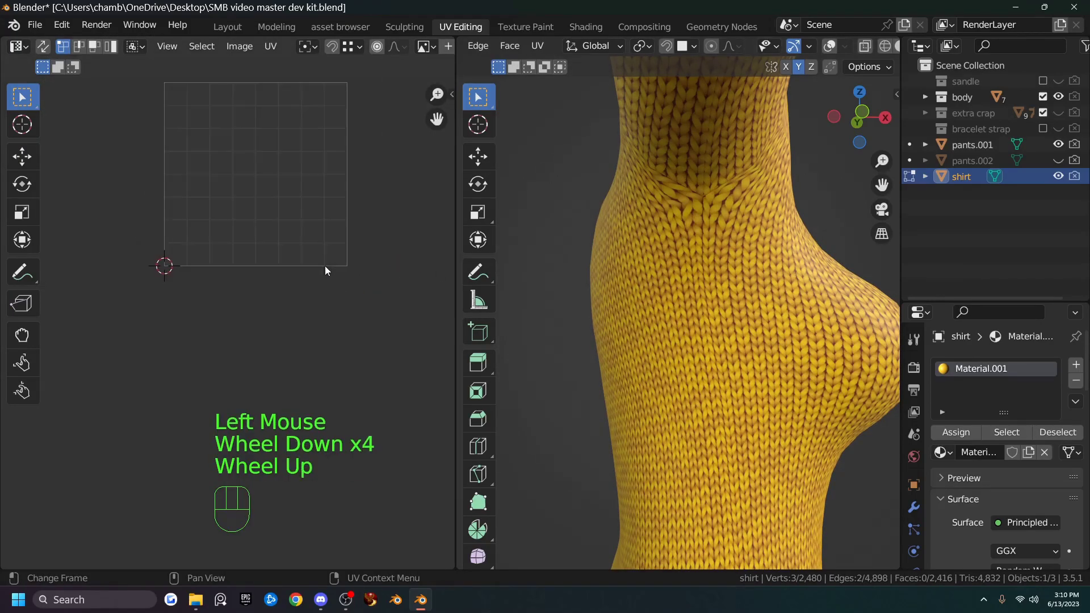
click(661, 194)
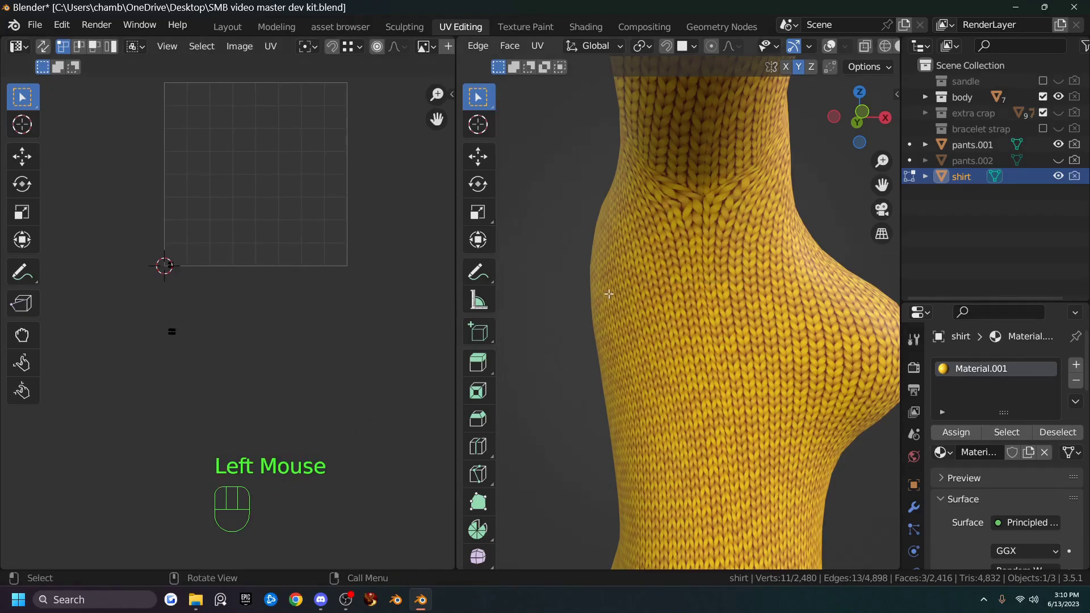
key(a)
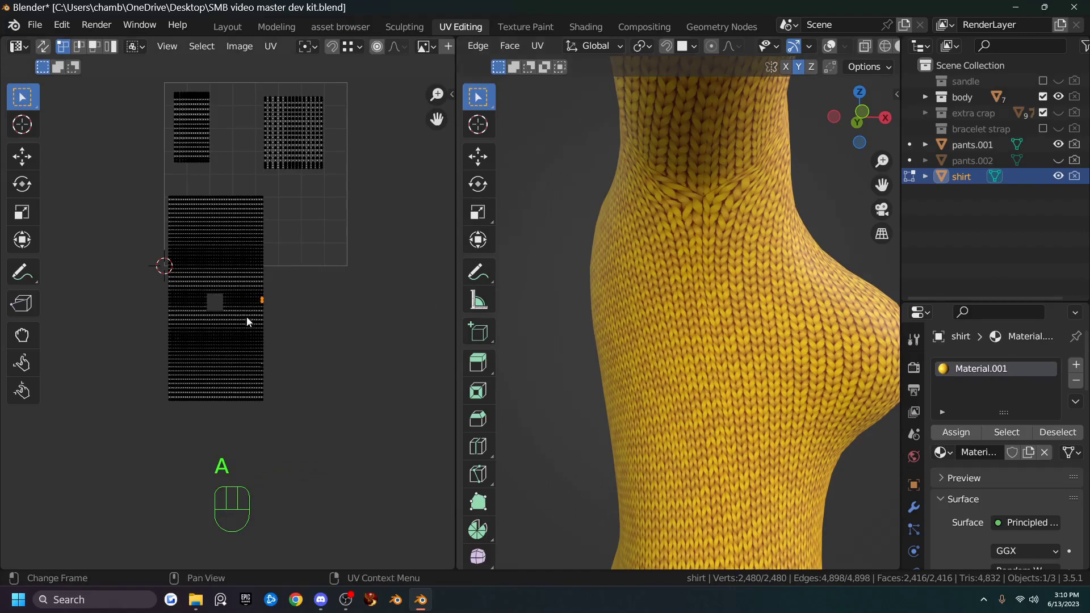
Select the left-edge UV vertex a few rows below the square opening and move it -0.0054 along X.
scroll(151, 319, up, 4)
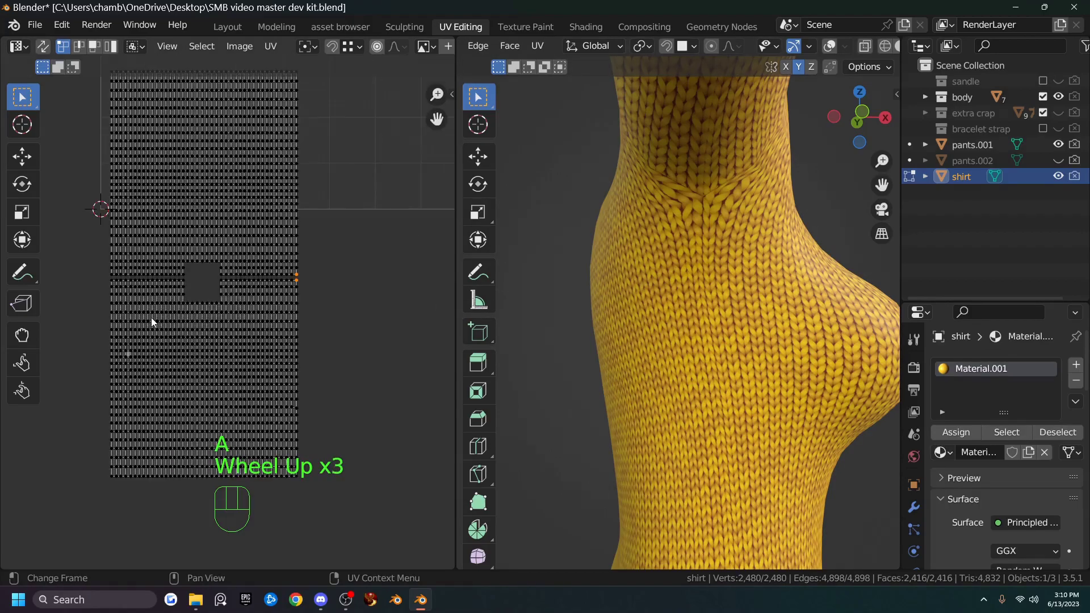
shift+middle_drag(117, 321, 261, 296)
scroll(255, 303, up, 2)
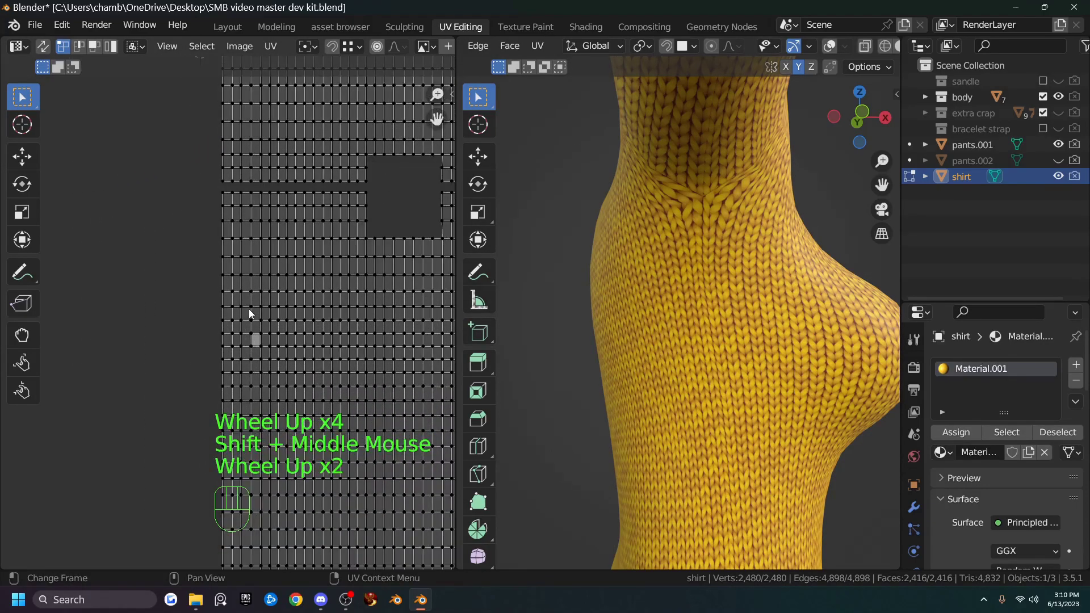
click(225, 296)
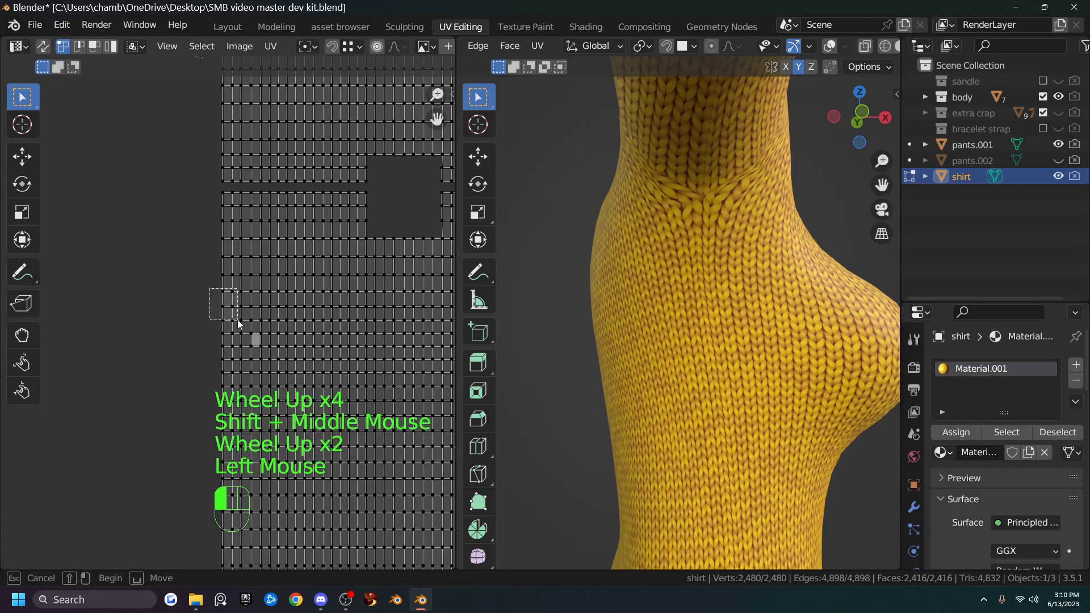
key(g)
click(264, 301)
click(221, 293)
key(g)
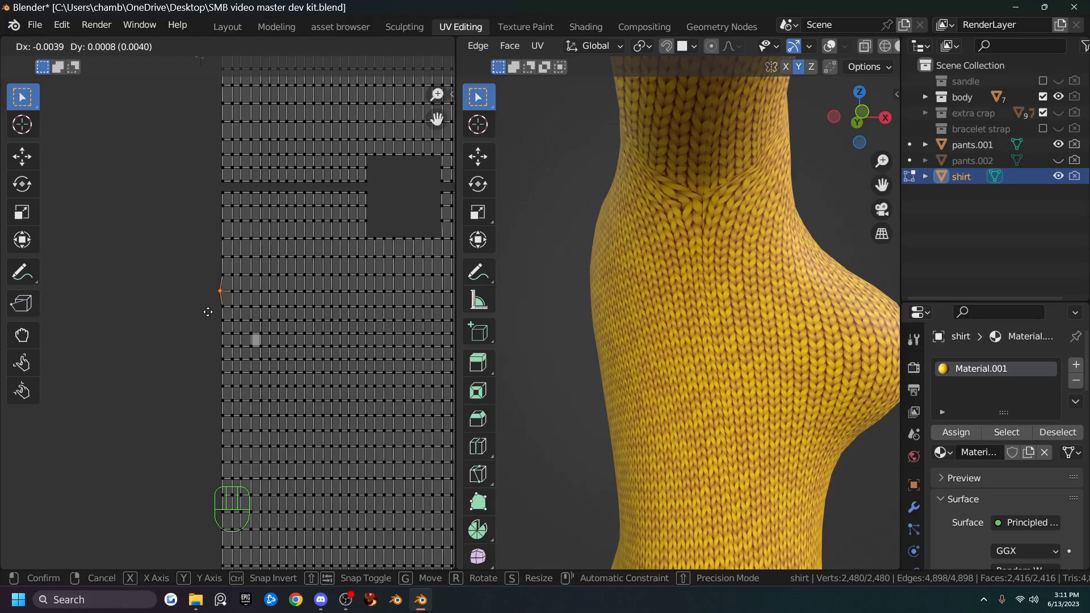
key(g)
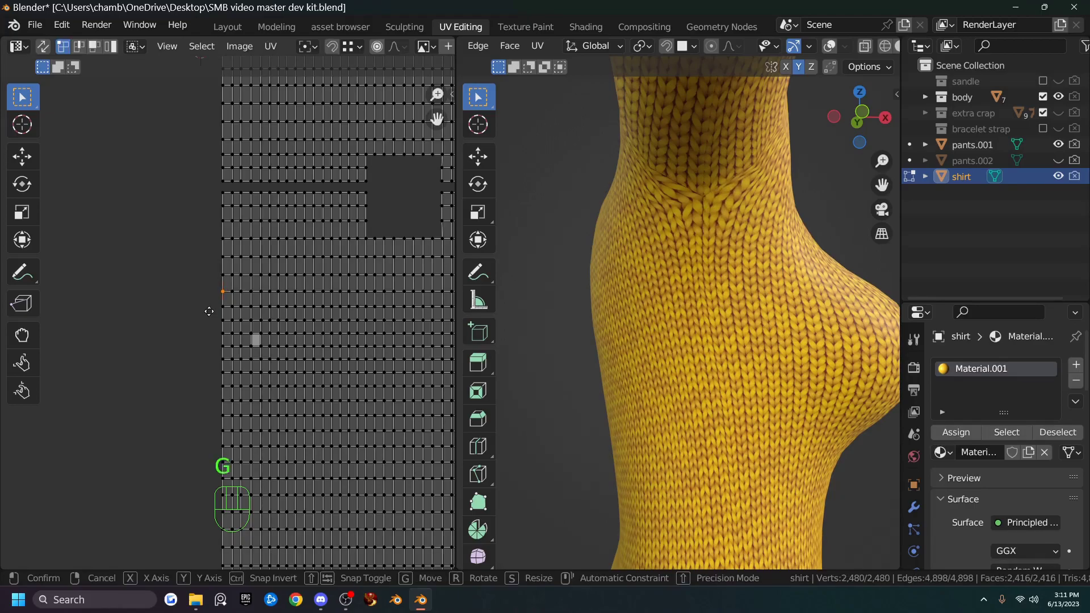
key(x)
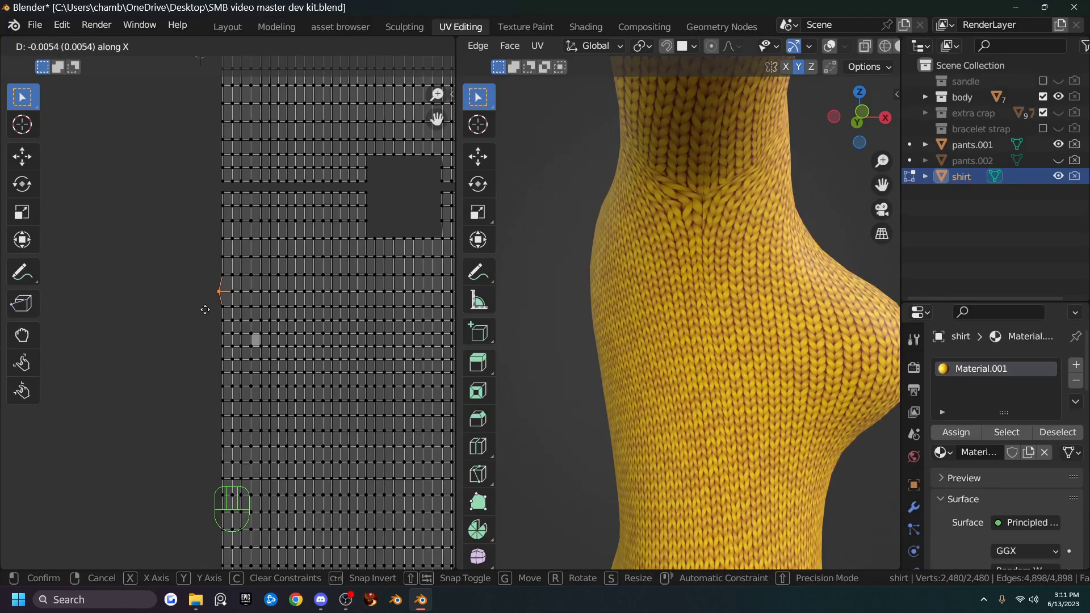
click(205, 309)
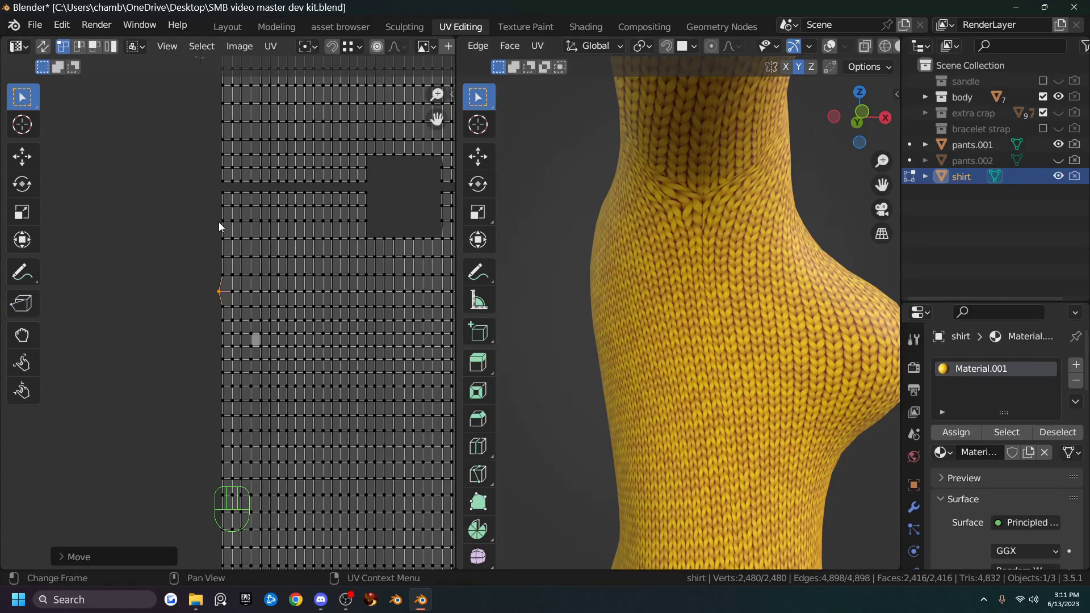
Try moving a left-edge UV vertex above the square opening along X to test its effect on the underarm seam.
click(222, 179)
click(223, 117)
click(222, 98)
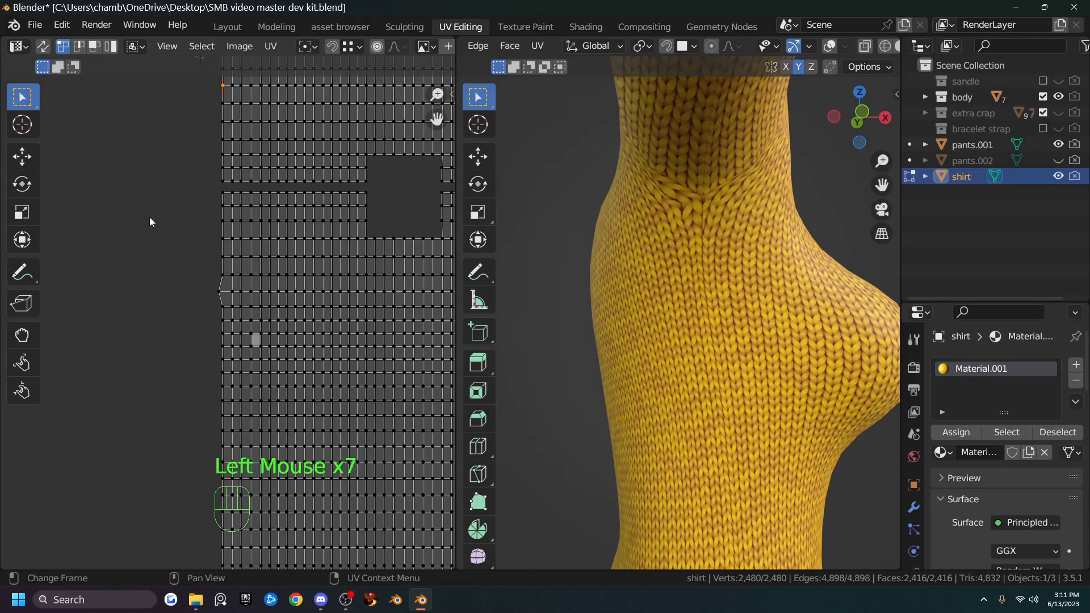
key(g)
key(x)
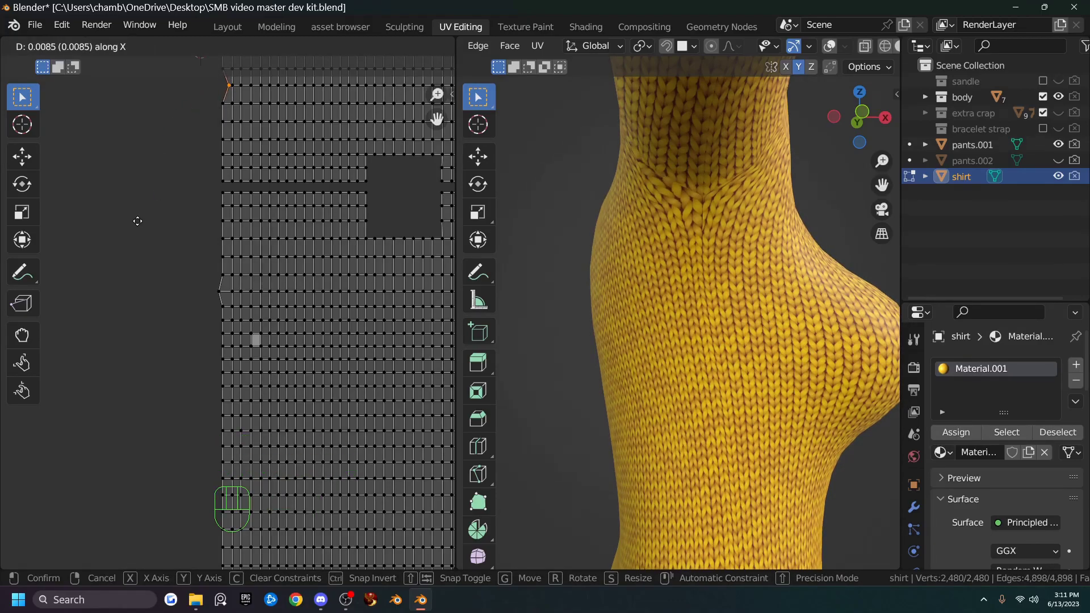
key(Escape)
Move the left-edge UV vertex several rows above the square opening about -0.0101 along X to align the underarm seam.
click(222, 308)
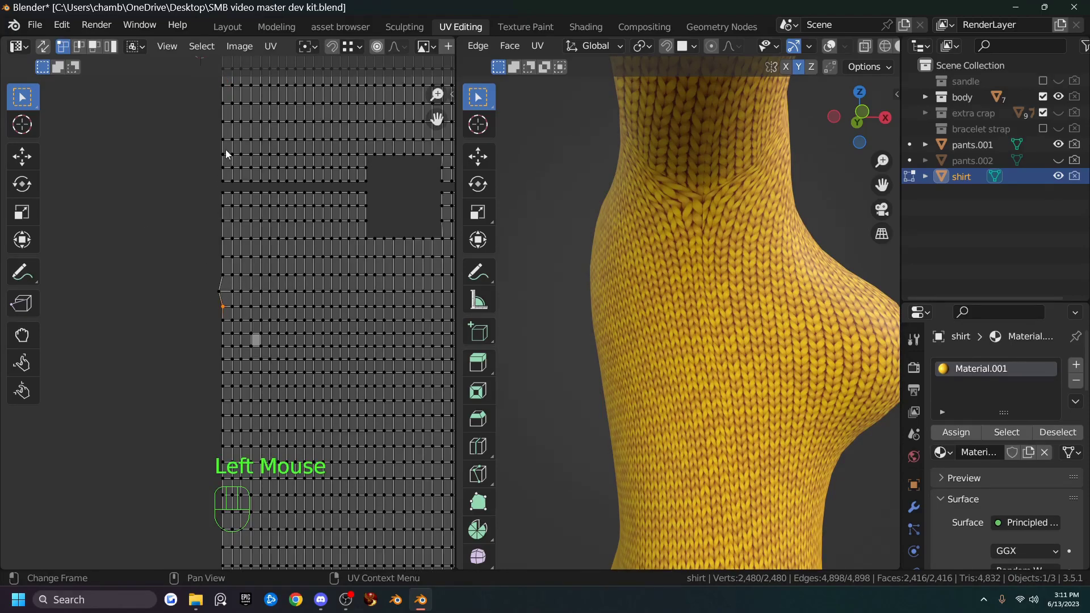
shift+middle_drag(223, 70, 223, 101)
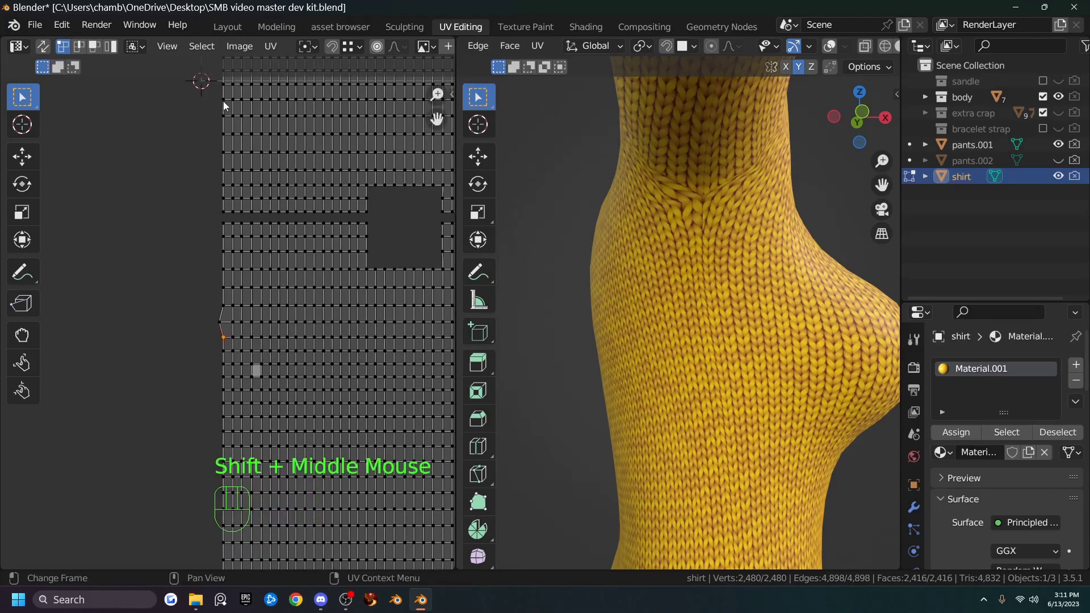
click(223, 100)
key(g)
key(shift)
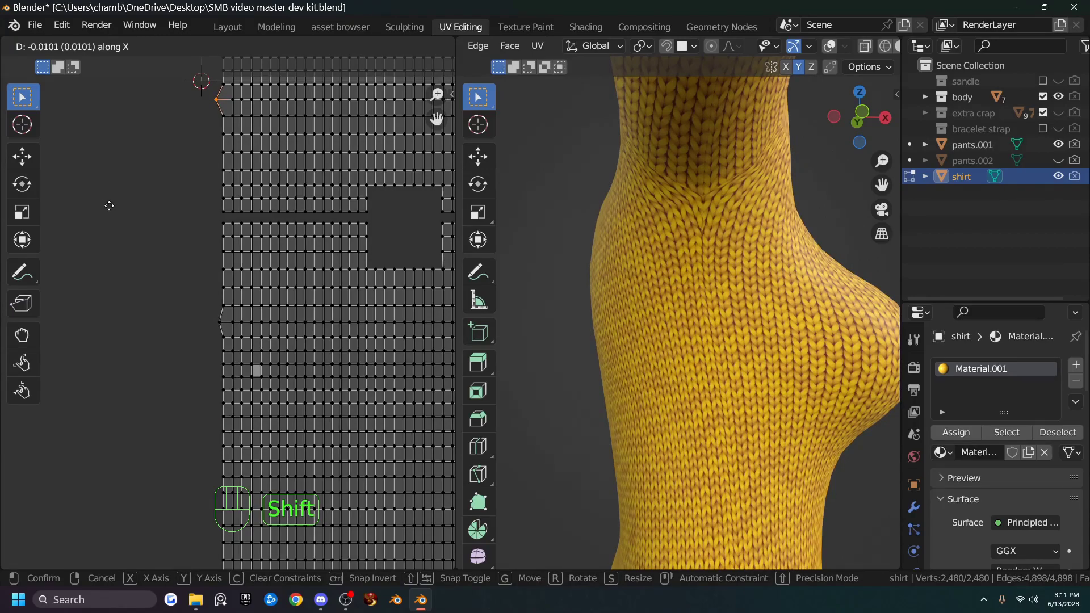
click(108, 206)
Move the second-column UV vertex beside the shifted left-edge vertex above the square opening -0.0031 along X.
shift+middle_drag(159, 142, 182, 259)
click(225, 239)
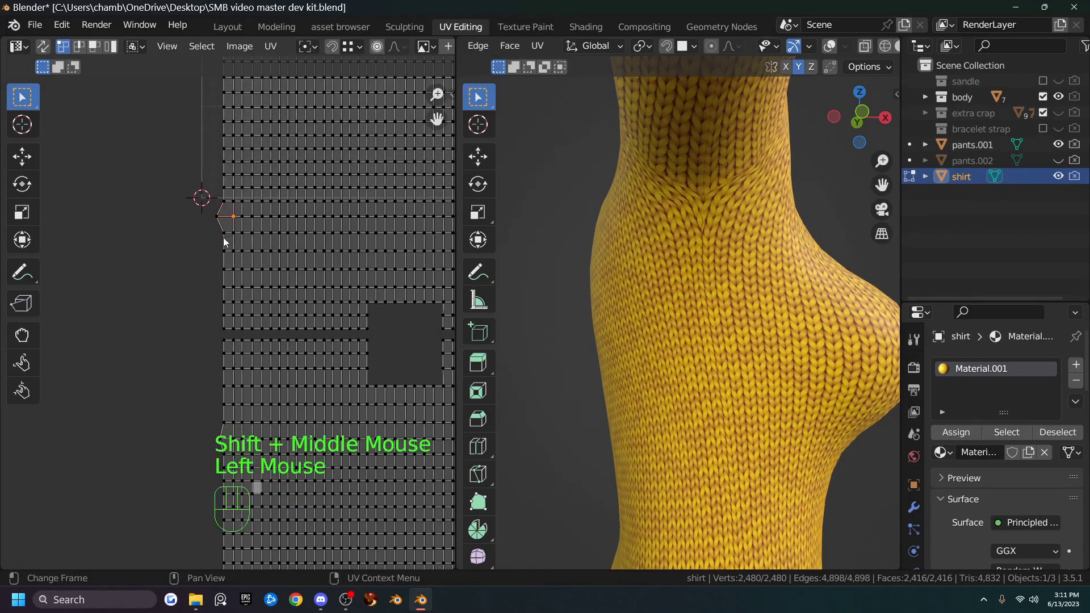
key(g)
key(shift)
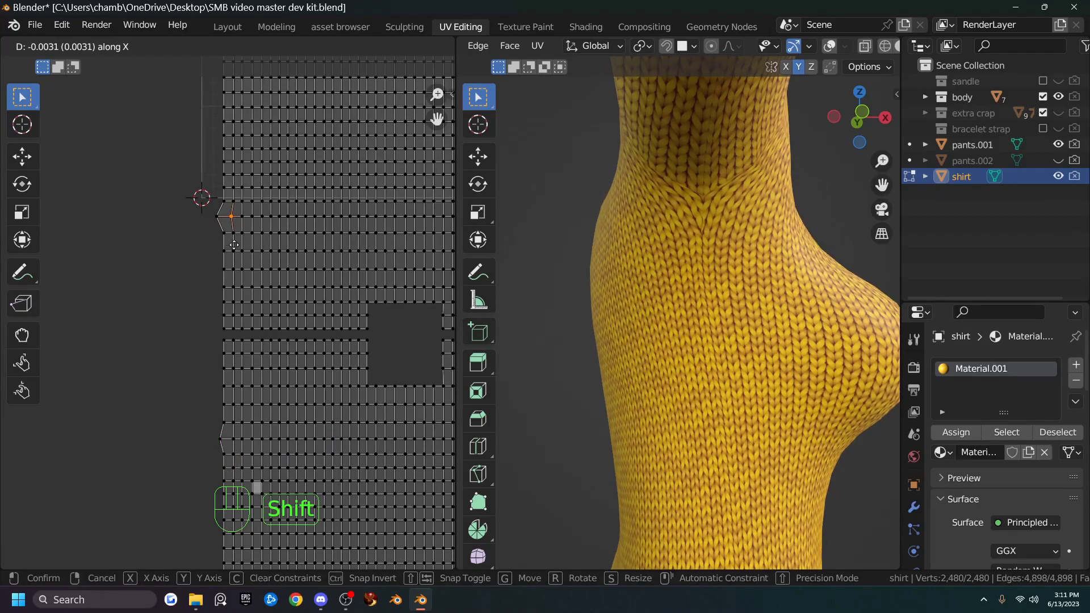
click(235, 245)
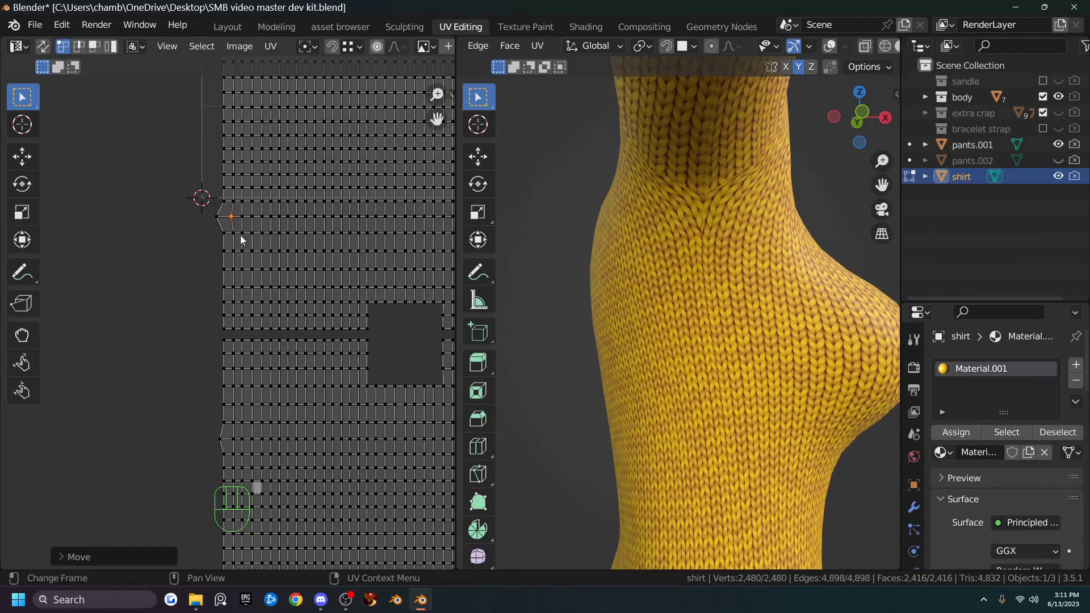
click(235, 233)
key(g)
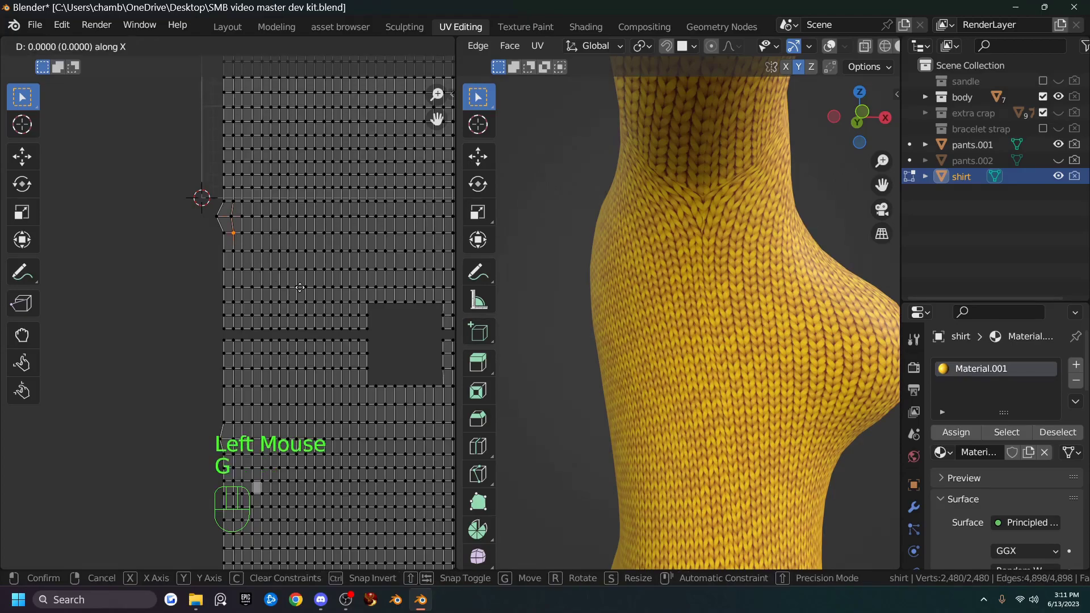
key(Escape)
One row above the shifted vertices, move the second-column UV vertex -0.0016 and the left-edge vertex -0.0023 along X.
click(234, 201)
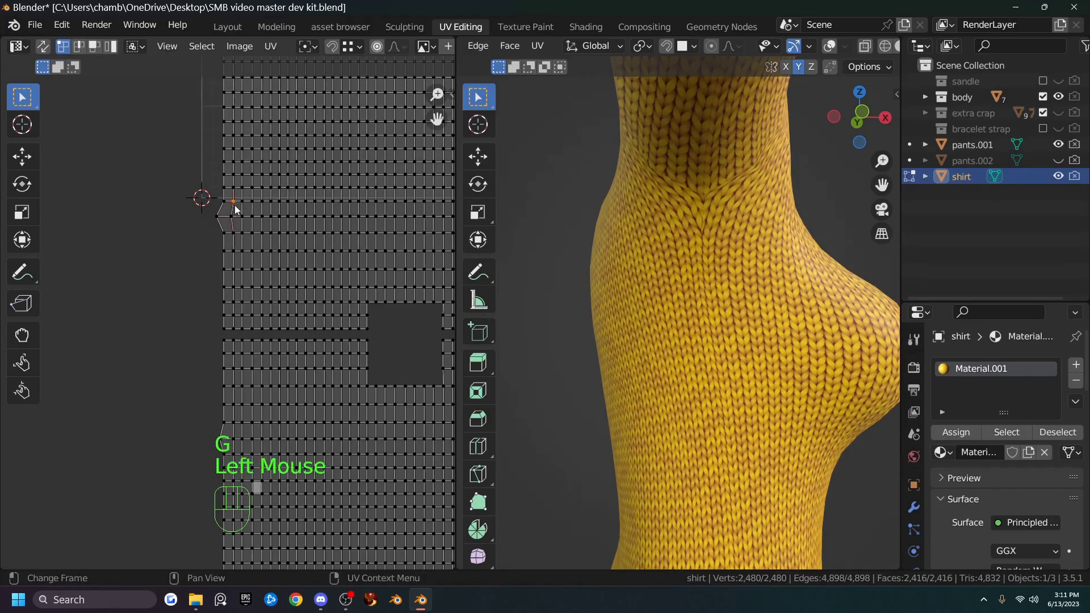
key(g)
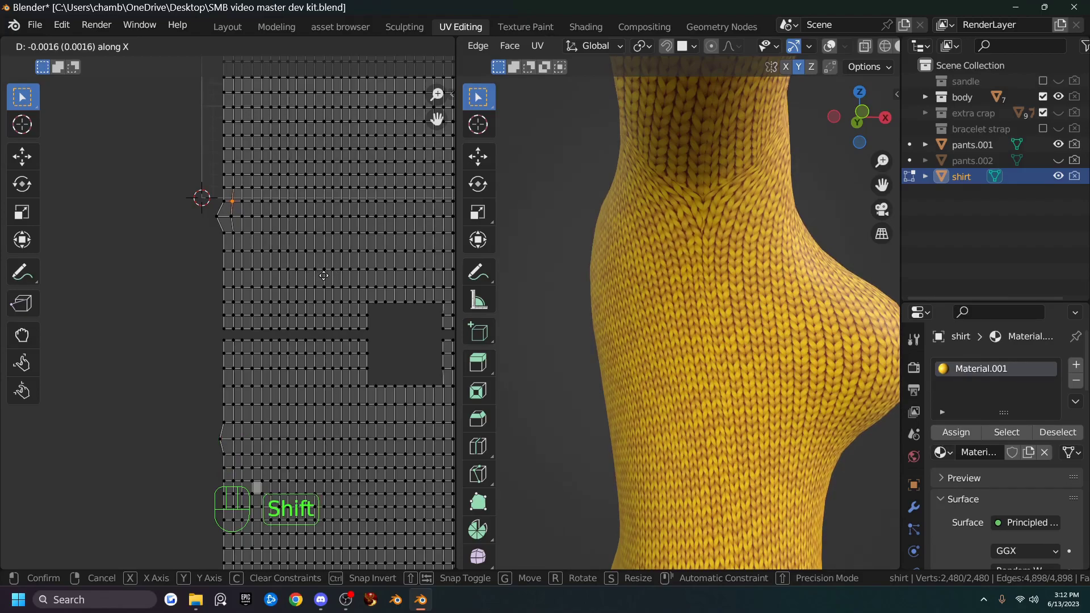
click(319, 275)
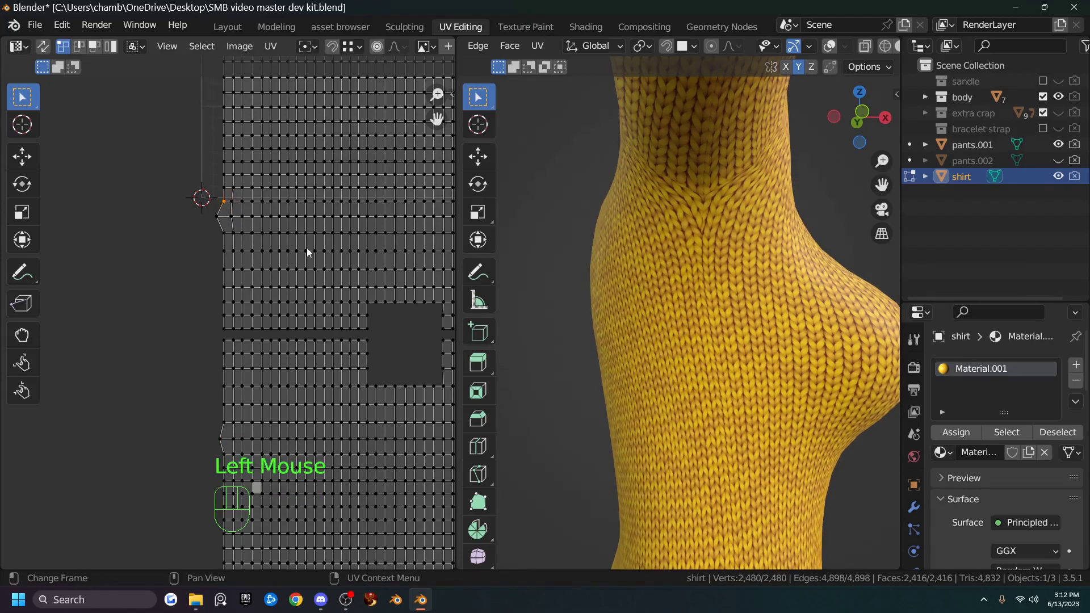
key(g)
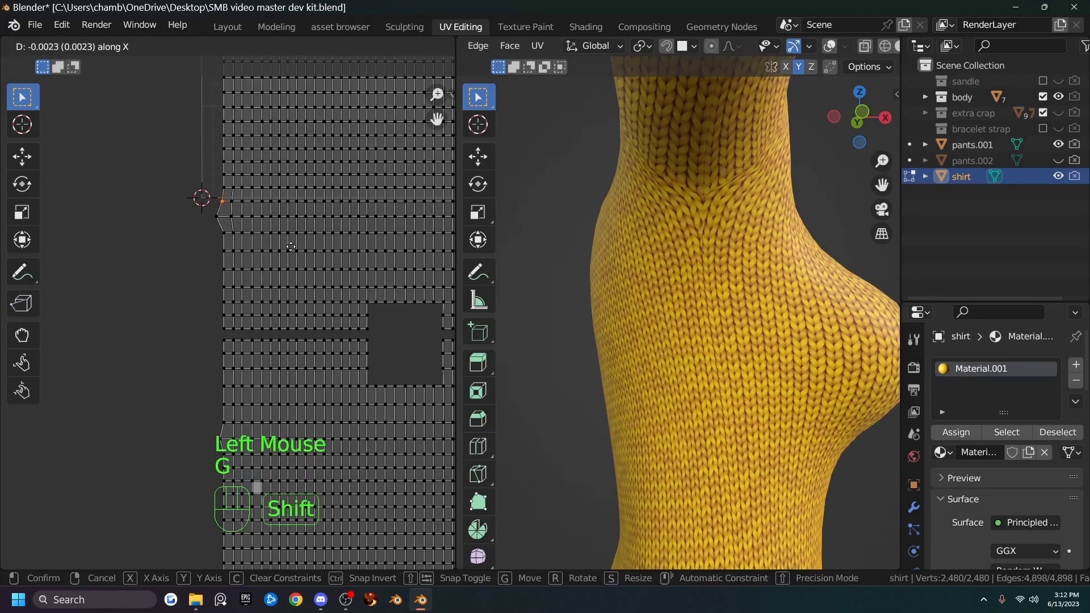
click(292, 246)
Try moving the left-edge UV vertices level with the square opening along X to align the shoulder seam.
middle_drag(720, 234, 748, 240)
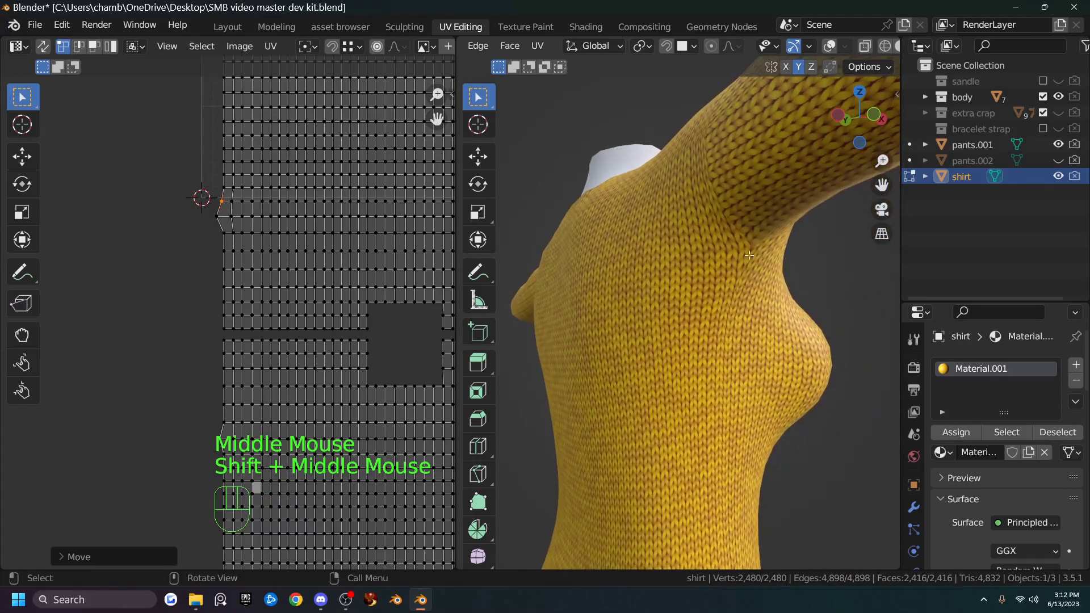
middle_drag(788, 293, 688, 235)
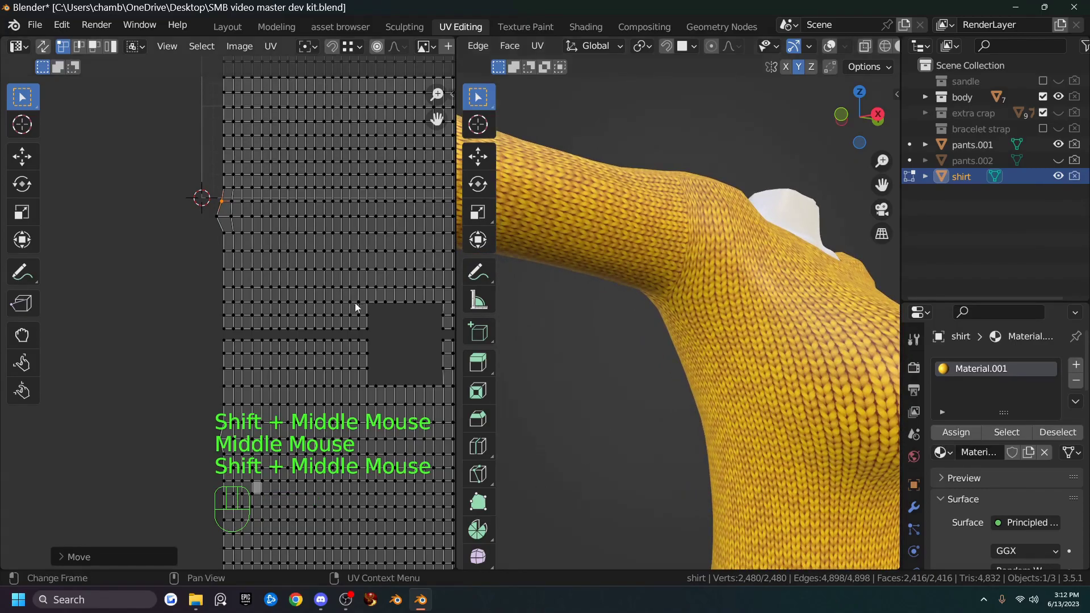
drag(213, 233, 227, 427)
drag(213, 285, 229, 390)
key(g)
key(x)
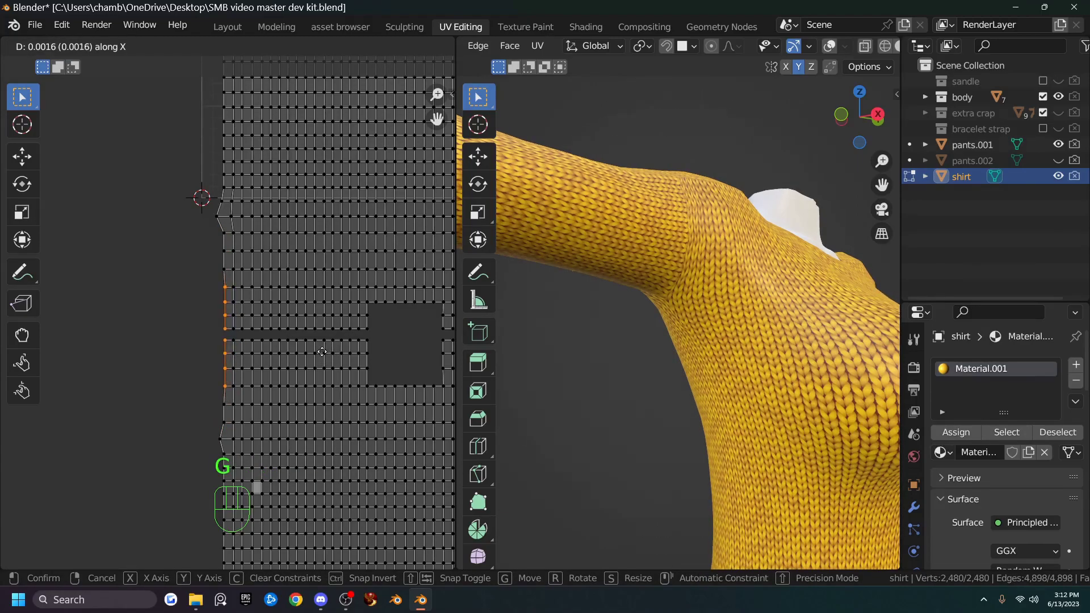
click(321, 351)
middle_drag(602, 255, 642, 240)
scroll(642, 240, up, 2)
scroll(641, 240, down, 1)
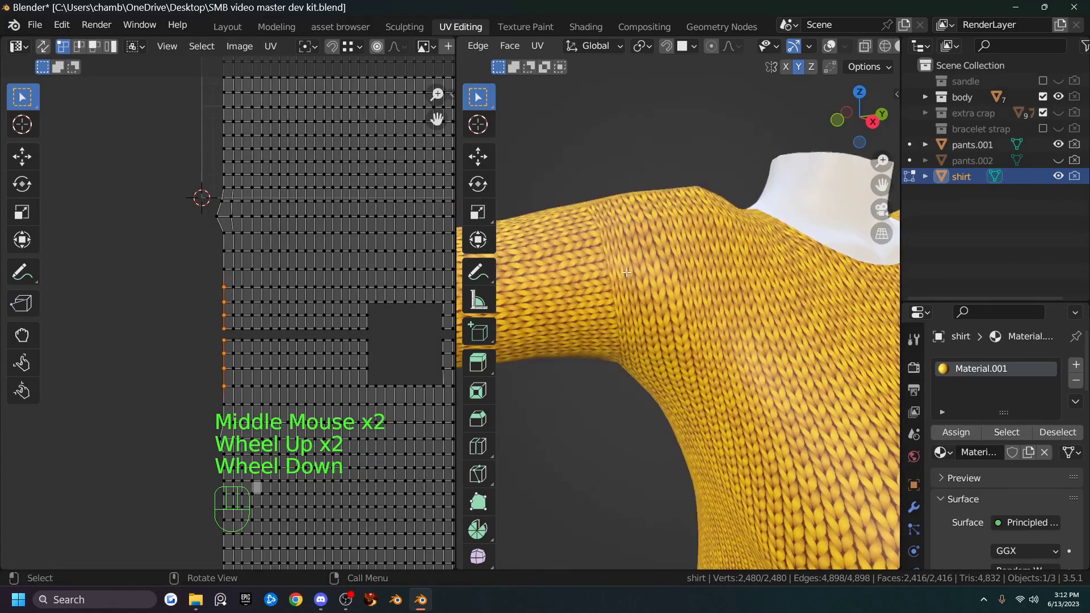
key(g)
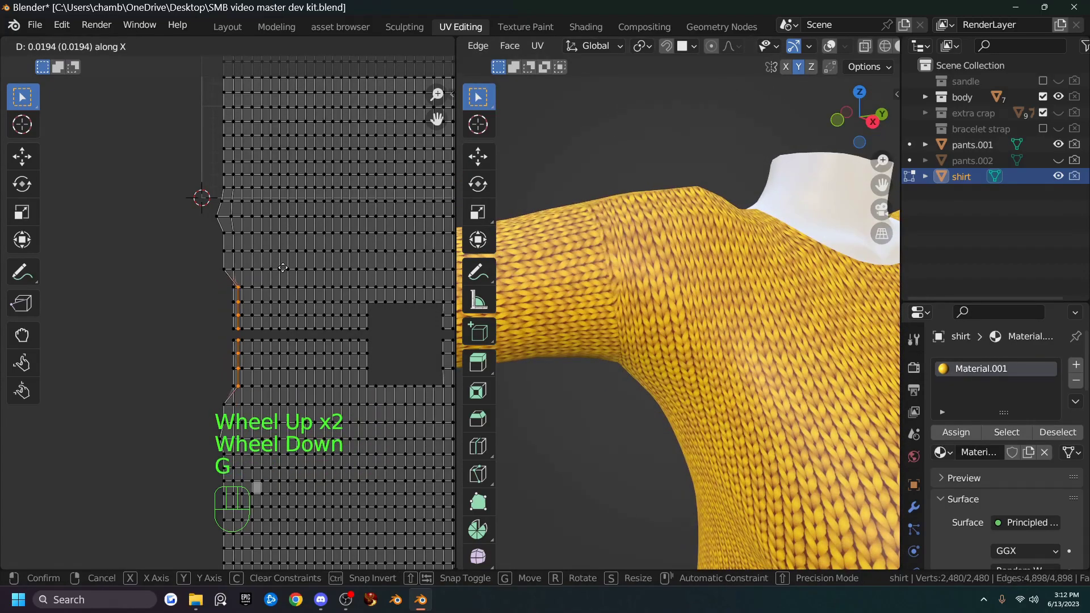
right_click(273, 273)
Extend the left-edge selection up and down to the two kinked vertices and try moving it along X.
shift+click(225, 270)
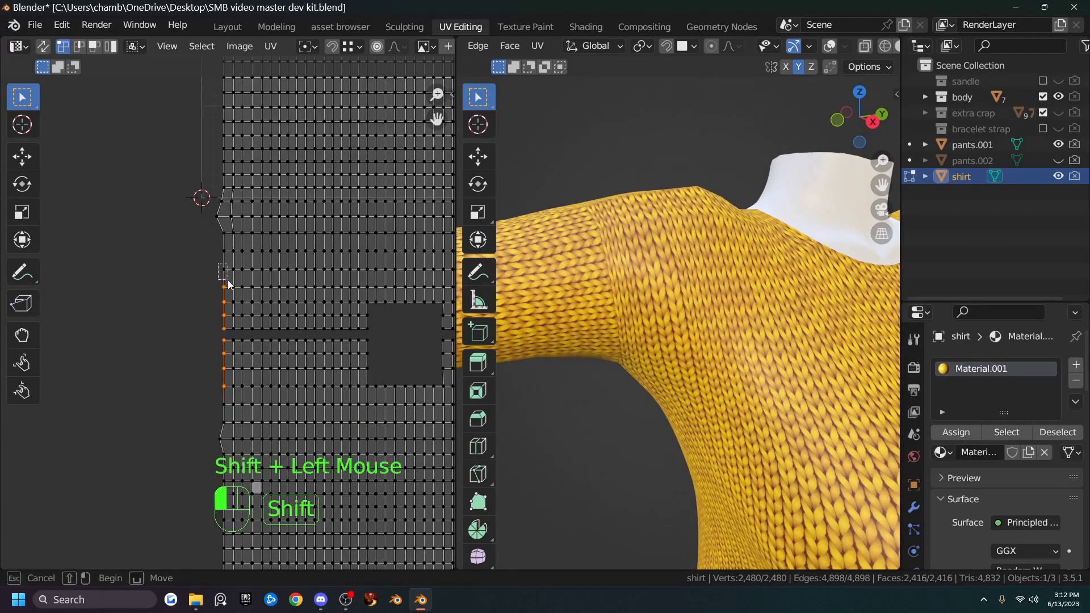
shift+click(223, 408)
shift+click(218, 410)
shift+click(219, 256)
shift+click(225, 235)
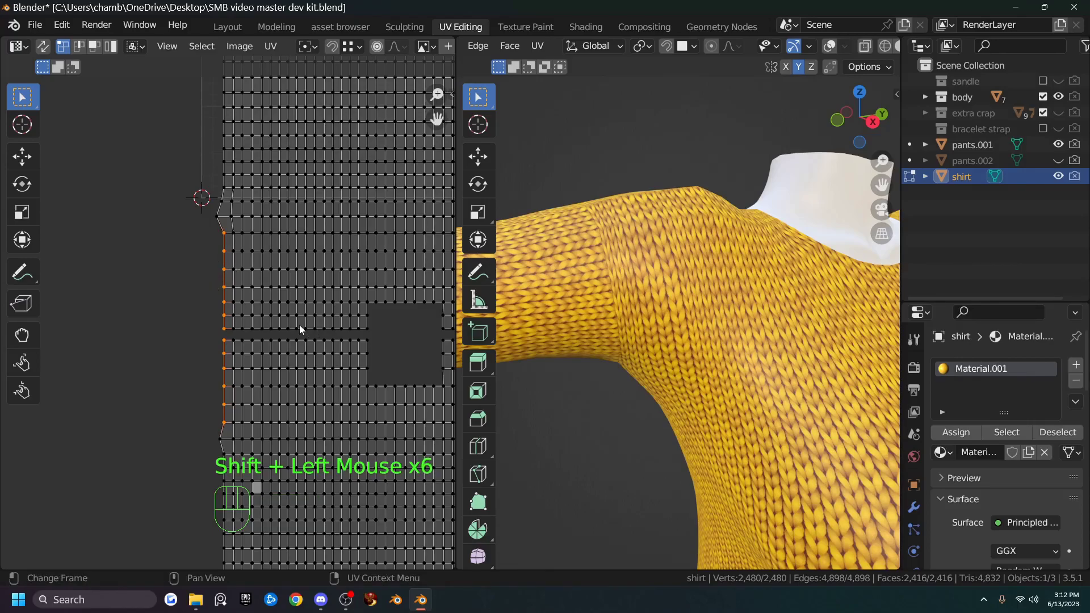
key(g)
key(x)
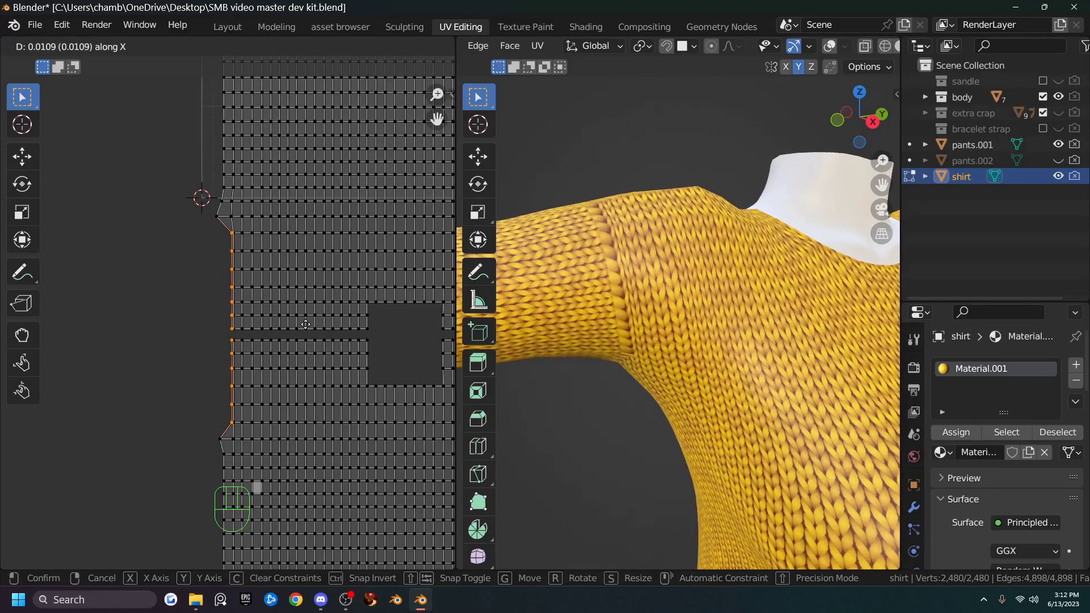
right_click(303, 326)
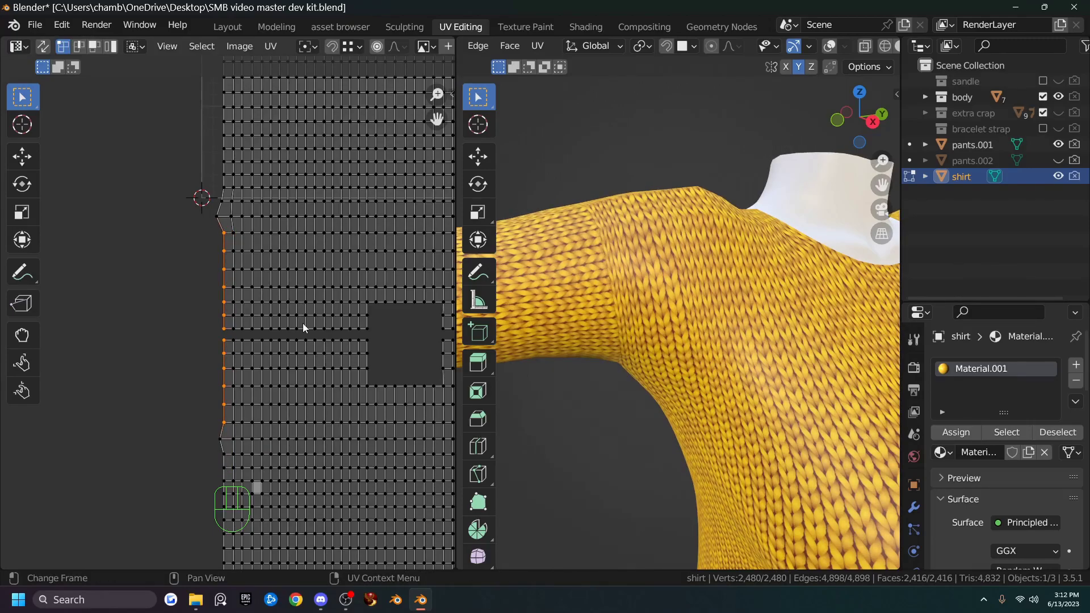
Select the four leftmost UV vertex columns between the two kinked rows, move them -0.0047 along X, and check the shoulder seam.
shift+drag(199, 241, 208, 239)
shift+drag(257, 348, 259, 428)
key(g)
key(x)
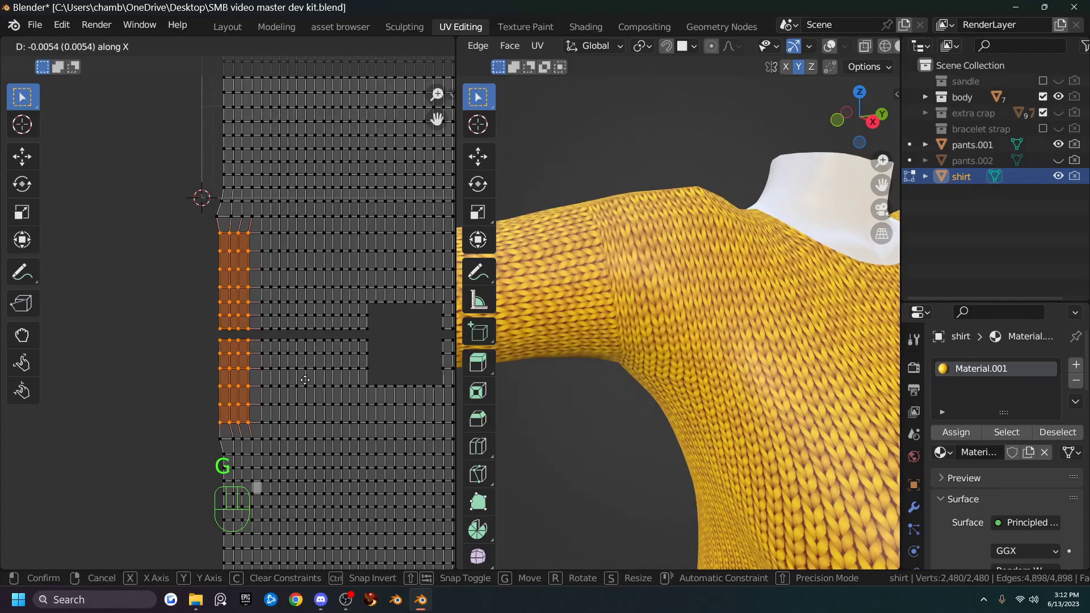
key(shift)
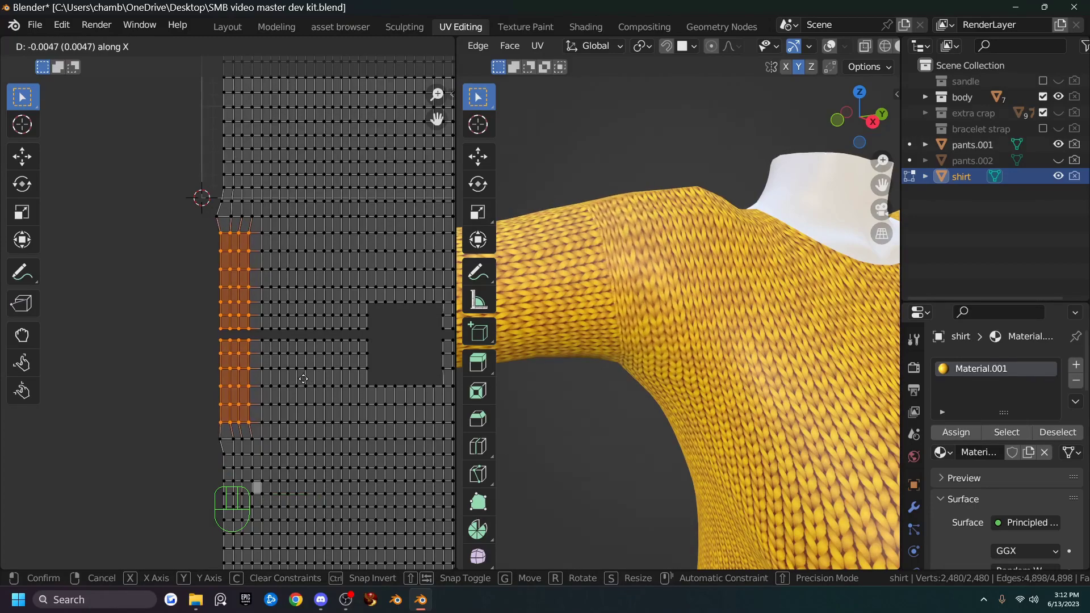
click(303, 379)
middle_drag(668, 377, 667, 318)
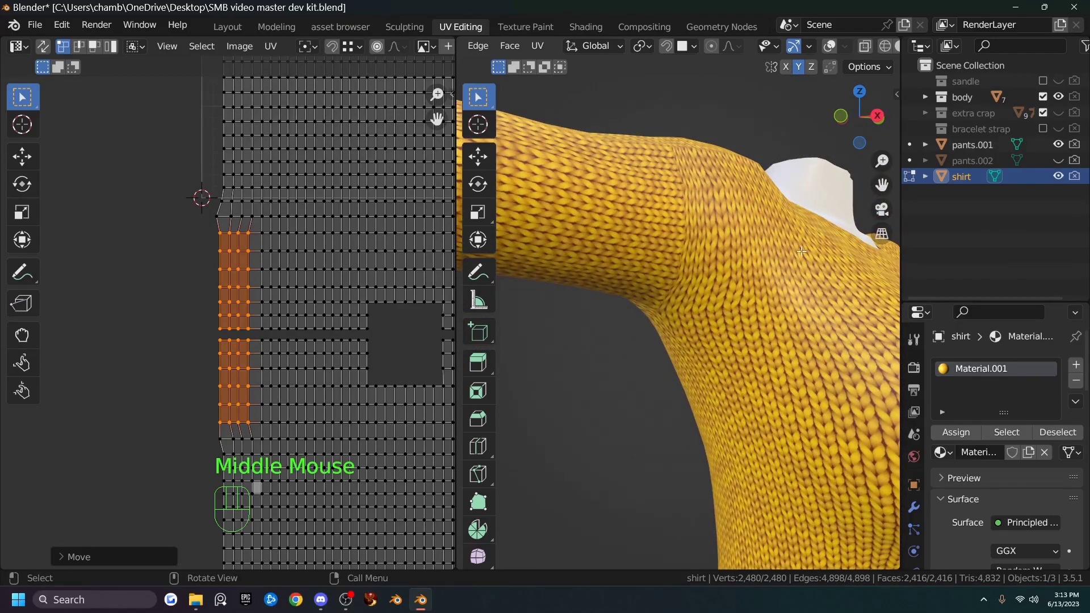
middle_drag(737, 275, 554, 255)
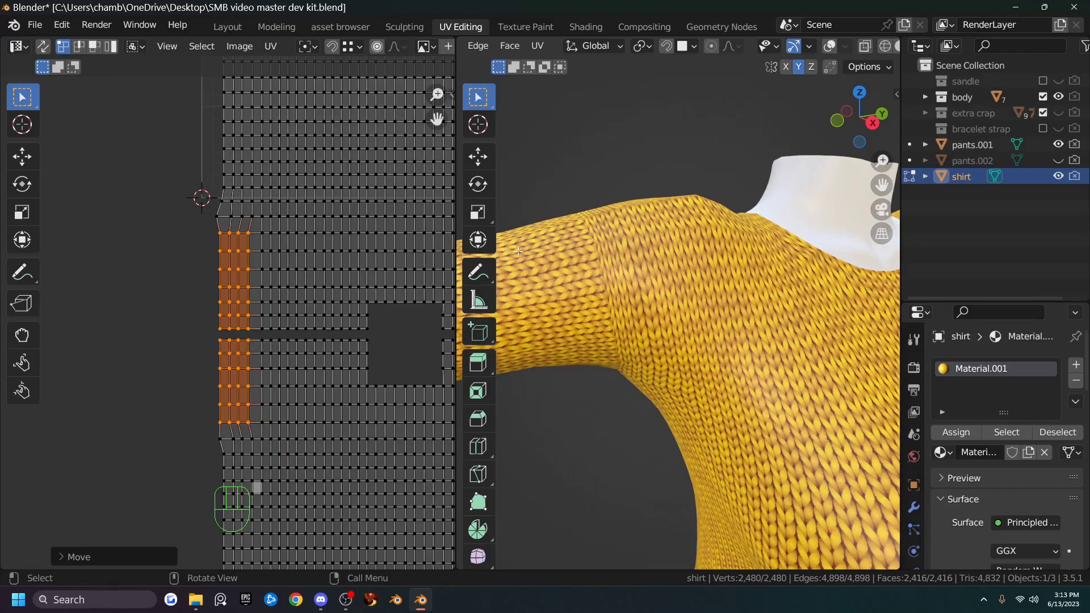
Between the kinked rows, fine-shift the three leftmost UV vertex columns along X, followed by the two leftmost columns.
drag(205, 224, 249, 431)
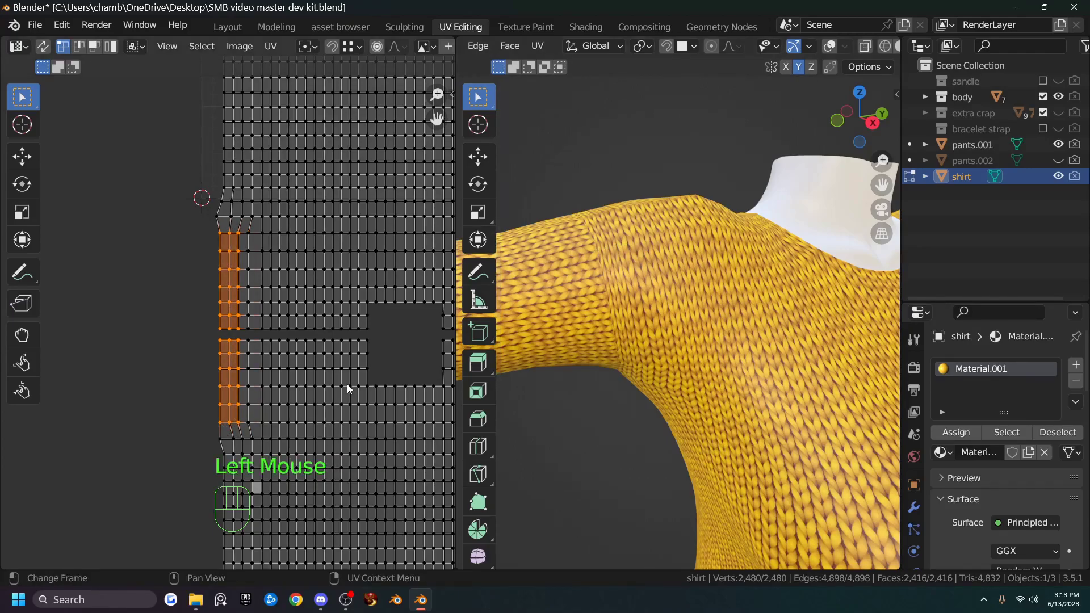
key(g)
key(shift)
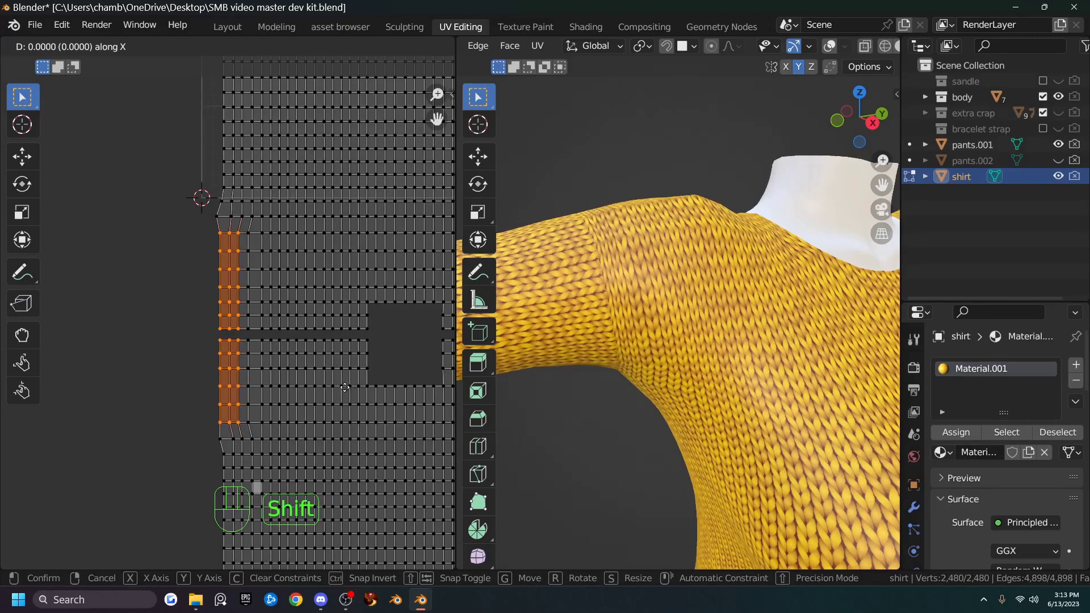
click(339, 385)
drag(206, 221, 234, 437)
key(g)
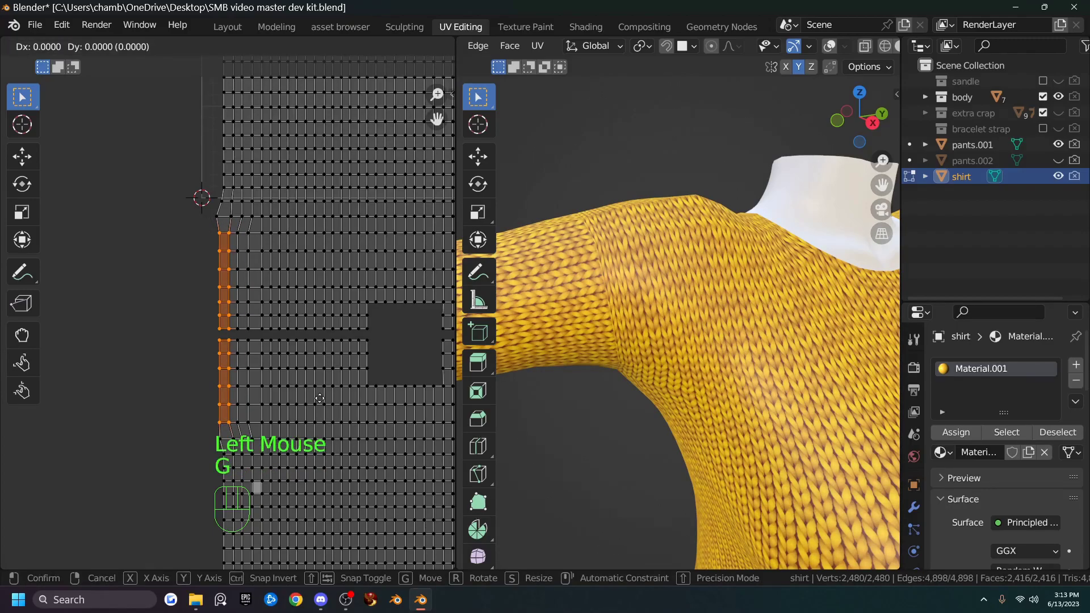
key(shift)
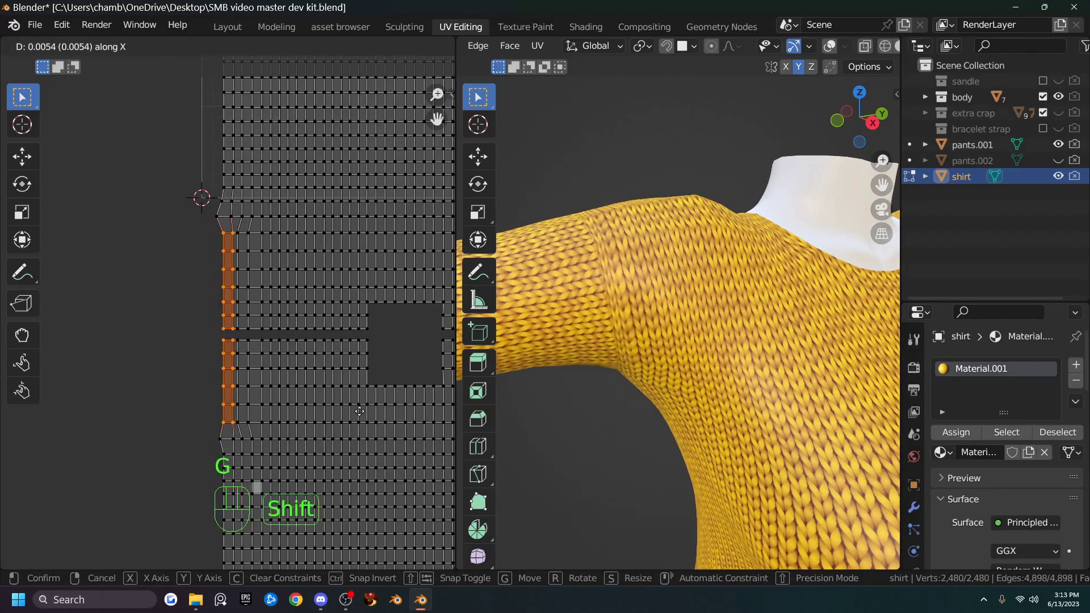
click(347, 407)
Select only the left-edge UV vertex column between the kinked rows and move it 0.0062 along X.
drag(206, 226, 232, 430)
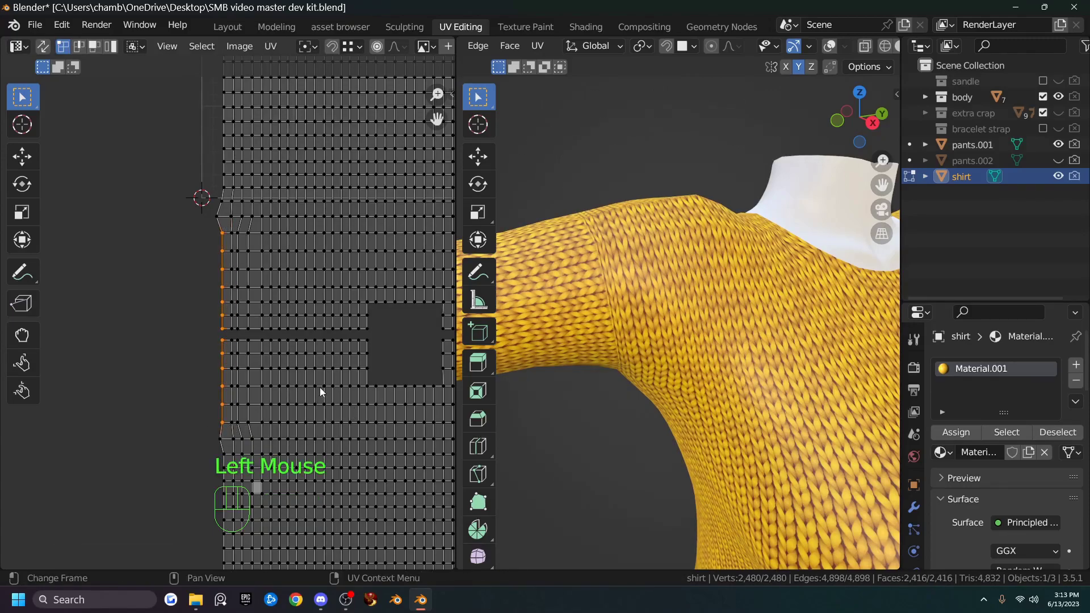
key(g)
key(shift)
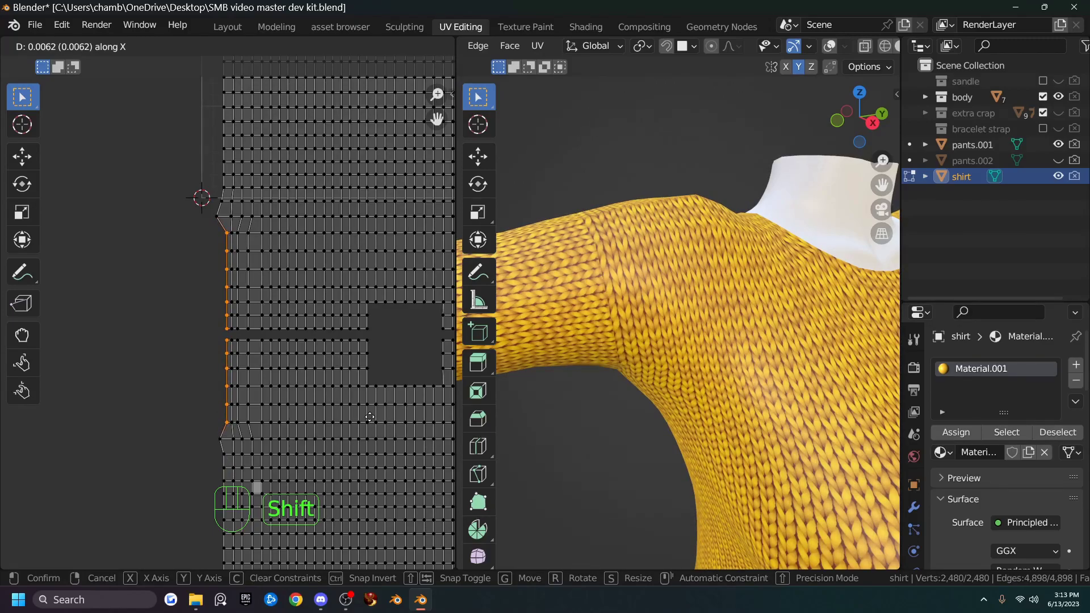
click(369, 417)
On the opposite edge of the UV layout, select the four outermost vertex columns in the same rows and move them 0.0039 along X.
middle_drag(613, 341, 754, 289)
scroll(619, 278, down, 2)
scroll(755, 288, up, 2)
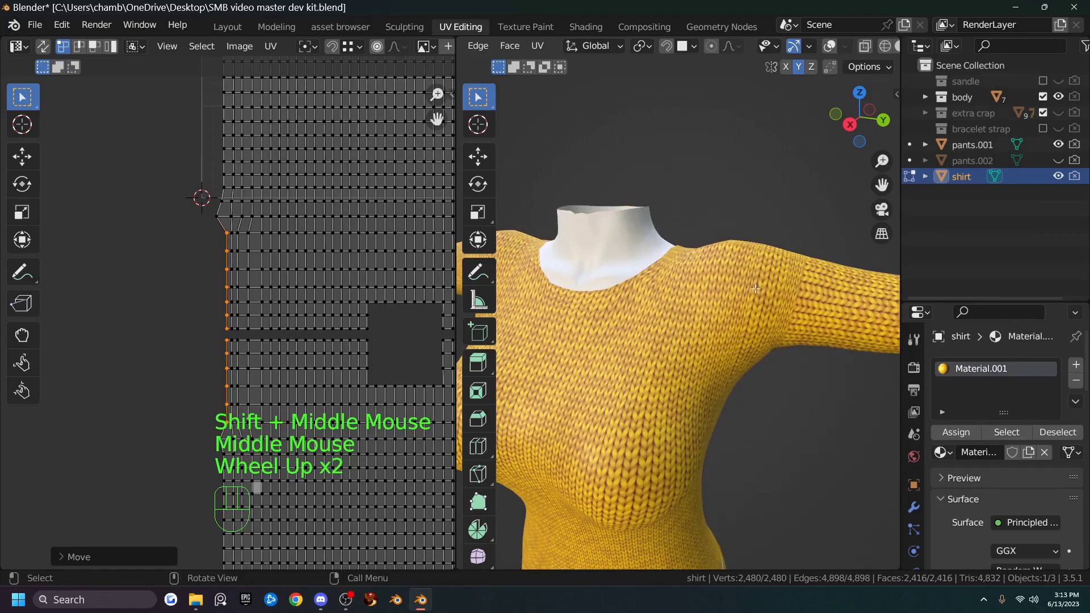
scroll(308, 304, down, 2)
shift+middle_drag(218, 269, 106, 278)
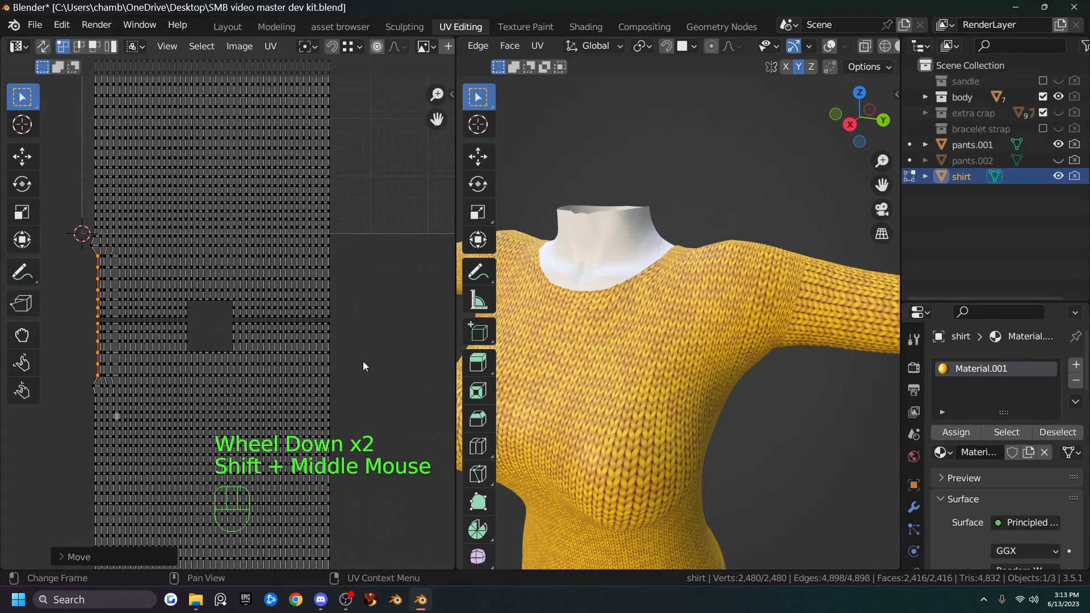
scroll(364, 361, up, 2)
scroll(49, 236, down, 1)
drag(50, 237, 389, 395)
click(350, 233)
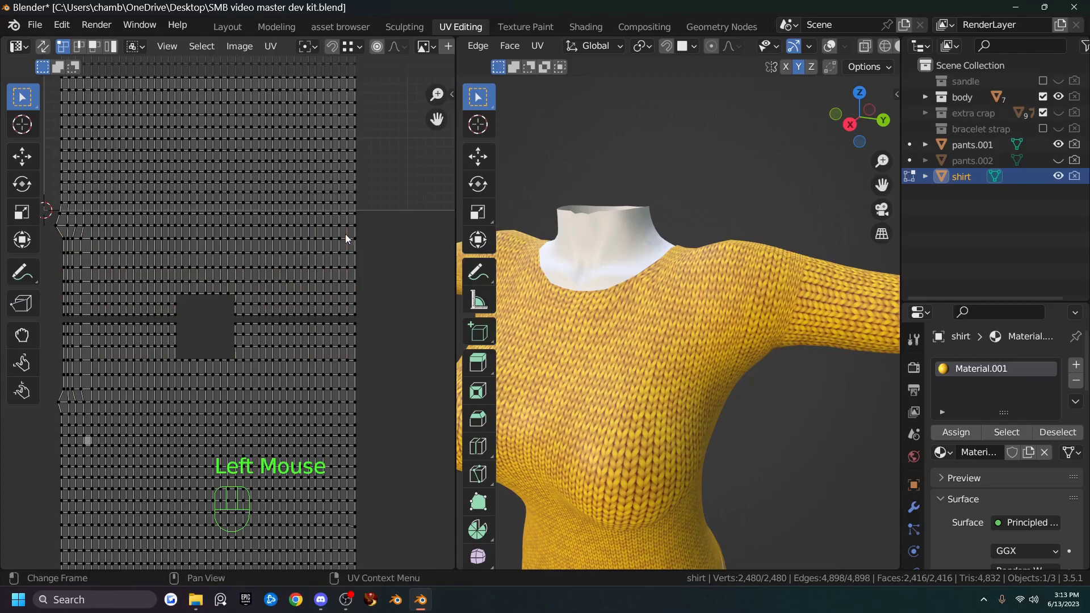
key(ctrl+z)
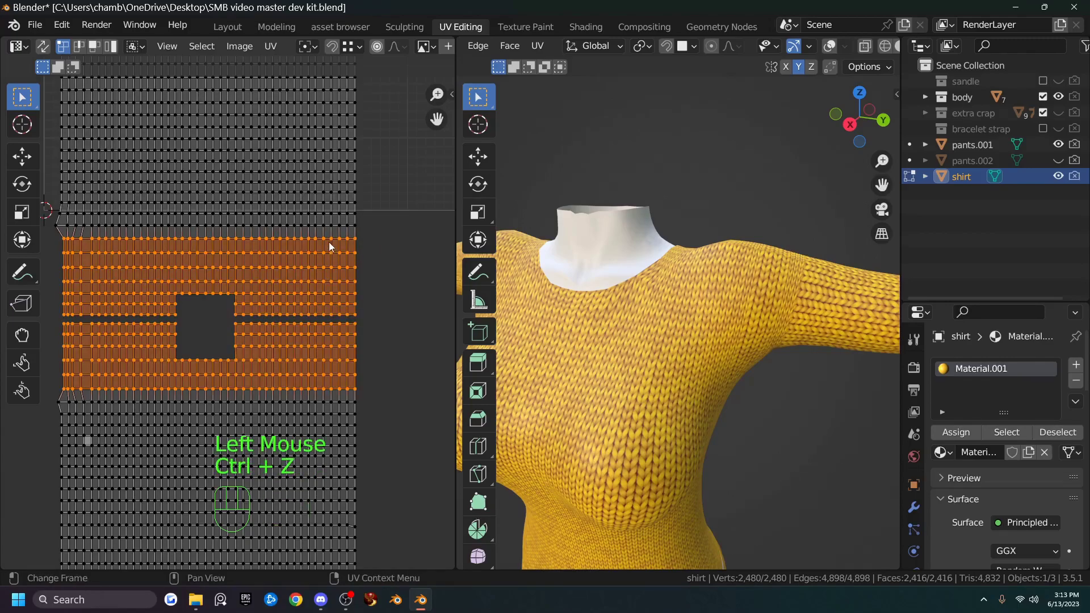
drag(328, 238, 398, 397)
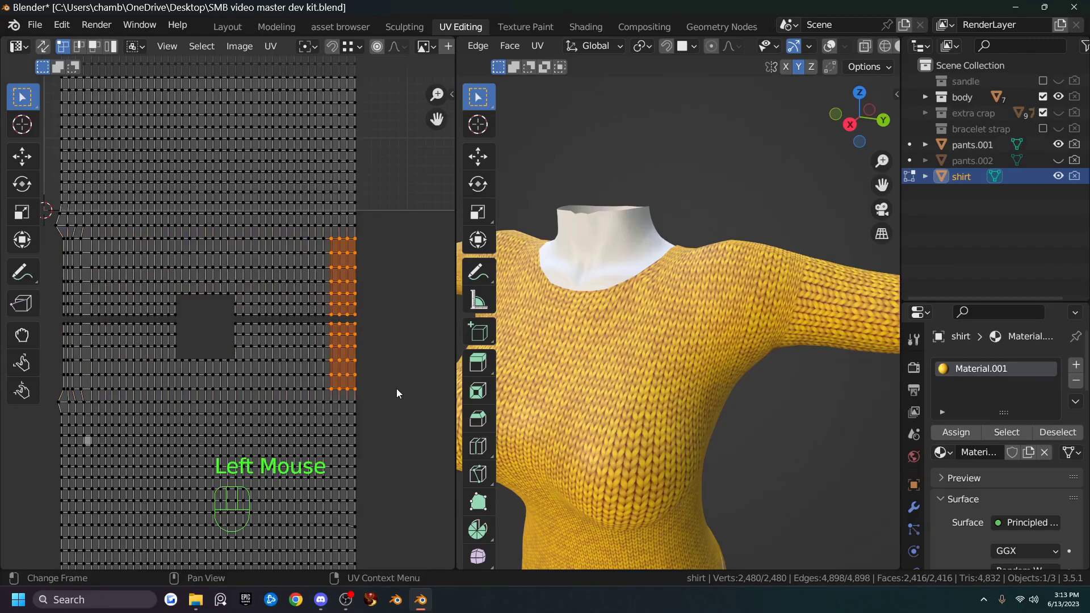
key(g)
key(x)
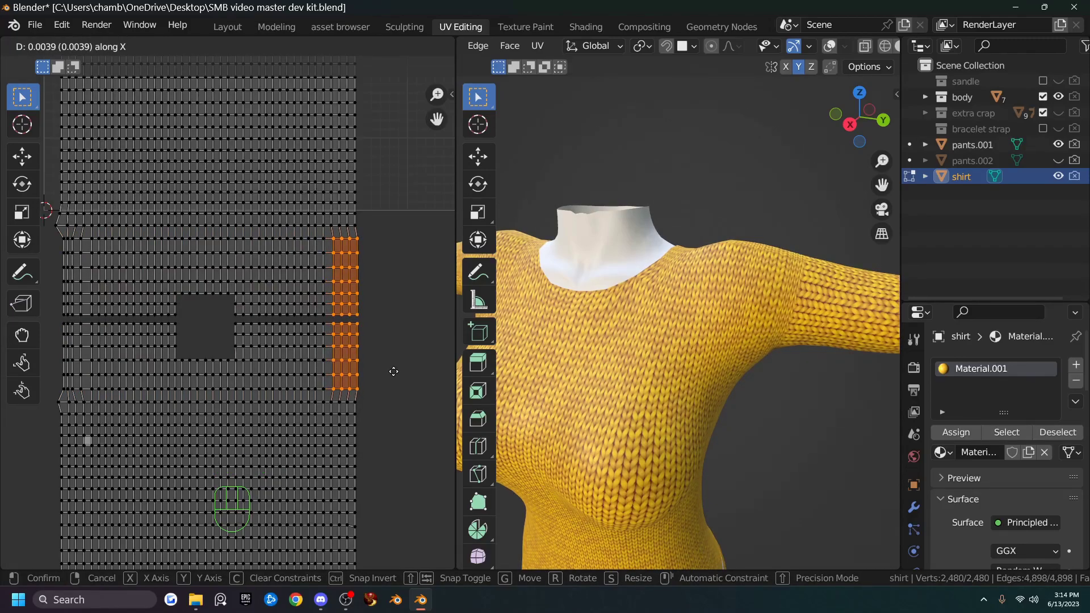
click(393, 371)
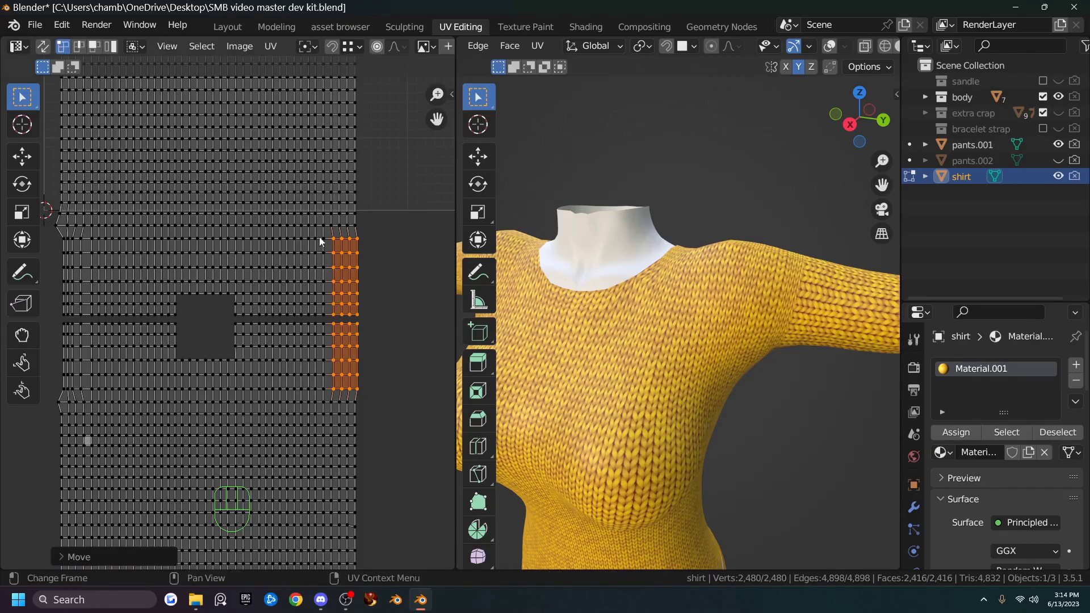
Extend the selection to the six outermost UV vertex columns on the right edge between the kinked rows and move them -0.0029 along X.
shift+drag(312, 235, 402, 388)
key(g)
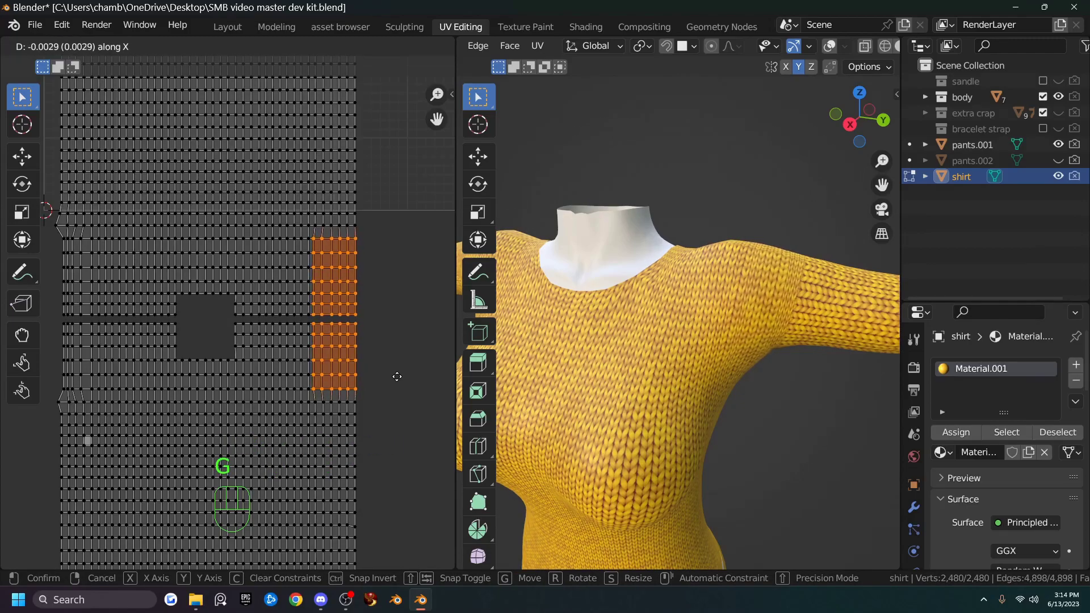
click(397, 377)
Select the five outermost vertex columns in the same rows and shift them inward along X, checking the knit at the shoulder.
drag(319, 243, 389, 396)
scroll(713, 284, up, 2)
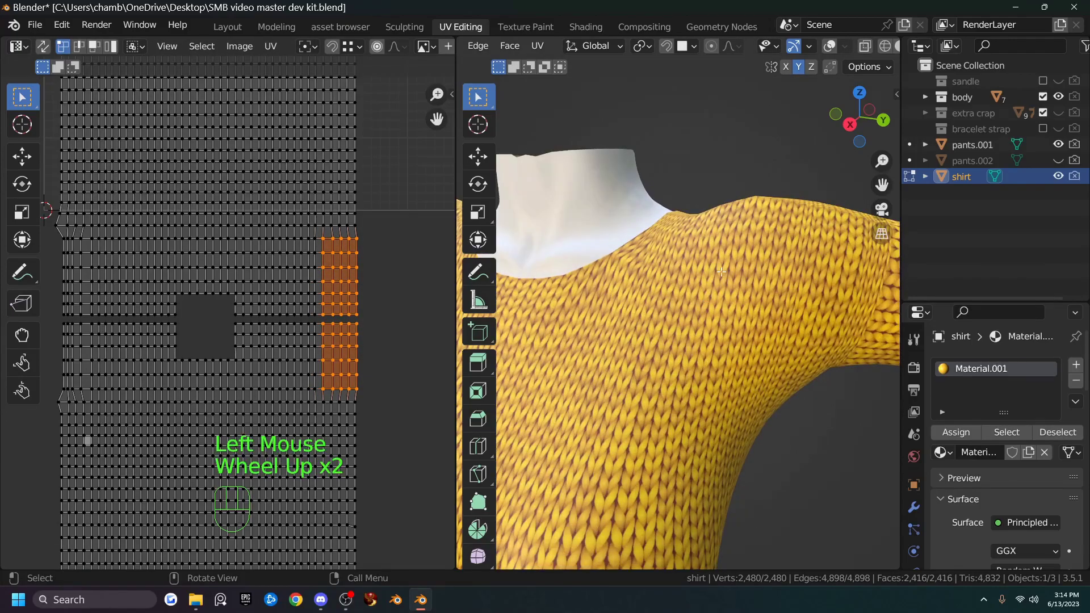
shift+middle_drag(772, 227, 715, 326)
scroll(716, 328, up, 1)
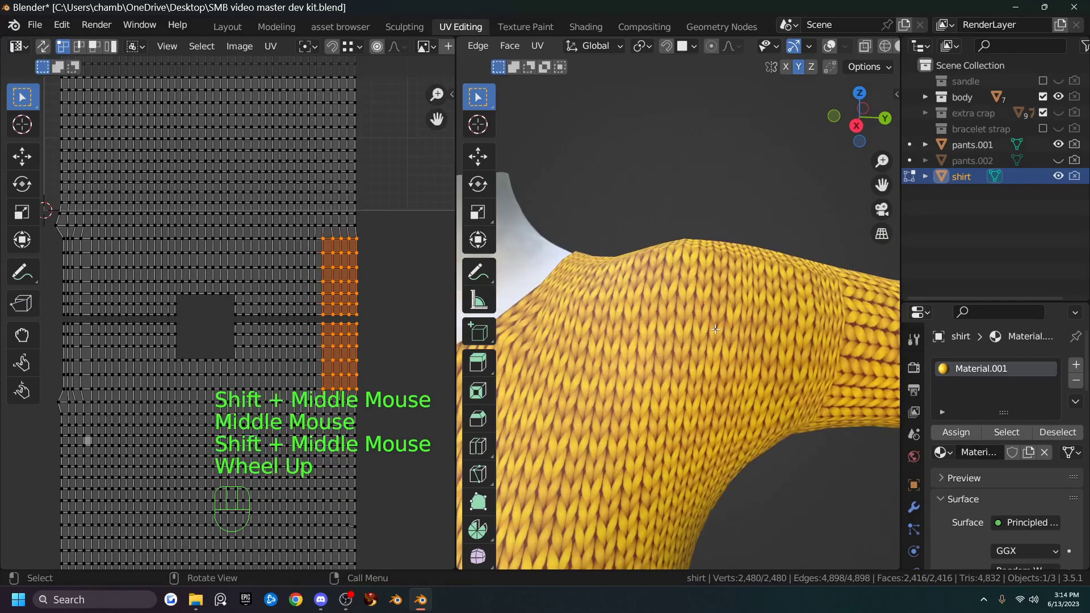
key(g)
key(x)
key(shift)
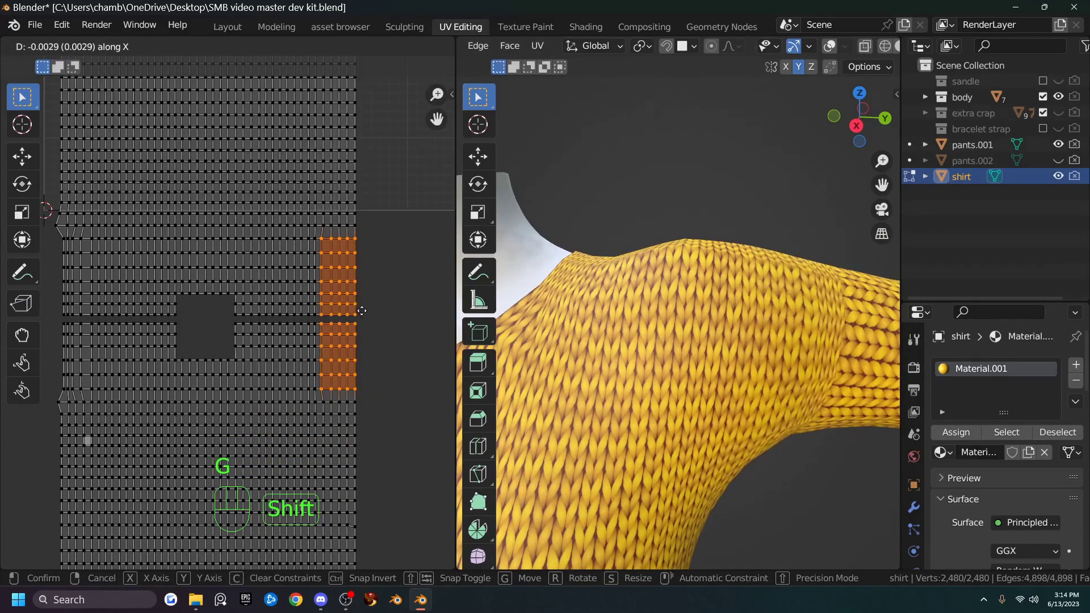
click(353, 304)
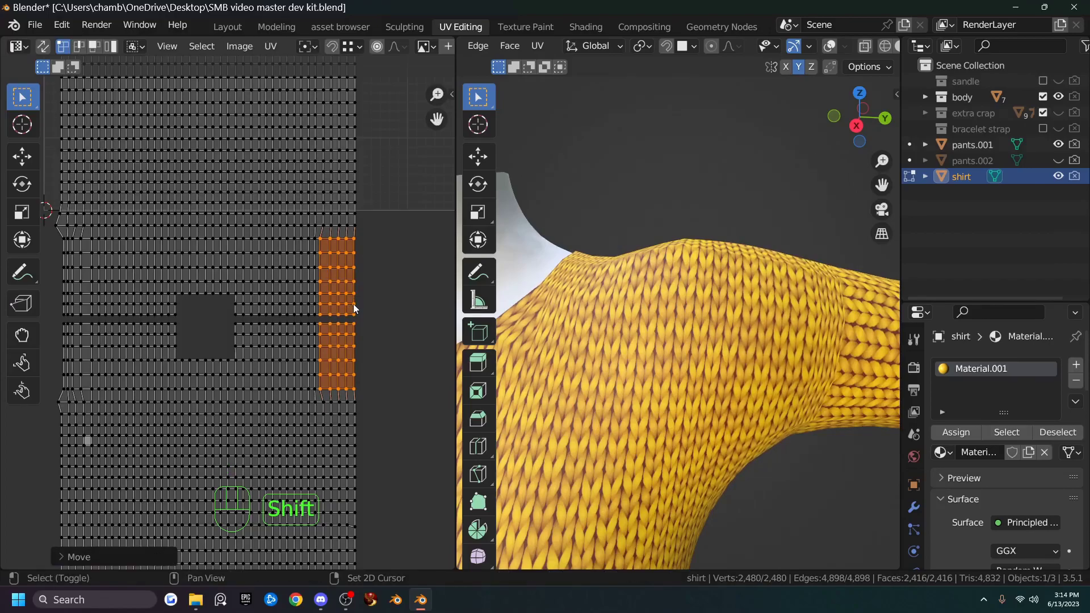
Narrow the selection to the three outermost vertex columns between the kinked rows and fine-shift them along X.
drag(334, 234, 396, 391)
key(g)
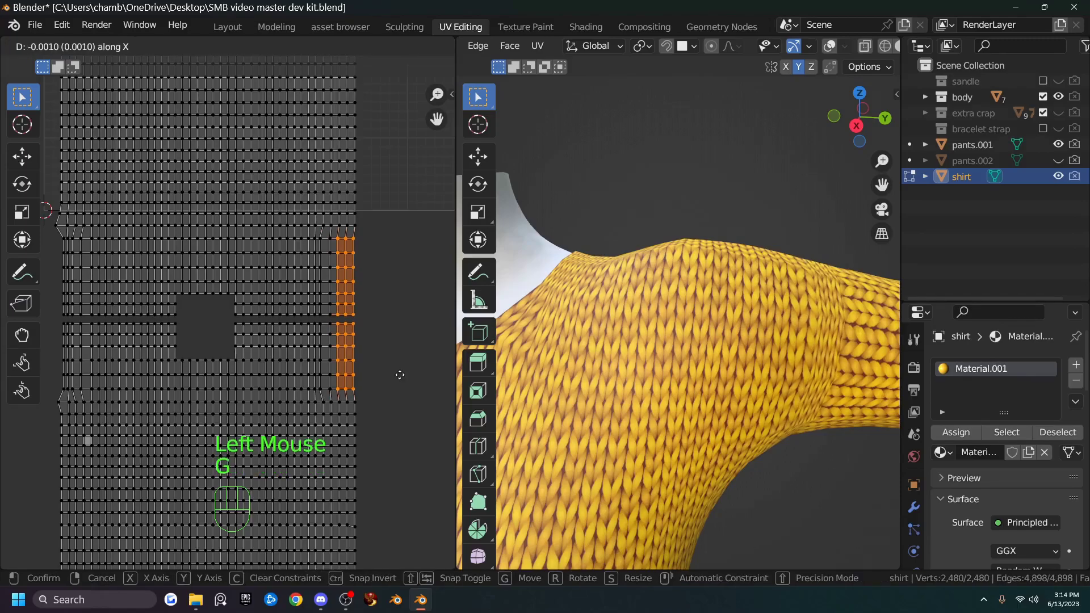
key(shift)
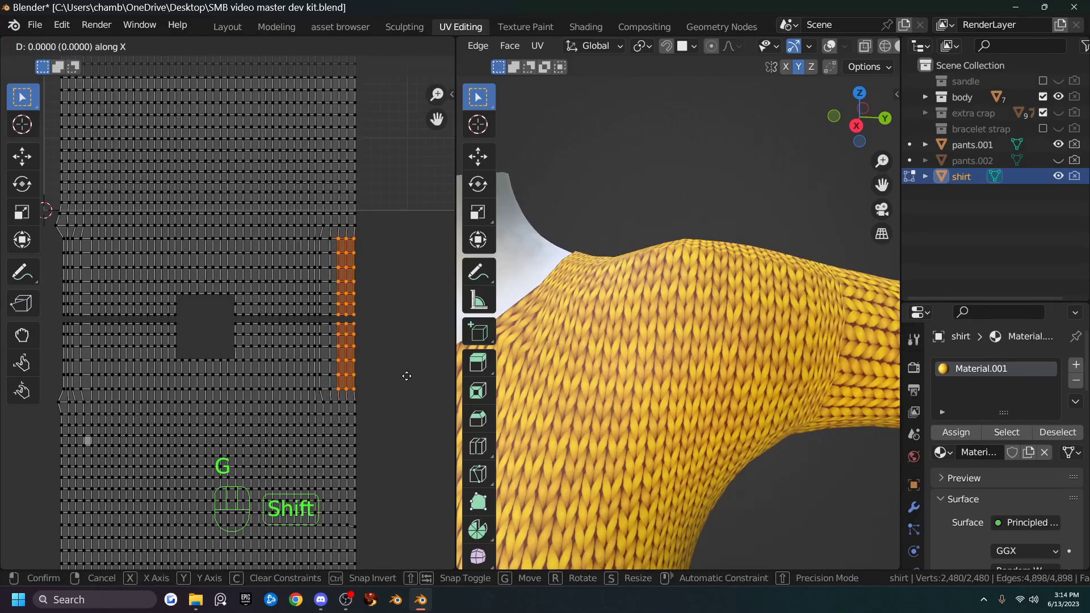
click(411, 382)
Select only the two outermost vertex columns, shift them inward along X, and move them another -0.0020 after checking the sleeve seam.
drag(347, 249, 395, 394)
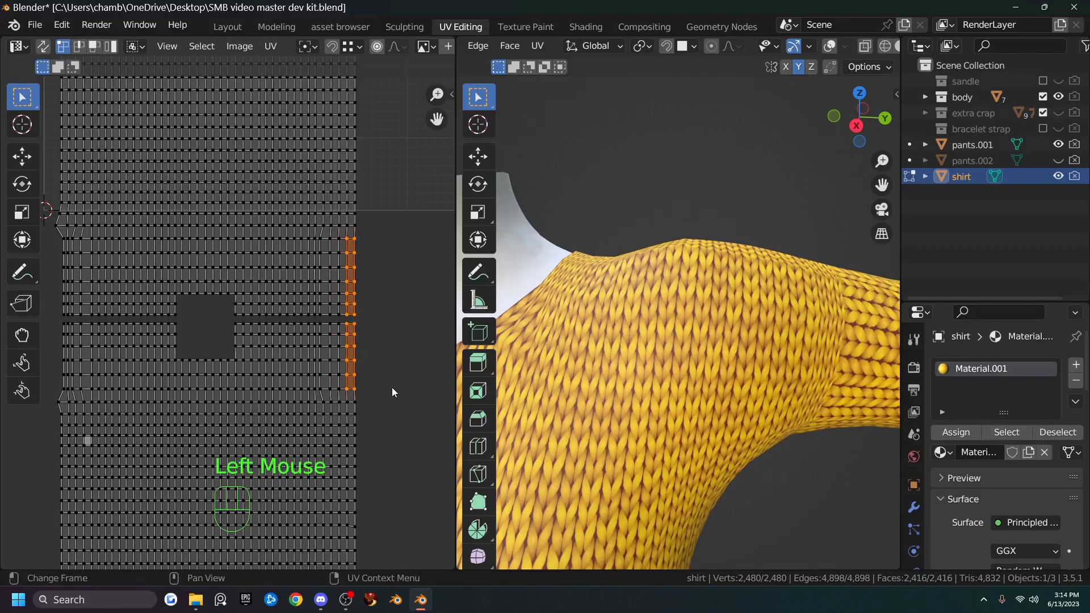
key(g)
key(x)
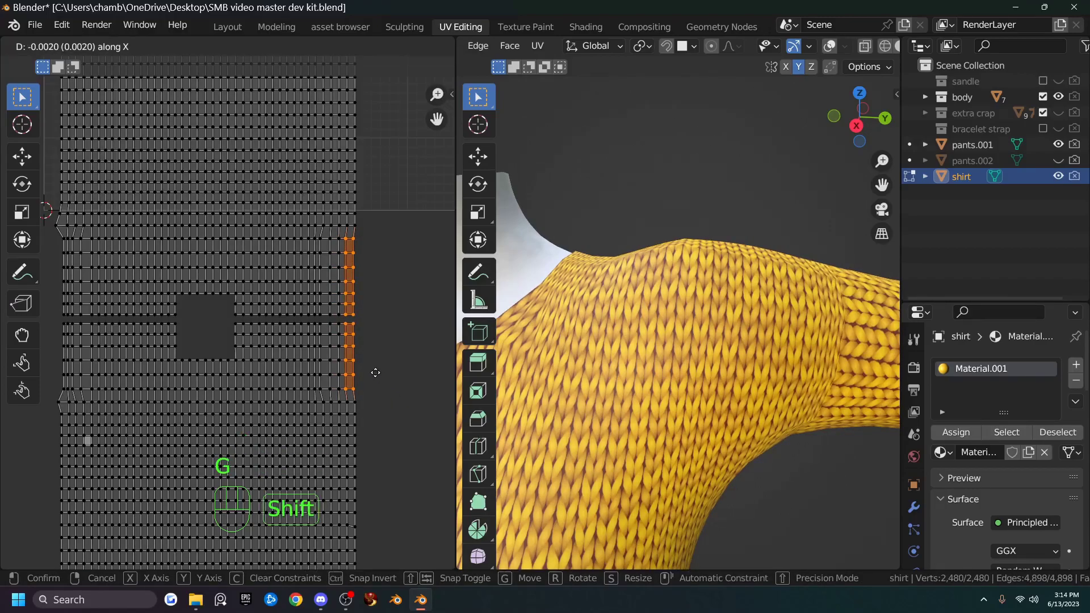
click(369, 367)
middle_drag(602, 357, 620, 362)
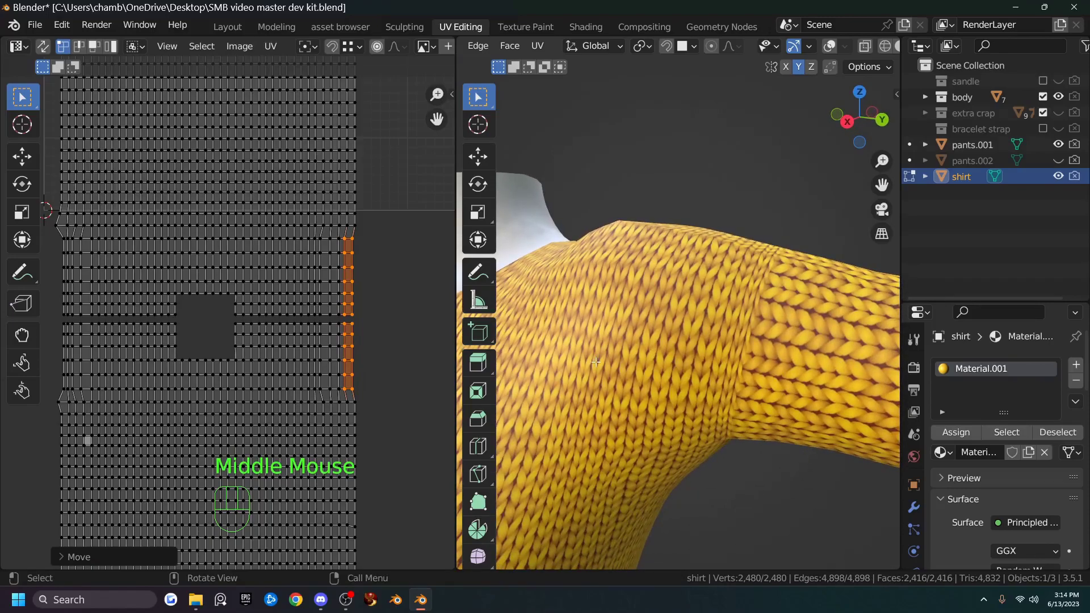
key(g)
key(x)
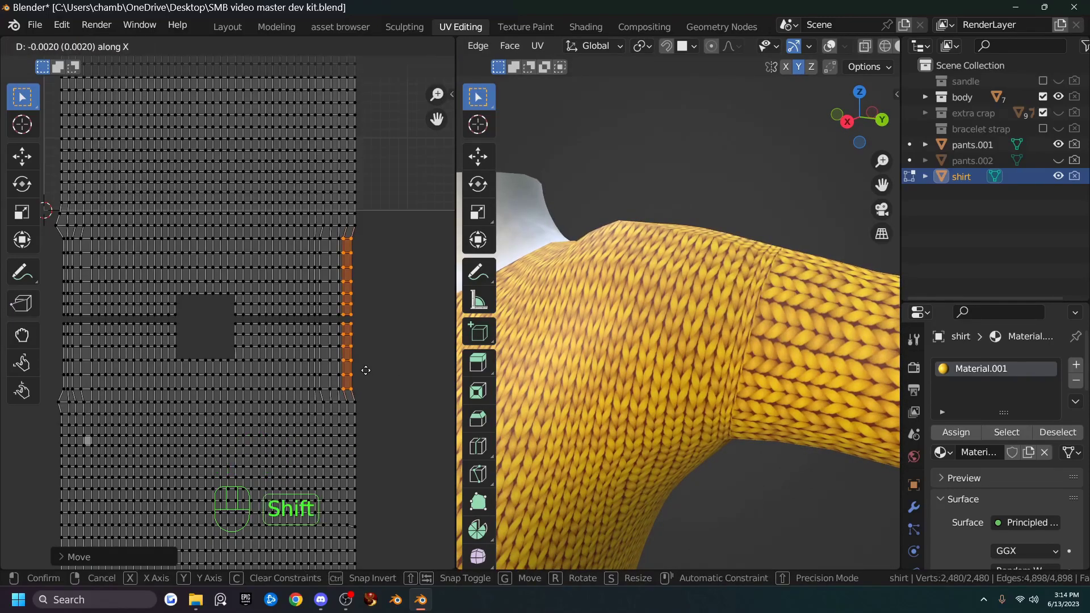
click(366, 370)
Reselect the three outermost vertex columns between the kinked rows and nudge them slightly outward along X.
drag(335, 232, 381, 392)
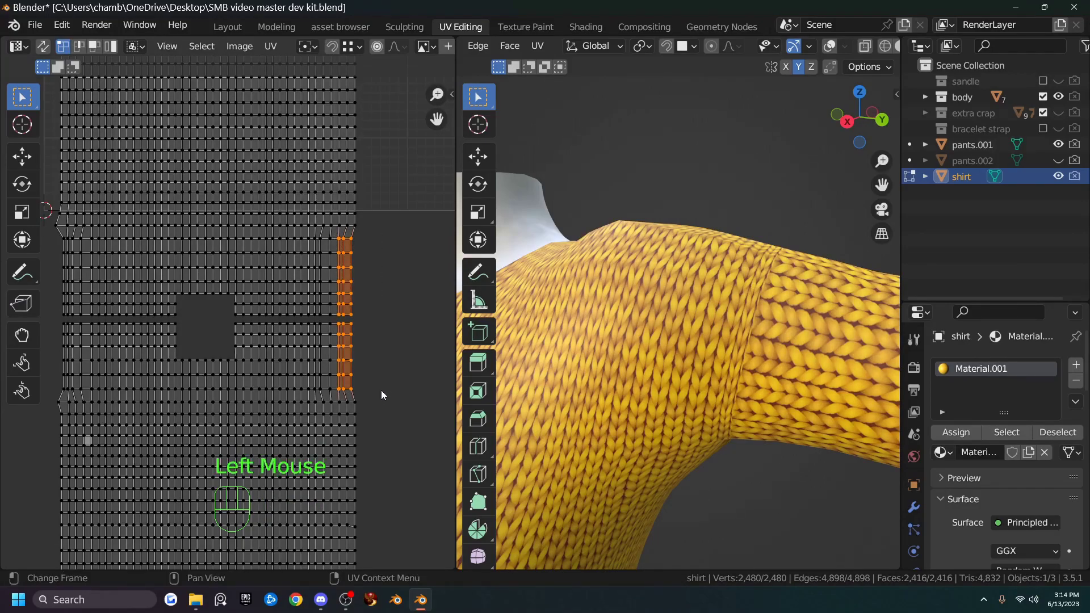
key(g)
key(shift)
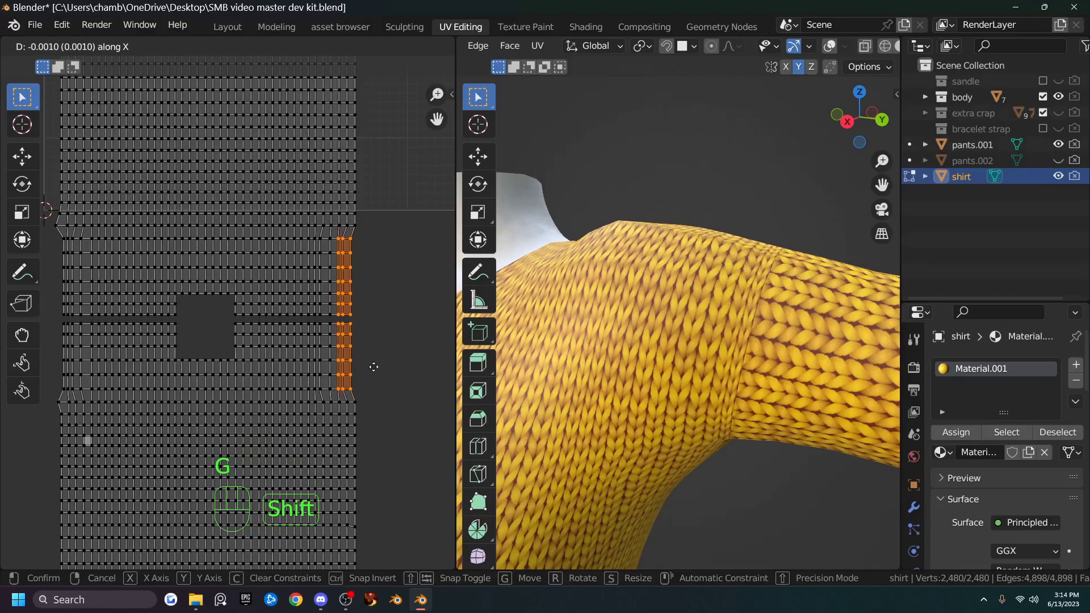
click(395, 385)
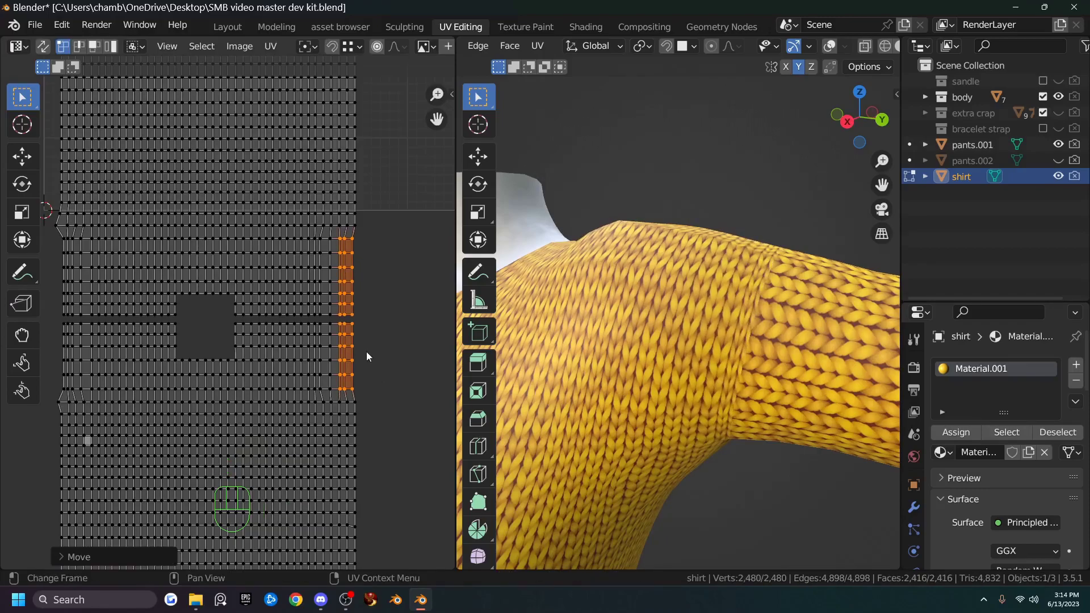
Select only the right-edge vertex column between the kinked rows, move it about -0.0039 along X, and check the shoulder seam.
drag(348, 234, 390, 393)
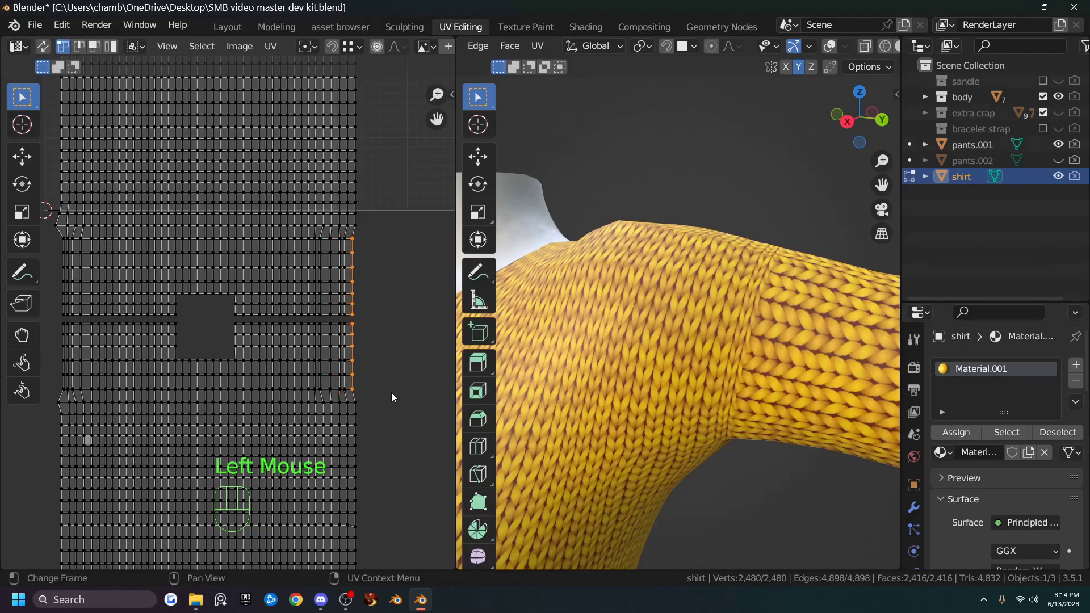
key(g)
key(x)
key(shift)
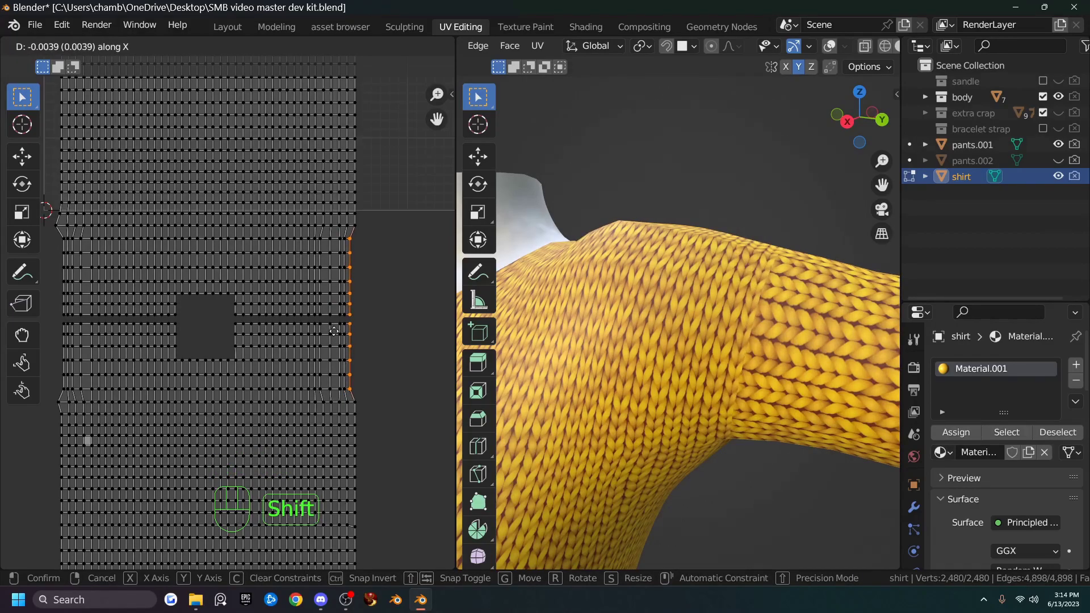
click(338, 334)
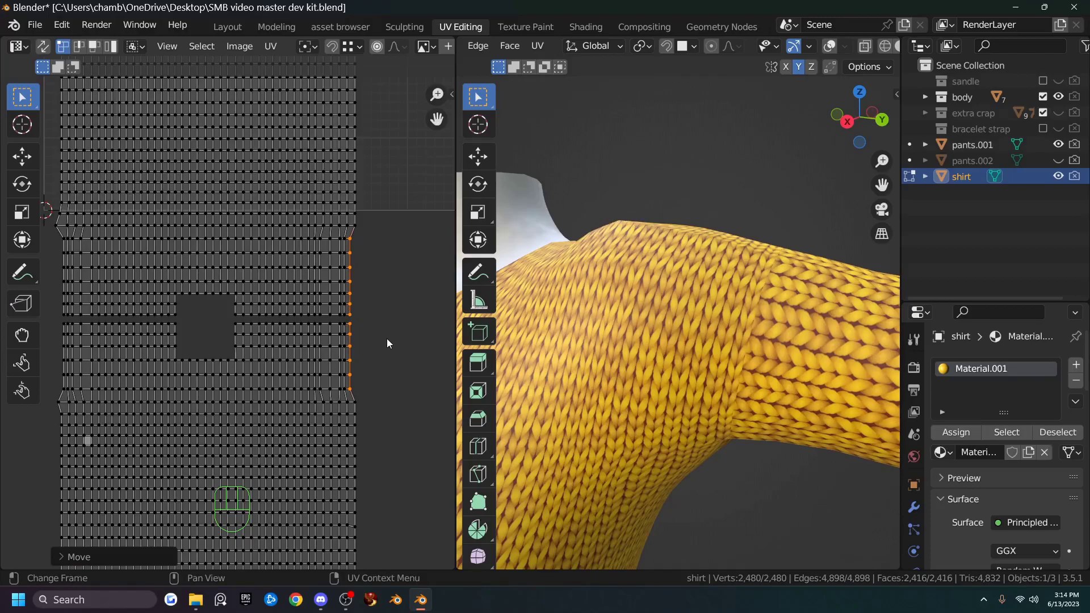
scroll(615, 352, down, 2)
middle_drag(614, 351, 590, 335)
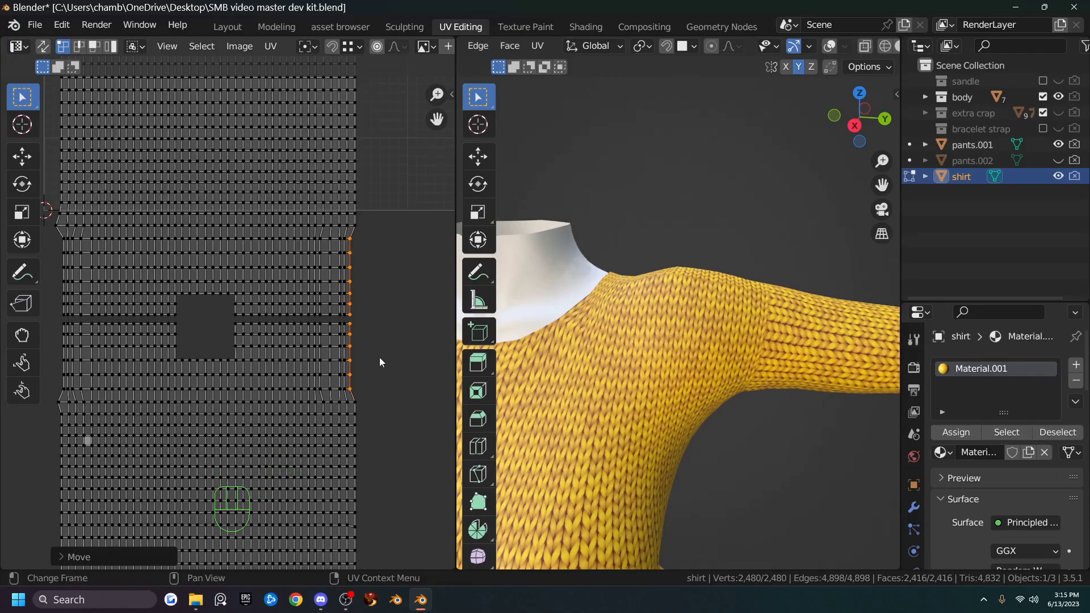
Try scaling the left-edge and right-edge vertex columns together along X between the kinked rows.
shift+drag(57, 237, 64, 394)
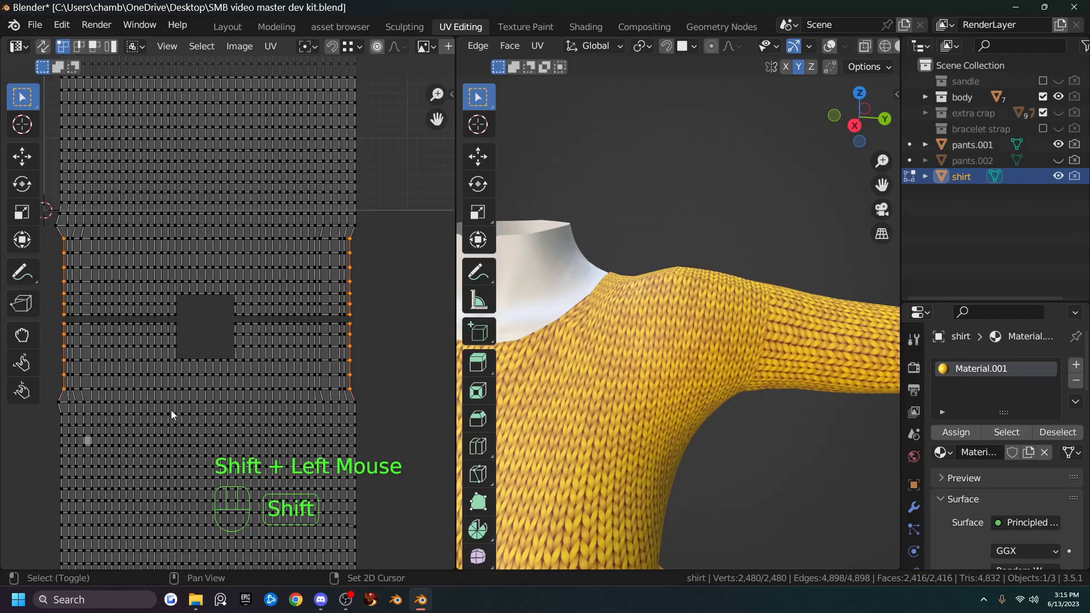
key(s)
key(x)
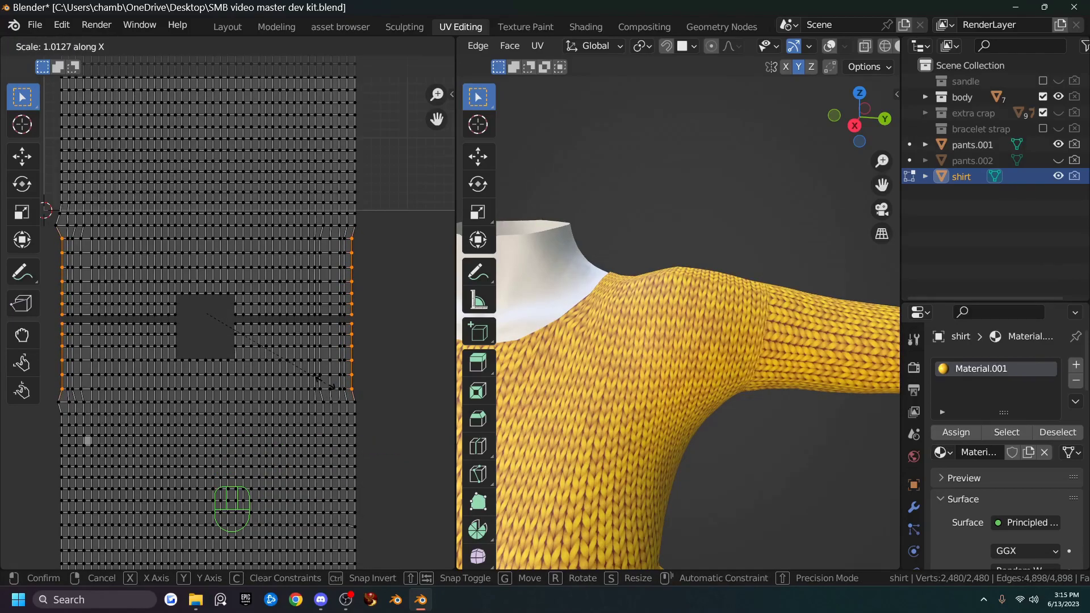
click(344, 384)
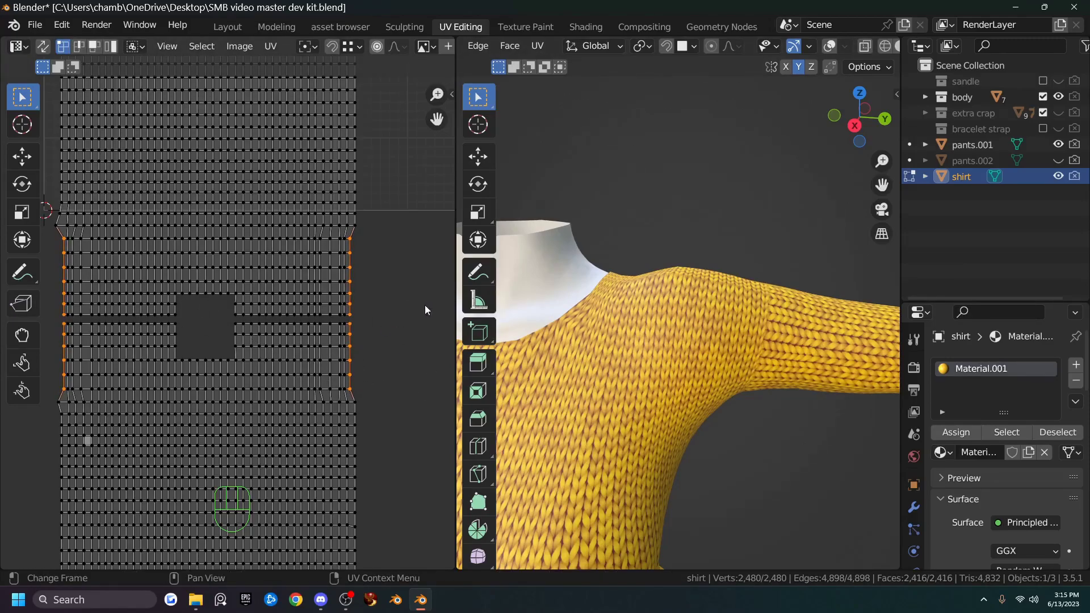
Inspect the back of the shoulder, select the fifth-outermost right-side column's vertices at both ends of the shifted rows, and move them 0.0010 along X.
middle_drag(637, 318, 713, 226)
middle_drag(747, 282, 719, 359)
scroll(719, 359, up, 1)
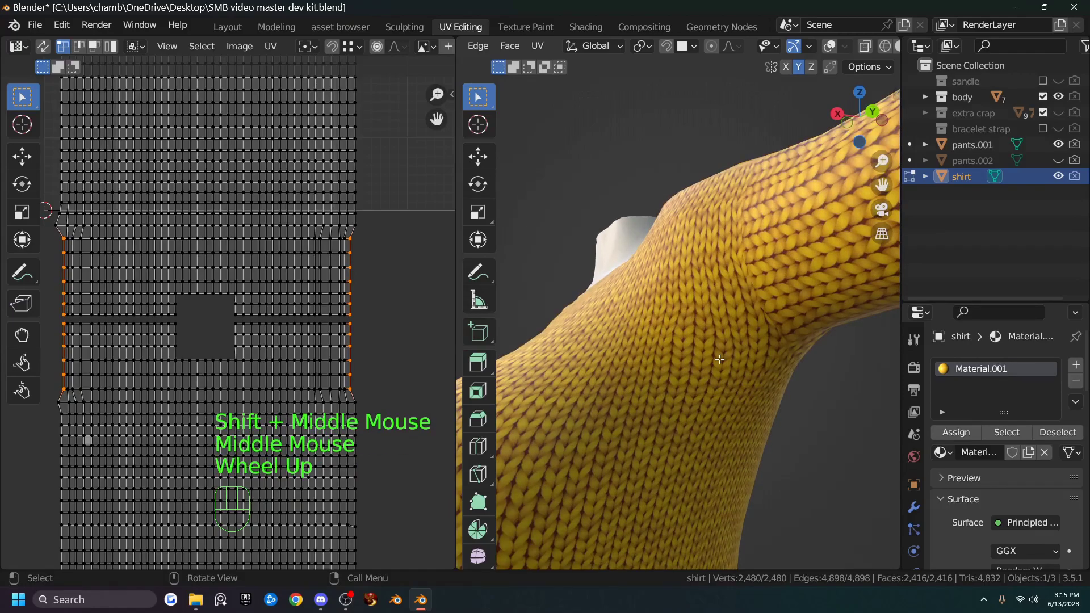
scroll(719, 359, up, 1)
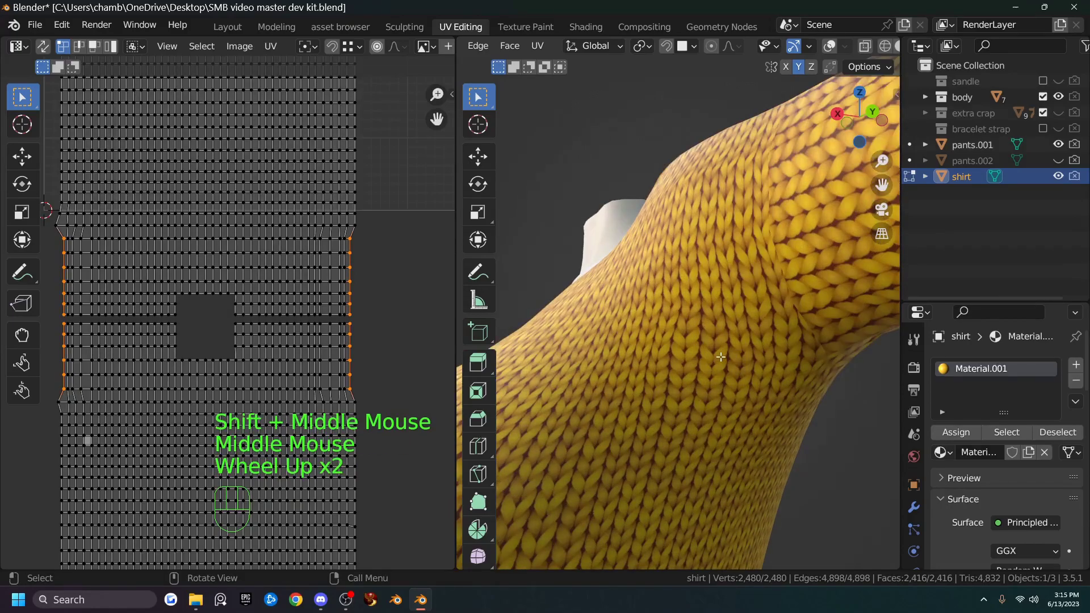
click(320, 238)
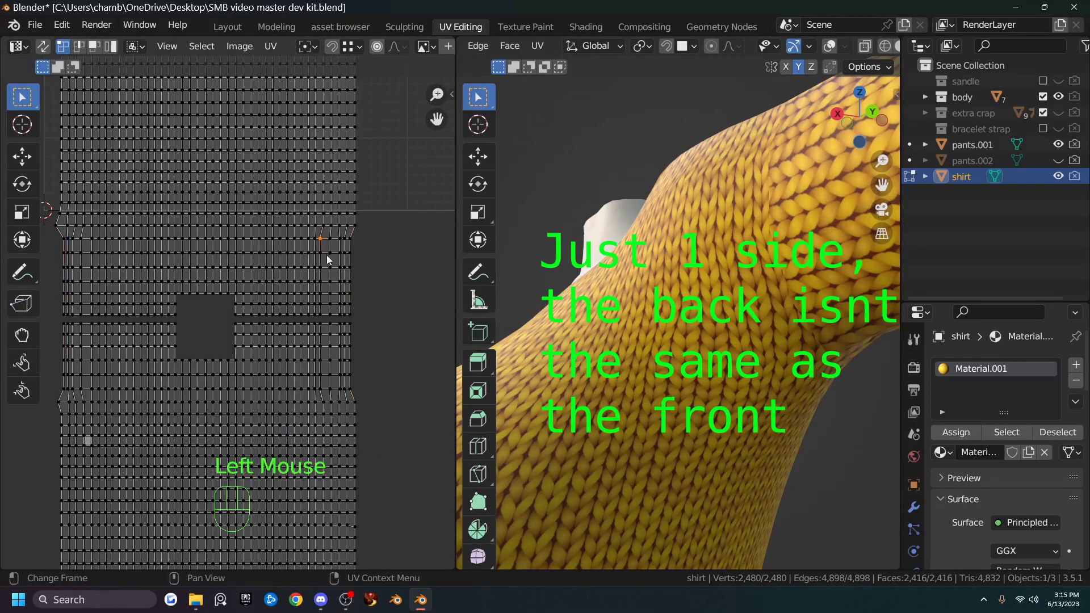
shift+click(320, 388)
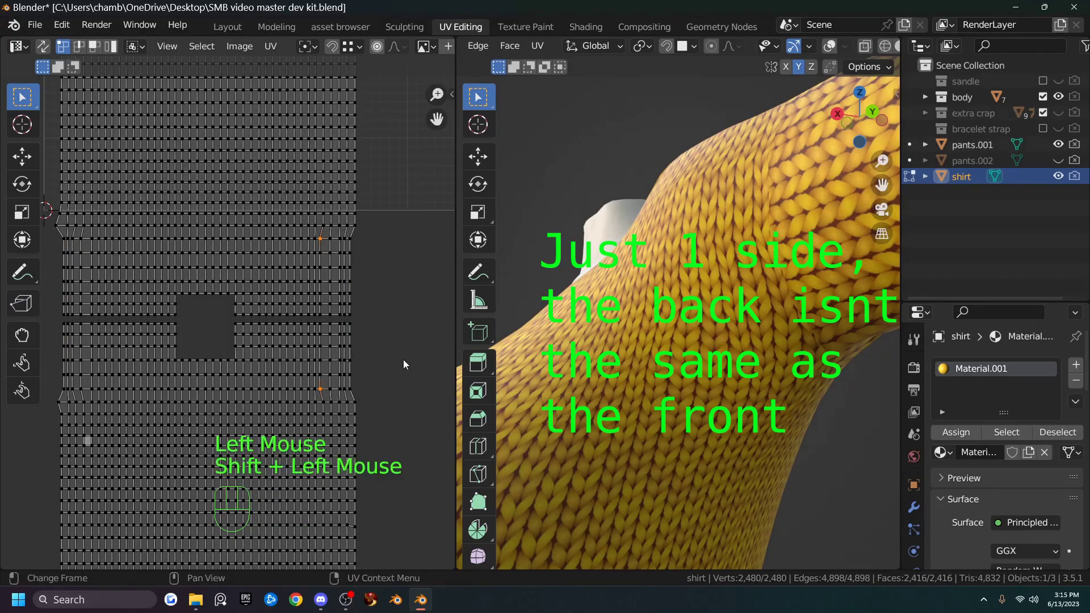
key(g)
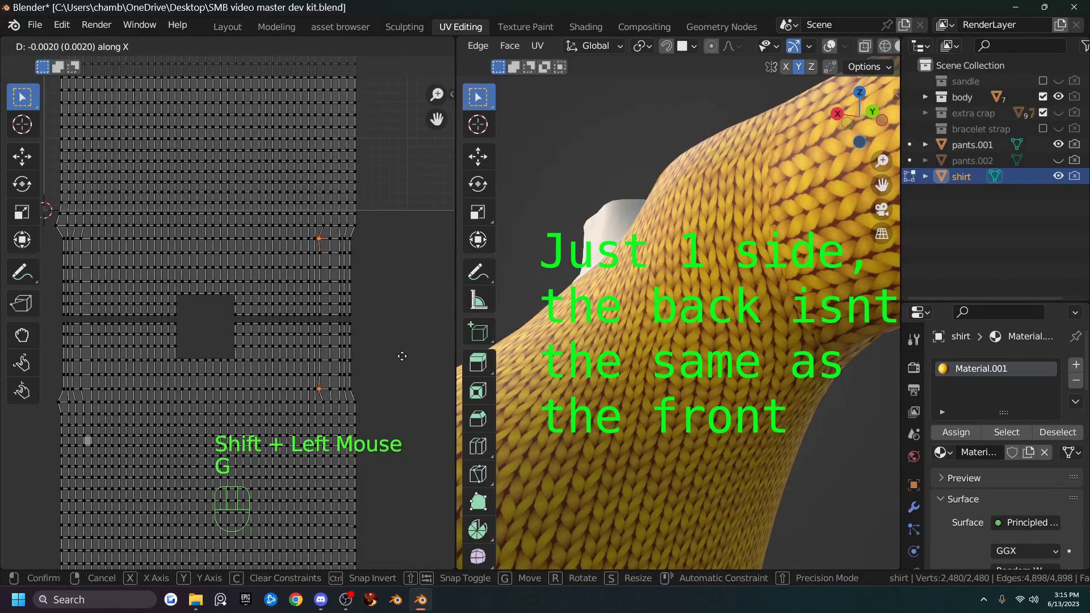
right_click(404, 358)
middle_drag(567, 352, 638, 348)
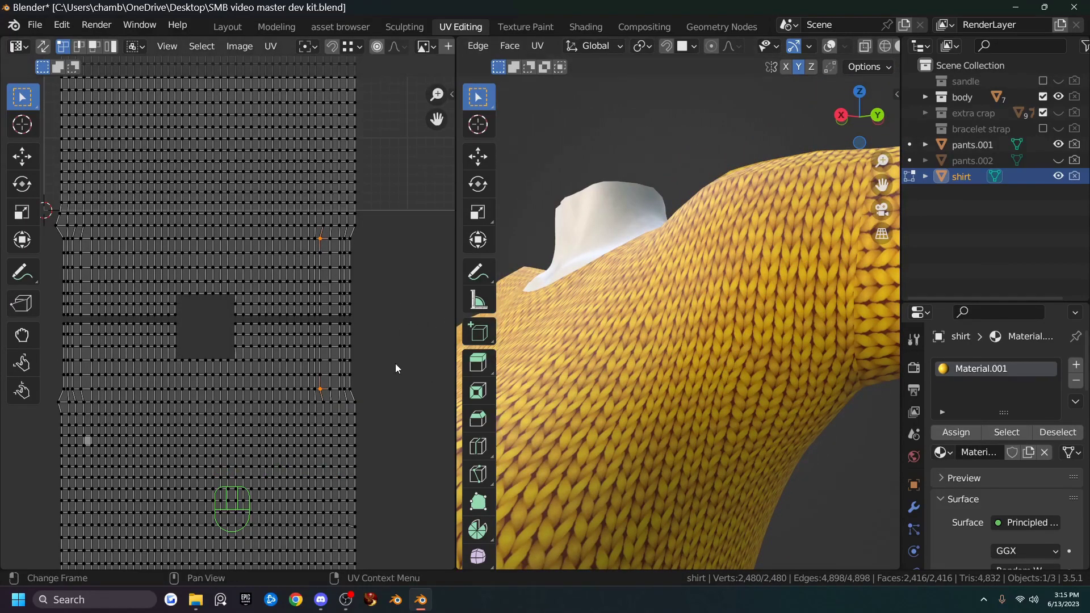
key(g)
key(x)
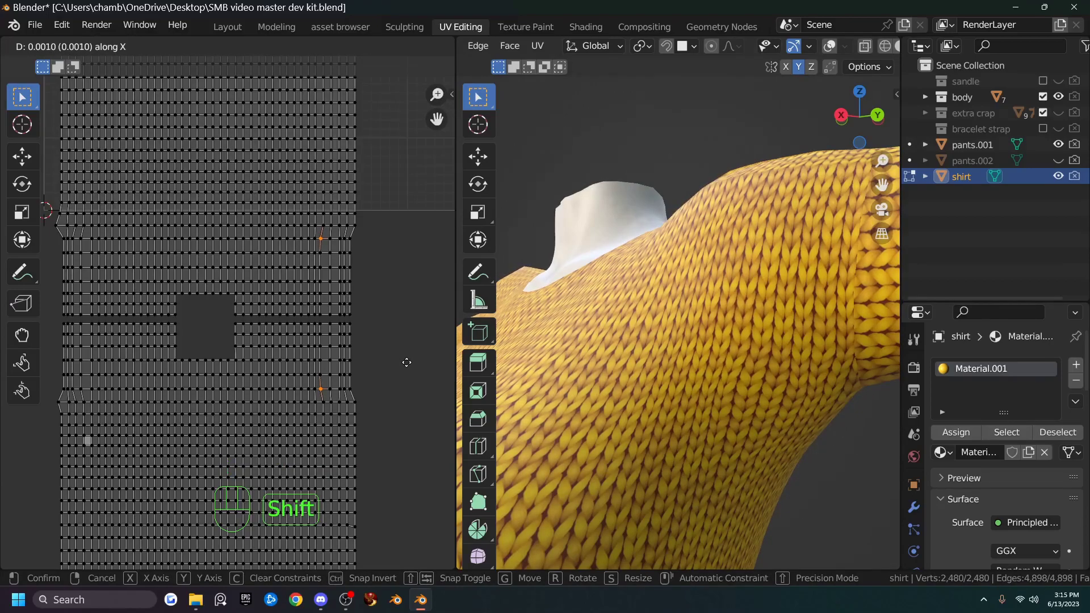
click(406, 362)
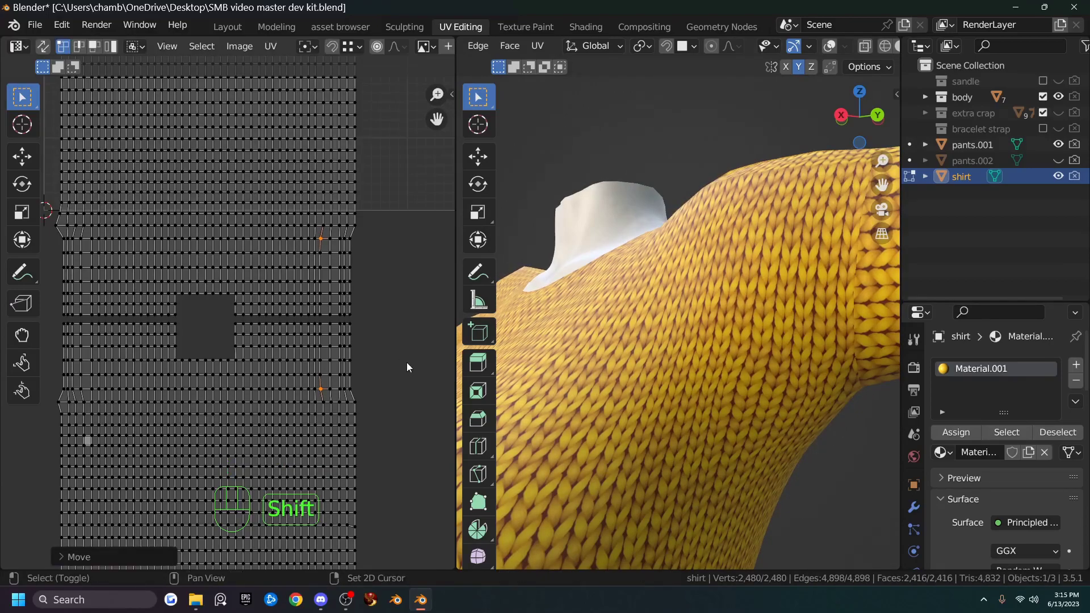
Select the two end vertices of the fourth-outermost column in the shifted rows and move them 0.0010 along X.
click(329, 239)
shift+click(330, 389)
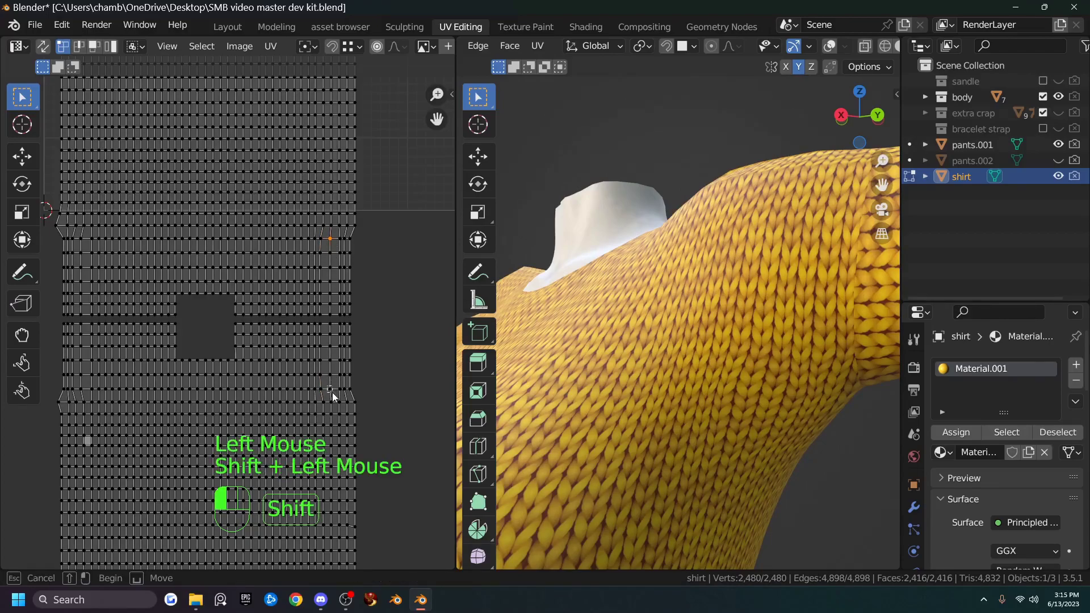
key(g)
key(shift)
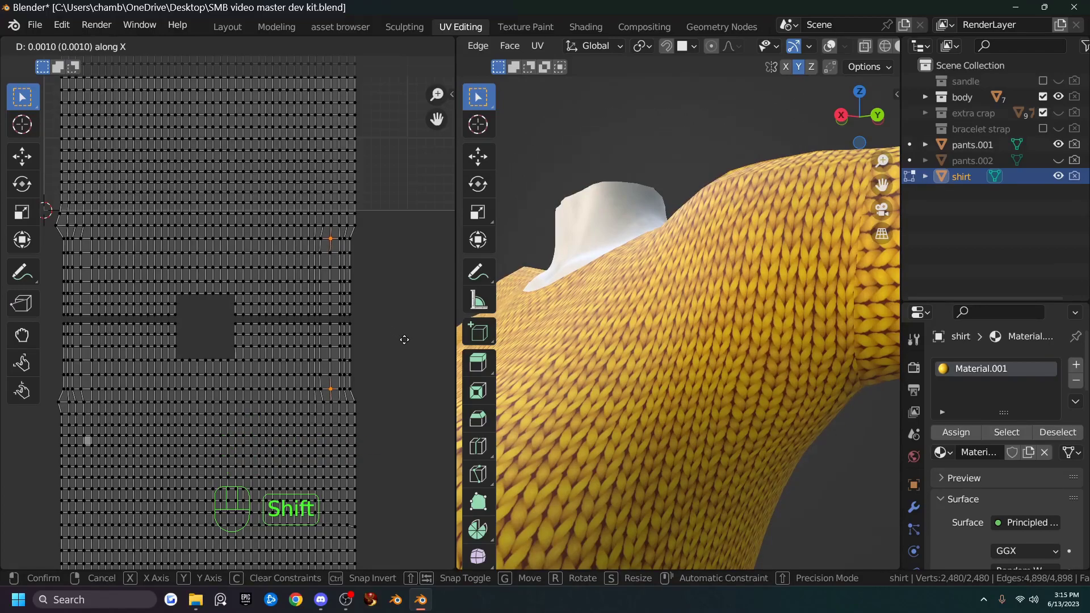
click(402, 339)
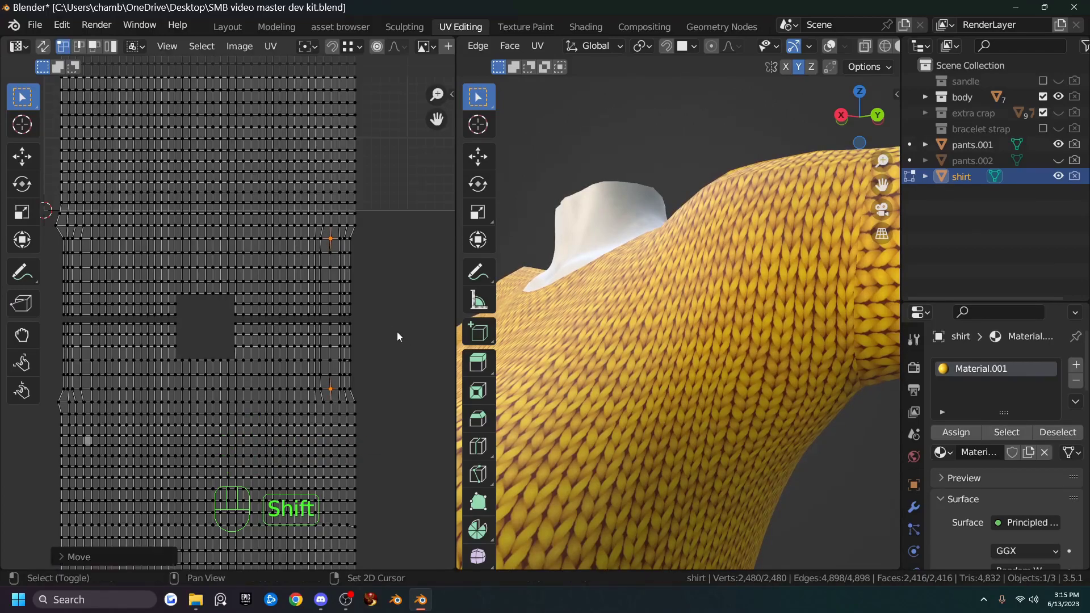
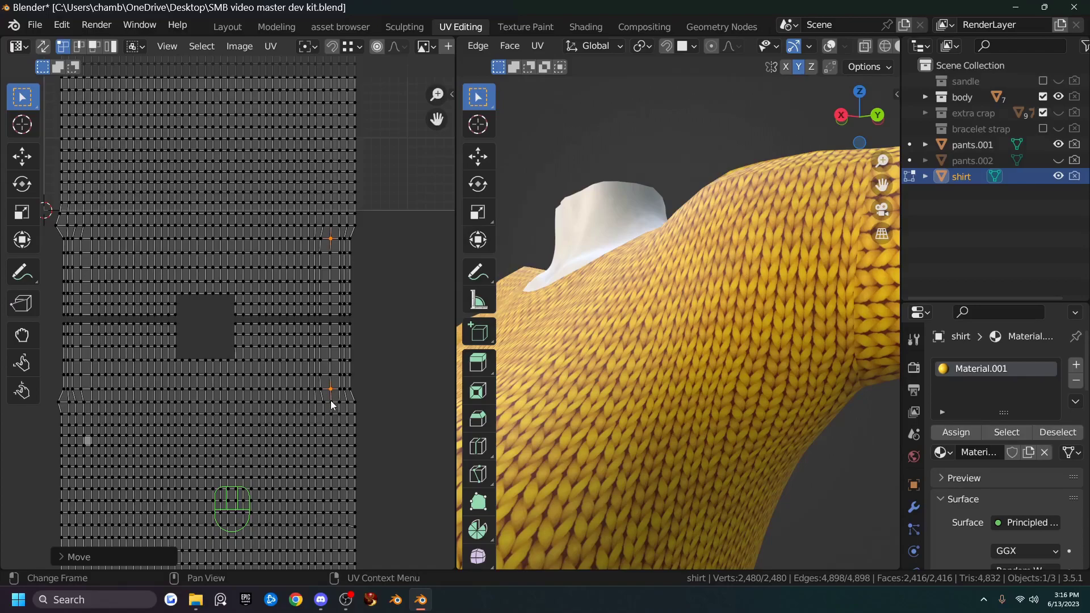
Select the fourth-outermost right-side column's two vertices just outside the shifted rows, move them about 0.0010 along X, and check the shoulder.
click(332, 402)
shift+click(330, 224)
key(g)
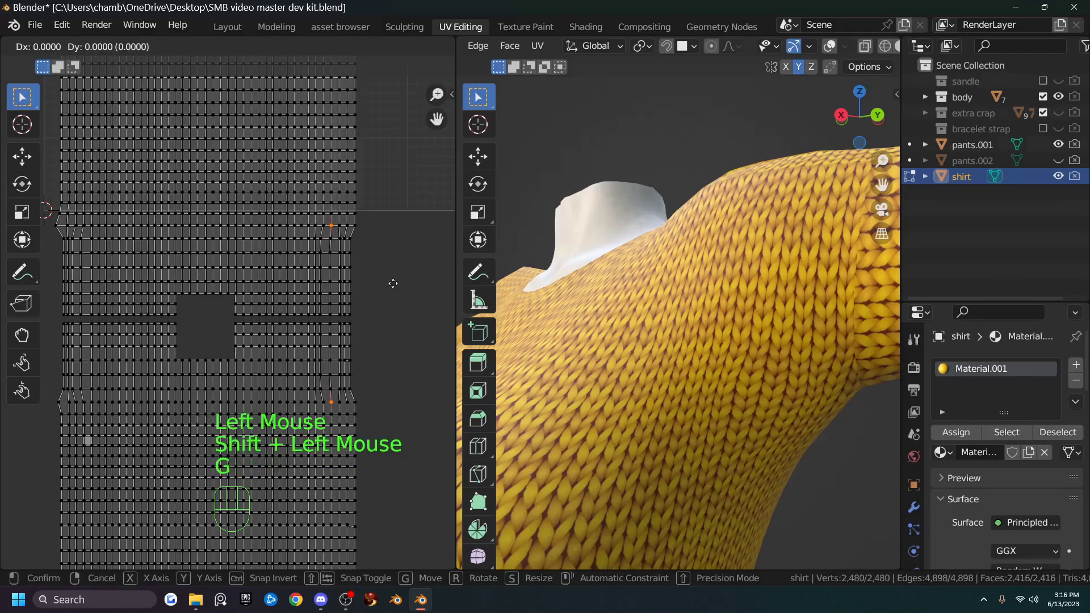
key(x)
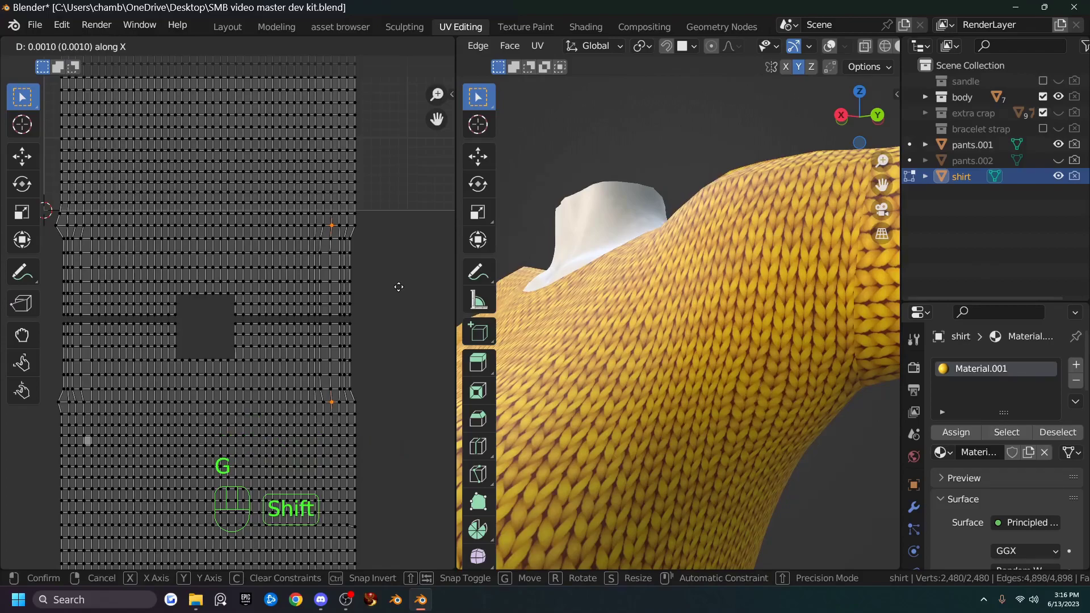
click(403, 295)
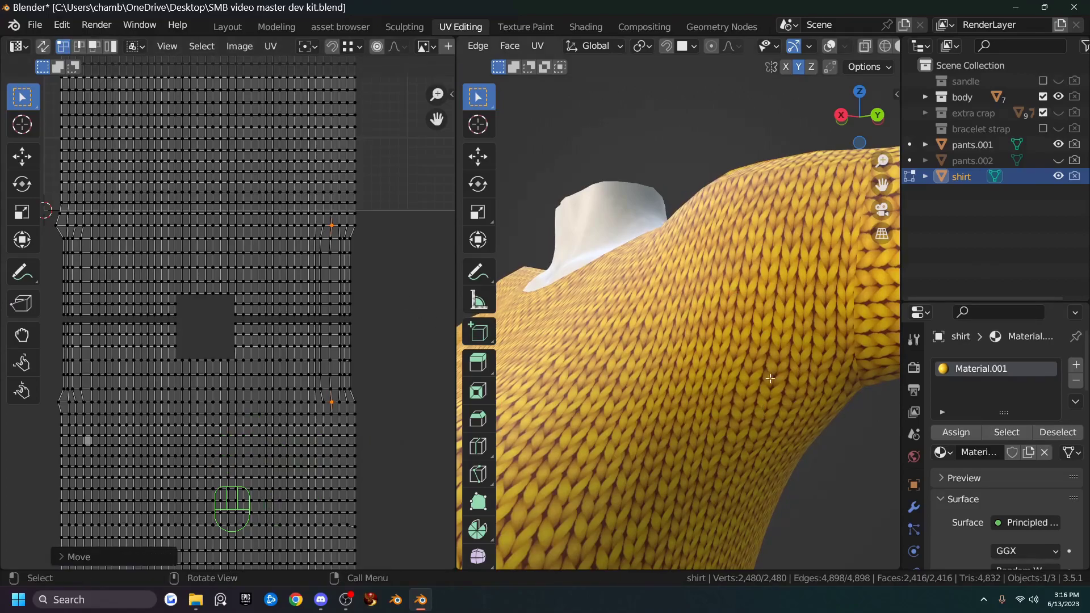
scroll(770, 373, down, 3)
middle_drag(737, 377, 720, 360)
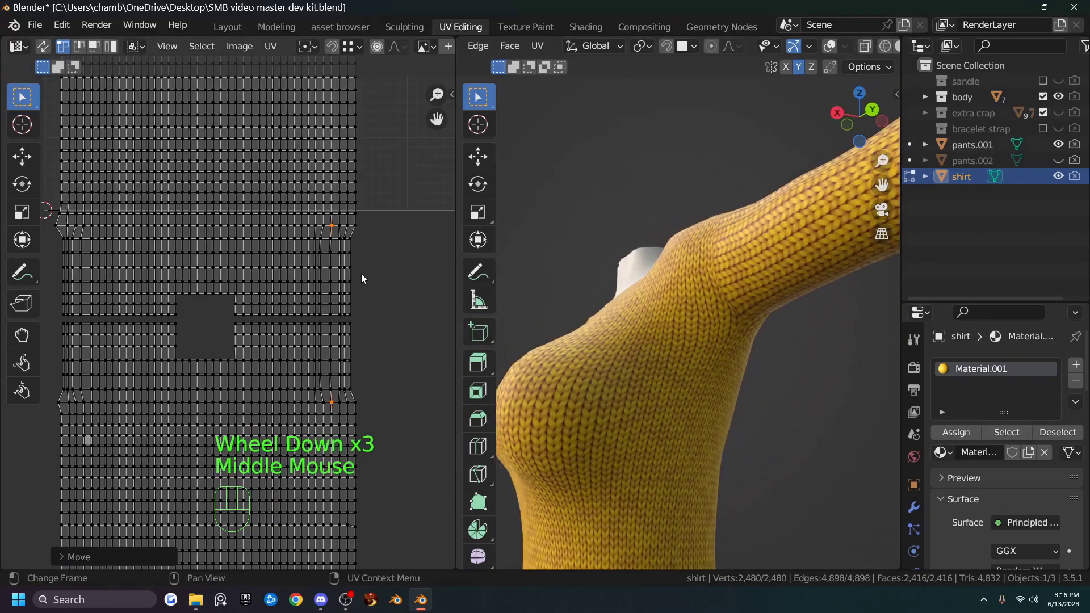
Select the third-outermost right-side column's two vertices just outside the shifted rows, nudge them along X, and inspect the shoulder seam.
click(340, 225)
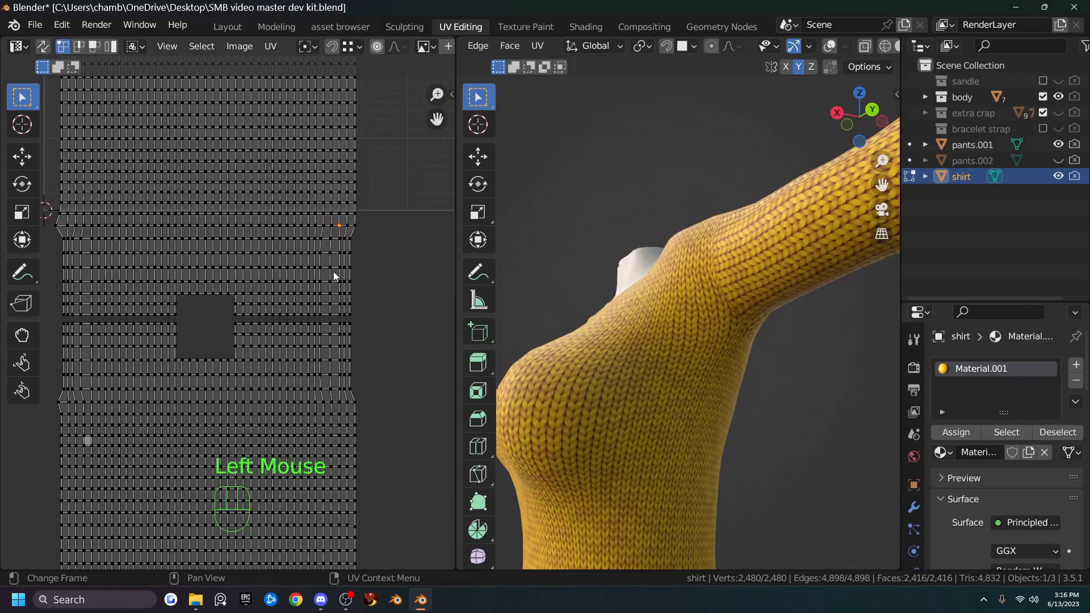
shift+click(340, 402)
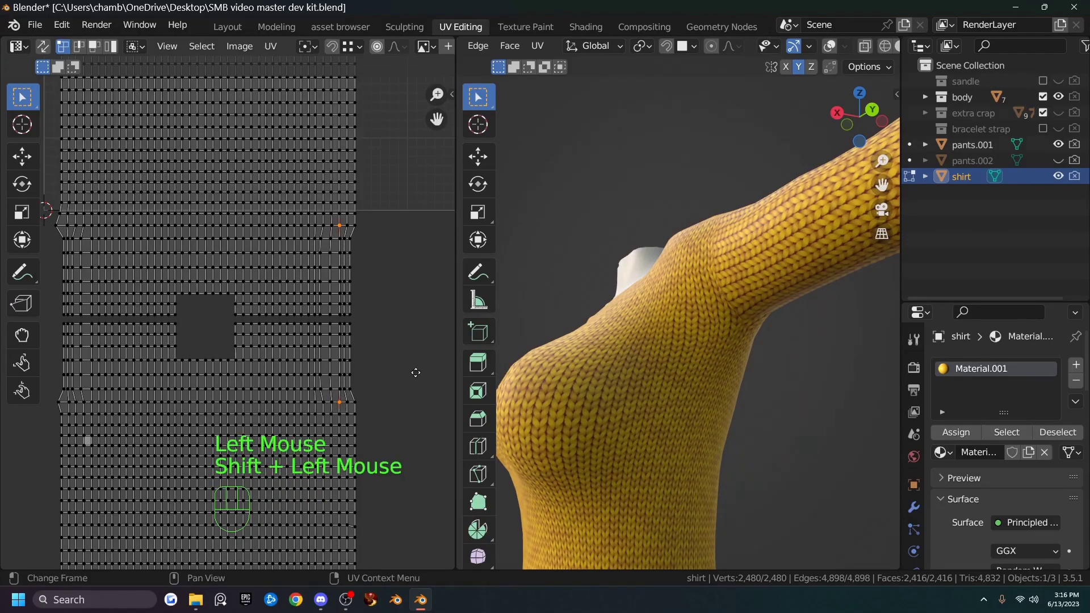
key(g)
key(x)
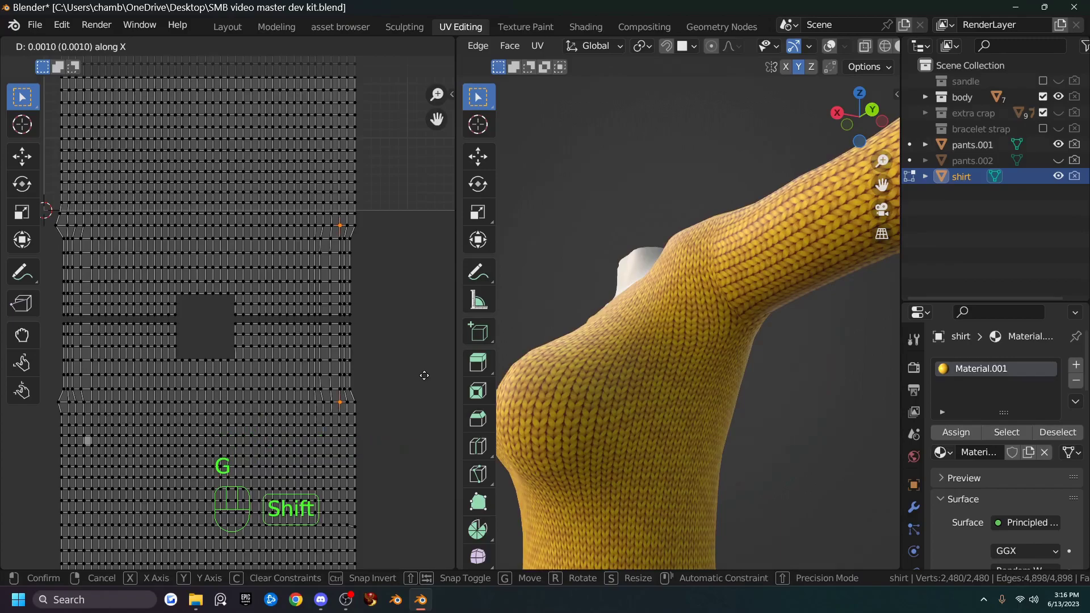
click(417, 378)
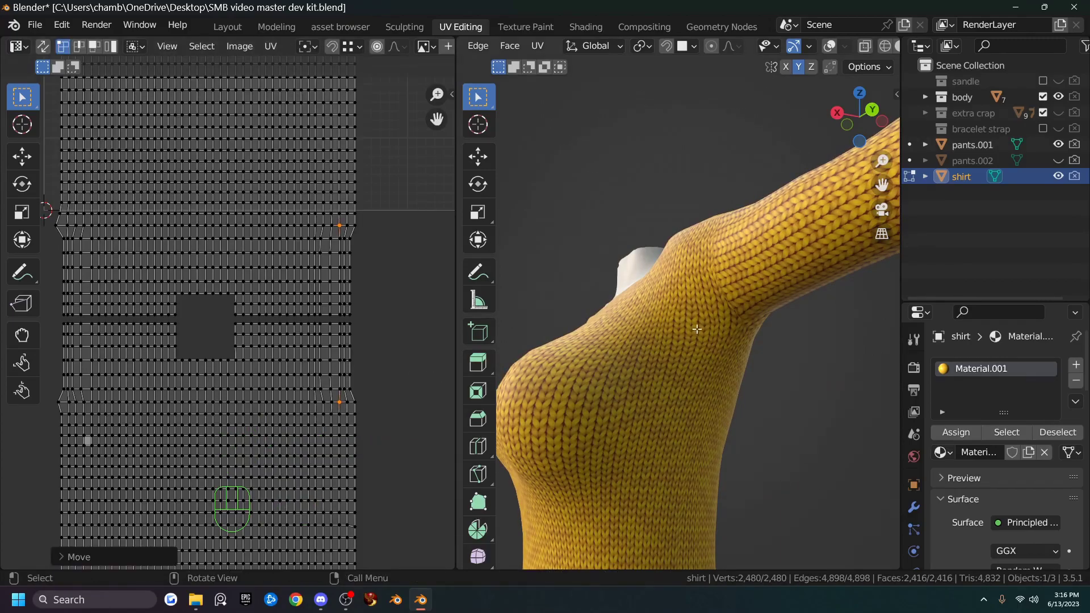
scroll(695, 316, up, 2)
middle_drag(715, 307, 721, 295)
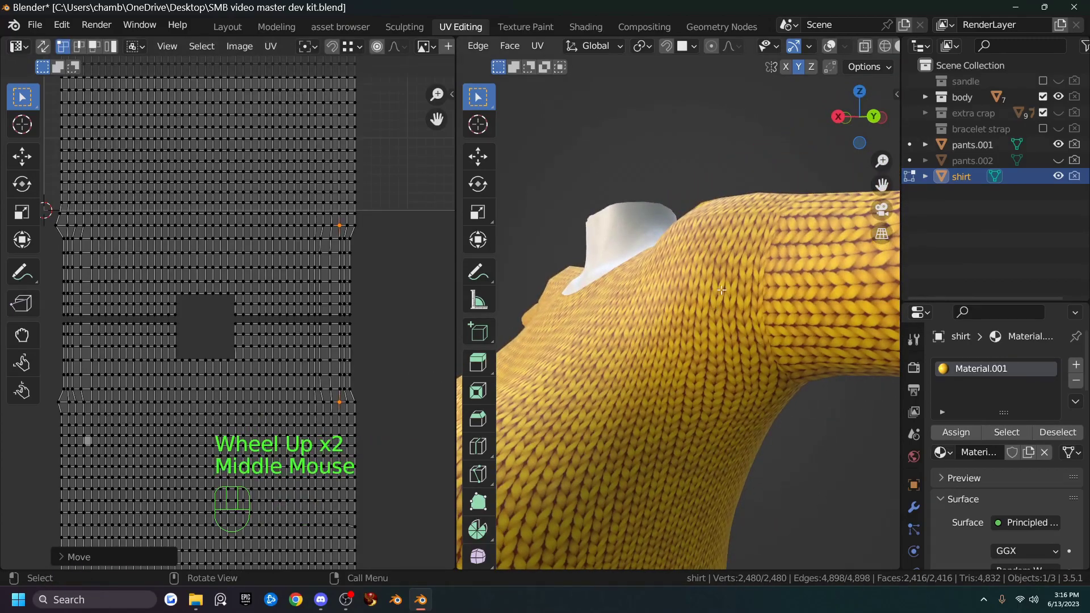
middle_drag(708, 365, 661, 324)
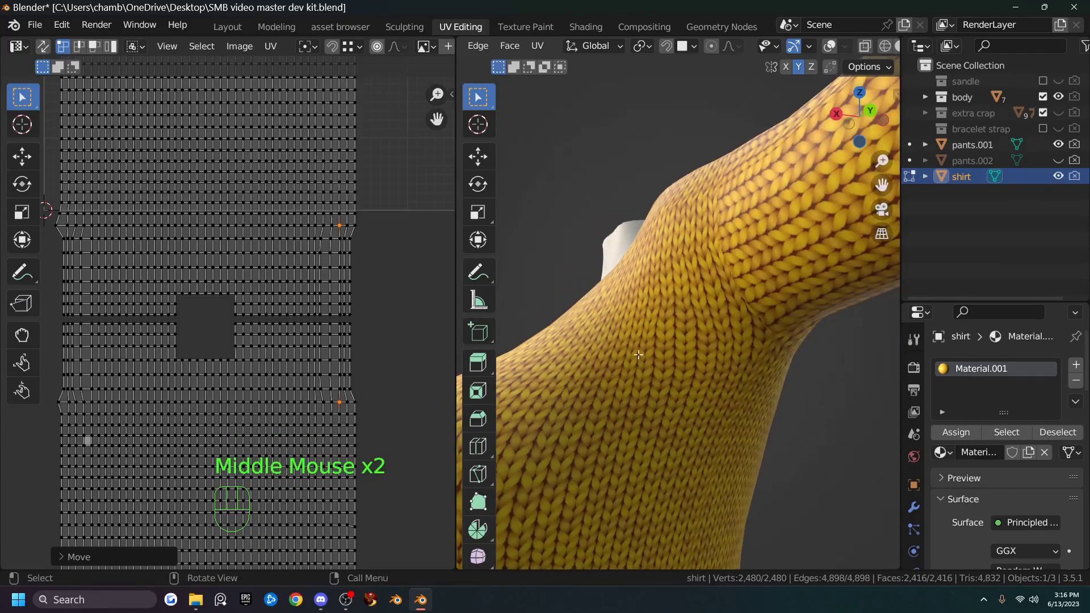
Try moving the four outermost right-side vertices of the row just above the shifted rows along X.
click(329, 220)
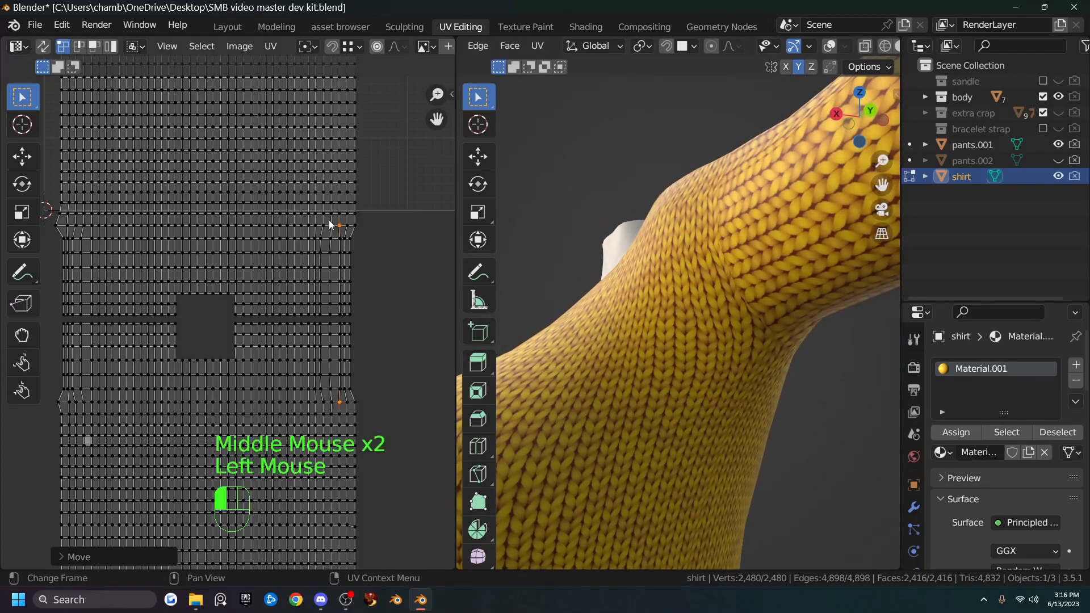
key(g)
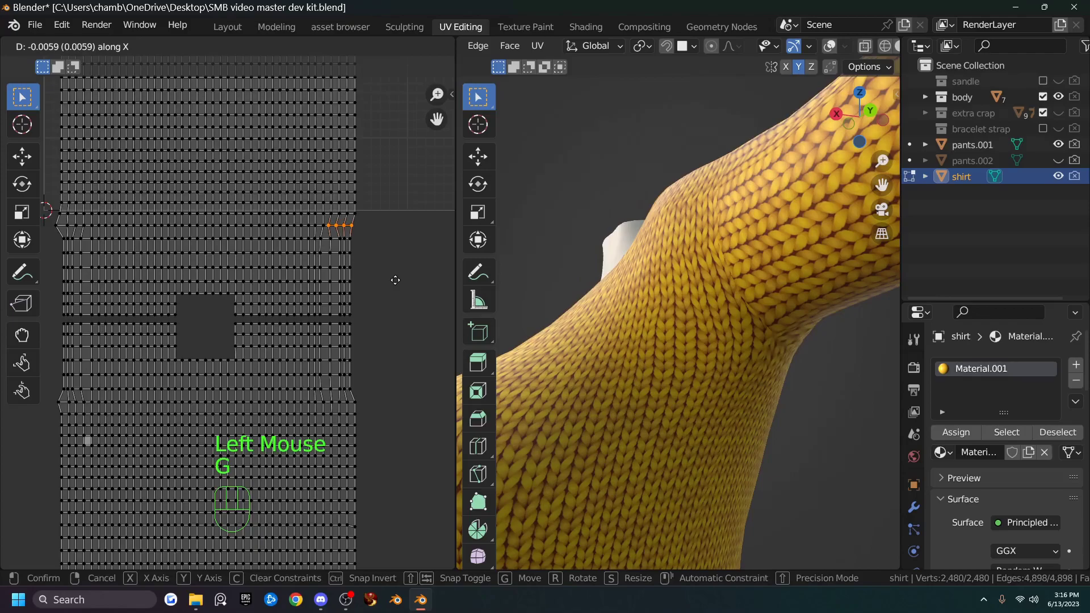
click(397, 284)
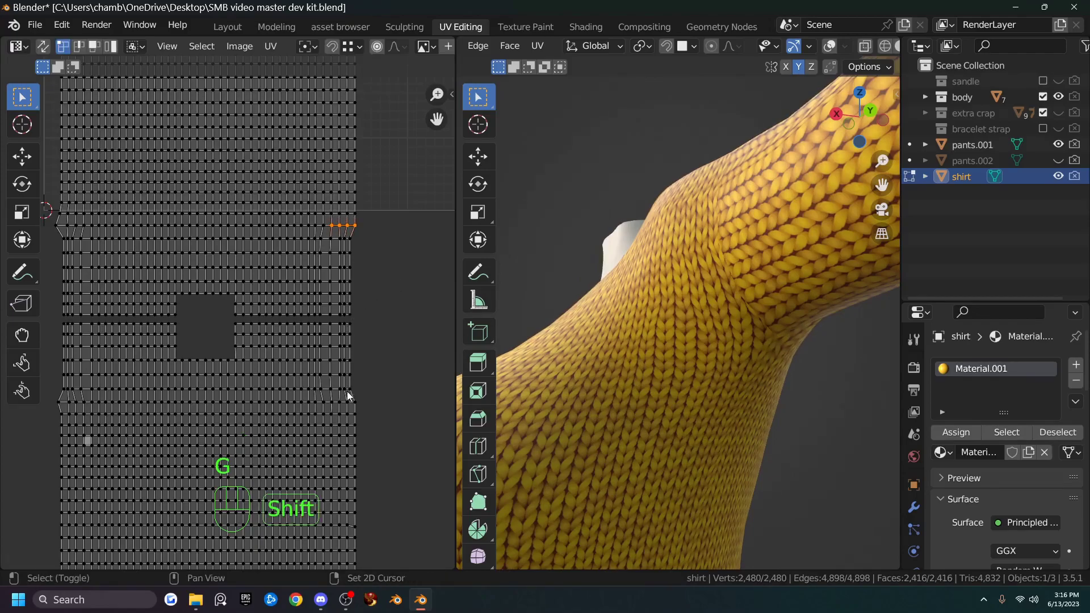
middle_drag(568, 352, 773, 356)
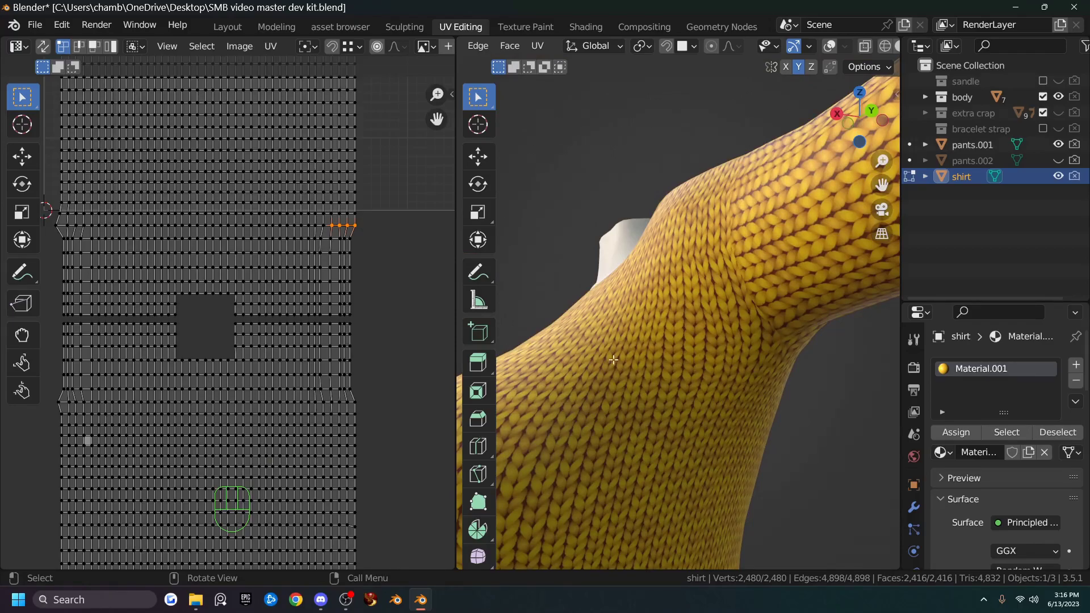
Try moving the four outermost right-side vertices of the lowest shifted row along X.
click(329, 387)
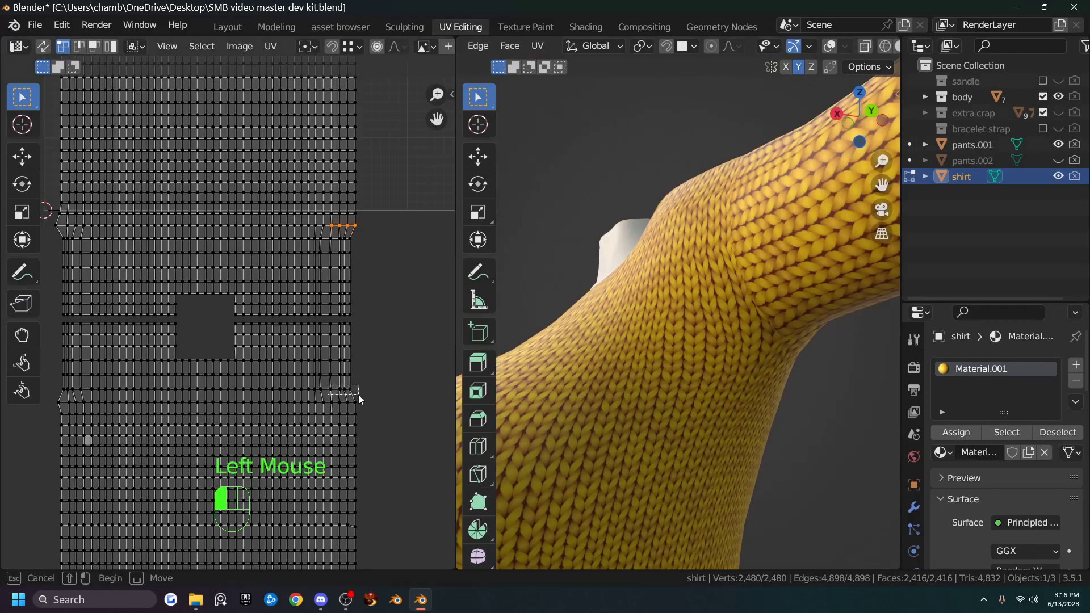
key(g)
click(391, 398)
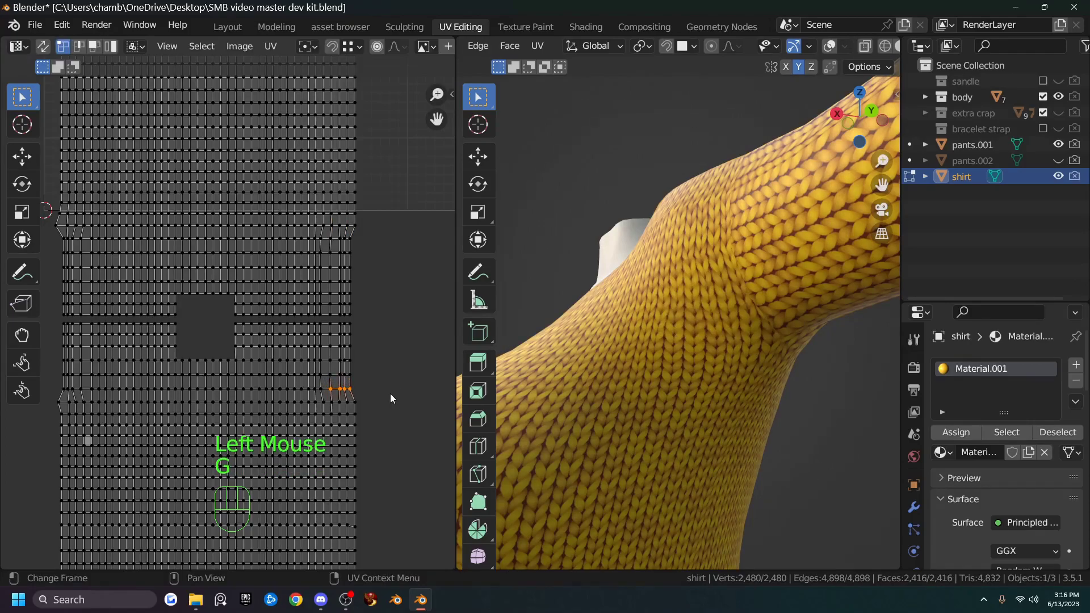
key(g)
key(g)
key(shift)
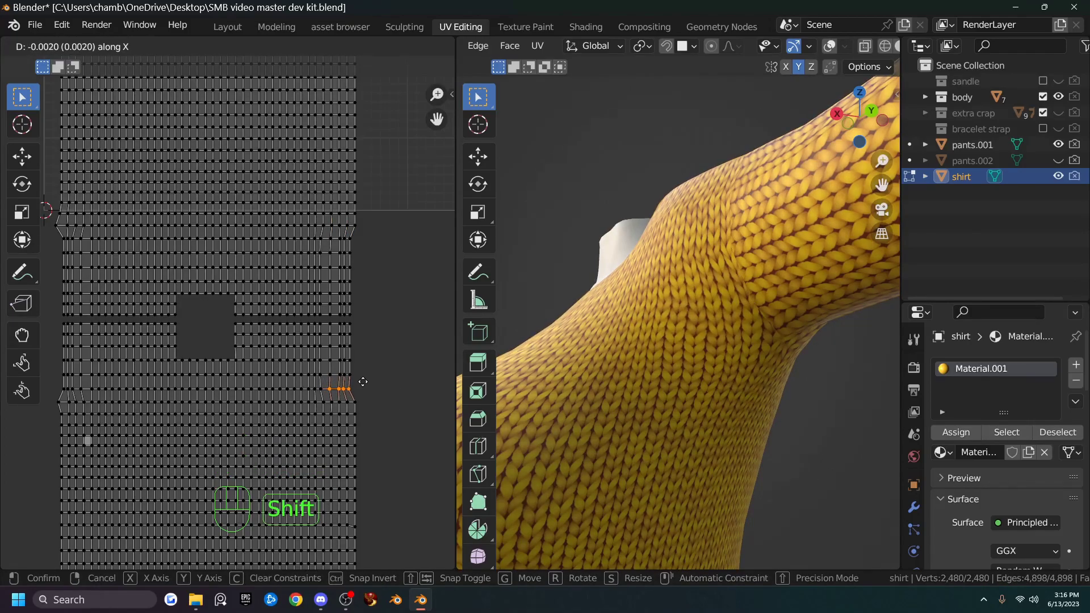
click(367, 387)
Examine the knit alignment around the shoulder, underarm and sleeve seam from several angles and distances.
middle_drag(658, 341, 567, 332)
scroll(678, 332, down, 2)
scroll(610, 340, up, 2)
middle_drag(579, 389, 742, 316)
scroll(675, 312, up, 2)
scroll(741, 317, down, 1)
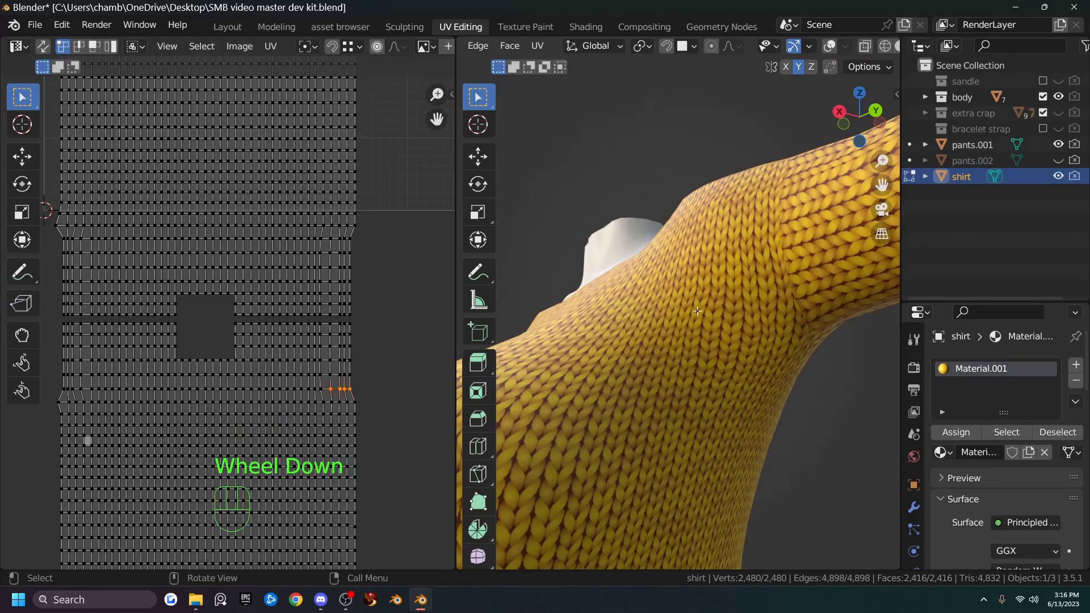
scroll(630, 332, down, 2)
middle_drag(630, 332, 635, 360)
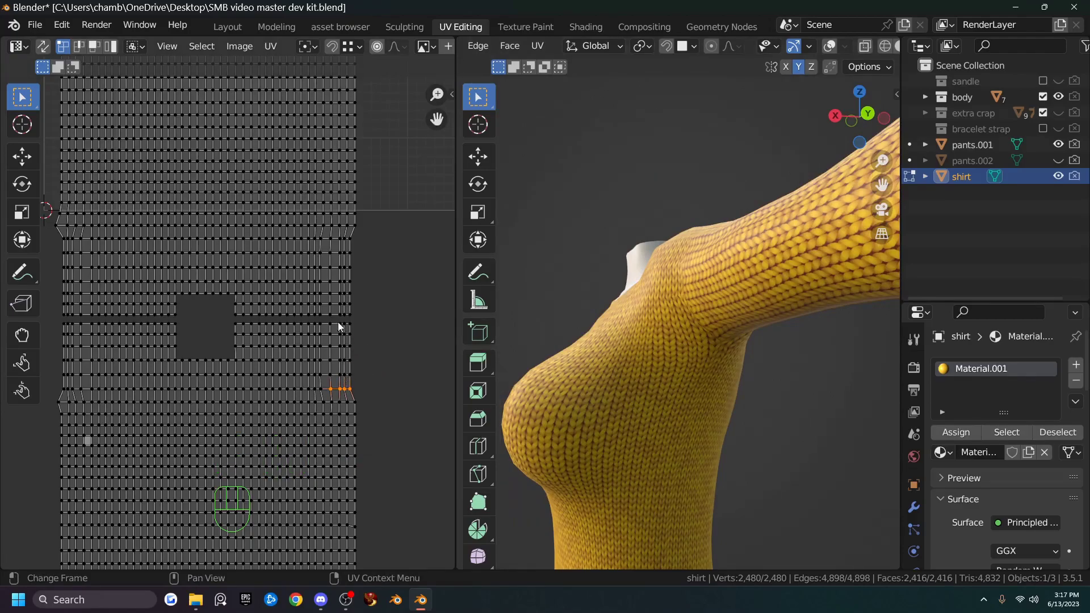
Select the four outermost right-side vertices of the second-lowest and third-lowest shifted rows in turn, adjusting each group's position along X.
click(328, 373)
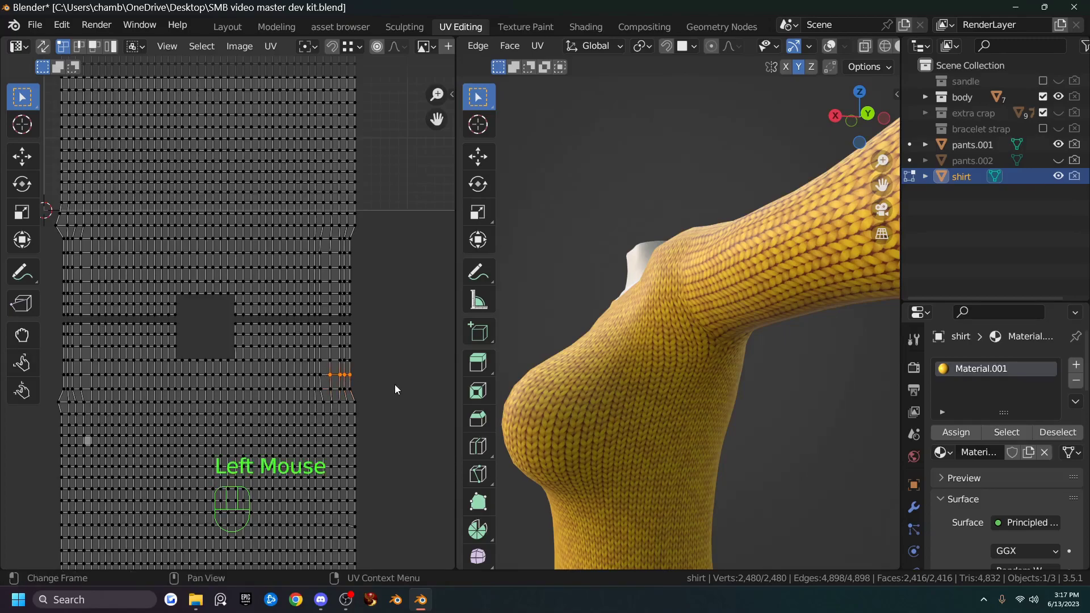
key(g)
key(x)
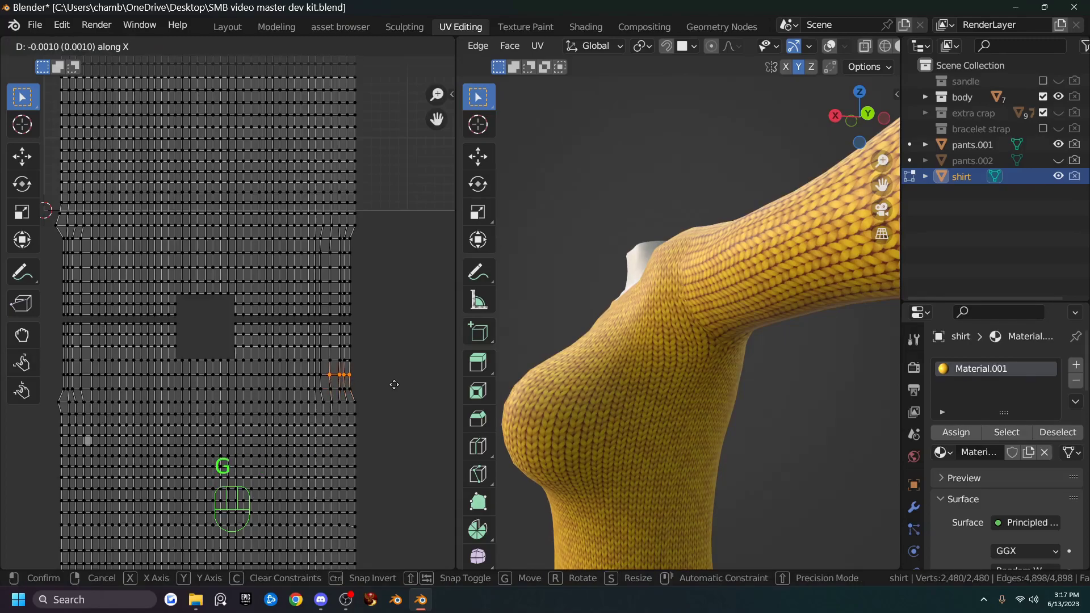
click(390, 384)
middle_drag(687, 307, 720, 325)
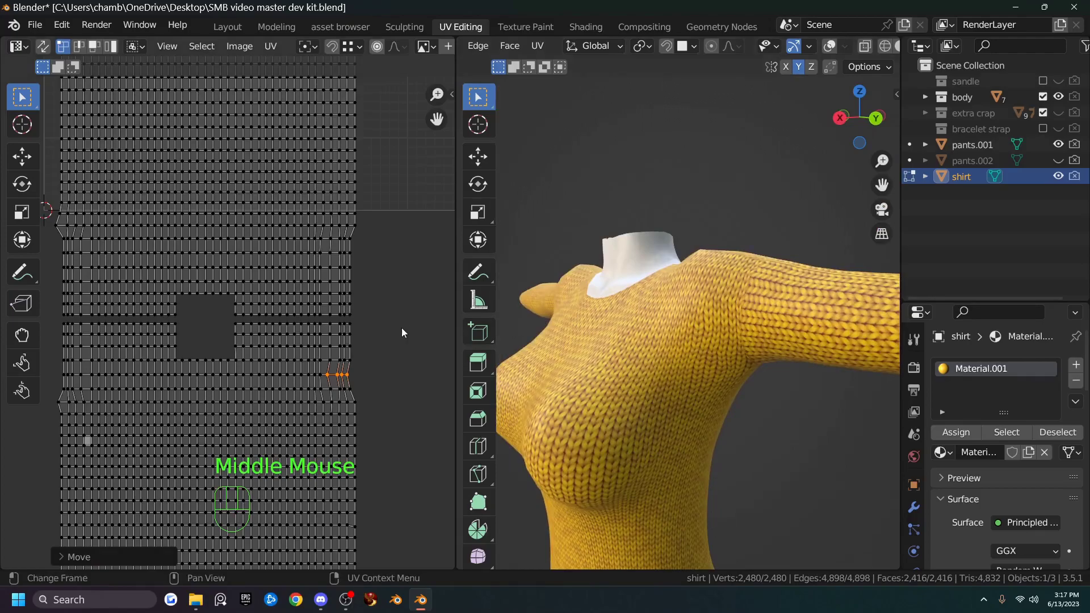
click(327, 358)
key(g)
key(x)
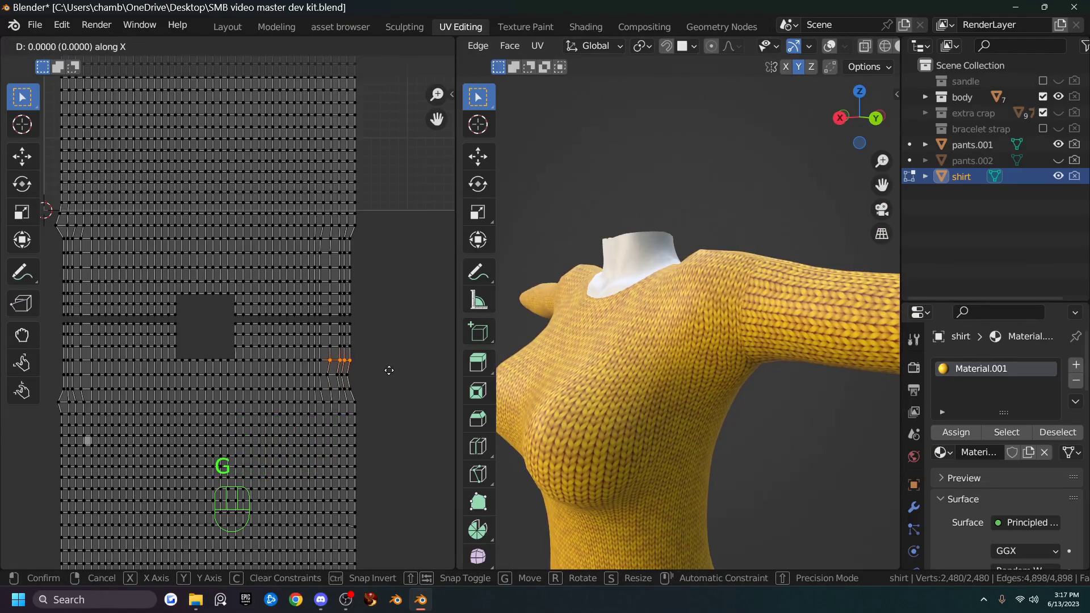
click(389, 372)
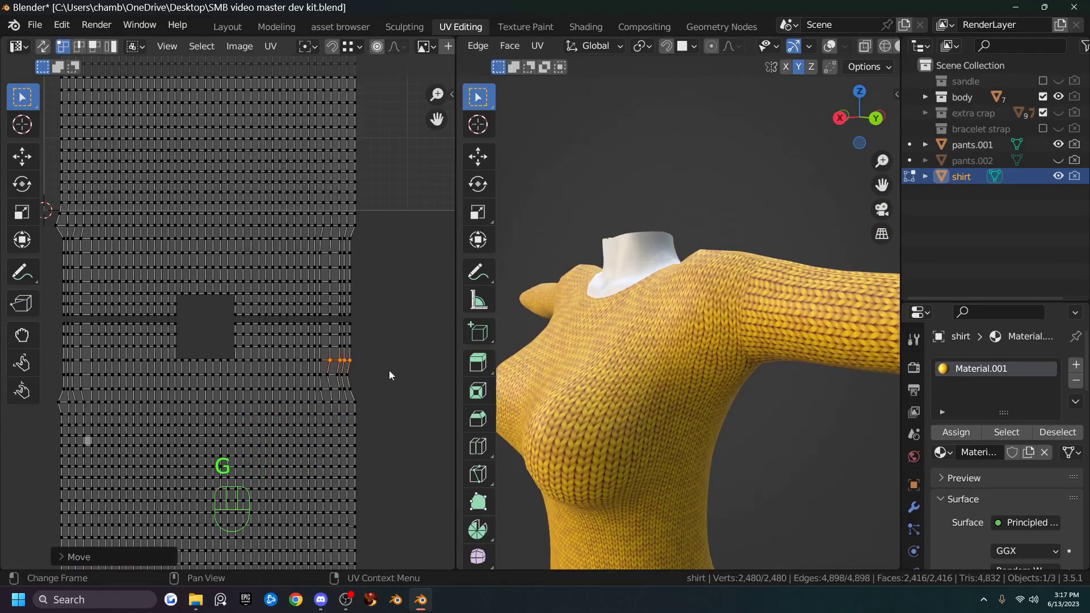
Move the fourth-outermost right-side vertex about 0.0039 along X in the second-lowest shifted row, and nudge the one in the lowest shifted row.
click(327, 375)
key(g)
key(x)
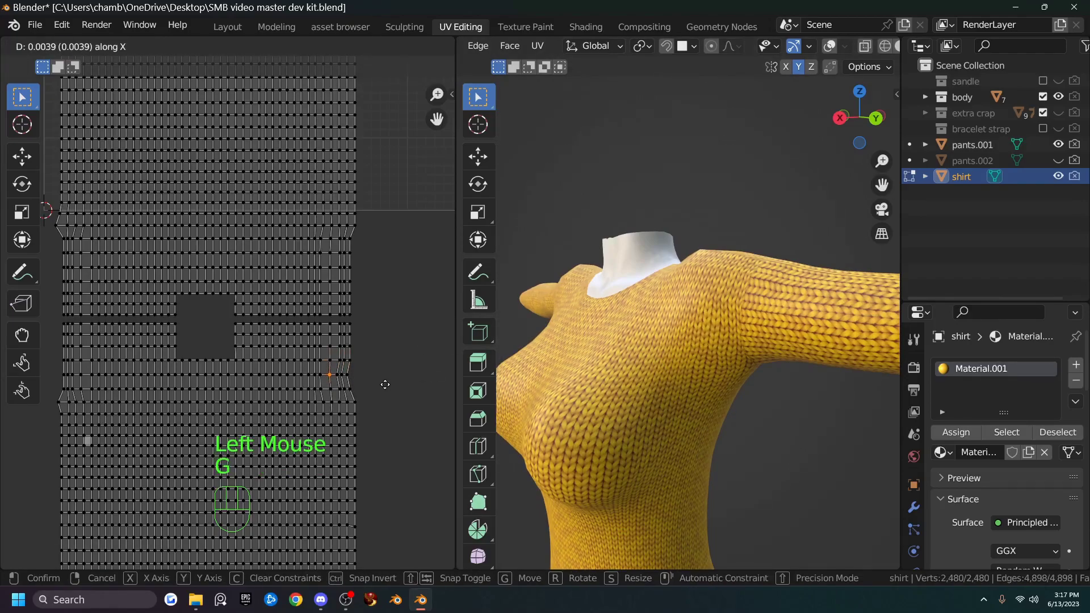
click(386, 385)
click(329, 390)
key(g)
key(x)
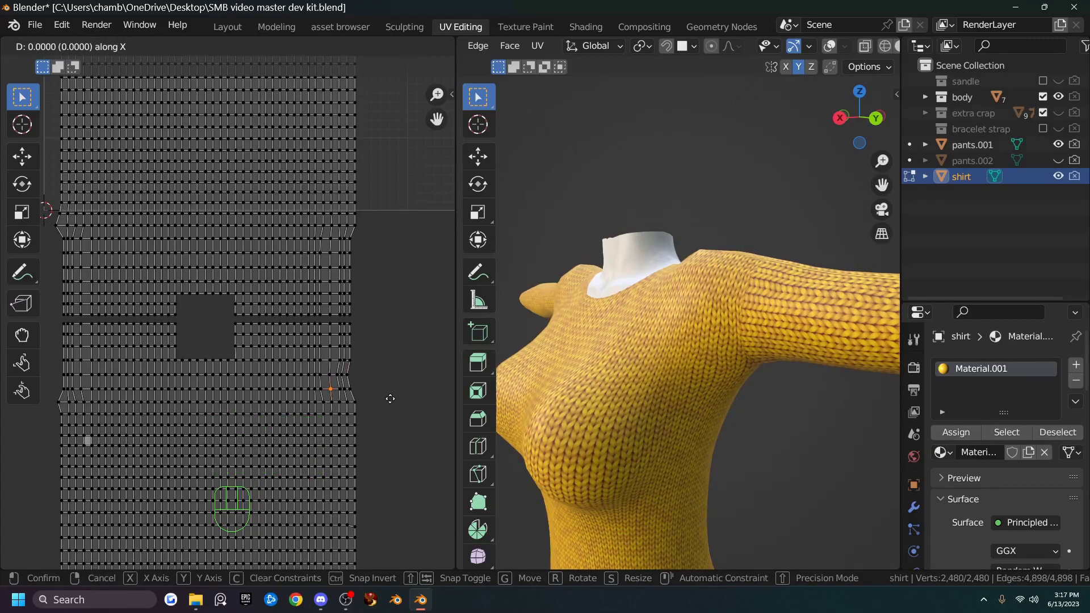
click(391, 398)
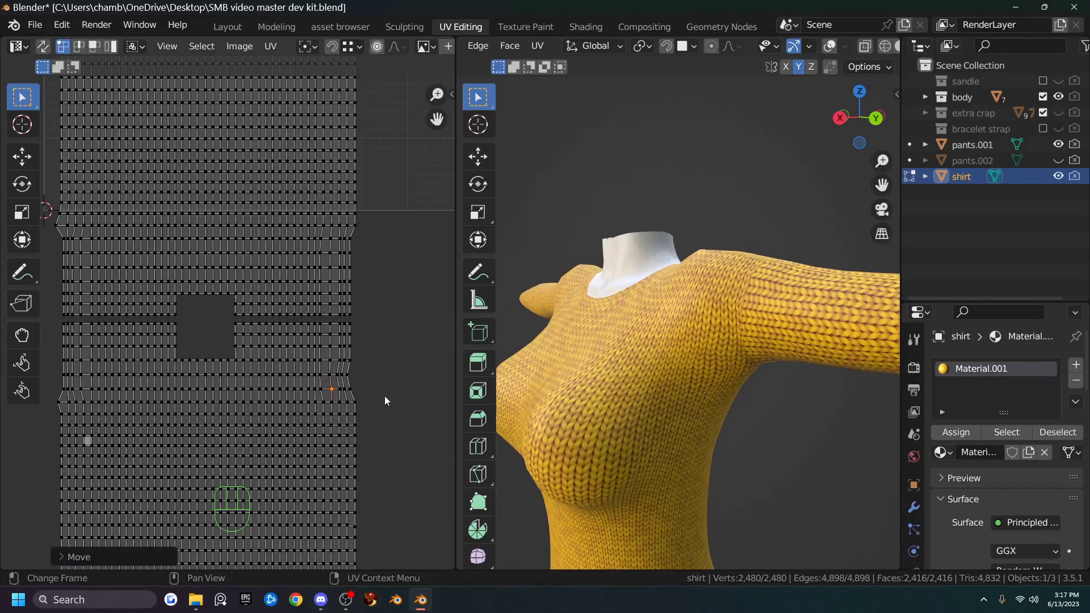
Move the fifth-outermost right-side vertex of the lowest shifted row about 0.0029 along X and nudge its outer neighbour outward.
click(321, 389)
key(g)
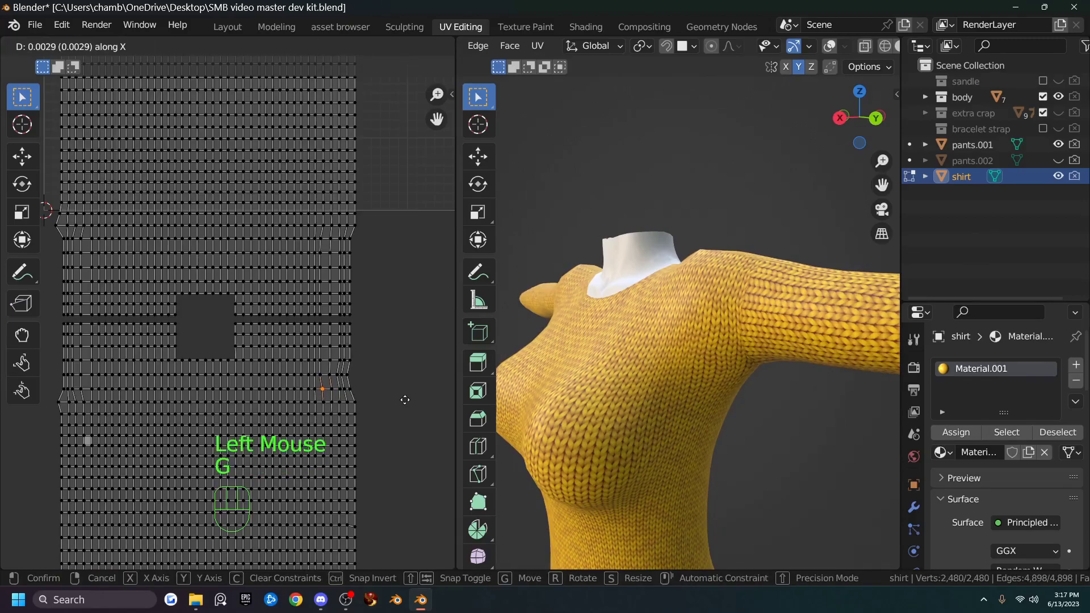
click(405, 399)
click(335, 390)
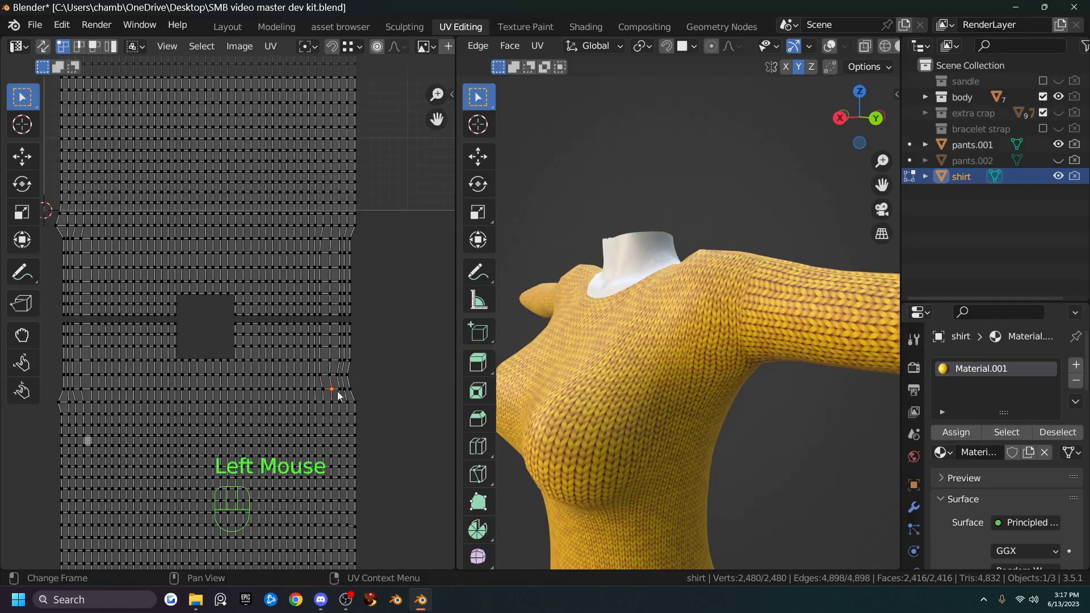
key(g)
click(376, 402)
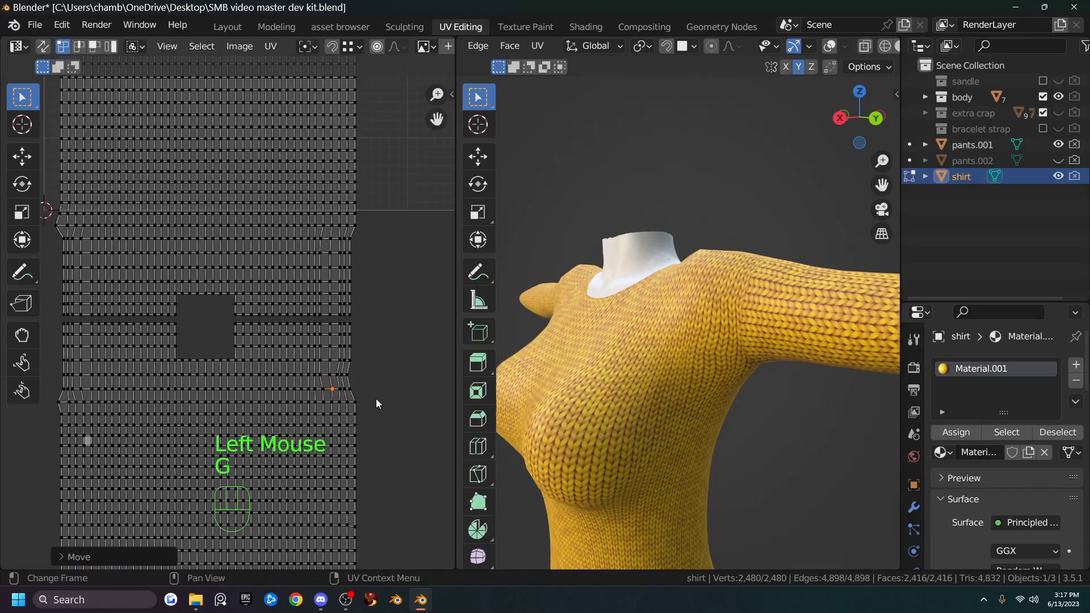
Fine-tune the fourth-outermost right-side column along X in the second-lowest shifted row and the two rows just below the shifted block.
click(329, 378)
key(g)
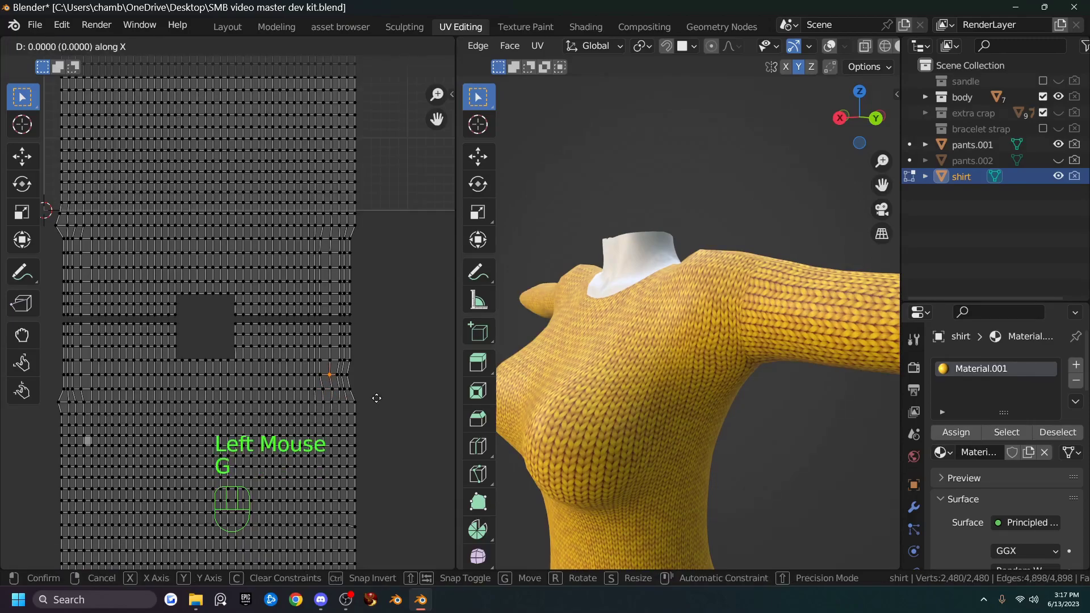
click(372, 404)
click(333, 400)
key(g)
click(384, 412)
click(343, 418)
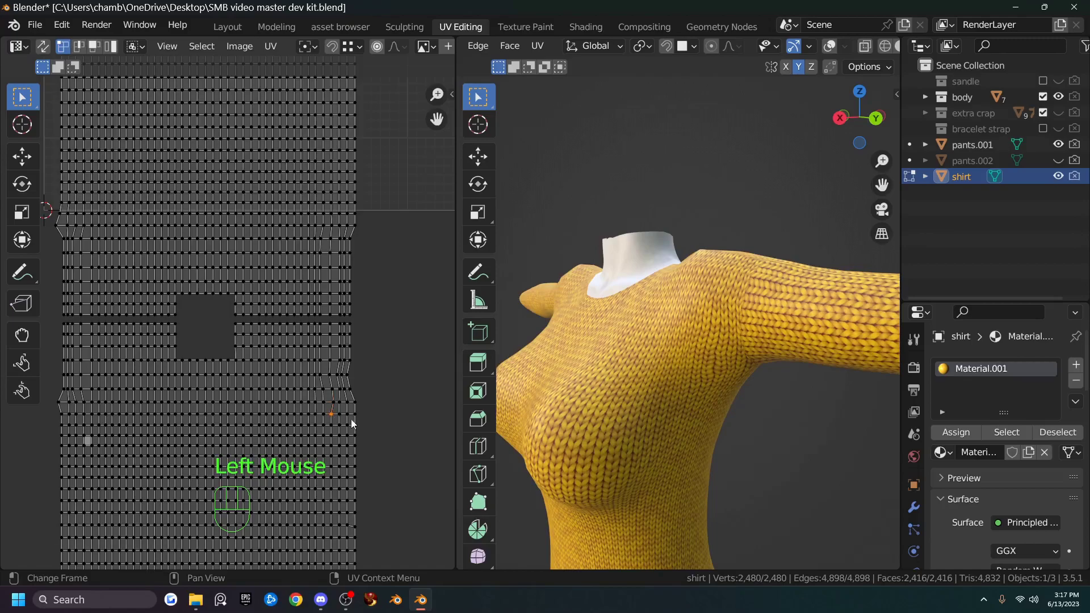
key(g)
click(374, 421)
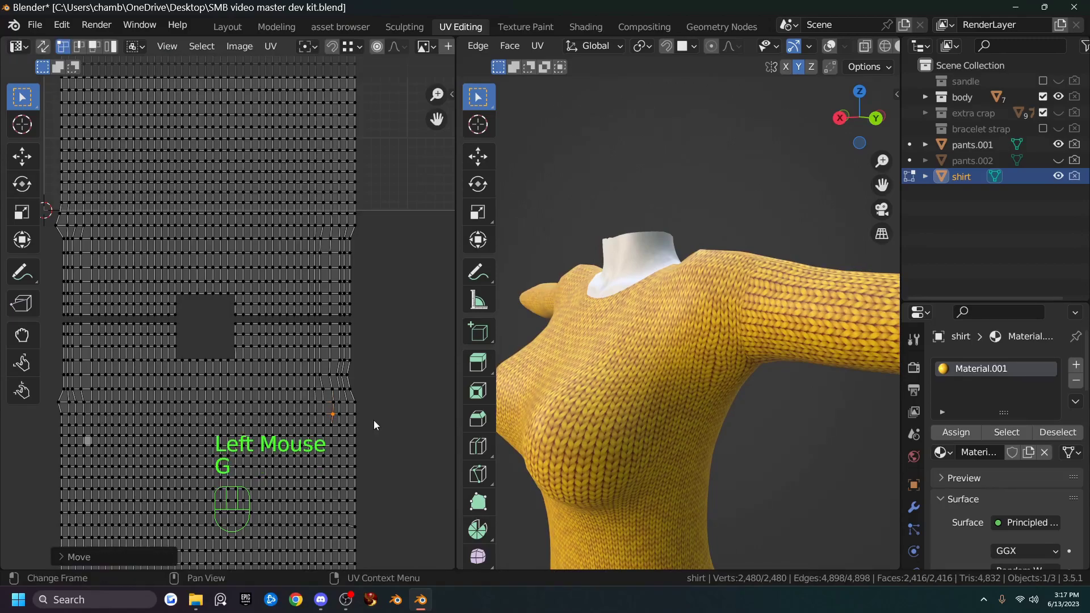
Move the third-outermost right-side vertex along X in the two rows below the shifted block, about -0.0010 lower and 0.0039 upper.
click(338, 413)
key(g)
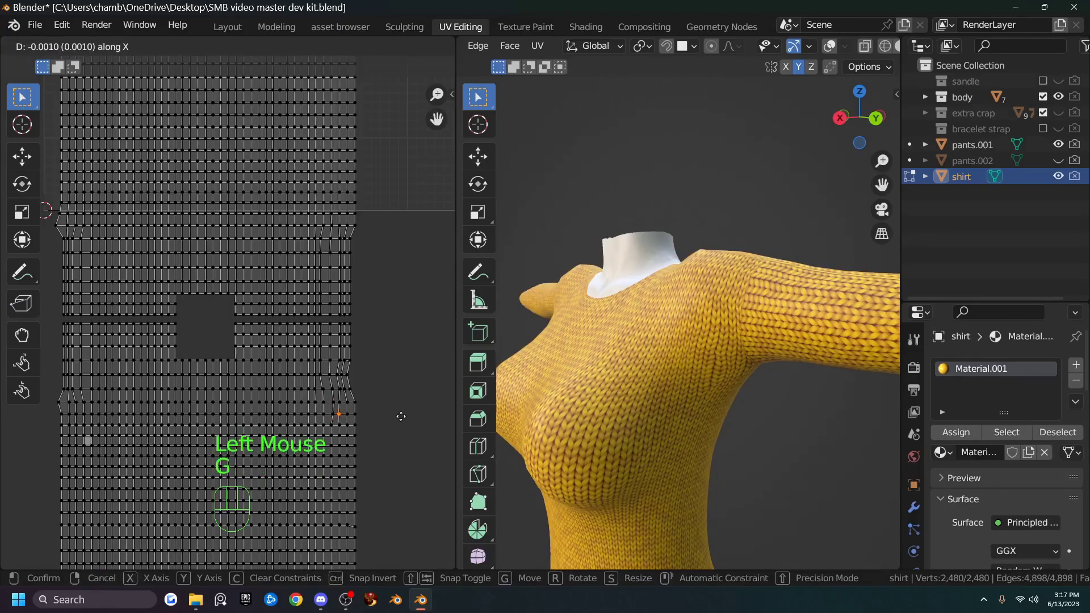
click(400, 418)
click(345, 401)
key(g)
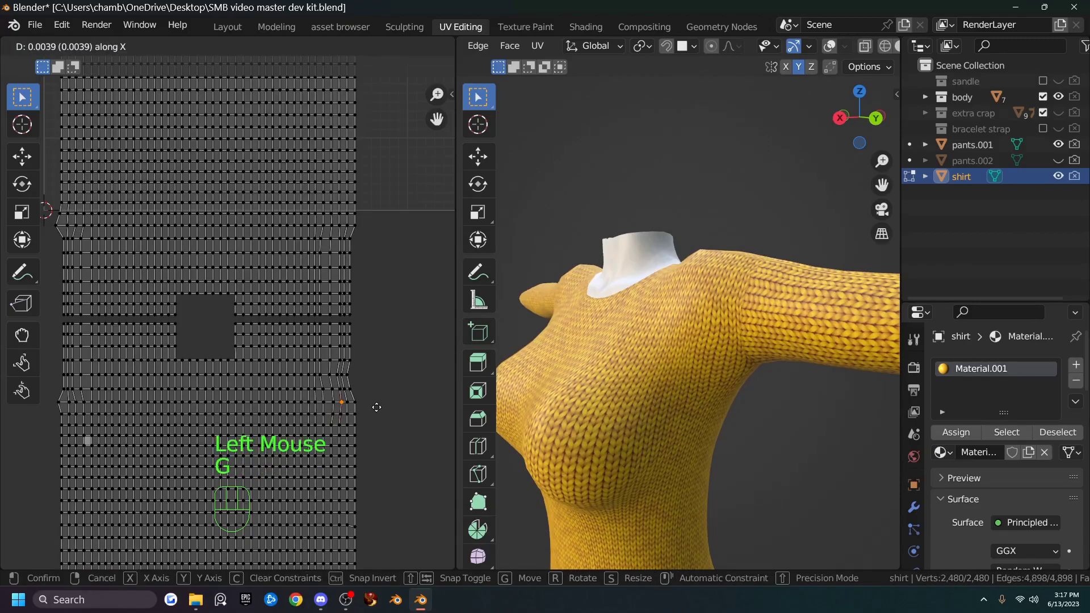
click(377, 408)
Select the breast faces to locate them in the UV layout, and mark a small UV patch there for the Pinch tool.
middle_drag(653, 431, 646, 366)
middle_drag(655, 326, 409, 352)
scroll(624, 352, down, 2)
scroll(600, 398, up, 1)
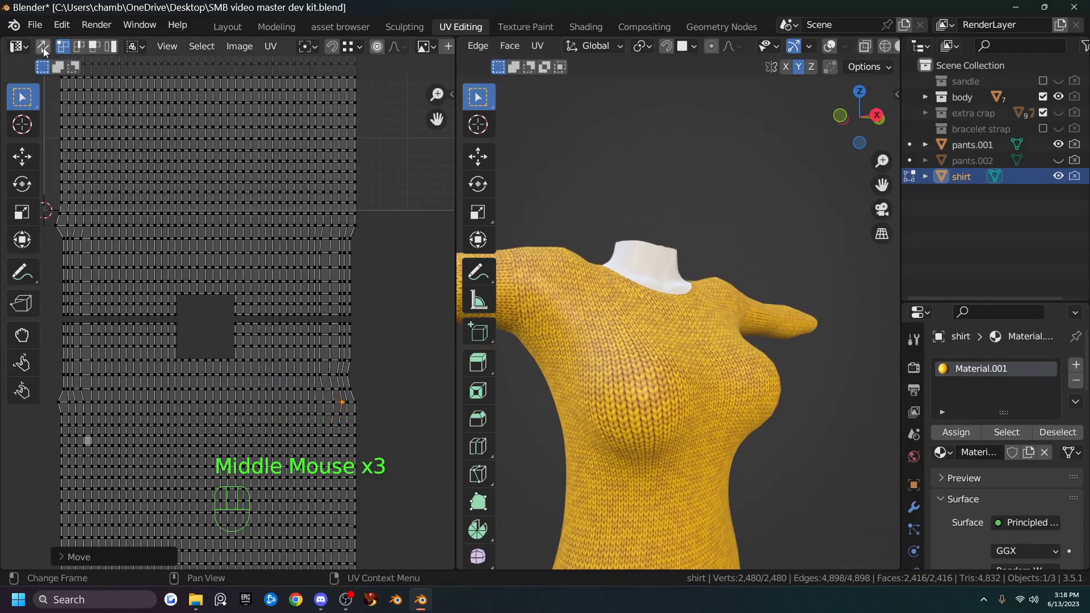
drag(598, 354, 690, 448)
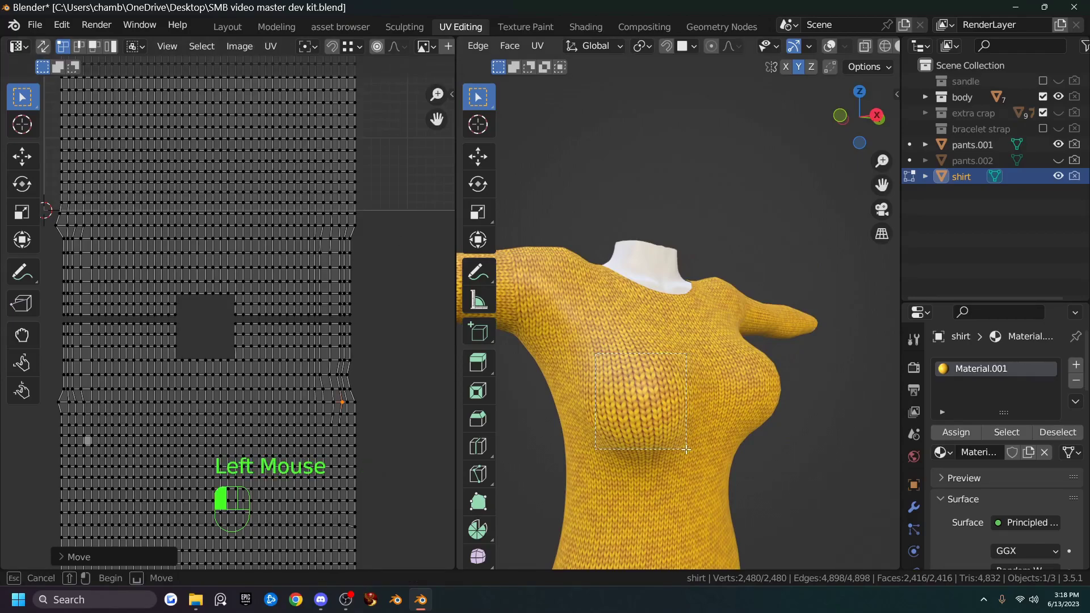
shift+middle_drag(153, 433, 210, 272)
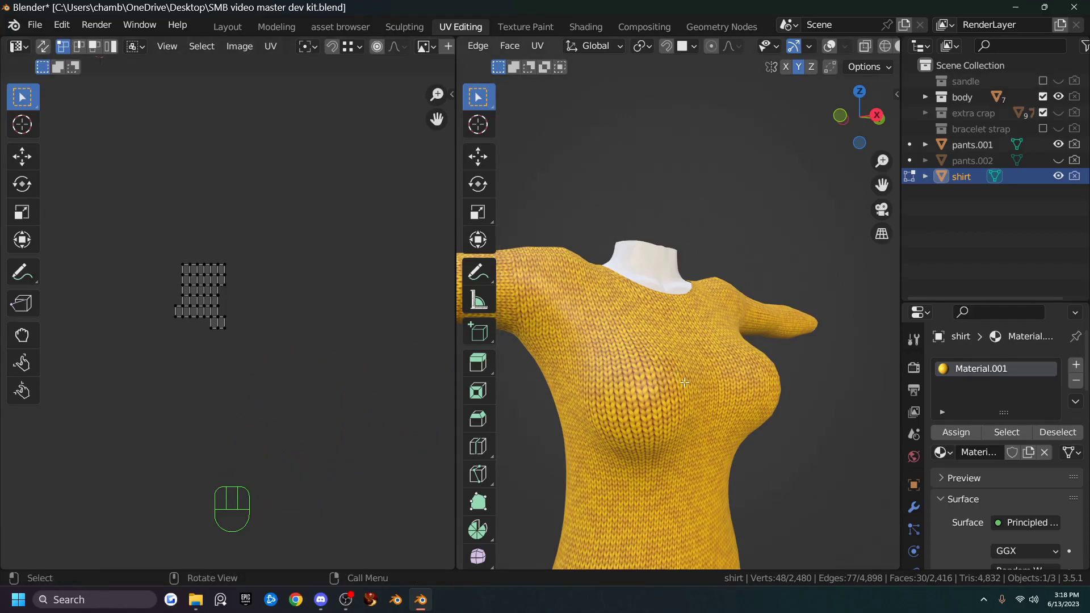
key(a)
drag(190, 281, 206, 304)
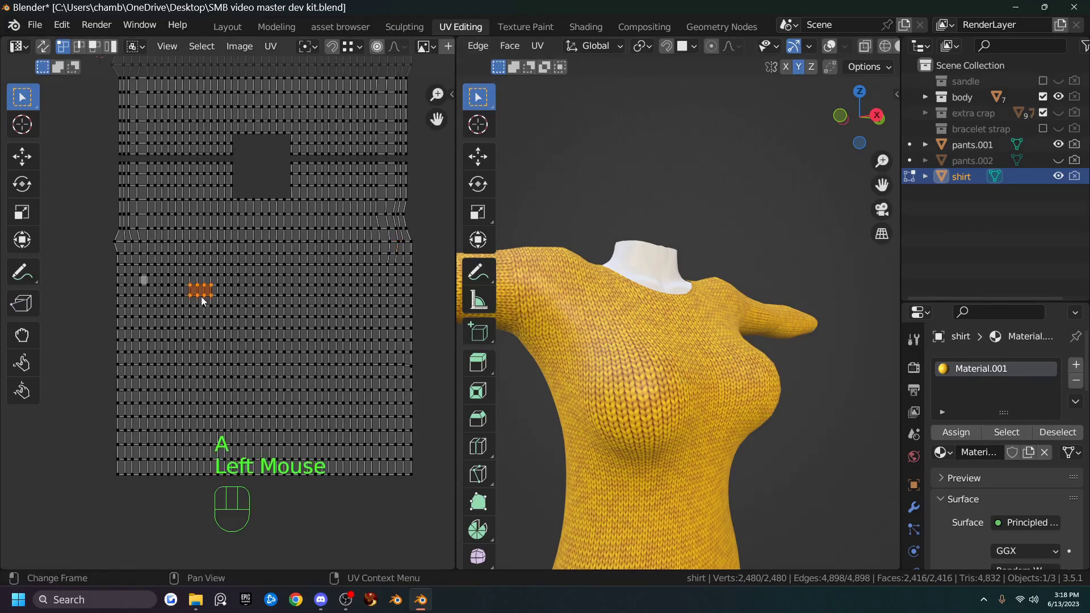
click(27, 392)
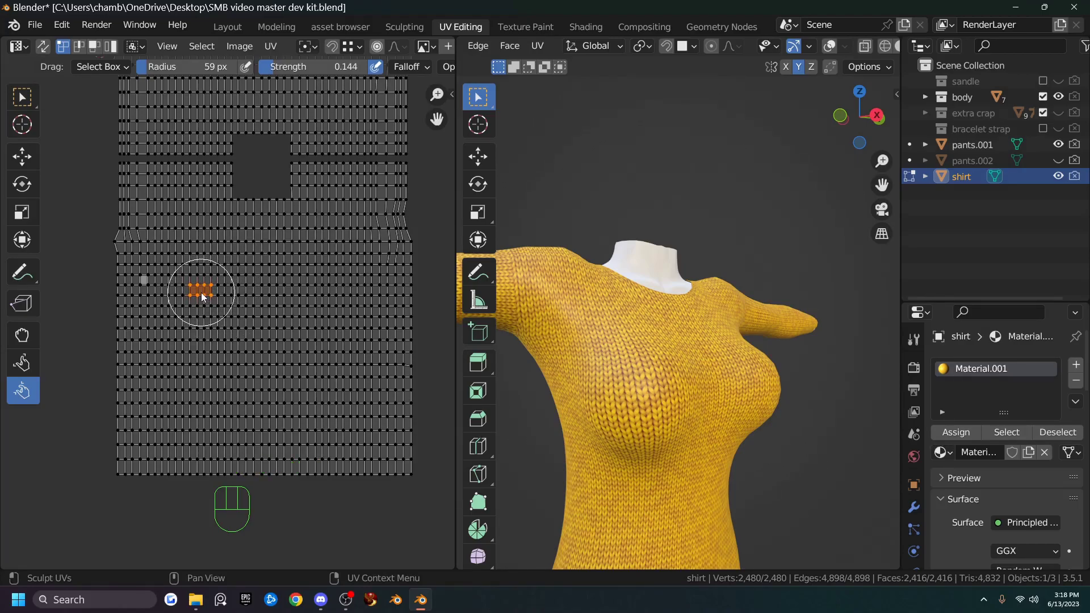
Try a Pinch stroke that draws the breast UV patch together, and undo it.
drag(201, 292, 220, 315)
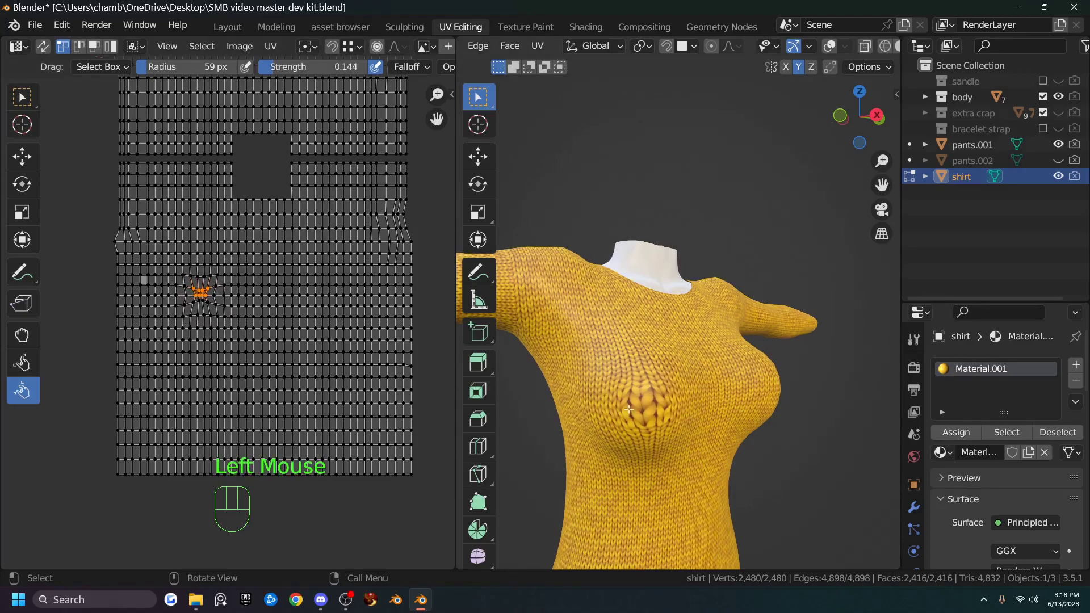
key(ctrl+z)
key(ctrl)
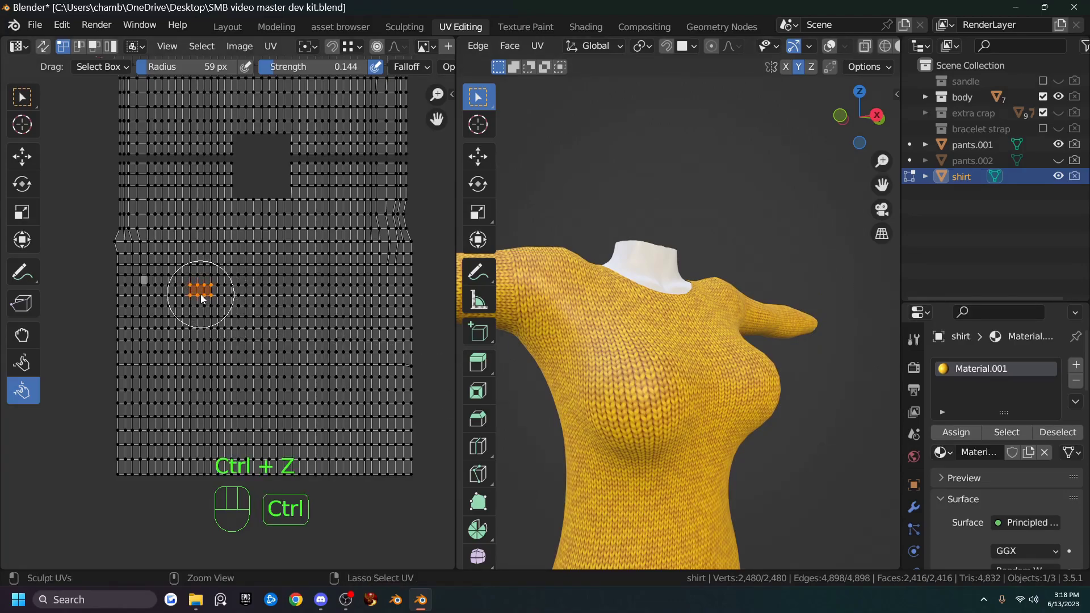
Spread the UVs in and around the breast patch with repeated inverted Pinch strokes at radius 59 px and strength 0.144.
ctrl+click(200, 294)
ctrl+click(199, 294)
ctrl+click(200, 270)
ctrl+click(199, 264)
ctrl+click(202, 316)
ctrl+click(202, 310)
middle_drag(593, 392, 556, 392)
ctrl+click(174, 290)
ctrl+click(174, 291)
ctrl+click(174, 309)
ctrl+click(175, 309)
ctrl+click(180, 301)
ctrl+click(185, 301)
ctrl+click(201, 299)
middle_drag(503, 353, 573, 341)
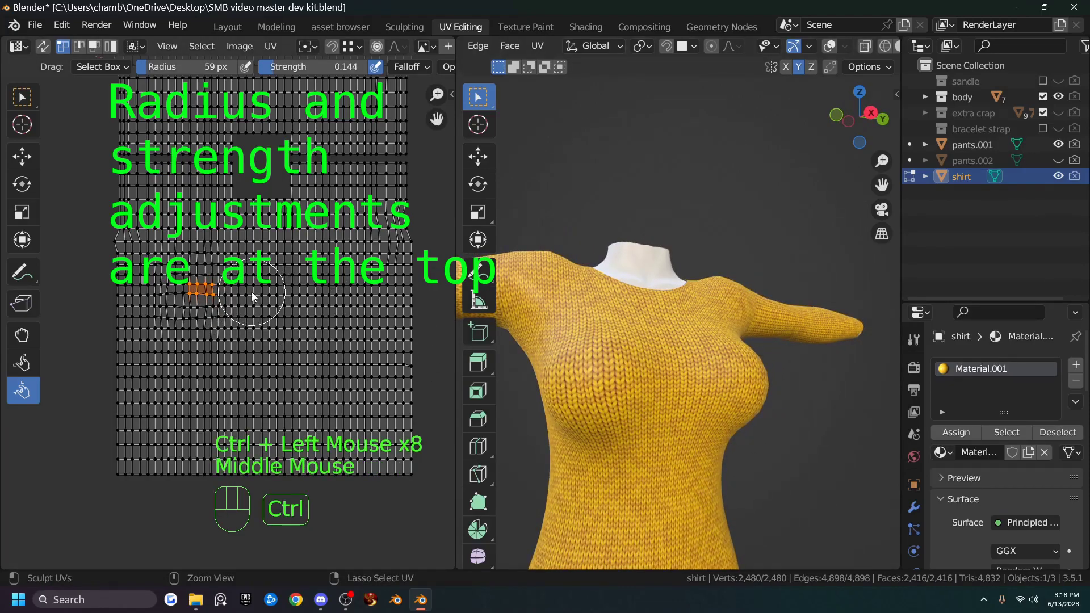
ctrl+click(226, 298)
ctrl+click(219, 293)
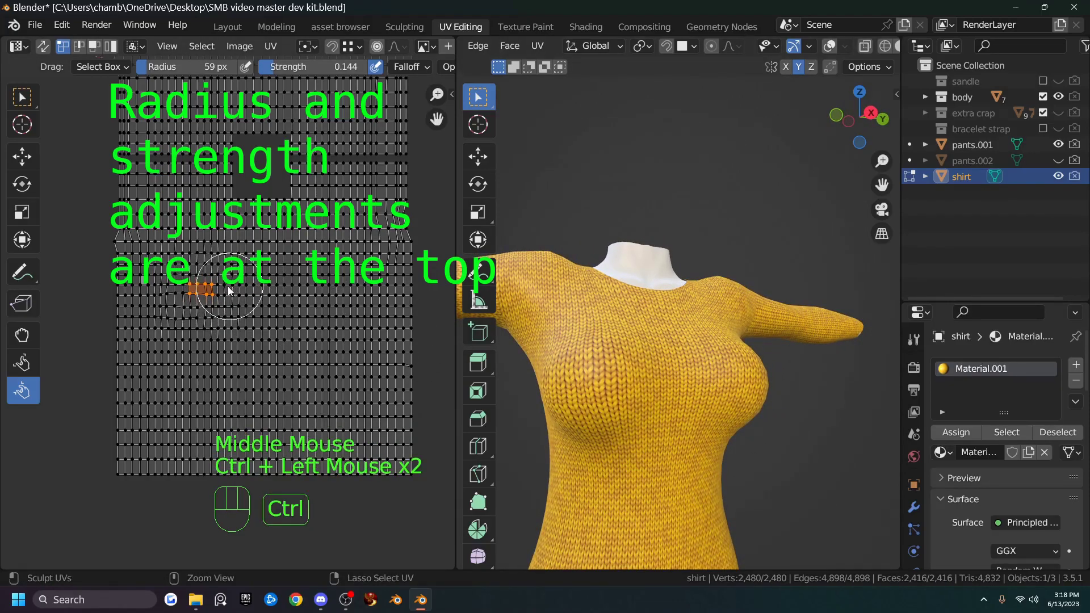
Smooth the spread UVs around the breast patch with the Relax tool, lowering the brush strength to 0.062.
click(23, 361)
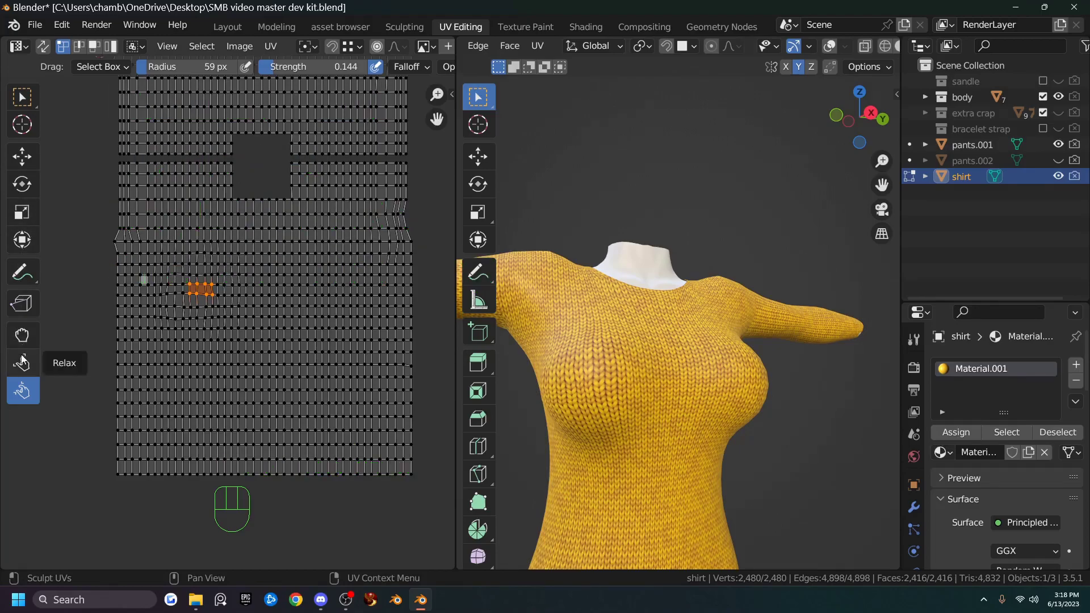
drag(318, 67, 325, 67)
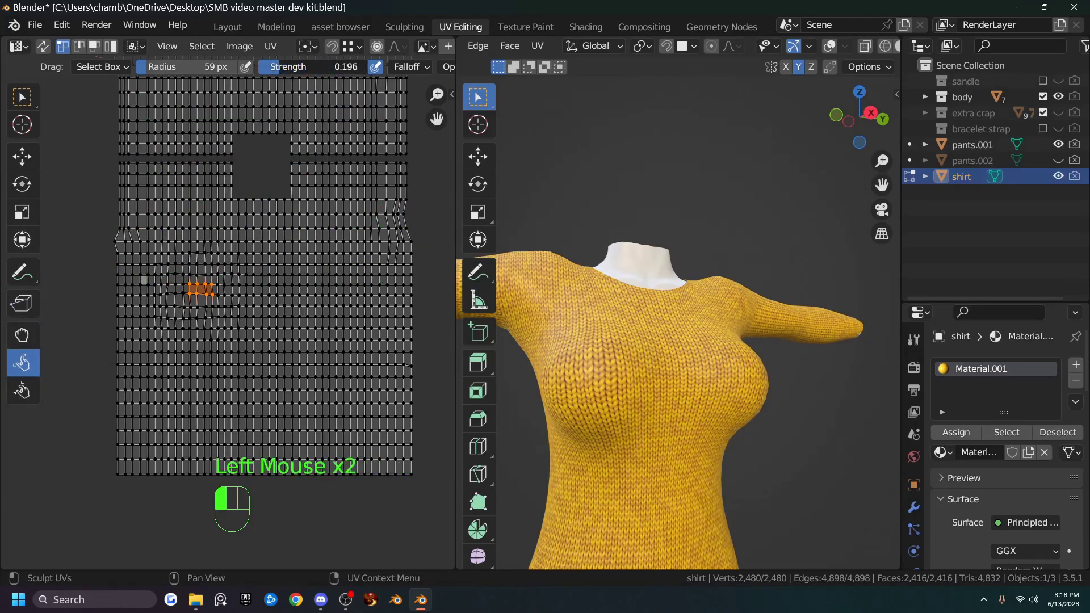
click(206, 288)
click(192, 310)
mouse_move(596, 341)
middle_down()
mouse_move(511, 335)
mouse_move(511, 352)
mouse_move(448, 353)
middle_up()
click(198, 266)
click(176, 308)
Examine the knit texture over the chest from several angles together with the relaxed area of the UV layout.
scroll(283, 330, up, 1)
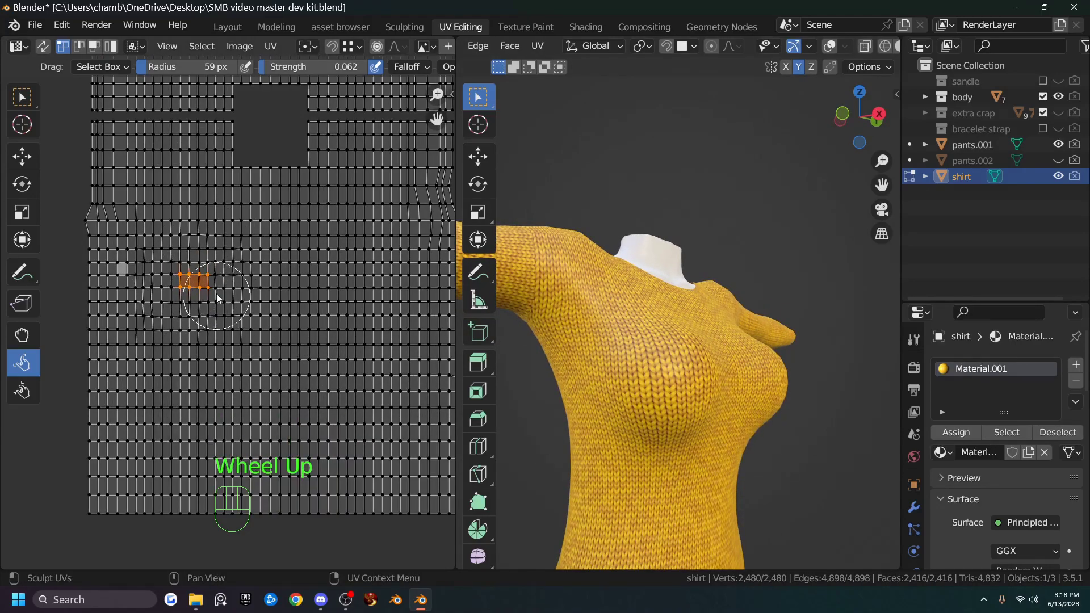
scroll(220, 295, up, 1)
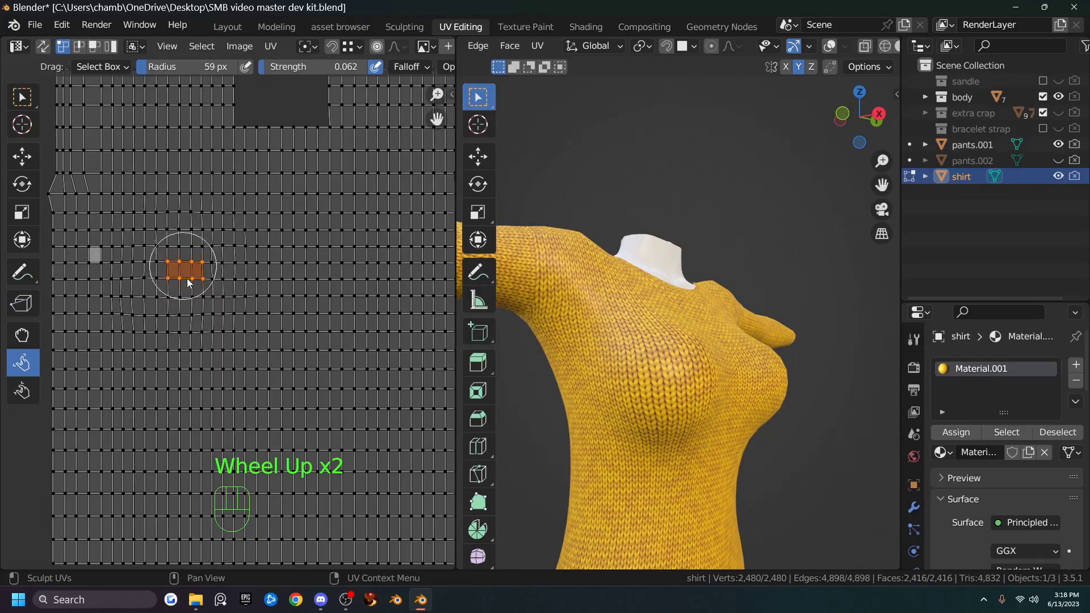
middle_drag(638, 371, 690, 358)
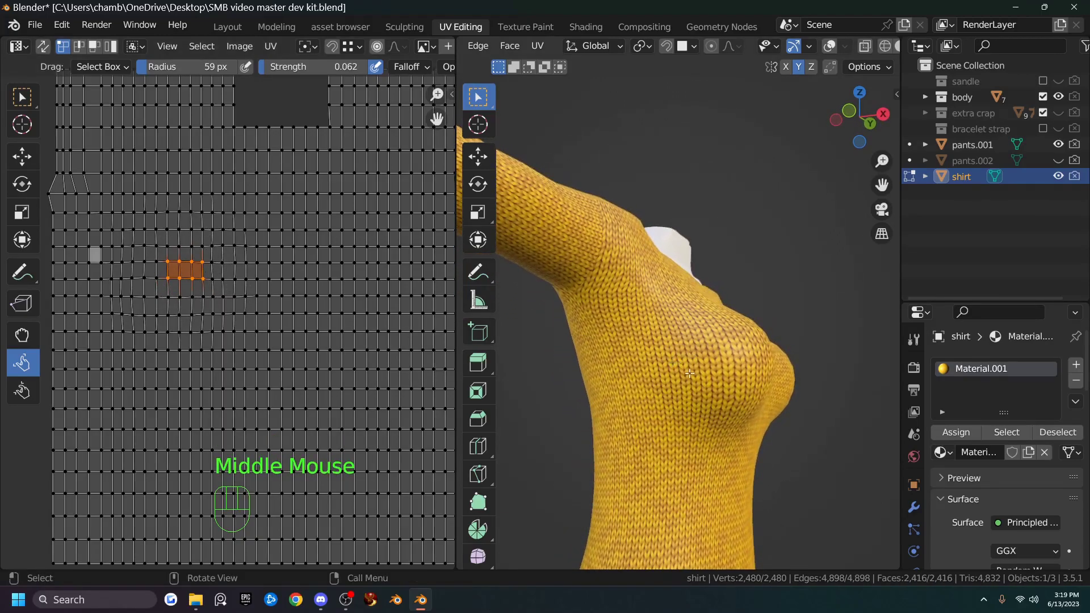
middle_drag(768, 364, 649, 359)
scroll(661, 396, up, 1)
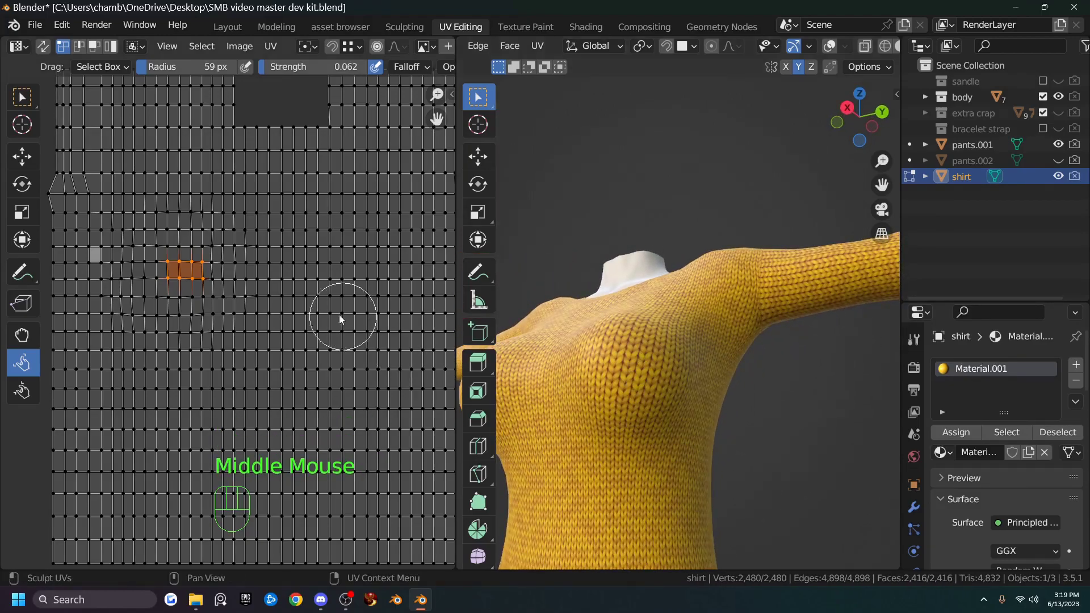
scroll(347, 319, down, 2)
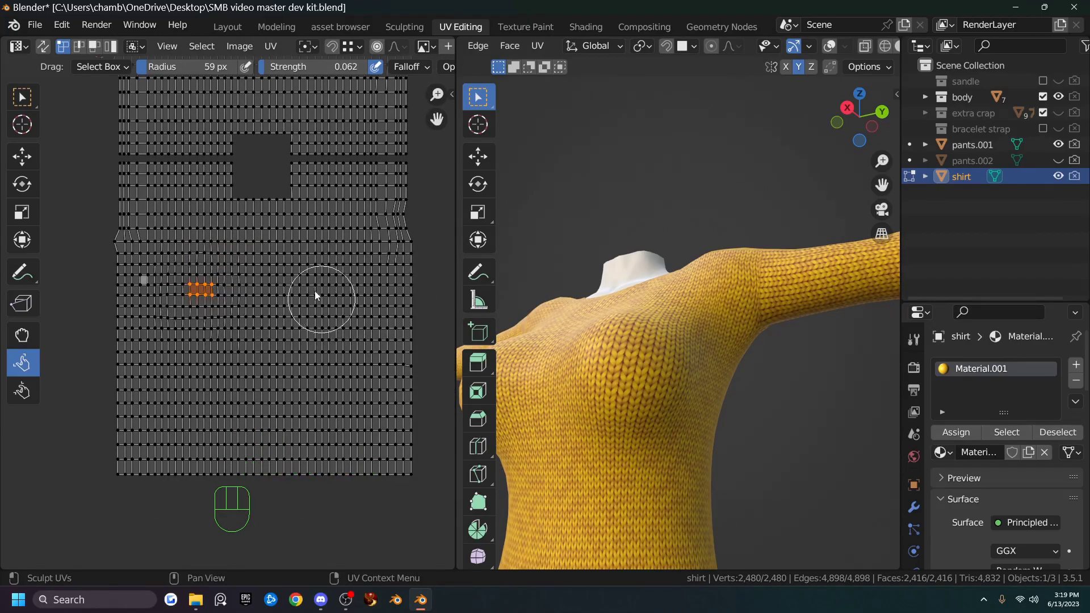
scroll(330, 66, down, 3)
scroll(297, 50, down, 4)
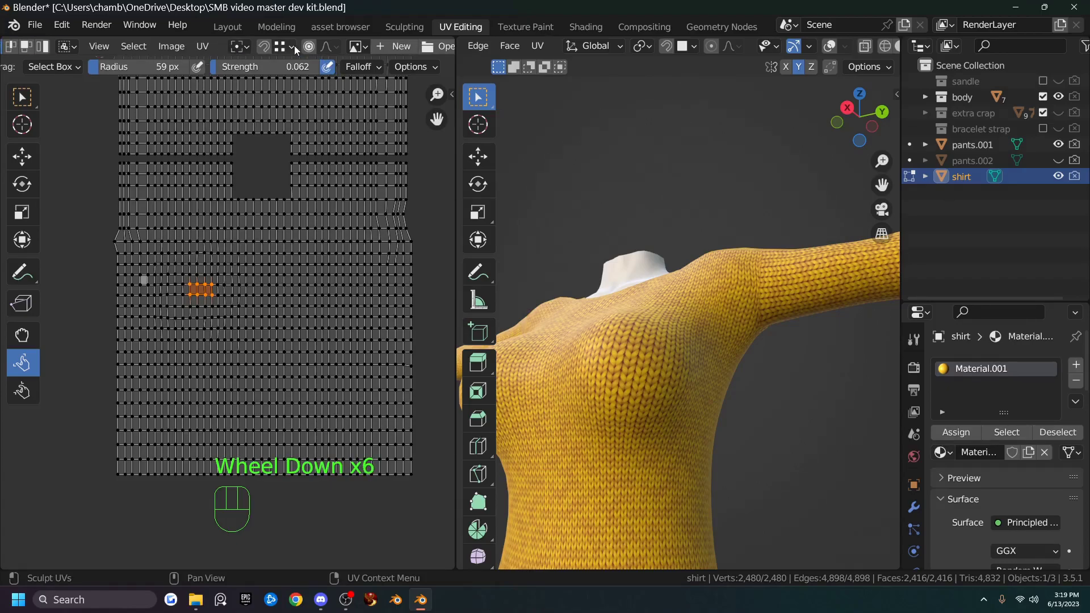
scroll(294, 46, up, 3)
scroll(318, 56, down, 2)
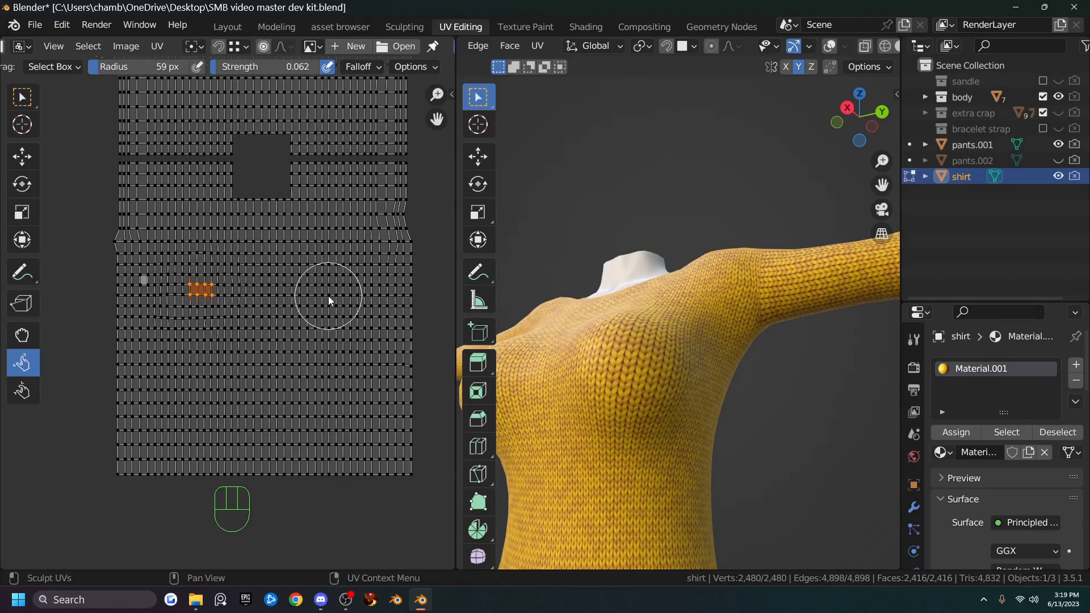
key(F7)
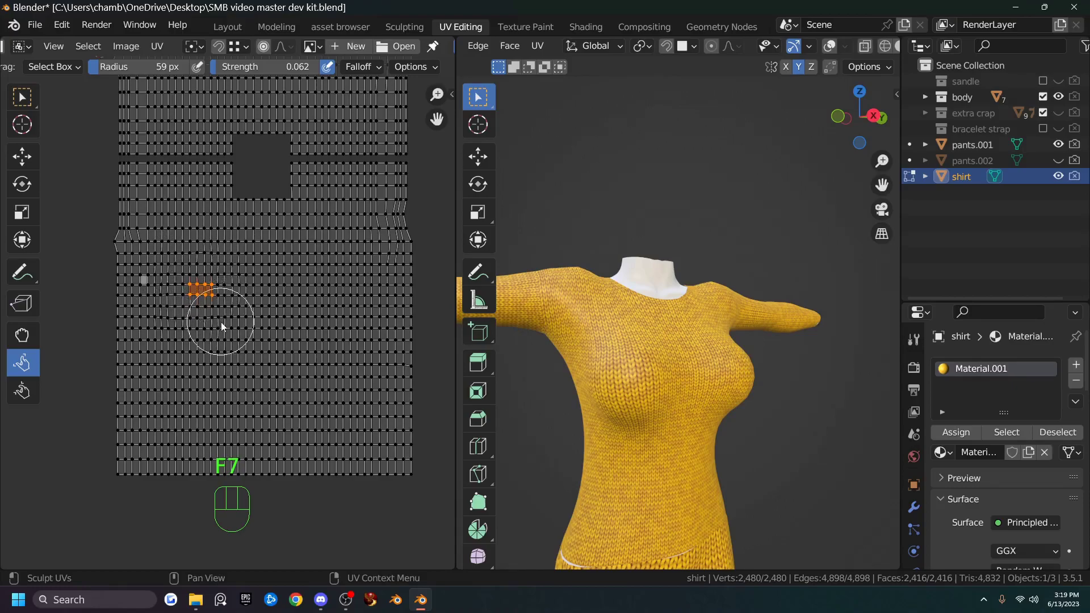
Select the two neighbouring UV vertices in the row just above the breast patch and nudge them slightly along Y.
scroll(205, 298, up, 1)
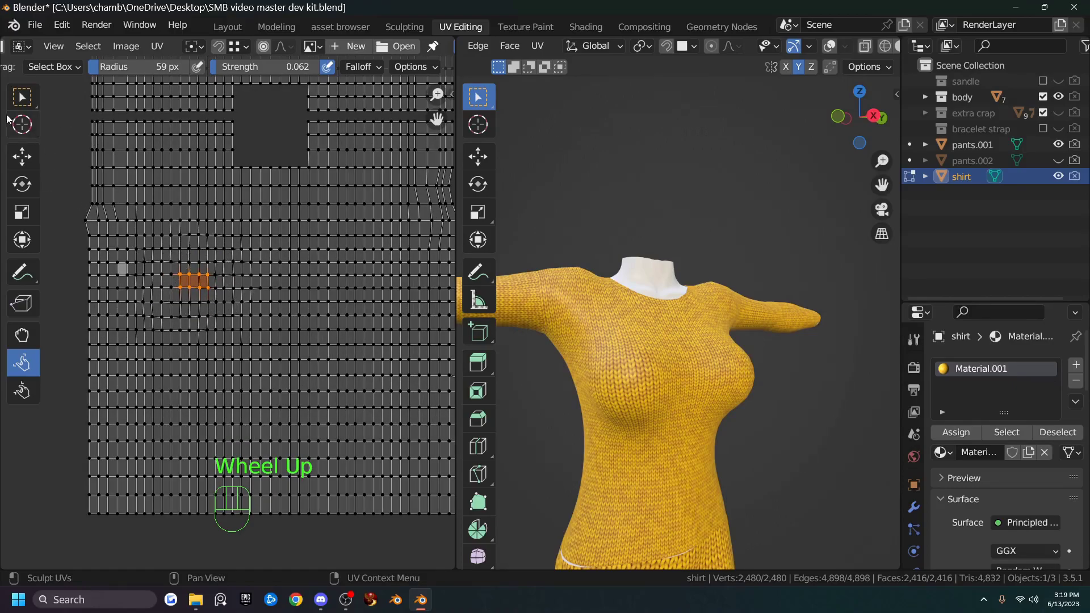
click(22, 97)
double_click(189, 261)
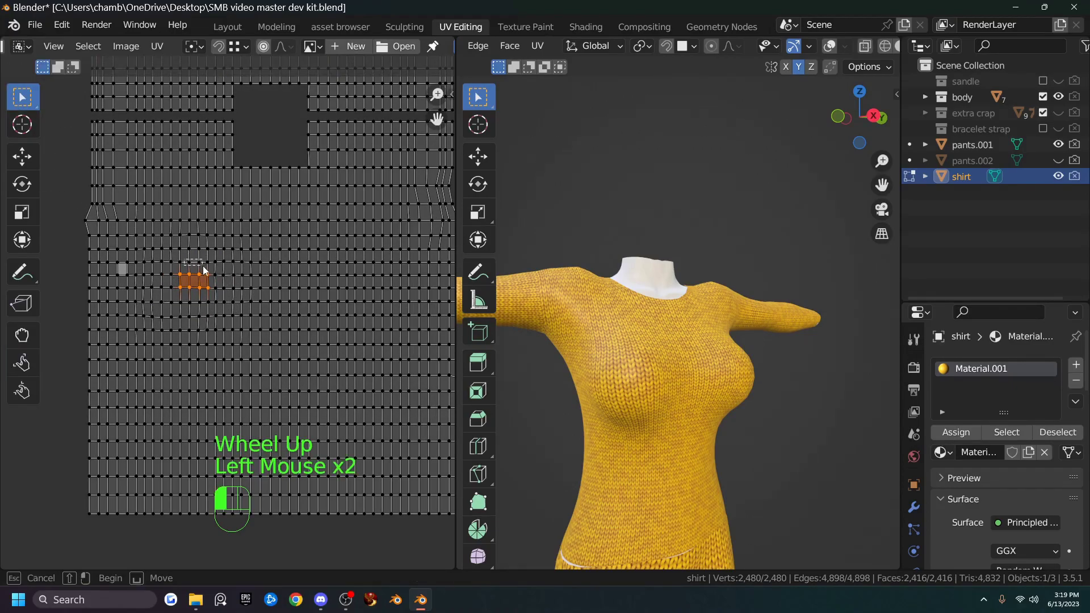
key(g)
key(y)
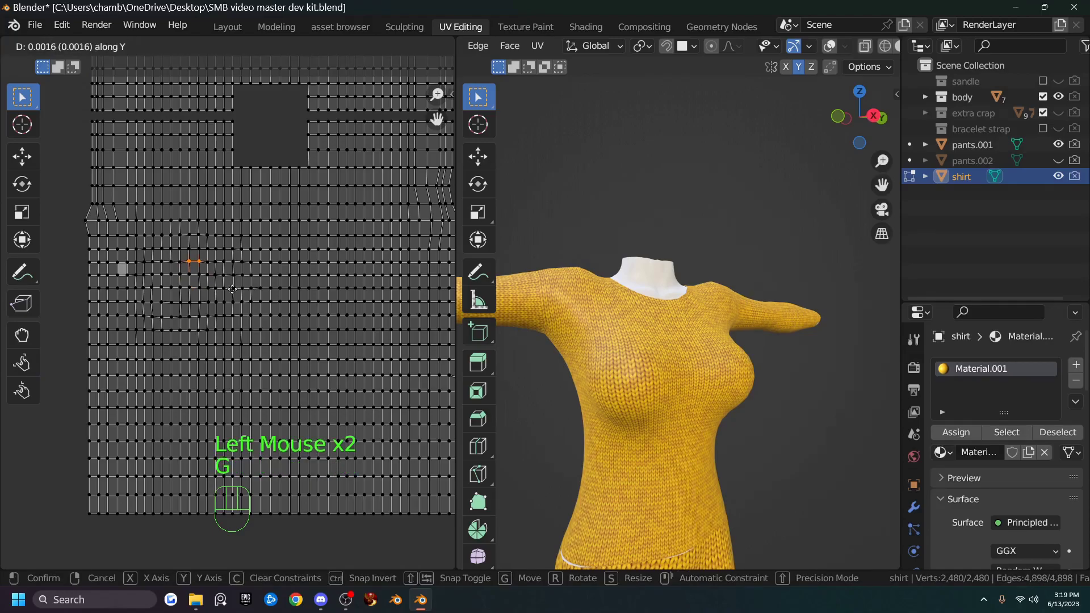
key(Escape)
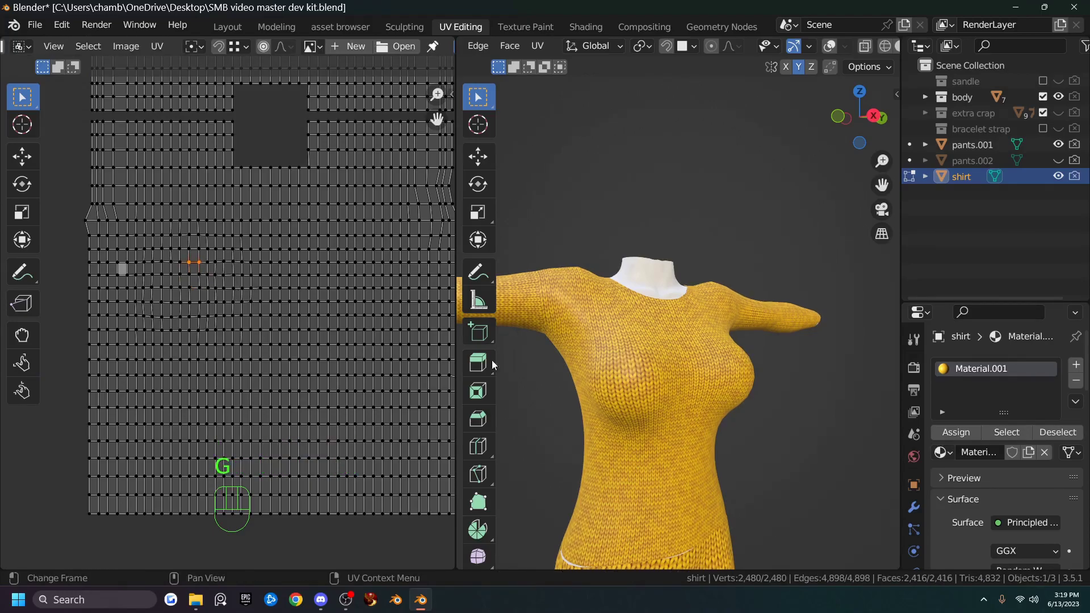
scroll(684, 366, up, 2)
key(g)
key(y)
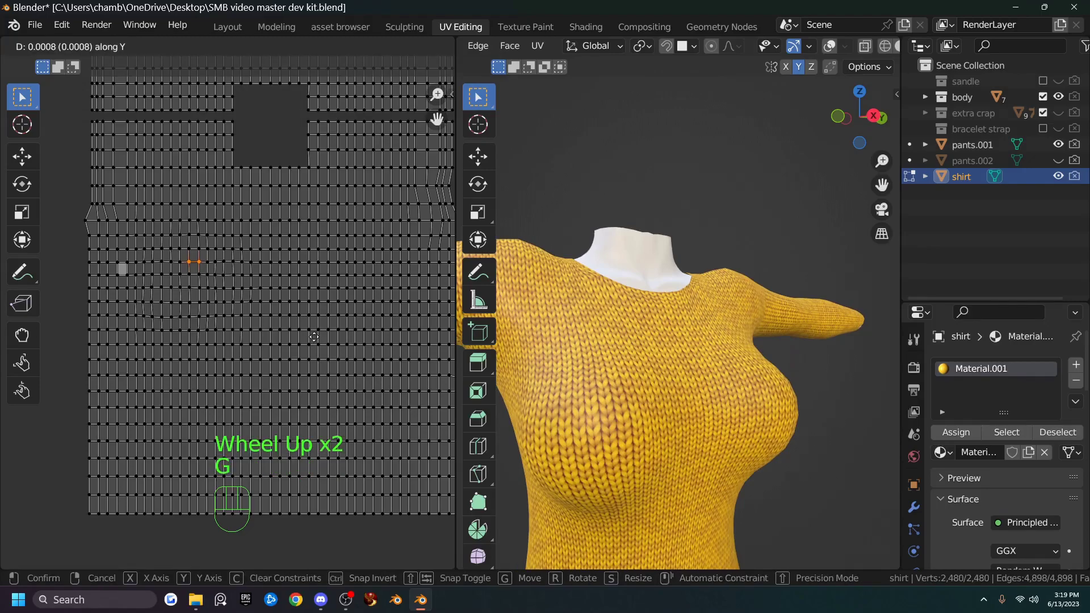
click(406, 345)
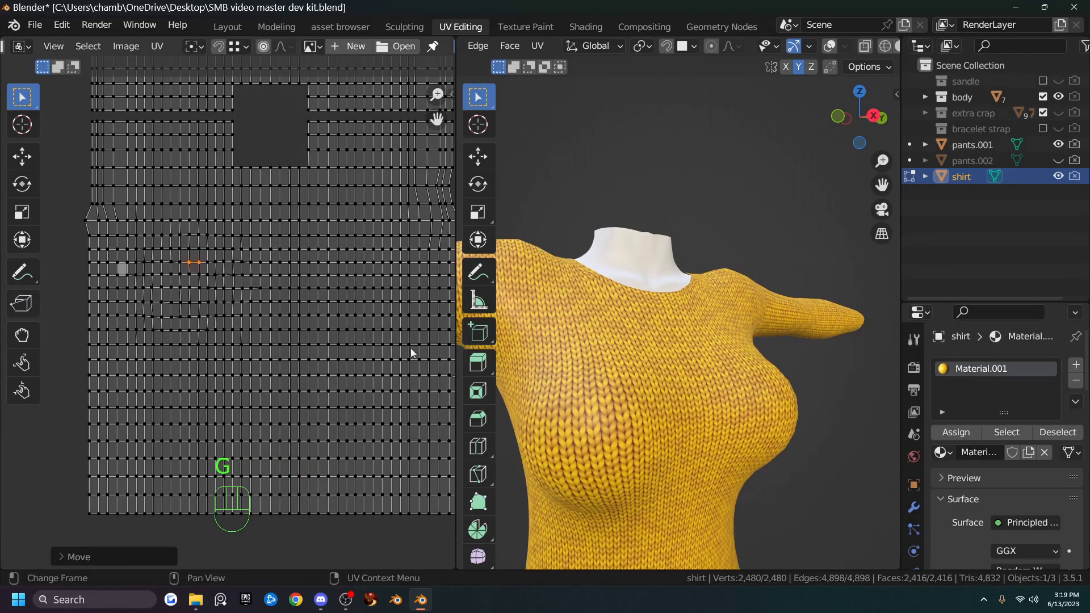
Try to scale the two facing vertices near the lower end of the neck opening closer together along X.
middle_drag(618, 359, 601, 435)
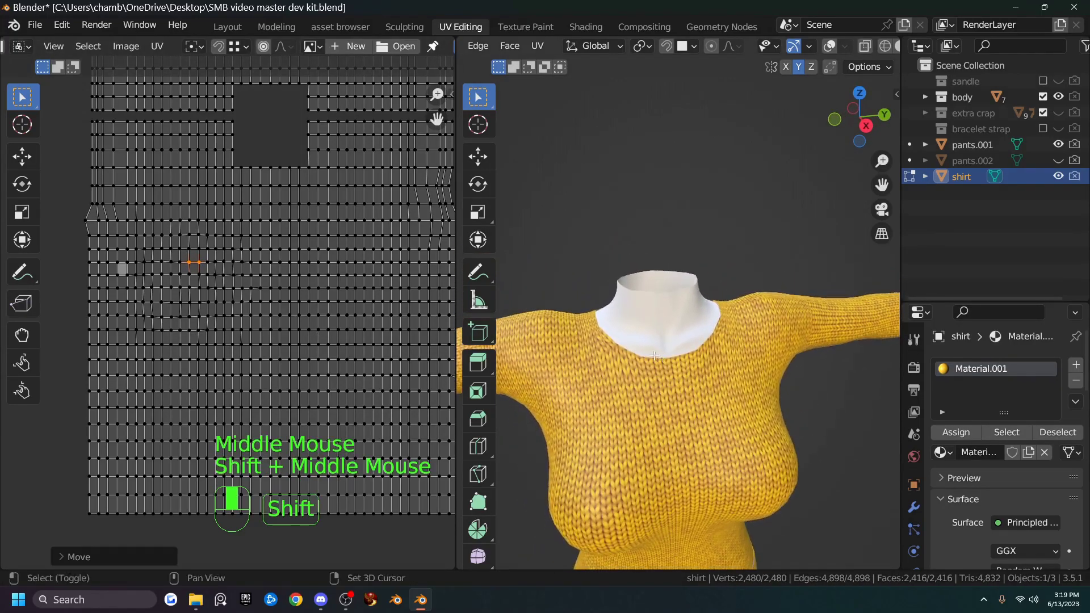
scroll(667, 365, up, 1)
scroll(698, 351, up, 1)
shift+middle_drag(611, 339, 670, 356)
shift+middle_drag(670, 355, 716, 358)
shift+middle_drag(300, 196, 242, 183)
click(242, 182)
shift+click(317, 185)
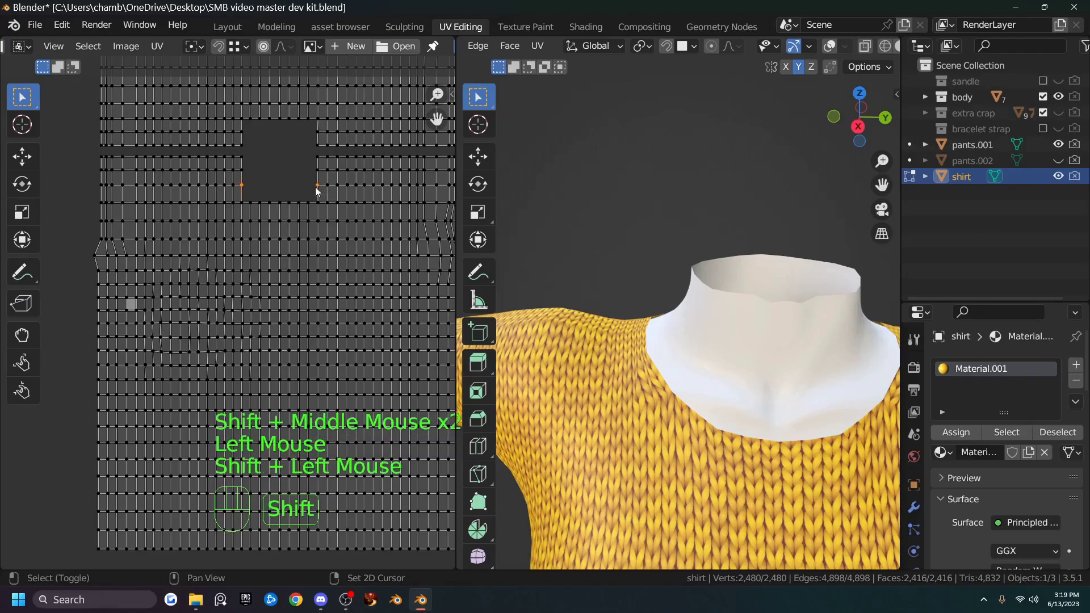
key(s)
key(x)
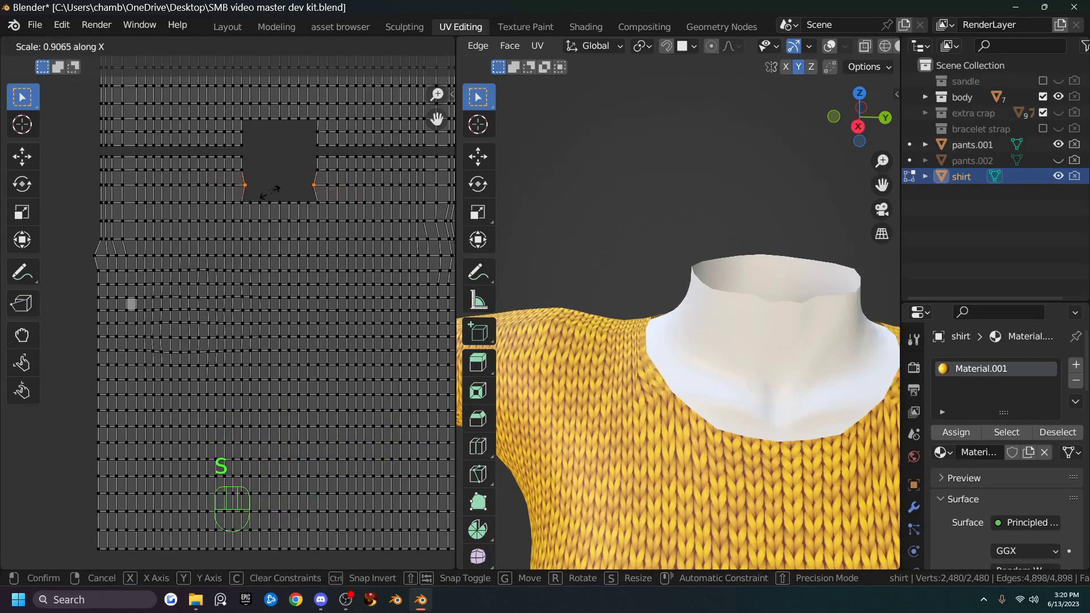
key(Escape)
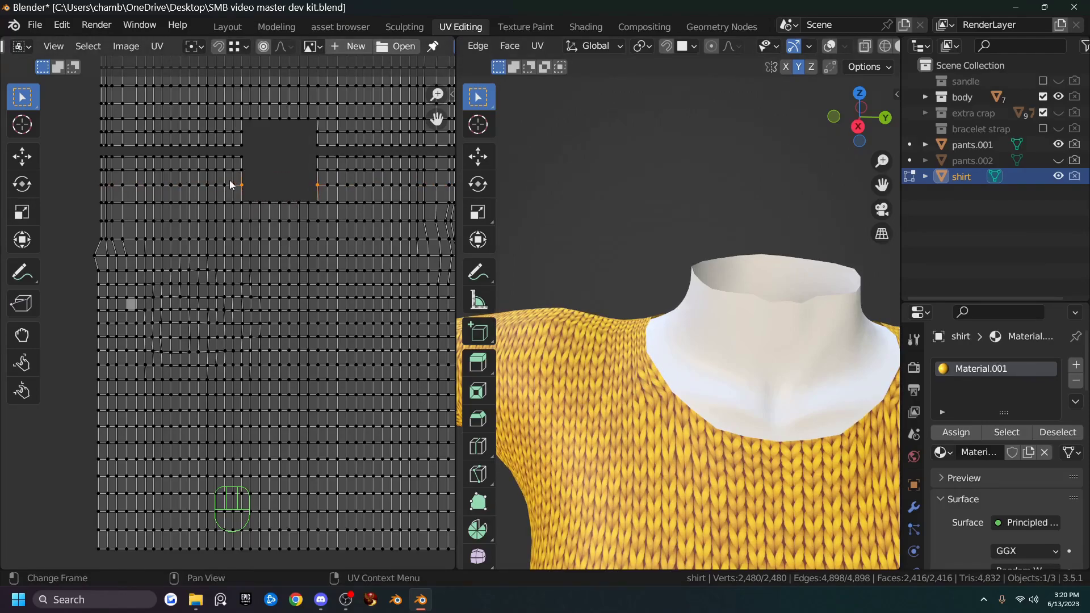
Scale the two columns of vertices beside the lower half of the neck opening apart along X, covering three rows per side.
drag(228, 152, 252, 189)
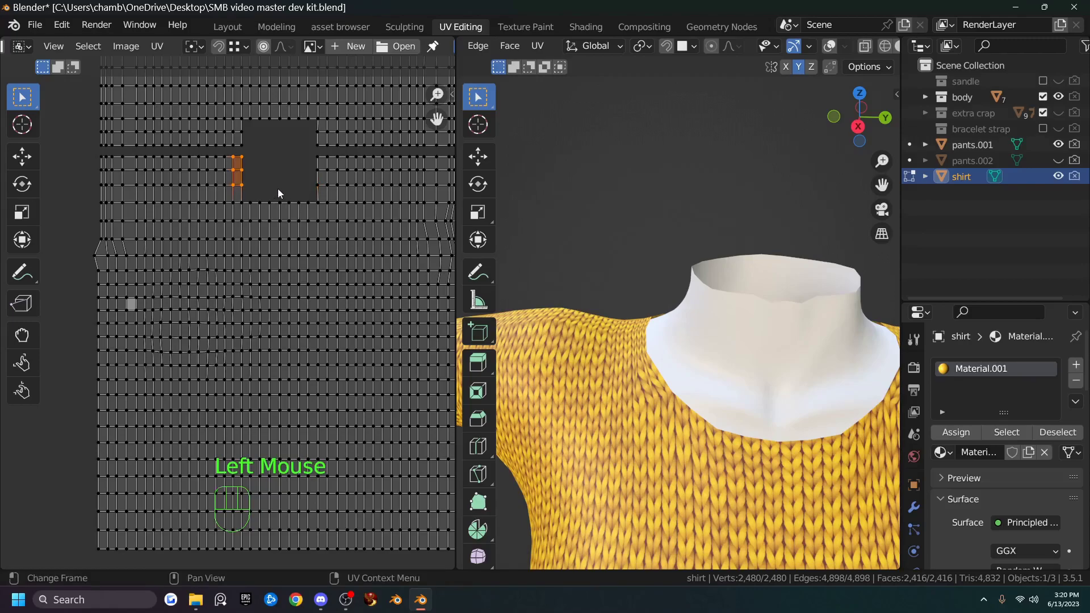
shift+drag(302, 152, 332, 190)
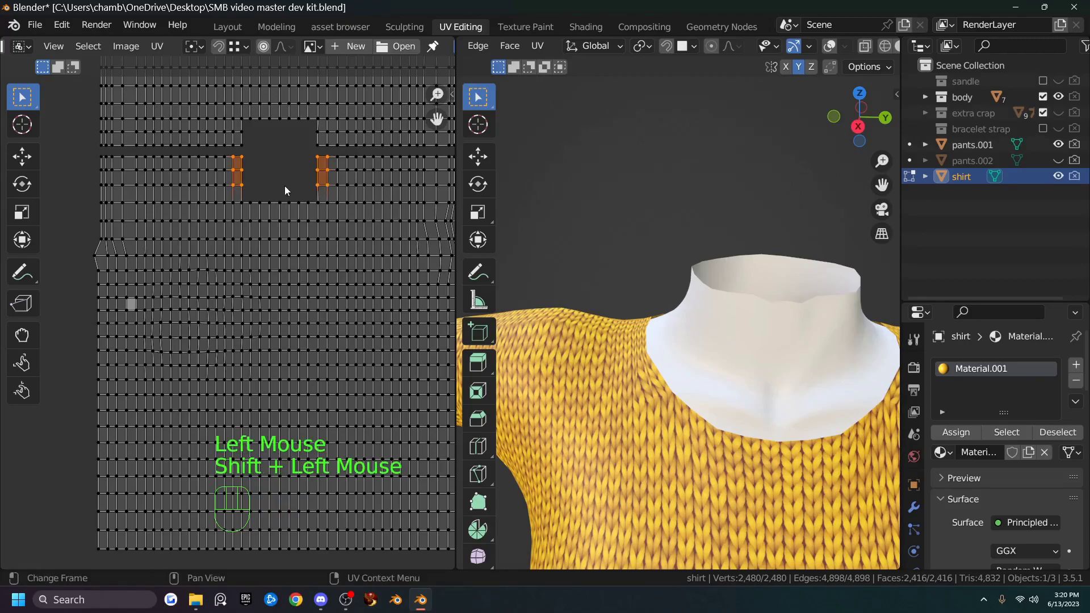
key(s)
key(x)
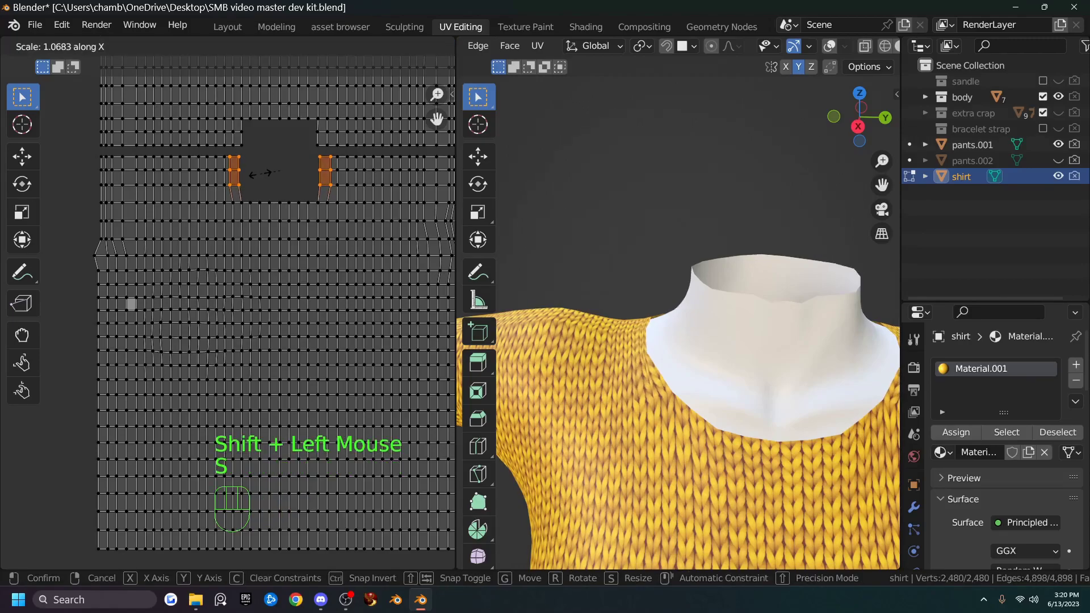
click(258, 172)
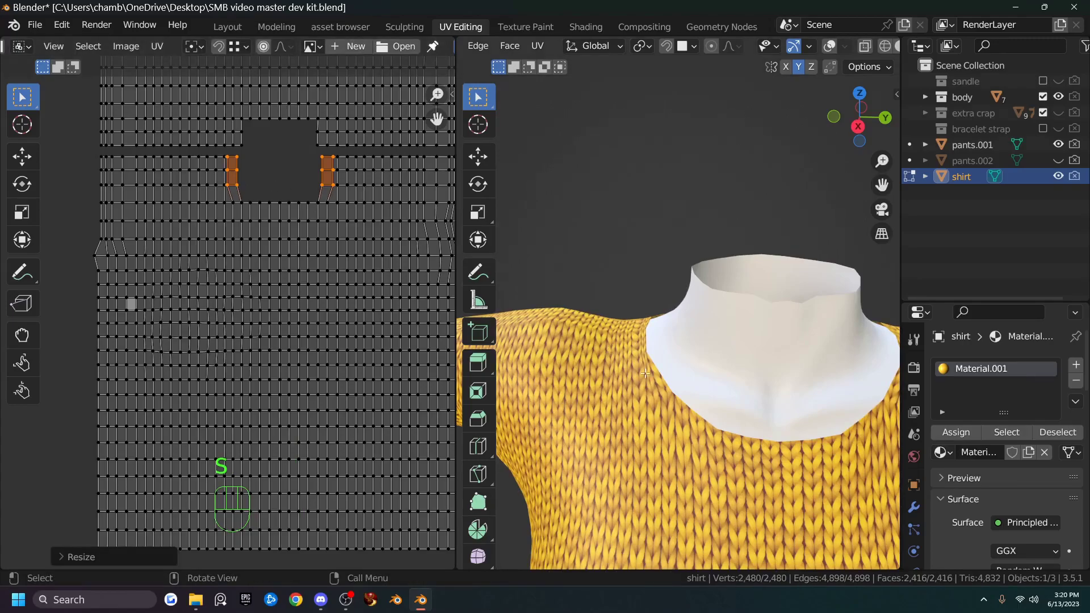
Scale the innermost UV vertex columns on both sides of the neck opening's lower half slightly apart along X.
click(227, 160)
shift+drag(304, 154, 328, 185)
key(s)
key(x)
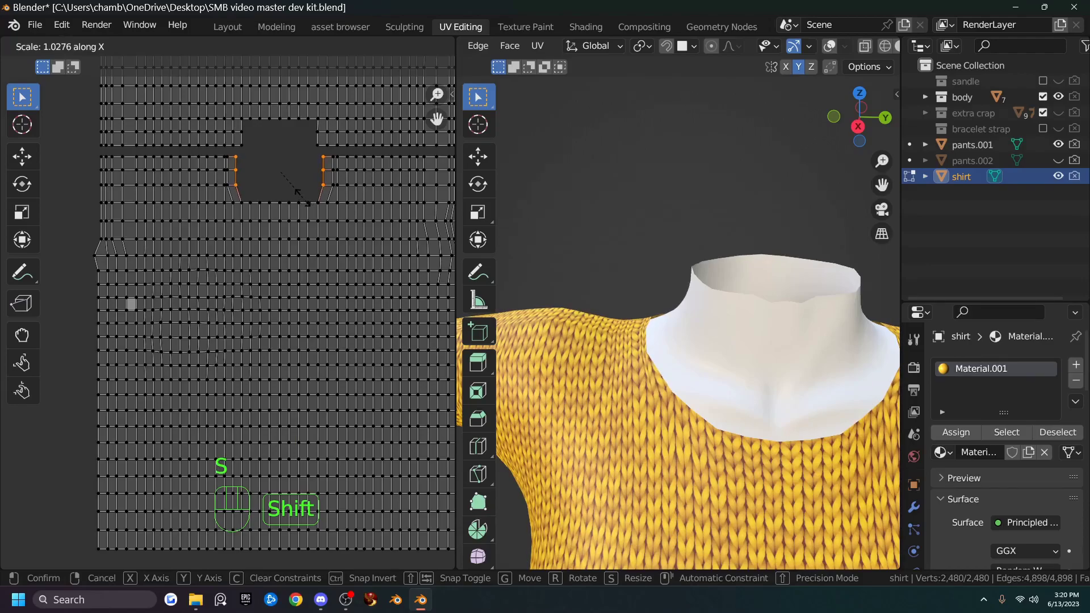
click(301, 195)
middle_drag(596, 318, 642, 369)
scroll(644, 373, up, 2)
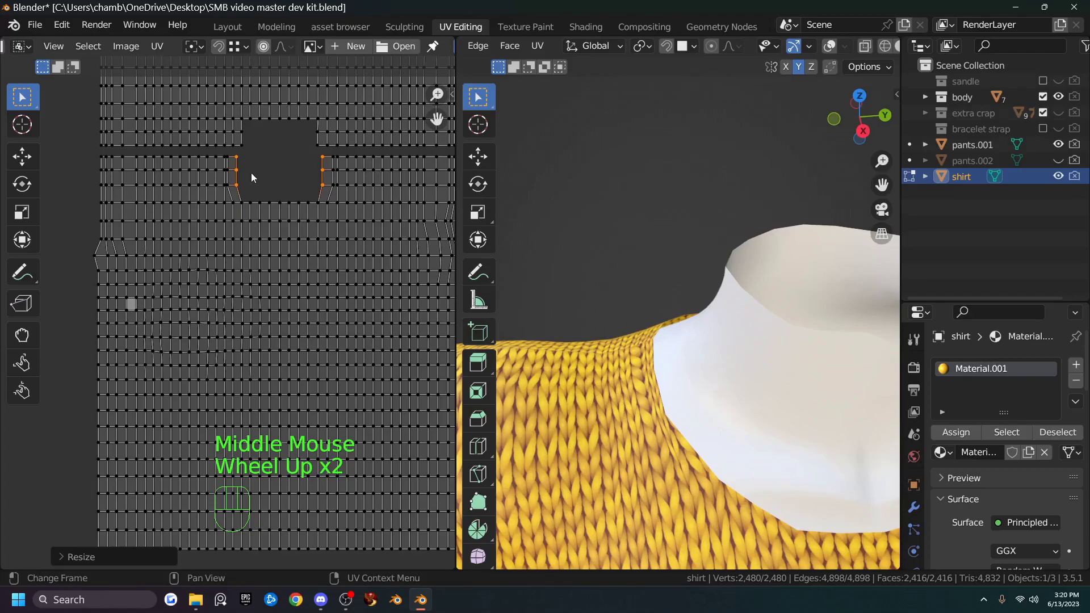
Scale the second vertex column outward from the lower neck opening on each side apart along X, by about 1.05.
drag(219, 154, 226, 194)
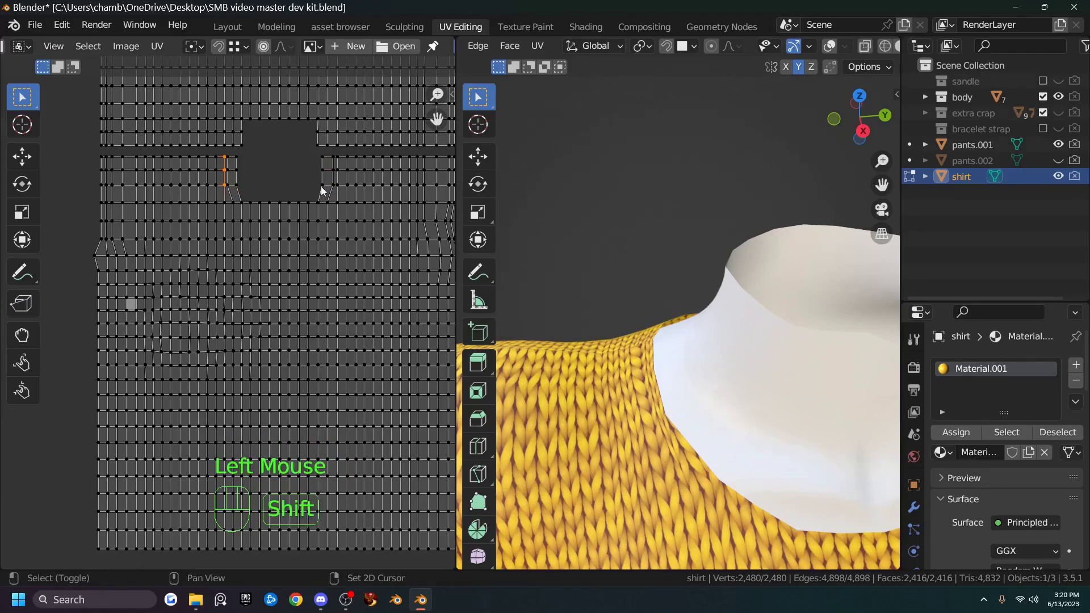
shift+drag(333, 159, 348, 193)
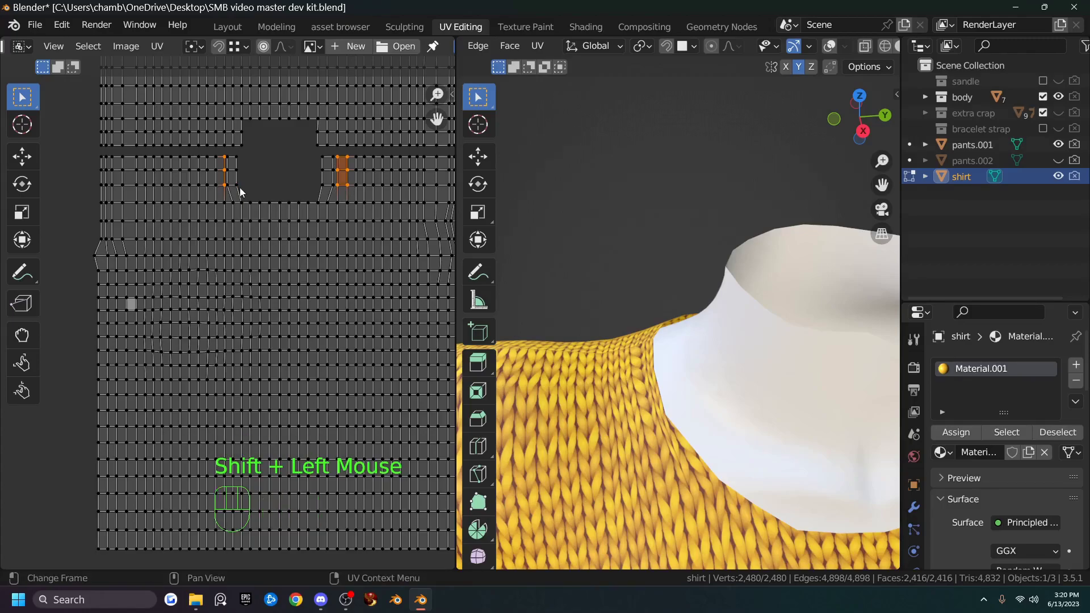
shift+click(349, 182)
shift+click(348, 170)
shift+click(348, 160)
key(s)
key(x)
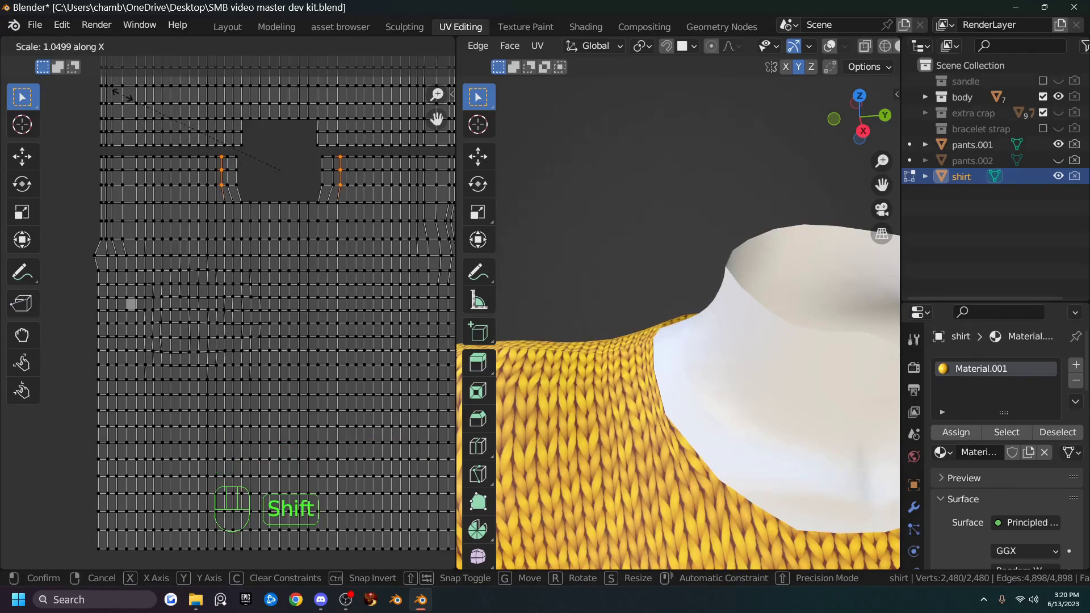
click(122, 96)
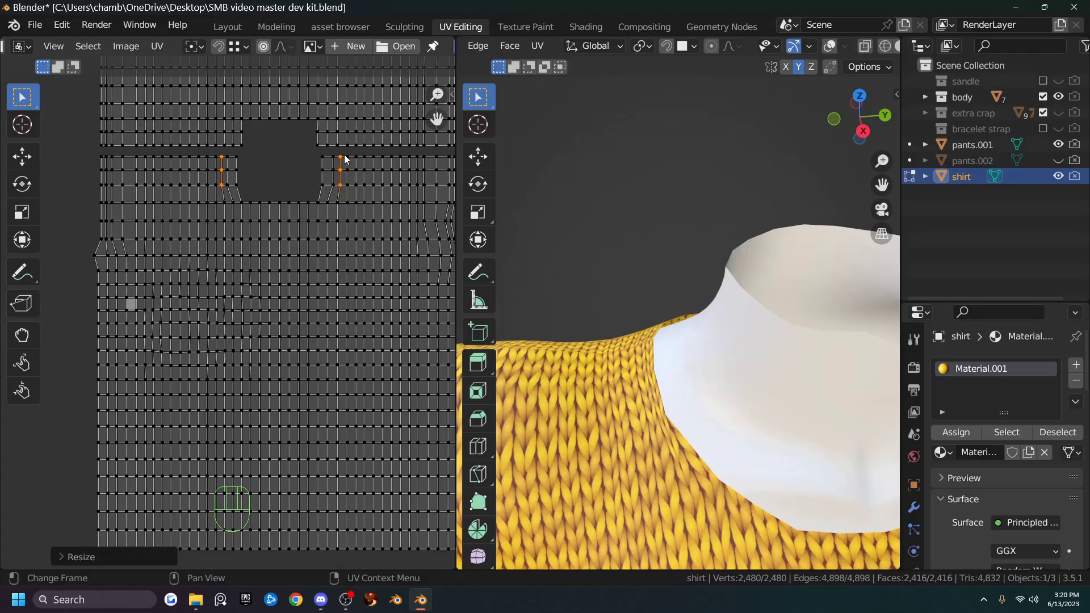
Select the third three-vertex column outward from the lower neck opening on each side and scale both slightly apart along X.
click(348, 171)
shift+drag(216, 170, 218, 172)
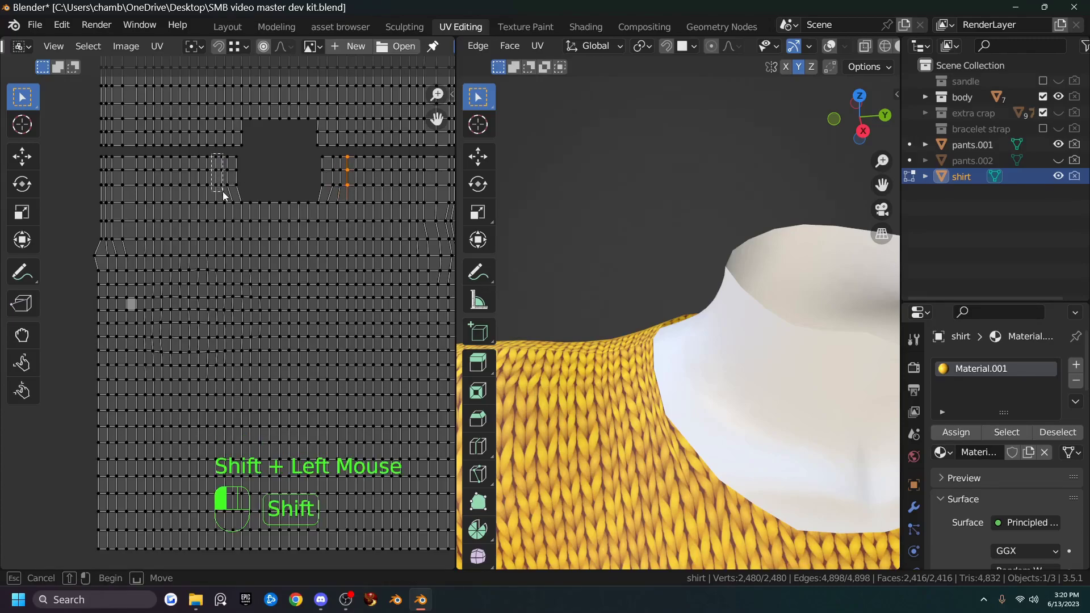
shift+drag(219, 190, 219, 191)
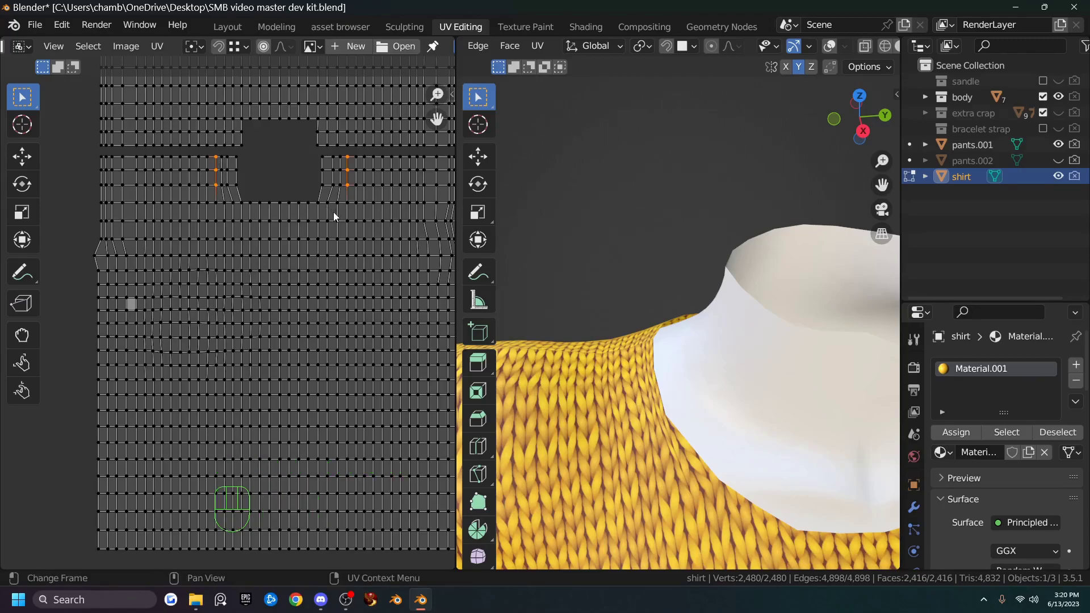
key(s)
key(shift)
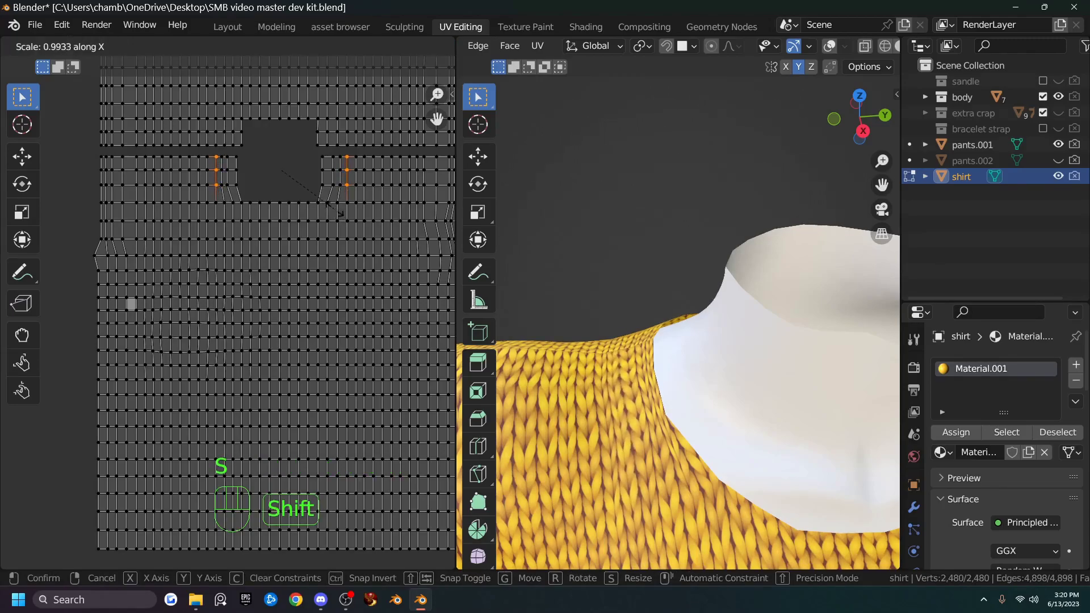
click(349, 224)
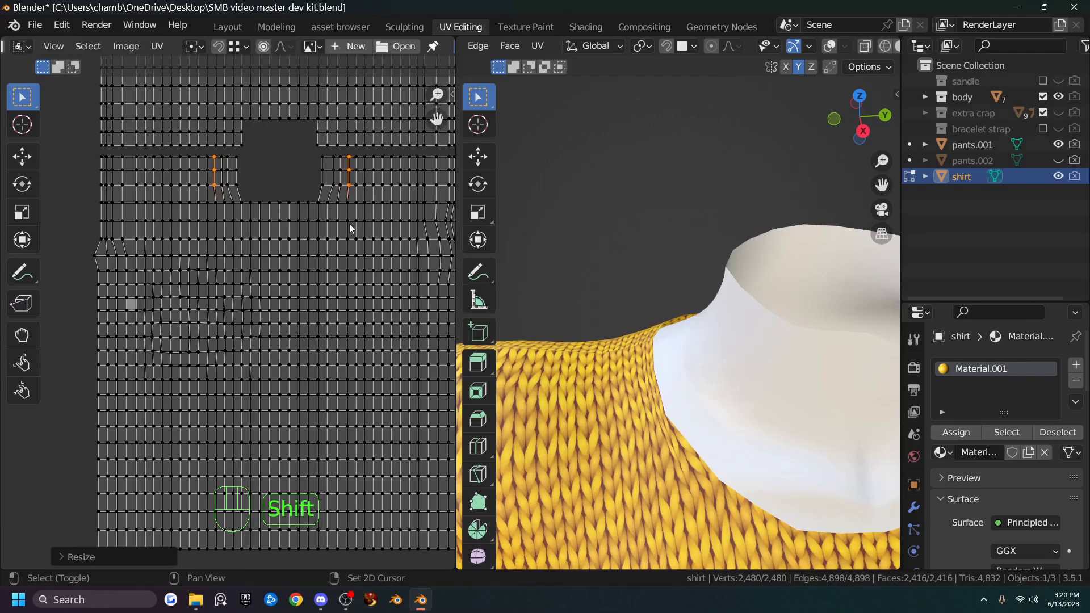
Widen the lower half of the neck opening by scaling its two edge vertex columns apart along X, by about 1.13.
click(236, 169)
shift+click(252, 189)
shift+click(236, 157)
shift+click(310, 169)
key(s)
key(x)
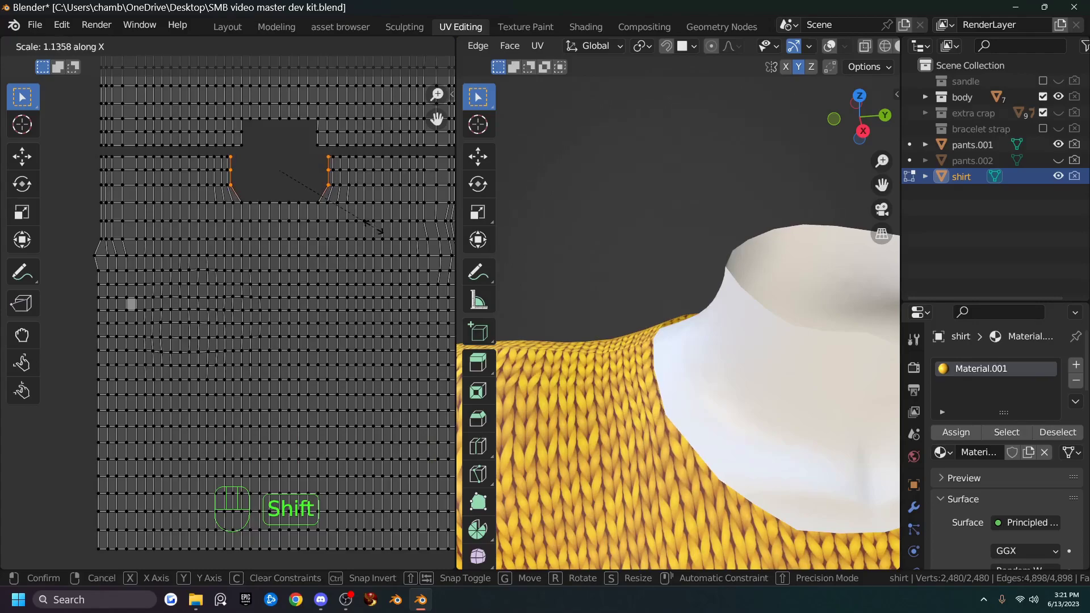
click(372, 227)
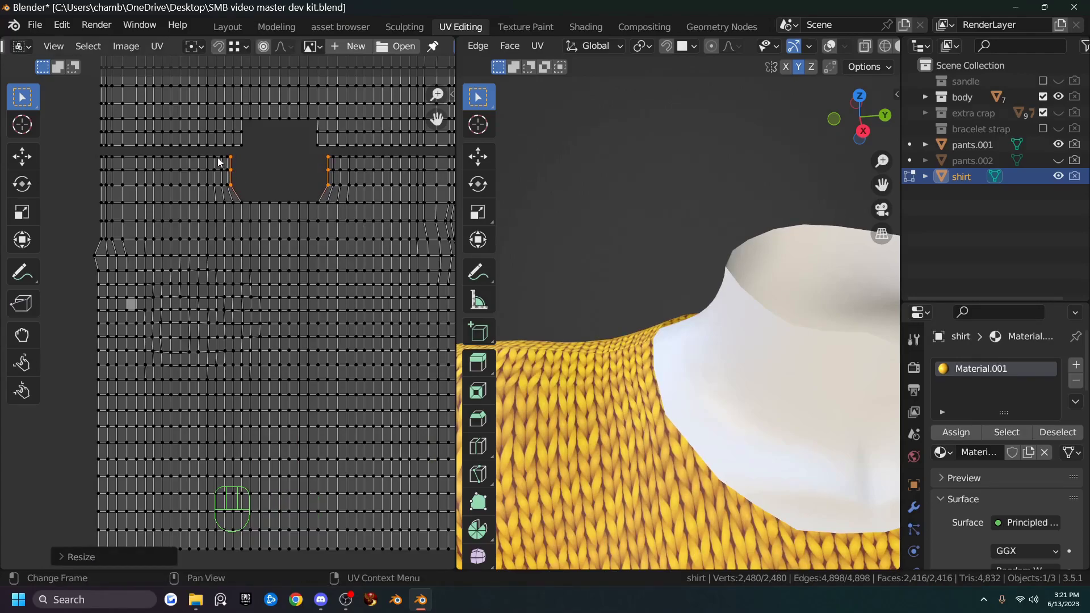
Scale the second and third vertex columns on both sides of the lower neck opening apart along X, by about 1.03.
click(224, 170)
shift+click(229, 170)
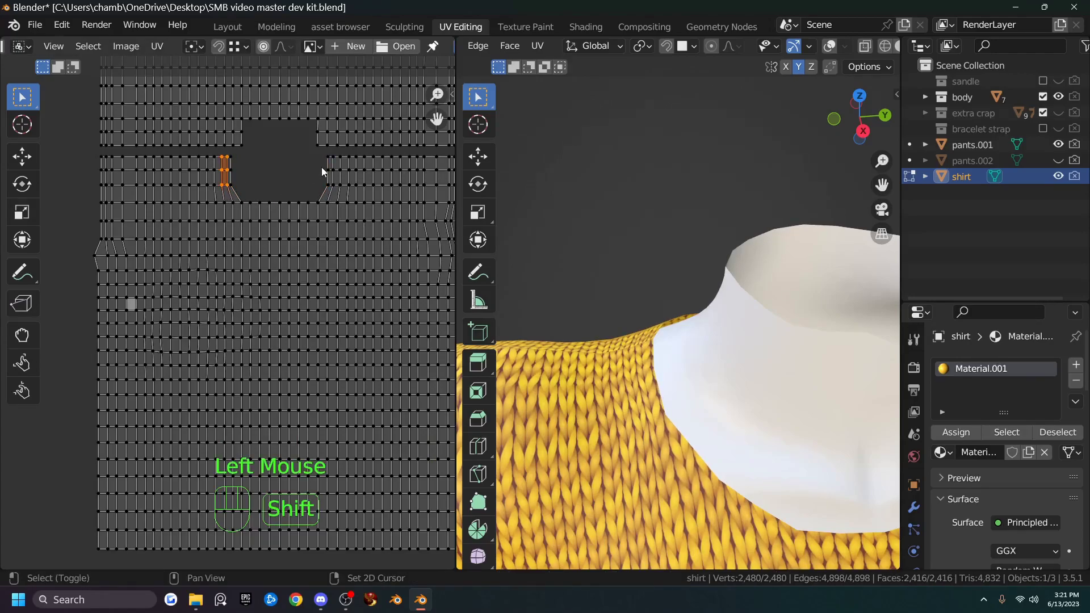
shift+drag(329, 153, 346, 193)
key(s)
key(x)
key(shift)
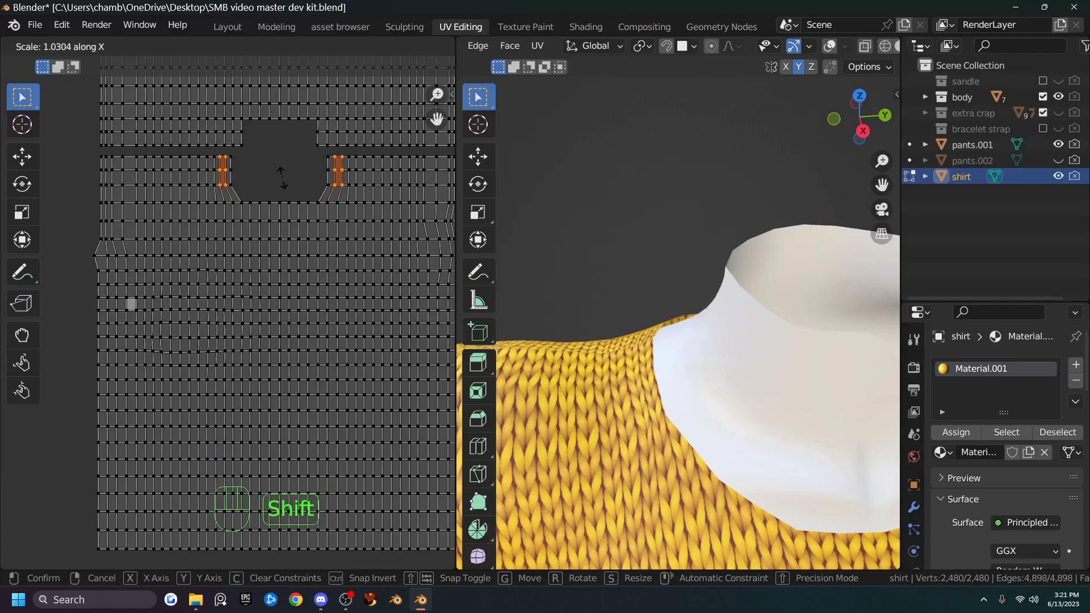
click(281, 178)
Scale the two lower corner vertices of the neck opening very slightly closer together along X.
click(241, 202)
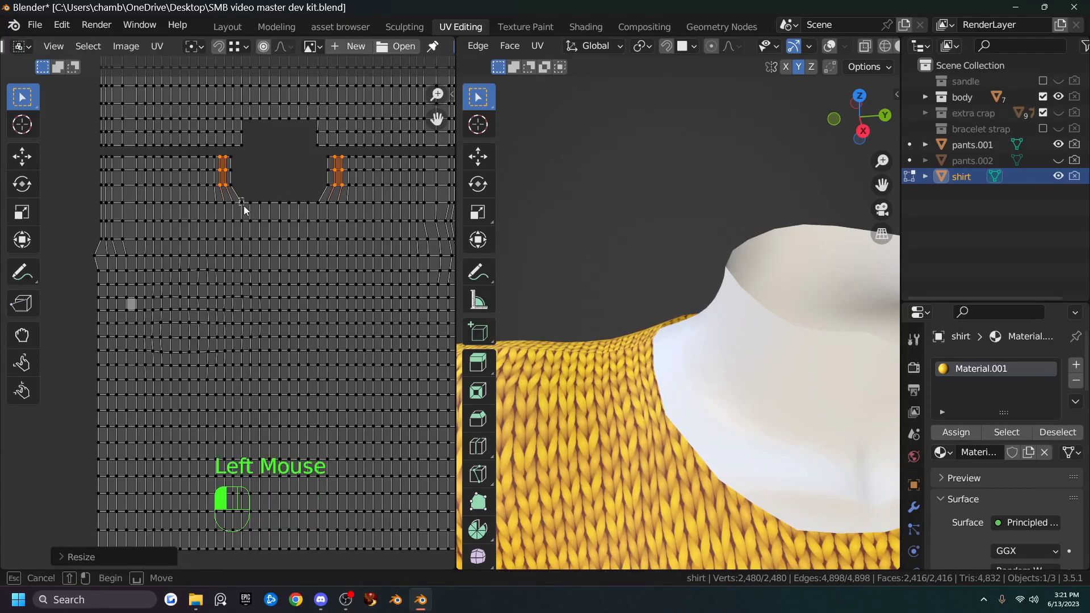
shift+click(315, 200)
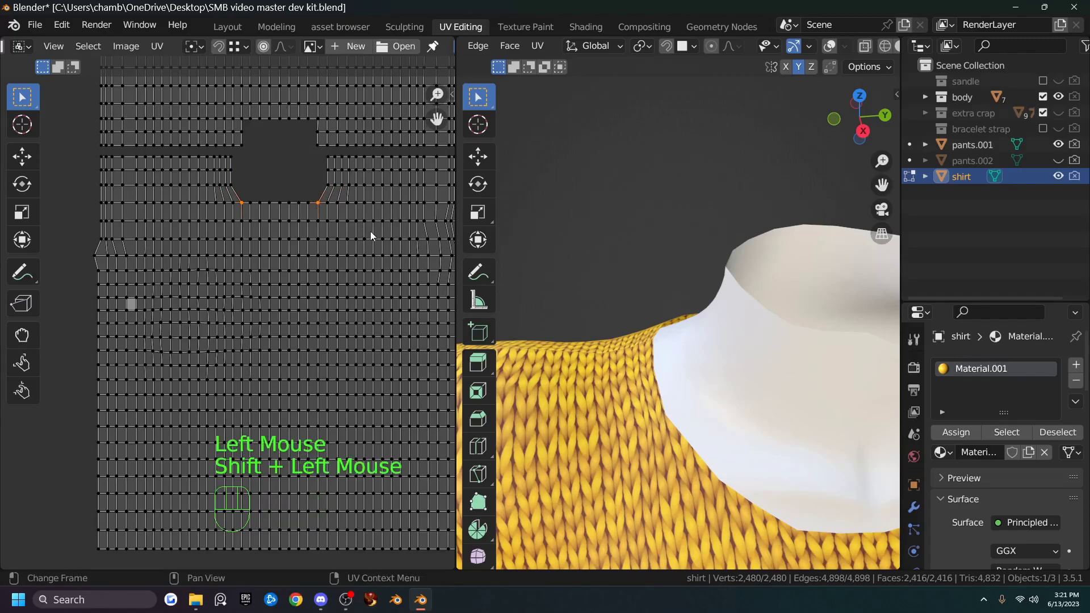
key(s)
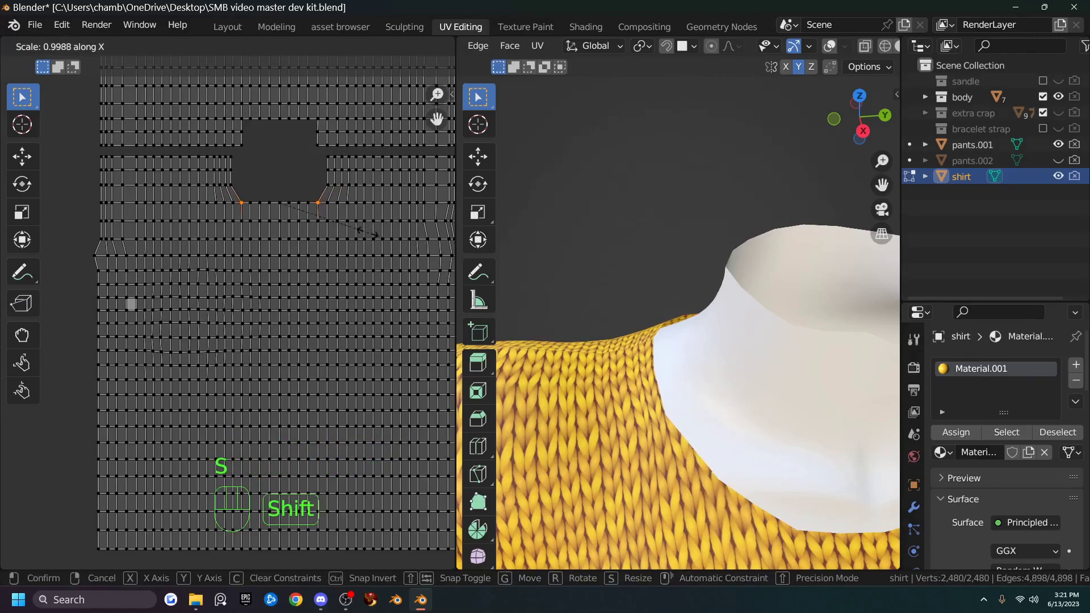
click(234, 213)
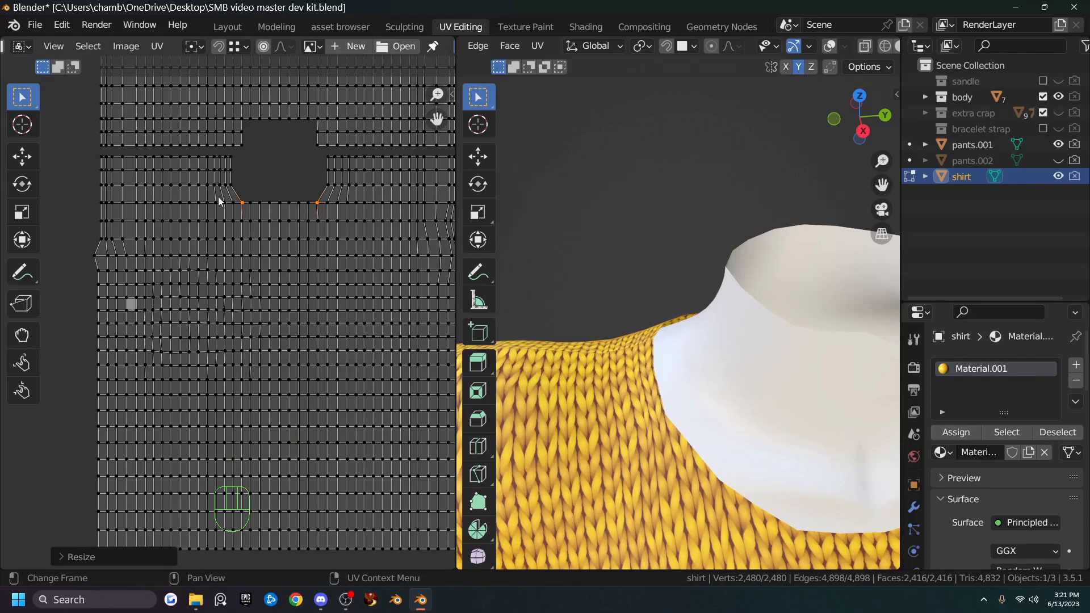
scroll(671, 368, down, 1)
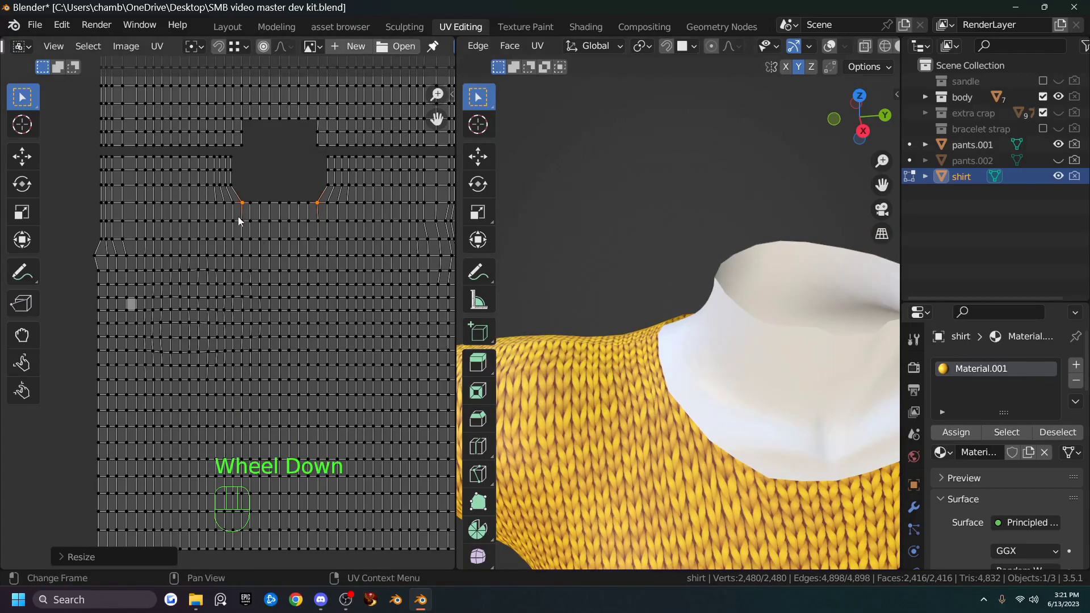
Try to isolate the knit area beside the neckline through vertex selections on the shirt mesh, then reselect the whole mesh.
drag(638, 380, 664, 435)
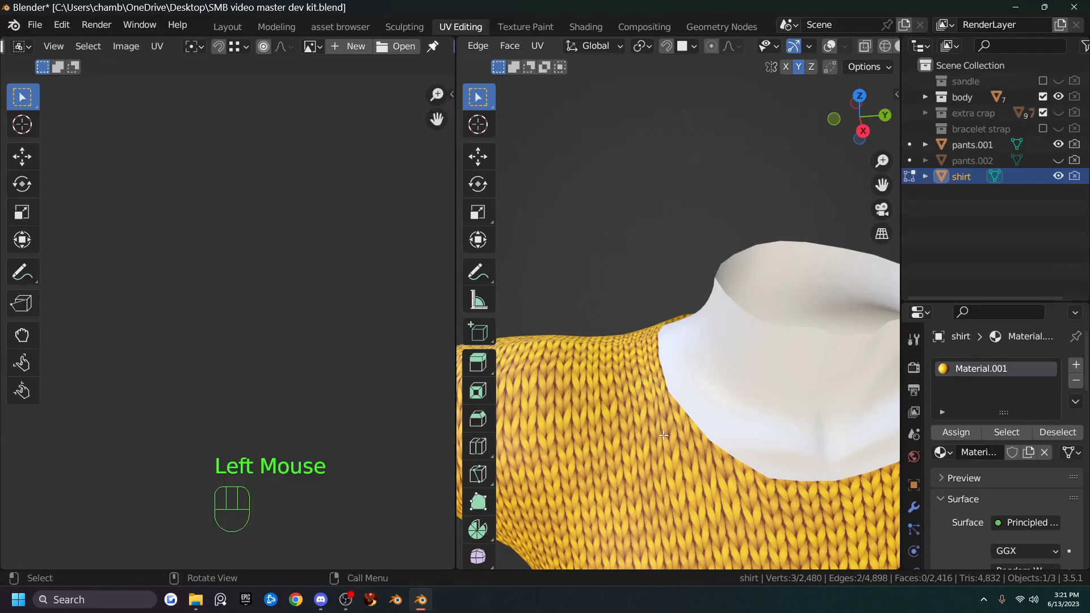
scroll(291, 334, down, 2)
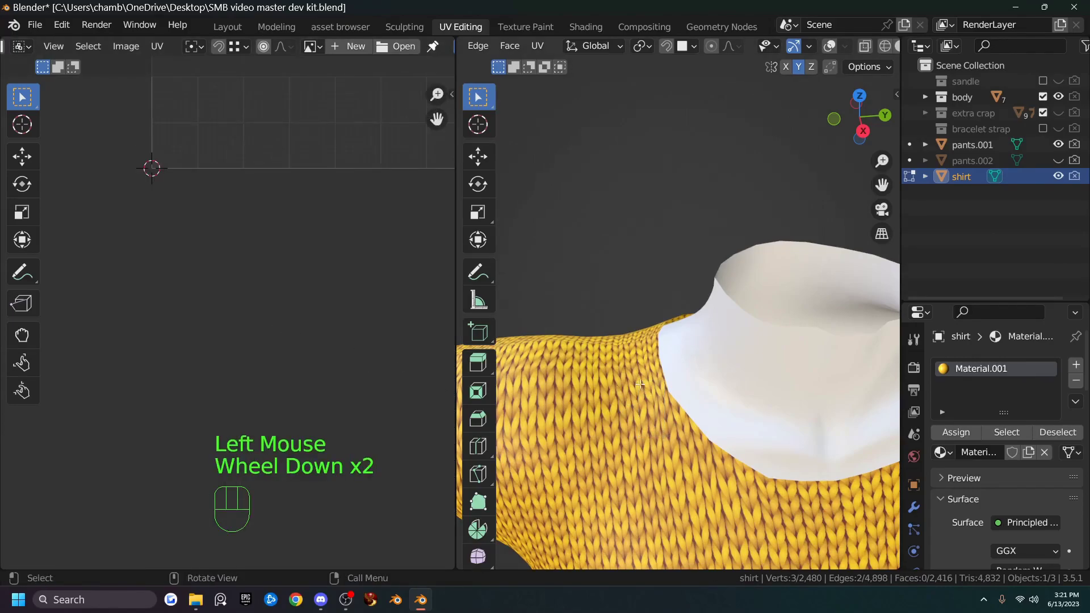
drag(636, 378, 625, 376)
drag(671, 448, 672, 449)
scroll(298, 265, down, 2)
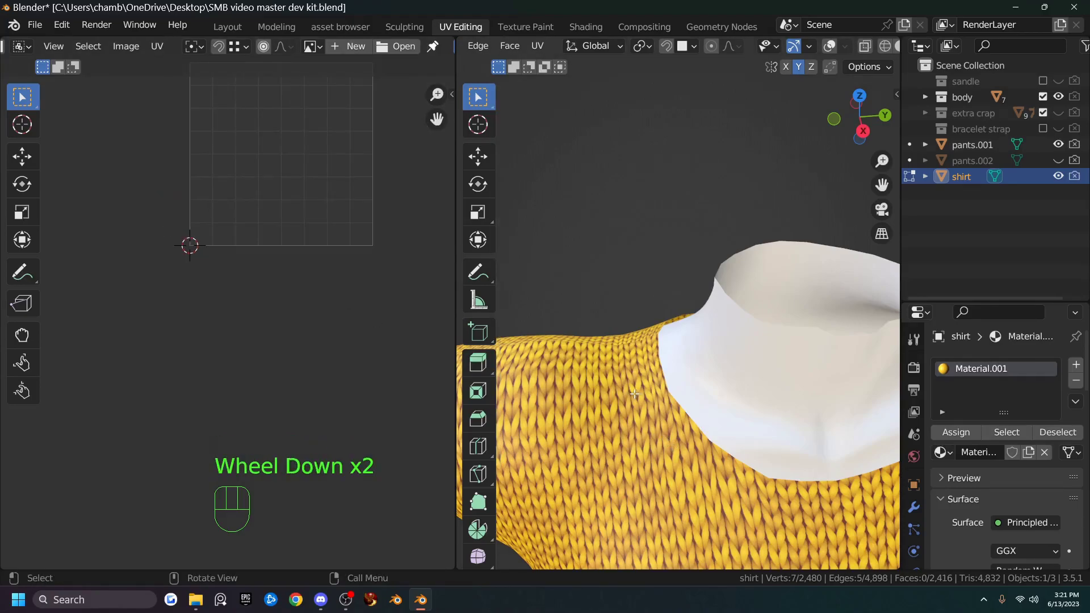
key(a)
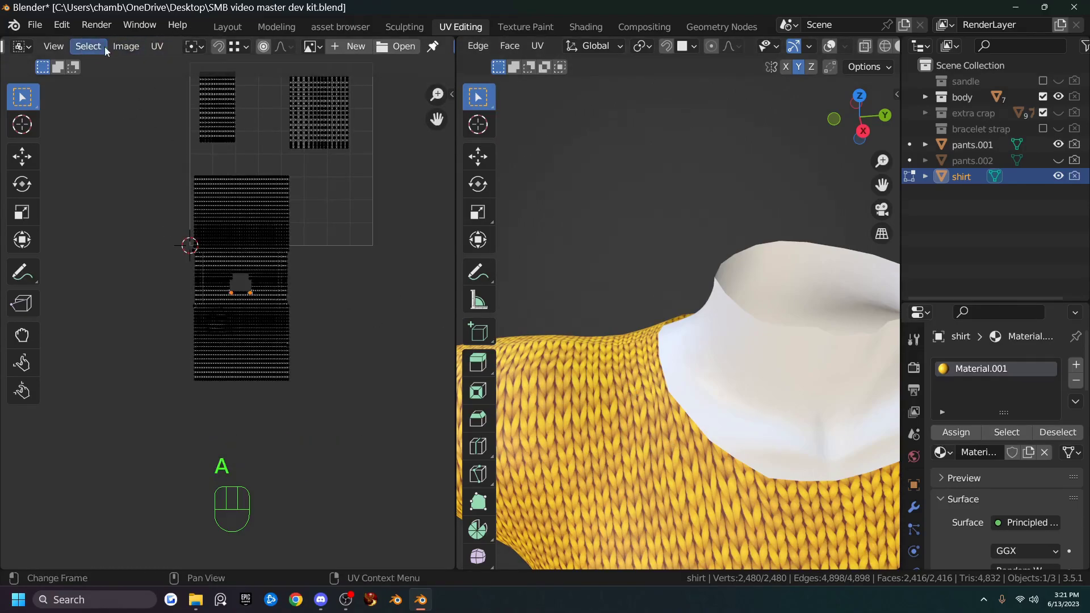
Set the UV selection mode to faces and select a patch of shirt faces between the shoulder and neckline.
scroll(79, 48, up, 5)
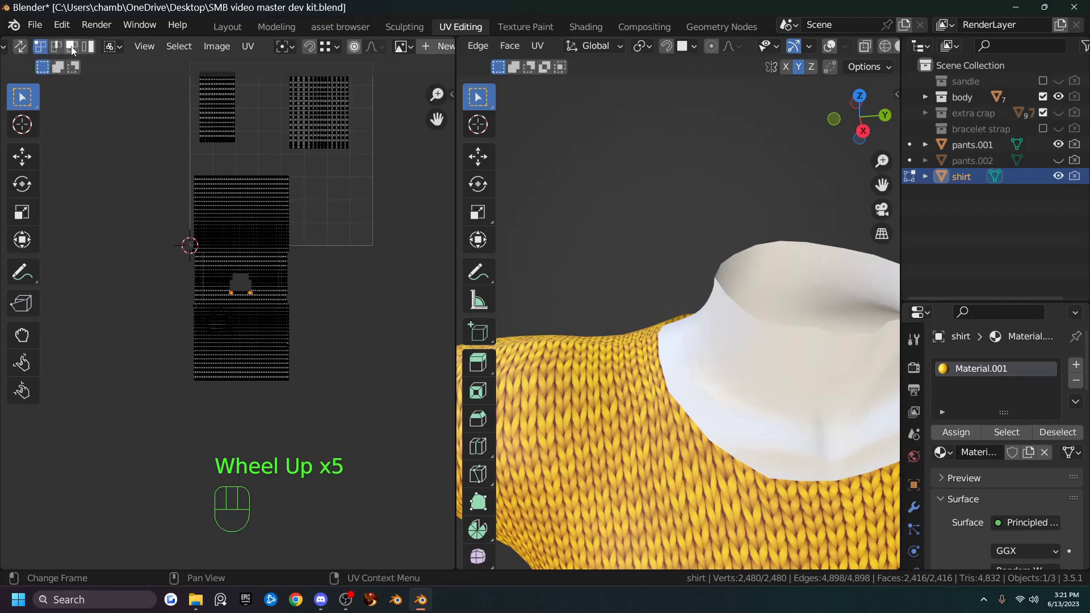
click(71, 48)
scroll(675, 424, up, 1)
click(637, 448)
click(638, 446)
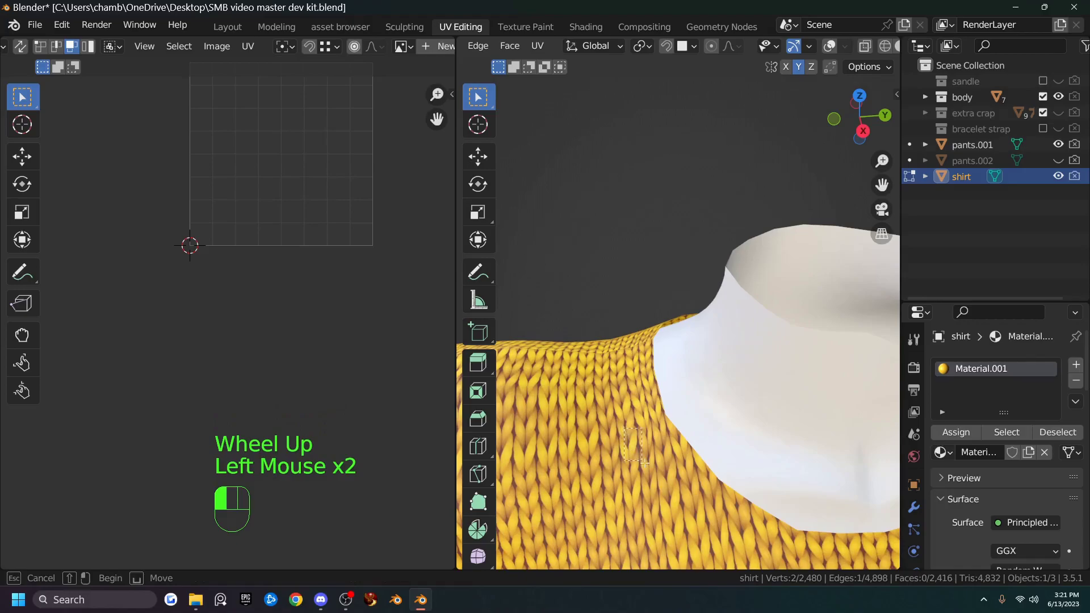
click(643, 467)
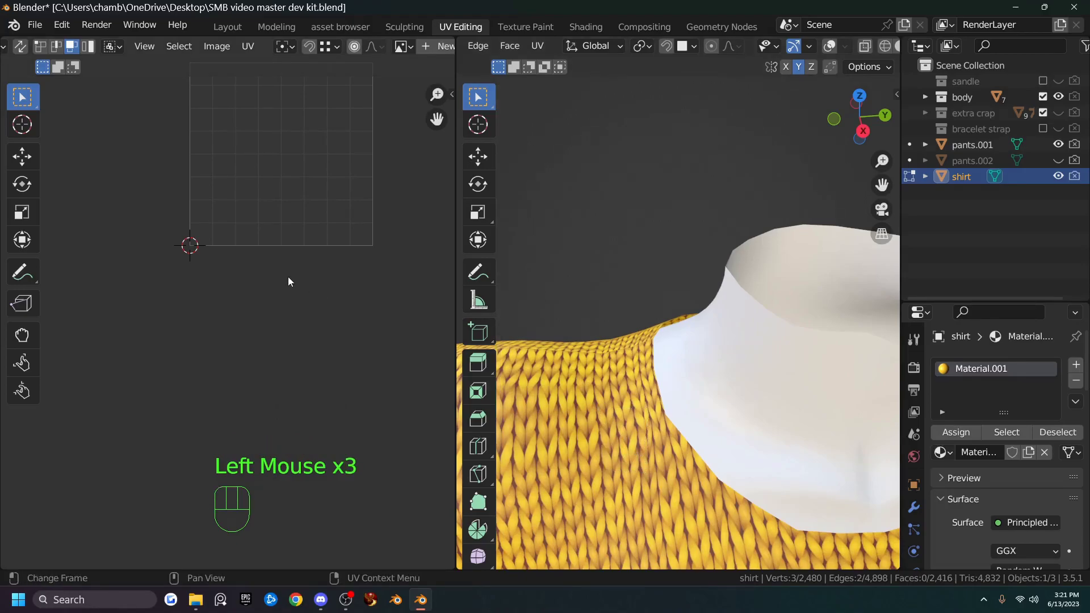
key(KP_Decimal)
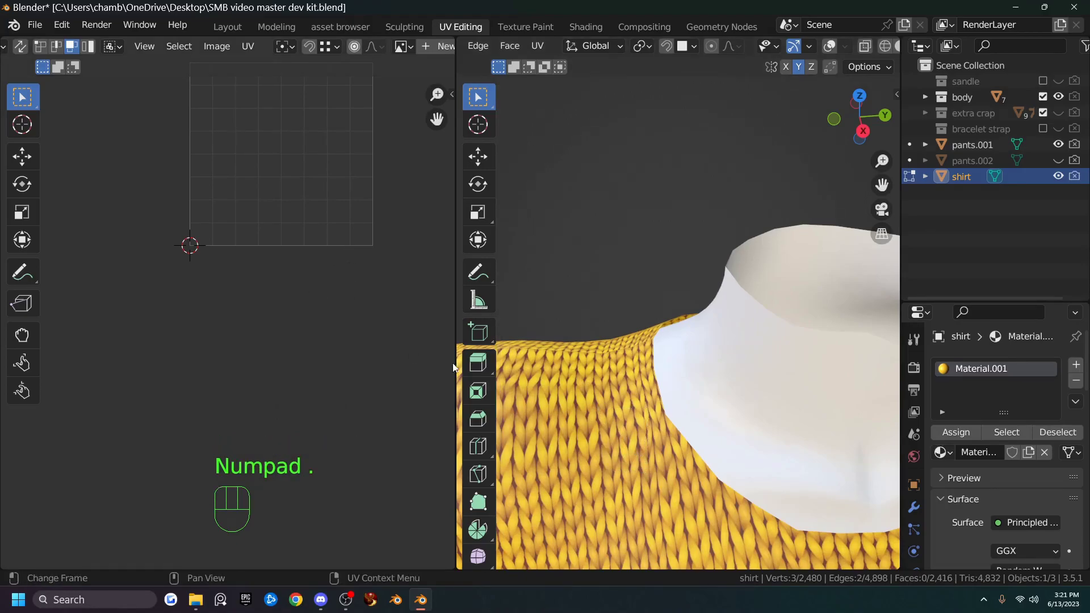
drag(528, 329, 637, 489)
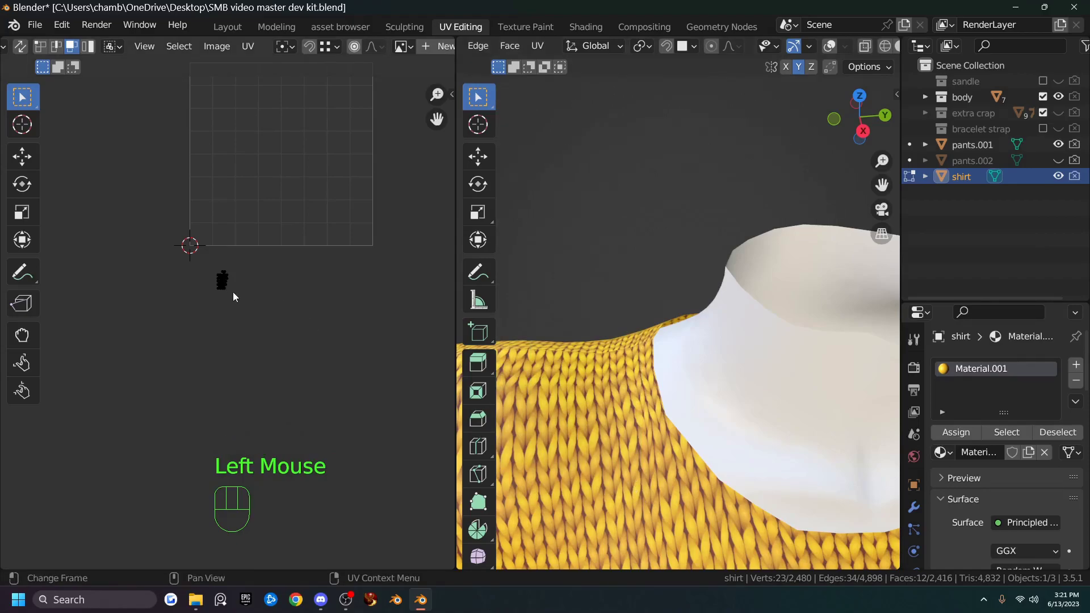
Select all UV faces of the isolated shoulder patch to mark its location in the layout.
scroll(224, 291, up, 2)
drag(187, 203, 229, 264)
scroll(250, 275, up, 2)
scroll(244, 226, up, 1)
shift+middle_drag(244, 225, 276, 348)
scroll(284, 336, up, 1)
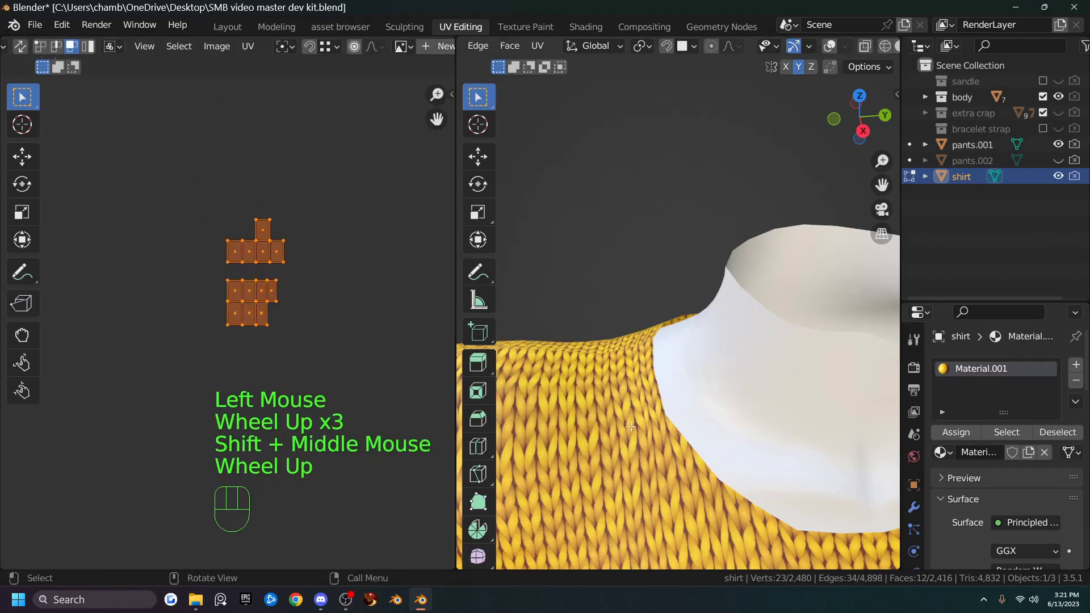
Isolate the two faces beside the neckline's edge to locate their UVs, then reselect the whole shirt mesh.
drag(618, 383, 673, 500)
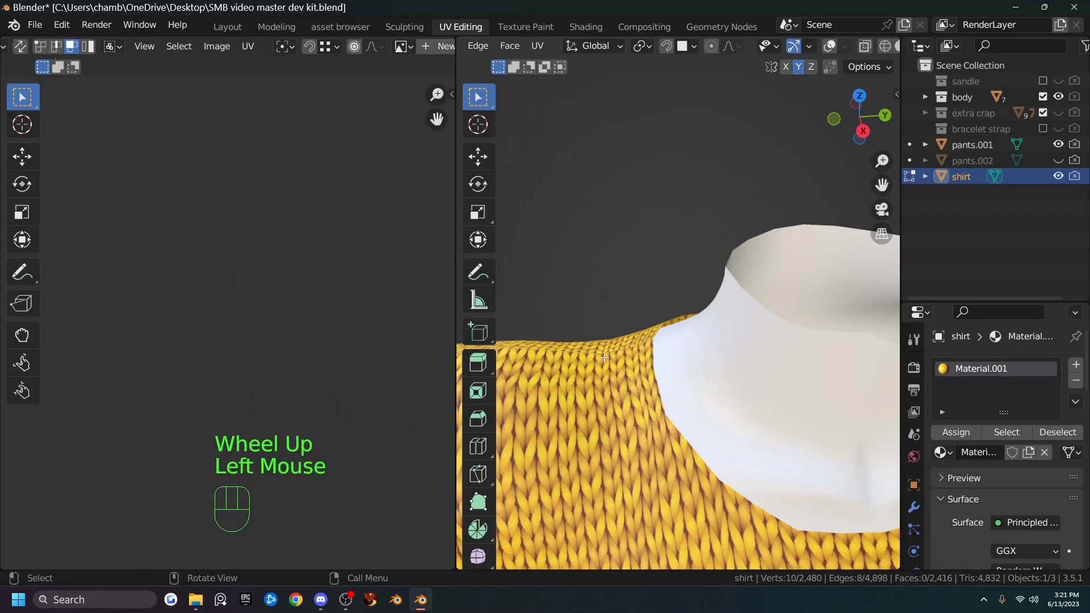
double_click(658, 476)
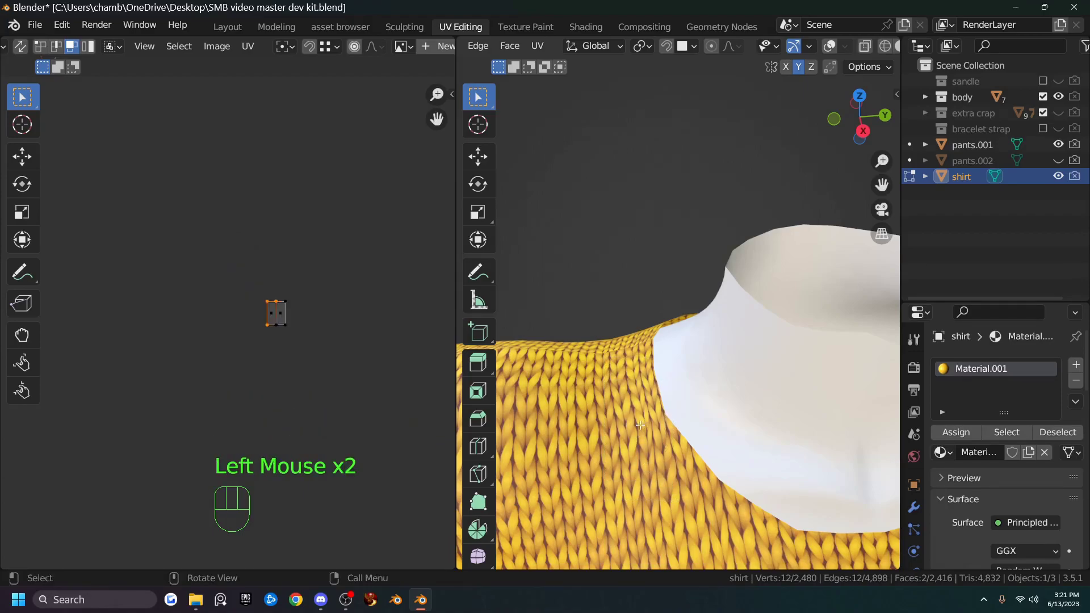
key(a)
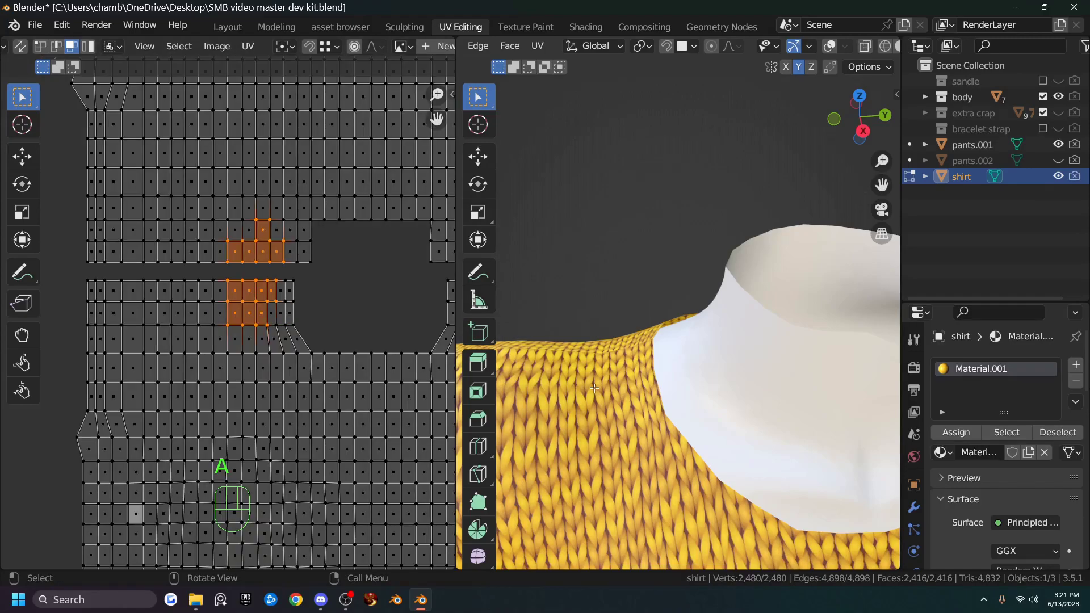
In vertex selection mode, try to move the third vertex outward from the lower neck opening along X.
click(277, 323)
key(1)
click(277, 325)
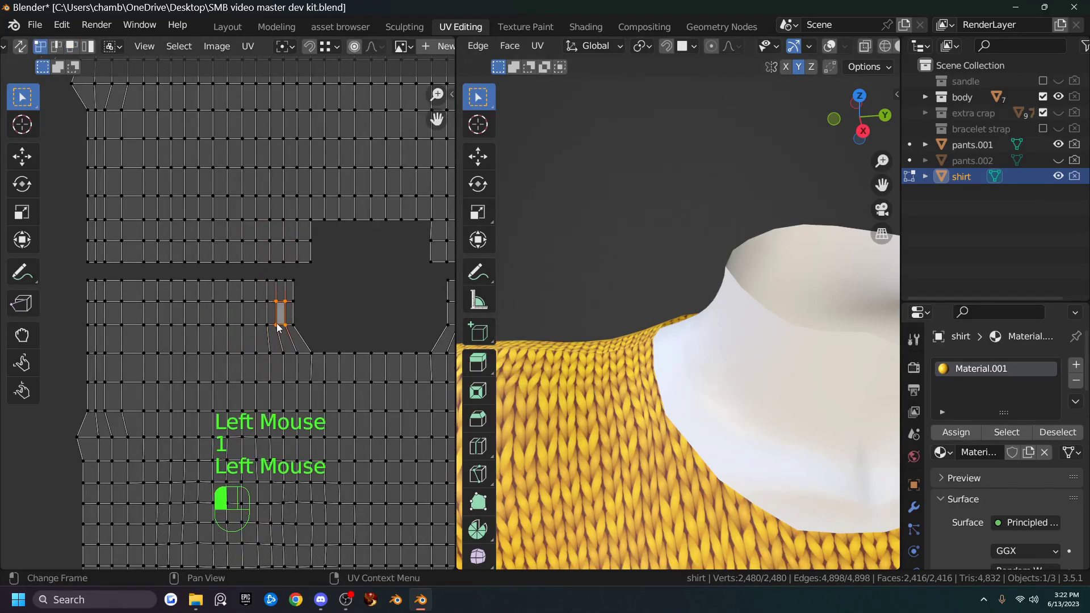
key(g)
key(x)
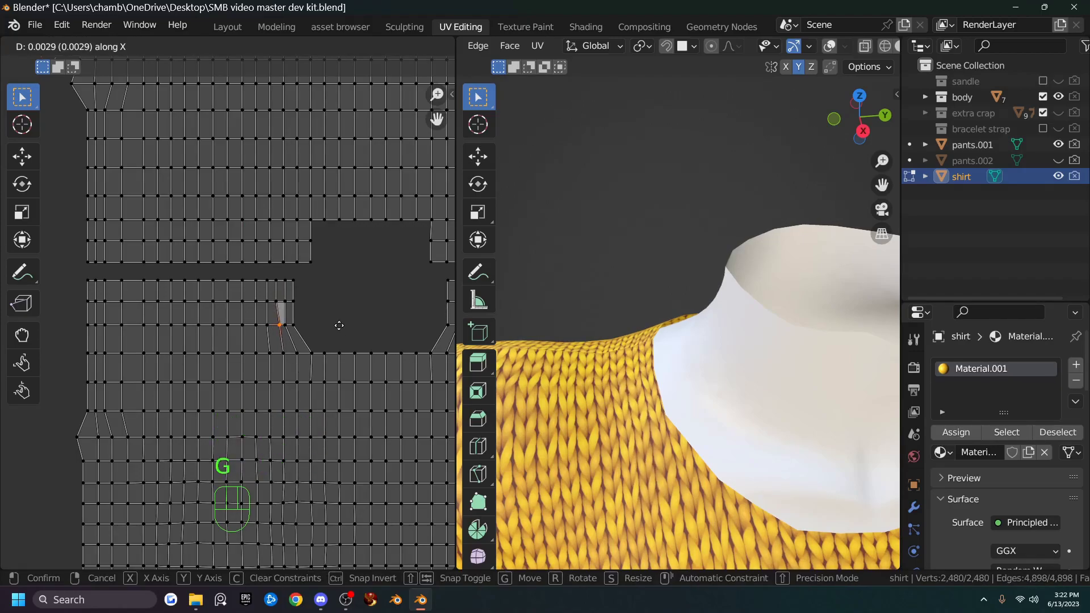
right_click(339, 326)
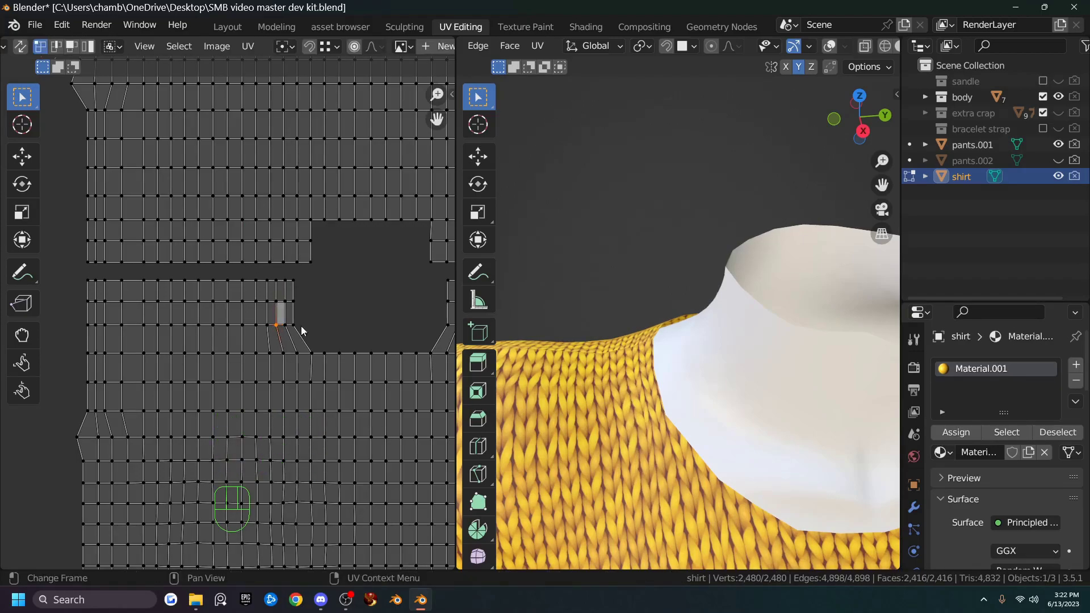
Scale the matching pair of third vertices beside the lower piece's neck opening inward along X to about 0.97.
shift+click(282, 219)
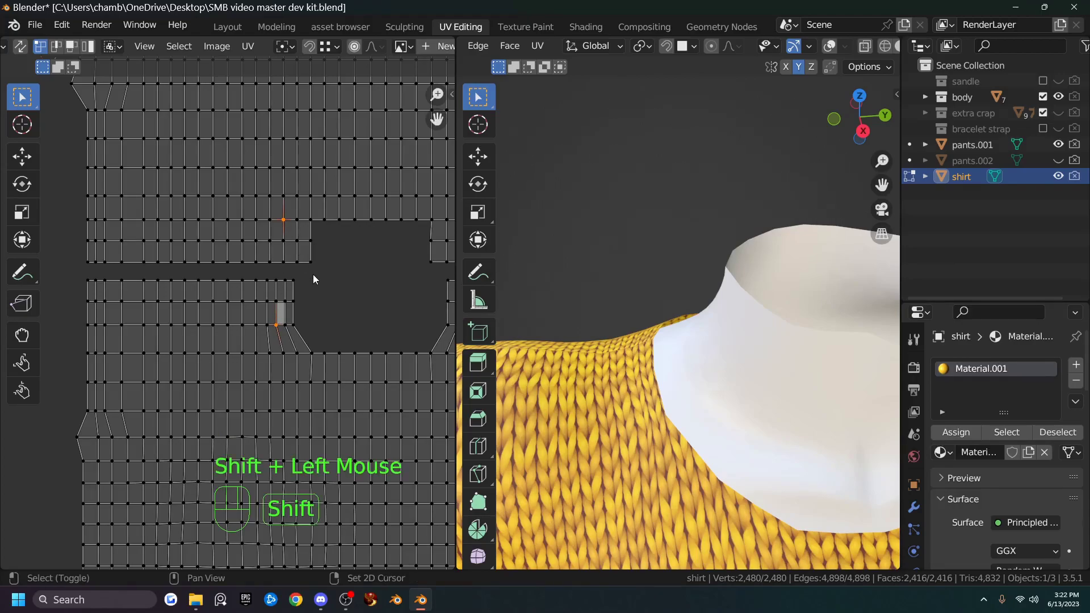
shift+click(281, 219)
shift+middle_drag(391, 345, 326, 334)
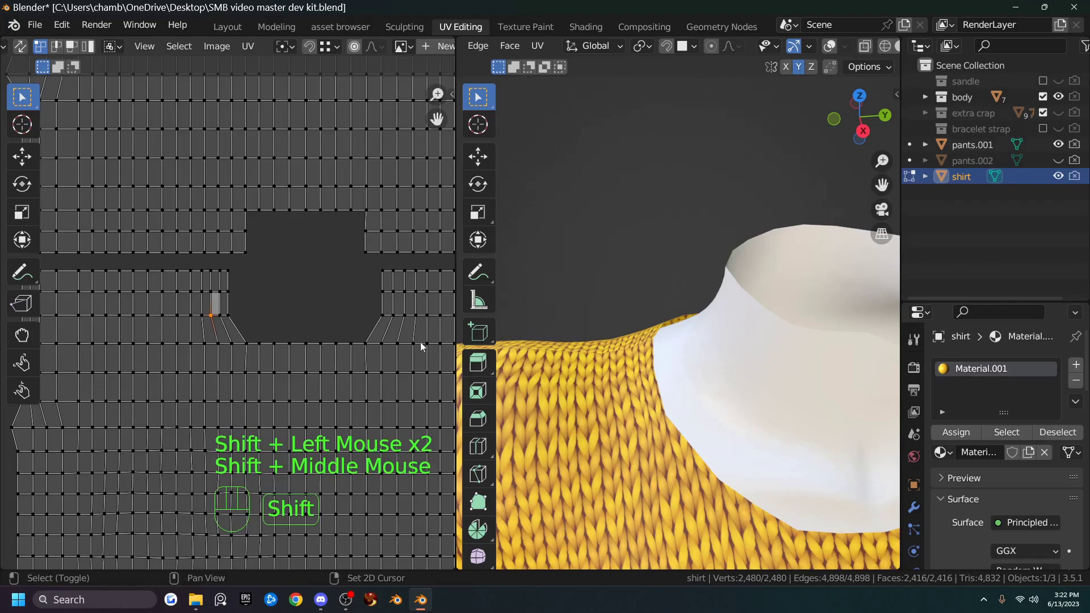
shift+click(404, 315)
key(s)
key(x)
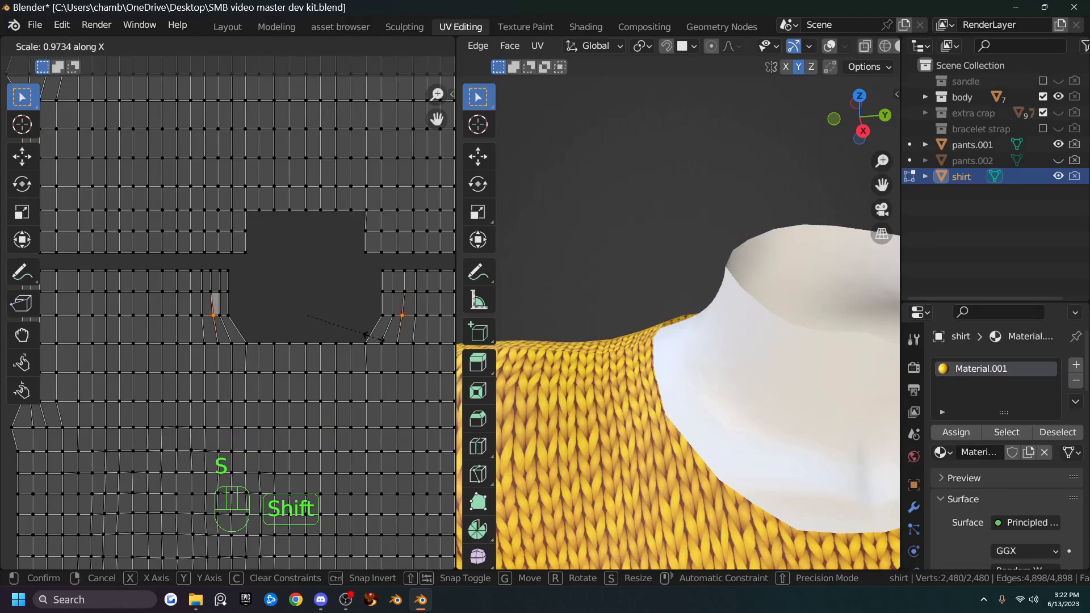
click(377, 336)
Snap the two lower vertices on the right edge of the upper piece's neck opening into vertical line with their corner vertex.
scroll(626, 423, down, 3)
middle_drag(626, 422, 707, 364)
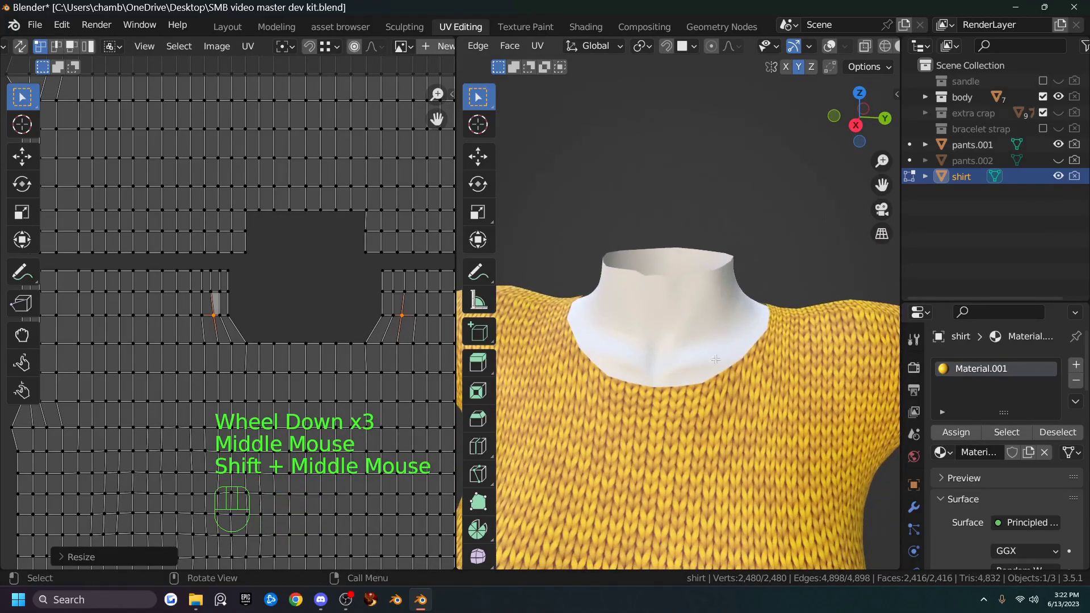
scroll(693, 409, down, 4)
middle_drag(694, 408, 695, 337)
scroll(671, 378, up, 3)
scroll(695, 338, up, 2)
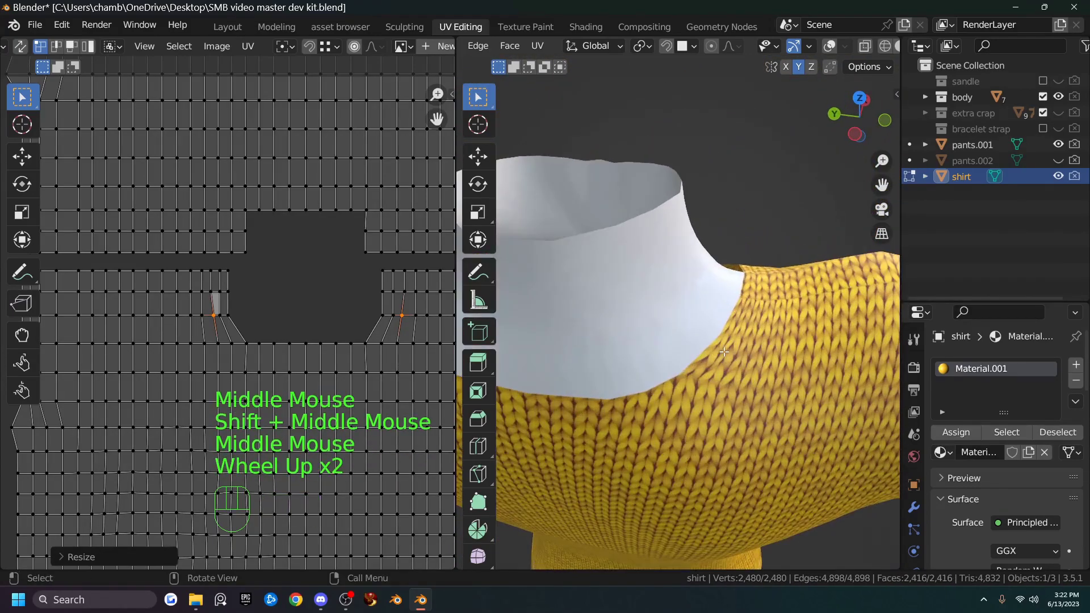
click(244, 211)
shift+click(254, 244)
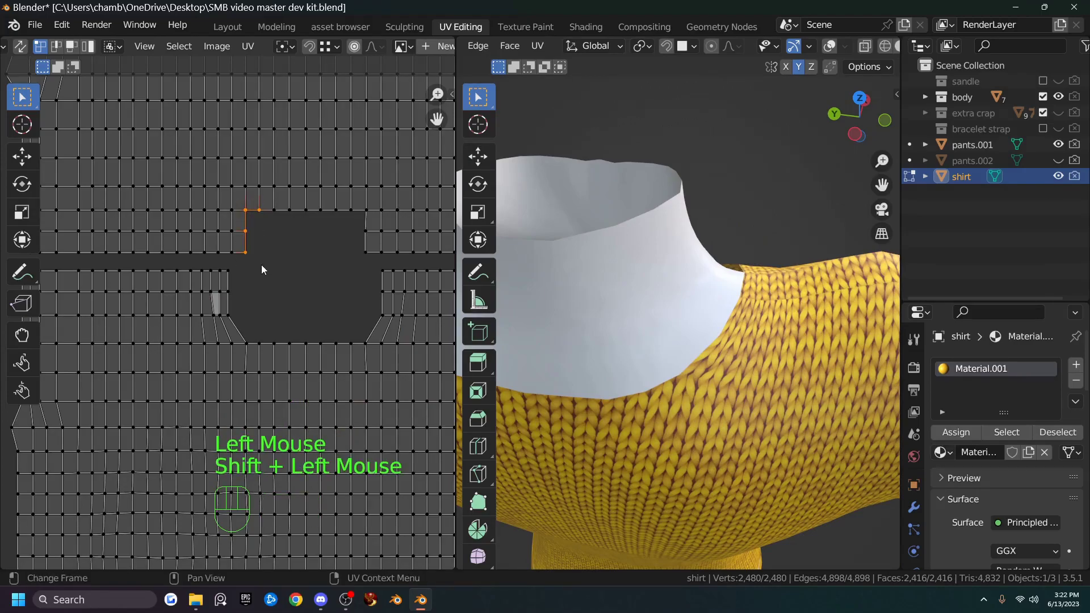
shift+click(372, 258)
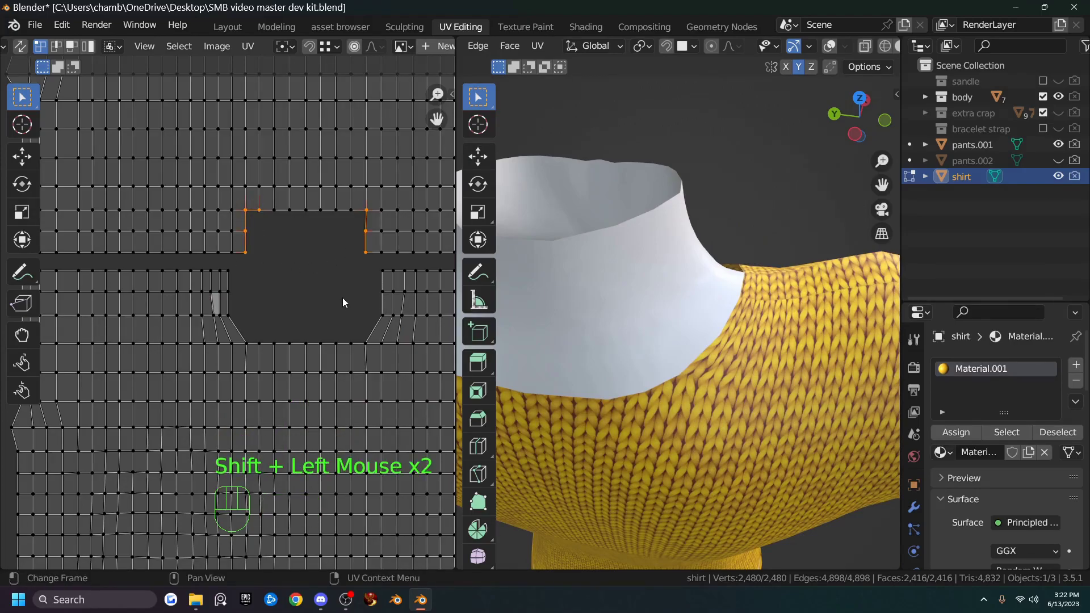
click(384, 277)
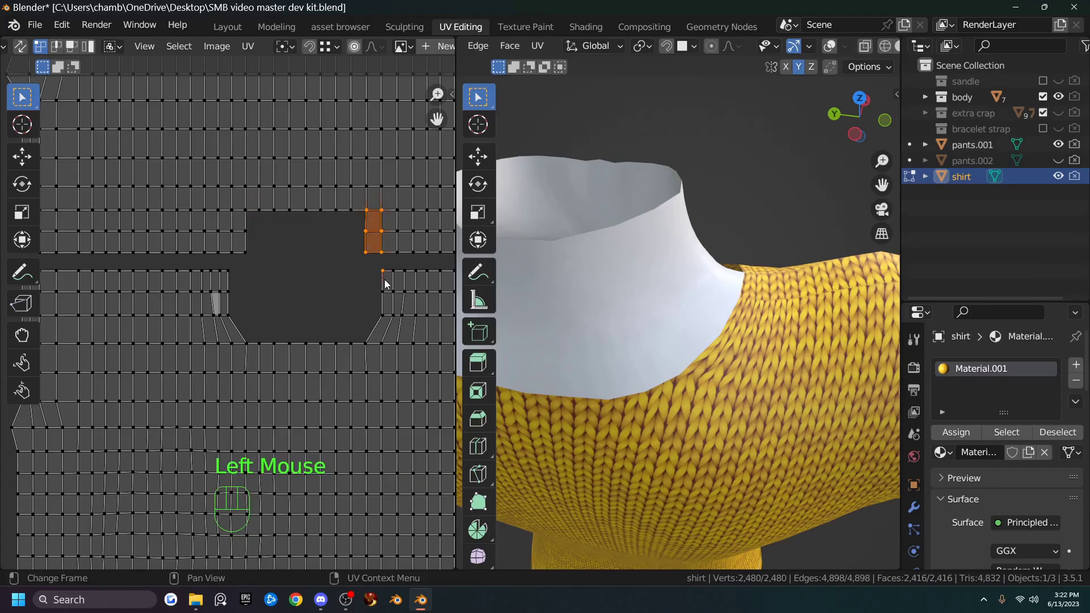
click(367, 230)
click(369, 267)
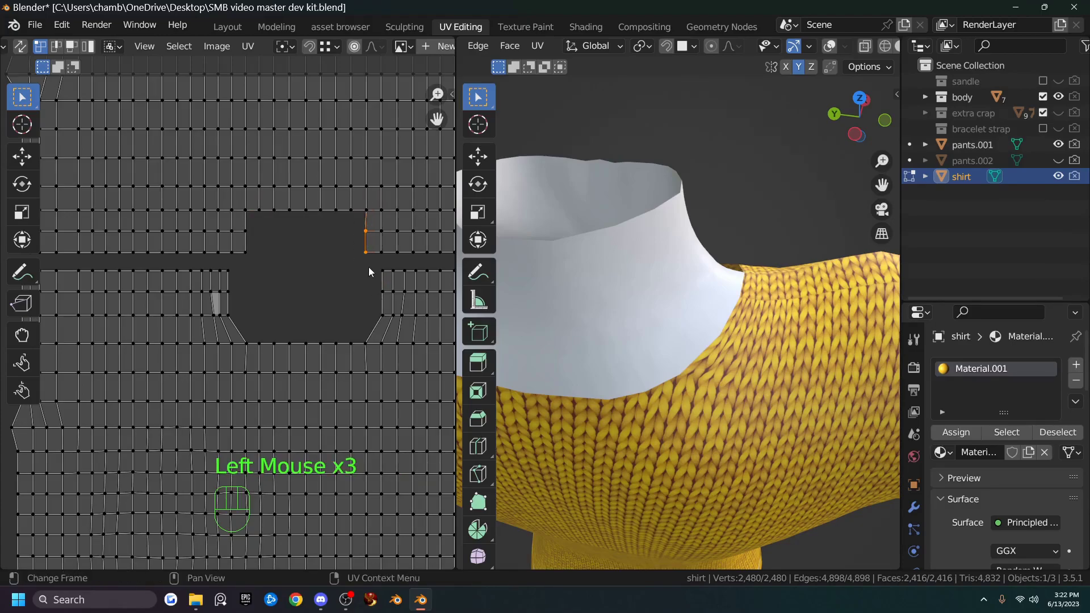
click(325, 48)
key(g)
key(ctrl)
click(361, 230)
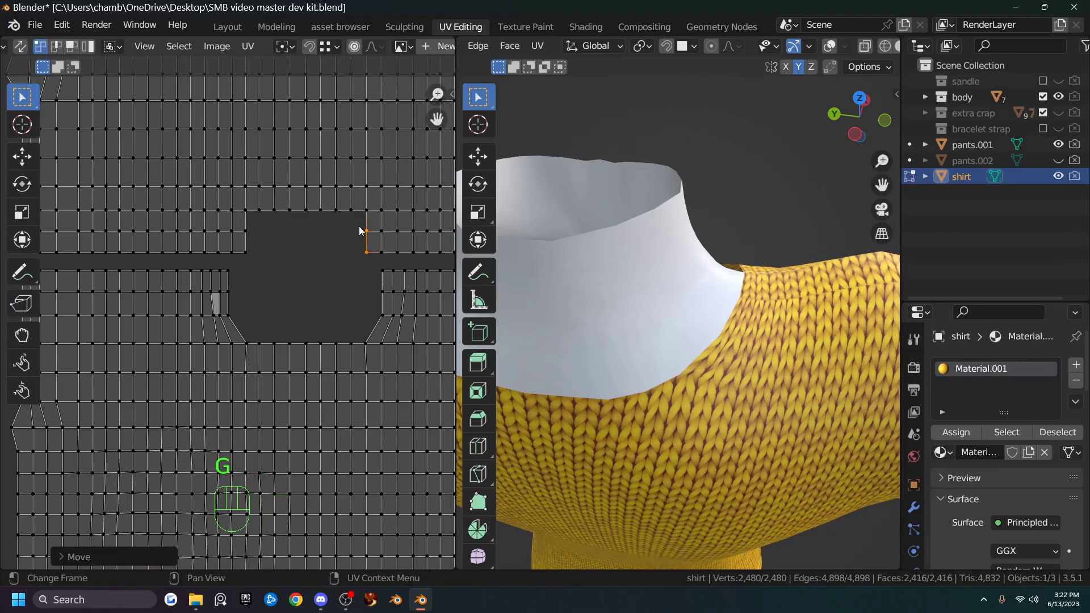
Scale the lower side vertices of the upper neck opening inward along X, and its corner pair to about 0.92.
shift+click(250, 238)
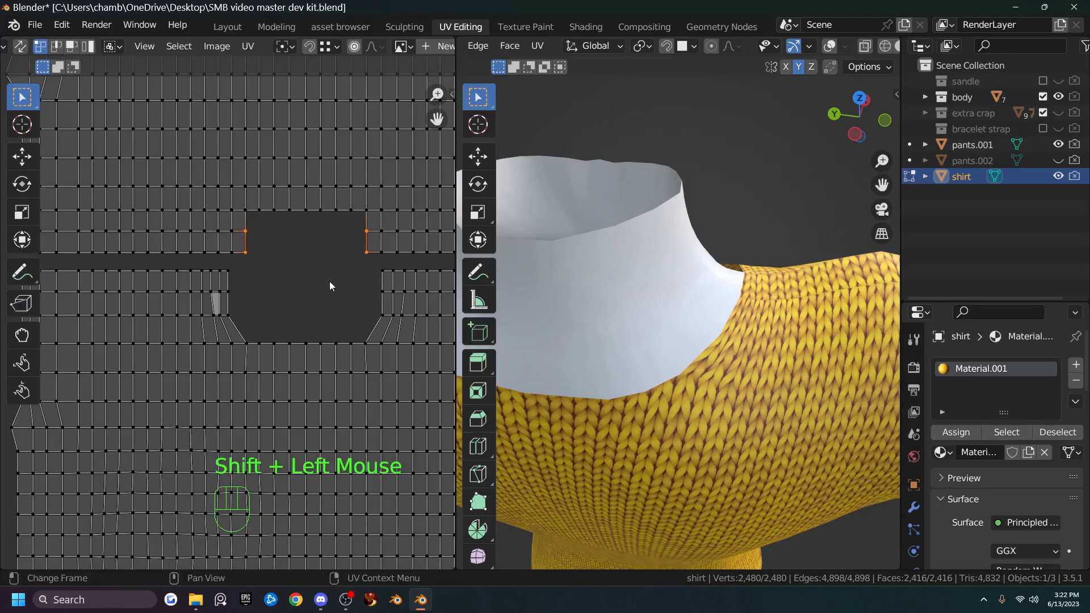
key(s)
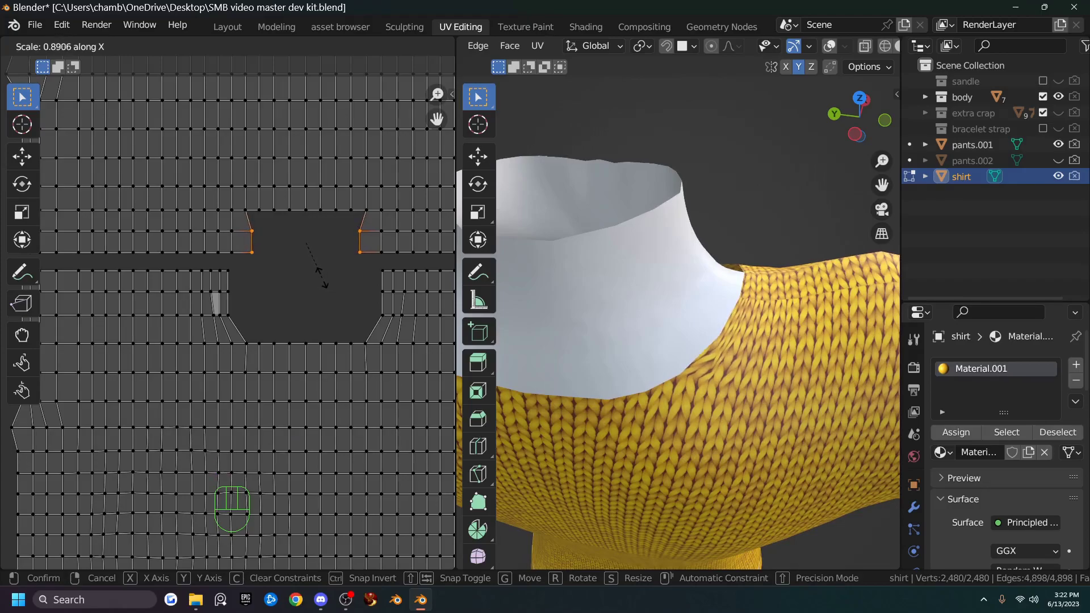
click(342, 344)
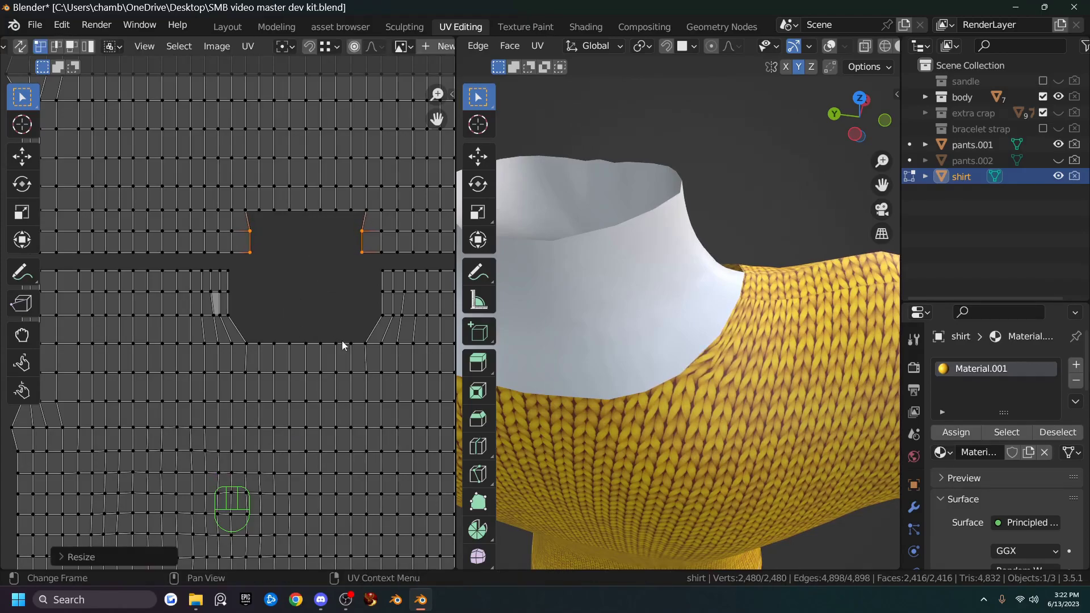
click(245, 210)
shift+click(366, 210)
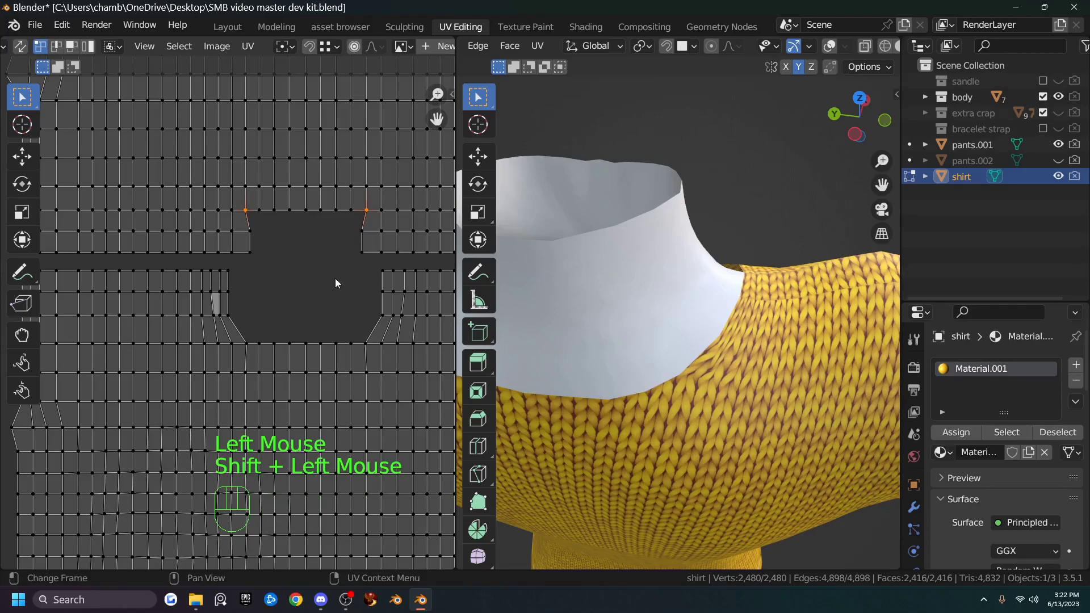
key(s)
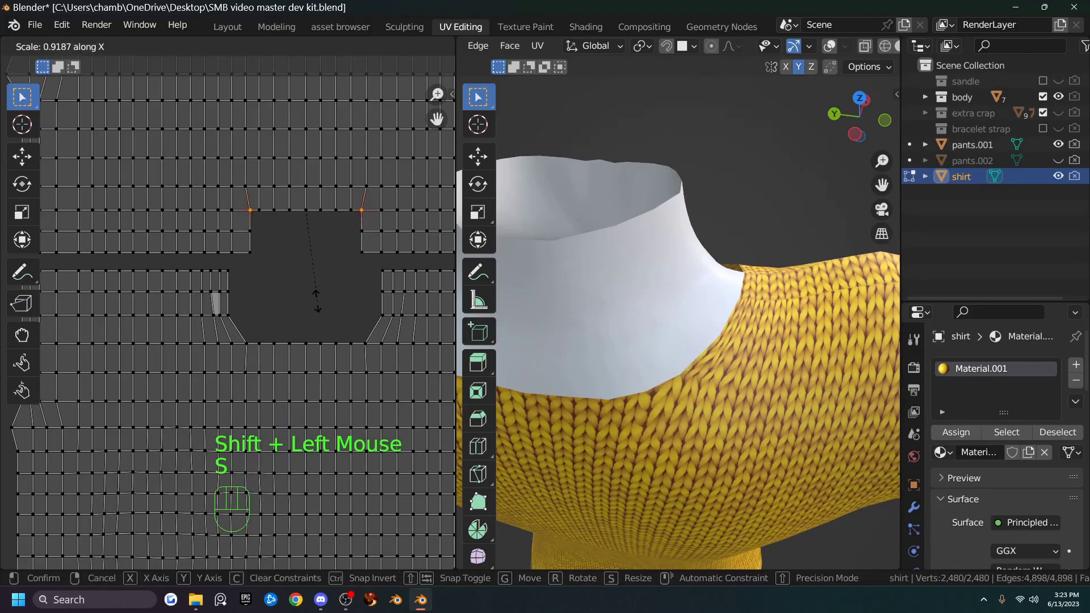
click(318, 301)
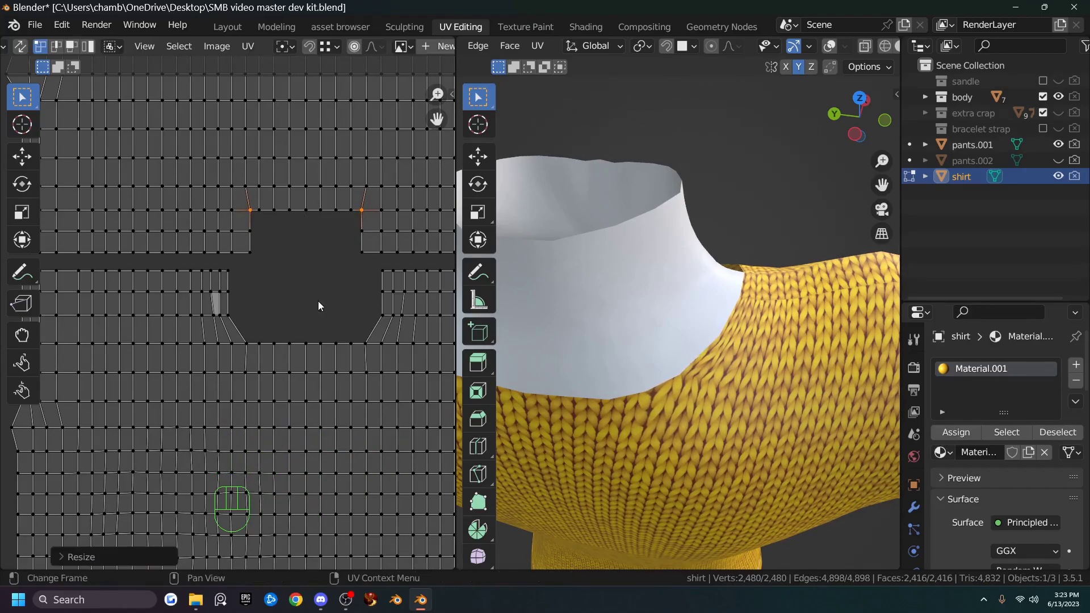
Scale the vertices just outside the upper neck opening's corners to about 0.93 along X, and the corner pair to about 1.03.
click(379, 210)
shift+click(227, 208)
key(s)
key(x)
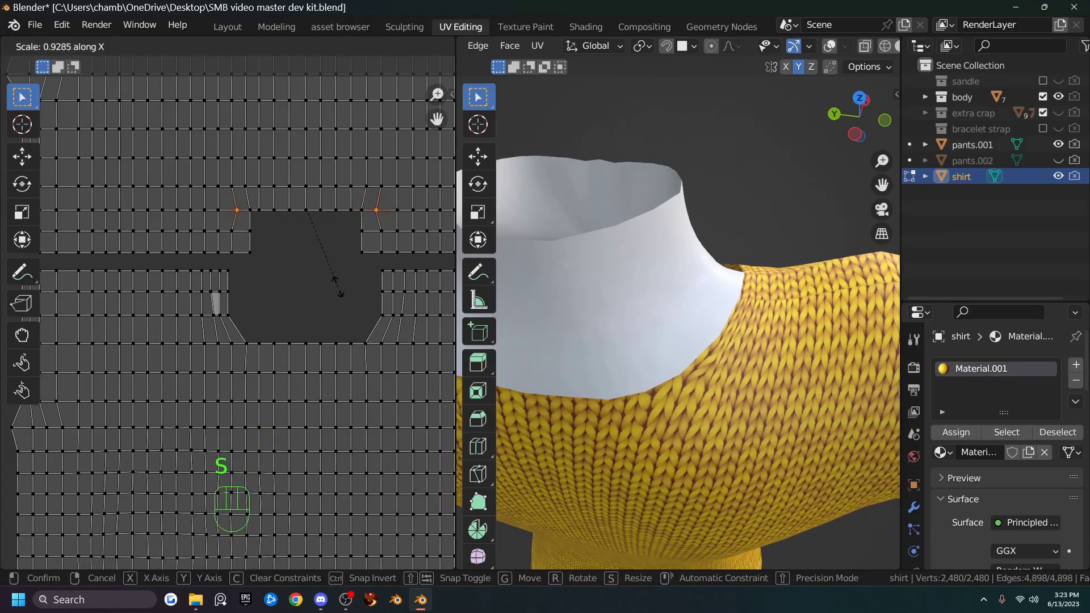
click(337, 289)
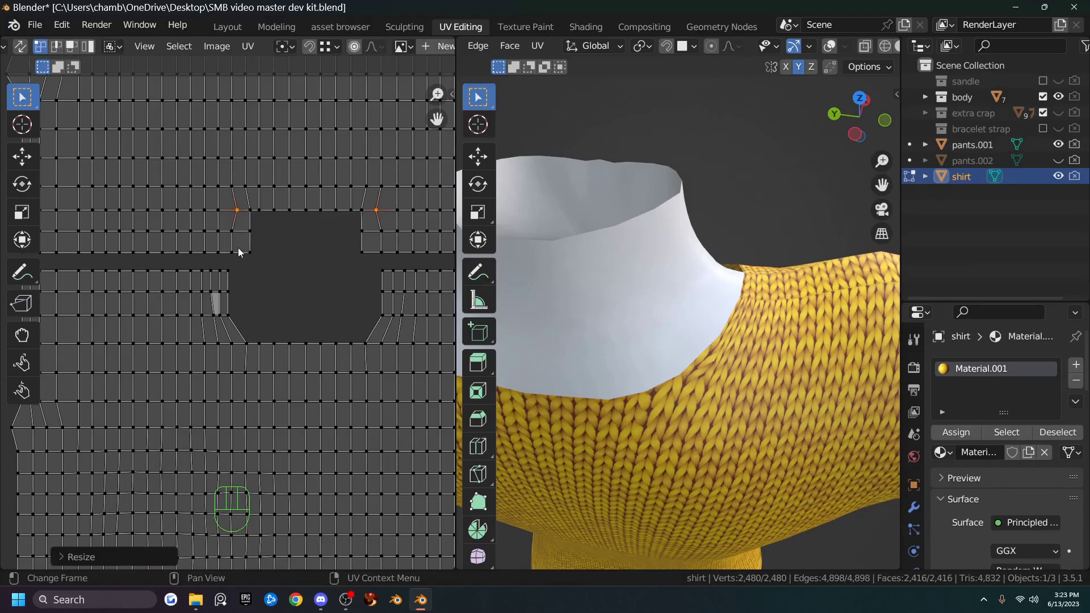
click(251, 210)
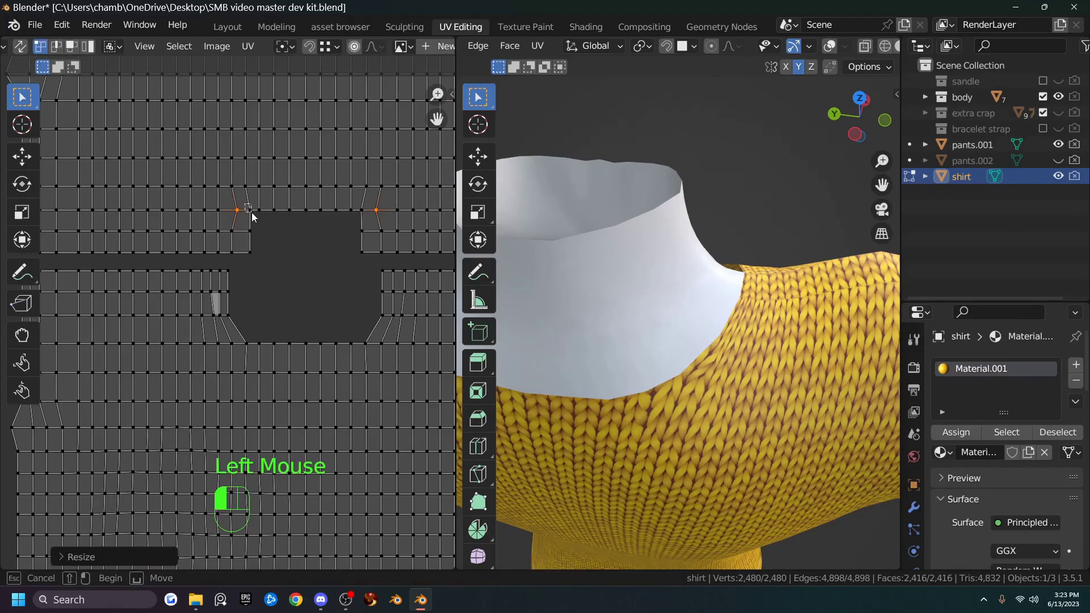
shift+click(360, 209)
key(s)
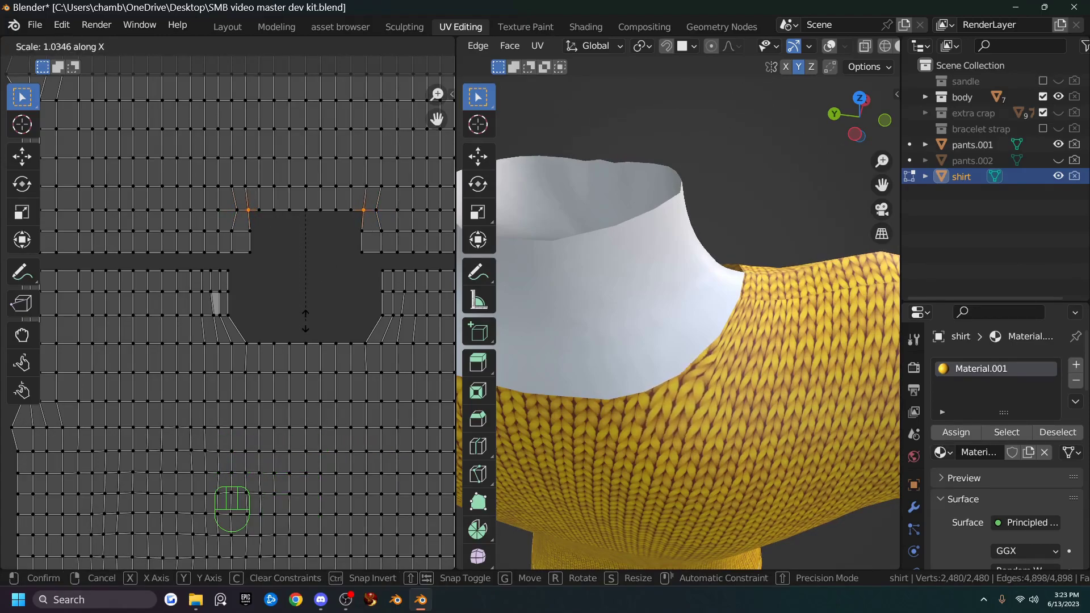
click(307, 321)
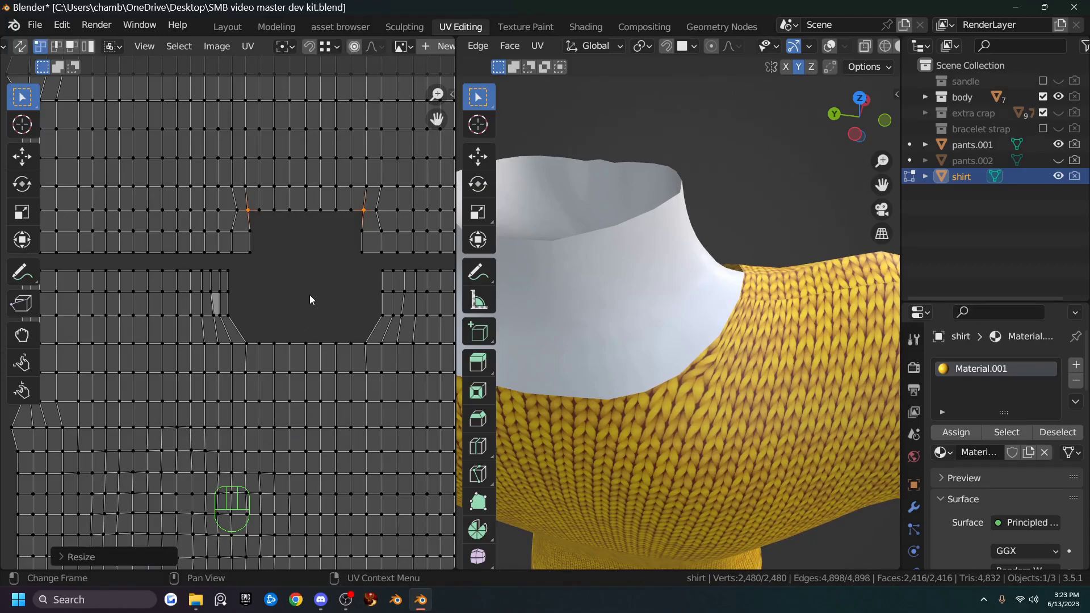
Scale the four lower side vertices of the upper neck opening outward along X to about 1.16.
click(250, 240)
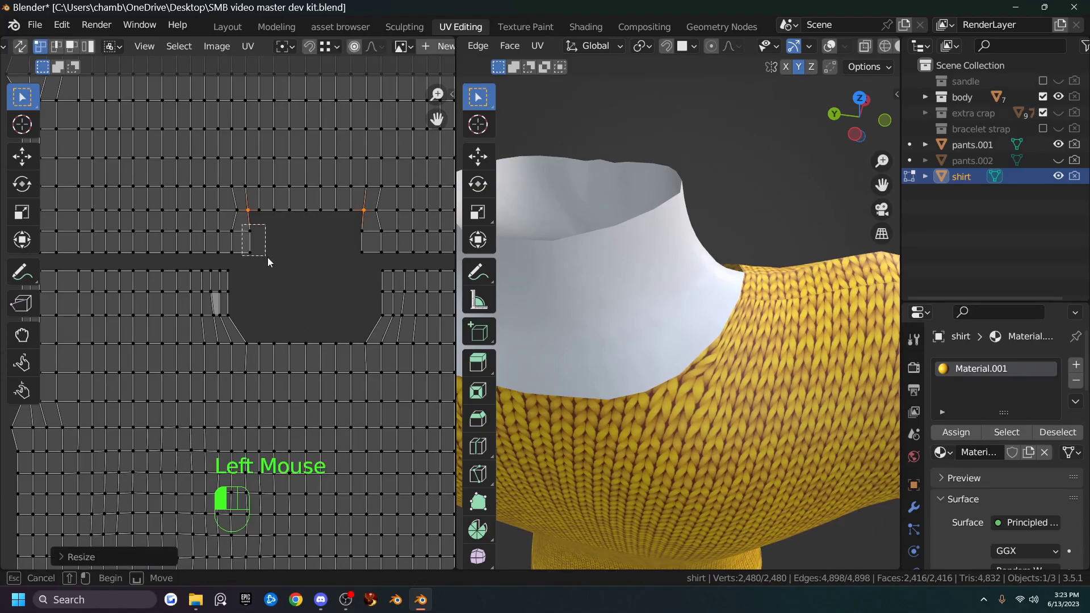
shift+click(344, 228)
key(s)
key(x)
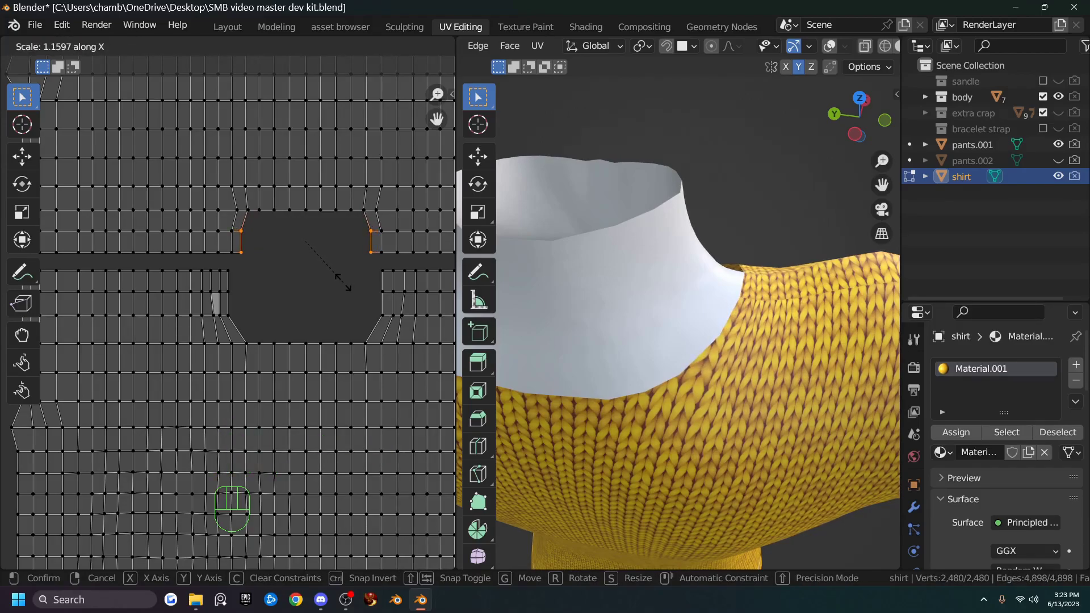
click(343, 282)
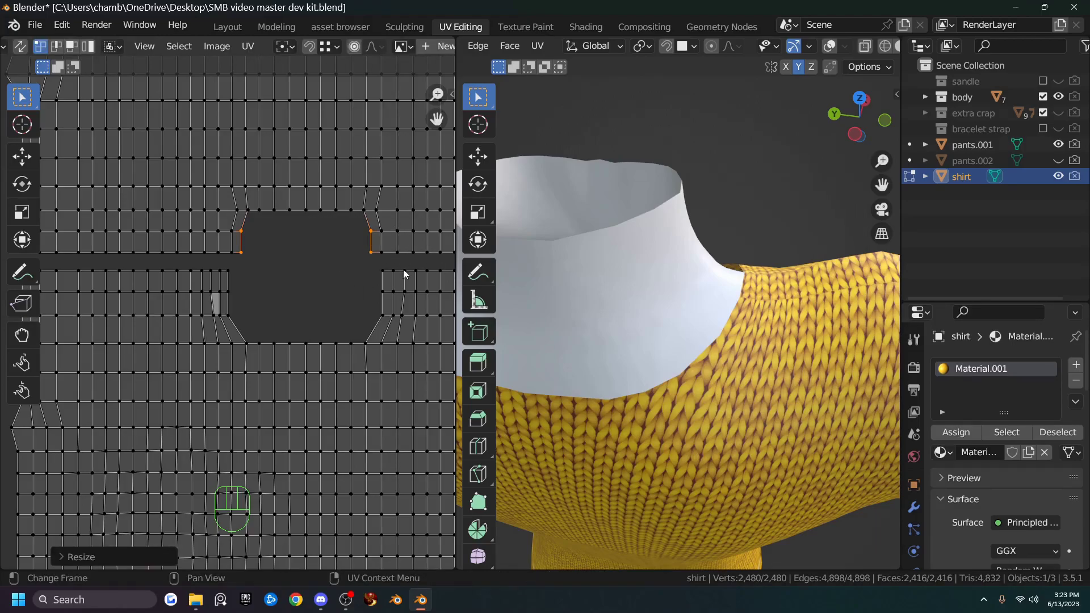
Snap the fourth and third vertex columns right of the upper neck opening along X to the matching columns of the lower piece.
shift+middle_drag(409, 301, 362, 271)
scroll(391, 294, up, 1)
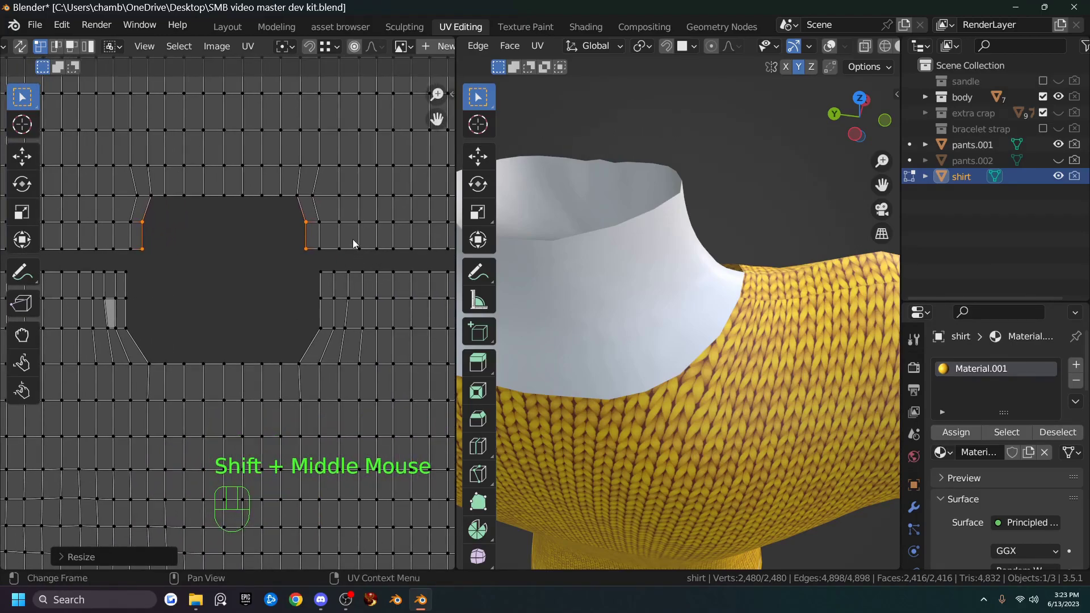
click(358, 251)
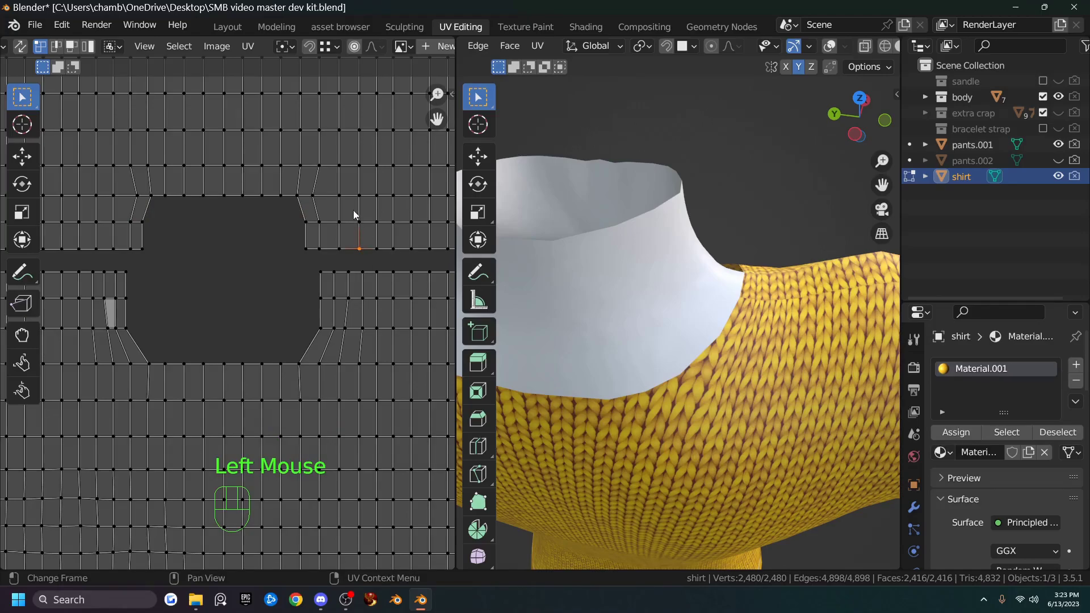
double_click(369, 255)
key(g)
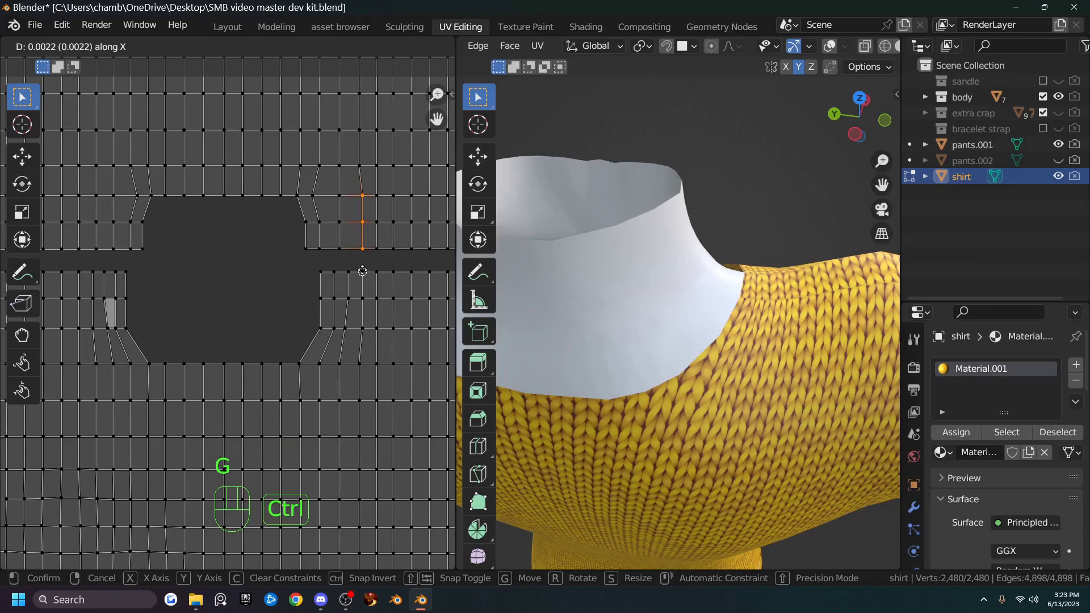
click(361, 257)
drag(332, 199, 346, 257)
key(g)
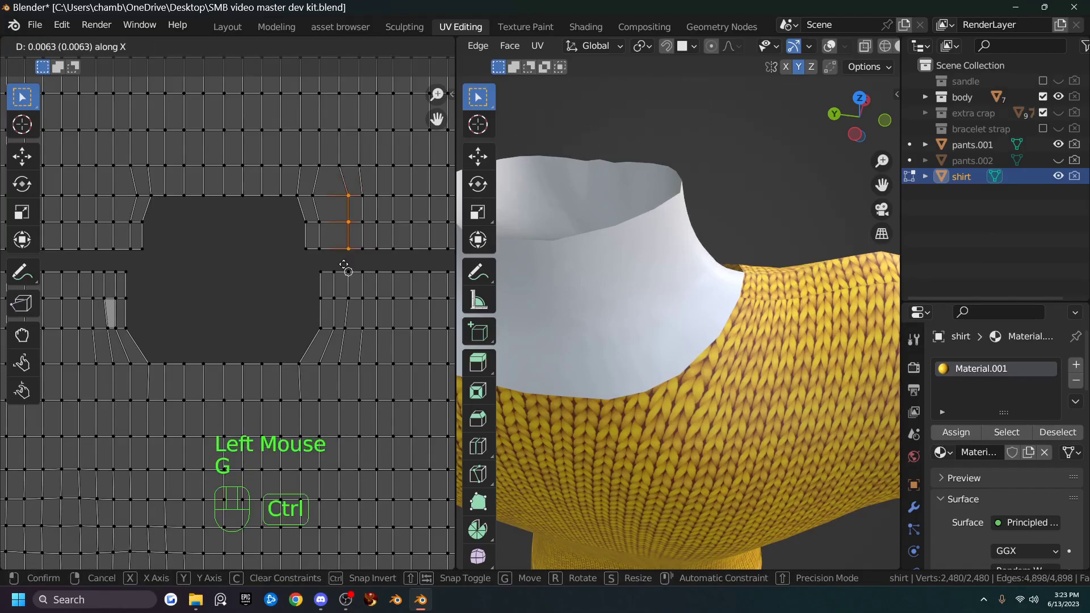
ctrl+click(349, 262)
Snap the second column and the edge column right of the upper neck opening along X to the lower piece's matching columns.
drag(311, 192, 331, 250)
key(g)
key(x)
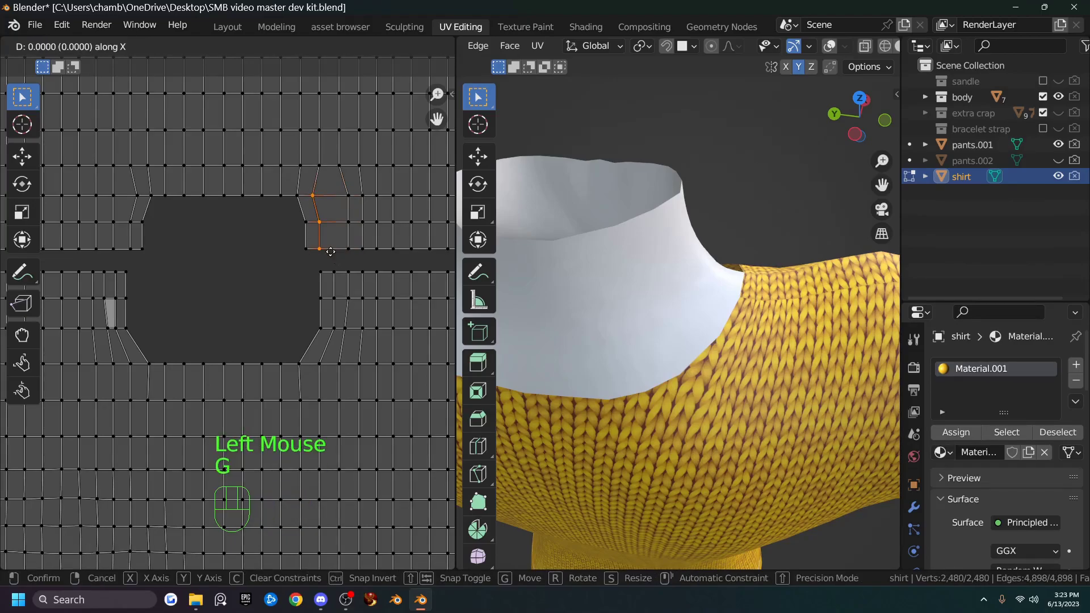
click(298, 204)
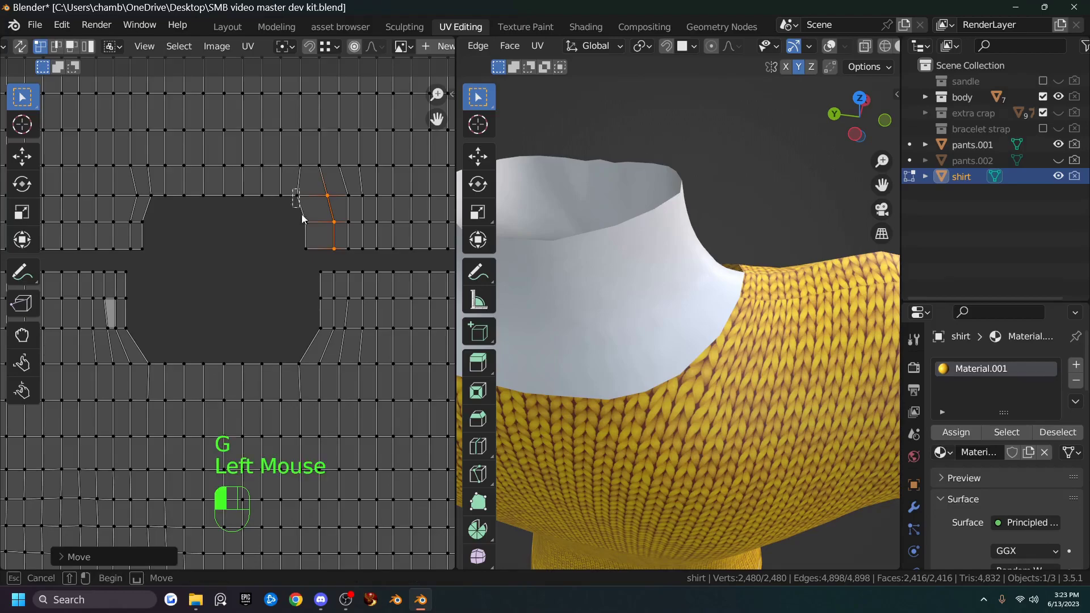
key(g)
key(x)
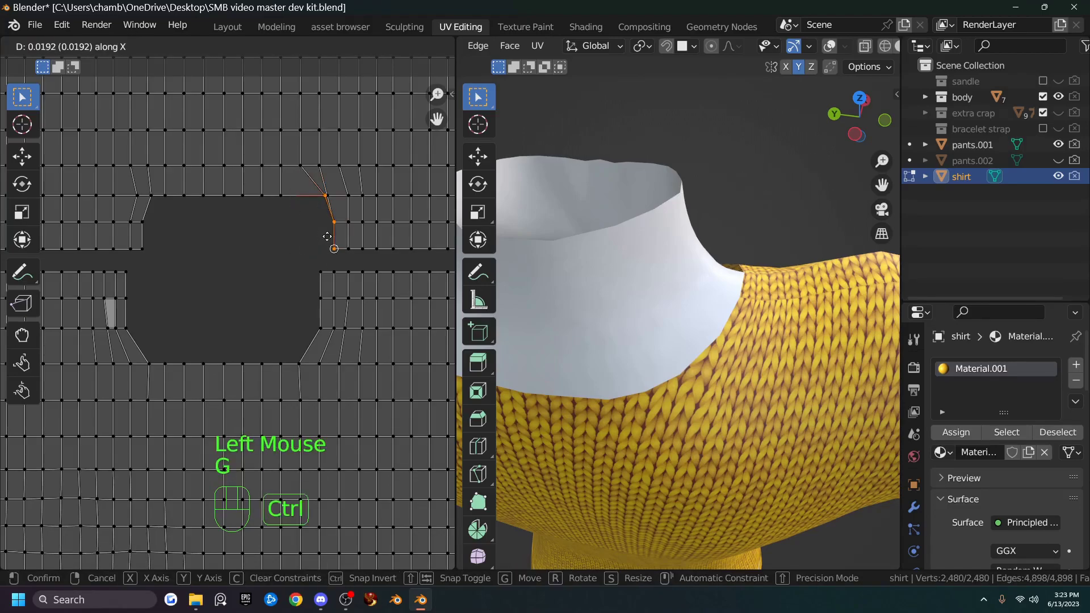
click(325, 279)
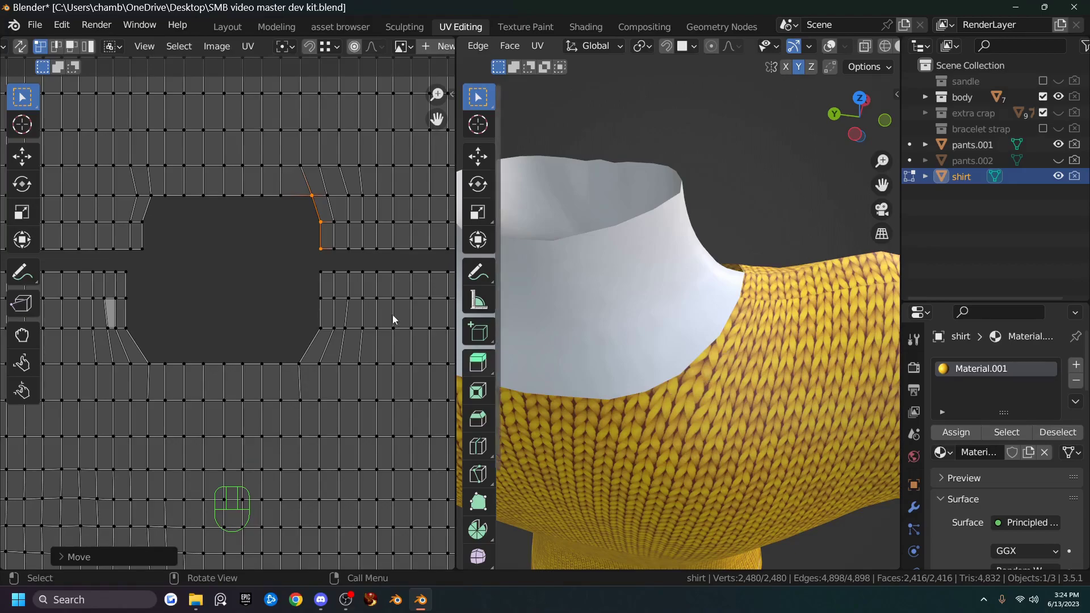
Snap the fourth vertex column left of the upper neck opening along X to the lower piece's matching column.
shift+middle_drag(191, 289, 318, 273)
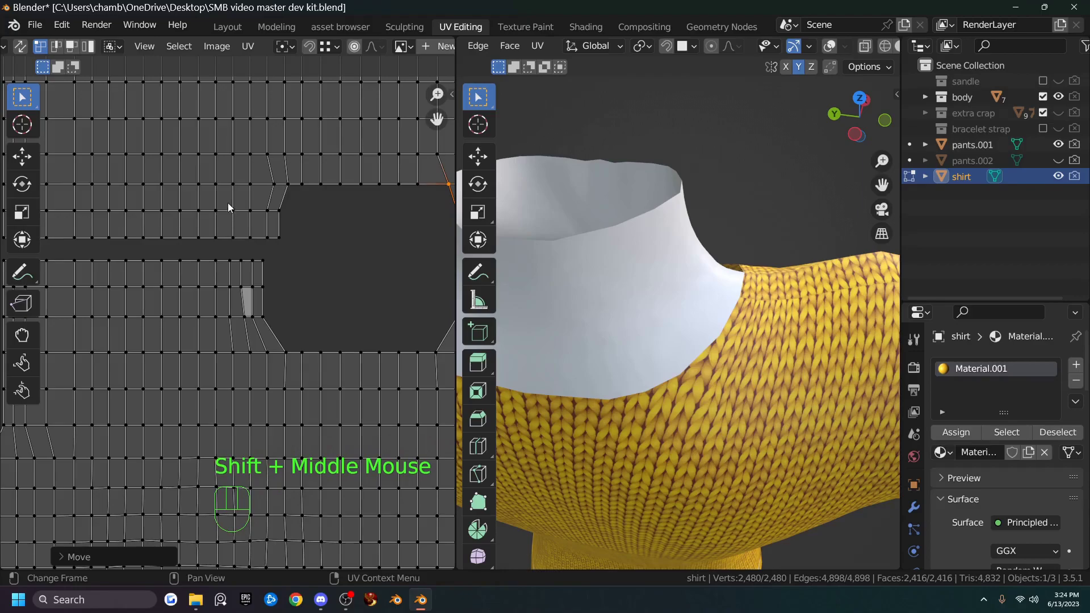
drag(230, 175, 234, 255)
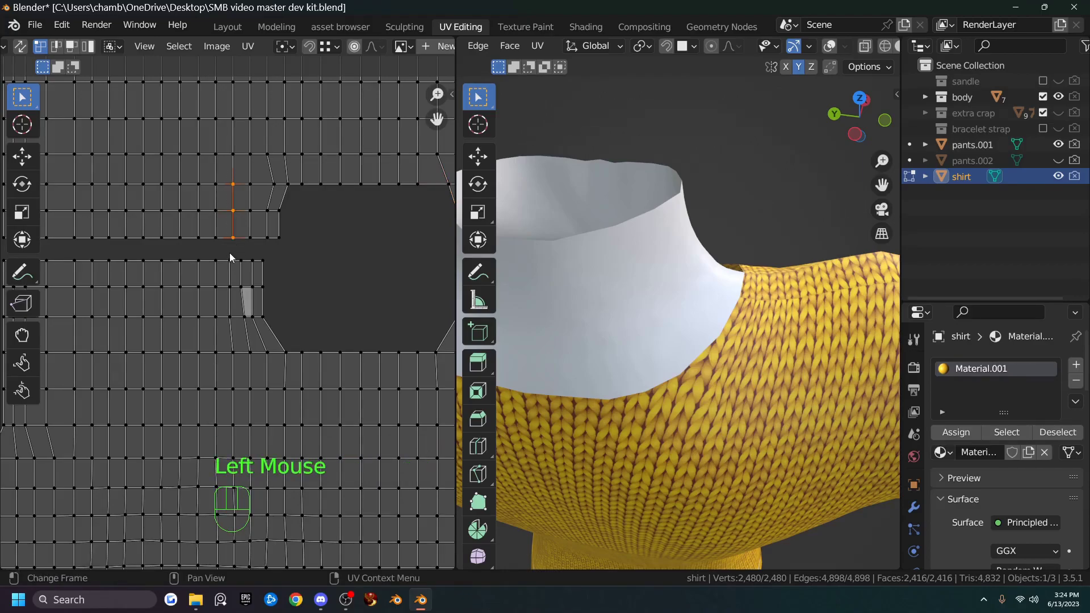
key(g)
click(226, 253)
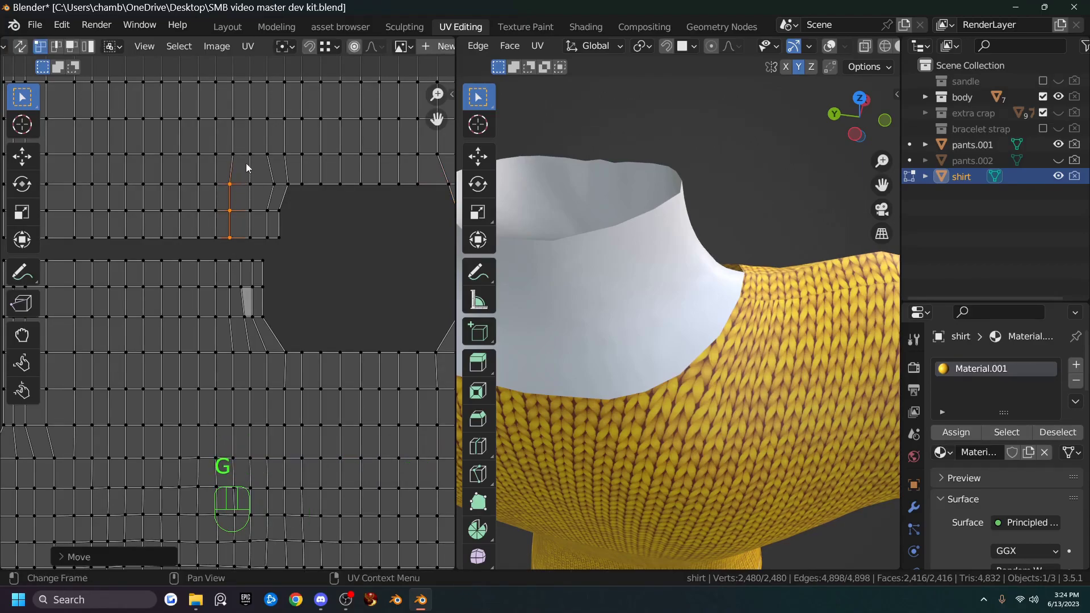
Snap the third and second vertex columns left of the upper neck opening along X to the lower piece's matching columns.
drag(247, 162, 242, 175)
drag(255, 244, 256, 244)
key(g)
key(x)
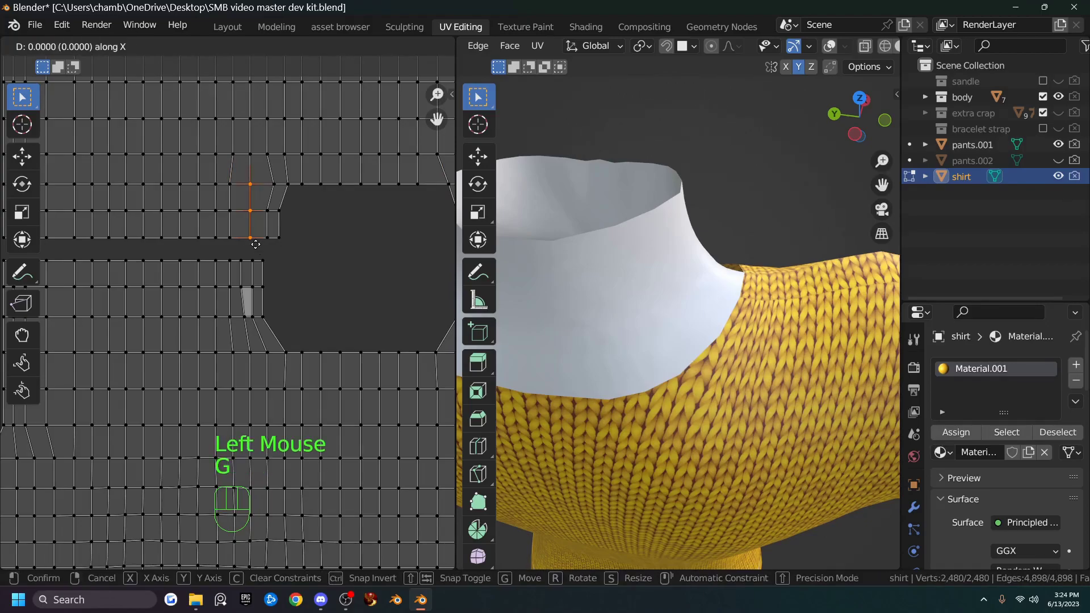
click(248, 227)
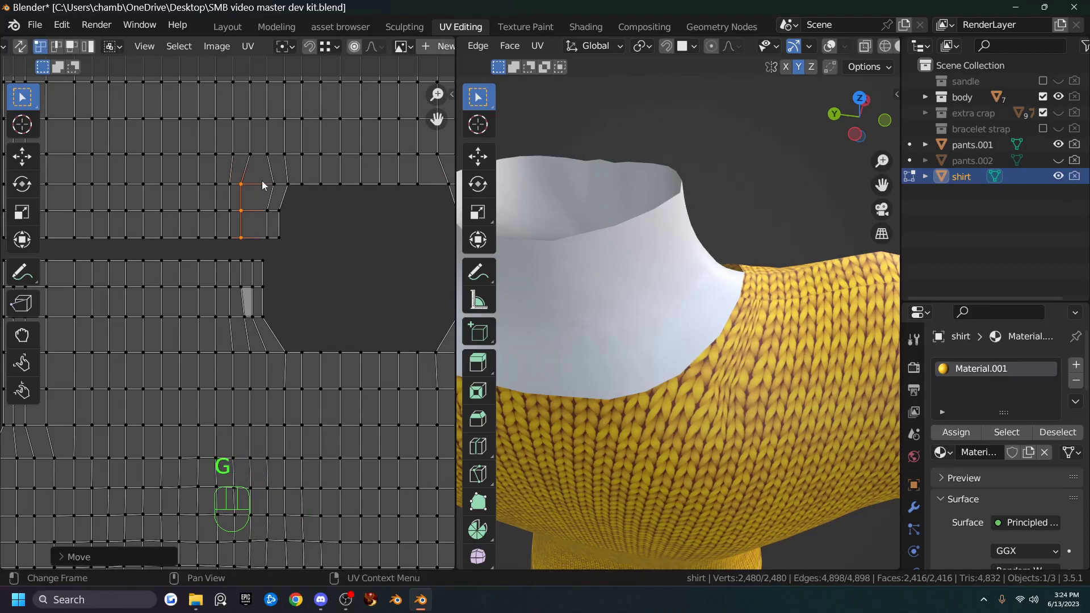
click(275, 188)
shift+drag(252, 197, 272, 245)
key(g)
key(x)
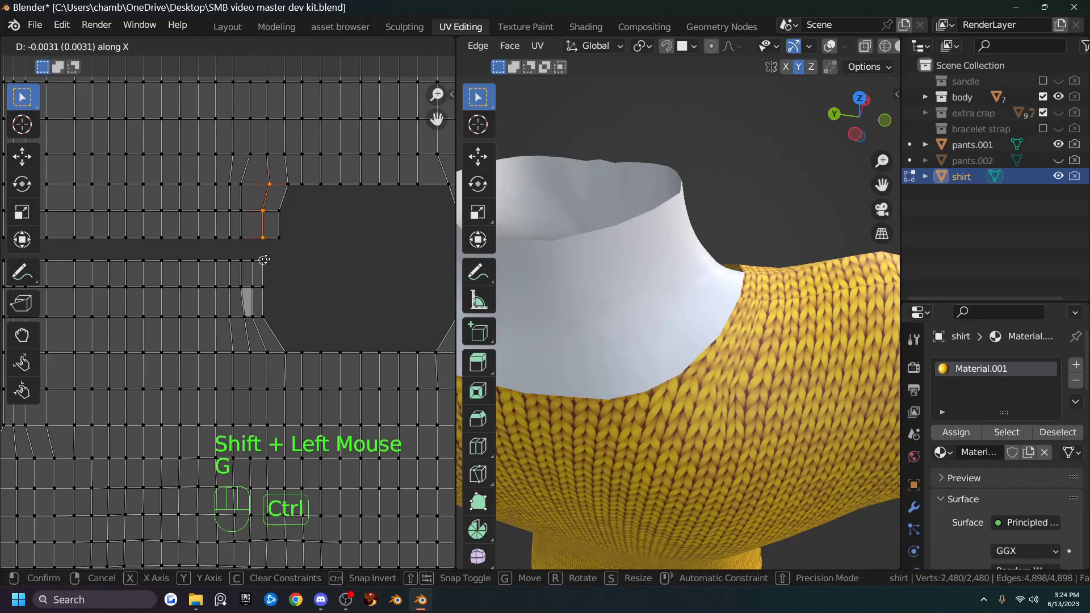
click(251, 262)
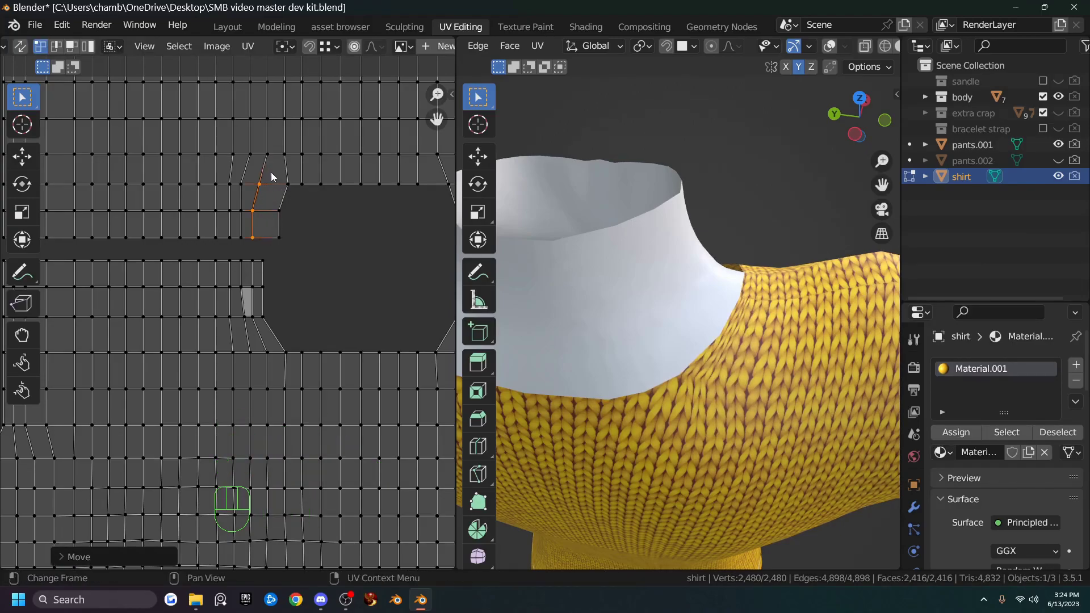
Snap the edge vertex column left of the upper neck opening along X to the lower piece's edge column.
drag(271, 172, 297, 242)
key(g)
key(x)
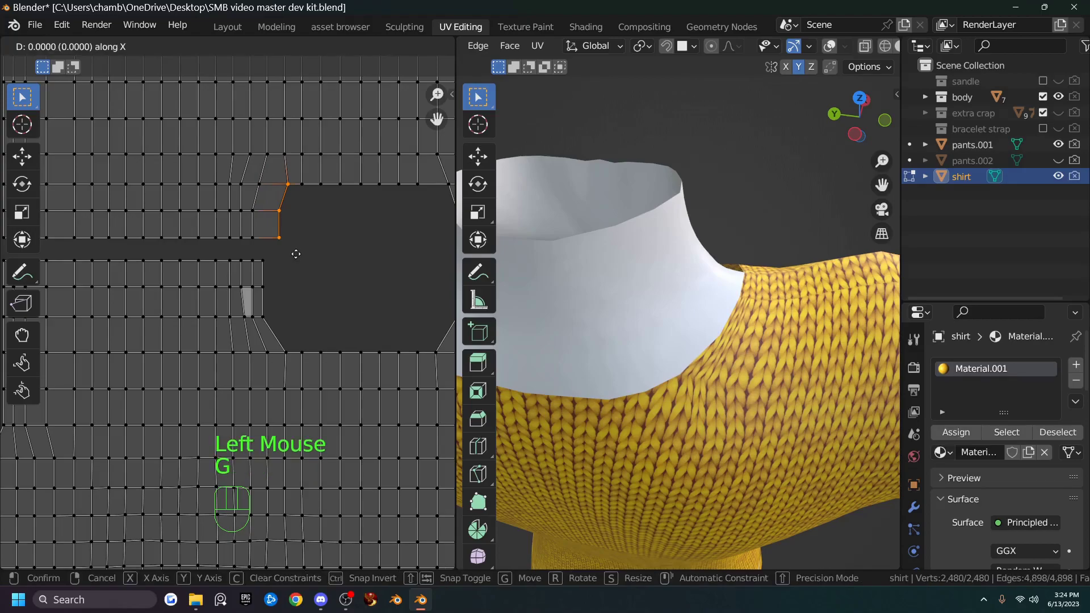
key(ctrl)
click(267, 259)
middle_drag(647, 315, 693, 342)
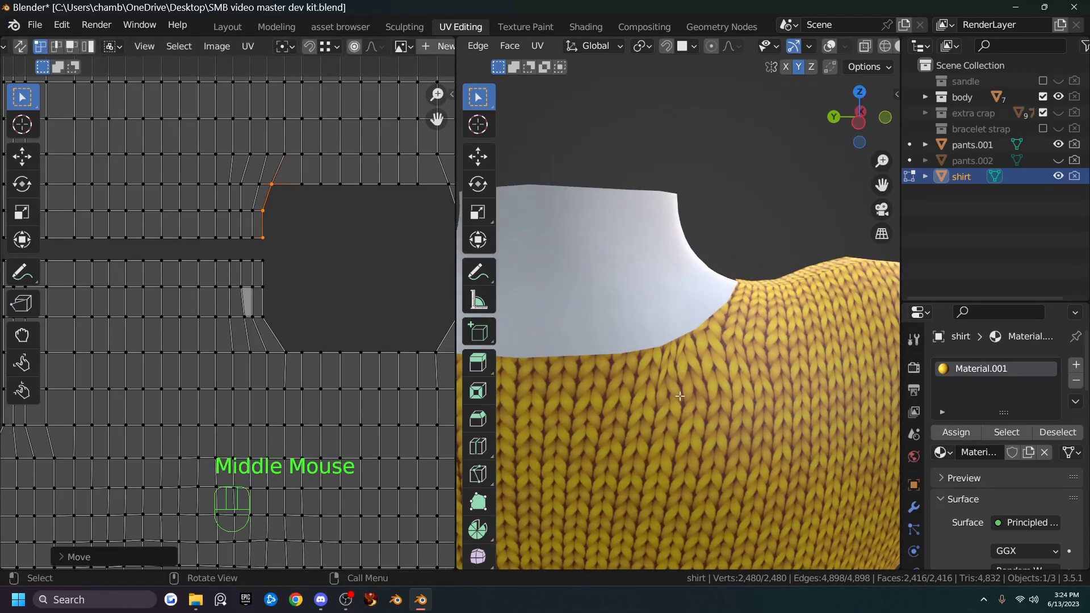
Shift the three vertices at the upper-left corner of the neck opening about 0.0035 along X toward the opening.
drag(237, 180, 278, 191)
key(g)
key(x)
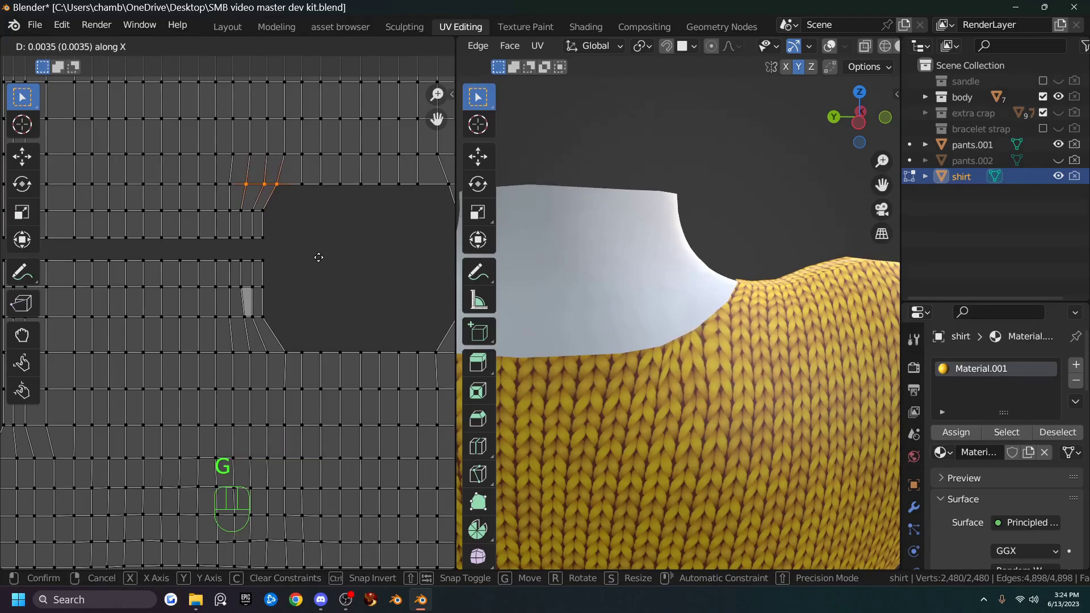
click(318, 257)
Shift the two corner vertices nearest the neck opening further along X, and the corner vertex itself a little more.
click(278, 193)
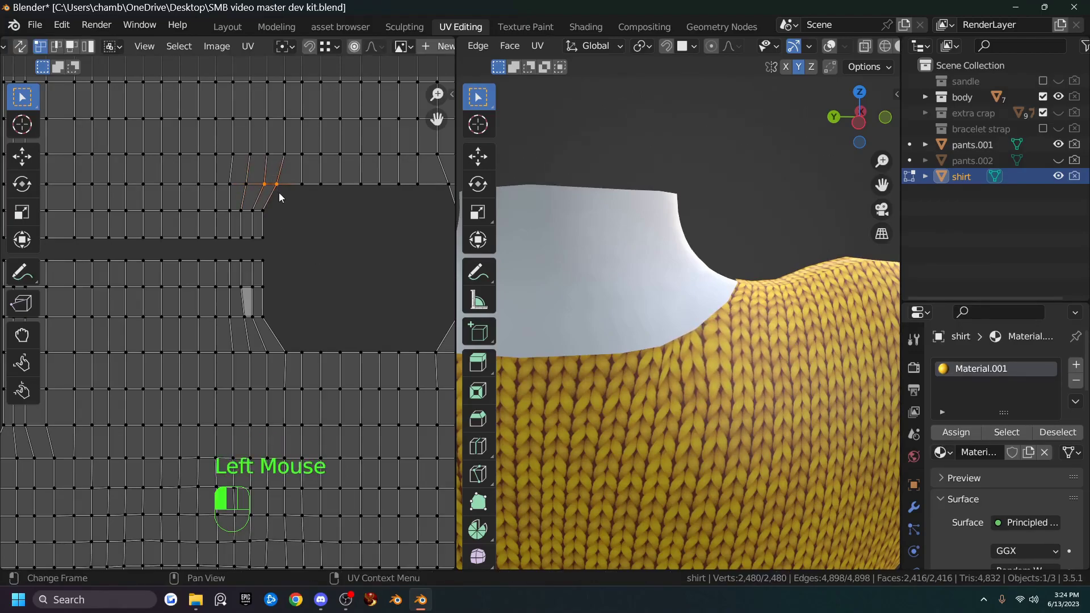
key(g)
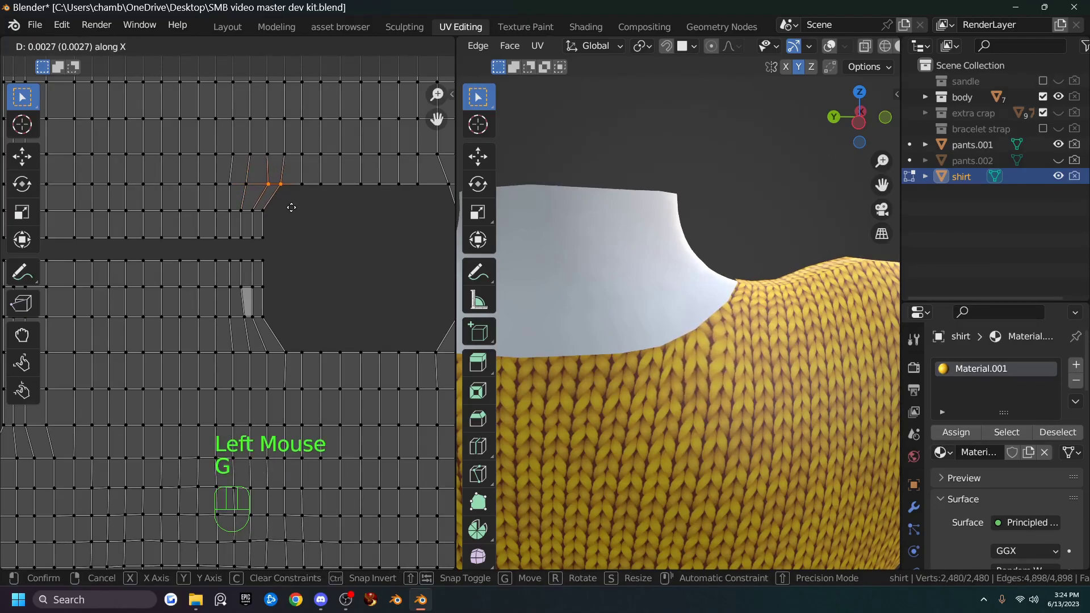
click(288, 202)
key(x)
key(g)
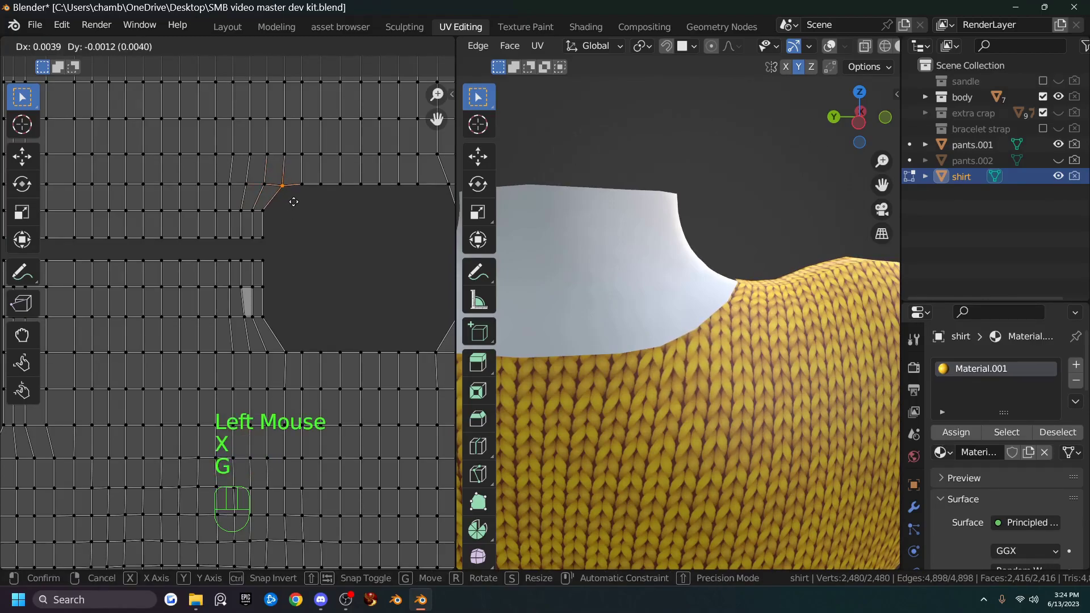
key(x)
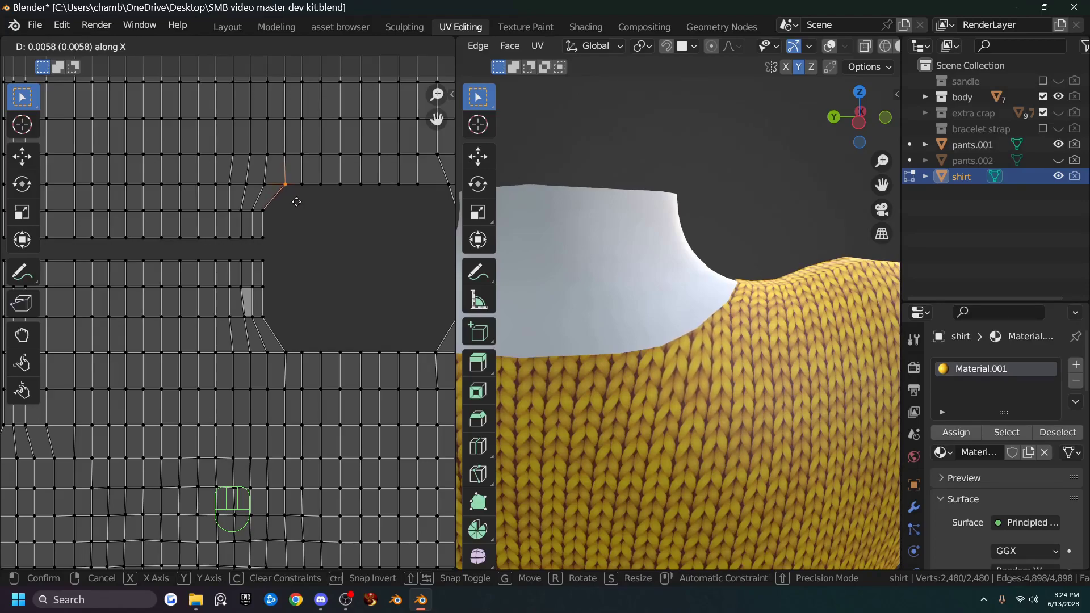
click(295, 202)
Examine the knit texture on the shirt's neckline, shoulders, chest and waist against the shirt's UV layout.
scroll(660, 294, down, 2)
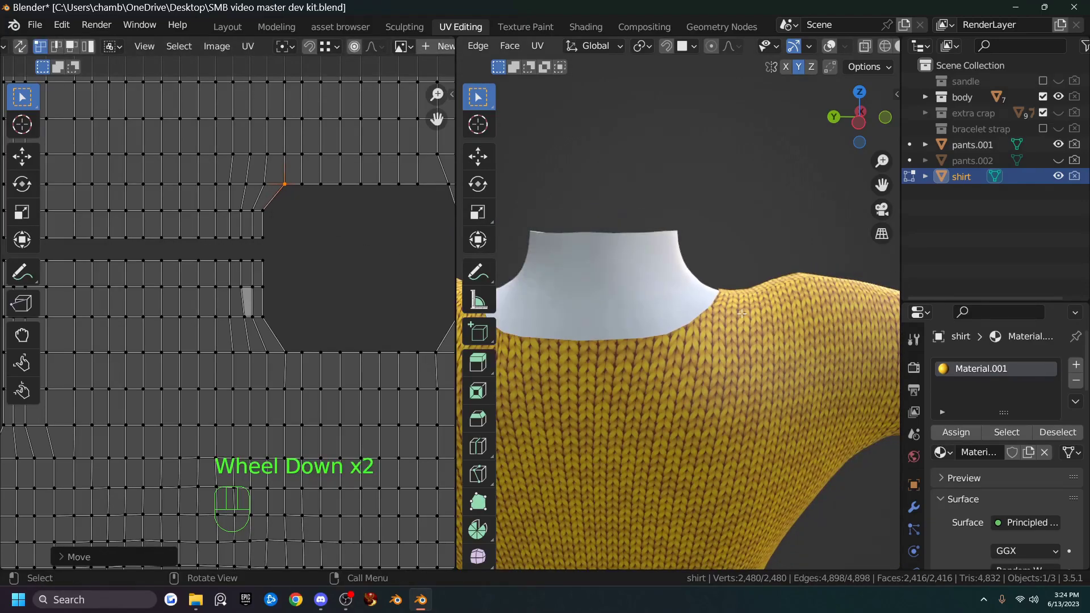
scroll(713, 342, down, 1)
middle_drag(712, 342, 709, 316)
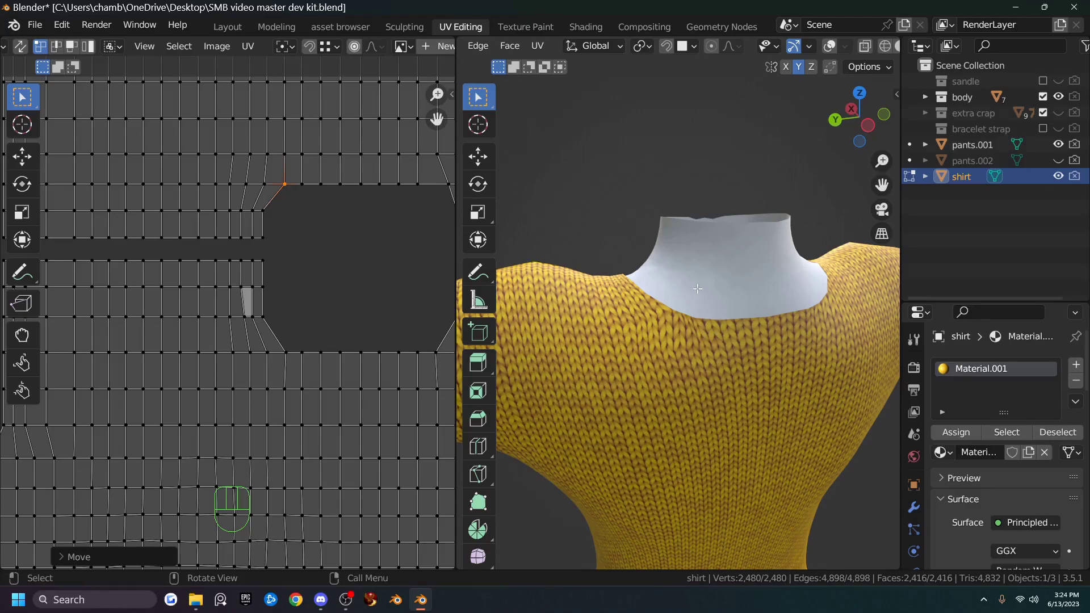
middle_drag(692, 282, 643, 344)
scroll(642, 385, down, 2)
scroll(641, 385, down, 1)
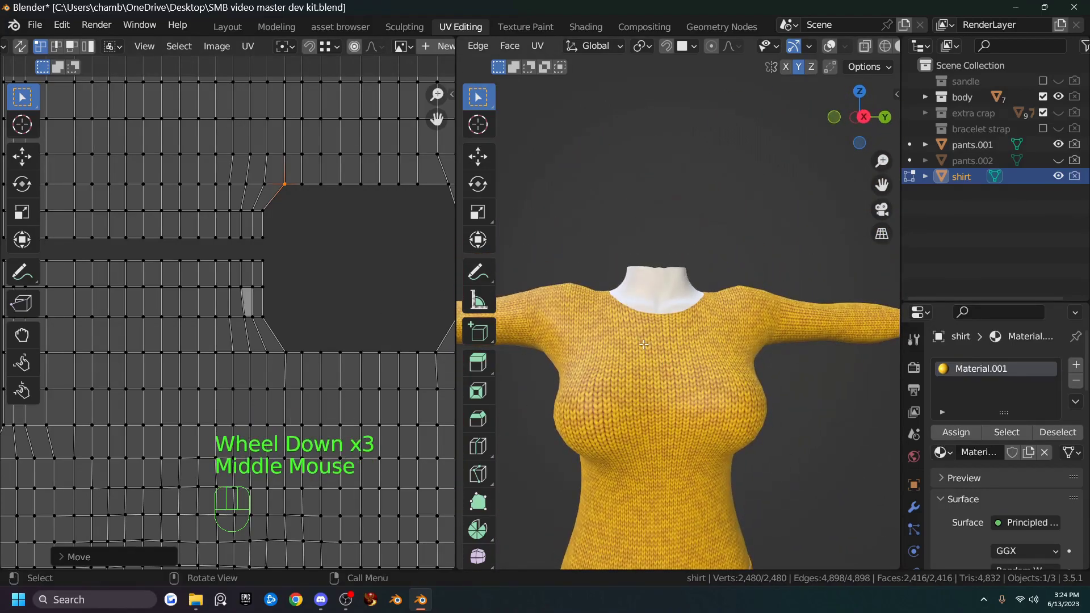
key(F7)
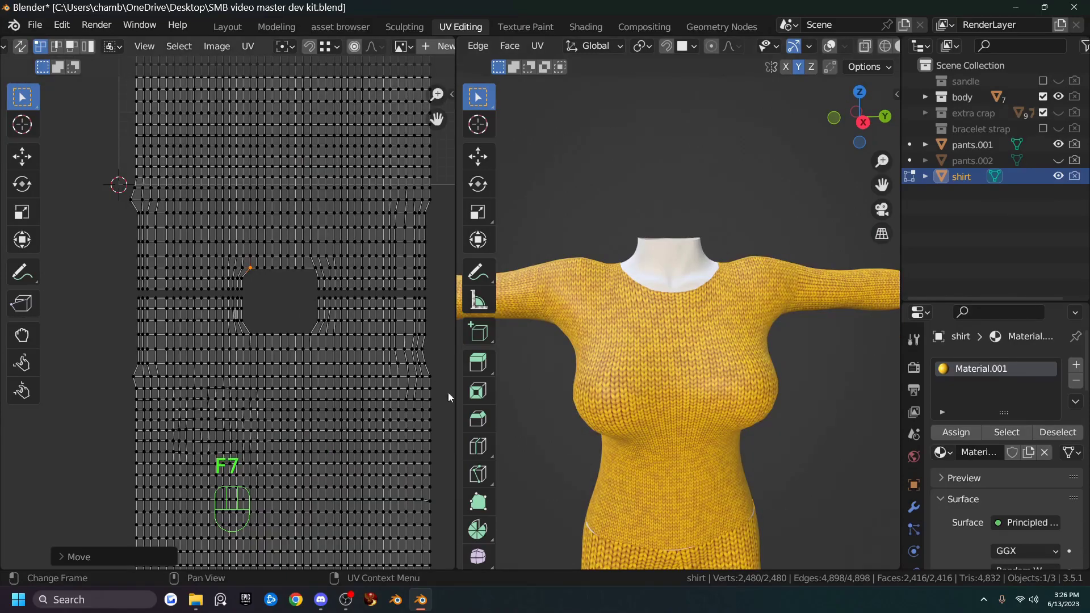
scroll(369, 380, down, 2)
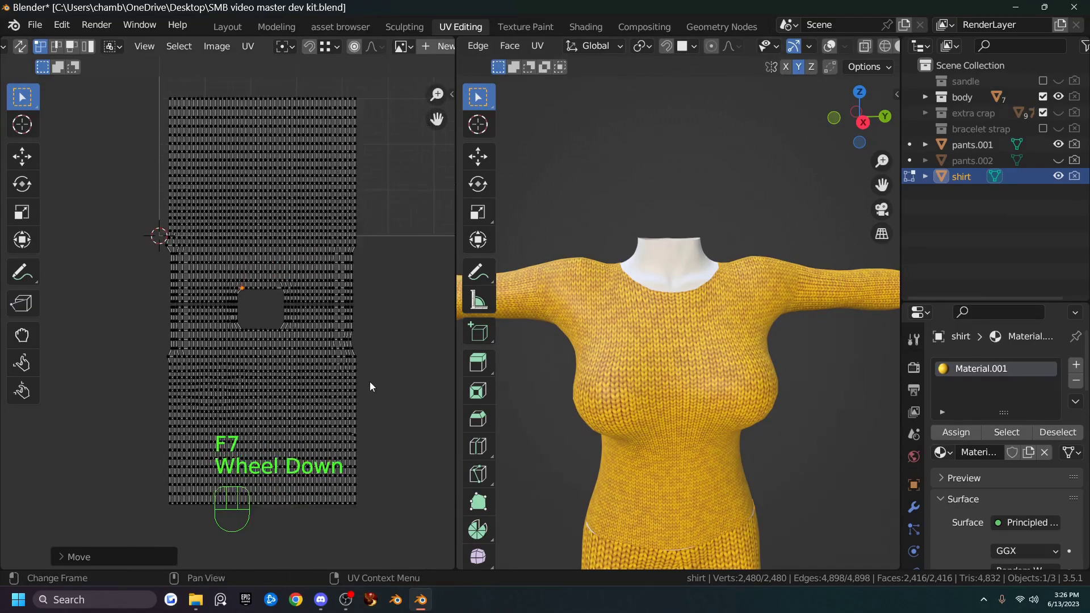
scroll(373, 389, up, 2)
scroll(296, 302, down, 2)
scroll(299, 285, up, 2)
drag(114, 262, 415, 336)
middle_drag(652, 408, 681, 409)
shift+middle_drag(662, 460, 681, 352)
scroll(216, 420, down, 2)
Select the entire lower torso UV island.
drag(176, 414, 369, 485)
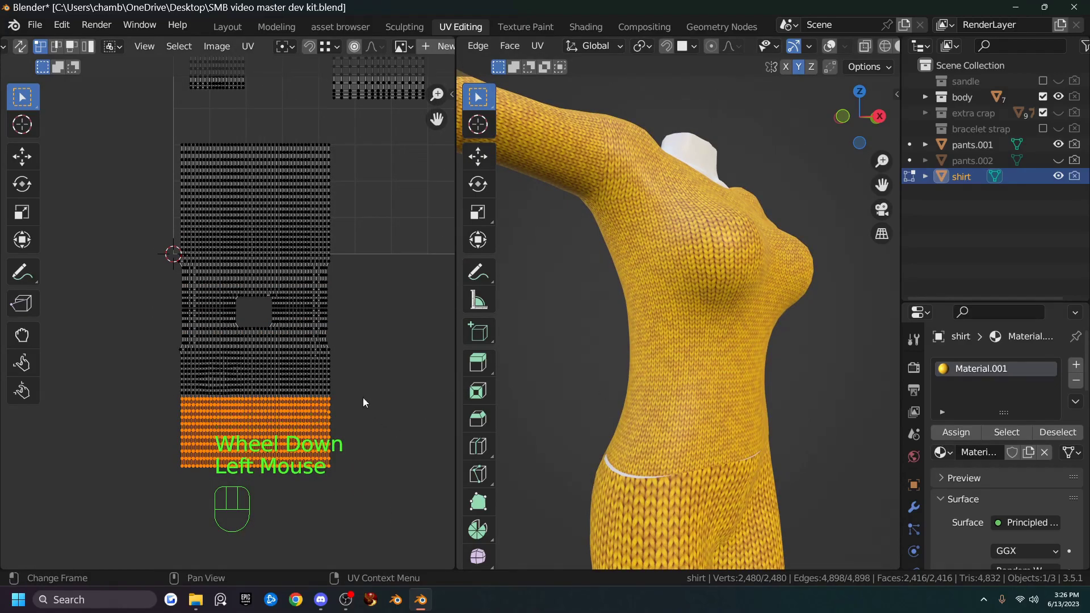
click(287, 396)
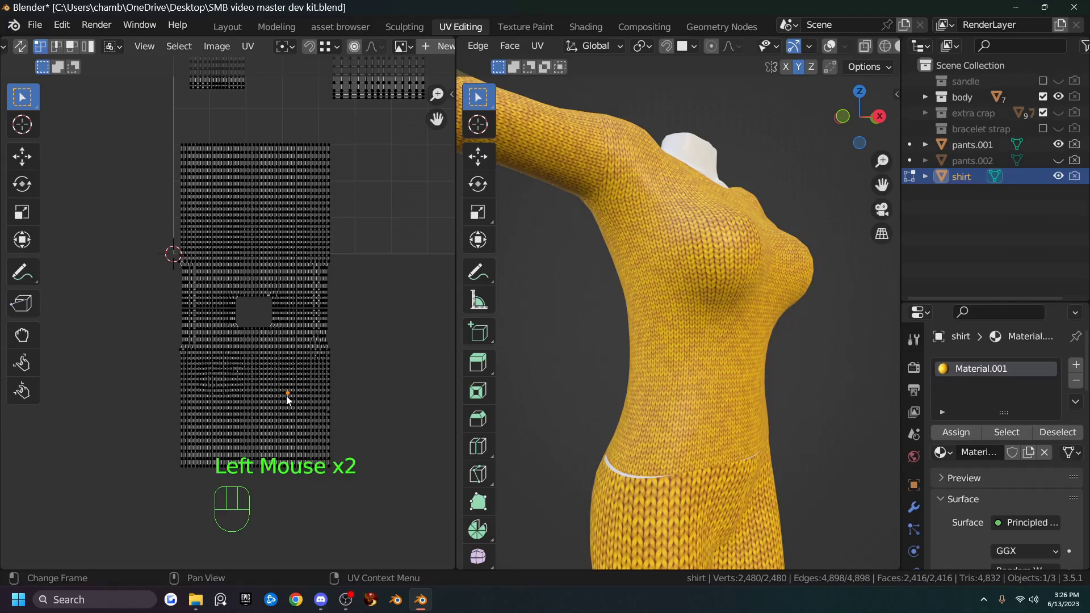
key(l)
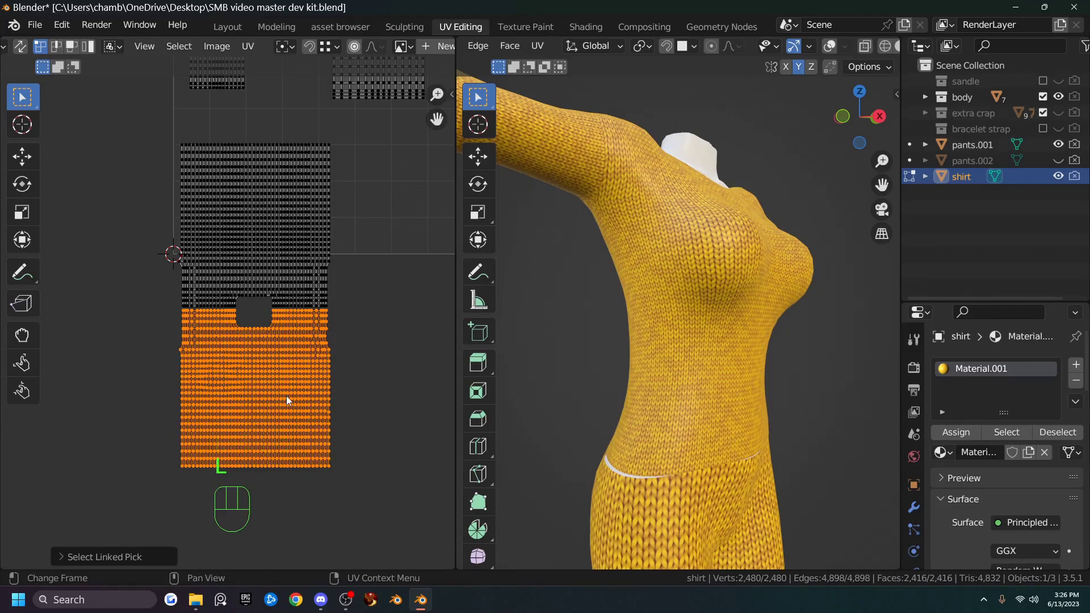
Try to rotate the lower torso UV island by 90 degrees, and undo the rotation.
text(r90)
key(Return)
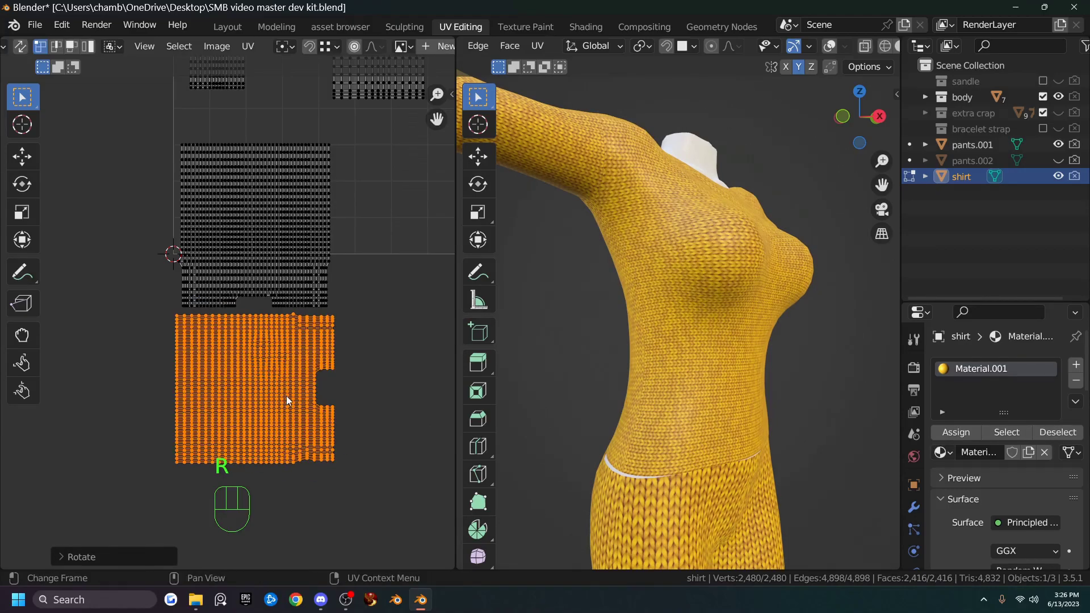
key(ctrl+z)
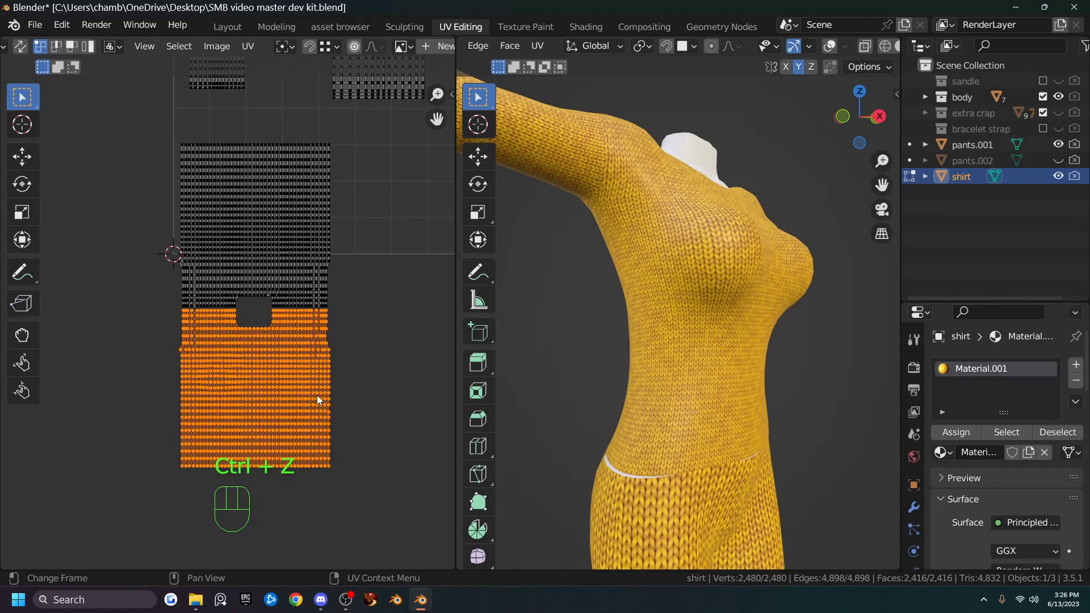
Rotate the lower torso UV island by 180 degrees and place it to the right of the other torso island.
text(r180)
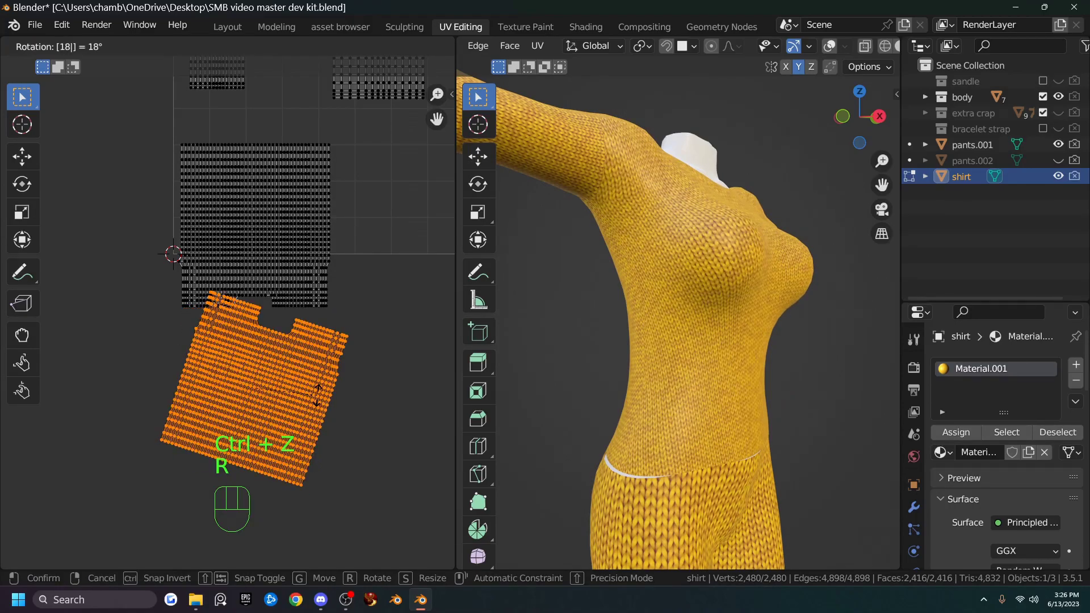
key(Return)
key(g)
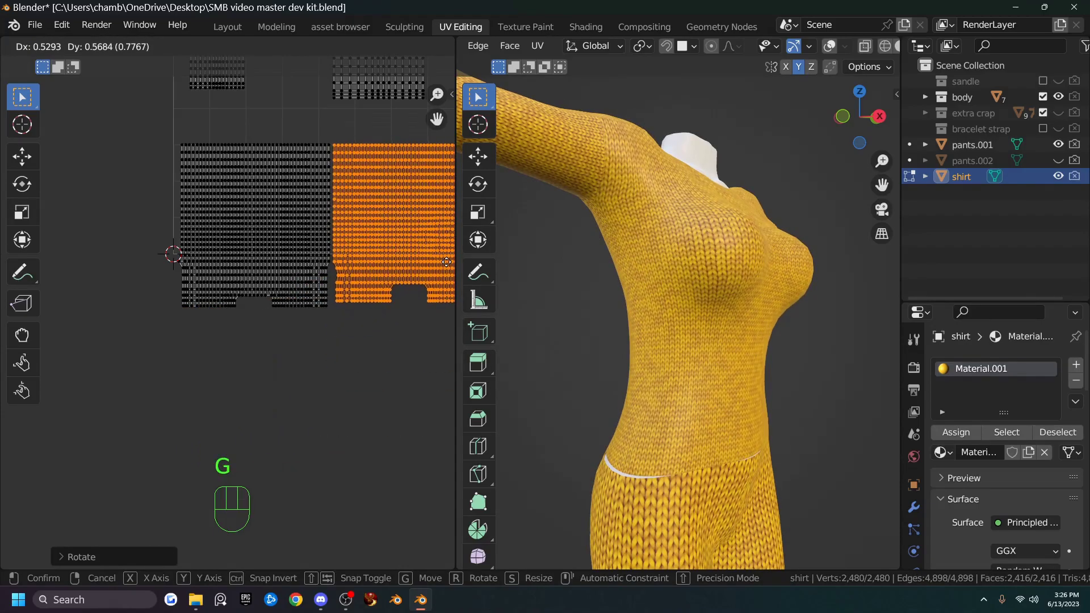
click(446, 262)
Align the moved torso island's top edge with the neighbouring island, and shift it along X to leave a small gap.
shift+middle_drag(386, 249, 386, 341)
scroll(286, 336, up, 1)
scroll(286, 336, down, 1)
scroll(286, 336, up, 3)
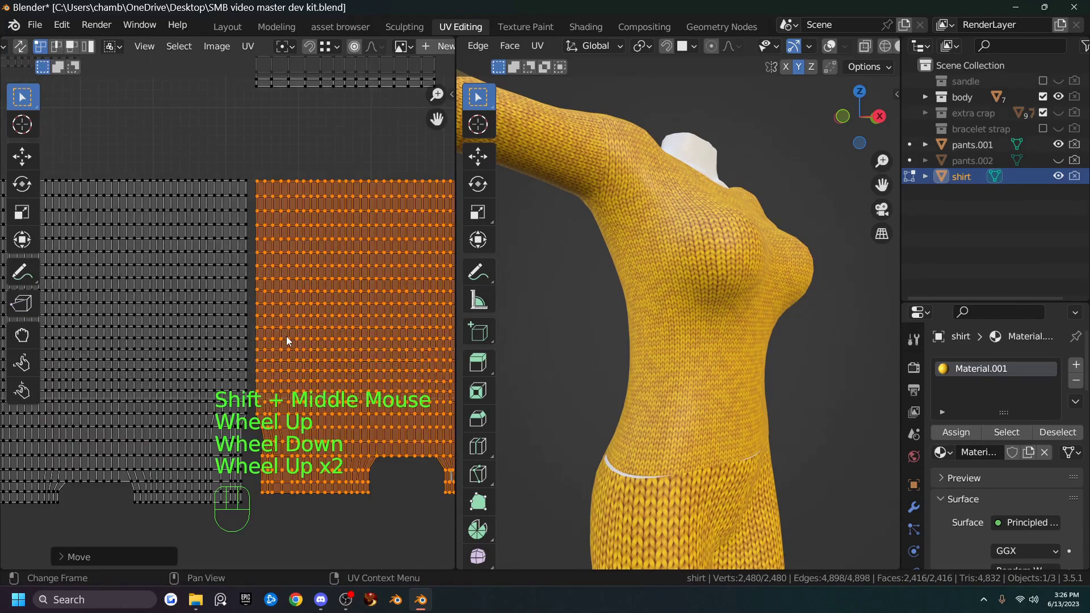
shift+middle_drag(306, 285, 311, 380)
scroll(328, 318, up, 2)
key(g)
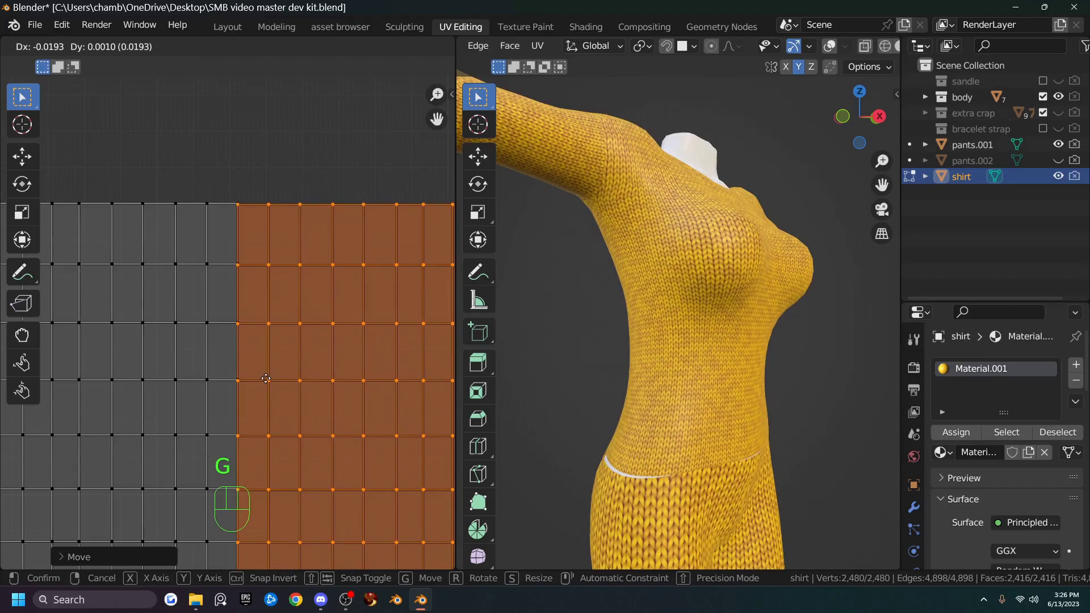
click(267, 381)
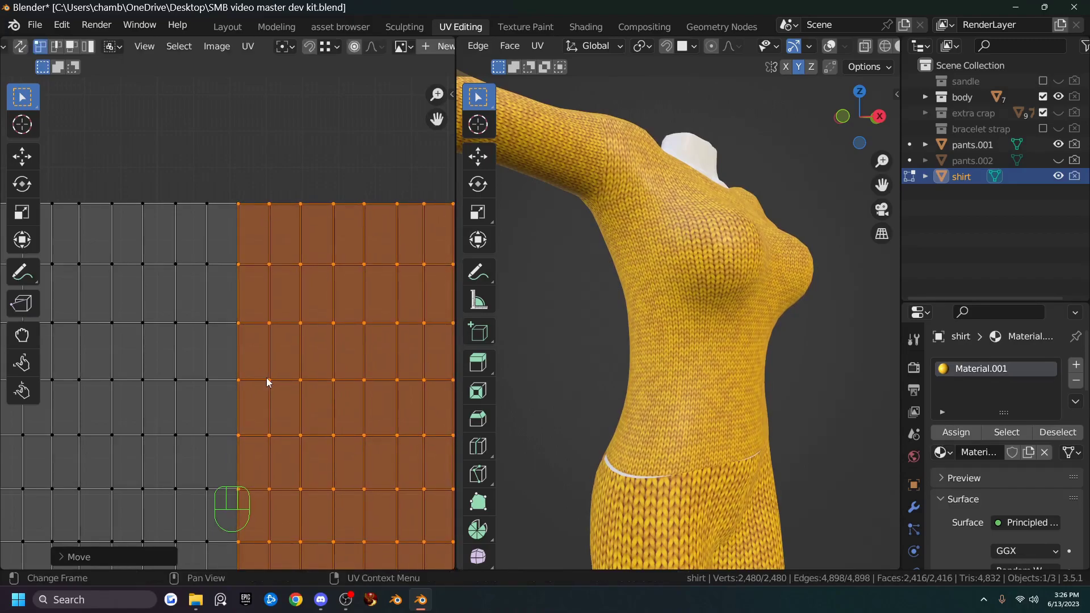
key(g)
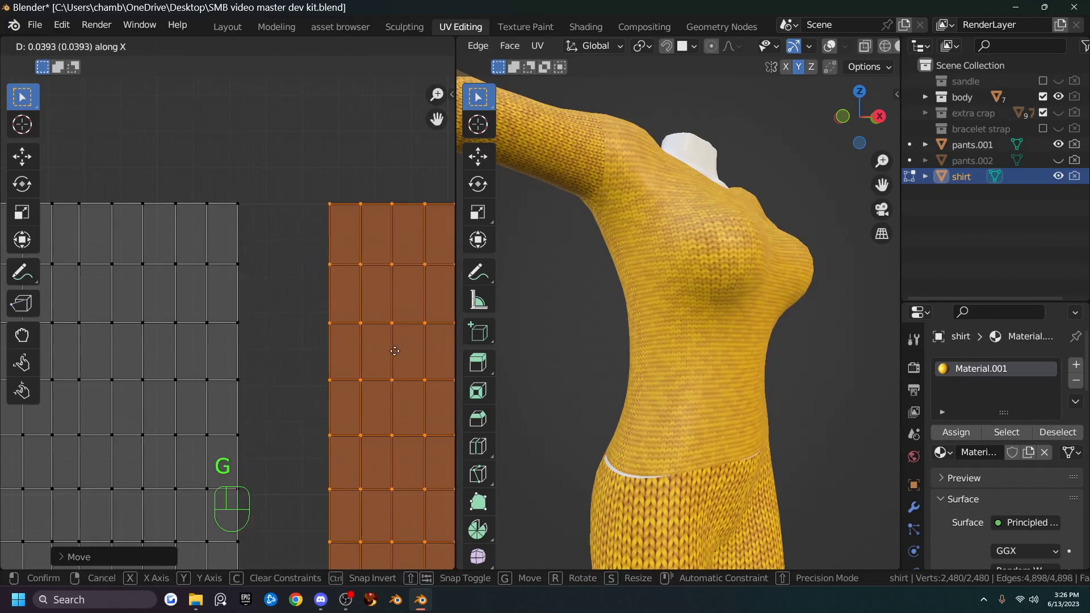
click(377, 375)
Move the upper vertex rows of both torso islands slightly upward along Y, stretching the faces just below them.
scroll(379, 377, down, 2)
scroll(377, 373, down, 4)
shift+middle_drag(95, 241, 158, 282)
drag(84, 269, 417, 367)
shift+middle_drag(417, 367, 273, 344)
shift+drag(235, 248, 394, 342)
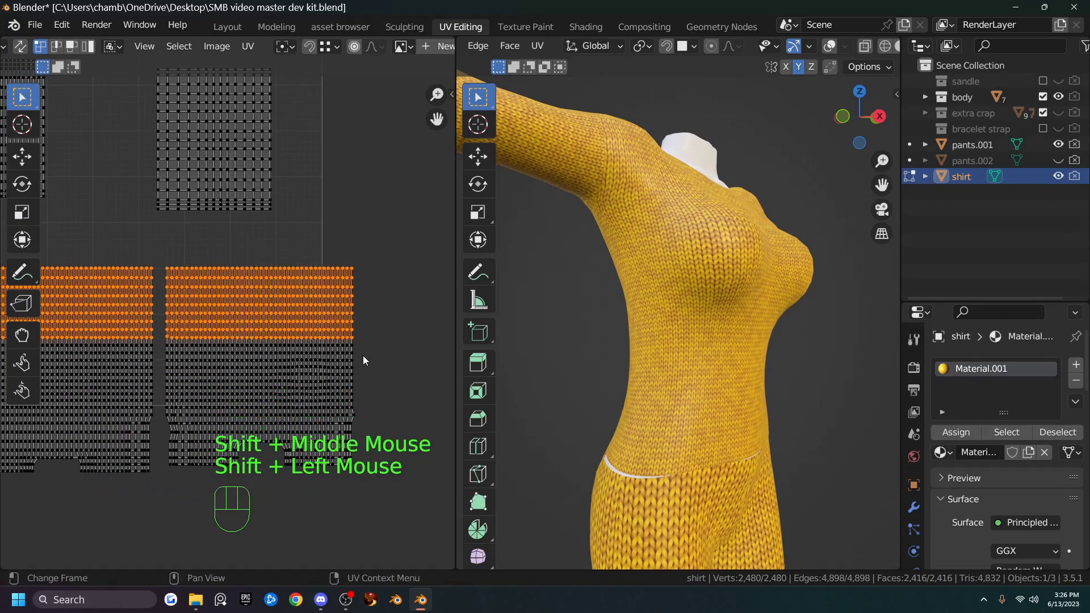
key(g)
key(y)
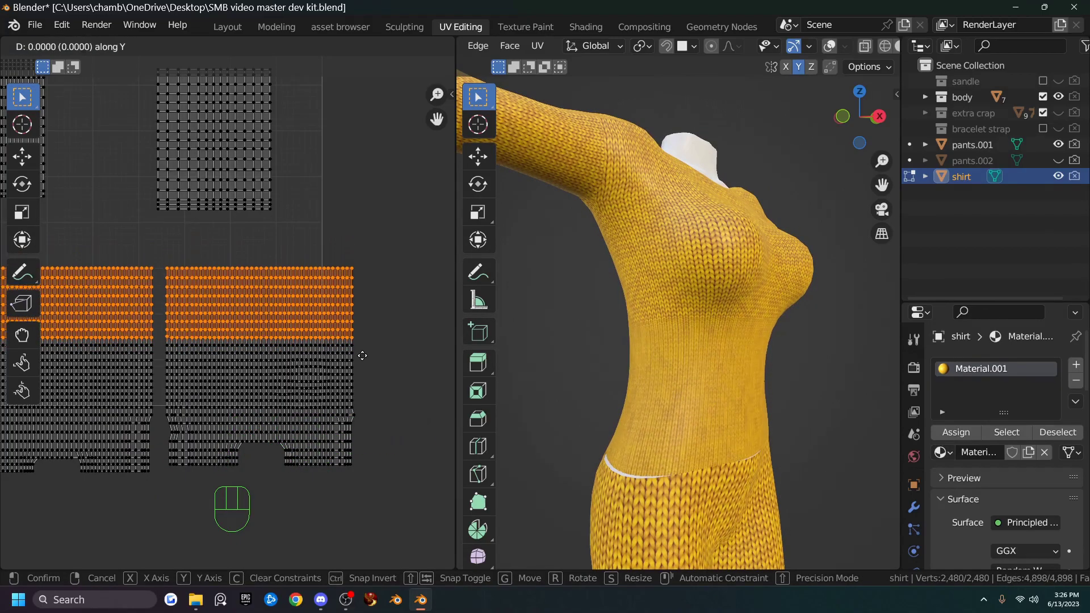
click(363, 350)
Try to move the upper vertex rows of both torso islands further upward, and undo that extra move.
scroll(675, 318, up, 3)
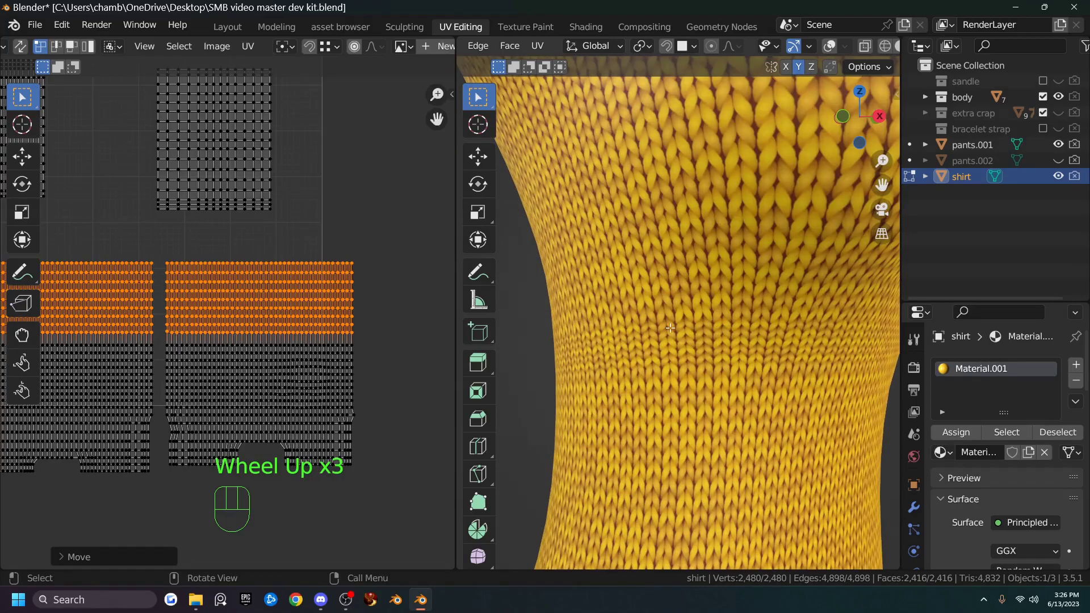
key(g)
click(384, 356)
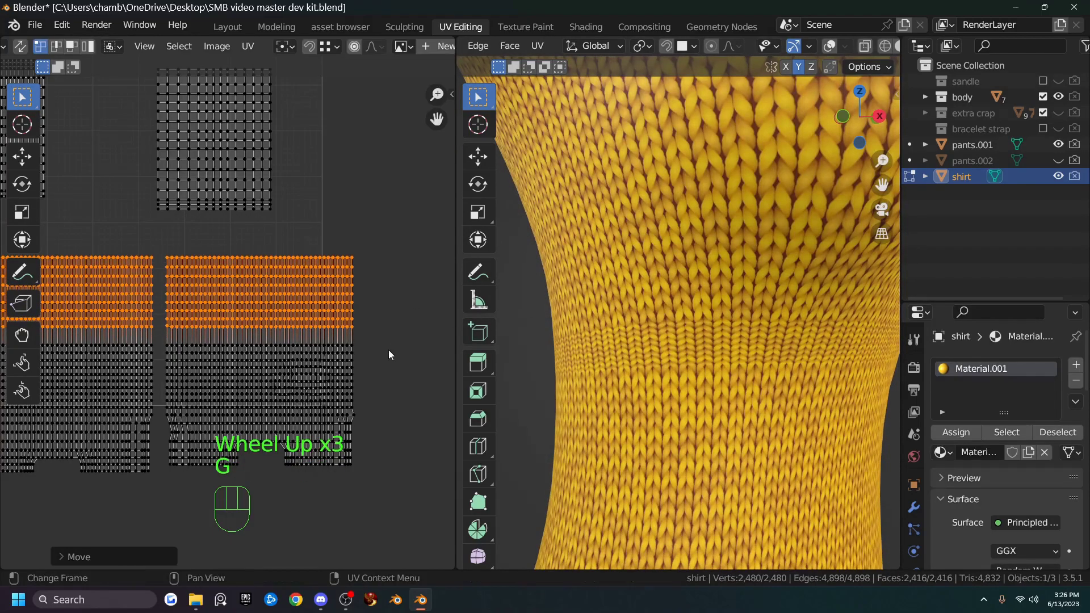
scroll(253, 338, down, 2)
scroll(260, 356, up, 1)
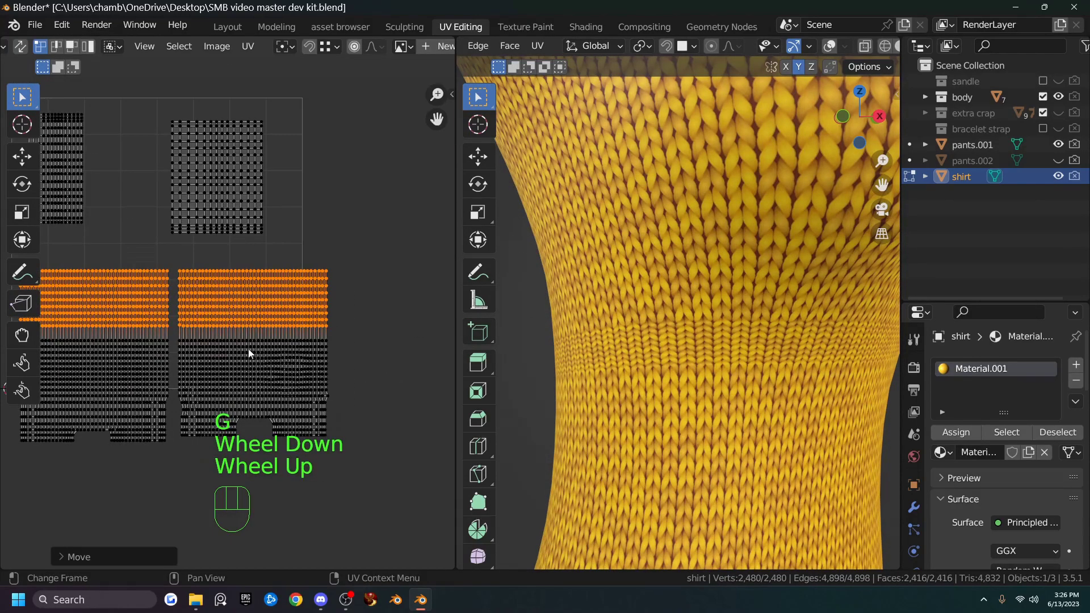
shift+middle_drag(166, 284, 147, 260)
drag(91, 259, 263, 277)
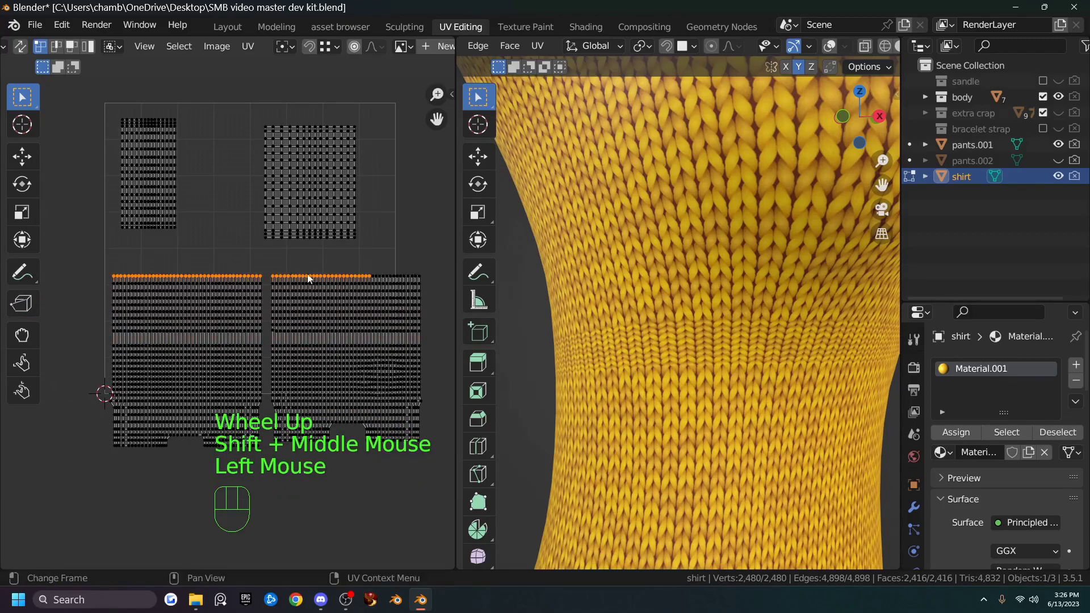
key(ctrl+z)
key(ctrl+z)
Nudge the topmost vertex row of both torso UV islands slightly along Y.
shift+middle_drag(652, 398, 644, 244)
drag(100, 264, 437, 285)
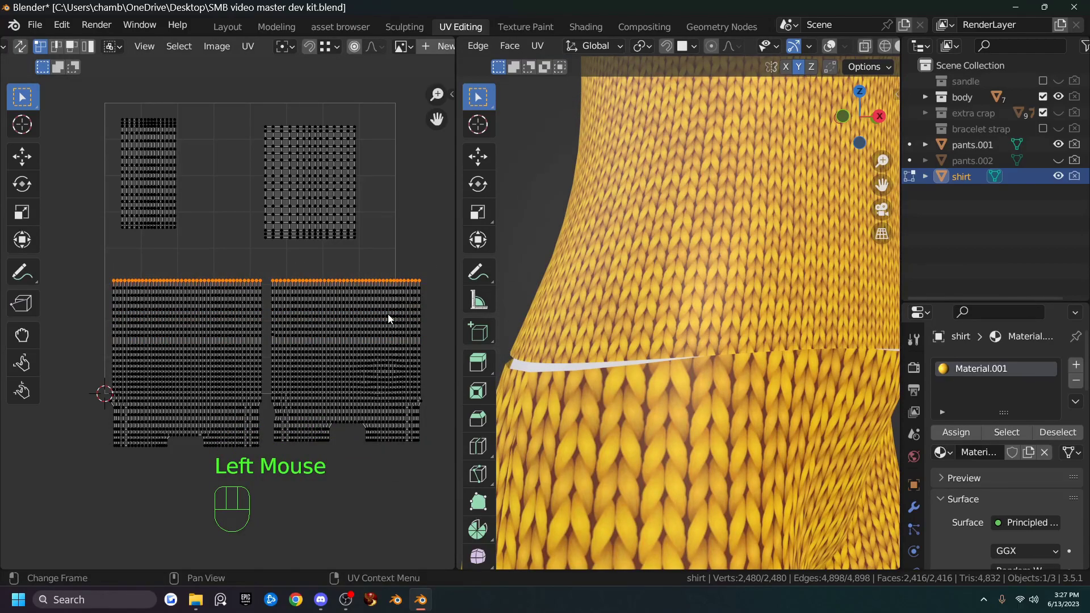
key(g)
key(y)
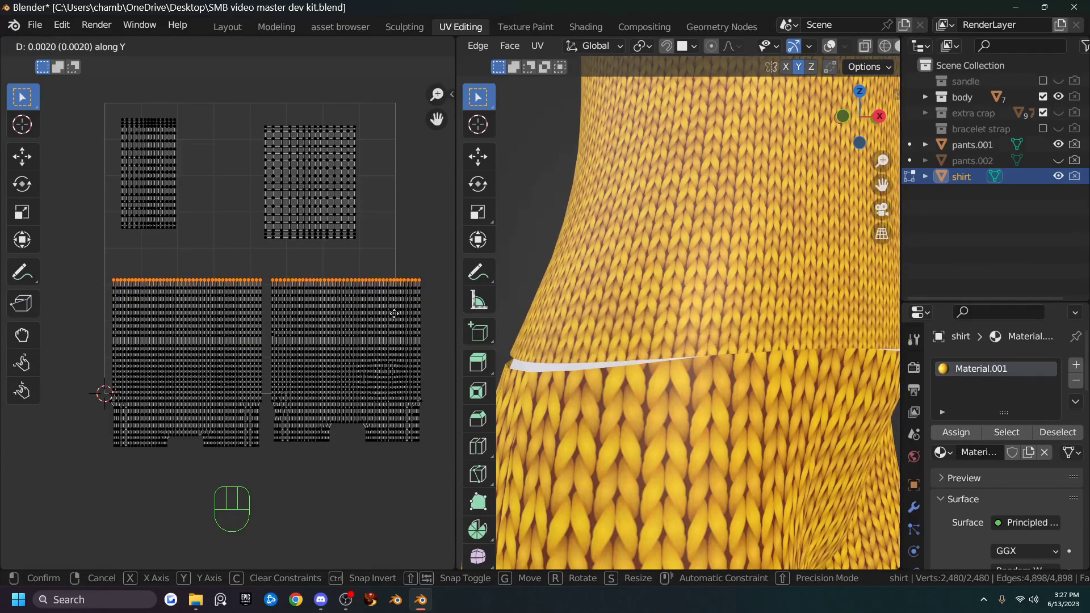
click(394, 319)
Nudge all vertex rows below the top edge of both torso islands along Y, and repeat with only the rows beneath the uppermost few.
drag(101, 285, 433, 482)
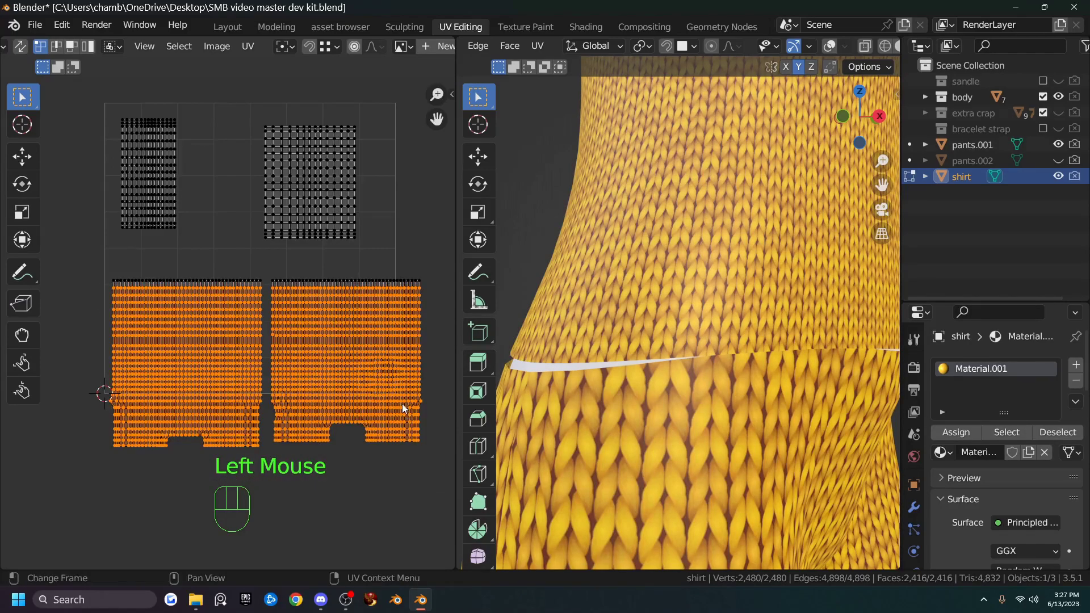
key(g)
key(y)
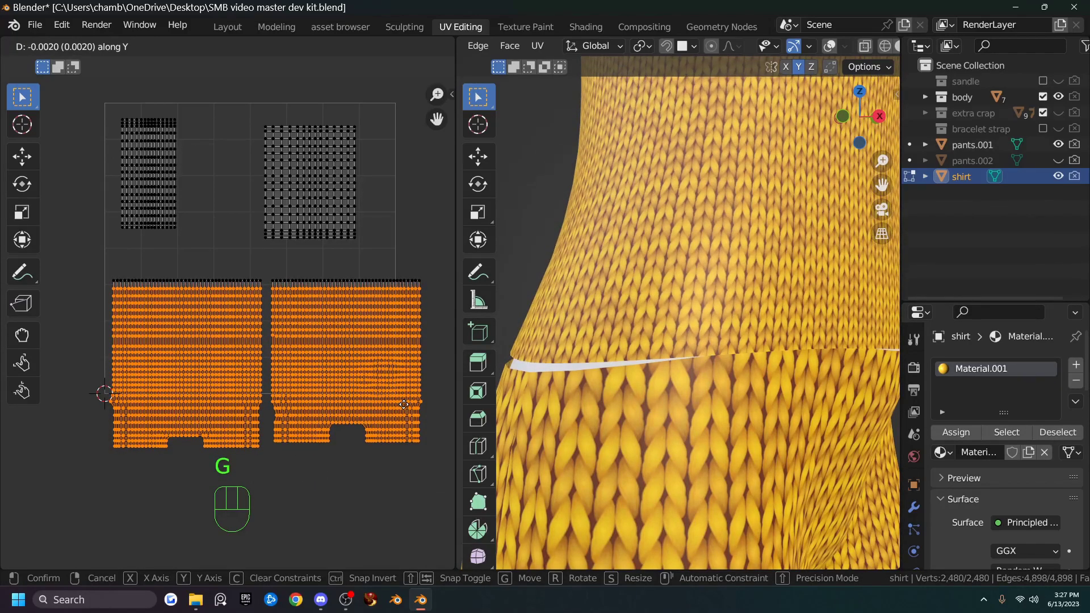
click(387, 405)
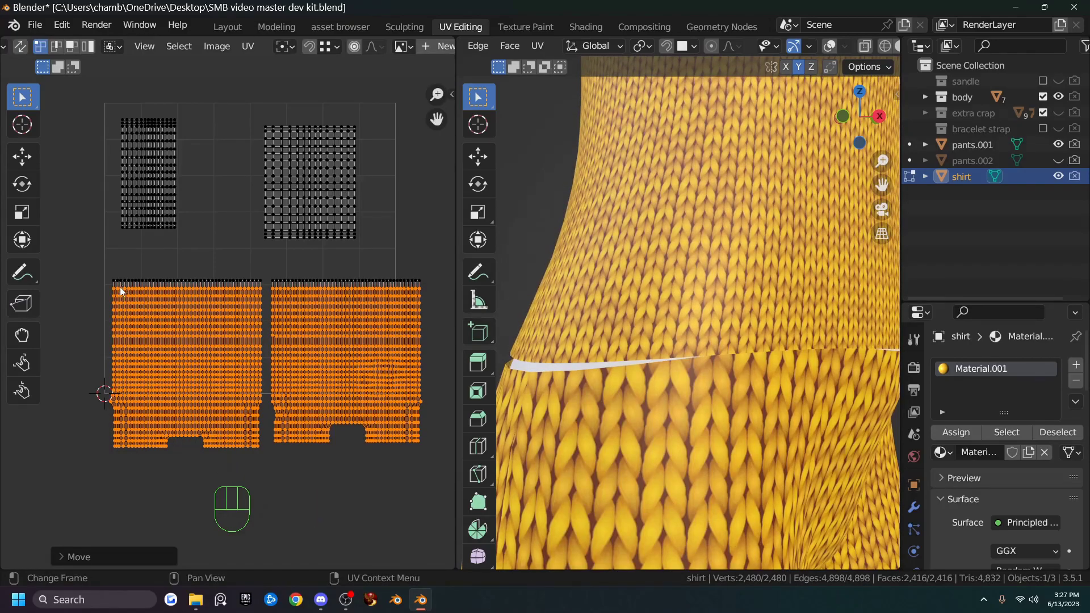
drag(109, 295, 428, 480)
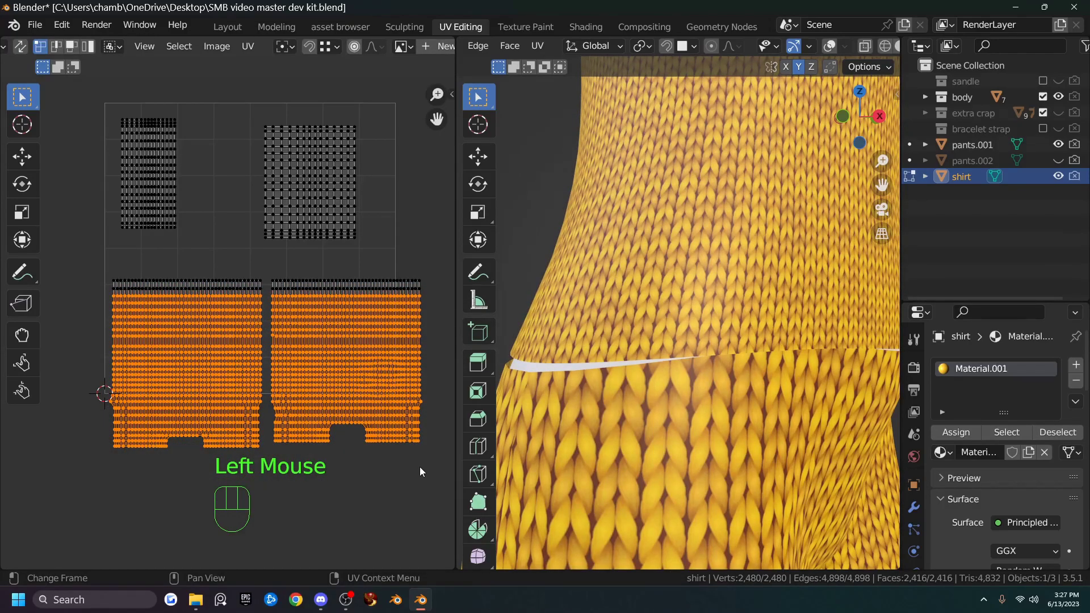
key(g)
key(y)
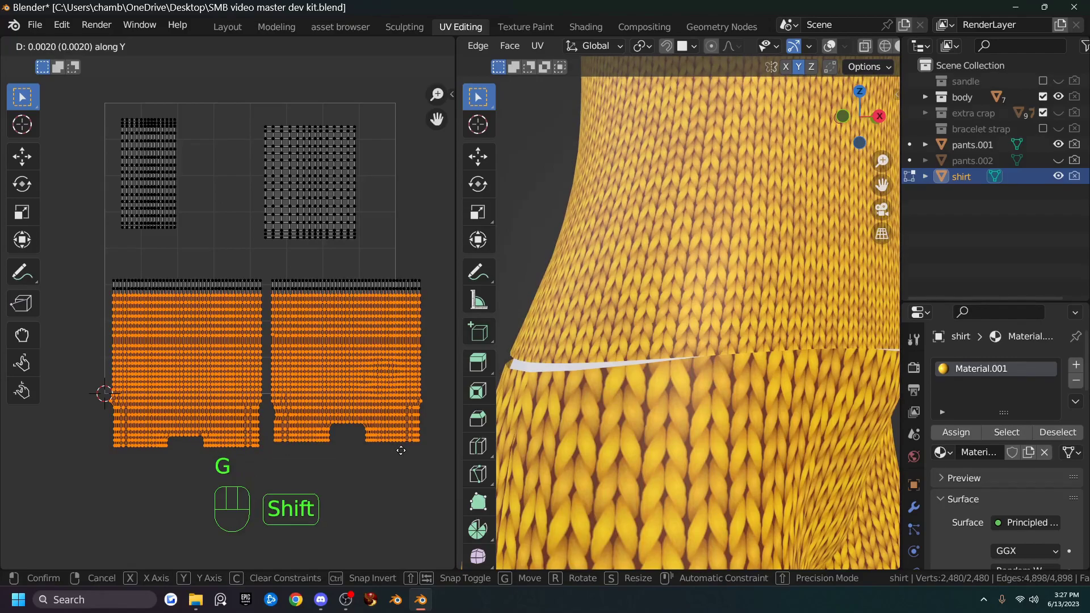
click(403, 467)
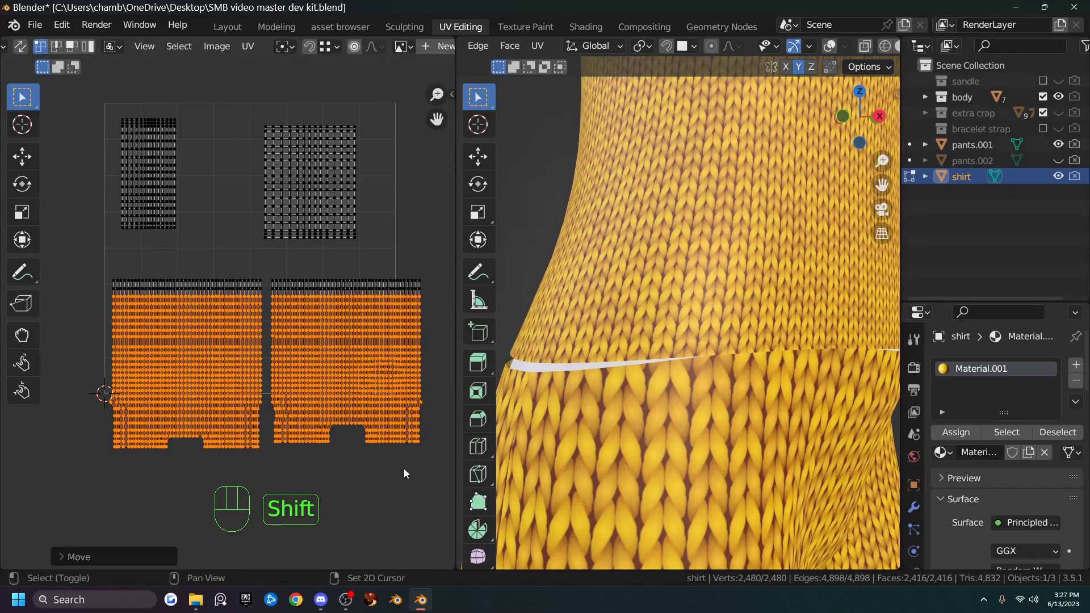
Move the upper vertex rows of both torso islands slightly down along Y, narrowing the wide band of faces below them.
middle_drag(710, 260, 636, 290)
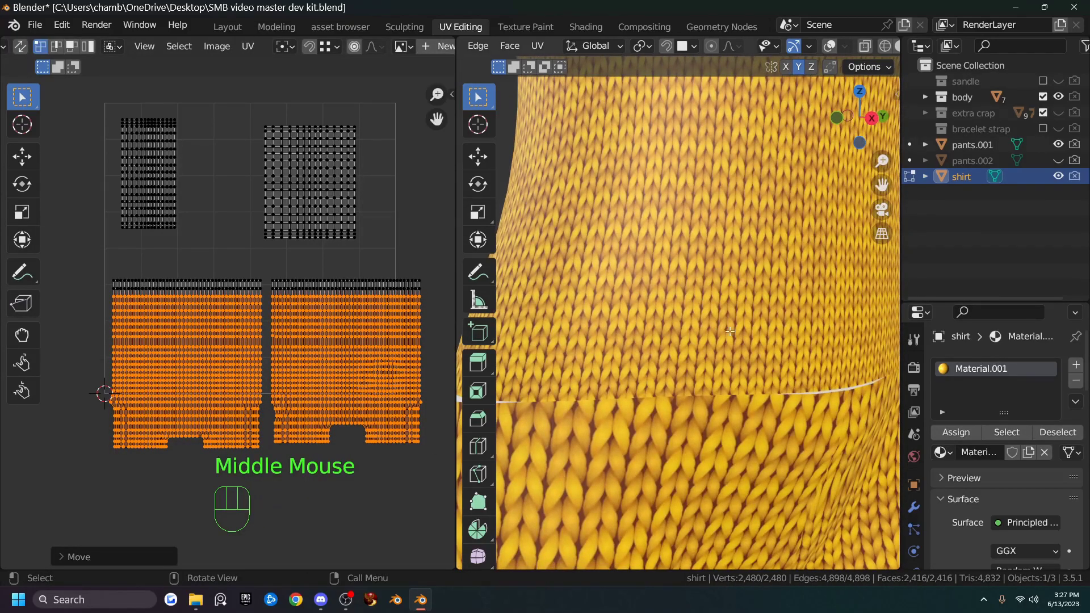
middle_drag(736, 319, 727, 336)
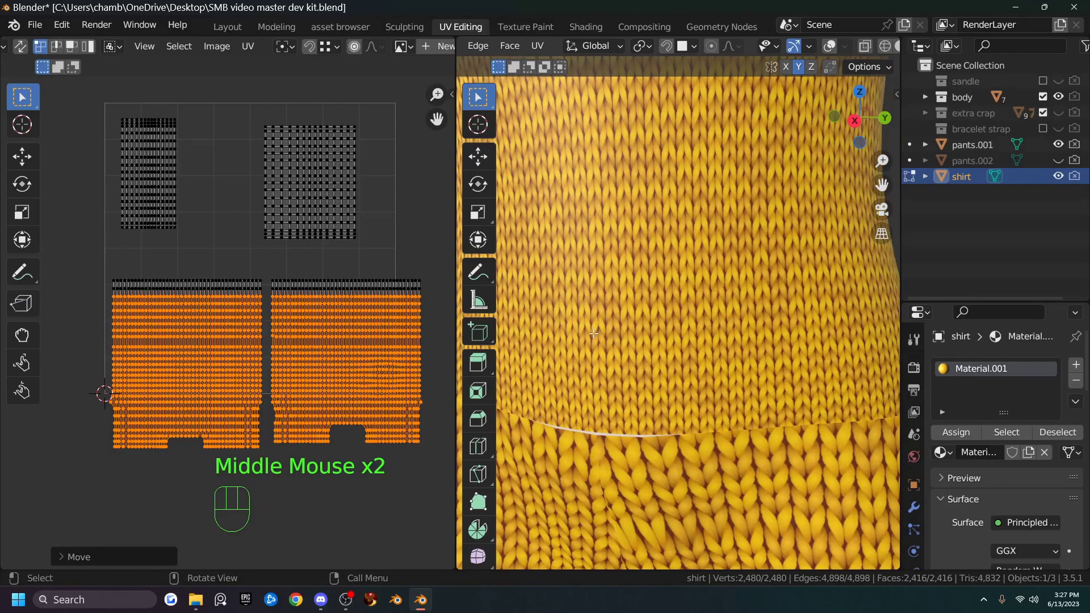
shift+middle_drag(641, 336, 681, 277)
scroll(670, 350, down, 2)
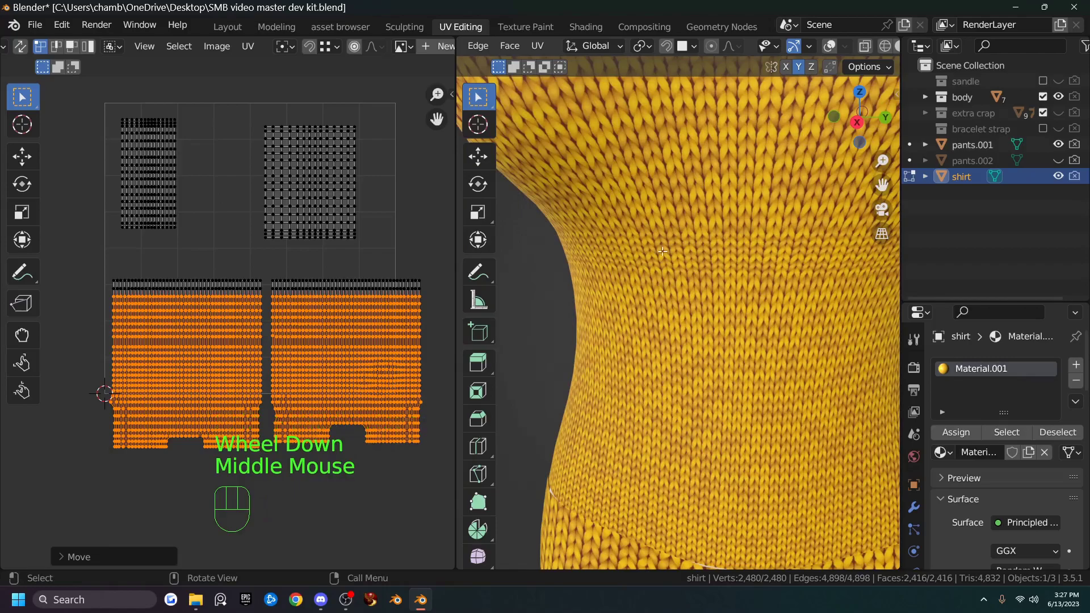
drag(96, 268, 436, 342)
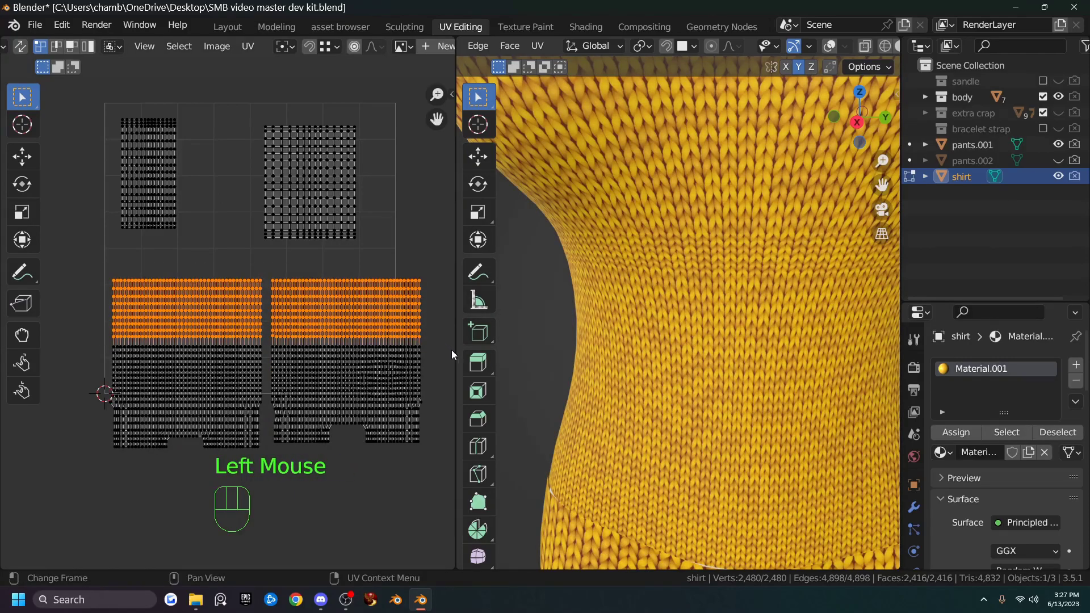
key(g)
key(y)
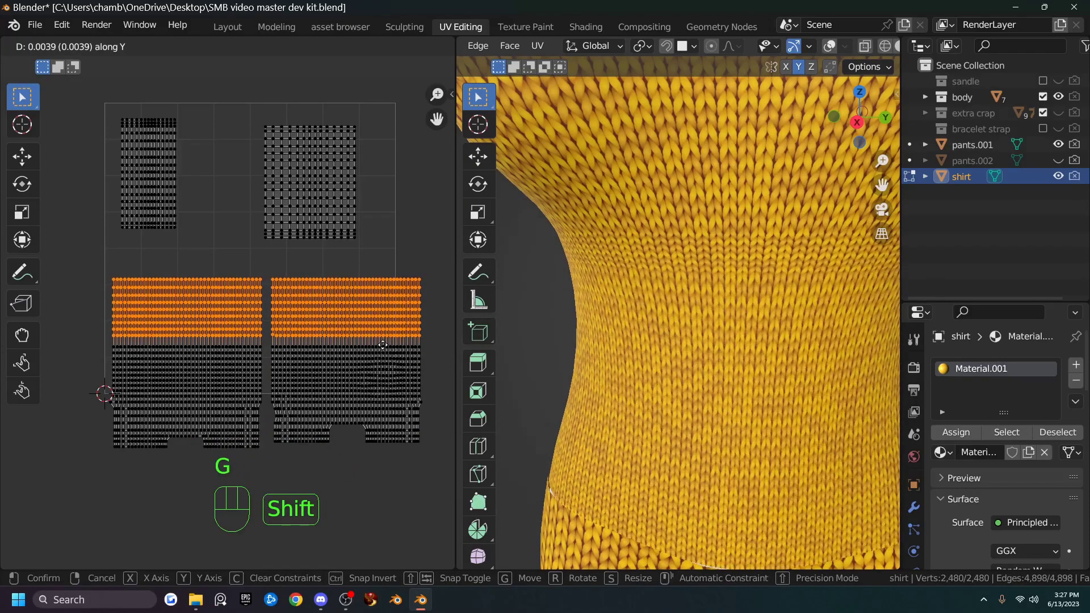
click(386, 398)
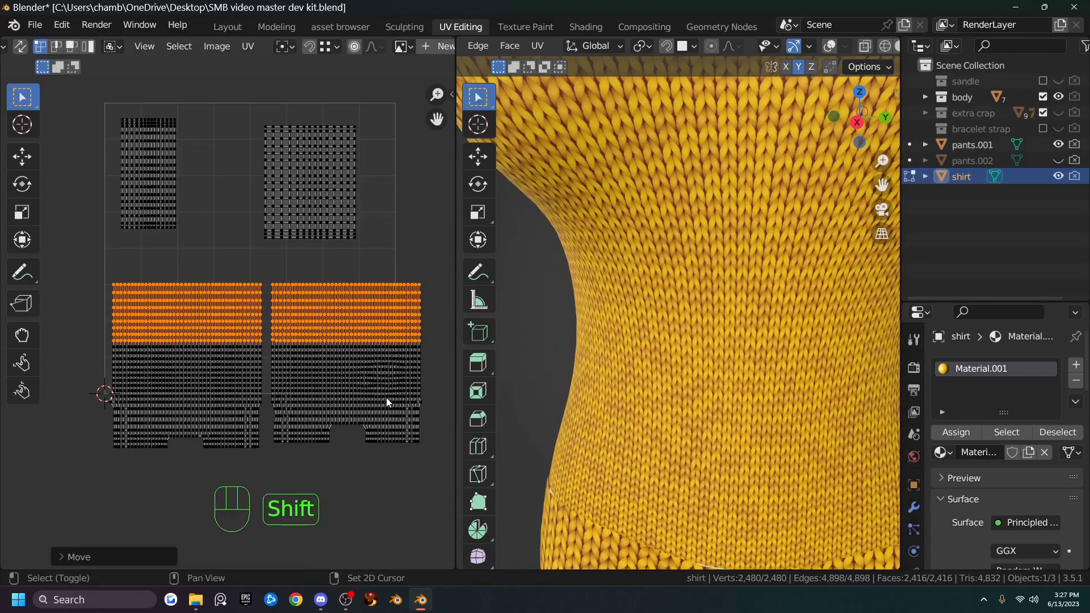
Check the knit around the neckline, and nudge the vertex rows at the neckline end of both torso islands very slightly along Y.
scroll(630, 340, down, 2)
shift+middle_drag(630, 340, 614, 322)
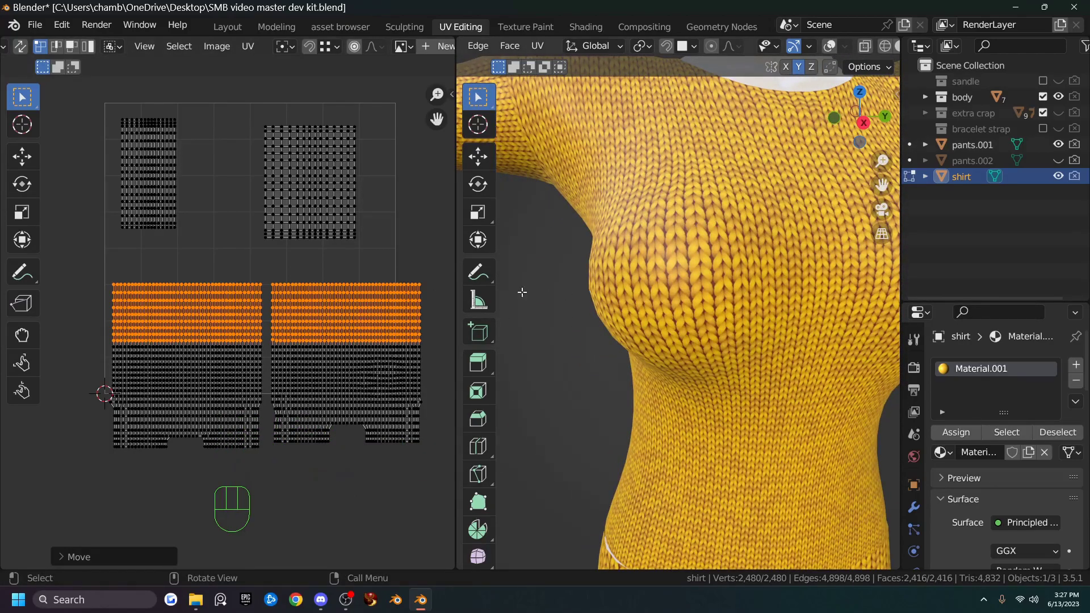
scroll(695, 449, down, 2)
shift+middle_drag(694, 450, 711, 305)
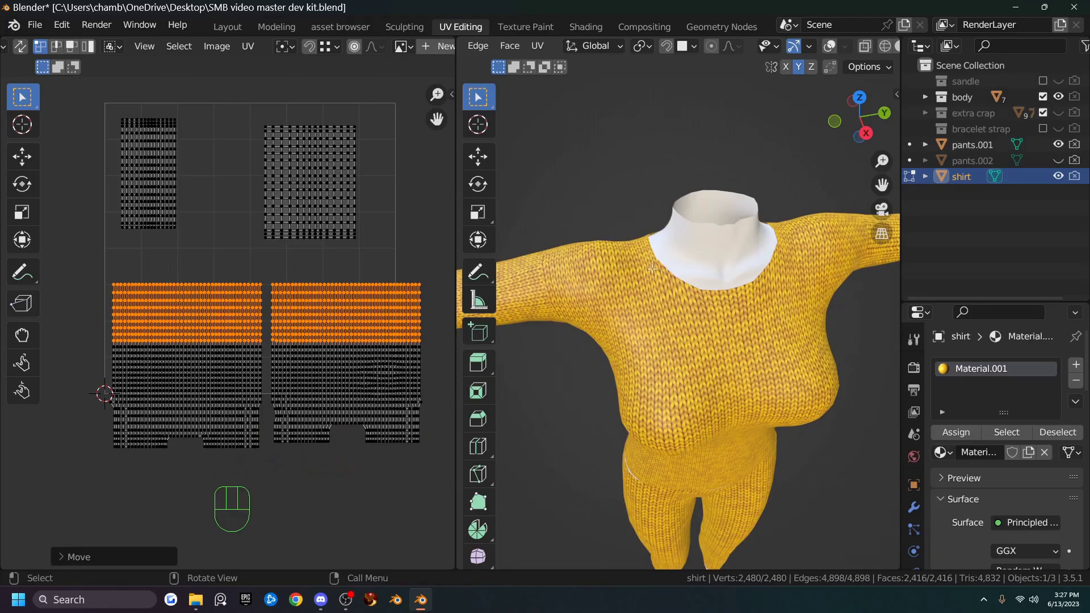
scroll(685, 350, up, 2)
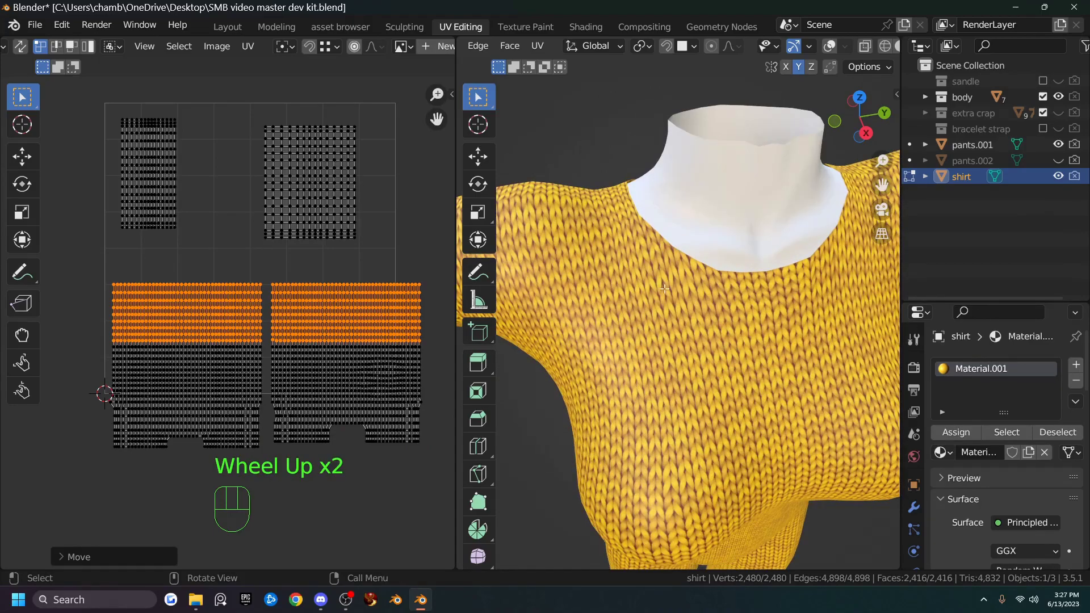
scroll(705, 278, up, 1)
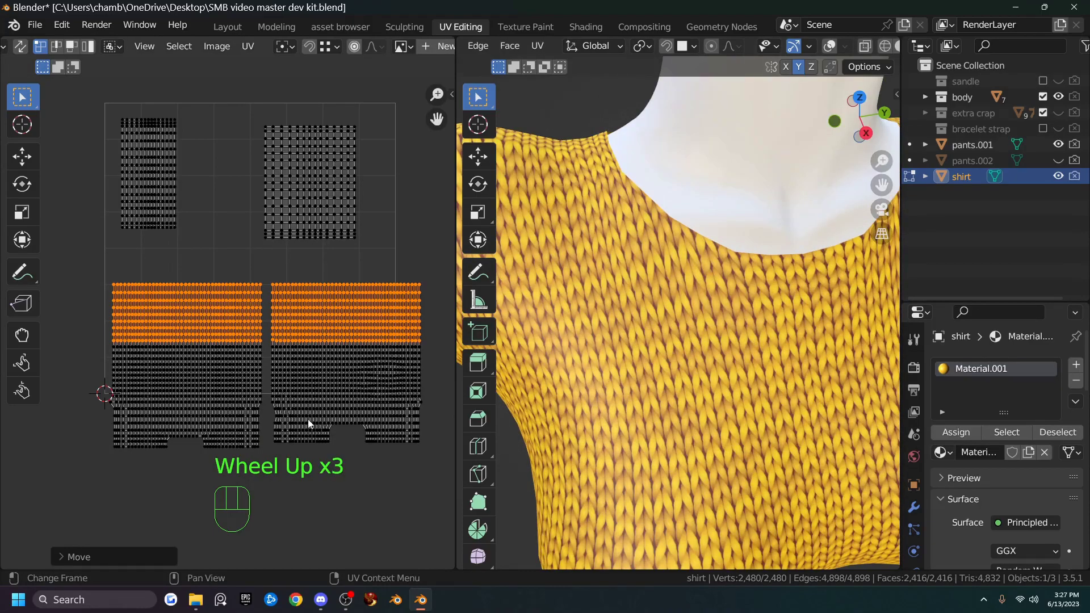
shift+middle_drag(332, 431, 305, 357)
drag(85, 345, 421, 436)
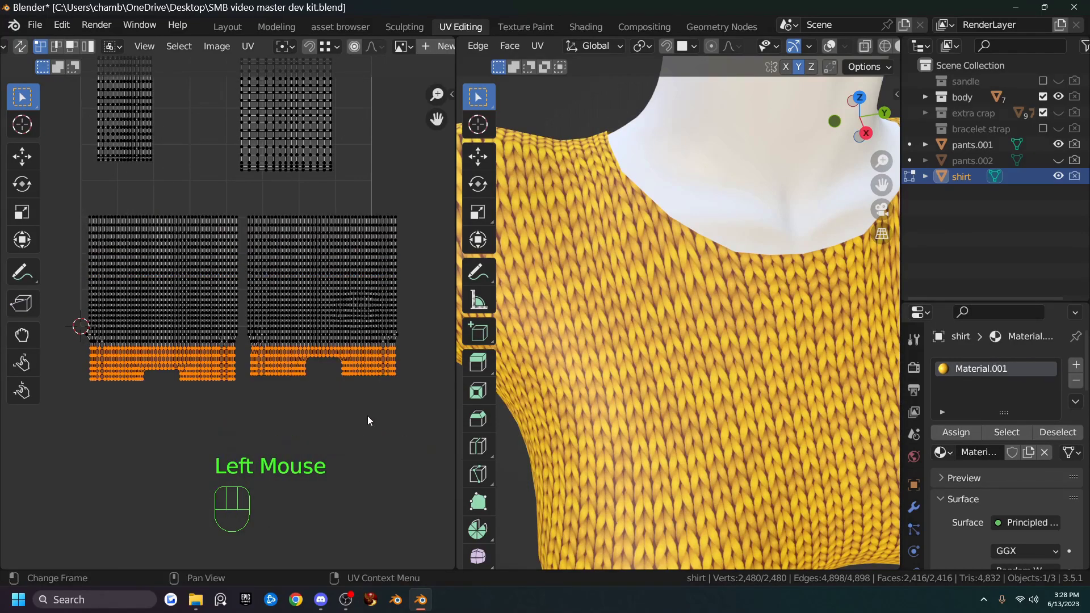
key(g)
key(shift)
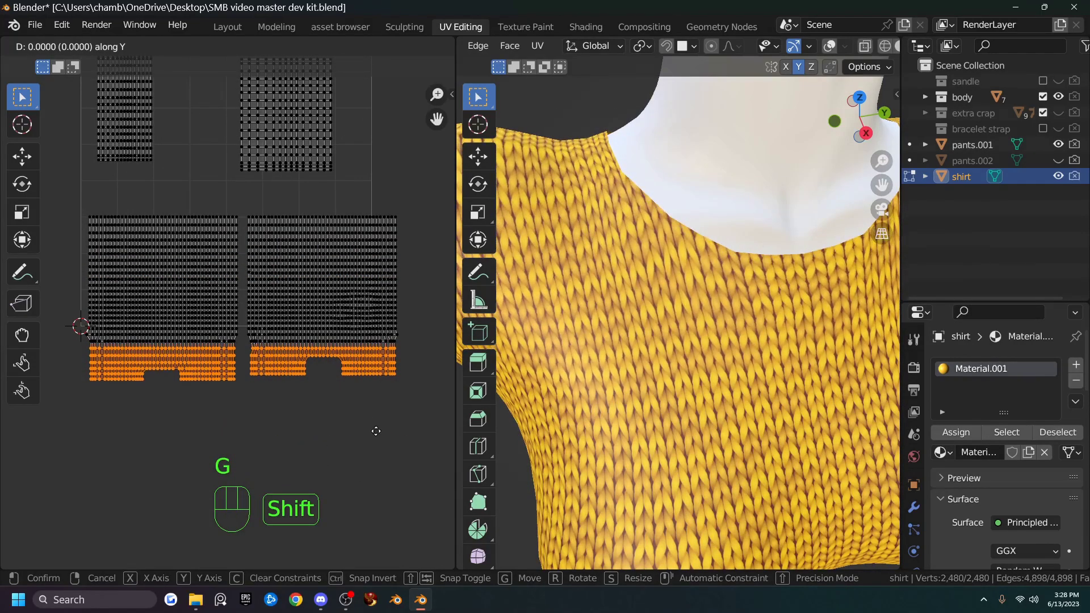
click(375, 430)
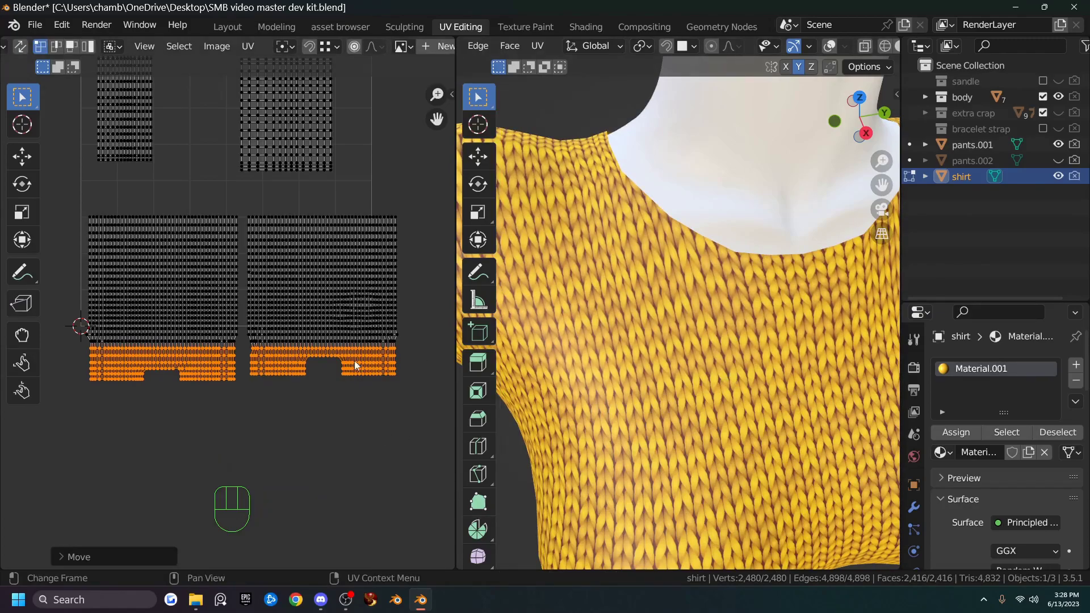
Try to move the lowest vertex rows of both torso islands down along Y, and undo the move.
drag(83, 354, 417, 419)
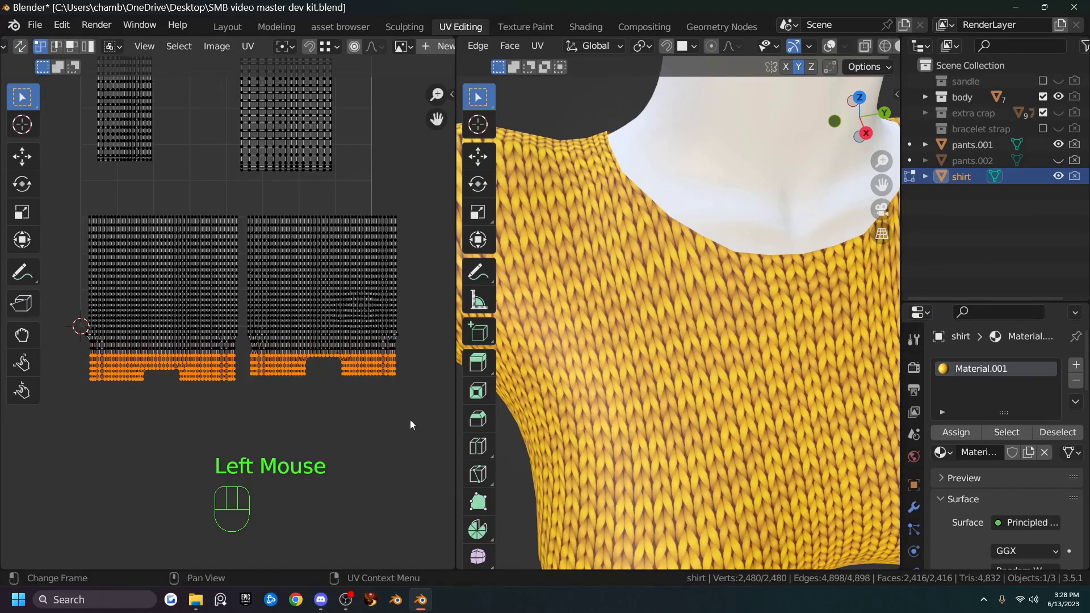
key(g)
key(y)
key(shift)
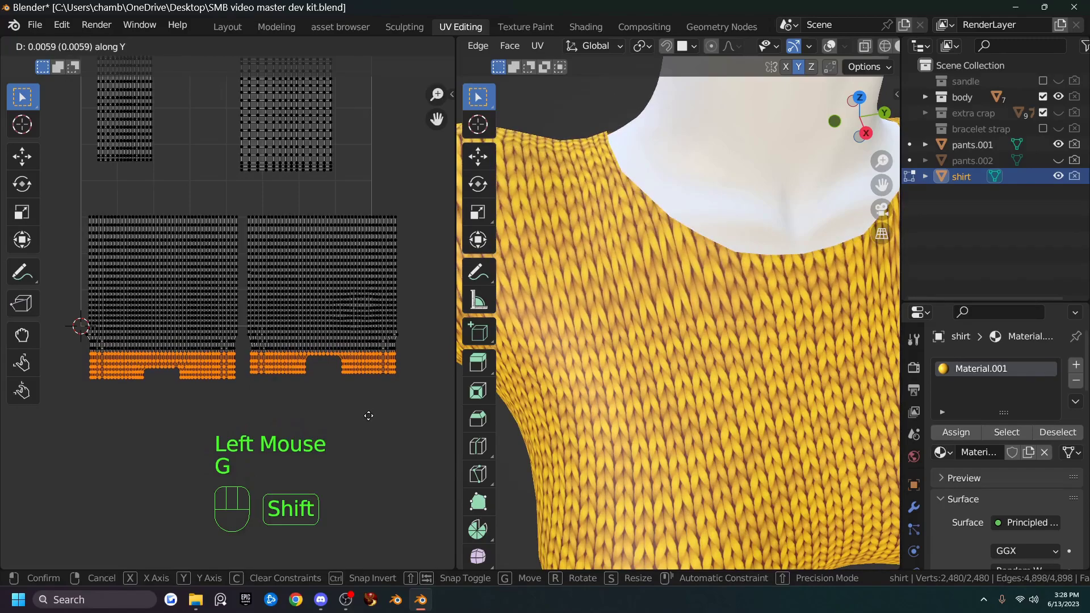
click(378, 466)
scroll(653, 284, down, 3)
middle_drag(653, 284, 669, 288)
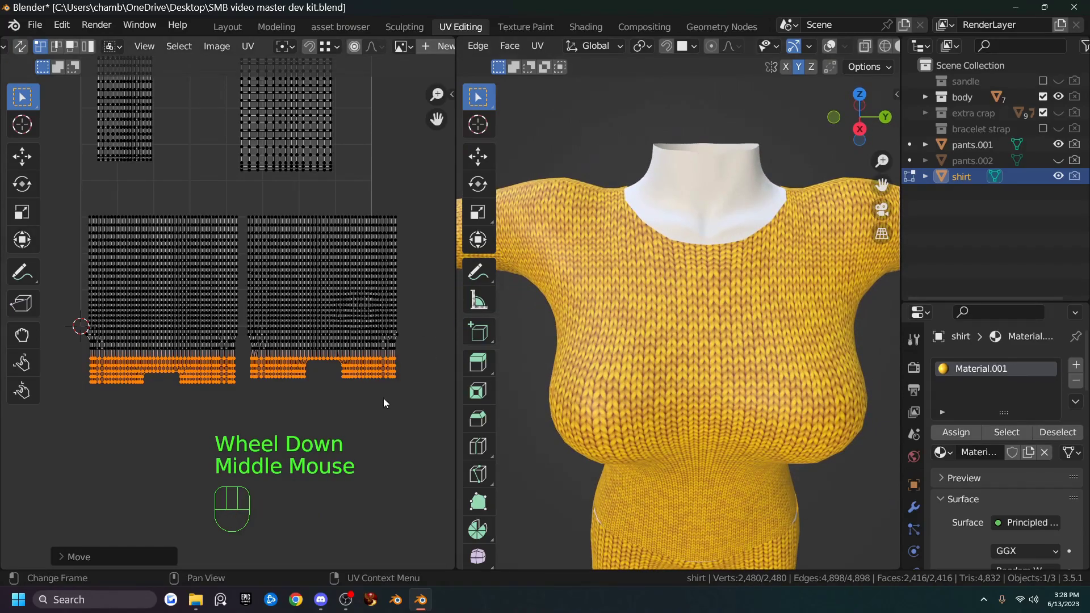
key(ctrl+z)
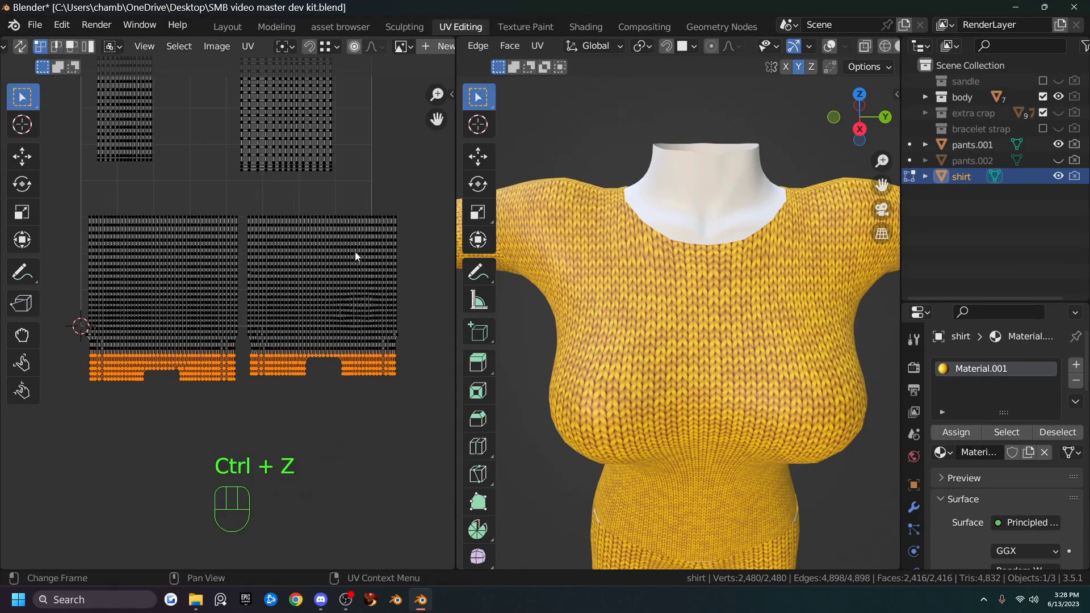
Move the stray vertex on the second torso island's inner edge along Y to line up with its row.
scroll(321, 291, up, 3)
click(243, 236)
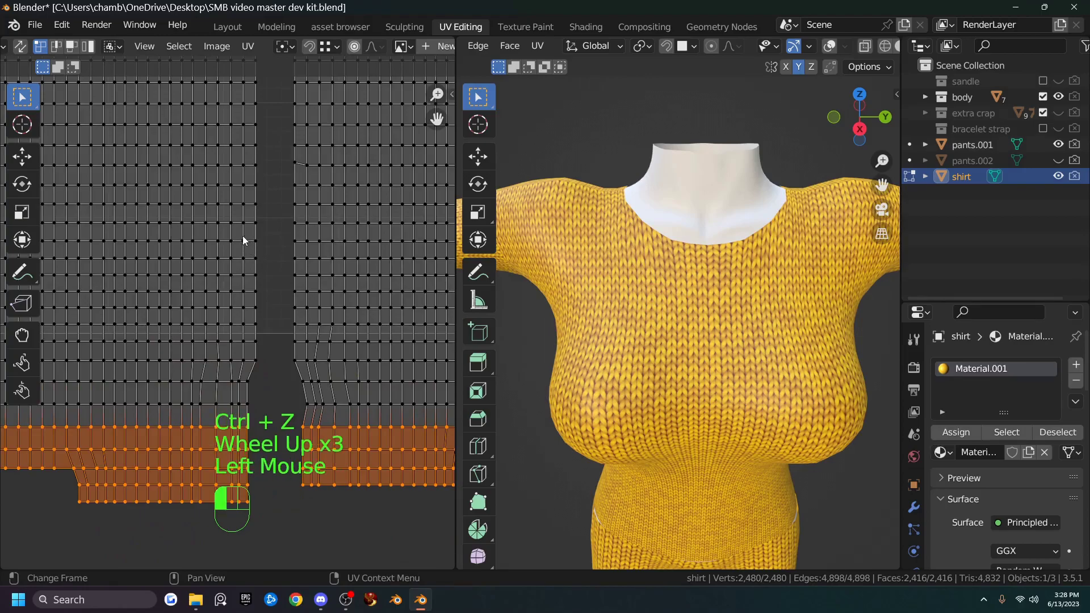
click(244, 238)
click(282, 227)
click(281, 189)
click(302, 158)
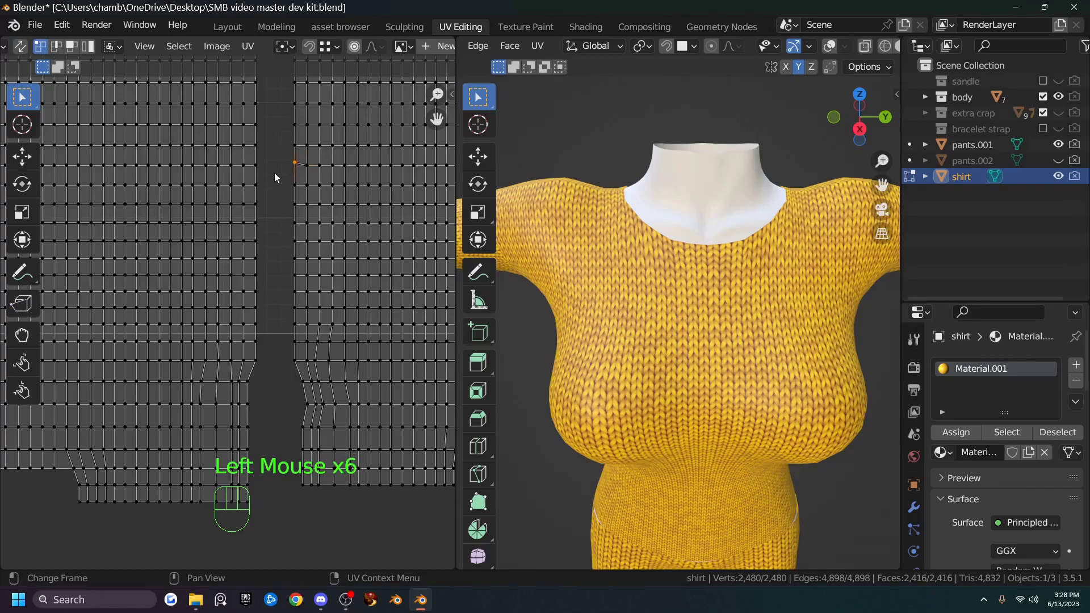
key(g)
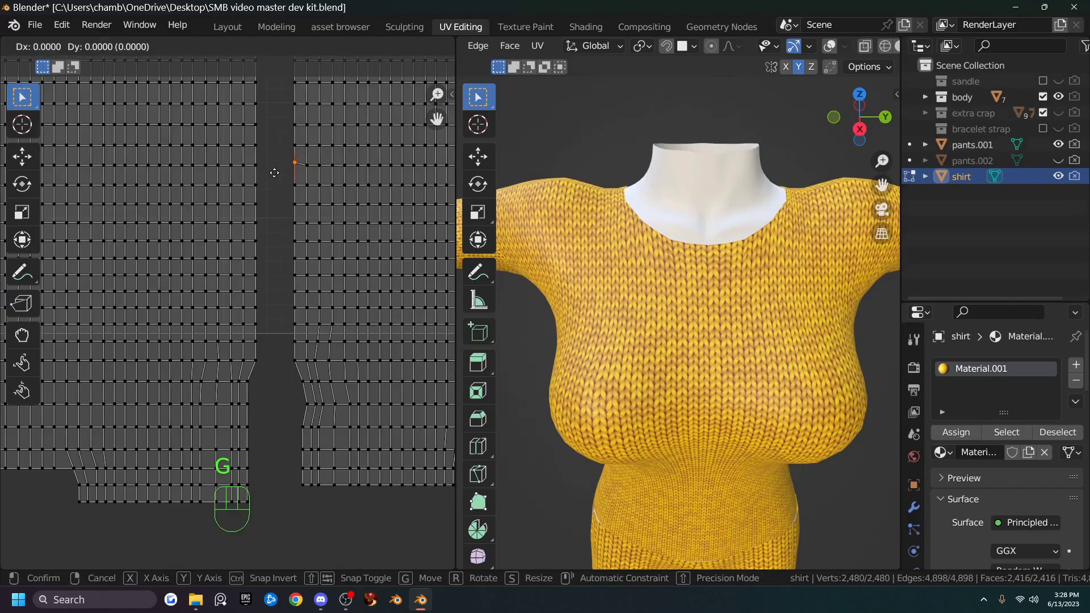
key(y)
key(ctrl)
click(307, 165)
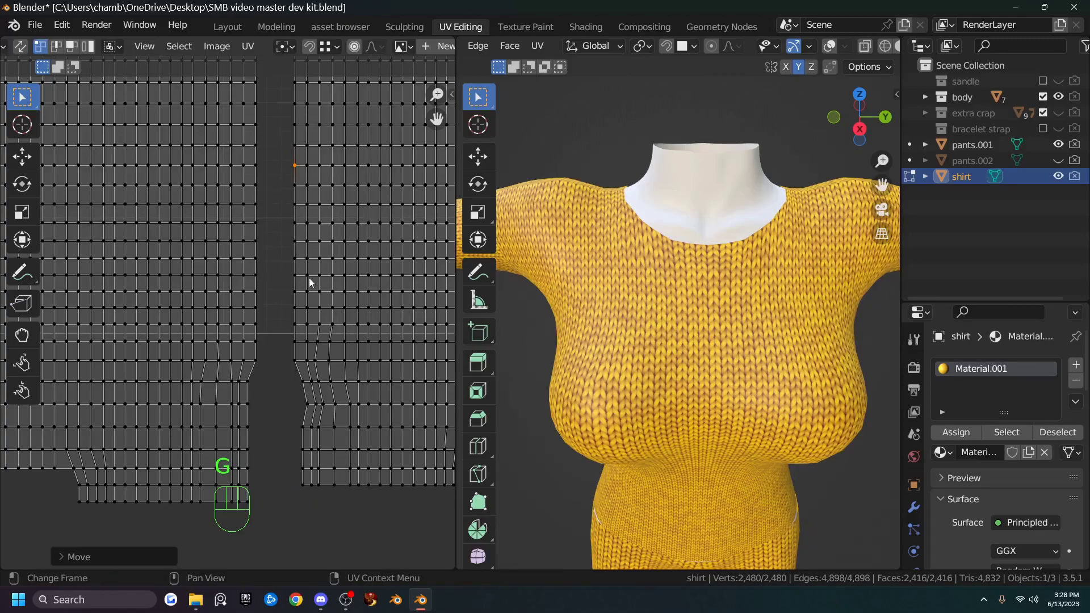
scroll(392, 264, down, 3)
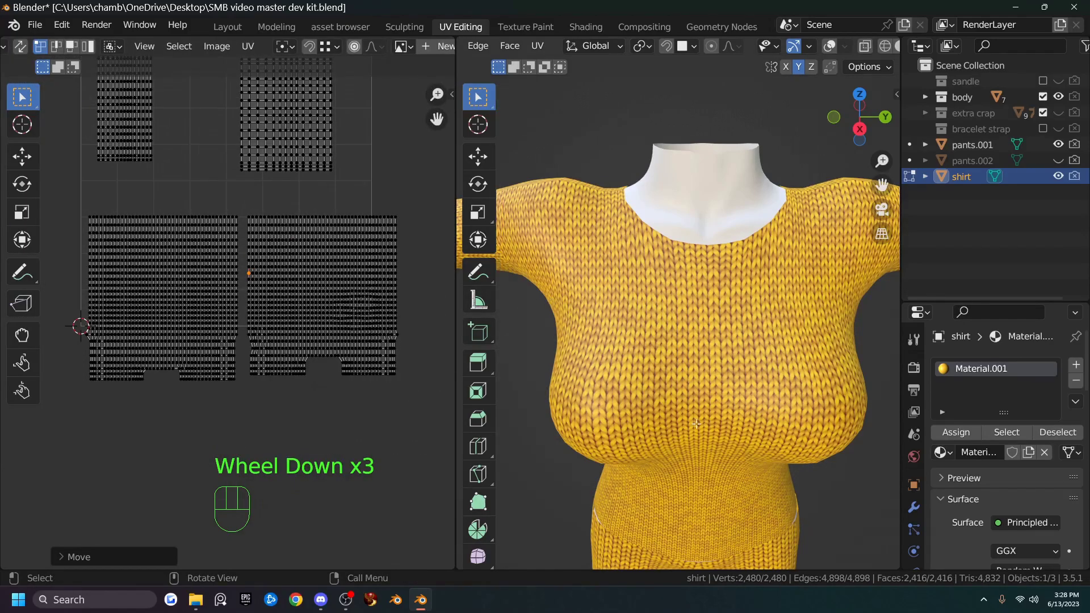
Rotate the wider sleeve UV island by 180 degrees.
scroll(364, 429, up, 1)
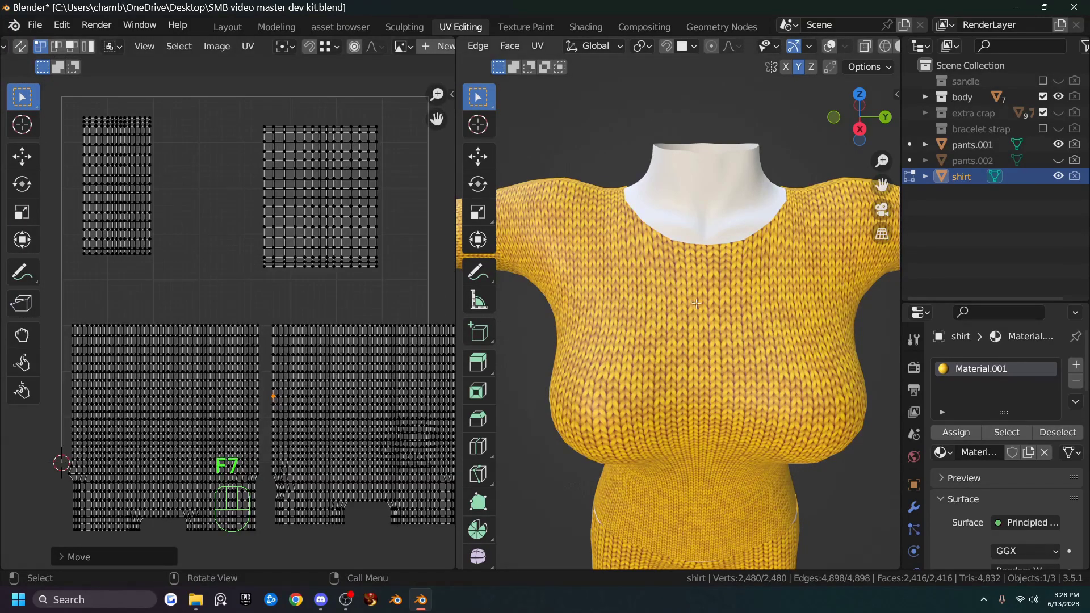
middle_drag(573, 320, 126, 136)
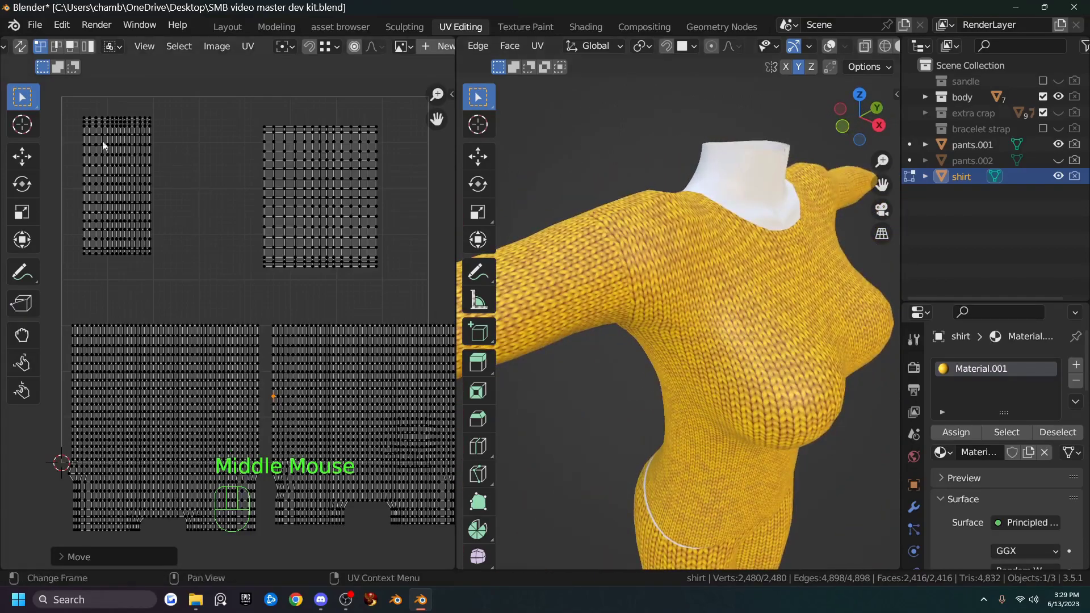
click(368, 268)
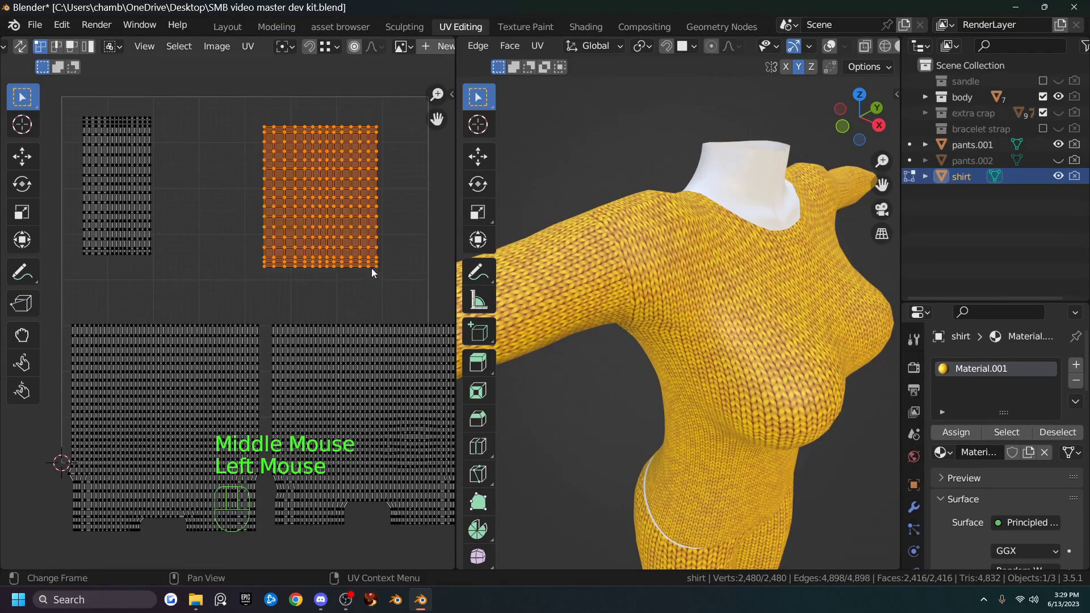
scroll(232, 234, up, 2)
shift+middle_drag(231, 235, 425, 323)
shift+middle_drag(263, 241, 153, 225)
scroll(288, 242, down, 1)
drag(150, 217, 295, 242)
shift+middle_drag(345, 270, 193, 305)
drag(193, 305, 435, 327)
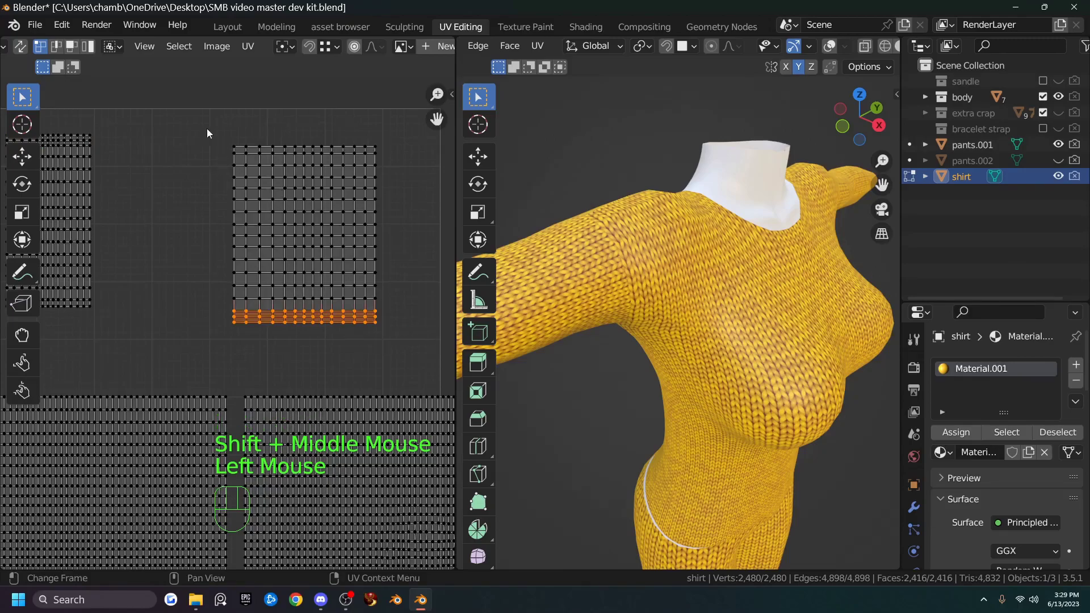
drag(207, 132, 378, 336)
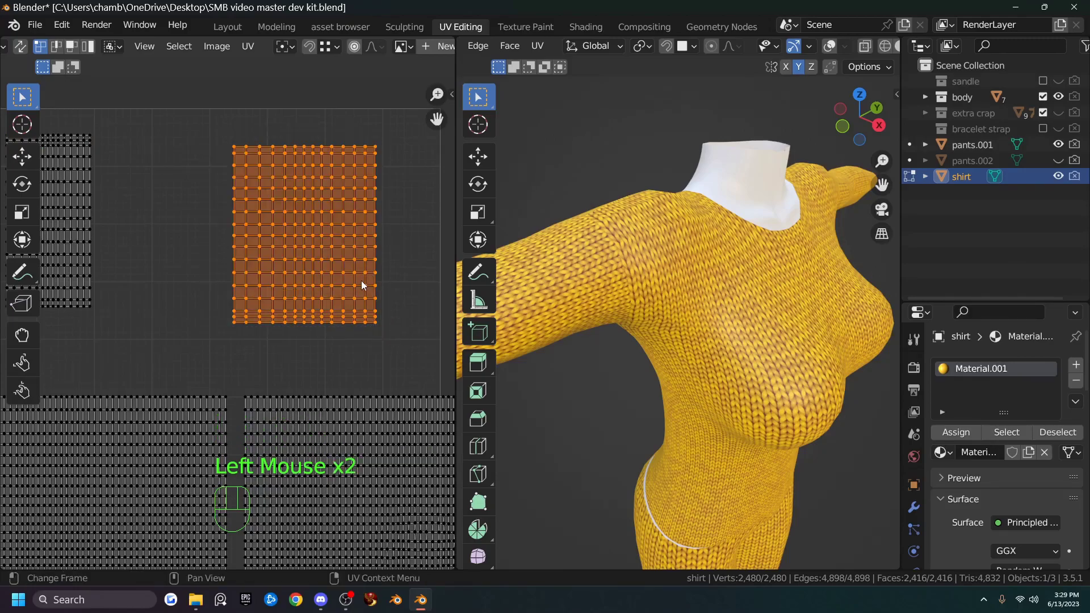
key(r)
text(180)
key(Return)
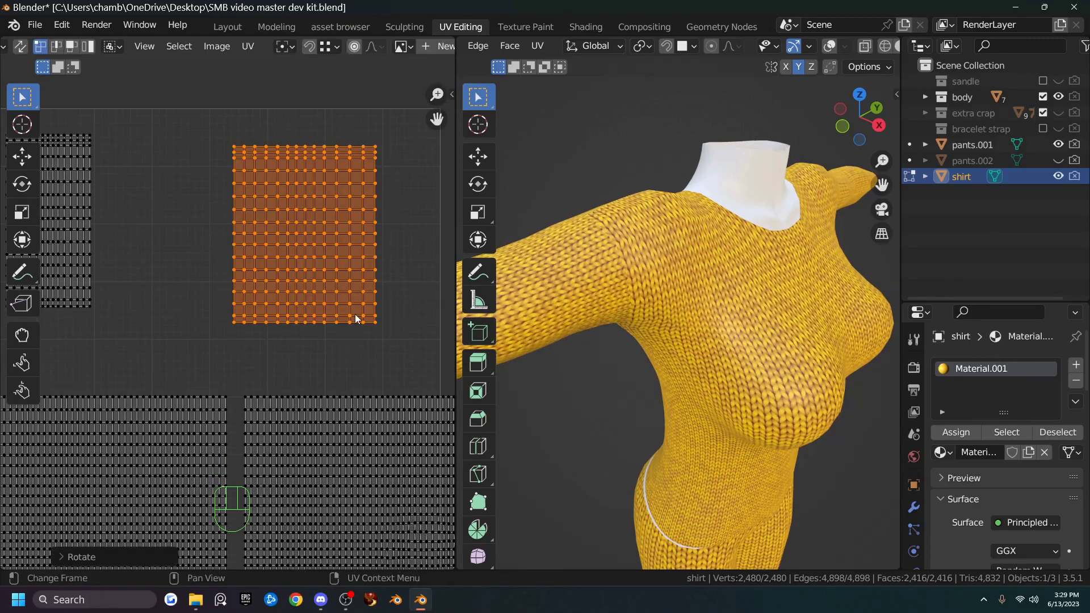
Move the rotated sleeve island over the narrower sleeve island and scale it along X to roughly match that island's width.
key(g)
click(214, 308)
shift+middle_drag(213, 308, 390, 313)
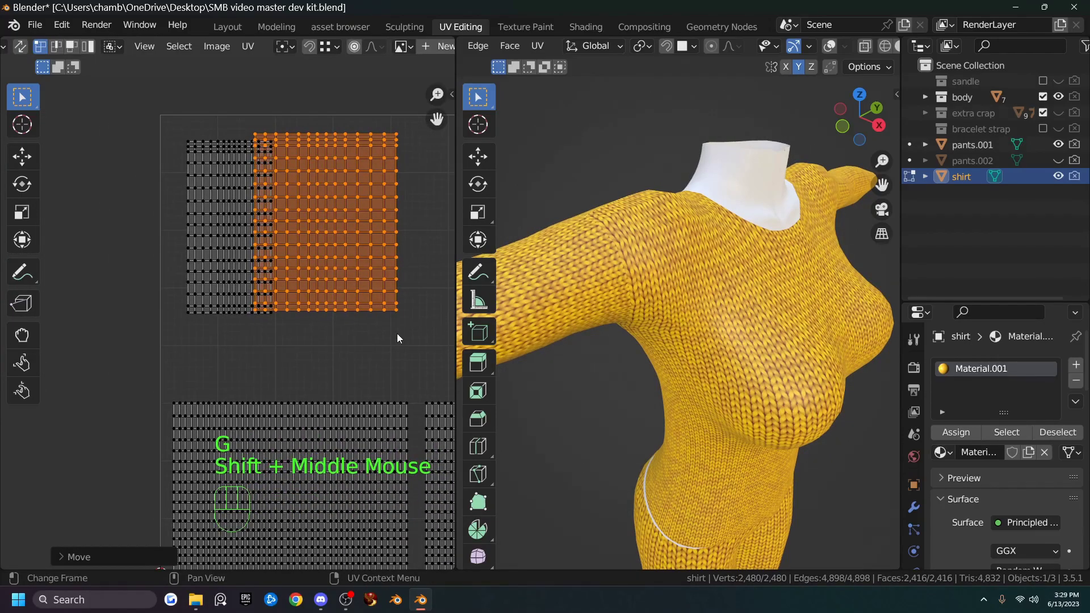
key(f)
key(g)
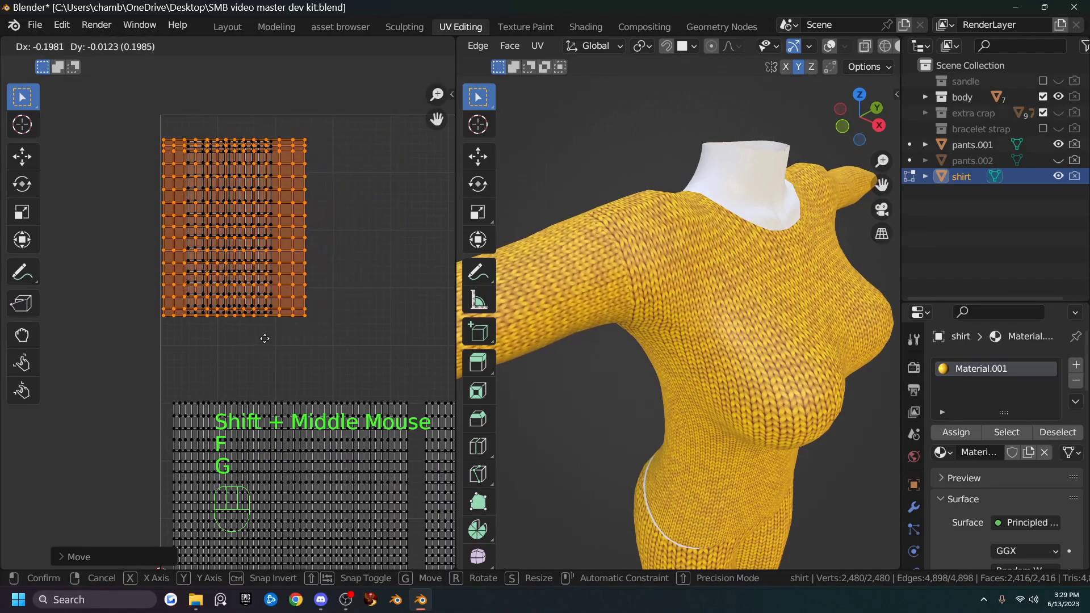
click(265, 339)
key(s)
key(x)
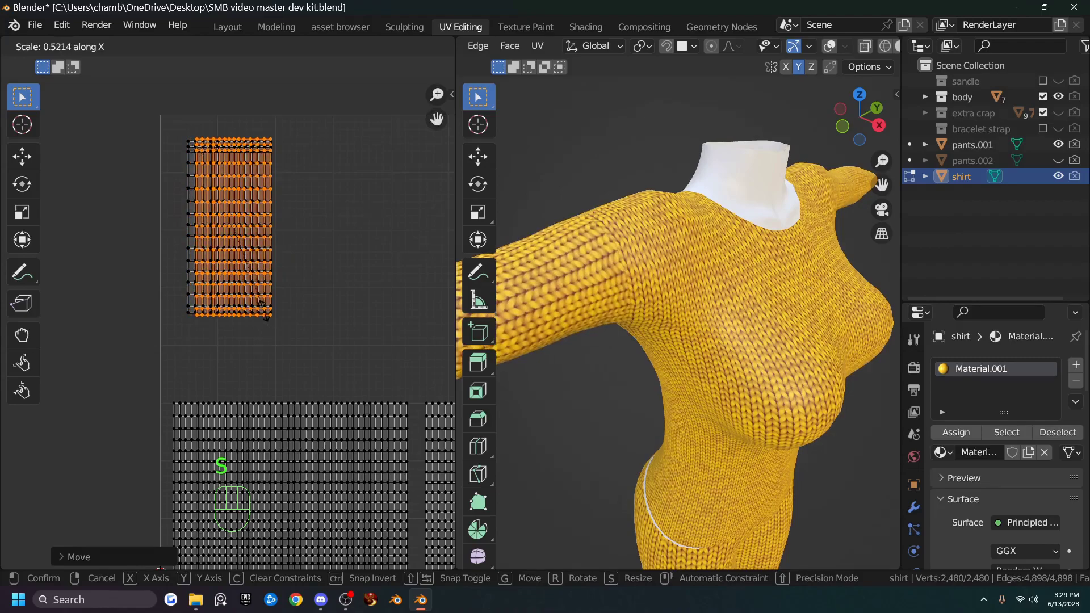
click(278, 306)
Line the overlaid sleeve island up with the one beneath it and scale it to about 0.963 along Y to match its height.
scroll(277, 306, up, 2)
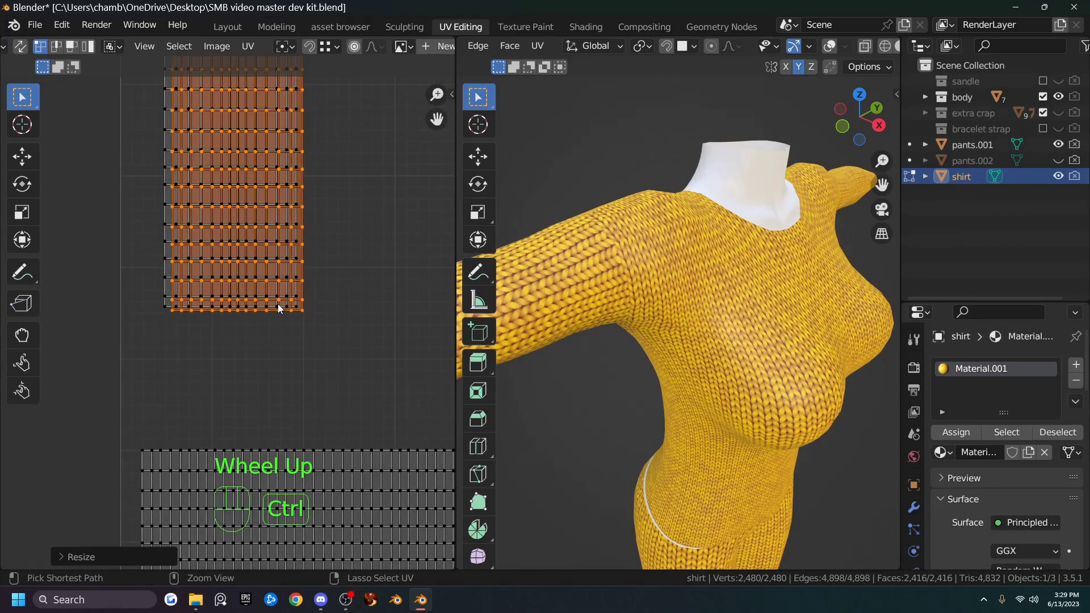
key(ctrl+space)
shift+middle_drag(627, 262, 592, 326)
scroll(548, 396, up, 2)
key(g)
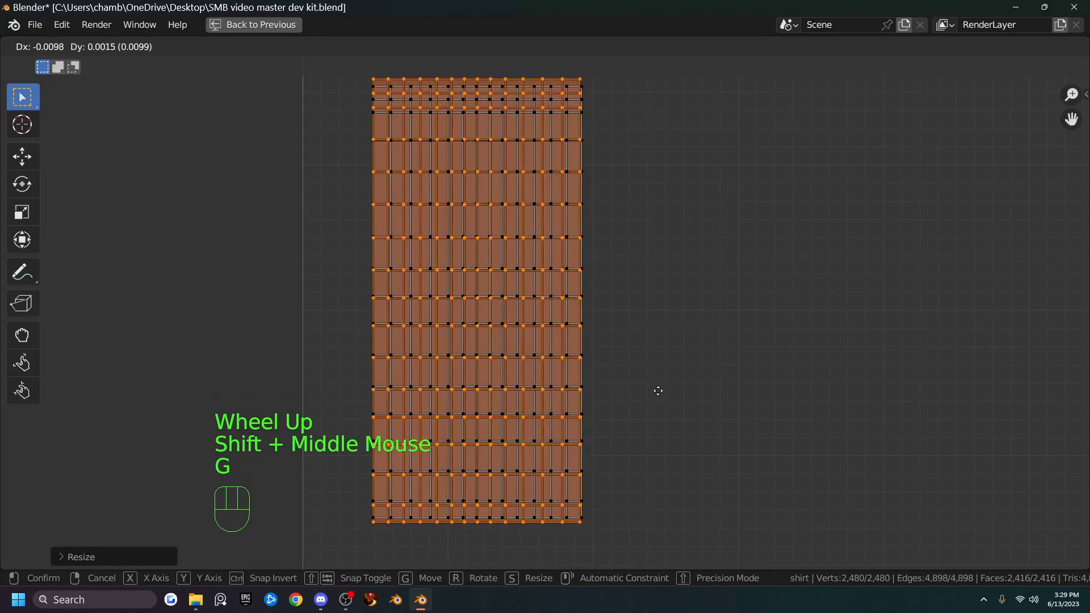
click(659, 390)
key(s)
key(y)
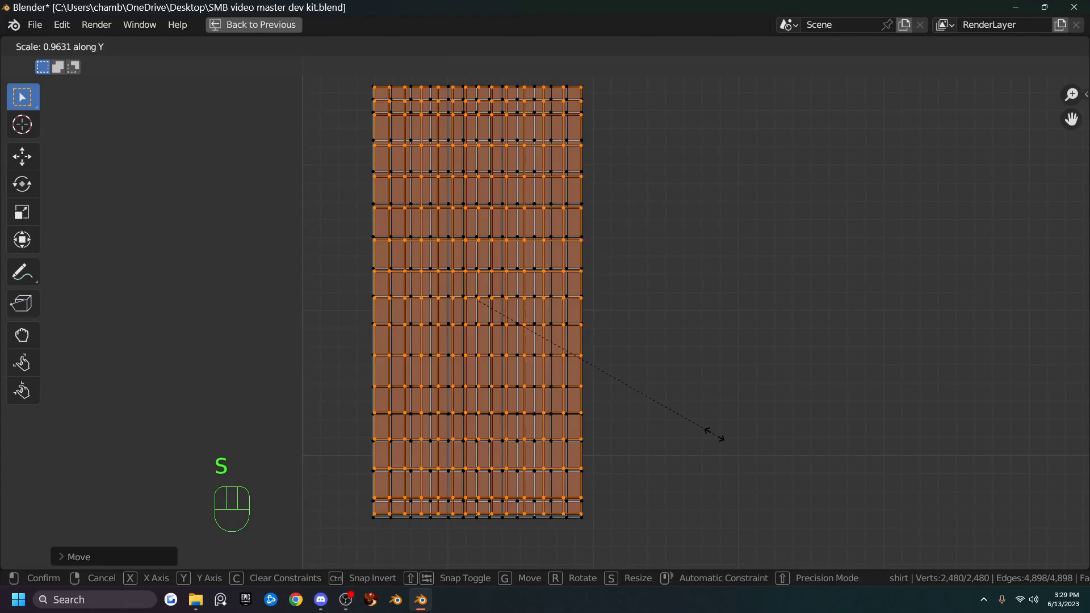
click(715, 435)
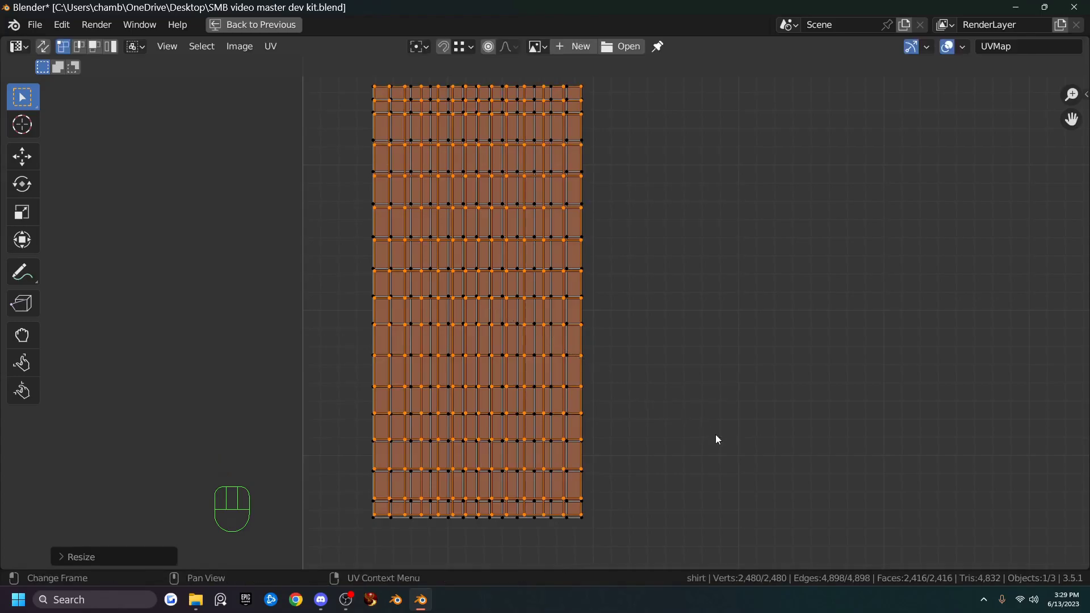
Nudge the resized sleeve island slightly down along Y, and move it along X to sit beside the other sleeve island.
key(g)
key(y)
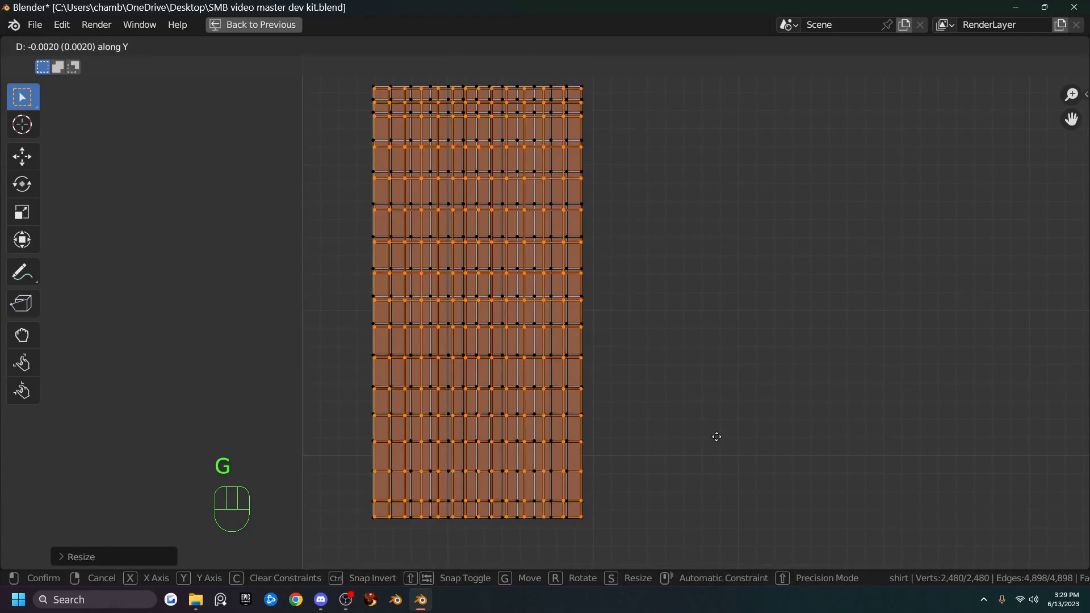
click(717, 438)
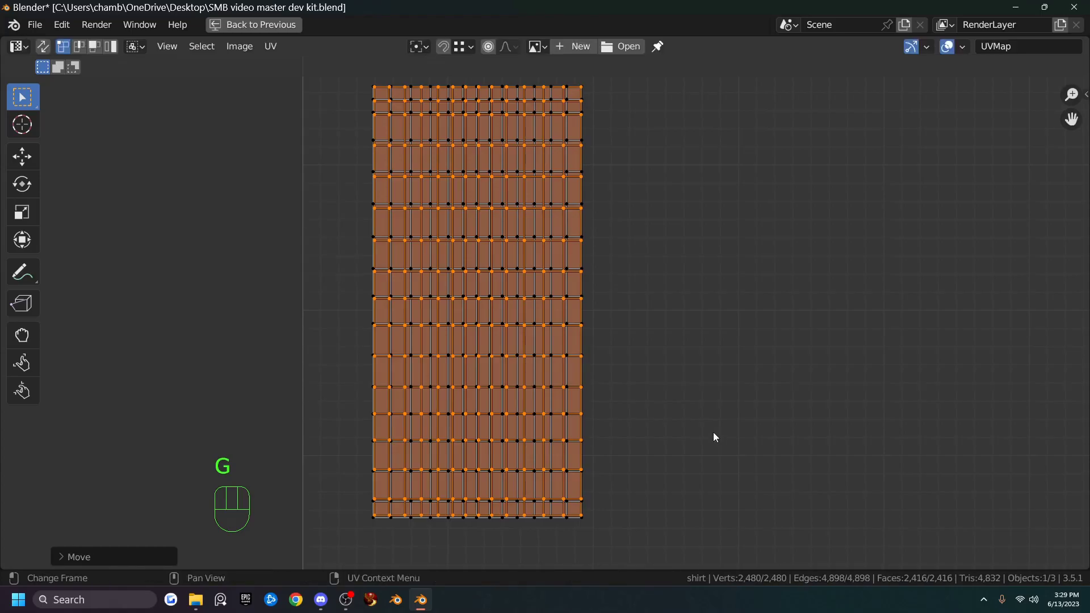
key(g)
key(x)
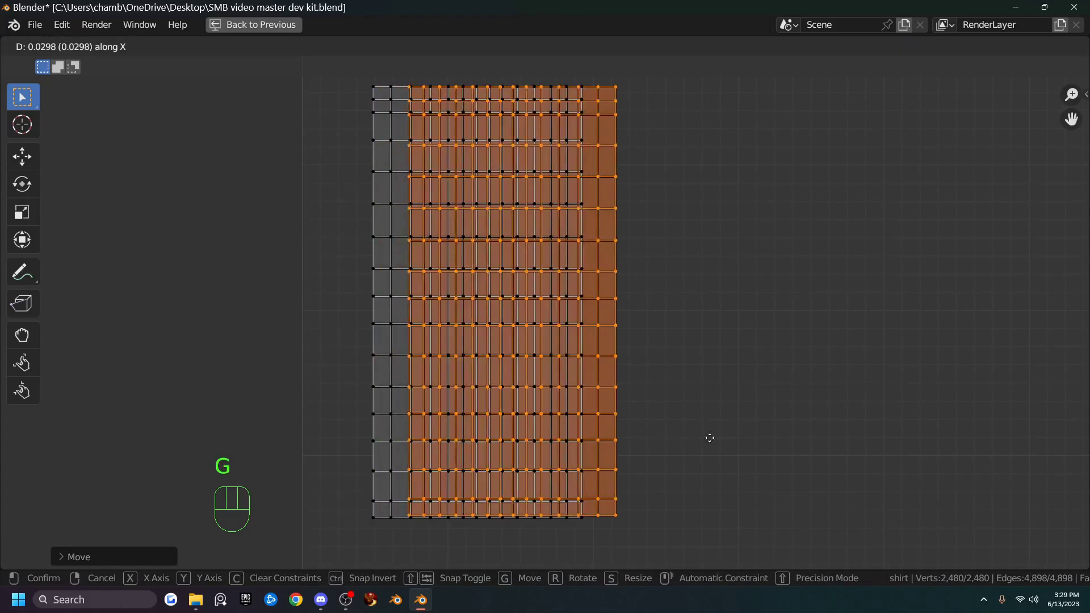
click(896, 440)
Flatten the top vertex row across both sleeve islands into one straight line by scaling it to 0 along Y.
scroll(727, 350, down, 1)
shift+middle_drag(727, 350, 664, 406)
drag(320, 176, 731, 202)
key(s)
key(y)
key(0)
click(728, 250)
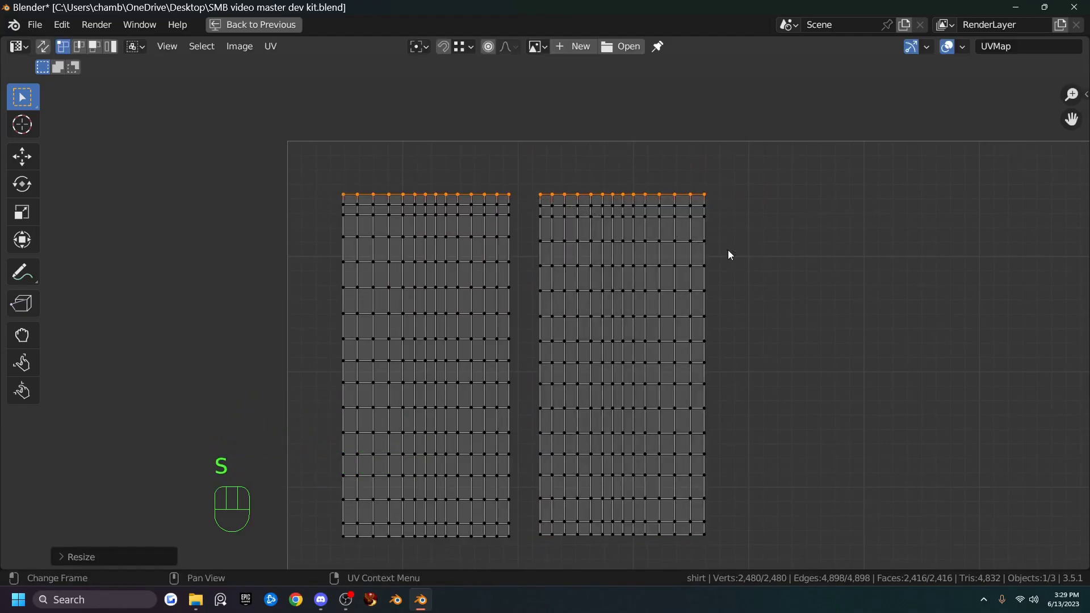
Repeat the Y flattening on each remaining vertex row across both sleeve islands, from the second row down to the lowest.
drag(334, 199, 732, 215)
key(shift+r)
drag(336, 207, 744, 226)
key(shift+r)
drag(325, 233, 709, 255)
key(shift+r)
drag(338, 251, 712, 272)
key(shift+r)
drag(305, 279, 709, 297)
key(shift+r)
drag(307, 301, 795, 338)
key(shift+r)
drag(311, 334, 457, 350)
drag(376, 343, 774, 347)
key(shift+r)
drag(338, 357, 805, 395)
key(shift+r)
key(shift+r)
drag(326, 400, 868, 416)
key(shift+r)
drag(340, 426, 731, 446)
key(shift+r)
drag(304, 452, 749, 487)
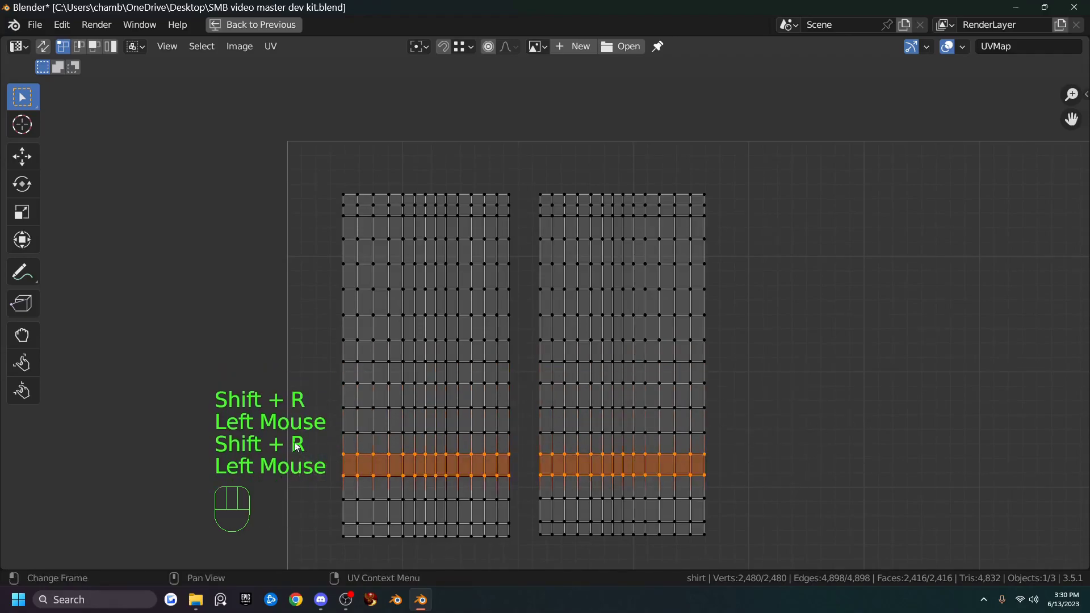
drag(302, 445, 819, 467)
key(shift+r)
drag(304, 462, 798, 491)
key(shift+r)
drag(288, 489, 754, 513)
key(shift+r)
drag(316, 519, 766, 530)
key(shift+r)
drag(321, 530, 785, 547)
key(shift+r)
key(ctrl+space)
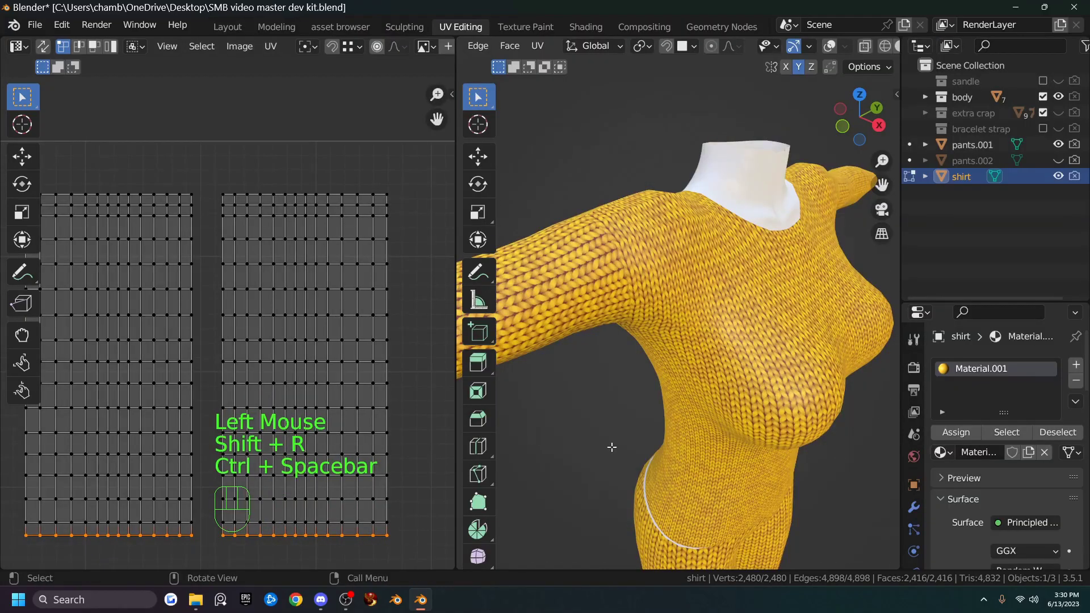
middle_drag(610, 449, 553, 358)
scroll(659, 326, down, 2)
scroll(633, 394, up, 1)
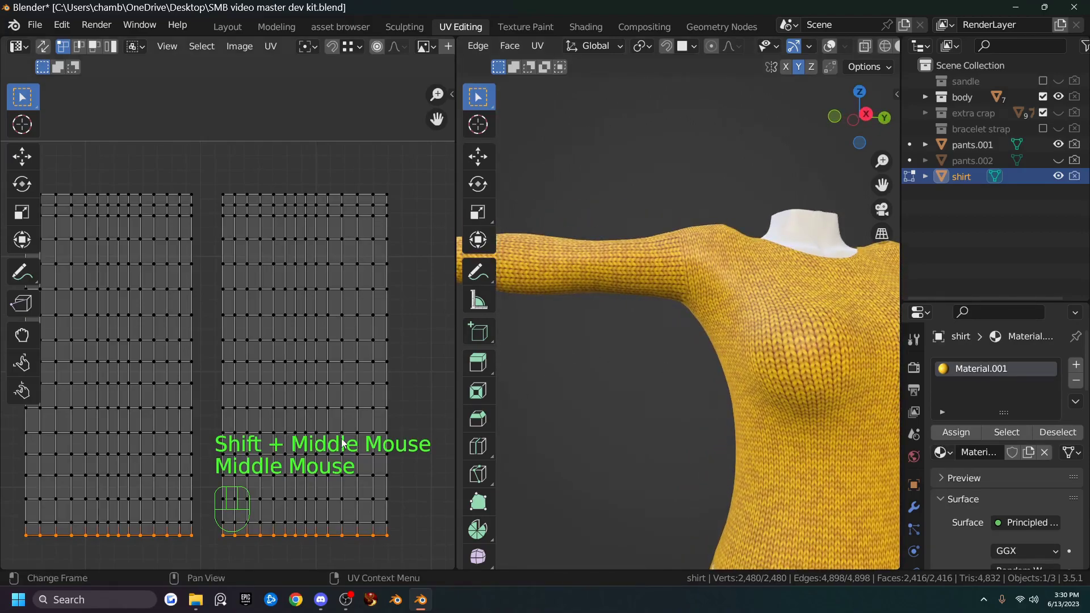
scroll(304, 468, up, 1)
shift+middle_drag(341, 467, 332, 346)
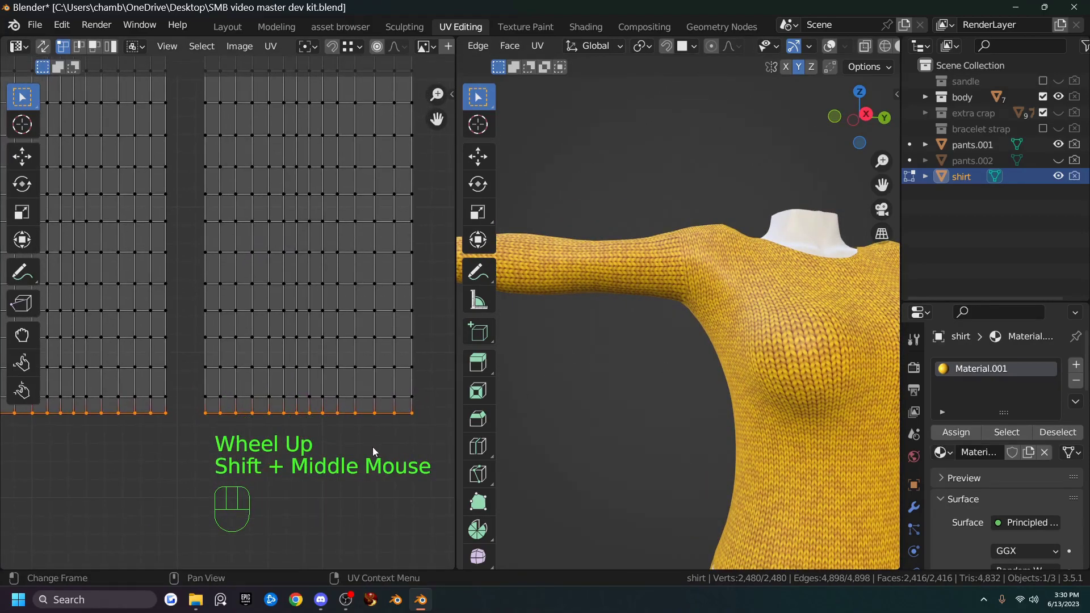
key(g)
key(y)
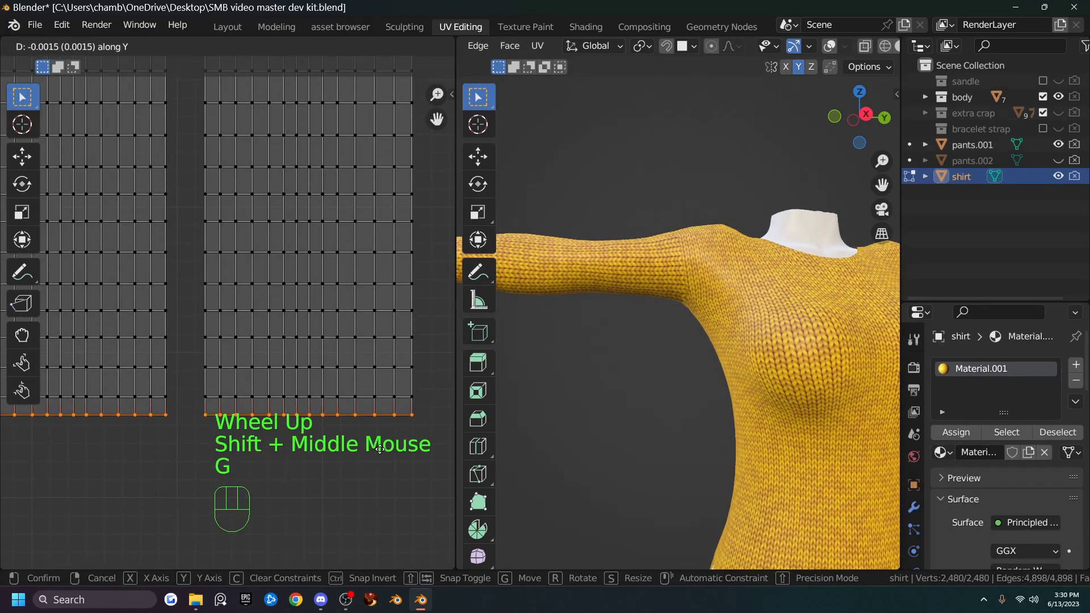
right_click(347, 451)
Check the knit at the sleeve cuff, and nudge the lowest vertex rows of both sleeve islands very slightly along Y.
shift+middle_drag(589, 360, 747, 406)
scroll(725, 409, up, 2)
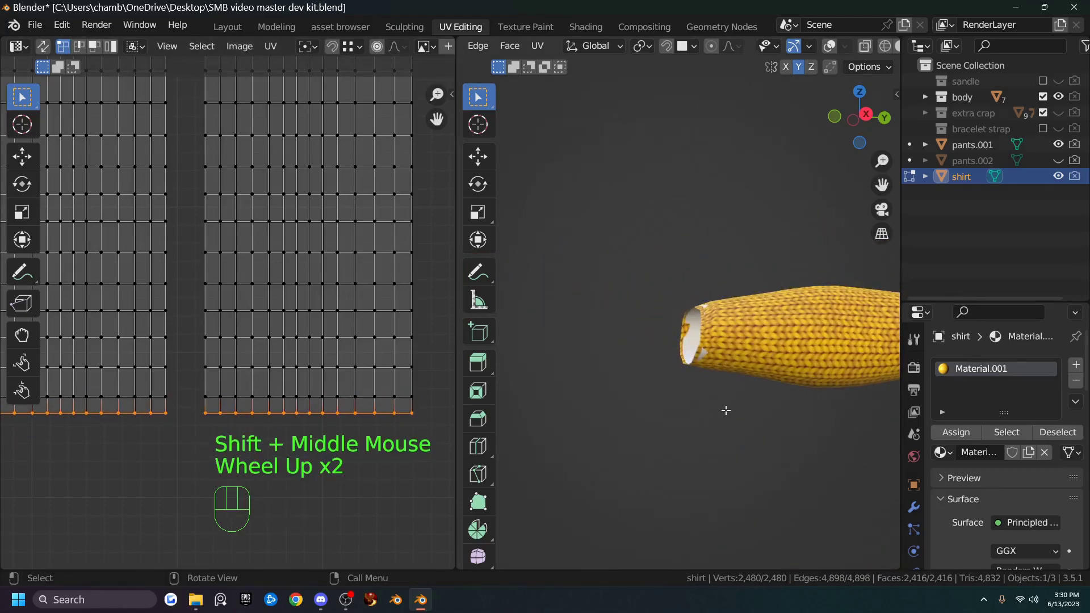
scroll(726, 410, up, 2)
key(g)
key(y)
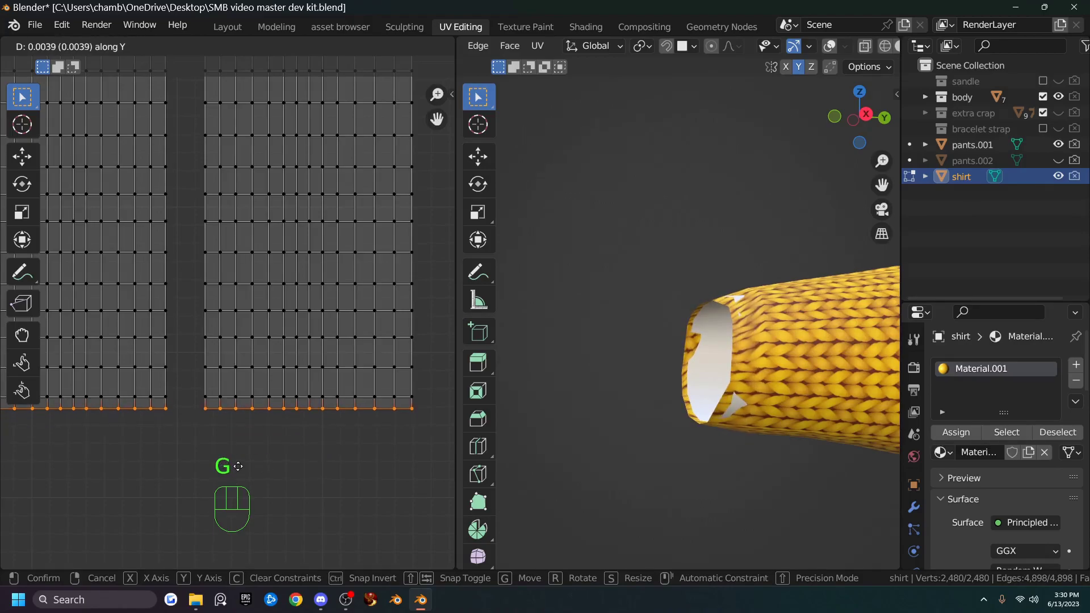
click(333, 428)
Stack the second sleeve island directly above the first by moving it along X and then up along Y.
scroll(352, 420, down, 2)
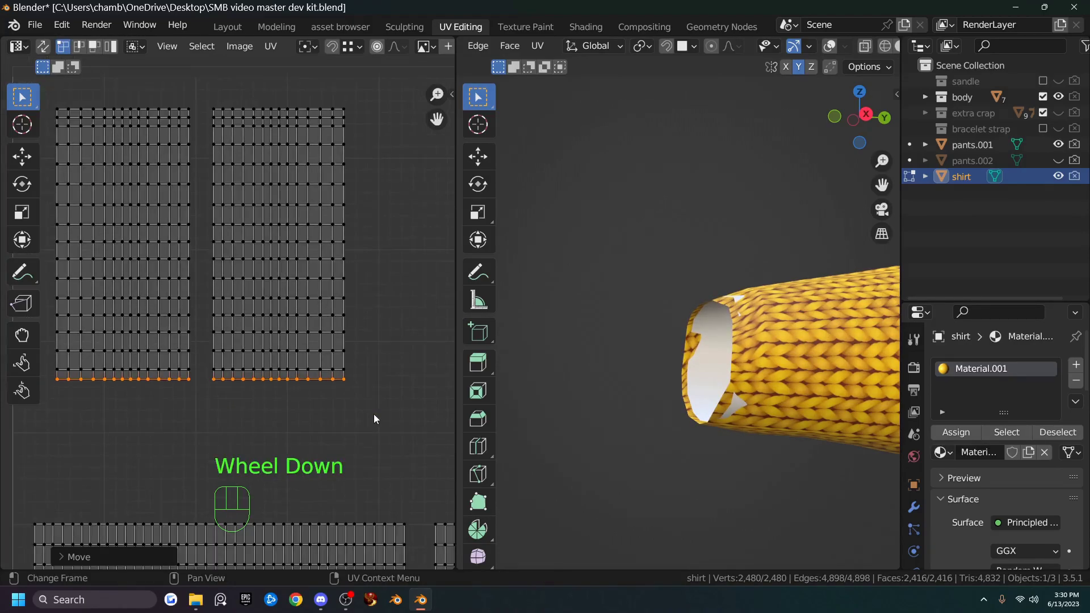
shift+scroll(335, 354, down, 1)
shift+middle_drag(335, 354, 378, 389)
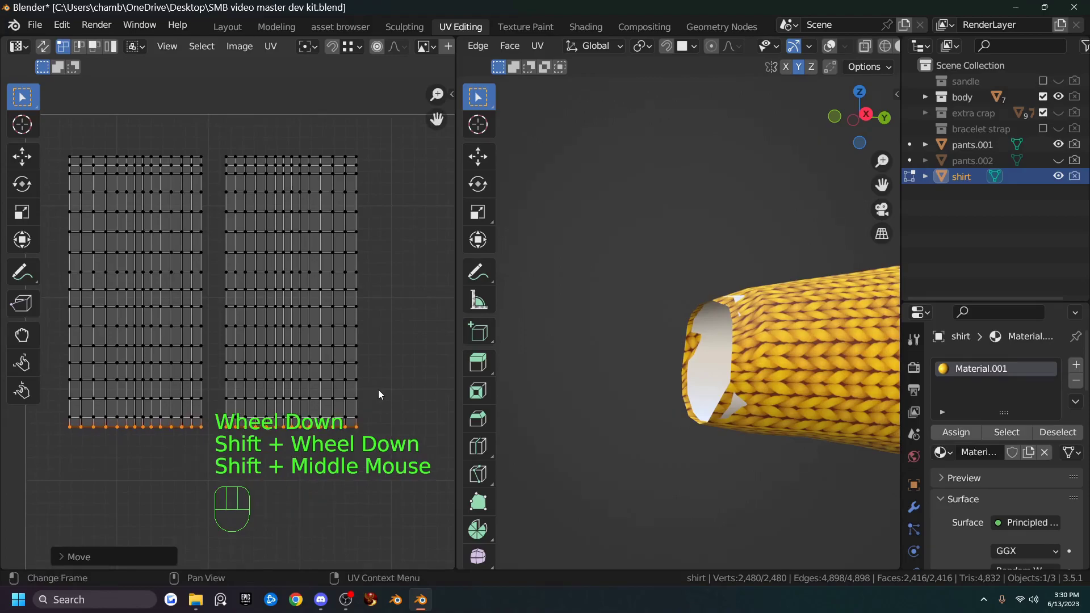
scroll(369, 389, down, 1)
drag(216, 212, 343, 410)
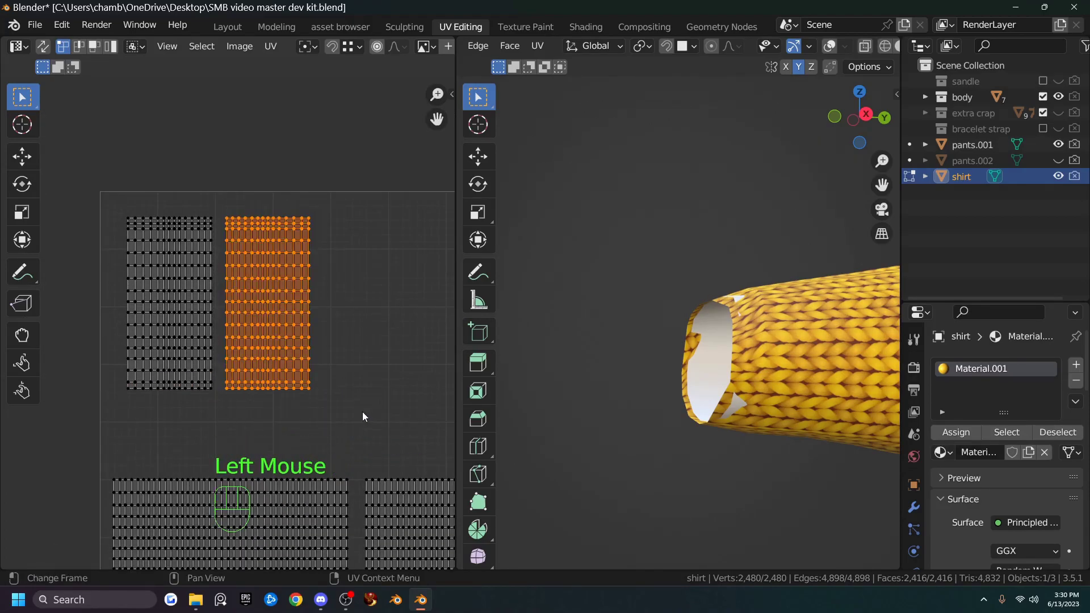
key(g)
key(x)
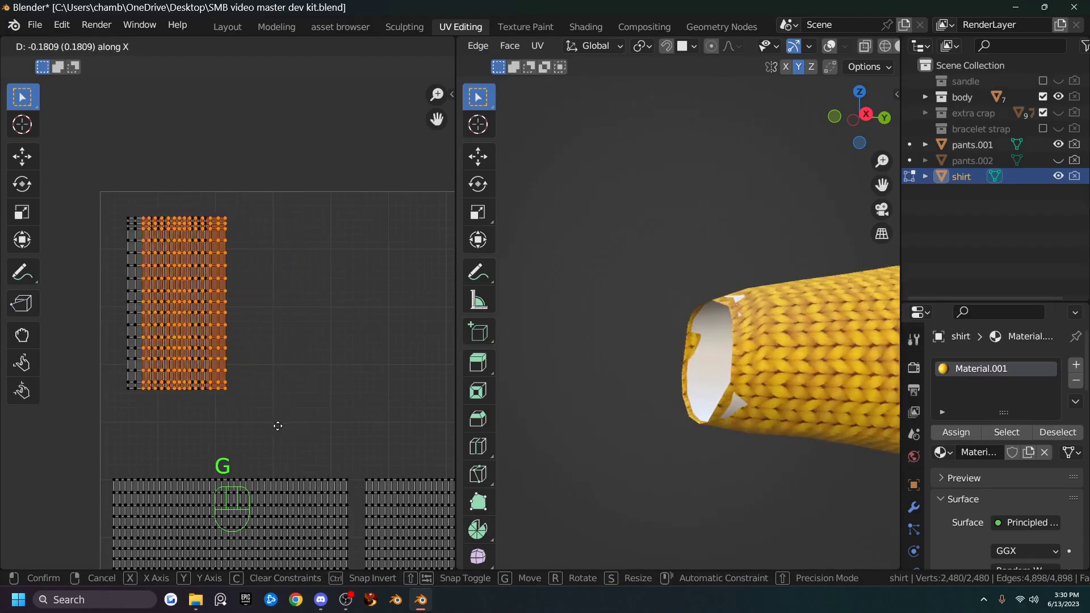
click(264, 431)
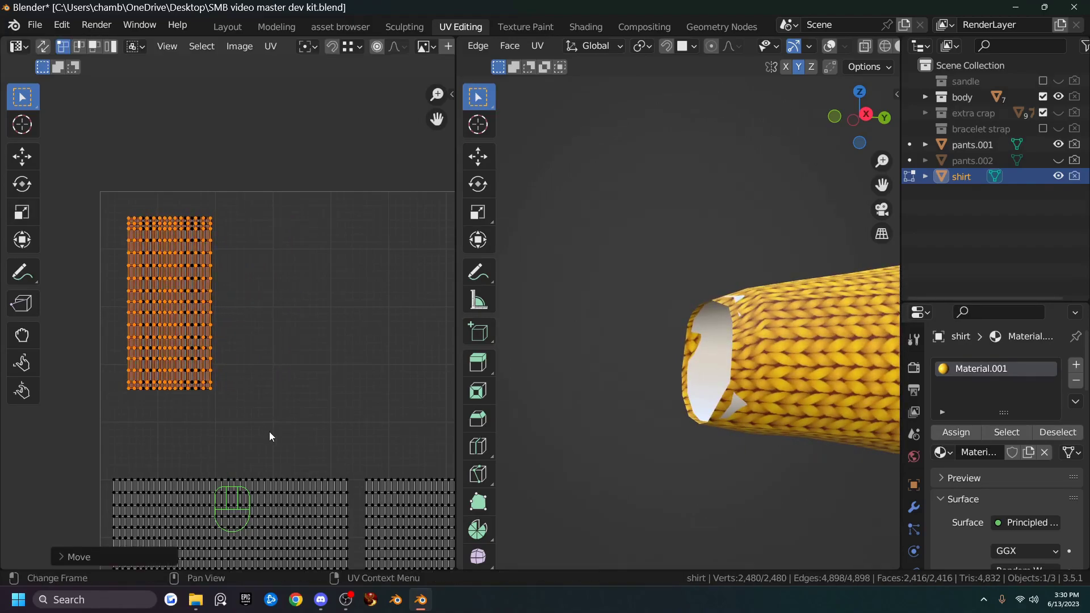
key(g)
key(y)
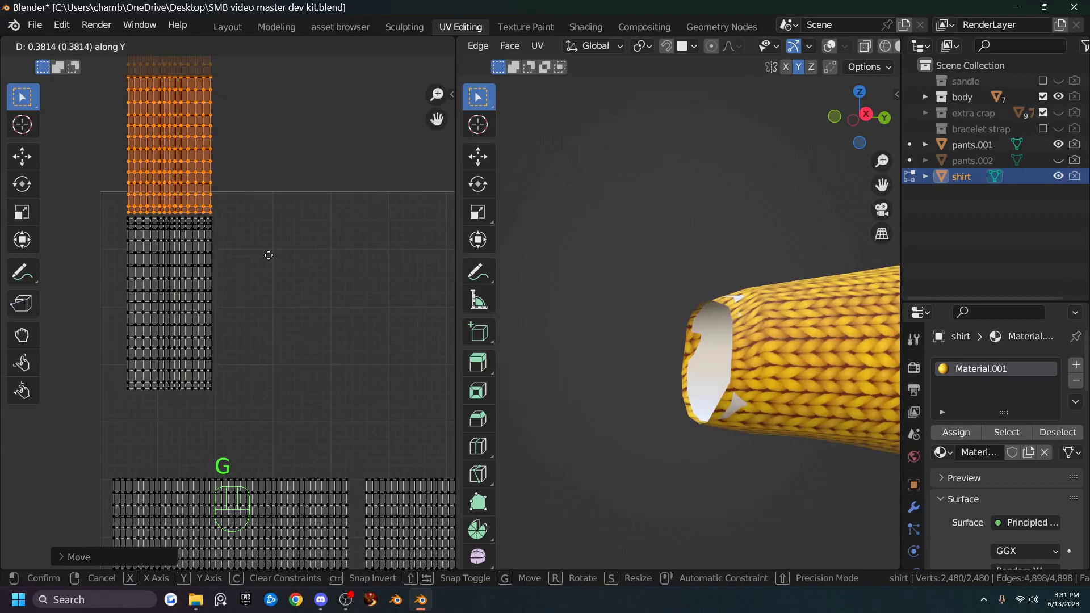
click(274, 188)
Align the leftmost vertex column of both stacked sleeve islands into one vertical line by scaling it along X.
scroll(274, 188, down, 2)
scroll(274, 187, down, 1)
shift+middle_drag(275, 187, 365, 282)
scroll(366, 282, up, 1)
key(ctrl+space)
scroll(538, 301, down, 1)
scroll(538, 301, up, 1)
shift+middle_drag(538, 296, 401, 355)
scroll(401, 355, up, 2)
scroll(400, 356, down, 2)
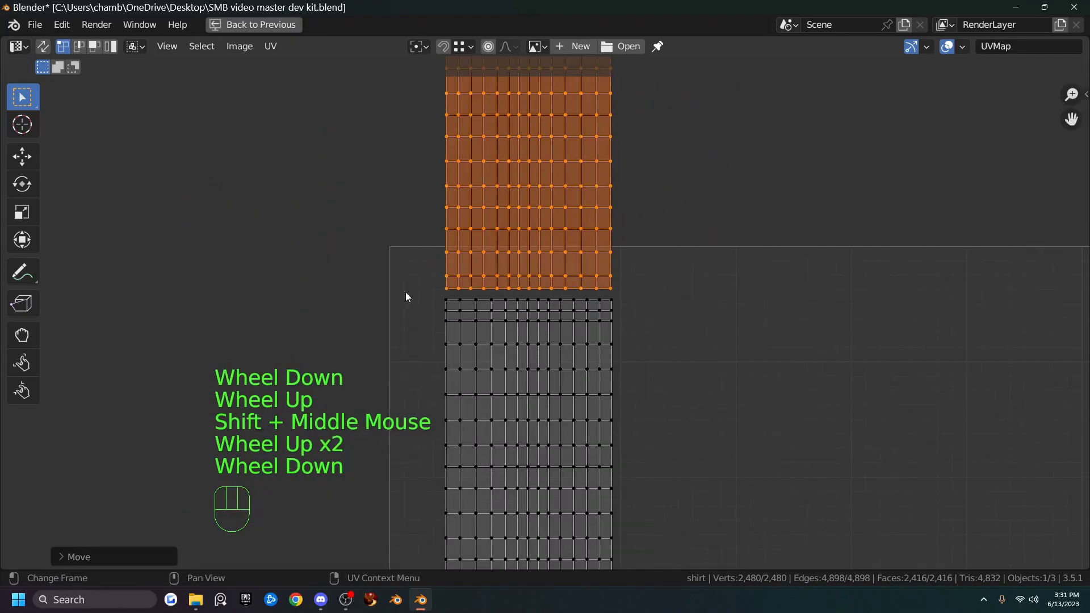
scroll(401, 234, down, 1)
drag(460, 73, 488, 543)
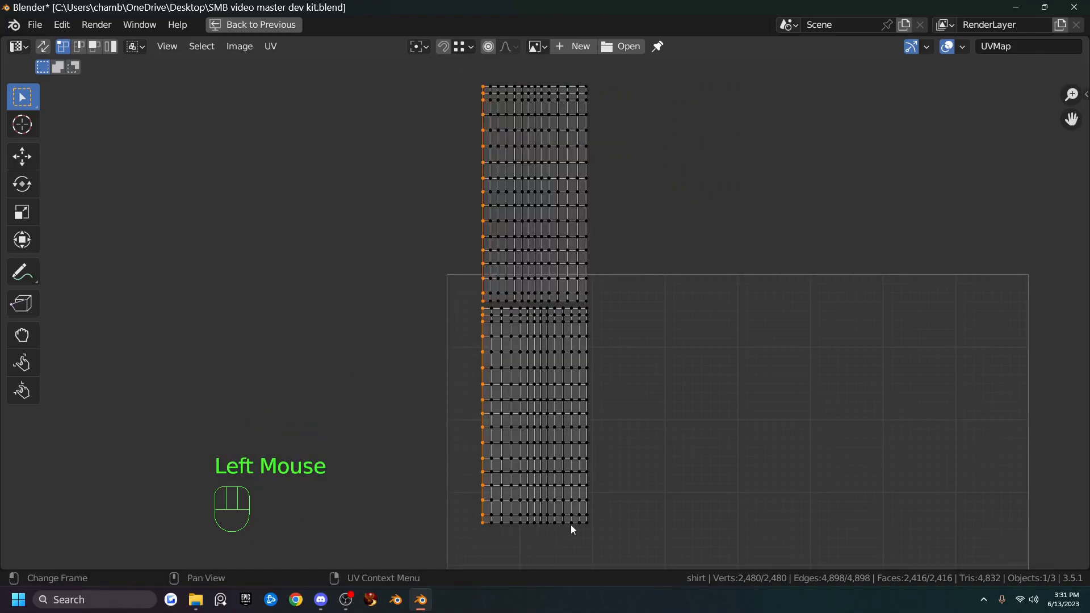
key(s)
key(x)
click(548, 463)
Try to repeat the X alignment on the columns next to the sleeve islands' left edge, and undo it.
drag(486, 79, 499, 549)
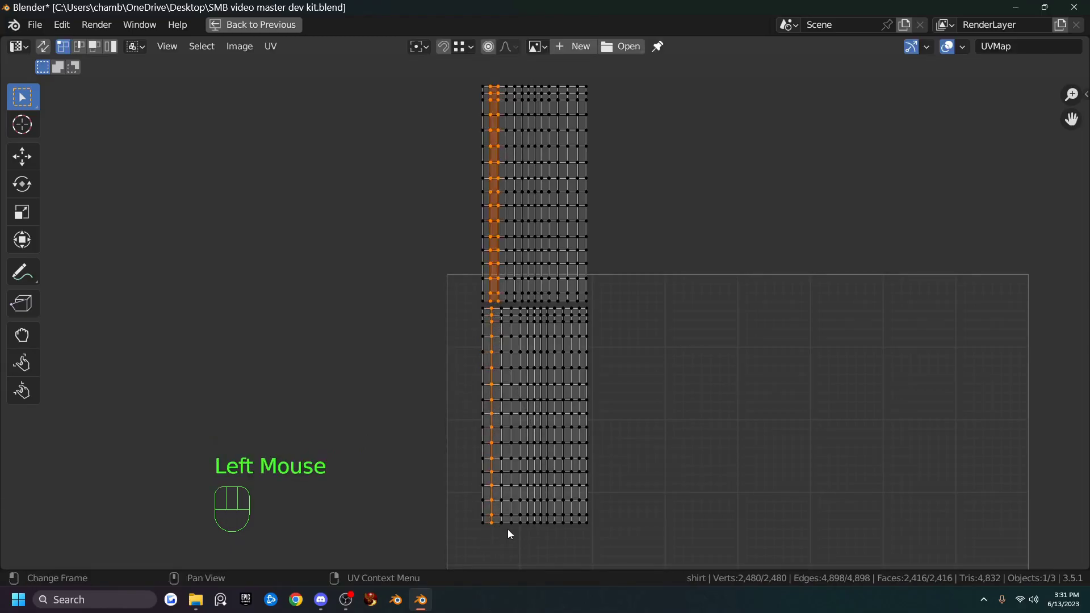
key(shift+r)
key(ctrl+z)
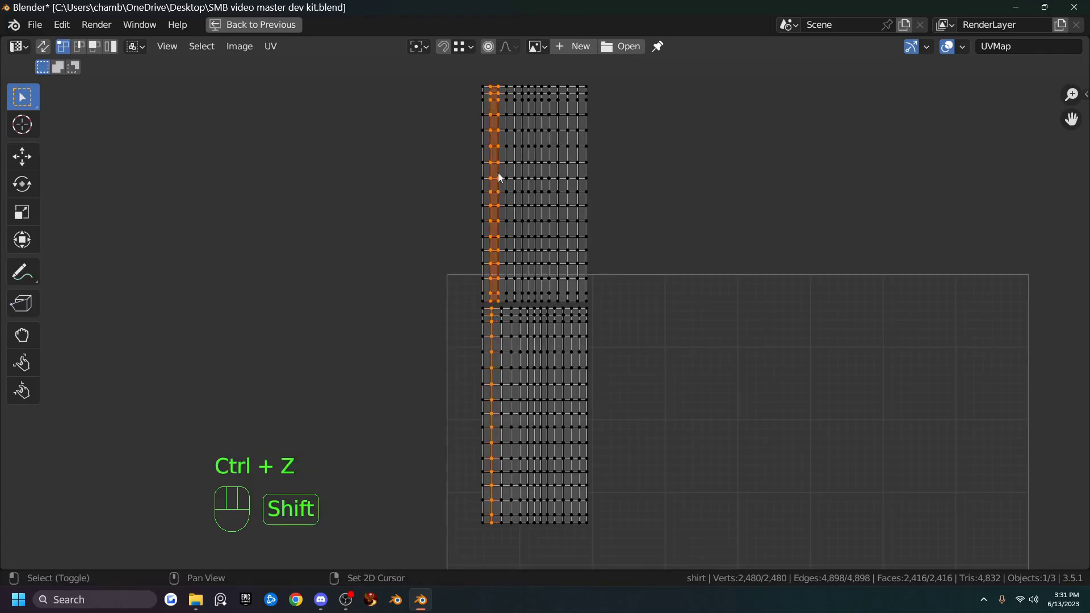
Align the second vertex column from the left across both stacked sleeve islands by scaling it along X.
drag(487, 81, 495, 554)
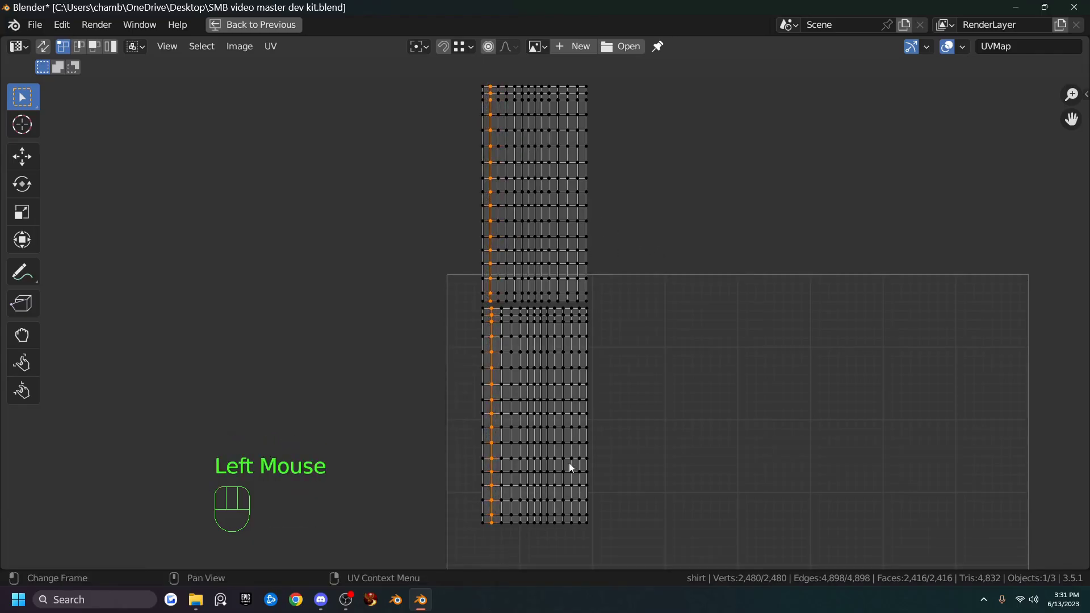
key(shift+r)
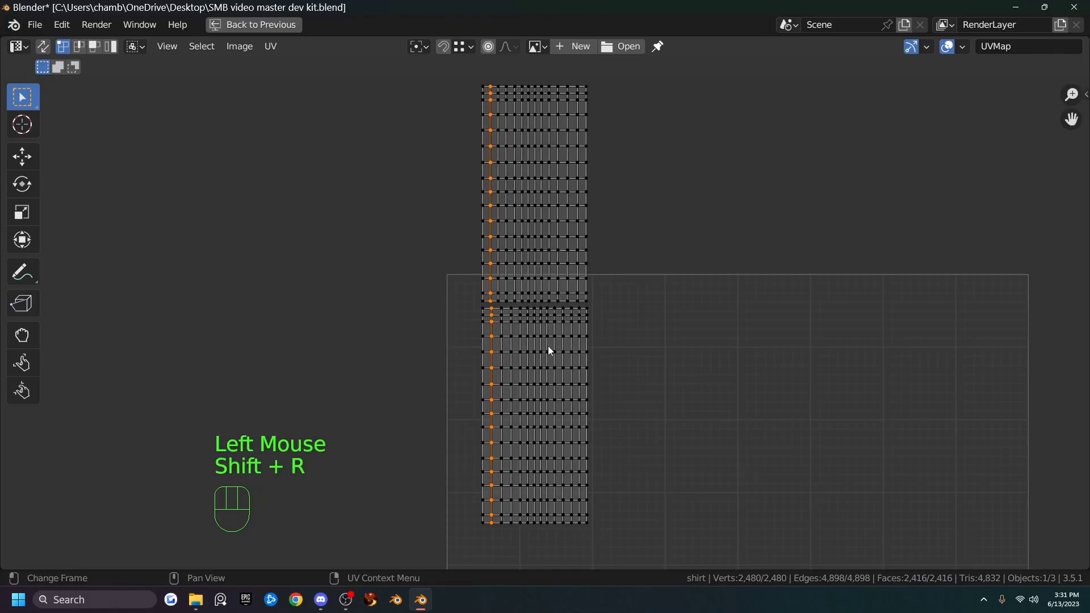
key(s)
key(x)
click(505, 87)
Try the same X alignment on the third vertex column of both sleeve islands, and undo all the column alignments.
drag(495, 83, 509, 533)
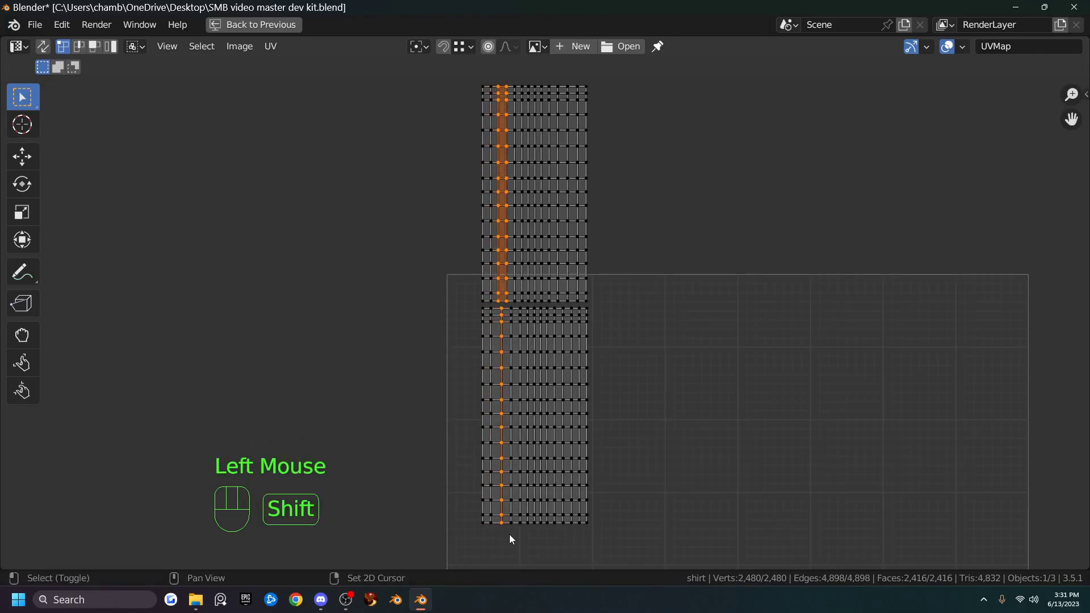
key(shift+r)
key(ctrl+z)
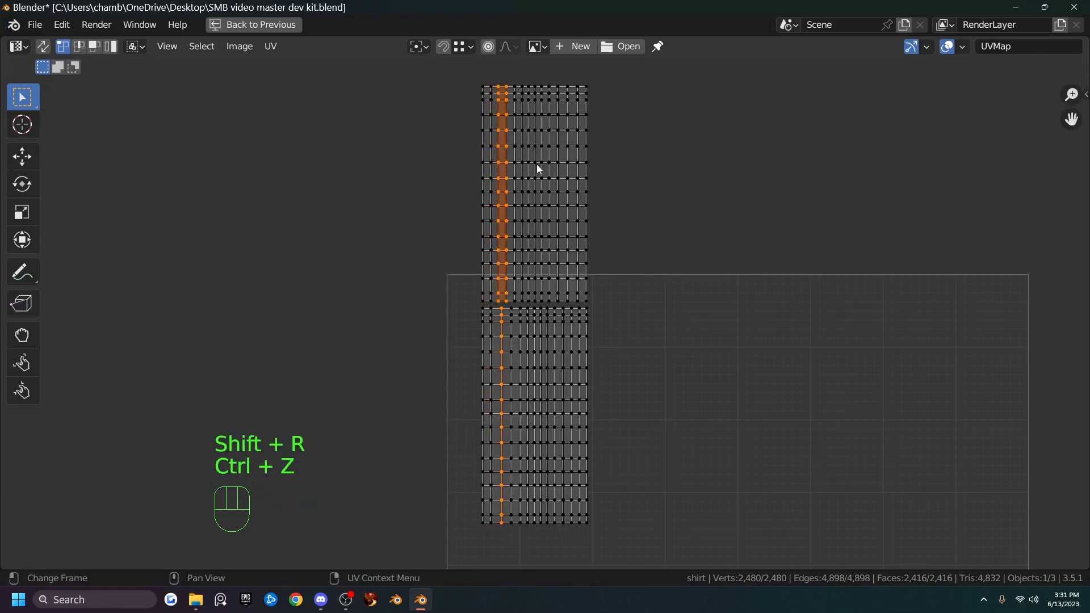
key(ctrl+z)
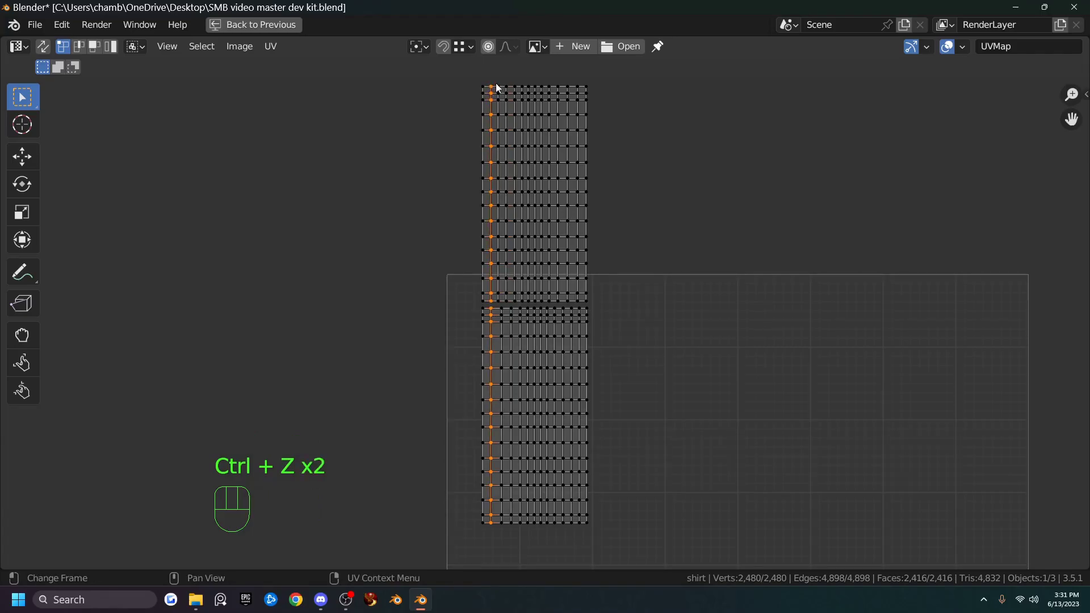
drag(498, 88, 497, 98)
drag(506, 477, 505, 513)
shift+click(506, 514)
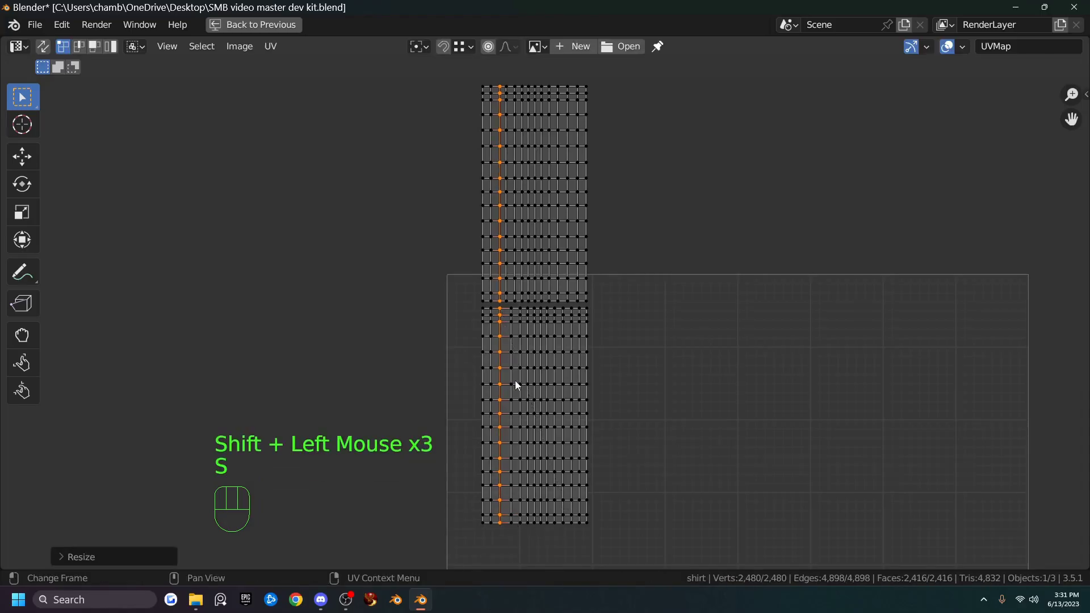
drag(503, 79, 611, 320)
key(ctrl+z)
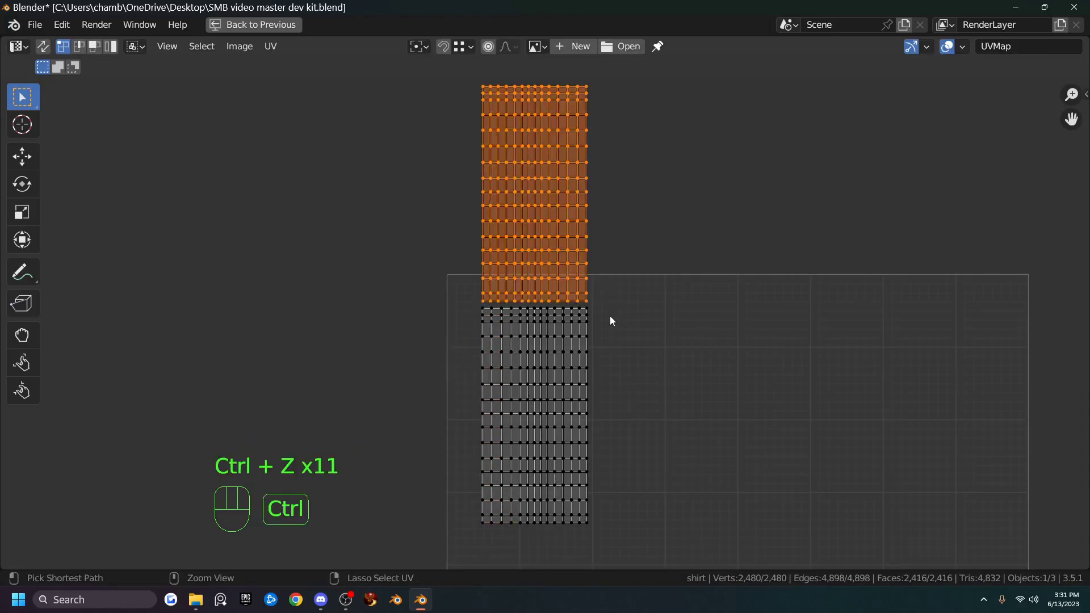
Rotate the upper sleeve island so its dense rows meet the lower island's, and align both islands' leftmost vertex column along X.
key(ctrl+shift+z)
shift+drag(469, 80, 491, 544)
key(r)
key(s)
key(s)
click(491, 366)
Repeat the X alignment on the following vertex columns so they run straight through both sleeve islands.
drag(490, 367, 491, 543)
key(shift+r)
key(shift+r)
drag(509, 80, 539, 548)
key(shift+r)
key(shift+r)
Nudge the middle vertex columns of the sleeve islands along X for even spacing, and straighten the columns toward the right edge.
key(ctrl+space)
scroll(681, 312, down, 2)
shift+middle_drag(681, 312, 635, 312)
key(g)
scroll(635, 313, up, 1)
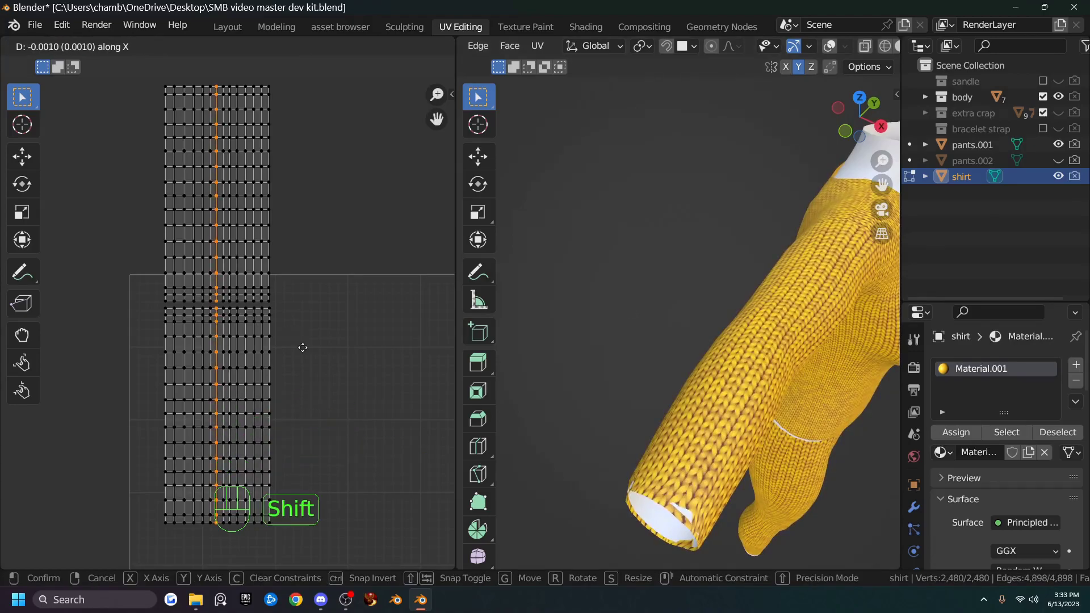
click(229, 537)
key(g)
key(x)
click(386, 381)
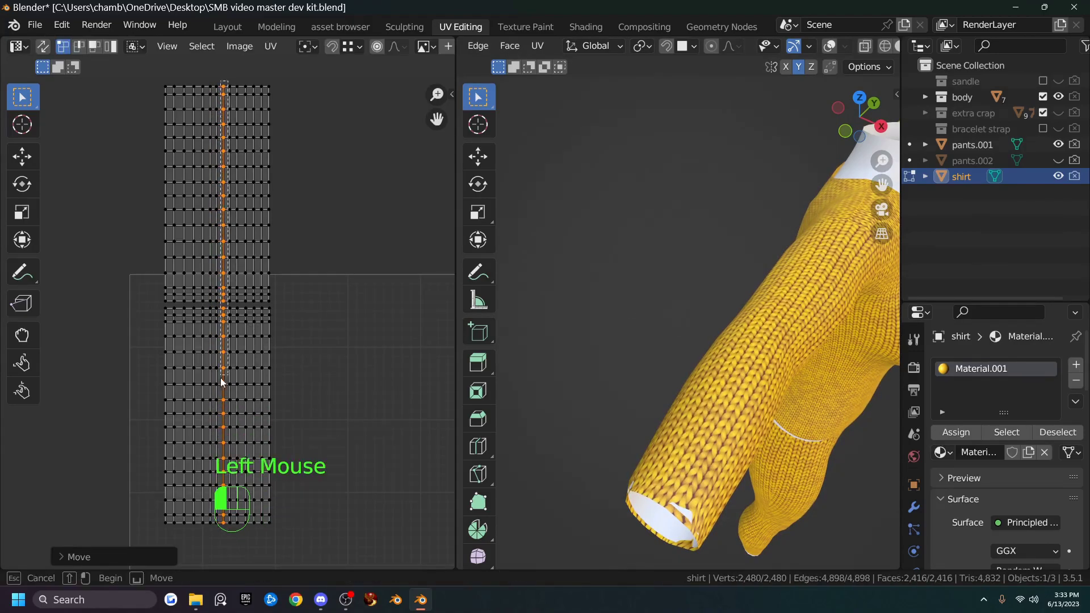
drag(239, 79, 240, 532)
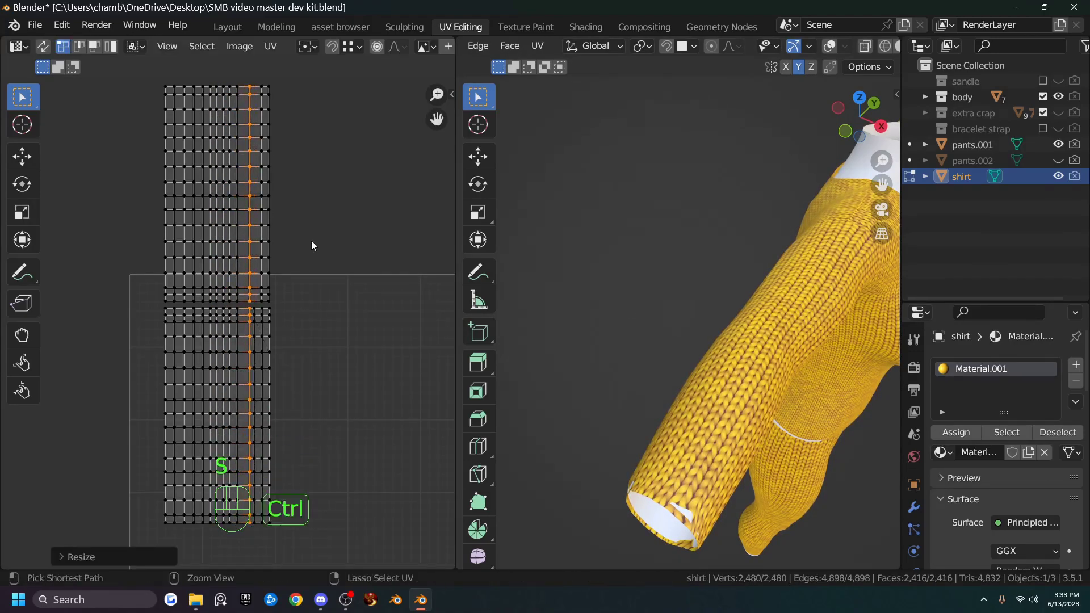
Enlarge both sleeve islands slightly, and widen them by a factor of about 1.75 along X.
scroll(304, 236, down, 2)
middle_drag(567, 318, 562, 340)
scroll(562, 340, down, 1)
shift+middle_drag(562, 341, 560, 345)
drag(147, 166, 303, 441)
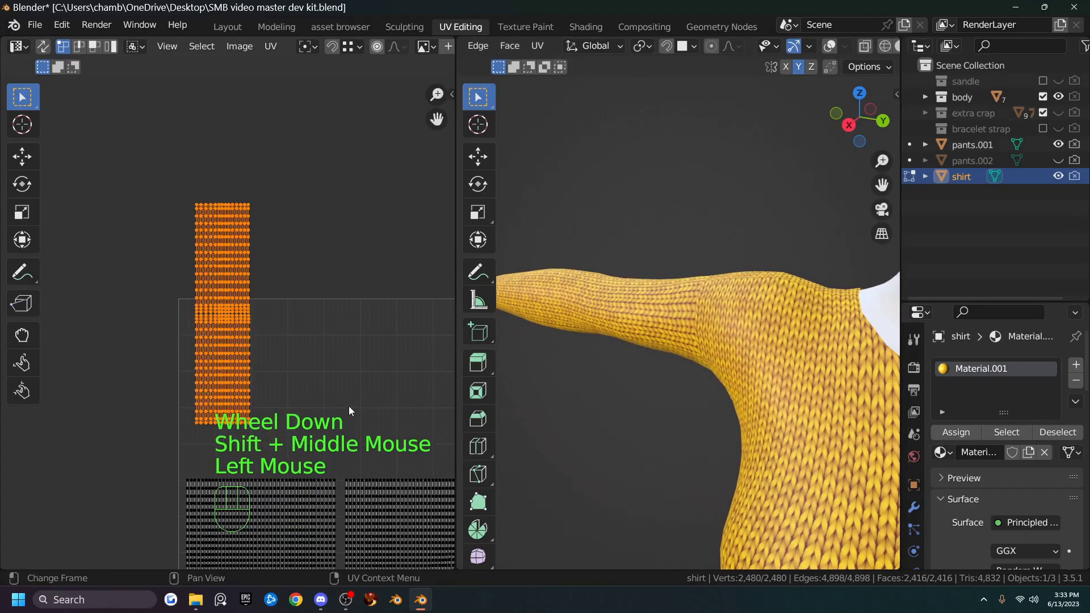
key(s)
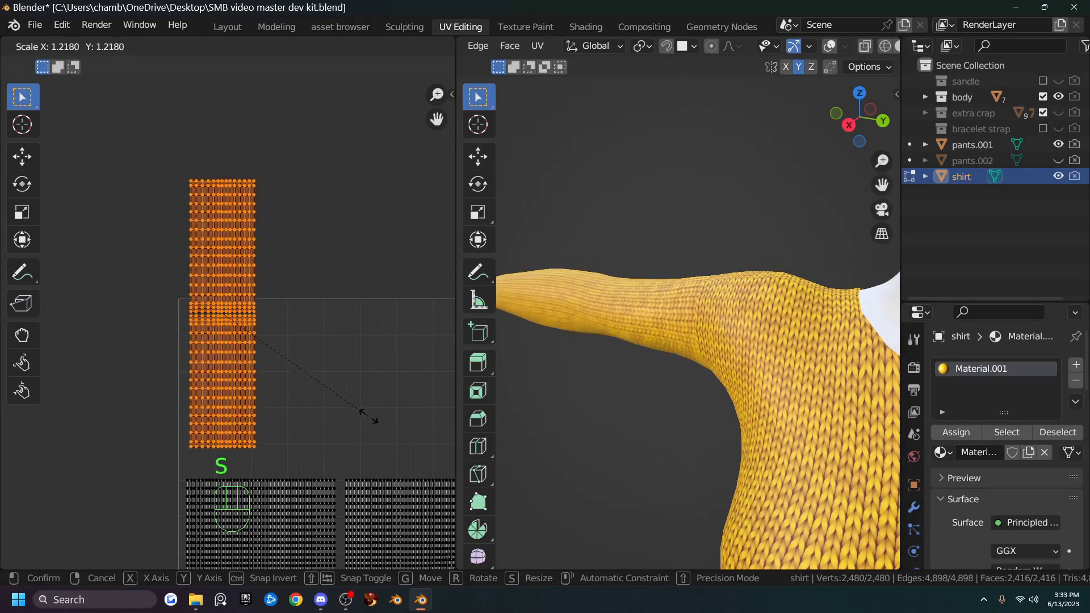
key(s)
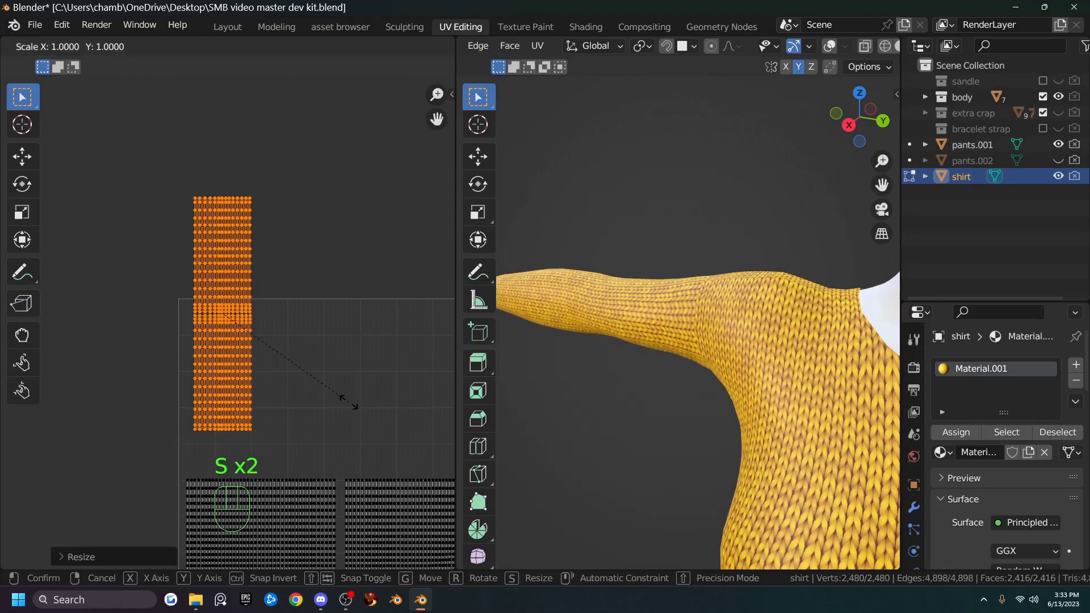
key(x)
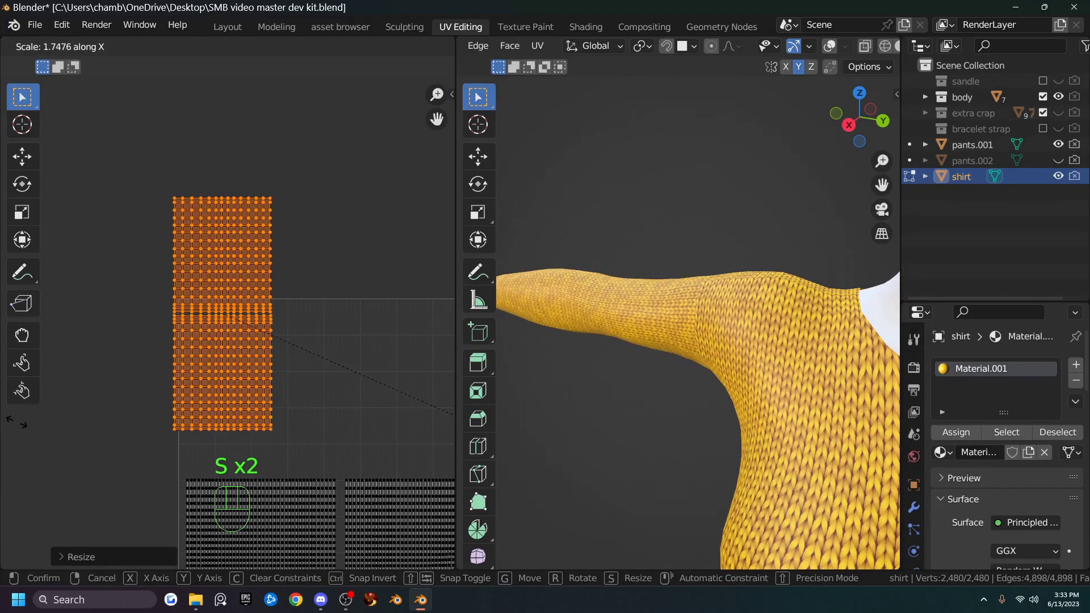
click(373, 352)
Scale both sleeve islands by about 1.1 along X and about 0.85 along Y to match the torso stitches.
mouse_move(652, 363)
middle_down()
mouse_move(695, 373)
mouse_move(647, 348)
middle_up()
scroll(694, 374, up, 2)
key(s)
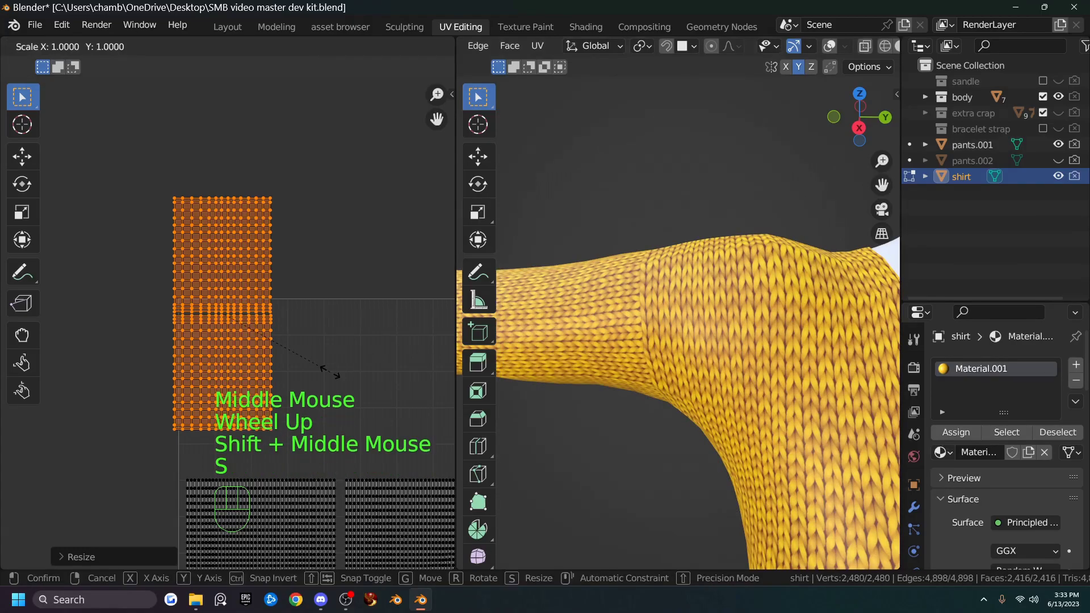
key(x)
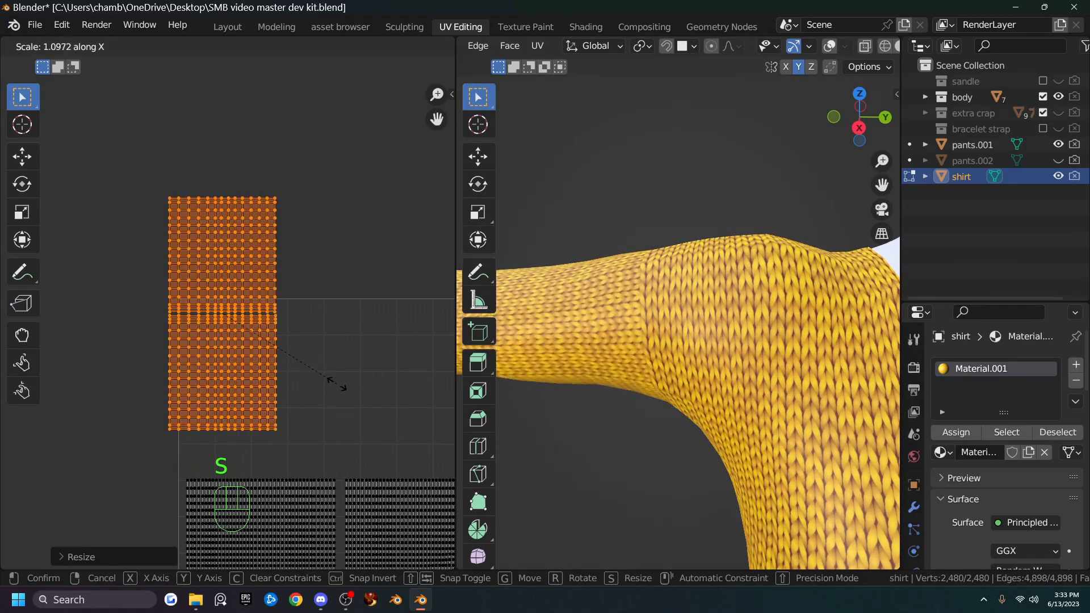
click(338, 387)
key(s)
key(y)
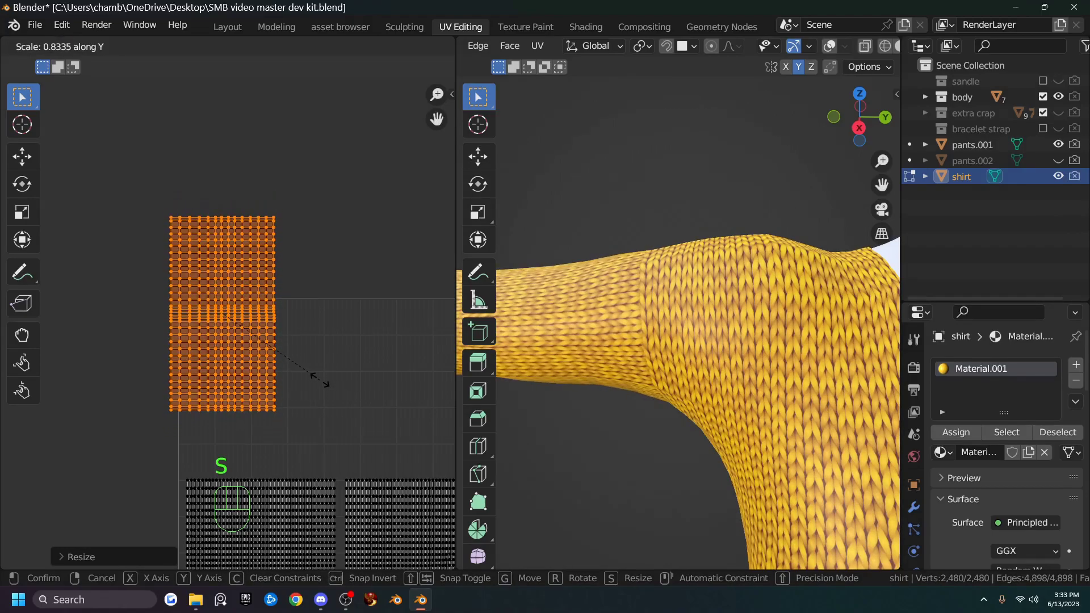
click(324, 380)
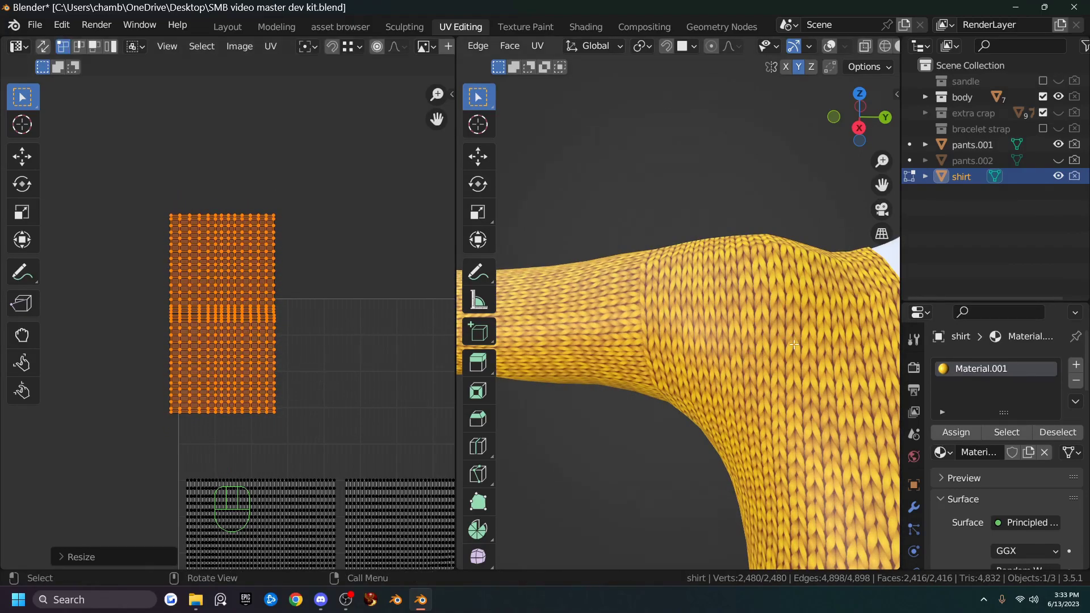
Move the upper sleeve island on its own into the upper right corner of the UV square.
scroll(299, 336, down, 2)
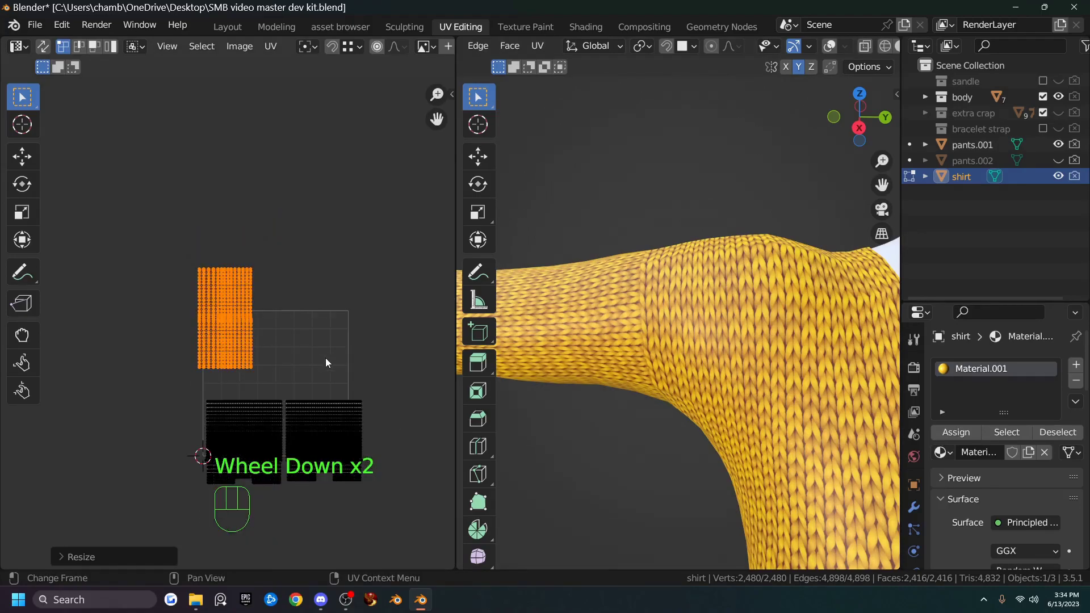
scroll(305, 359, up, 2)
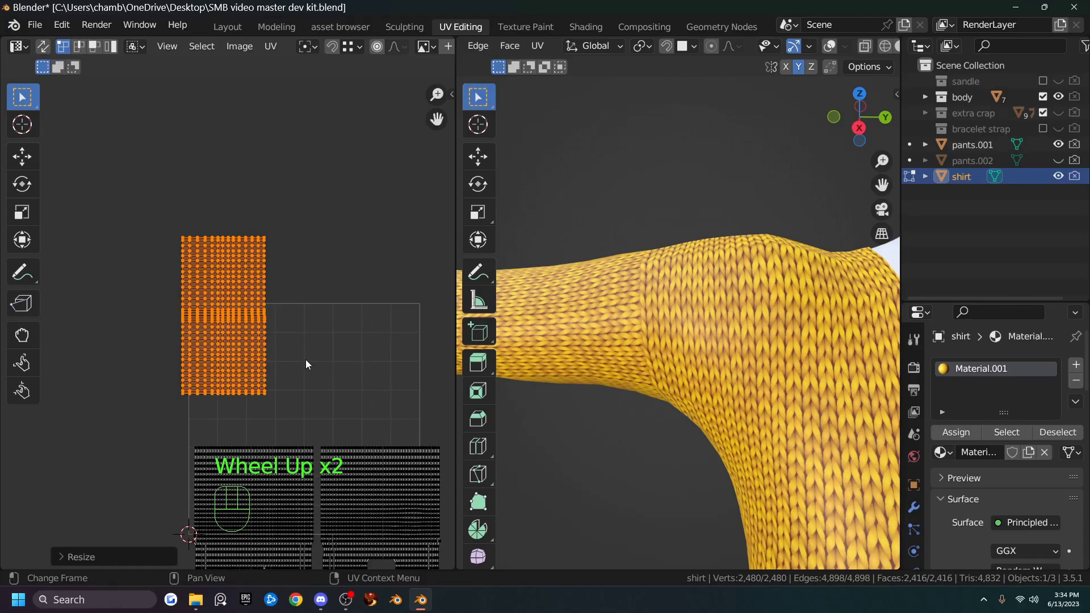
scroll(306, 359, down, 1)
click(237, 287)
key(l)
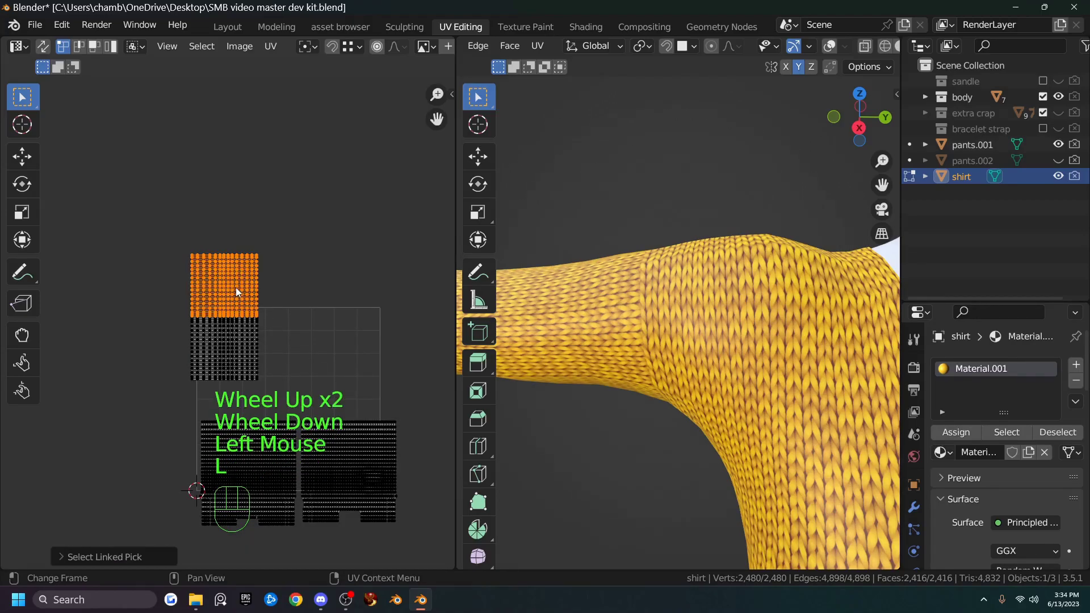
key(g)
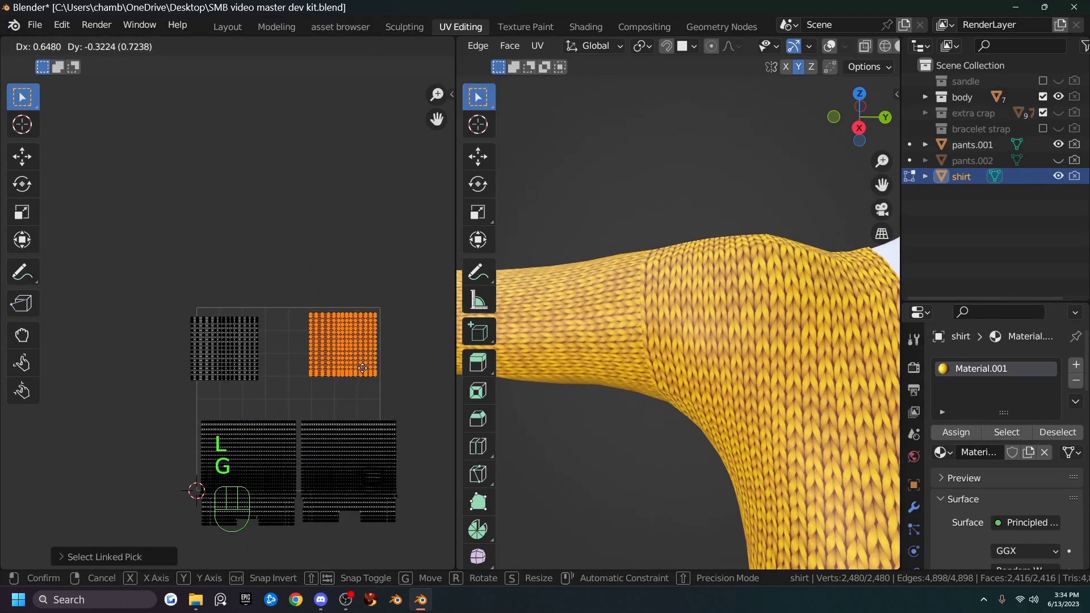
click(358, 368)
Move the remaining sleeve island into the upper left corner of the UV square.
drag(164, 308, 250, 381)
click(177, 342)
drag(146, 284, 280, 404)
key(g)
click(288, 397)
Shrink both torso islands slightly and position them in the lower part of the UV square.
drag(171, 409, 411, 554)
key(g)
click(413, 502)
key(s)
click(423, 510)
key(g)
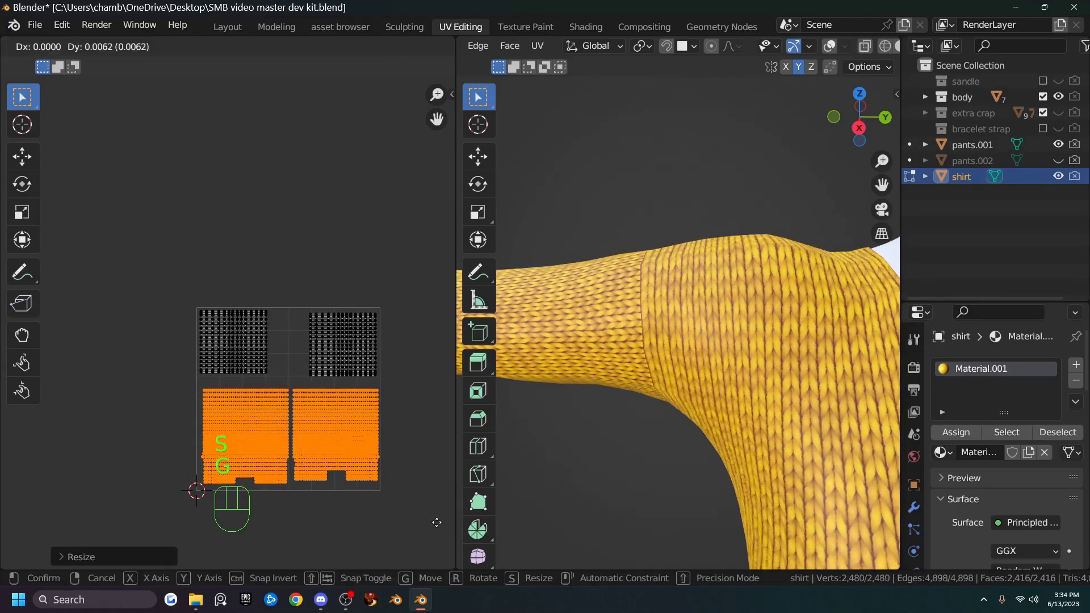
click(434, 520)
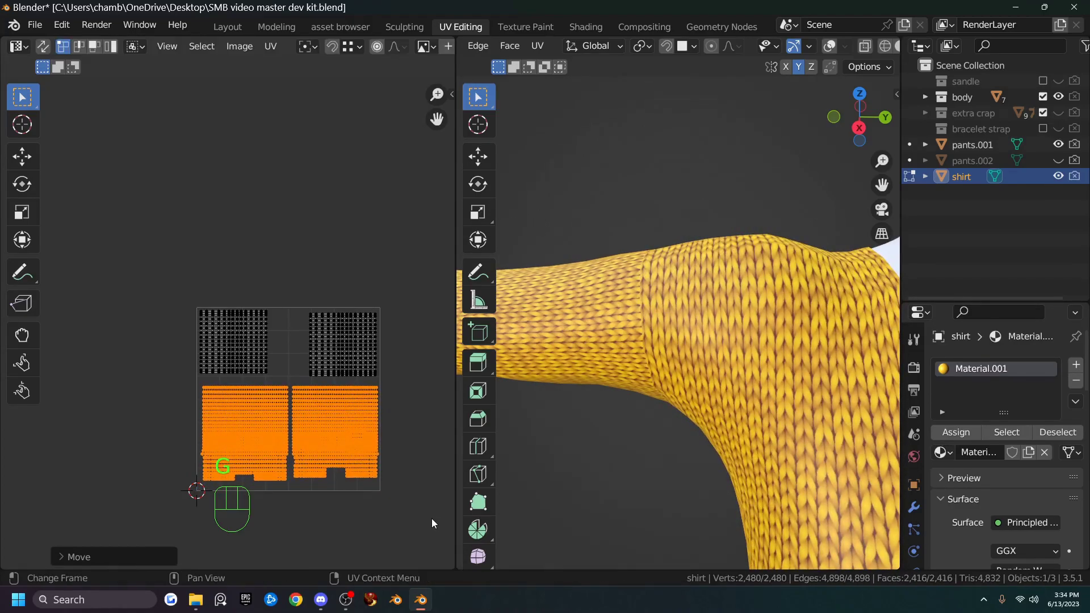
Move both sleeve islands down together until they sit just above the torso islands.
scroll(396, 492, up, 2)
shift+middle_drag(376, 417, 328, 356)
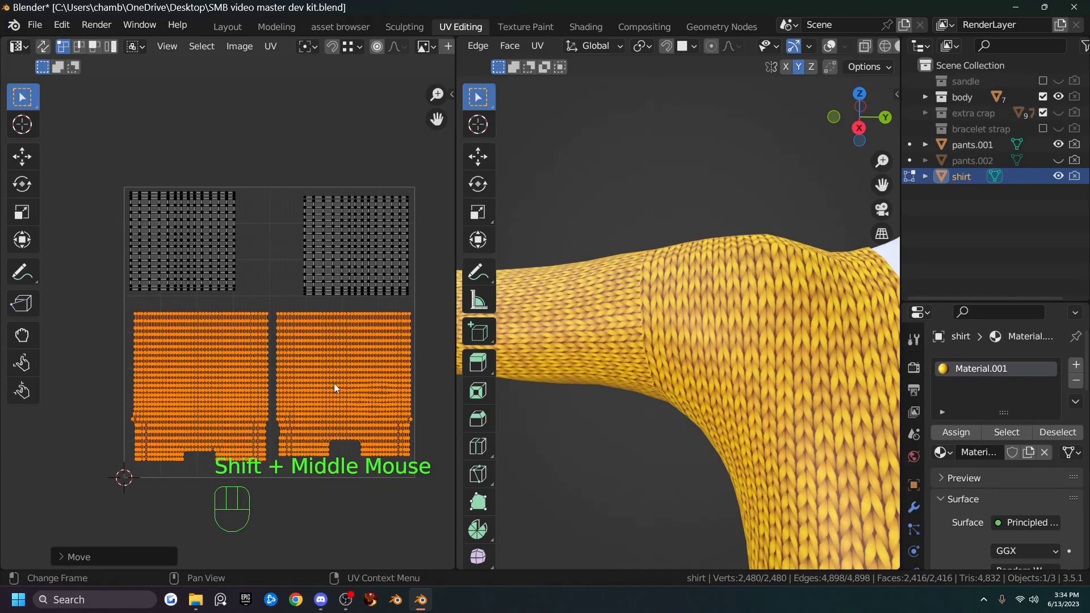
drag(70, 162, 437, 302)
key(g)
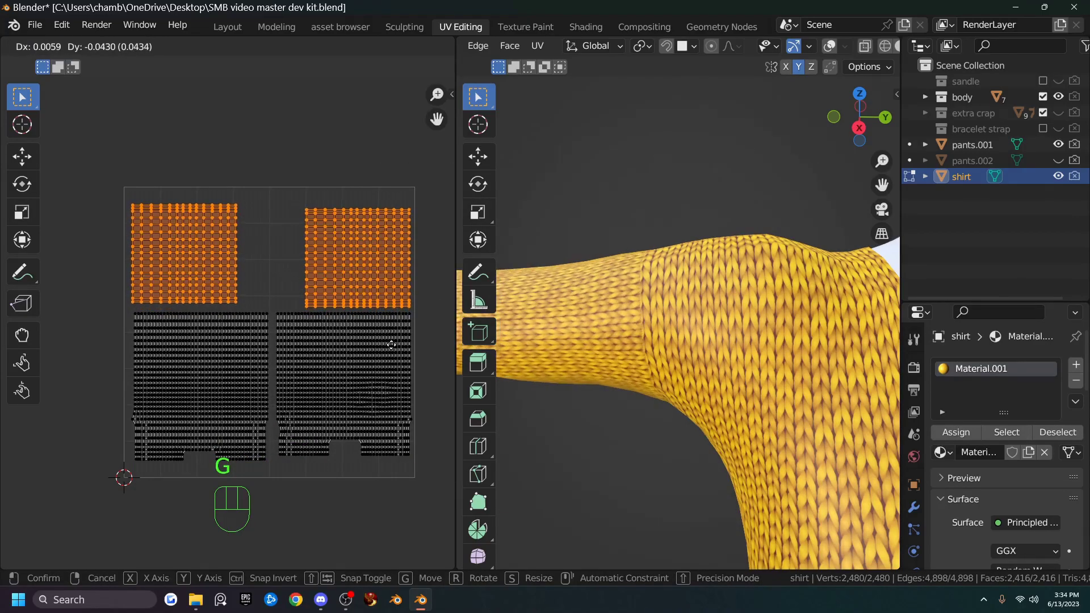
click(382, 311)
Move each sleeve island a little inward, away from the side borders of the UV square.
drag(295, 192, 434, 309)
key(g)
click(421, 310)
drag(77, 182, 265, 305)
key(g)
click(204, 280)
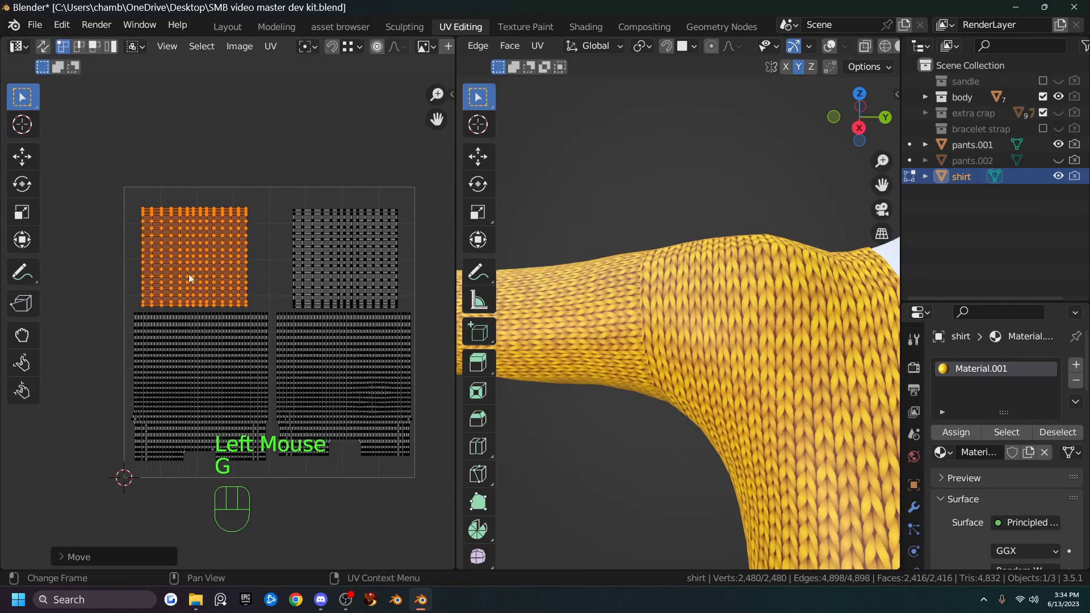
Move the left torso island slightly closer to the right torso island.
drag(117, 305, 277, 472)
key(g)
click(272, 467)
Center all four shirt islands in the UV square and enlarge them slightly together to fill it.
drag(94, 152, 425, 517)
key(g)
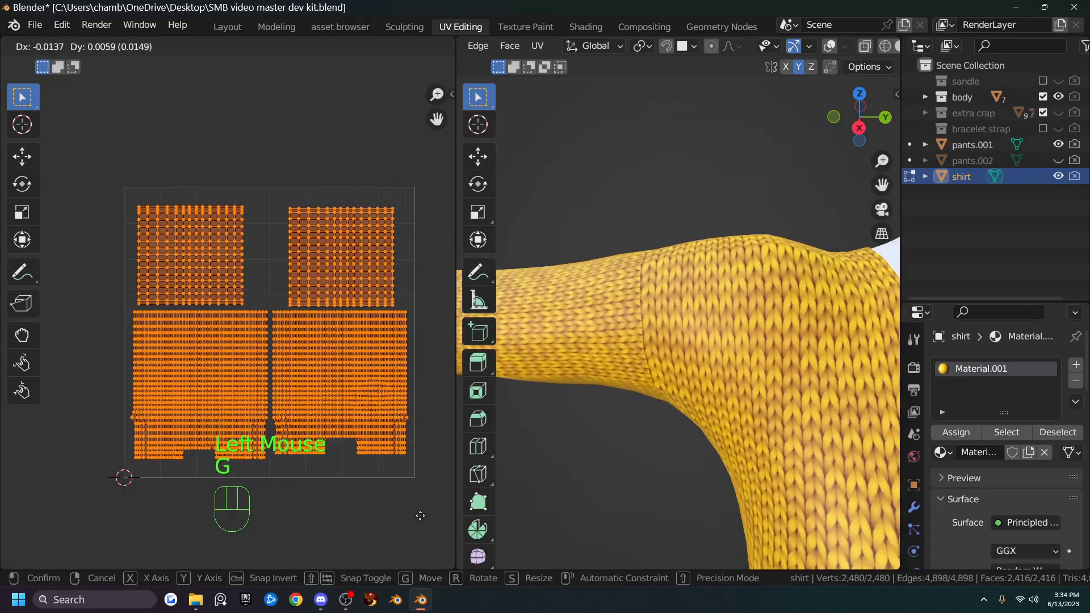
click(420, 519)
key(s)
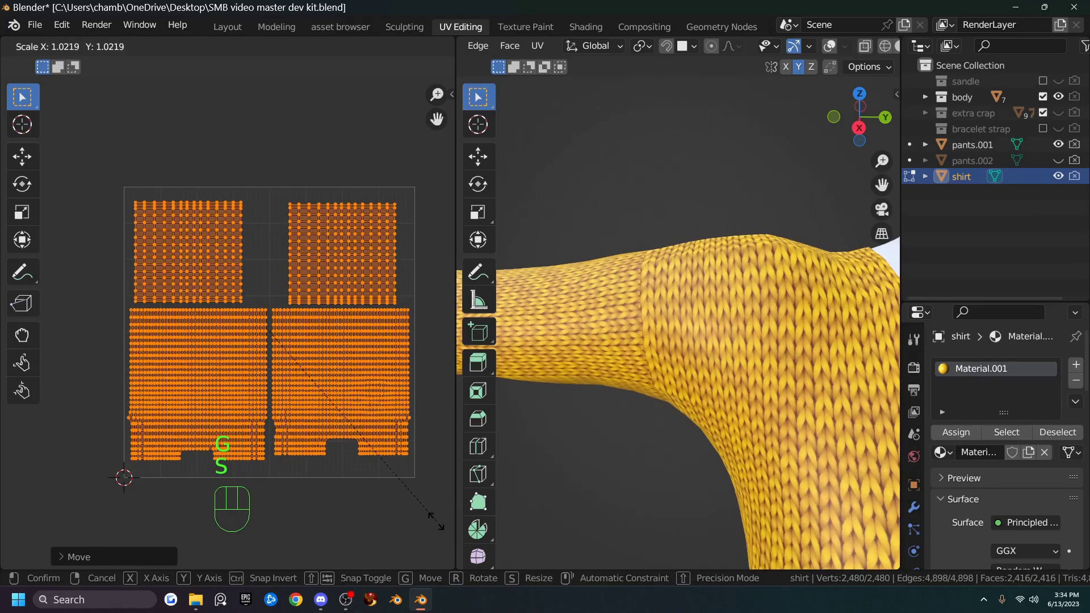
click(419, 479)
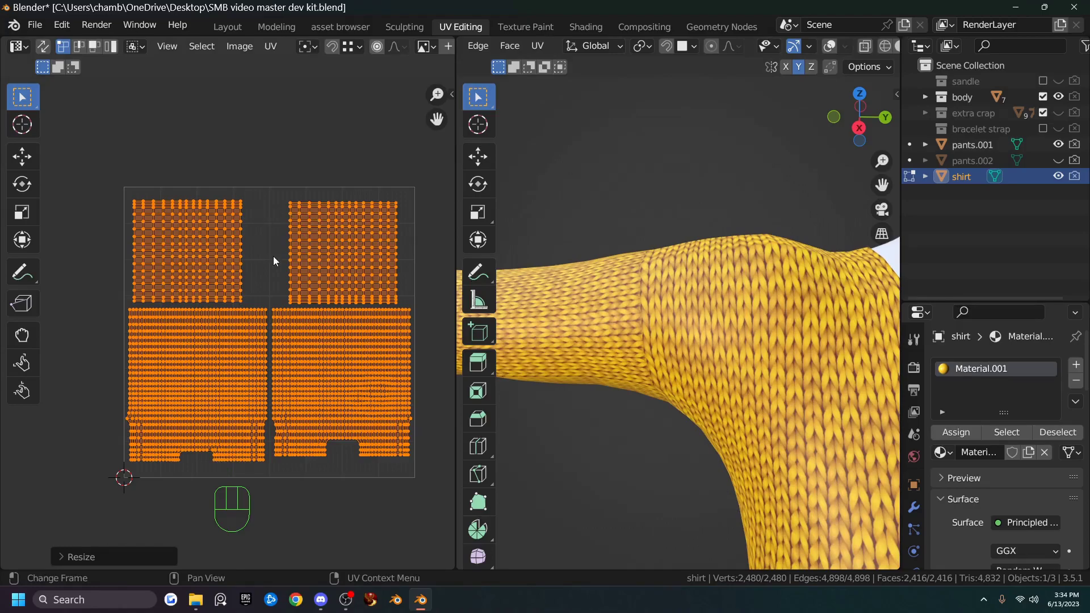
key(F7)
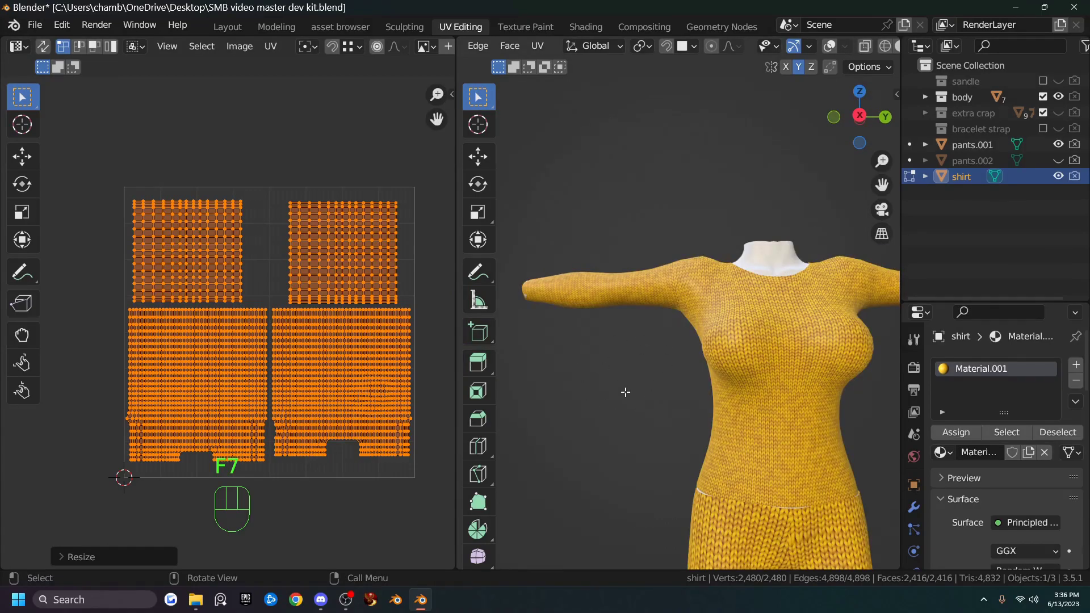